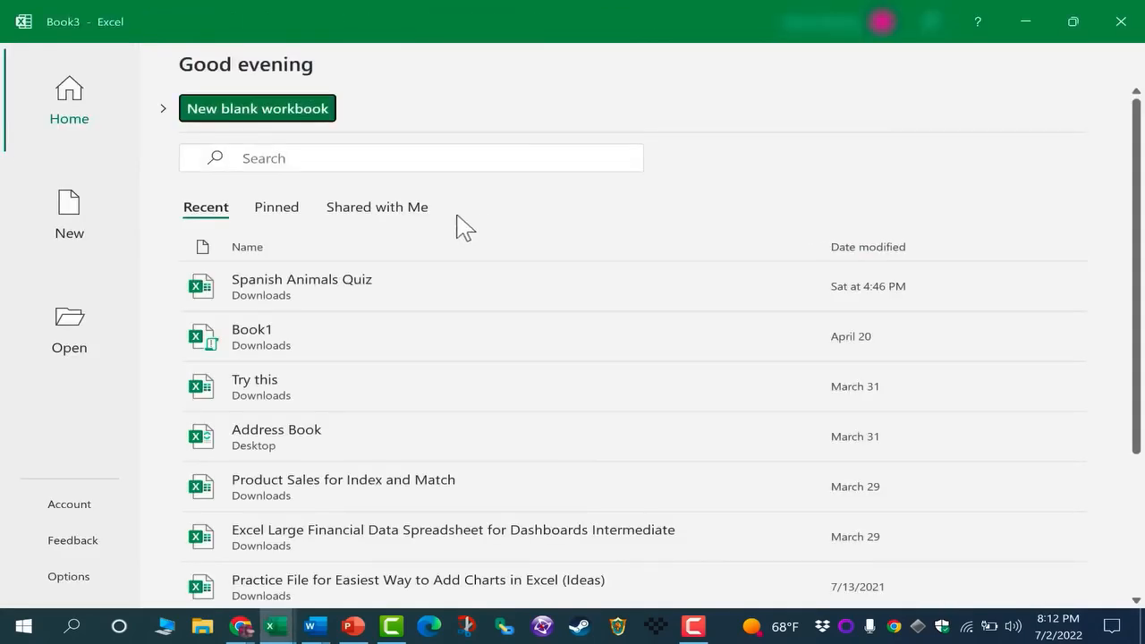
Browse the available workbook templates and create a new blank workbook
click(526, 219)
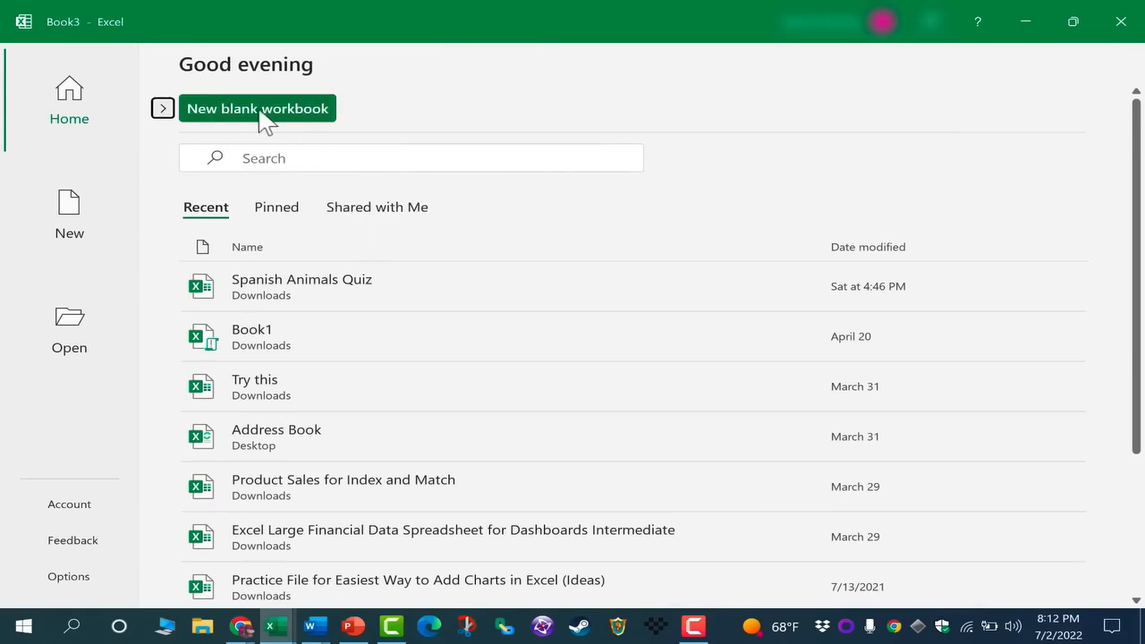
click(164, 108)
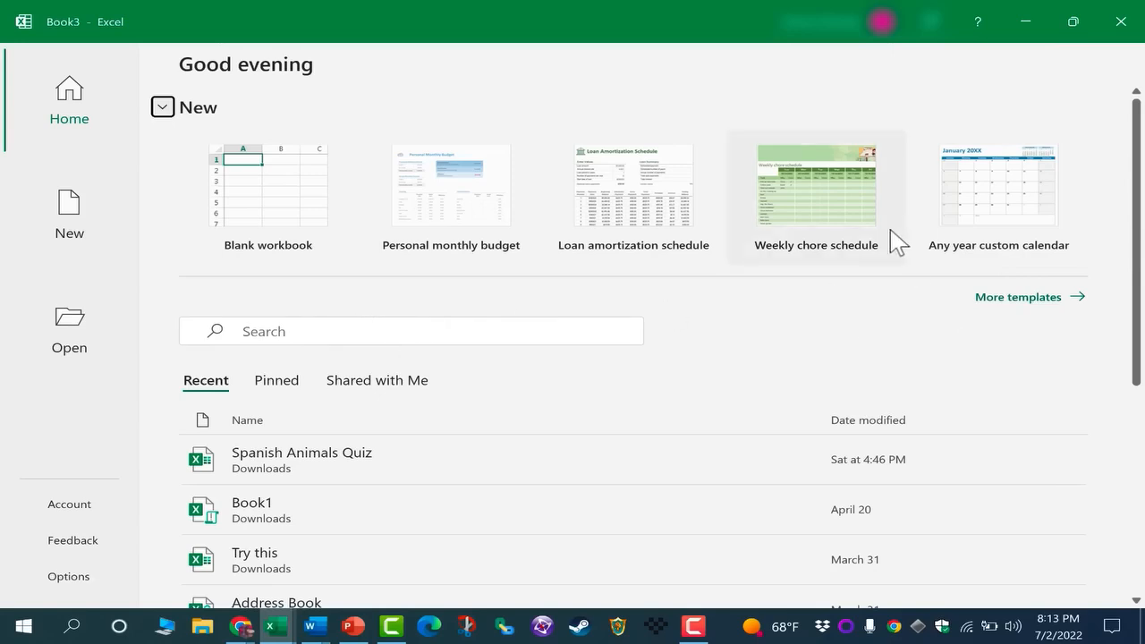
click(1078, 299)
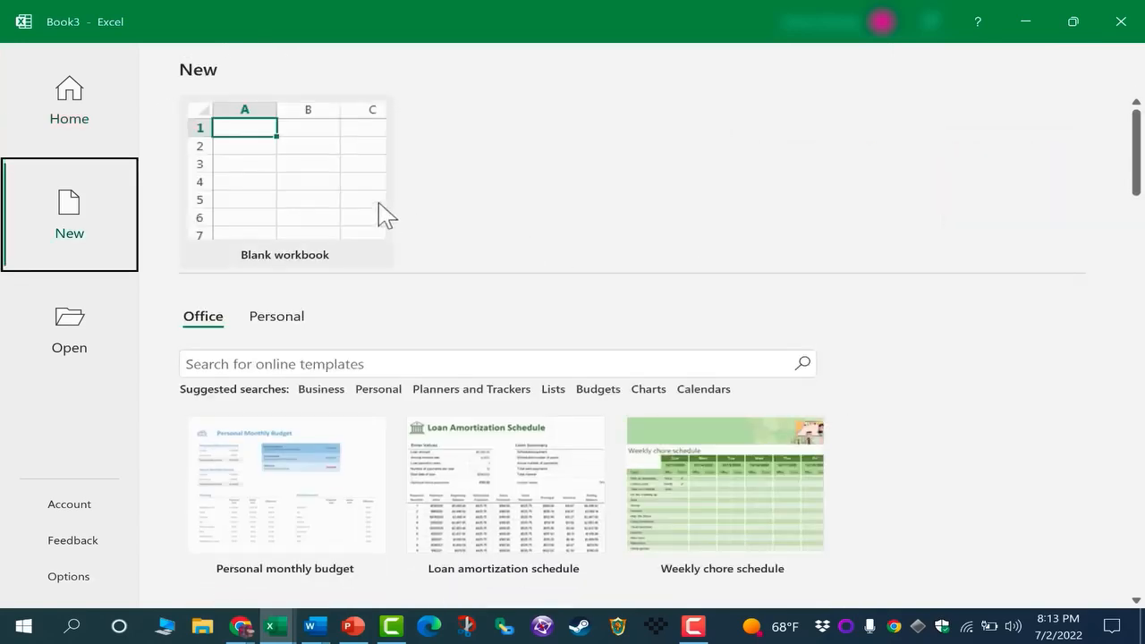
click(305, 213)
click(328, 190)
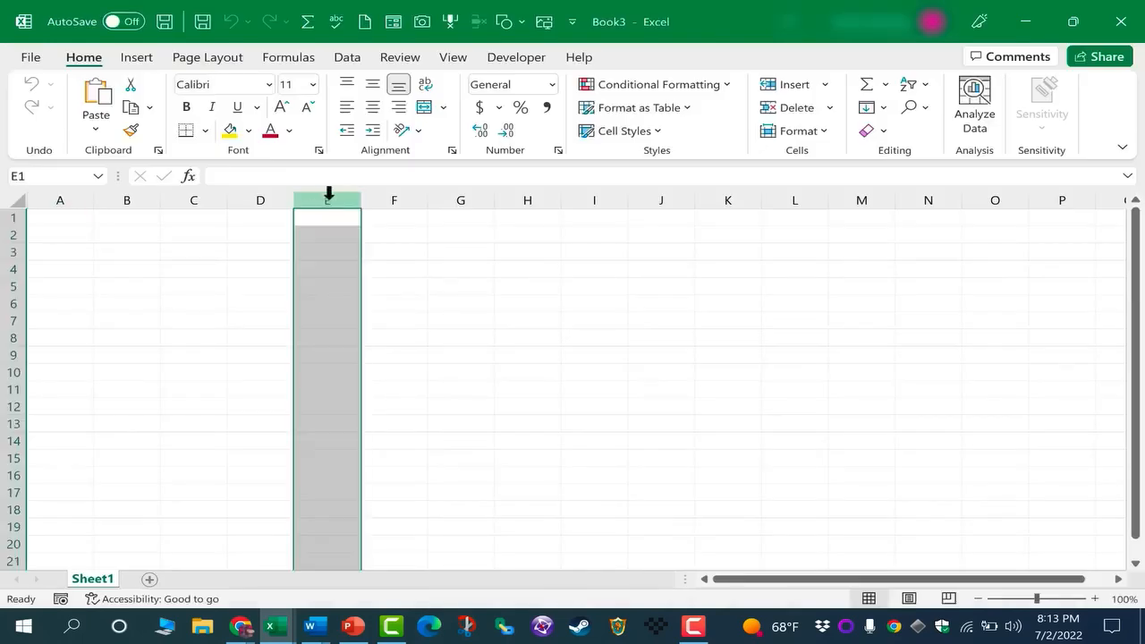
click(564, 269)
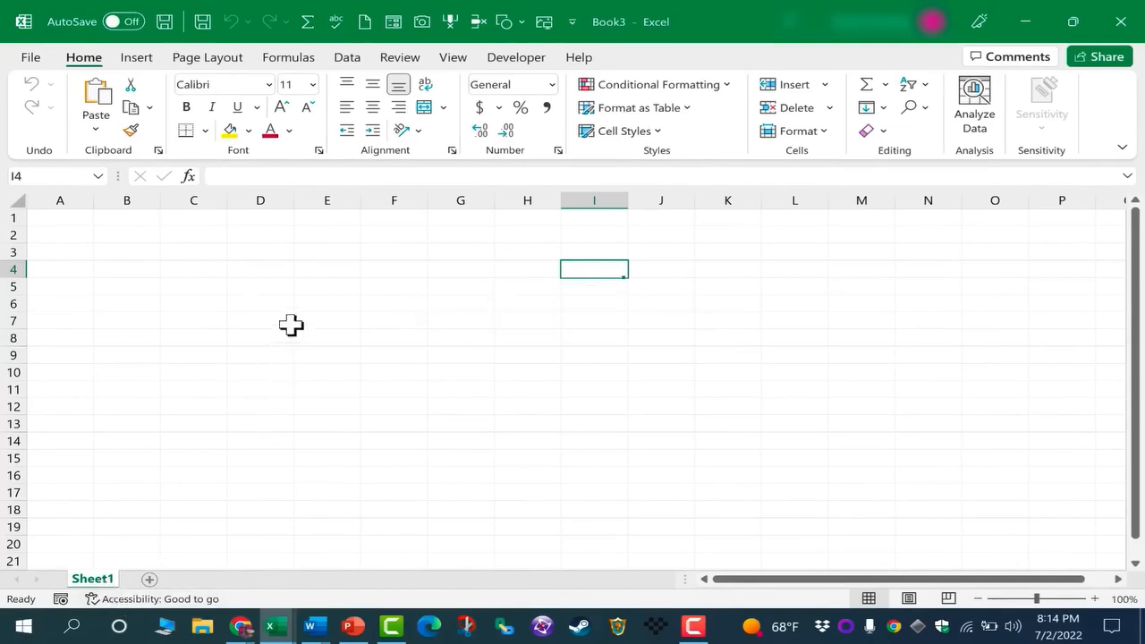
Select whole columns one after another: E, C, K and I
click(328, 199)
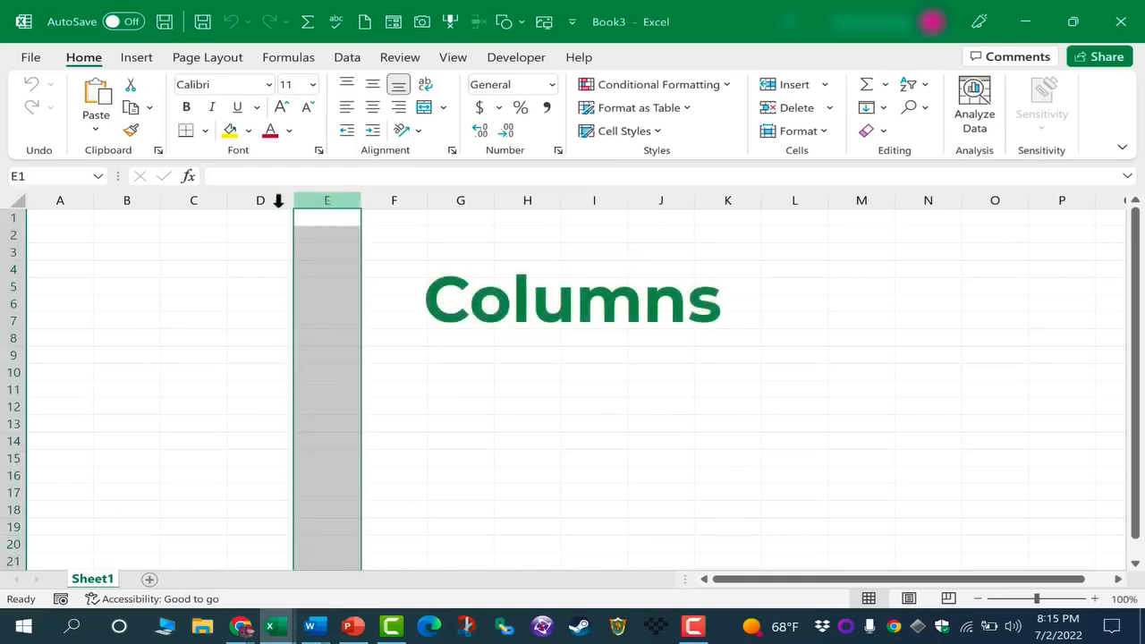
click(205, 199)
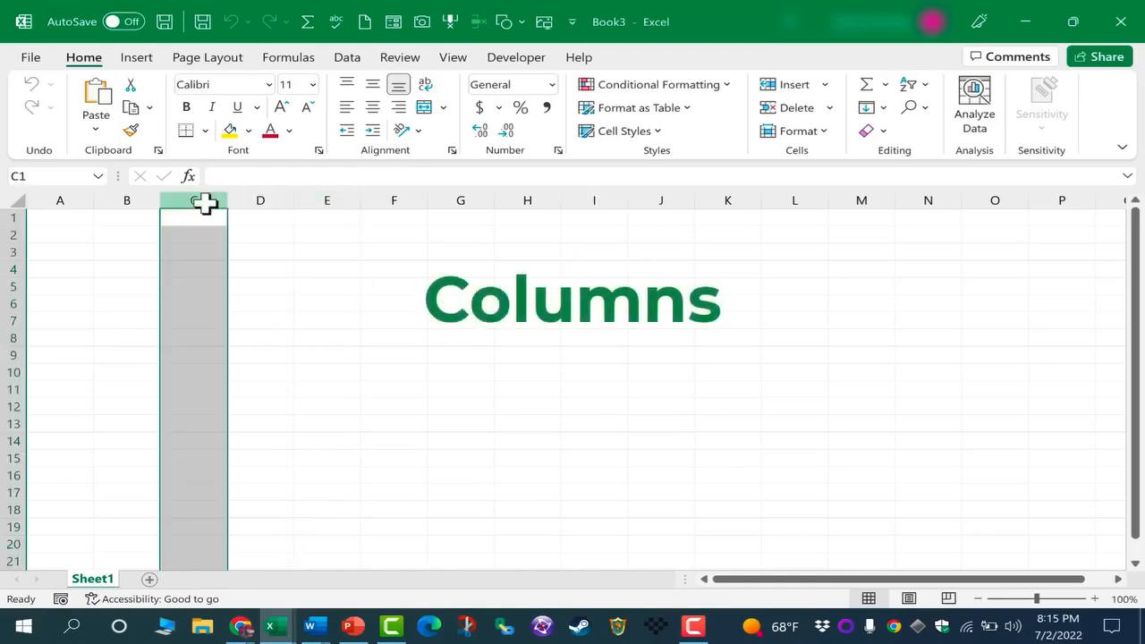
click(725, 189)
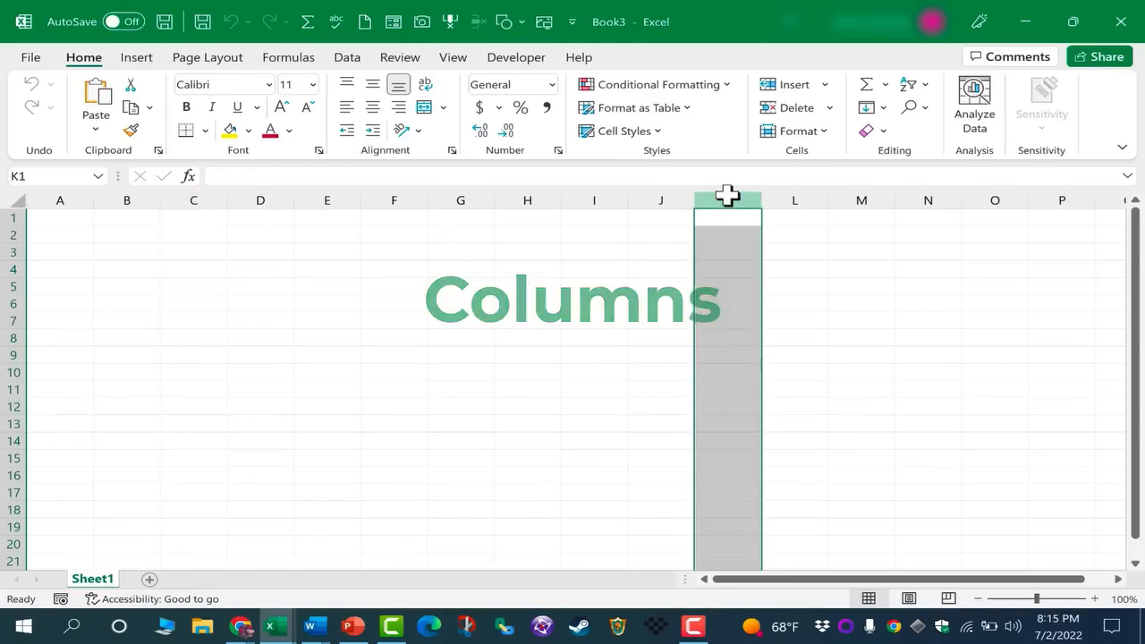
click(605, 200)
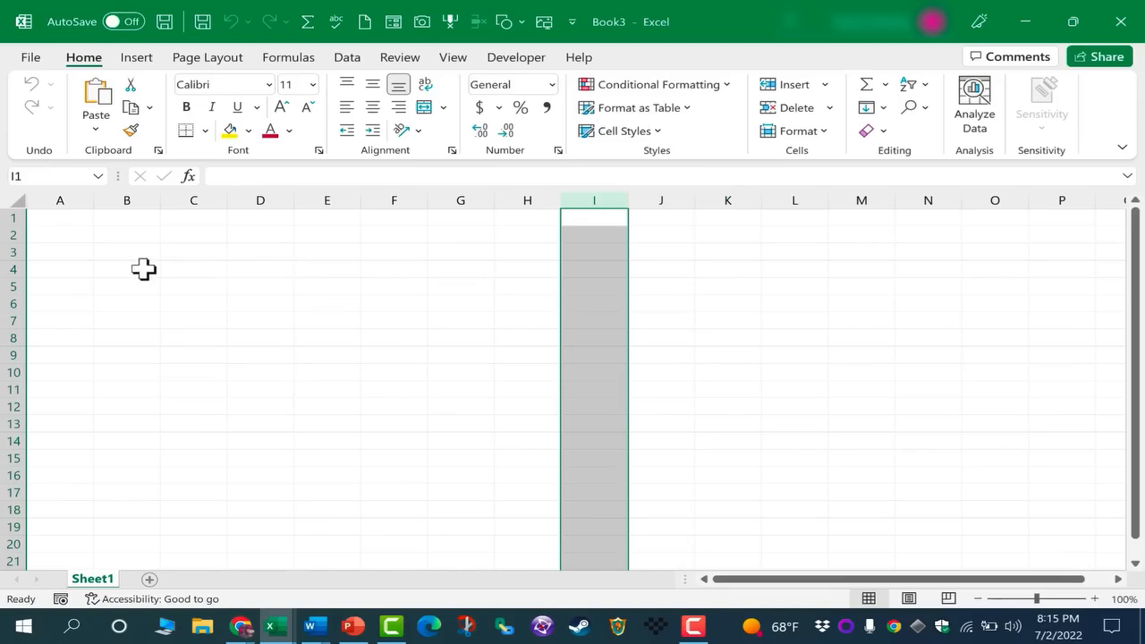
Select whole rows one after another: 3, 9 and 10
click(13, 251)
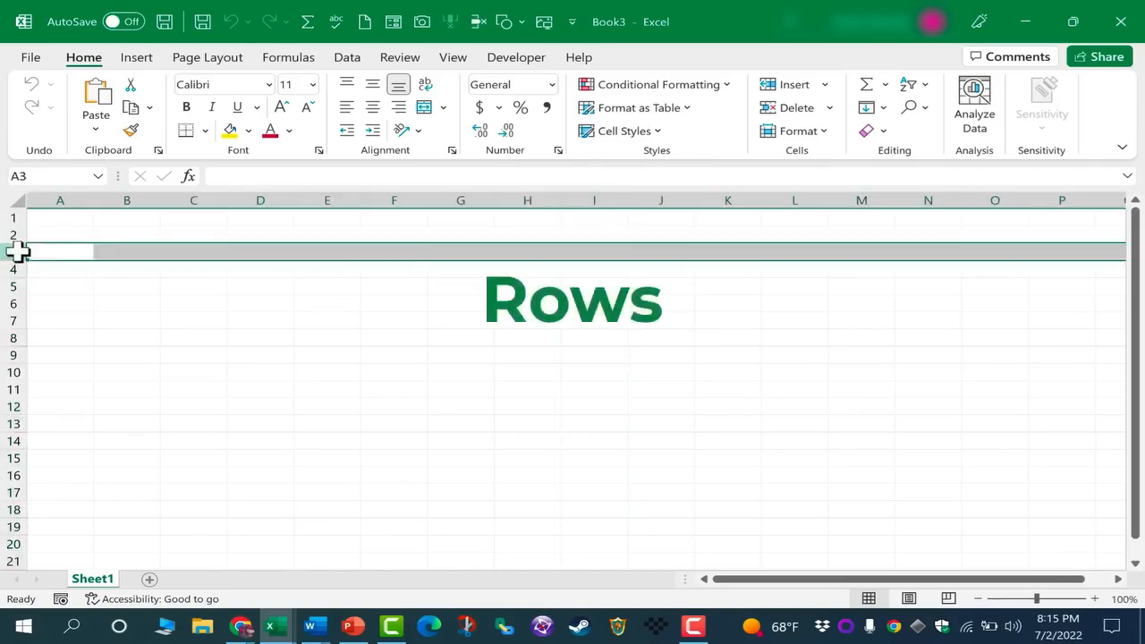
click(13, 355)
click(15, 372)
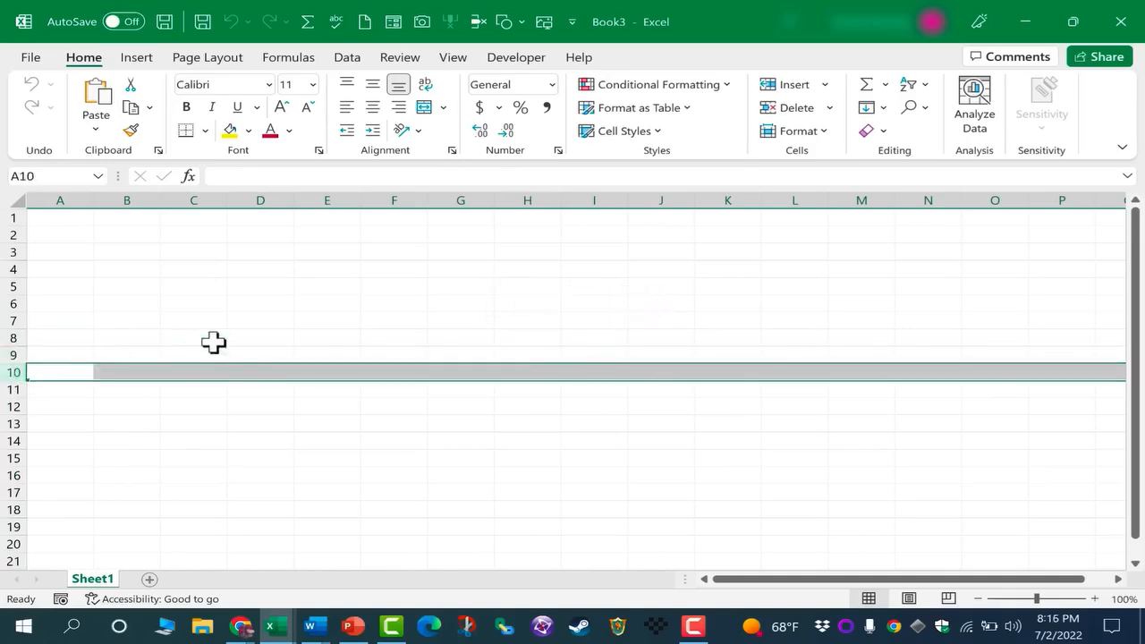
Alternate between selecting column E and rows 12 and 10, ending with cell E10 where column and row intersect
click(339, 194)
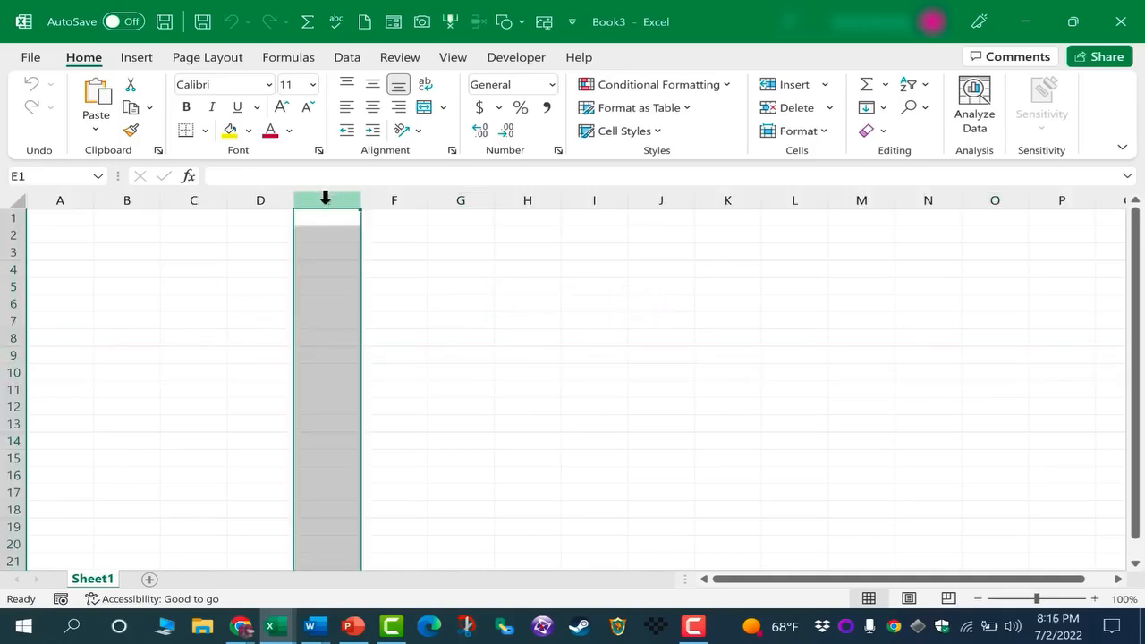
click(11, 407)
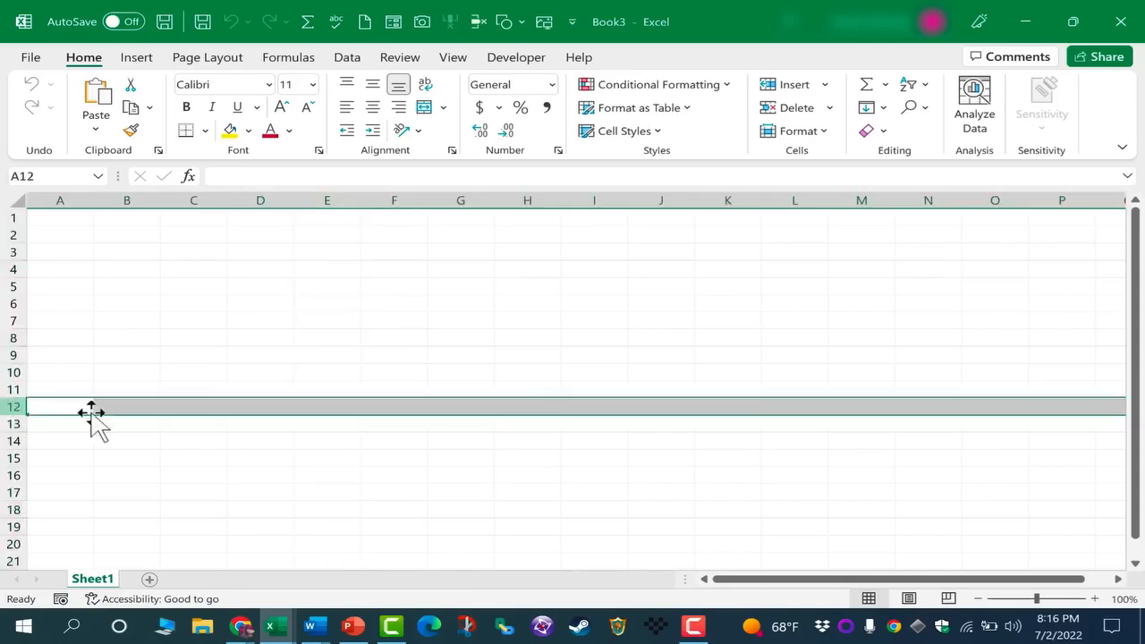
click(343, 192)
click(11, 372)
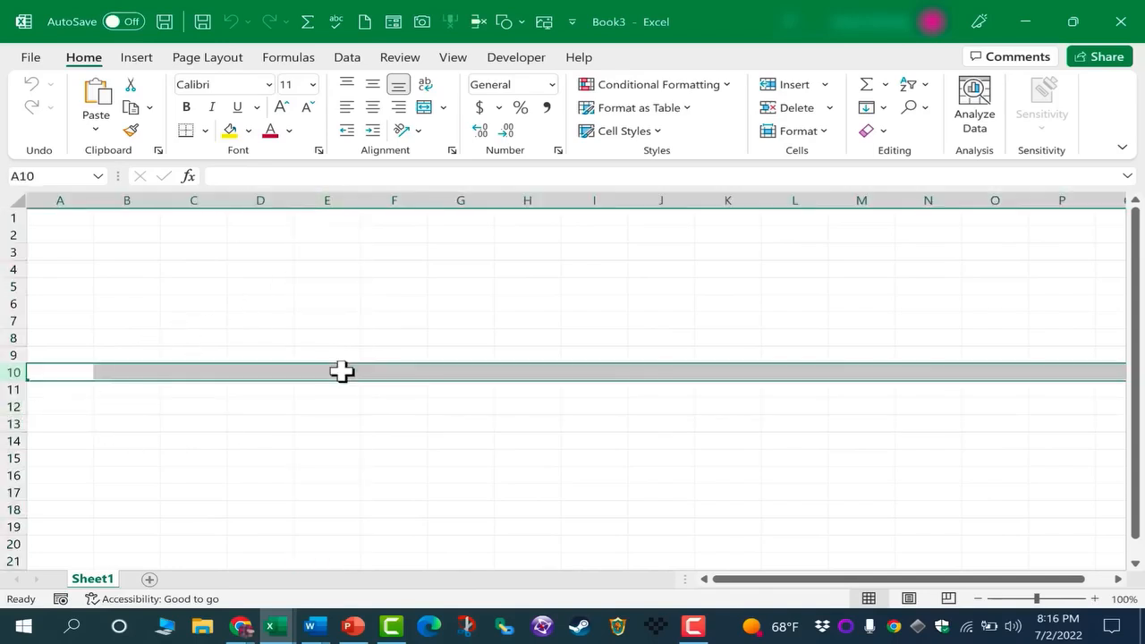
click(342, 372)
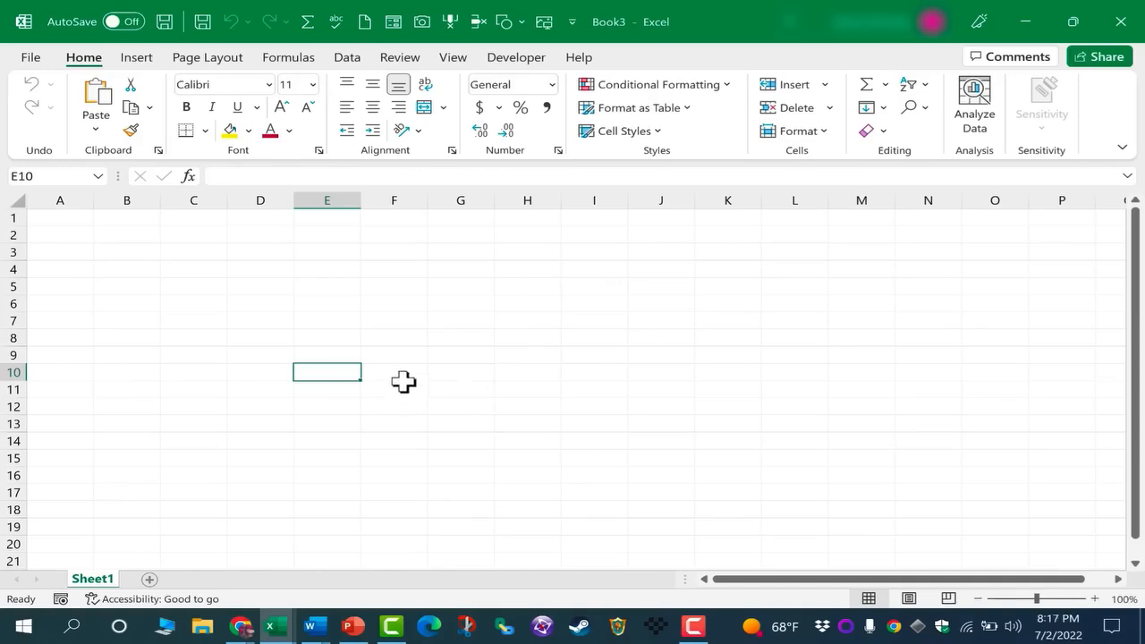
Select the single cells F8, L4 and B7 in turn
click(394, 337)
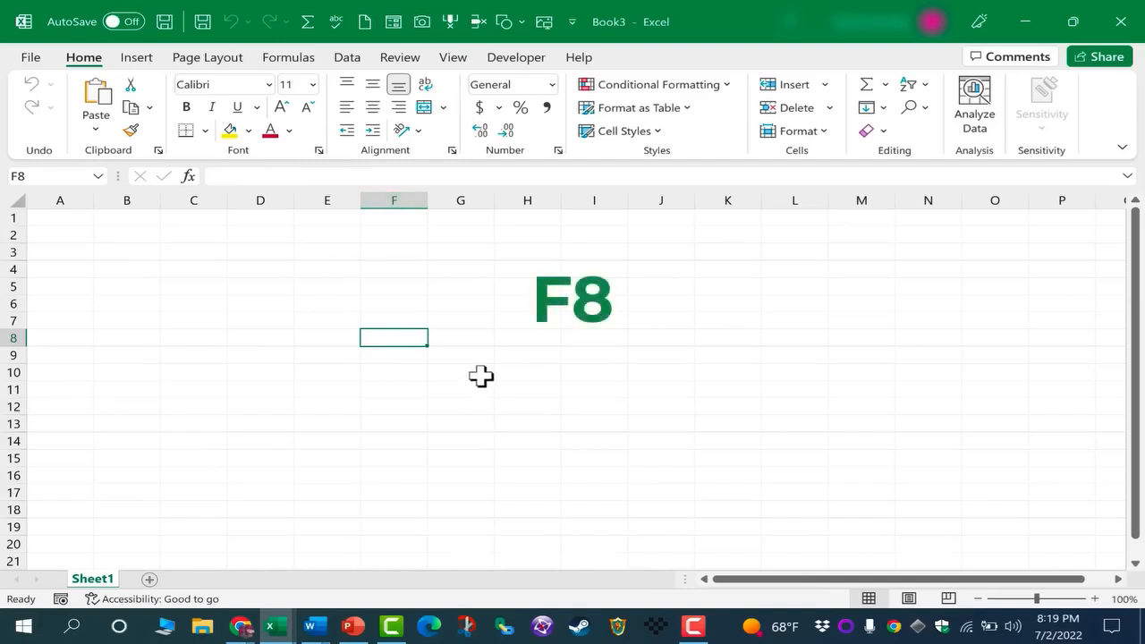
click(806, 270)
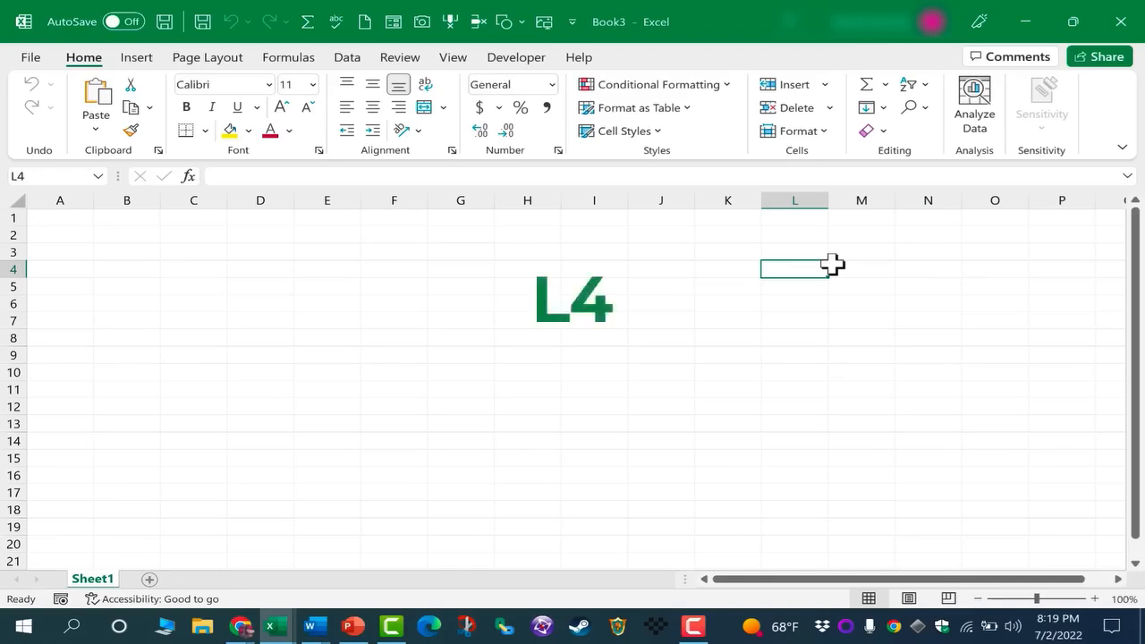
click(135, 319)
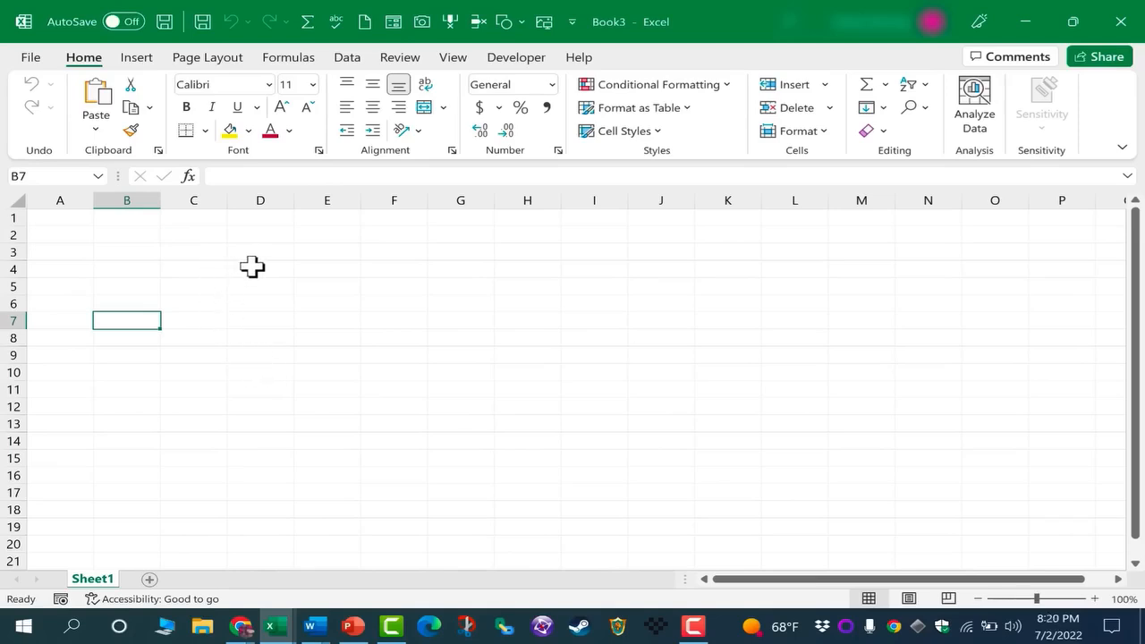
Select the range of cells D4:J14
drag(252, 267, 663, 445)
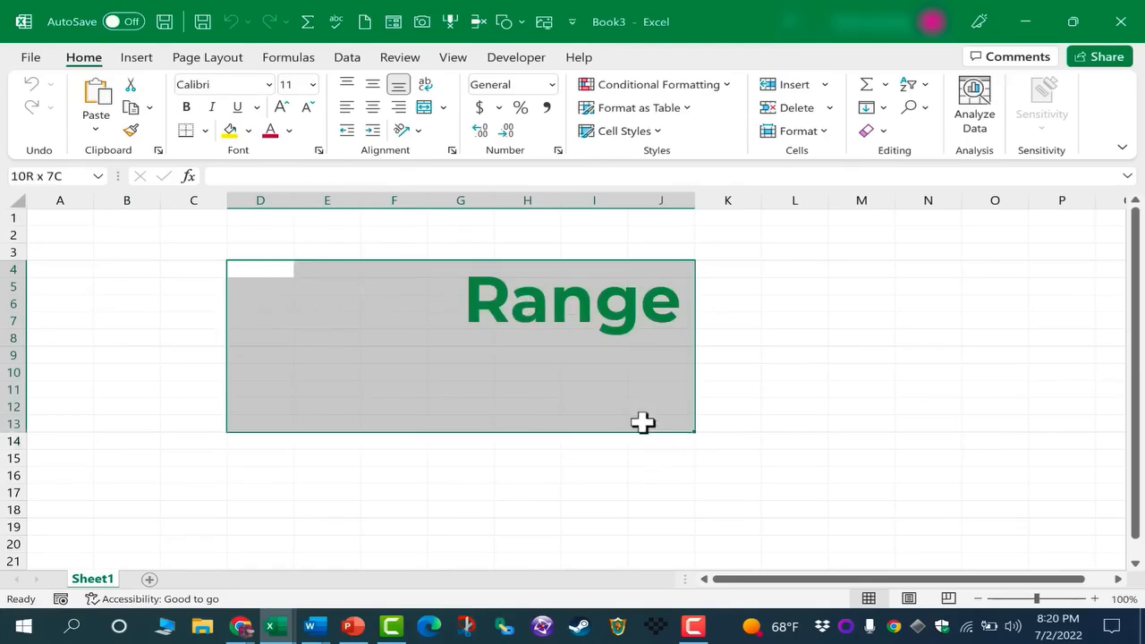
drag(643, 423, 647, 443)
drag(233, 269, 665, 432)
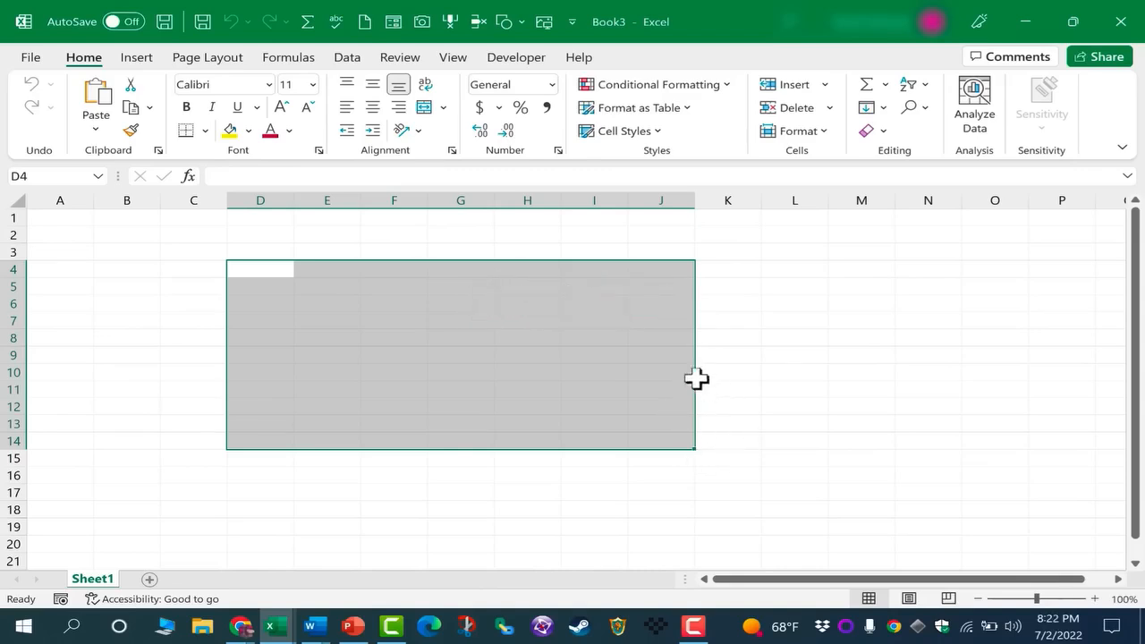
Select in turn column F, row 5, cells F5 and G6, the range E5:L15 and cell D15
click(400, 197)
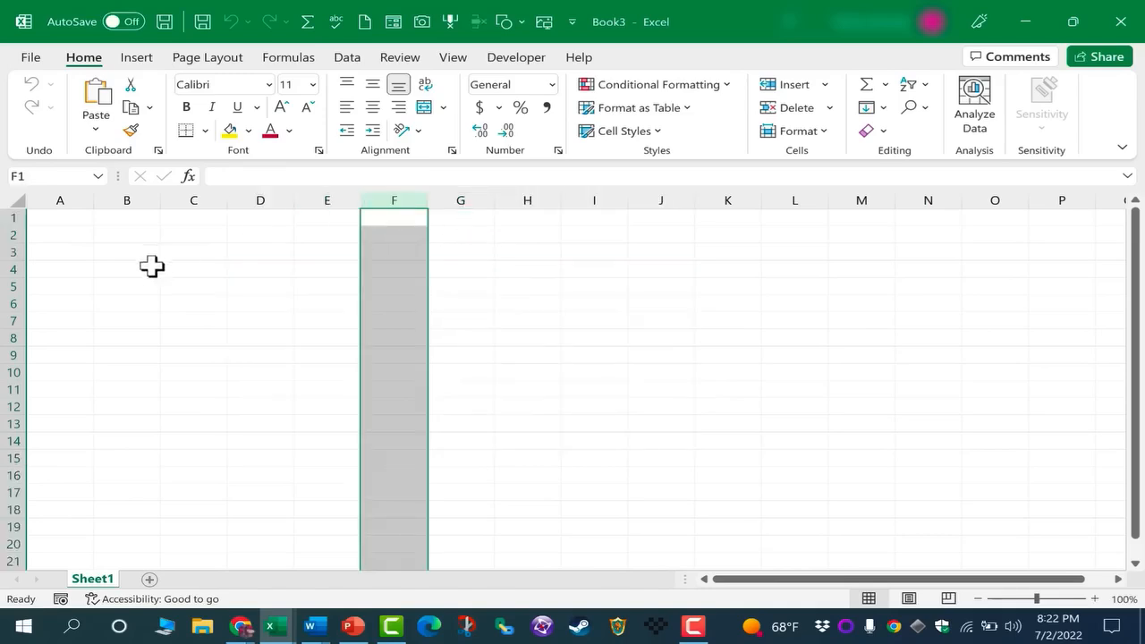
click(9, 286)
click(395, 288)
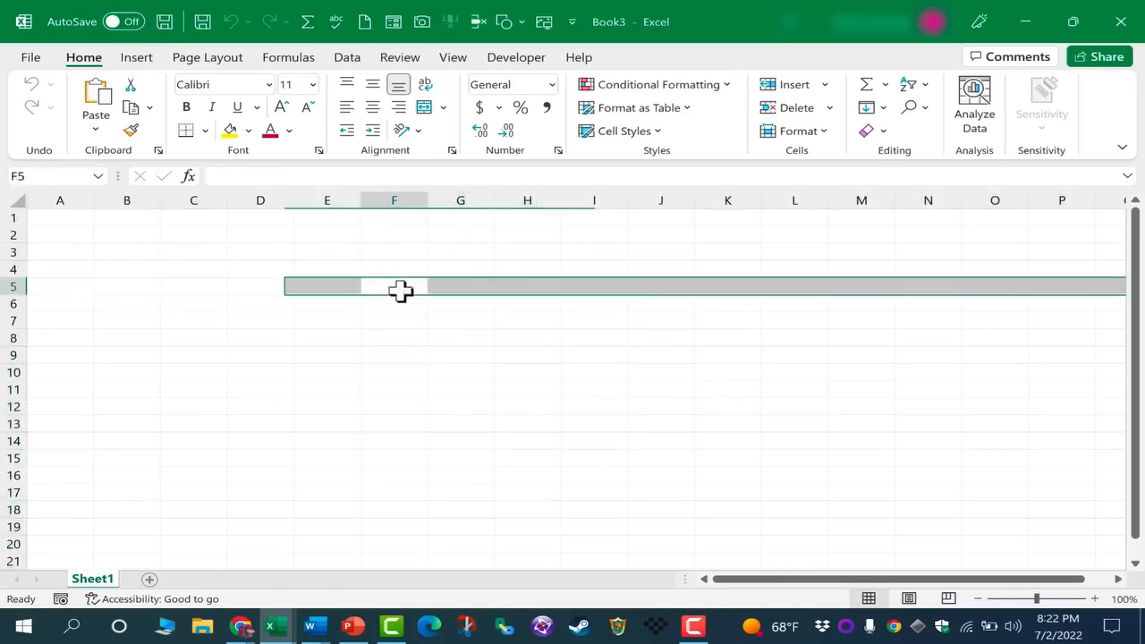
click(462, 304)
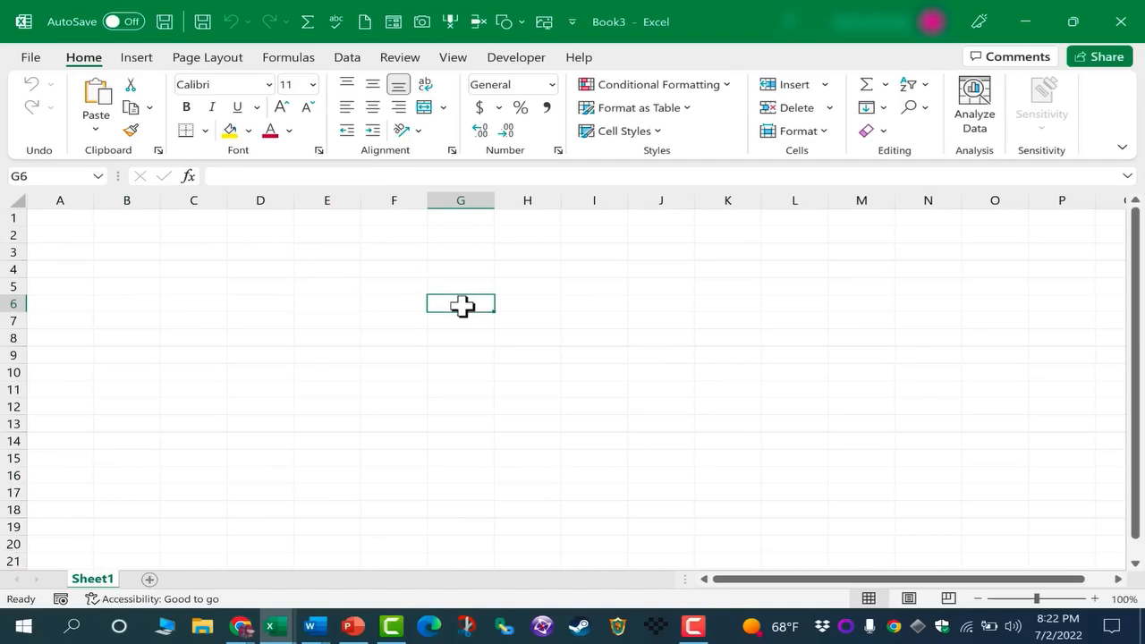
drag(325, 281, 819, 462)
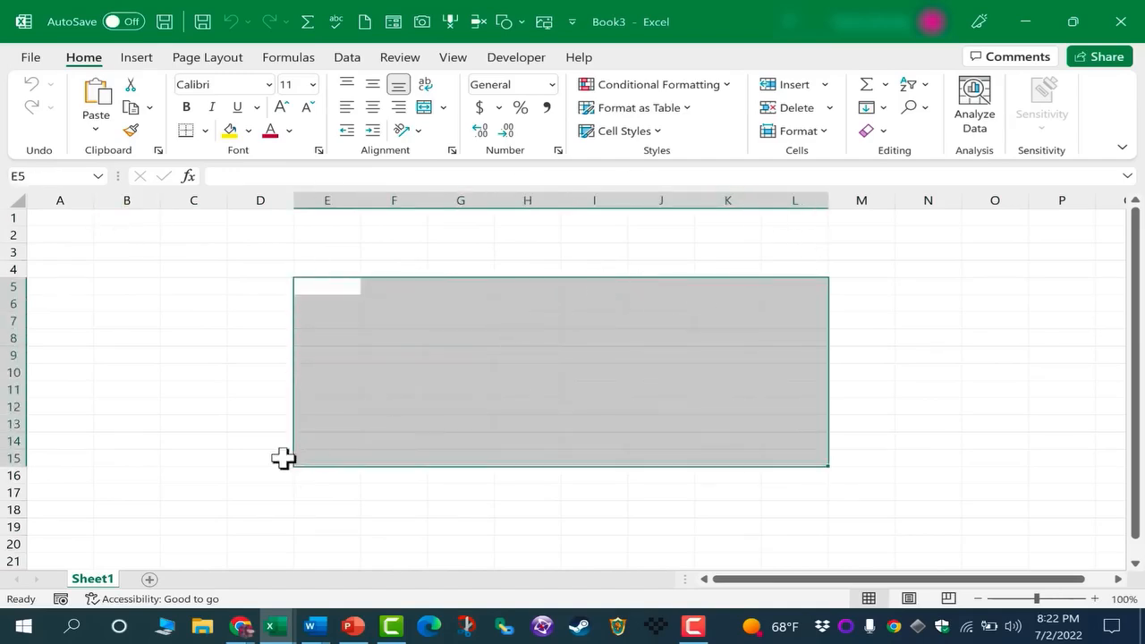
click(244, 462)
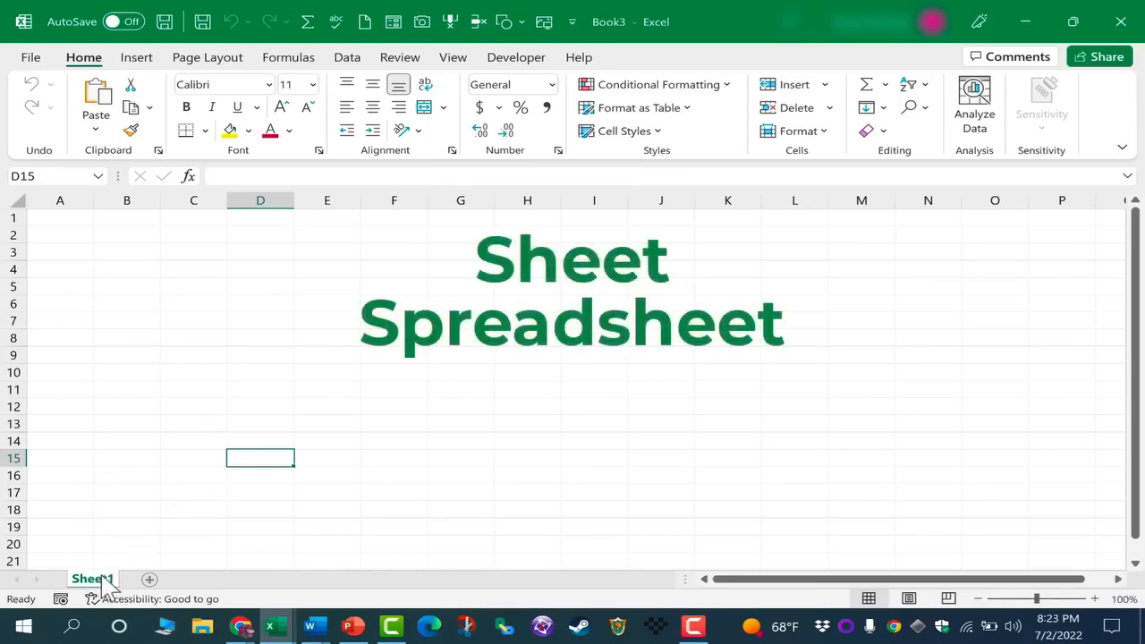
Add two new worksheets to the workbook, switch between the sheets and return to Sheet1
click(149, 580)
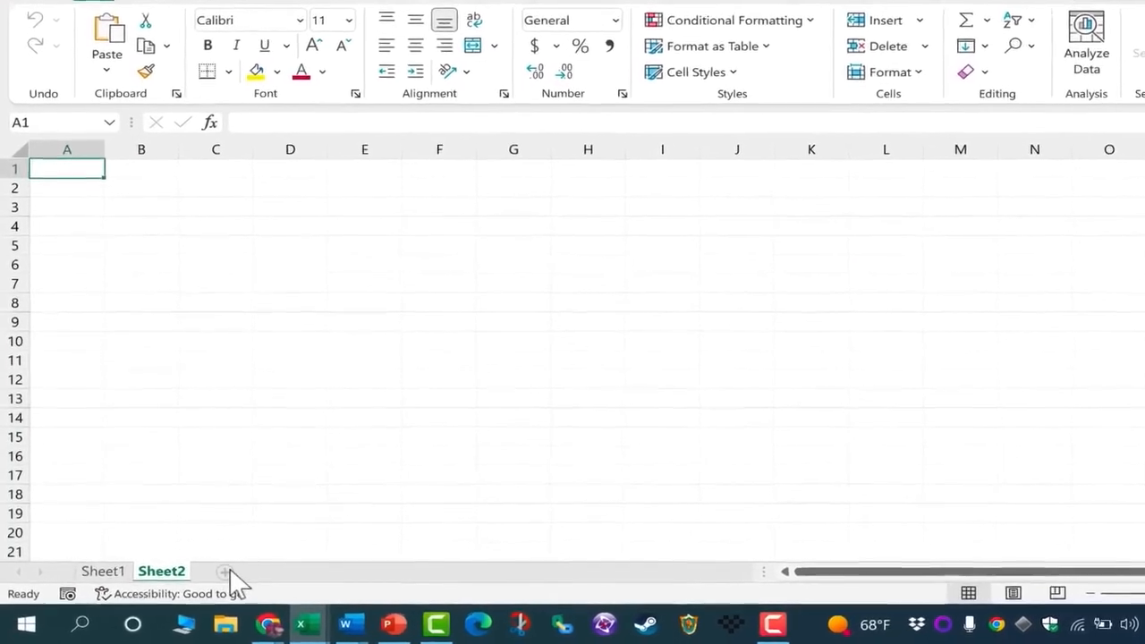
click(227, 573)
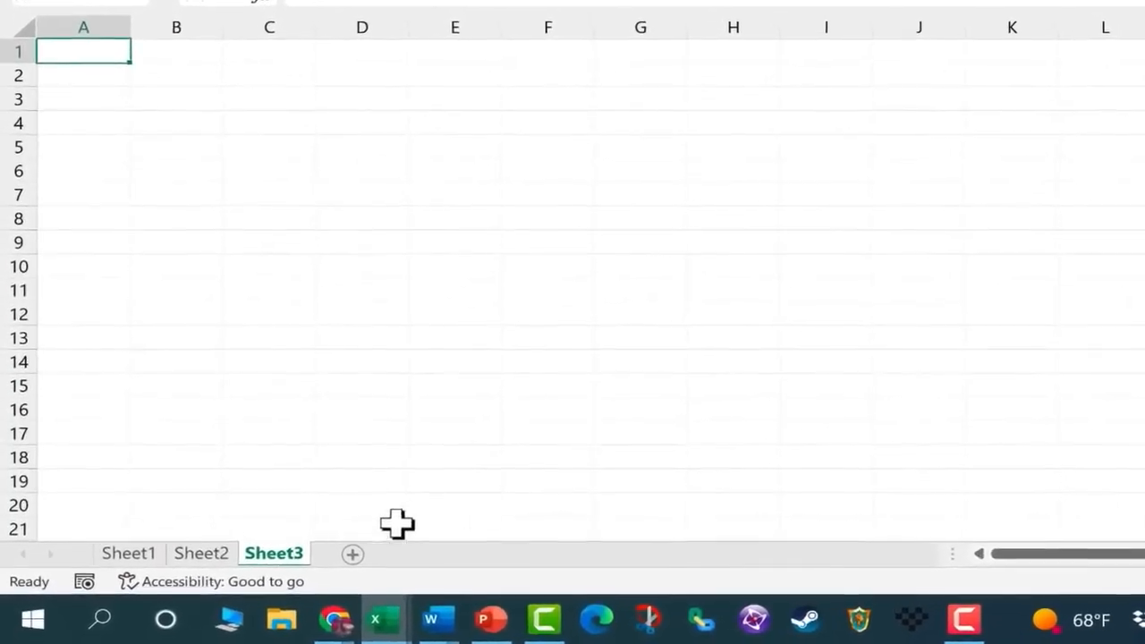
click(143, 557)
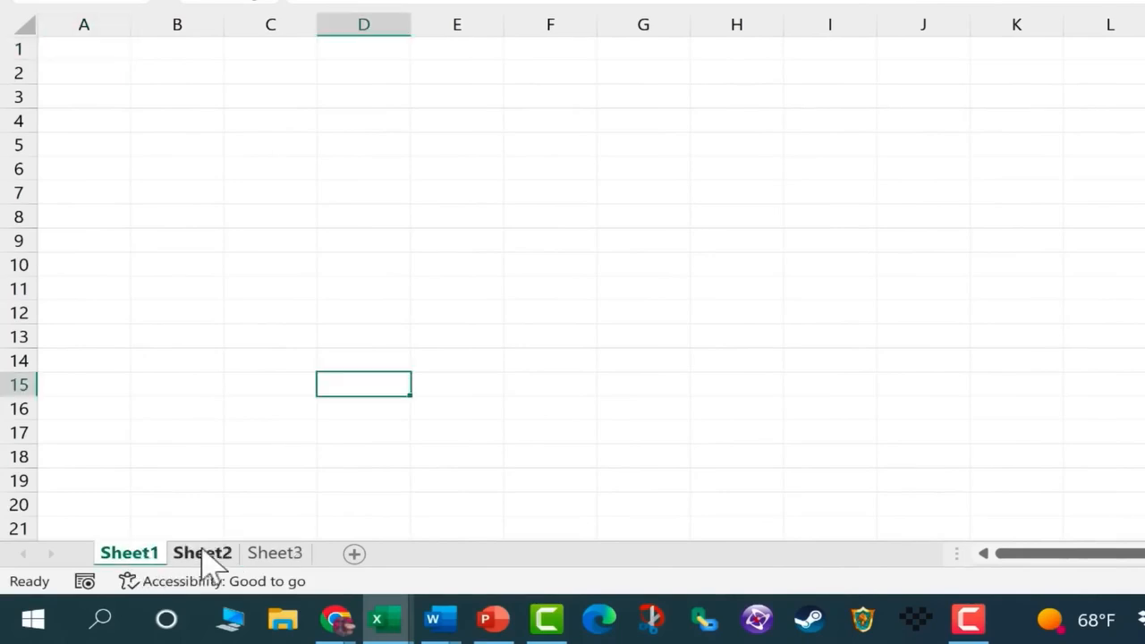
click(204, 555)
click(143, 556)
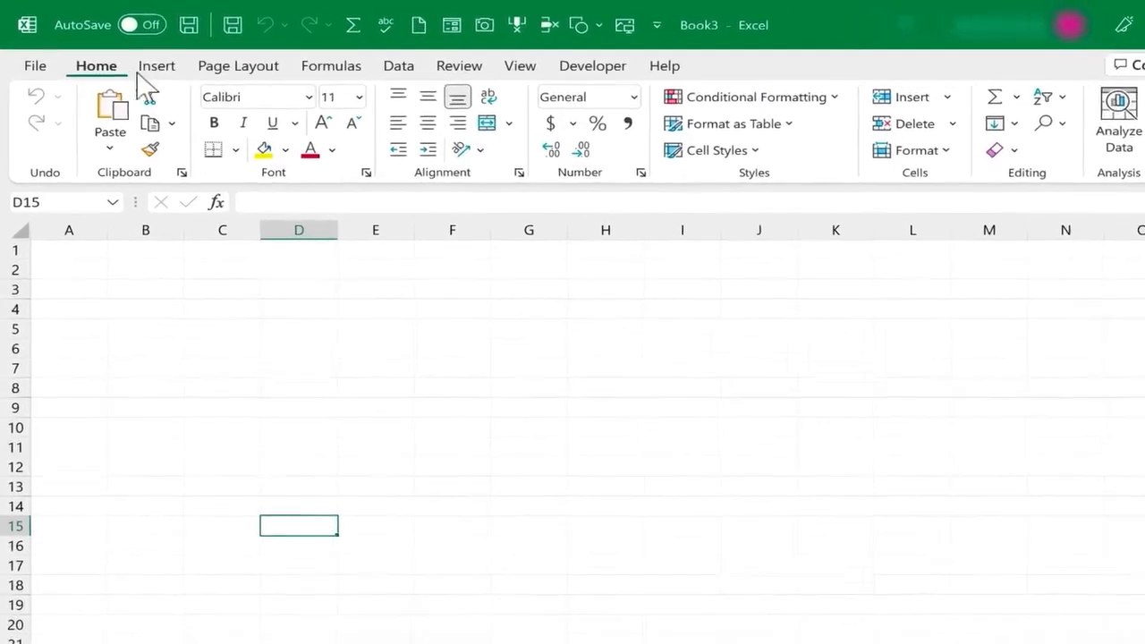
Examine the ribbon's Insert, Page Layout, Data, Home, Formulas and View commands
click(161, 71)
click(242, 68)
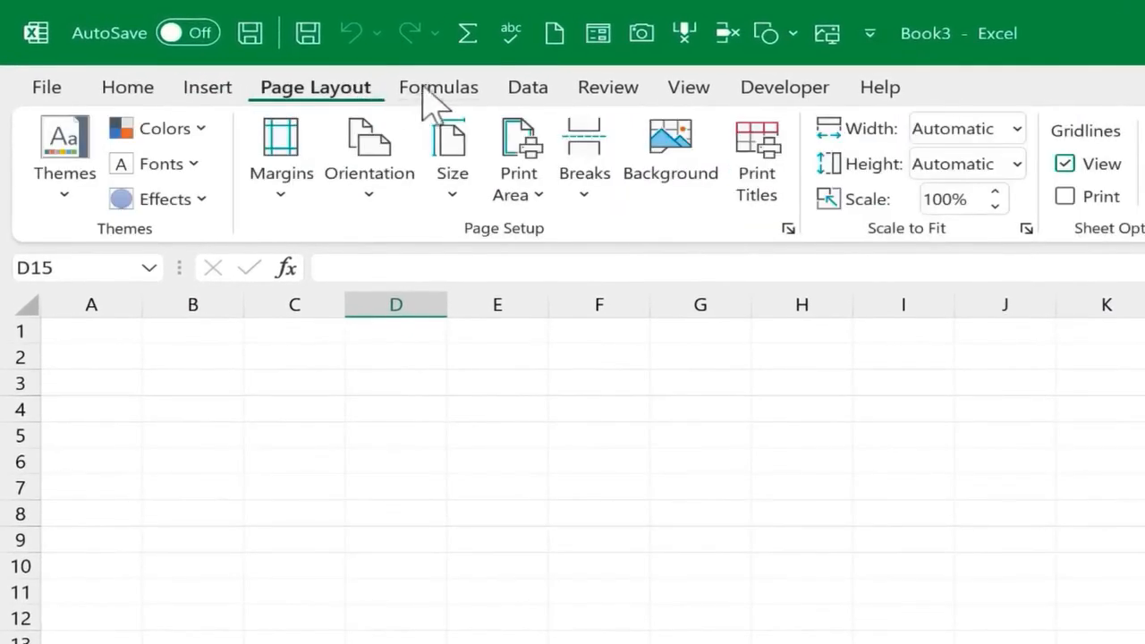
click(535, 92)
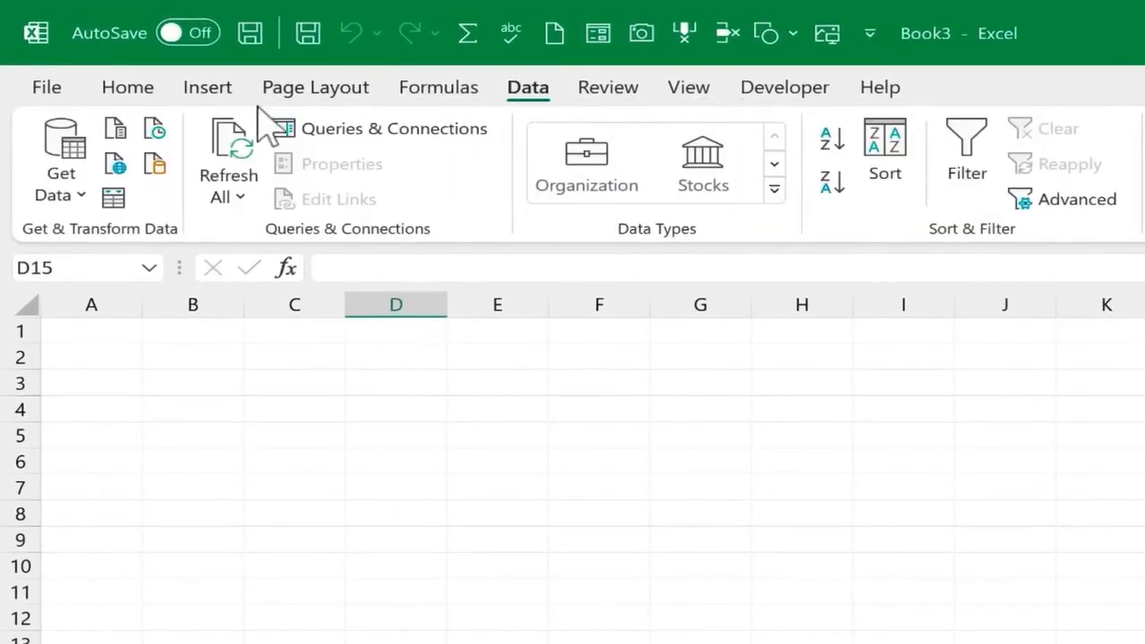
click(127, 89)
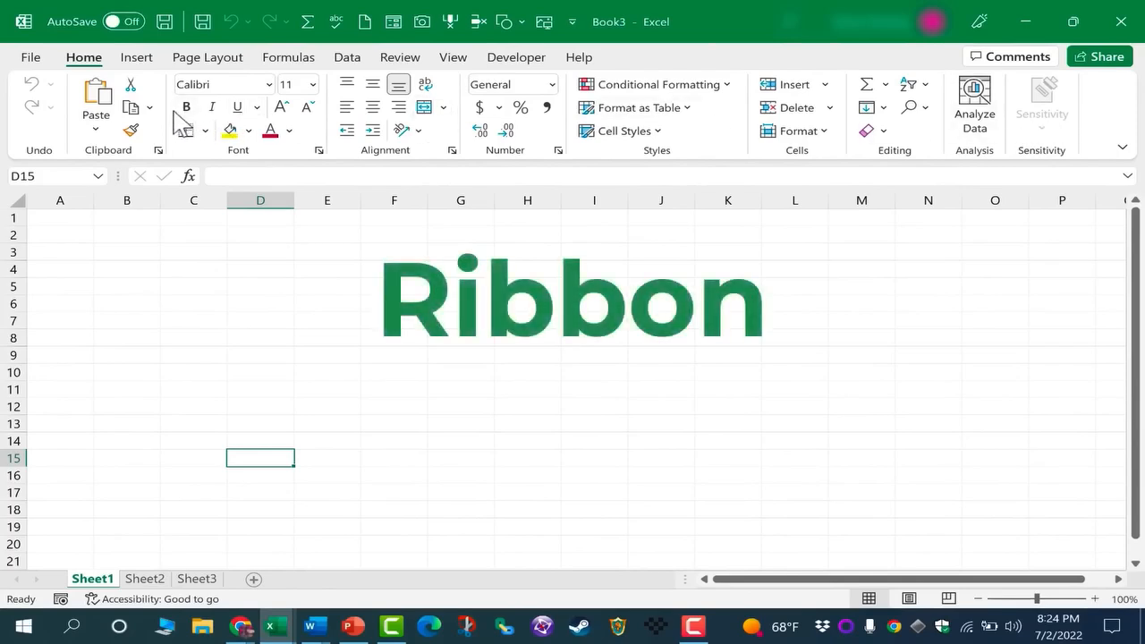
click(296, 63)
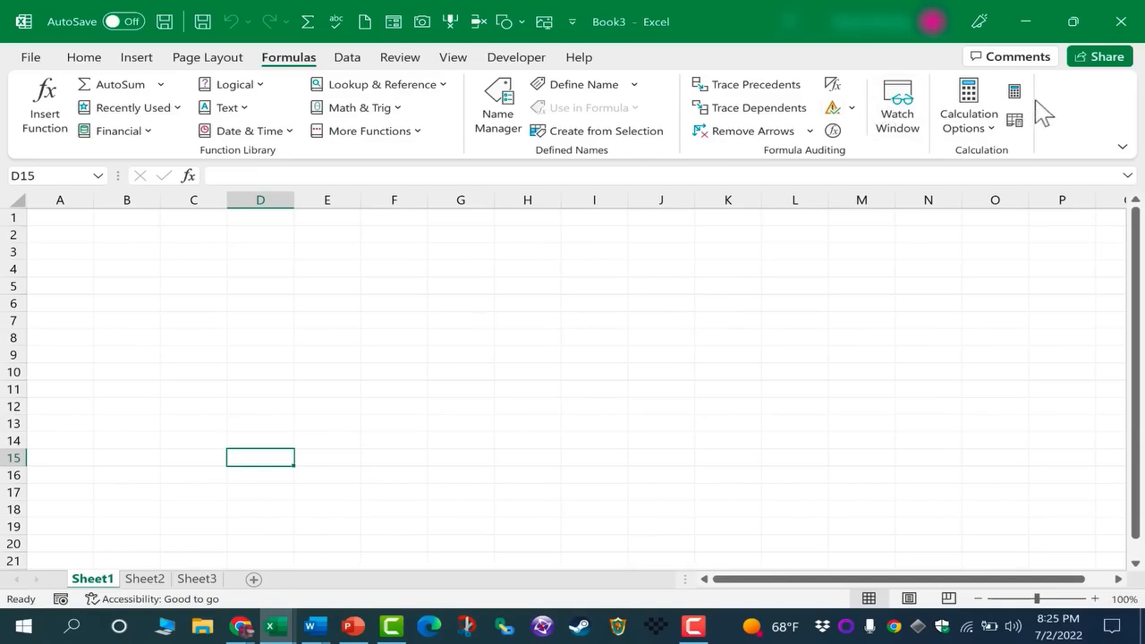
click(453, 59)
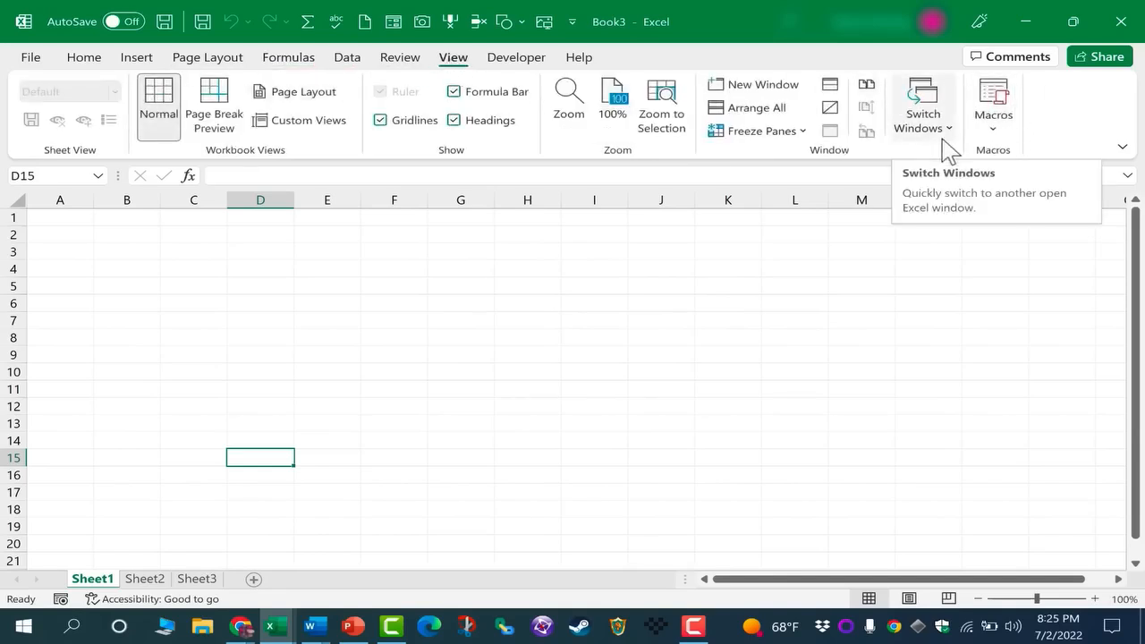
click(143, 59)
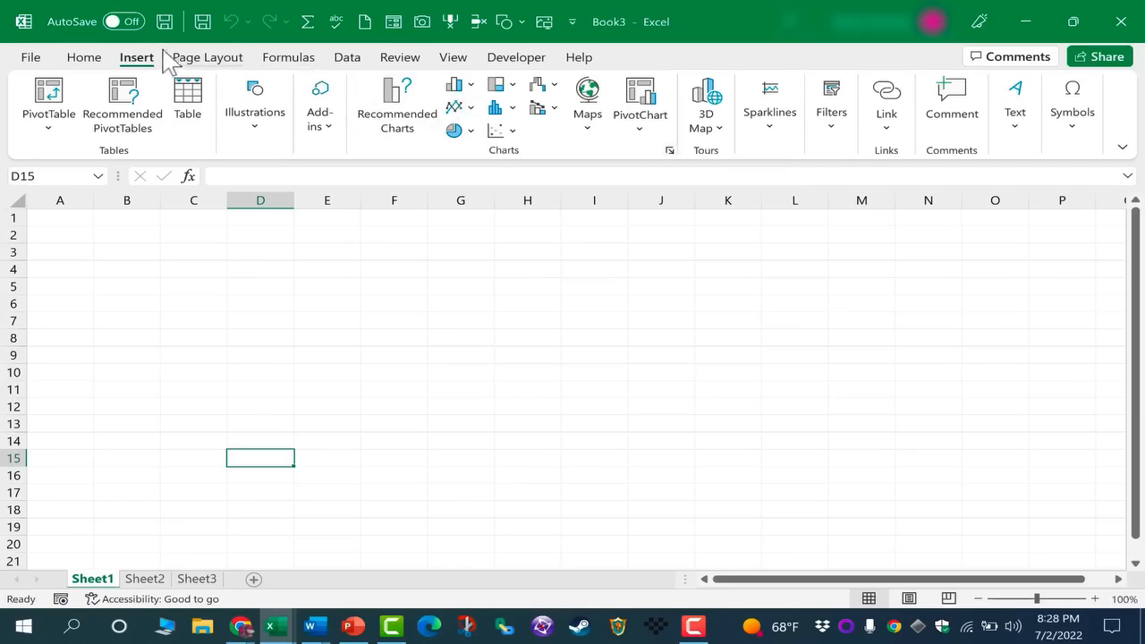
Examine the alignment, border and fill settings in the Format Cells dialog and close it without changes
click(90, 59)
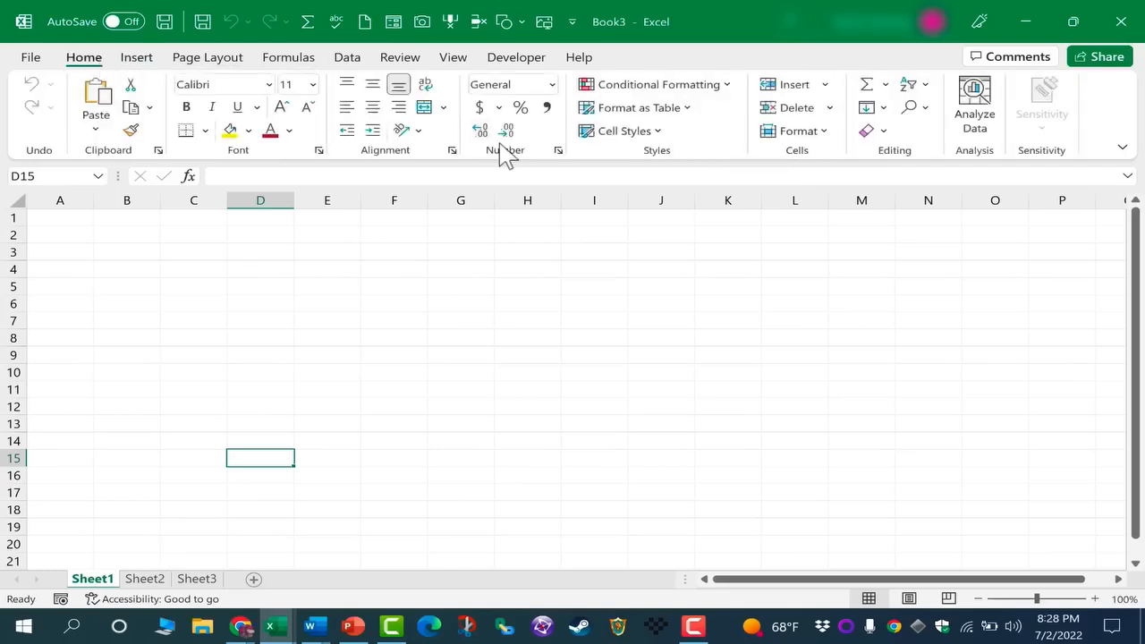
click(453, 150)
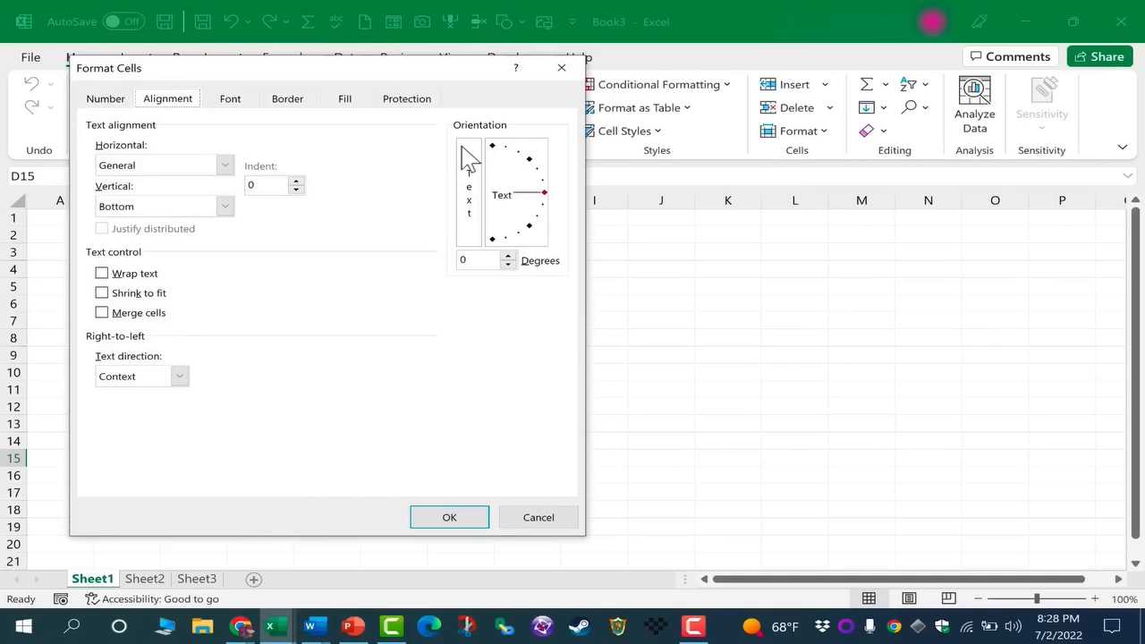
click(288, 99)
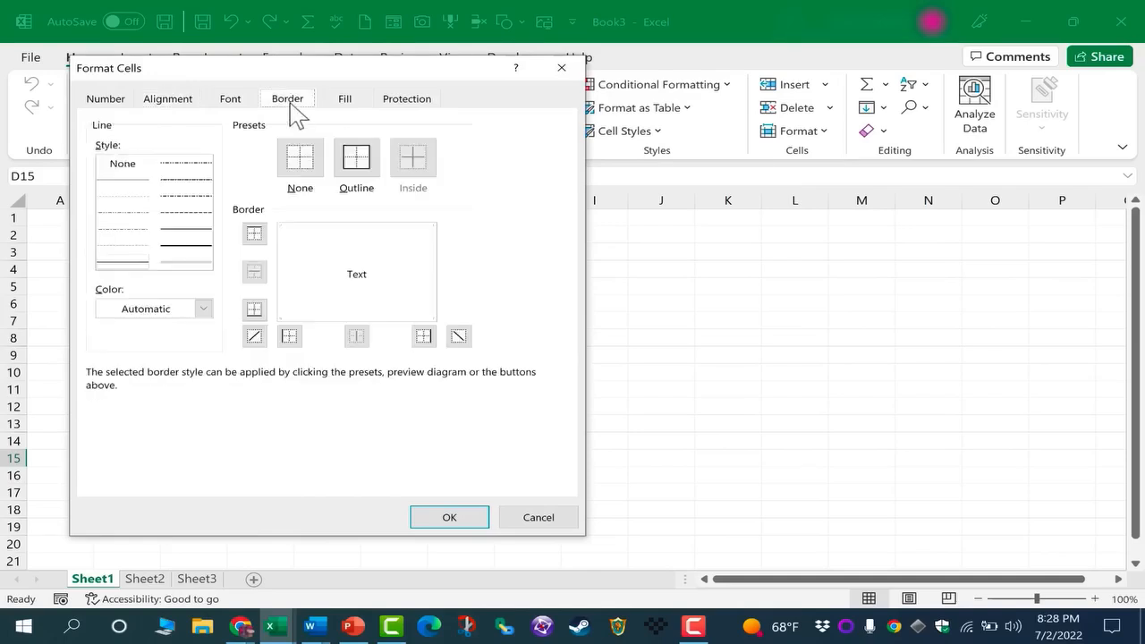
click(356, 99)
click(560, 69)
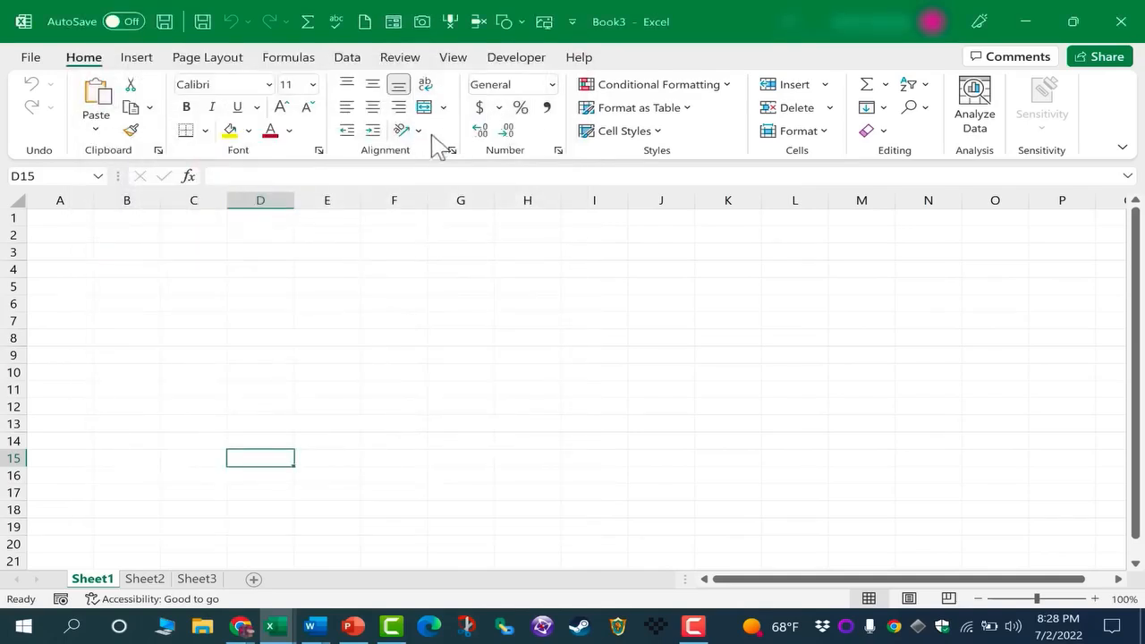
click(137, 57)
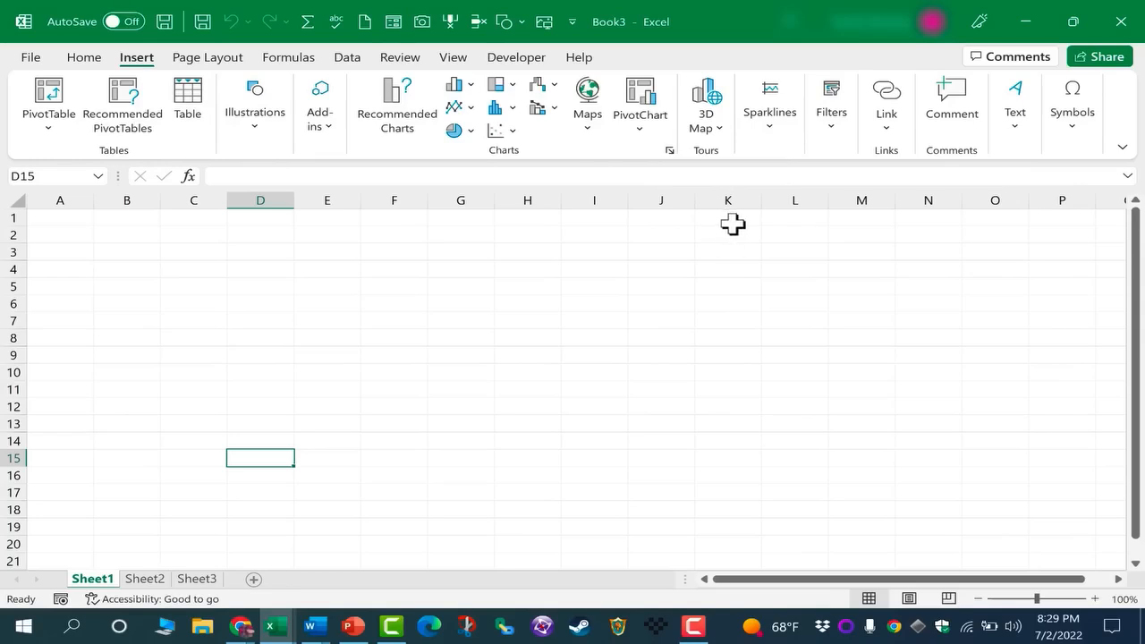
Look over Sheet1's extent vertically and horizontally and try its zoom control, ending at 100%
drag(1136, 277, 1142, 290)
scroll(976, 438, down, 7)
scroll(1102, 438, up, 1)
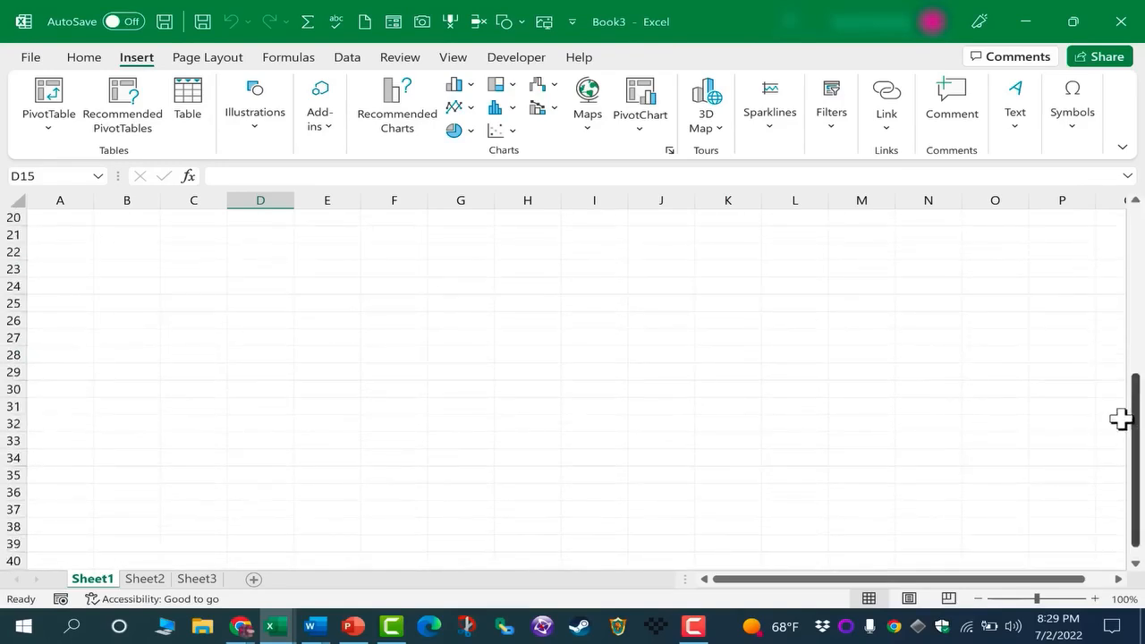
drag(1133, 417, 1134, 246)
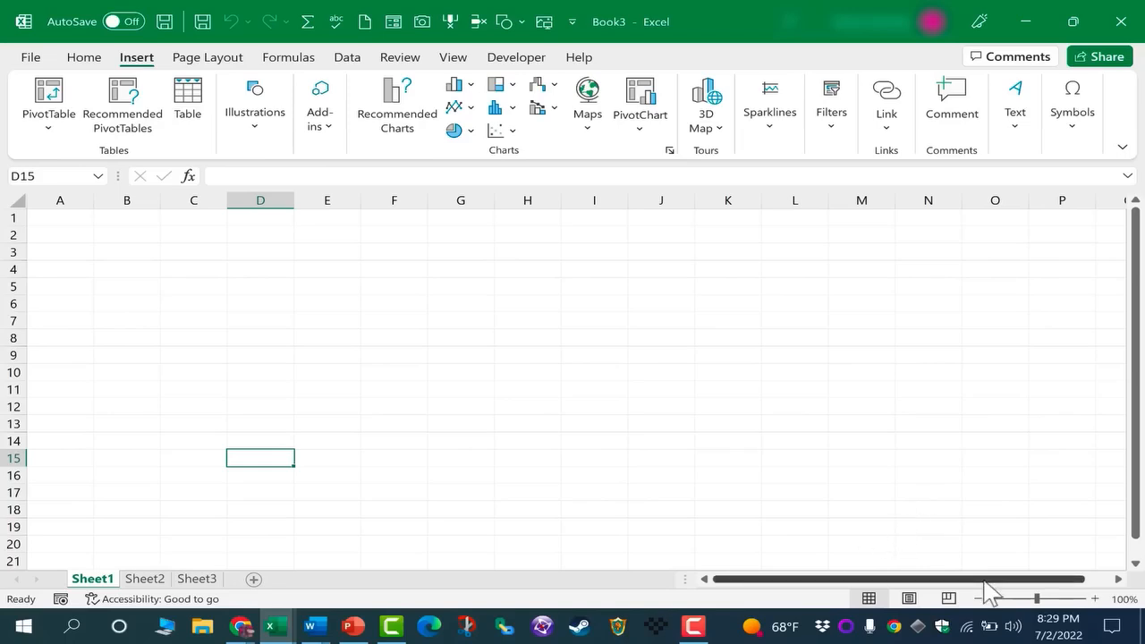
drag(986, 586, 808, 582)
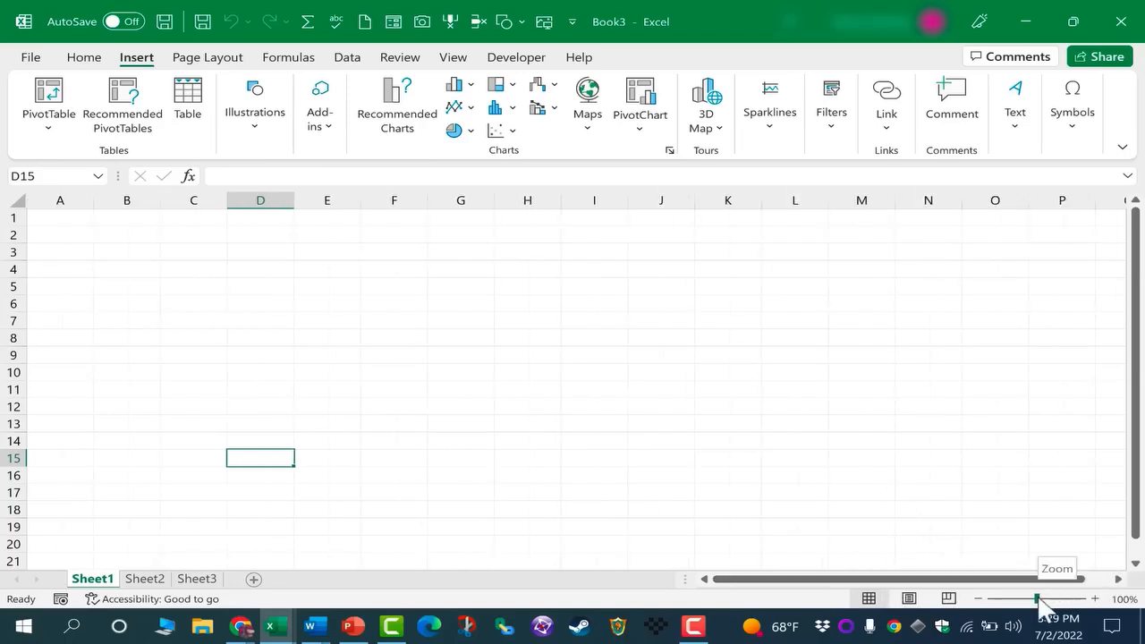
mouse_move(1039, 599)
mouse_down()
mouse_move(1058, 600)
mouse_move(999, 599)
mouse_move(1065, 599)
mouse_move(1017, 600)
mouse_up()
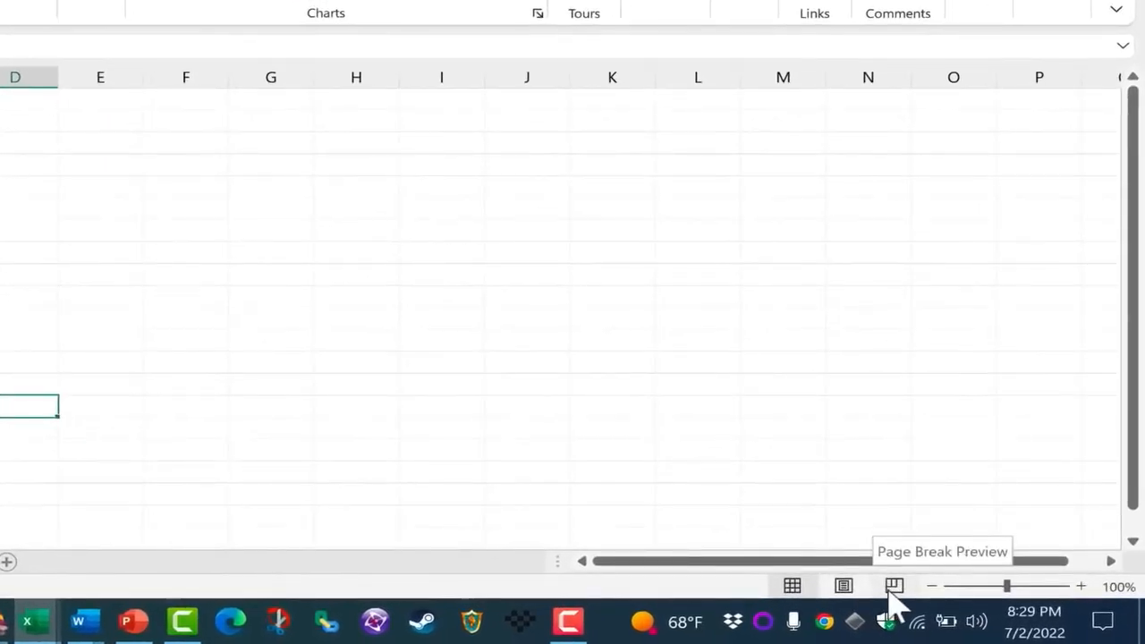
View the sheet in Page Break Preview and Page Layout view, and return to Normal view
click(893, 587)
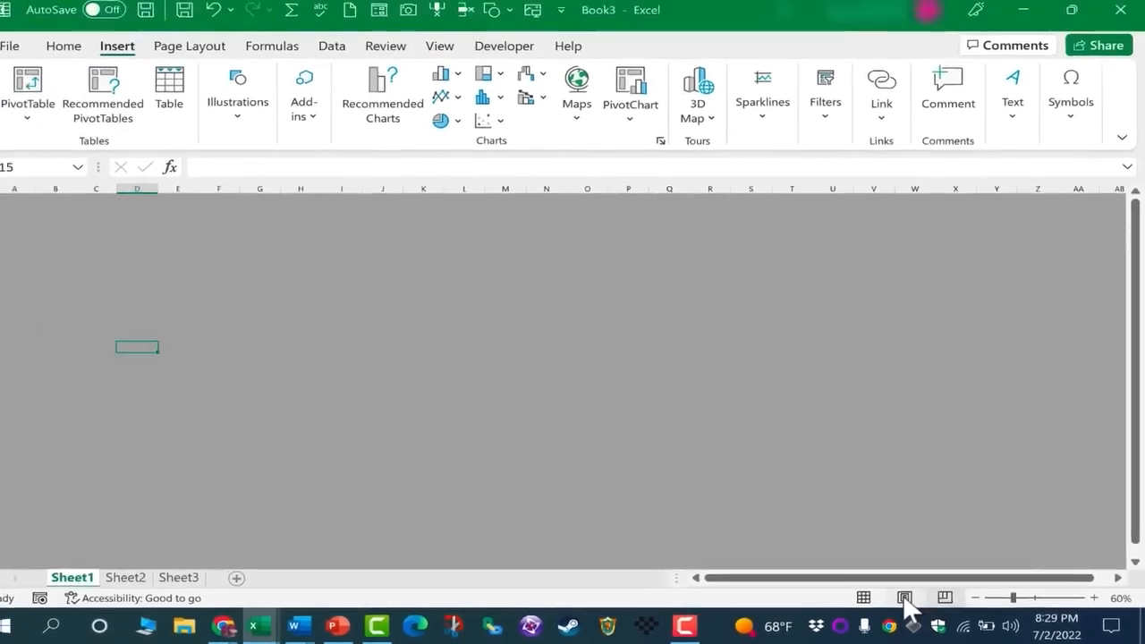
click(909, 598)
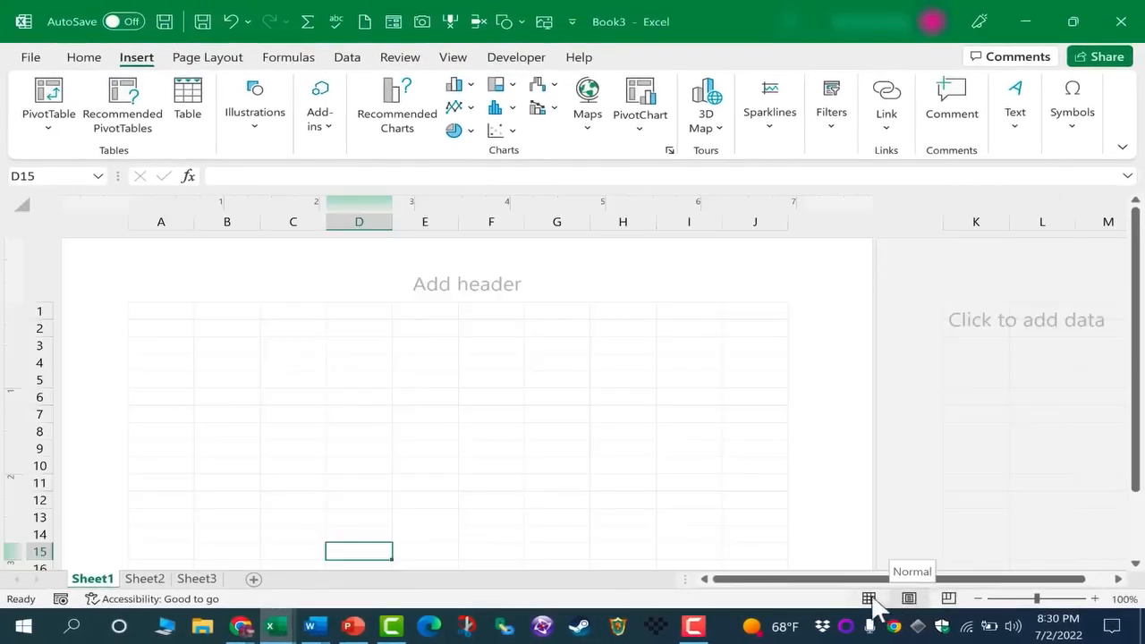
click(871, 600)
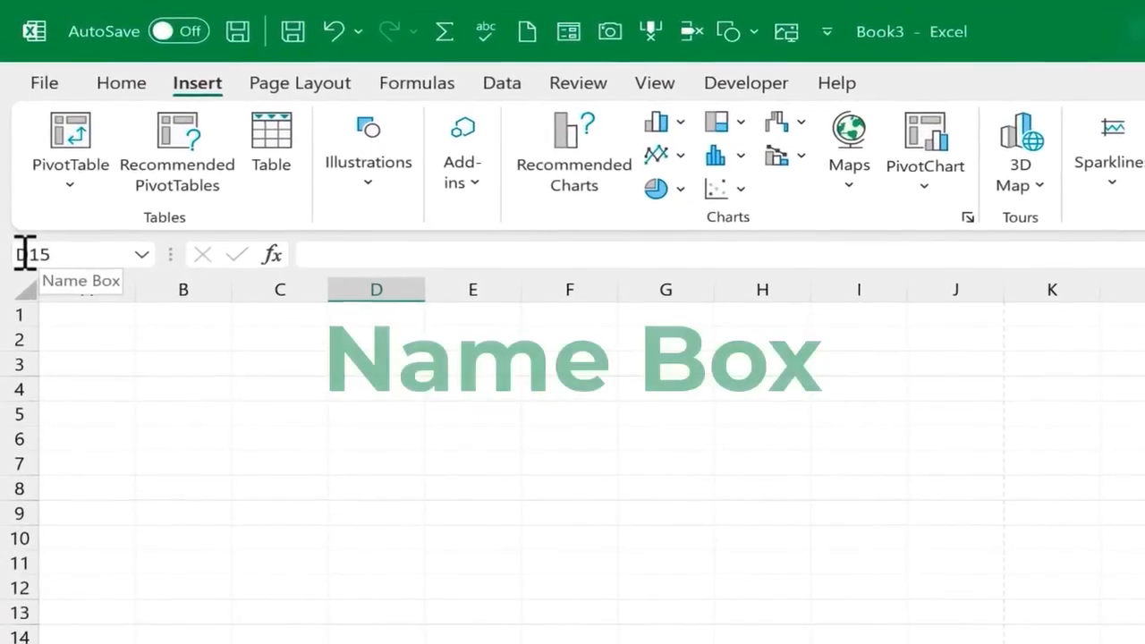
Select cells F4 and E3 to check their references in the Name Box, and enter the formula bar for E3
click(585, 383)
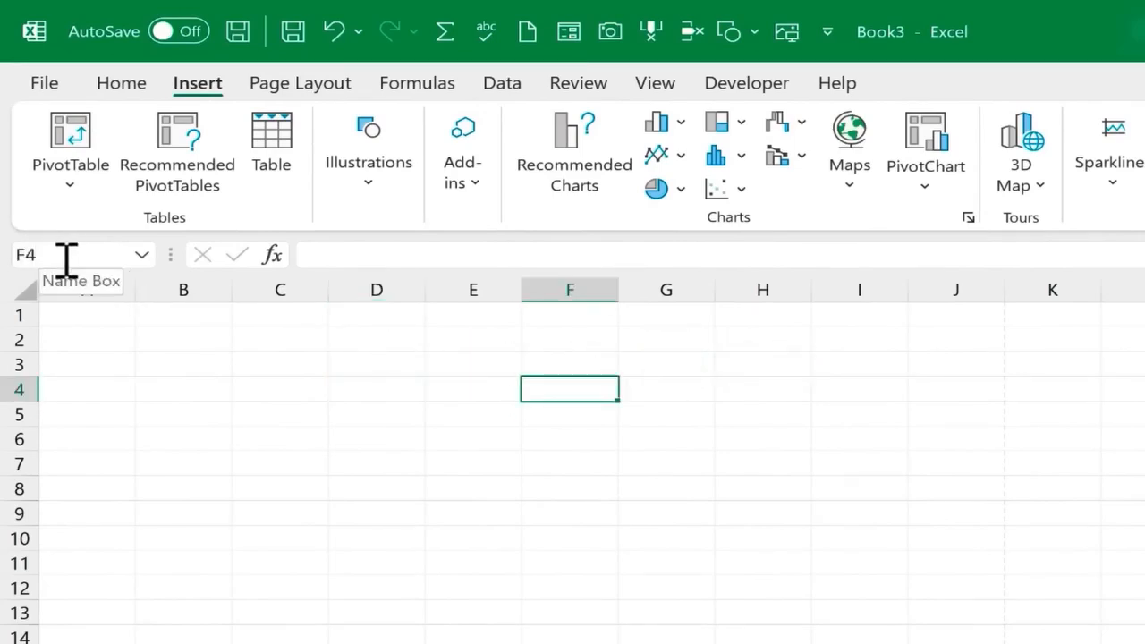
click(474, 364)
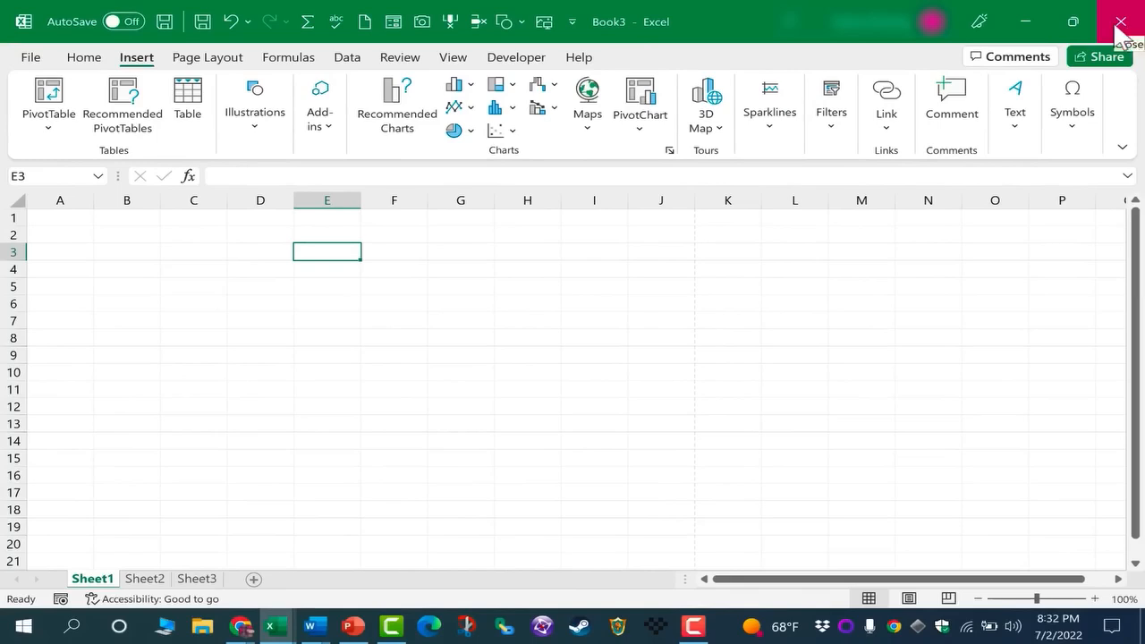
click(258, 178)
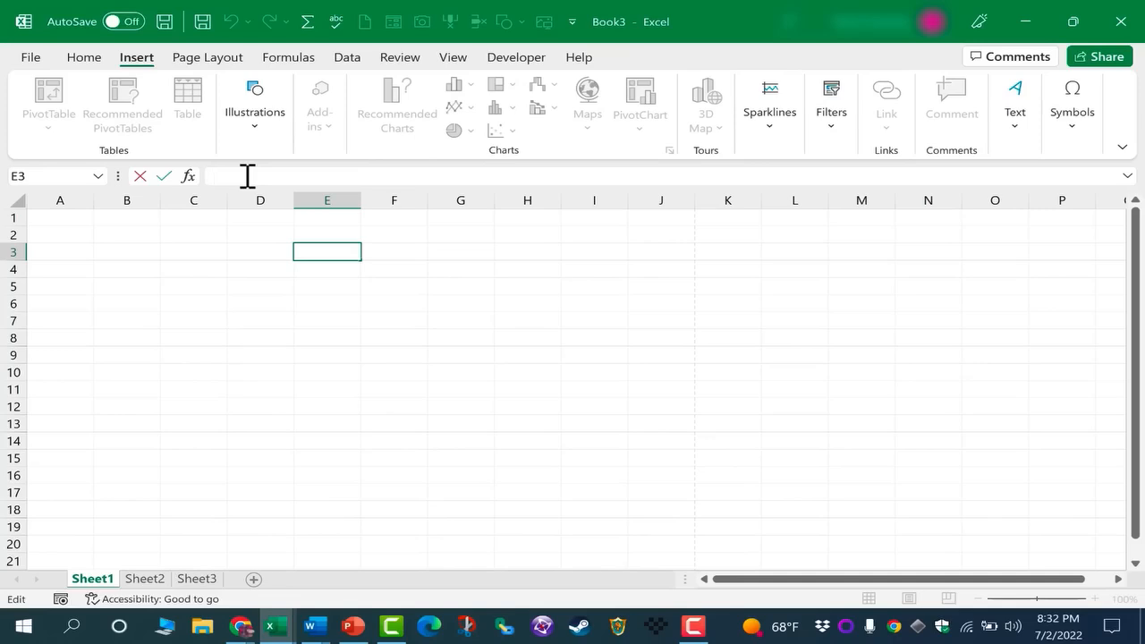
click(93, 63)
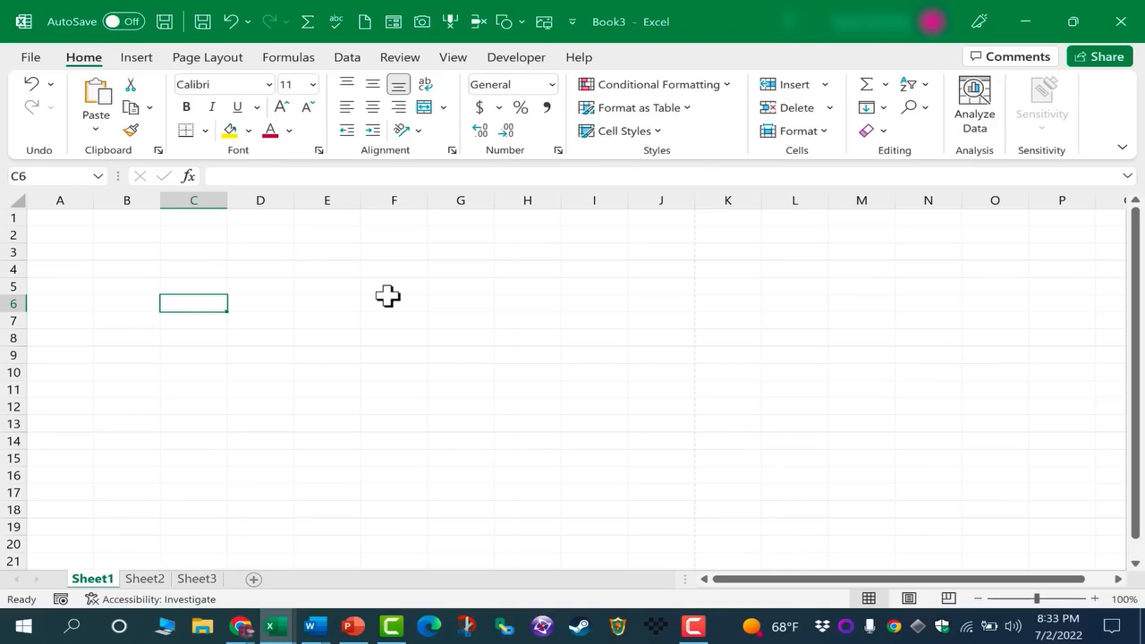
Save the workbook in the Documents folder as "Excel for Beginners - Complete Course"
click(31, 59)
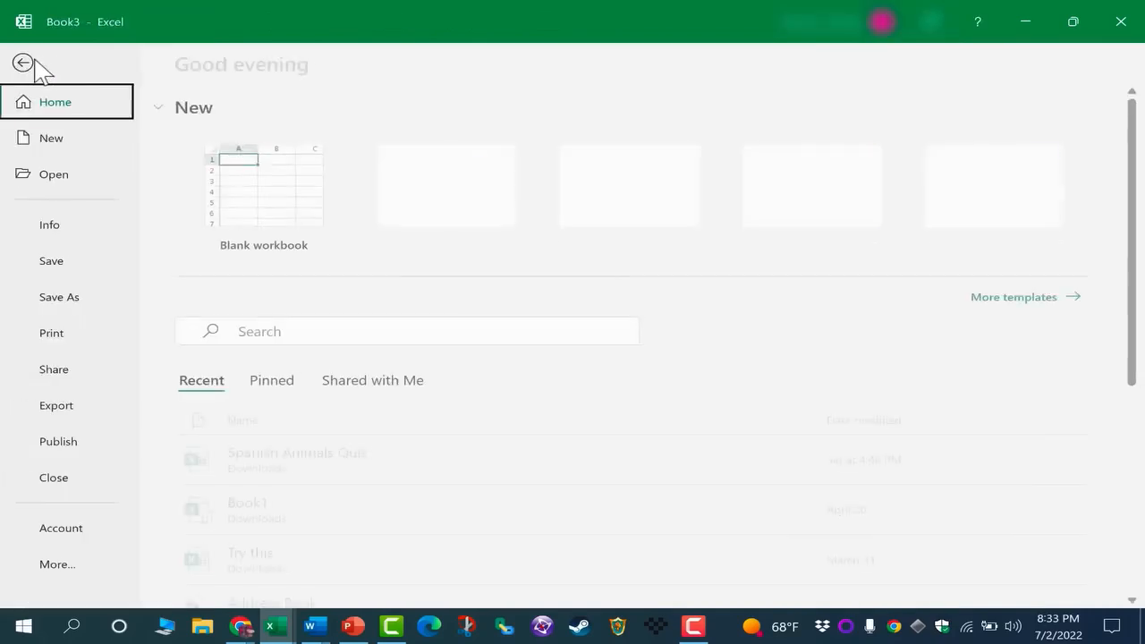
click(68, 296)
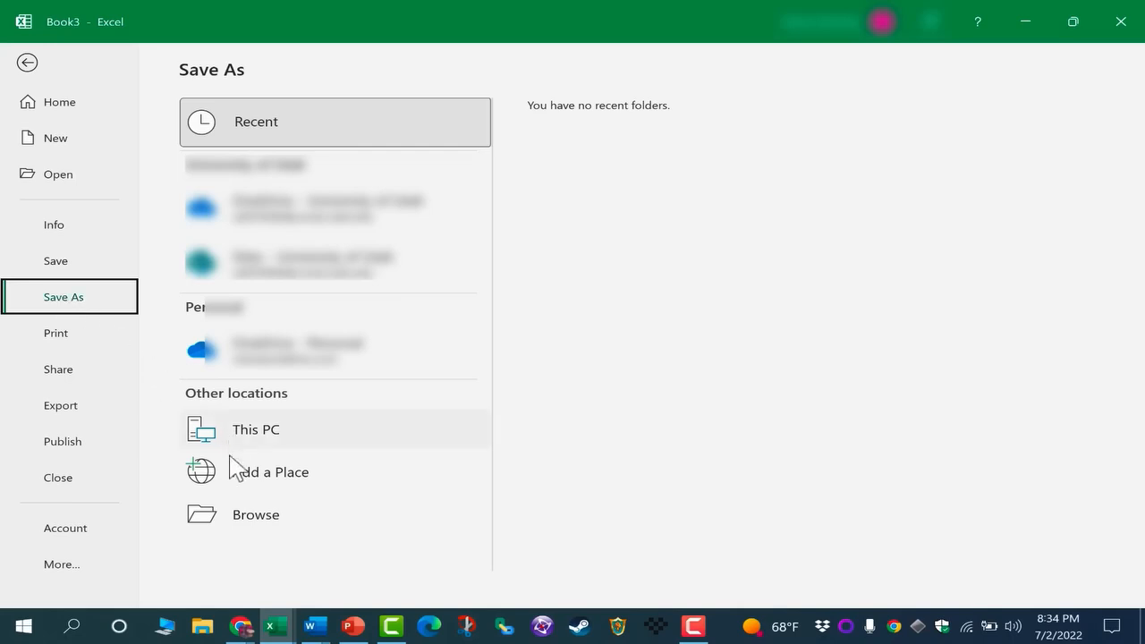
click(256, 517)
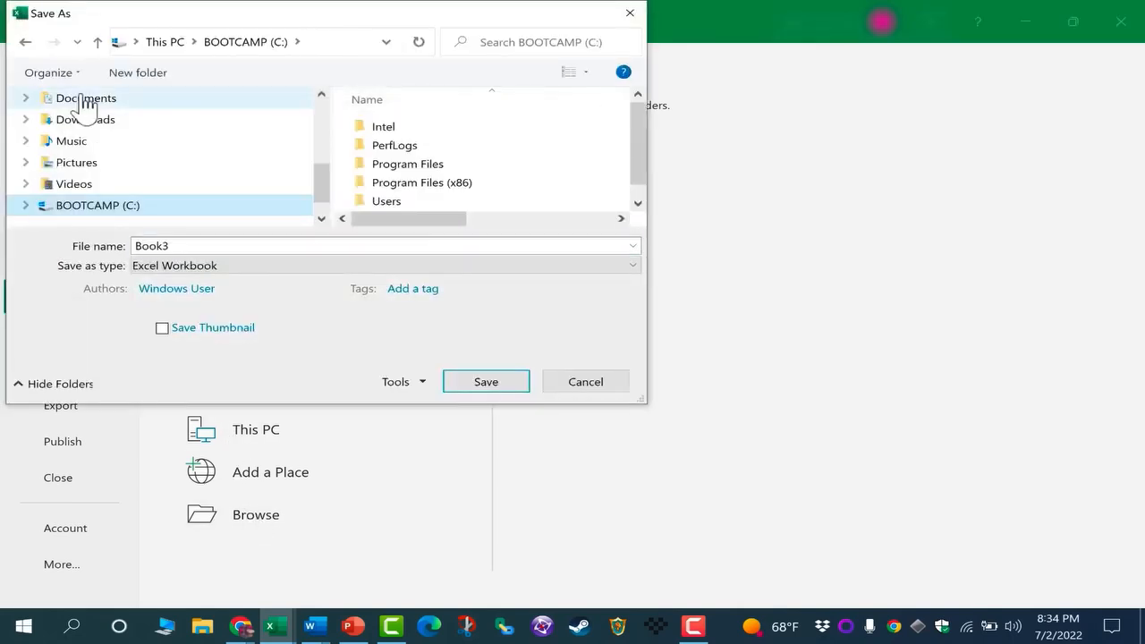
click(82, 100)
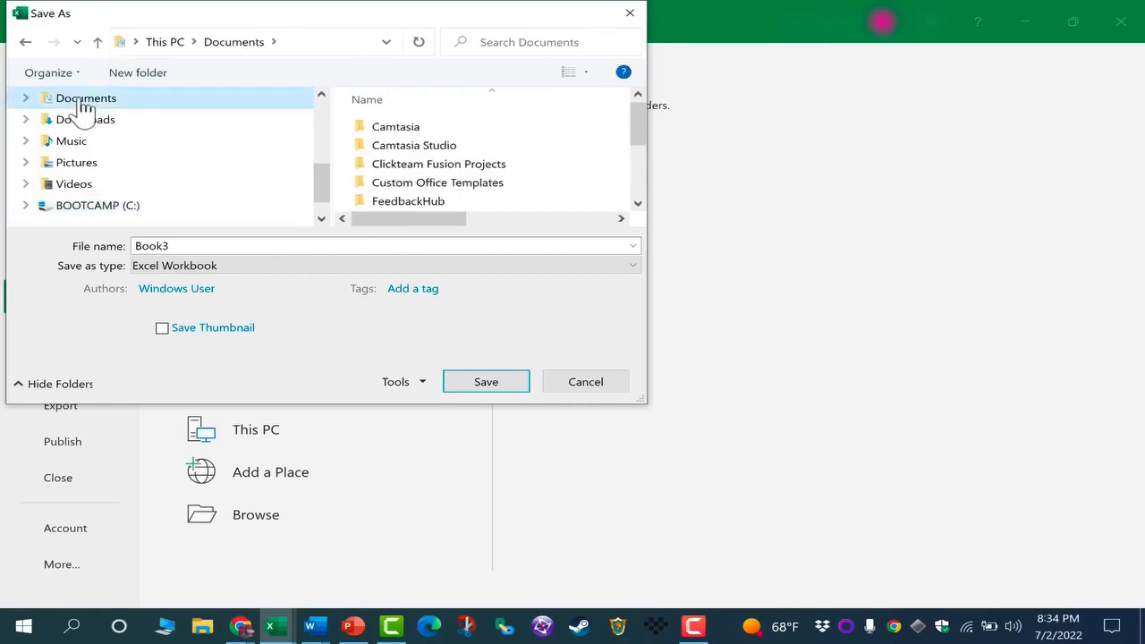
text(Excel for Beginners - Complete Course)
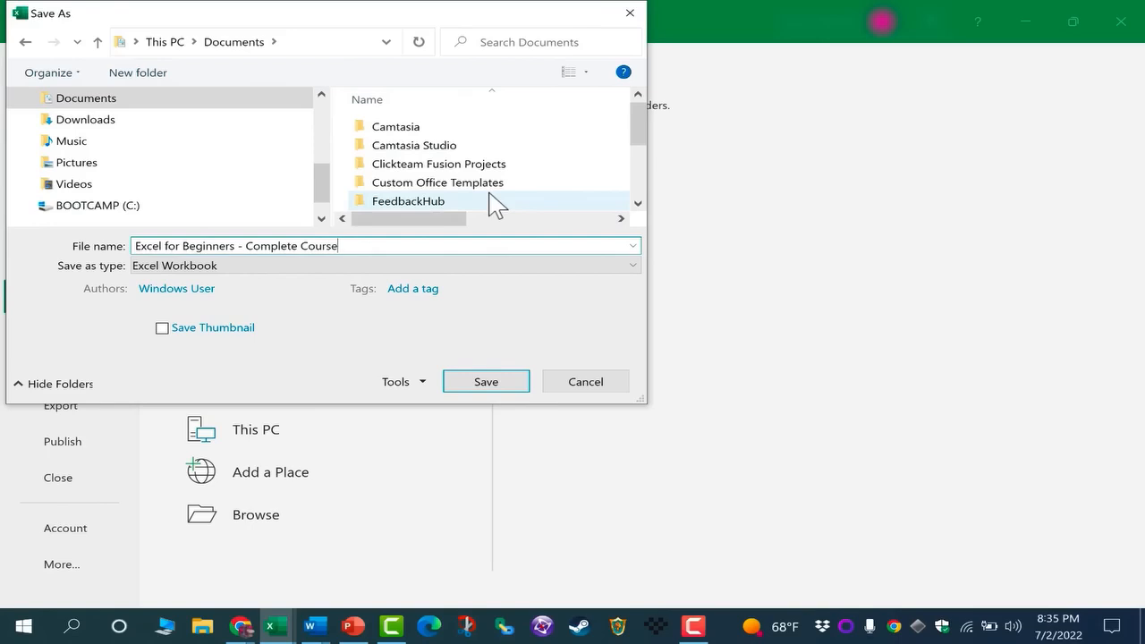
click(499, 387)
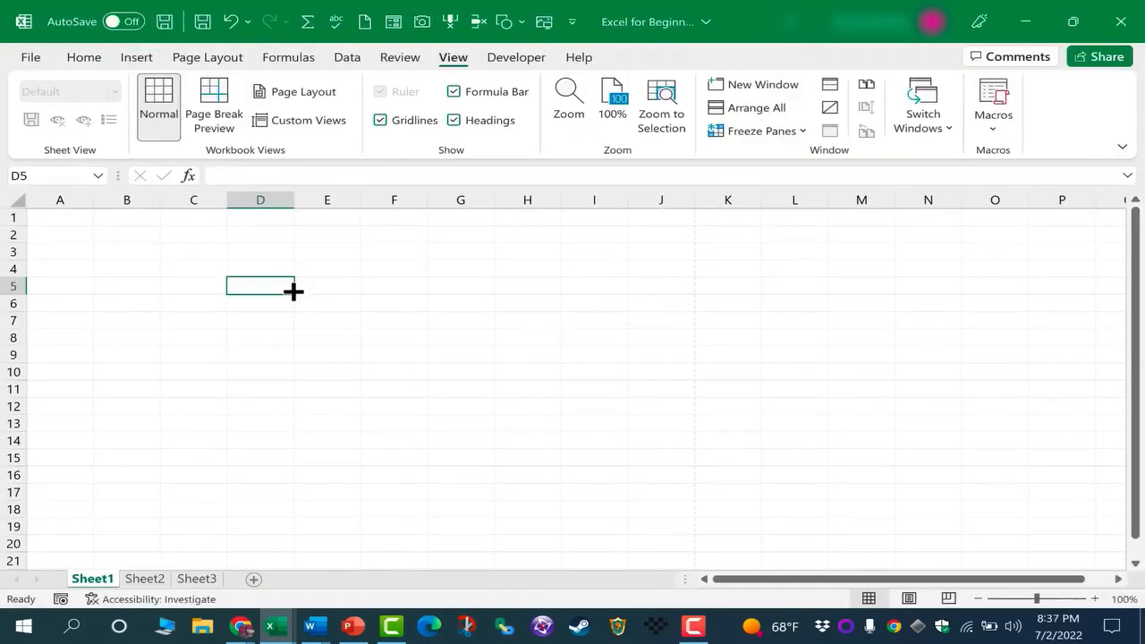
Enter the numbers 1, 2, 3 and 4 in cells A1 to A4
click(355, 307)
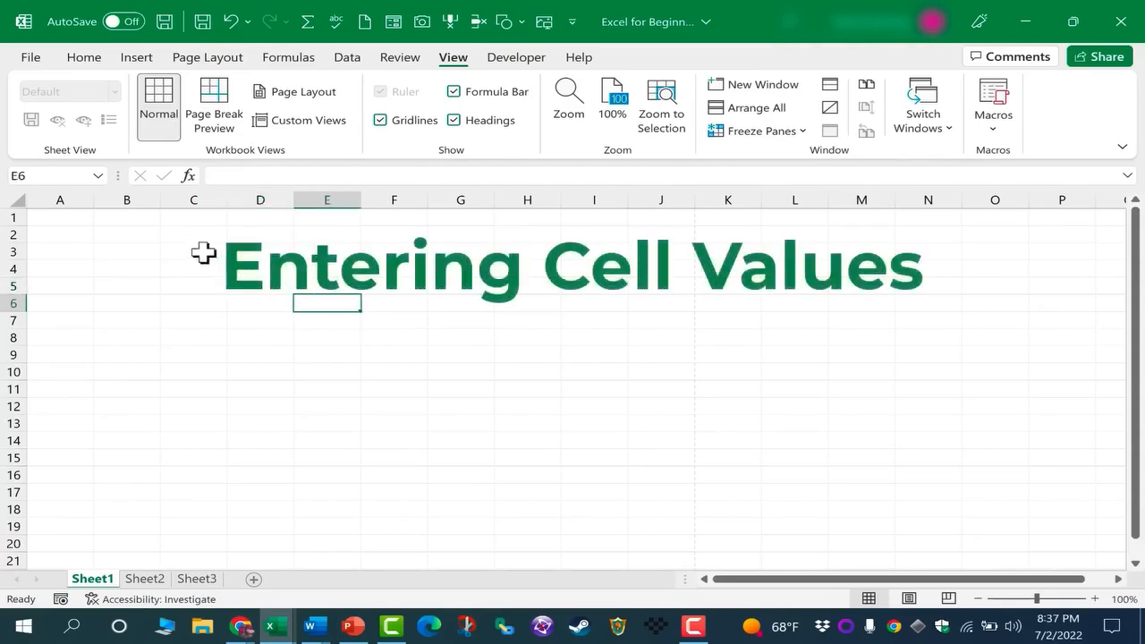
click(468, 374)
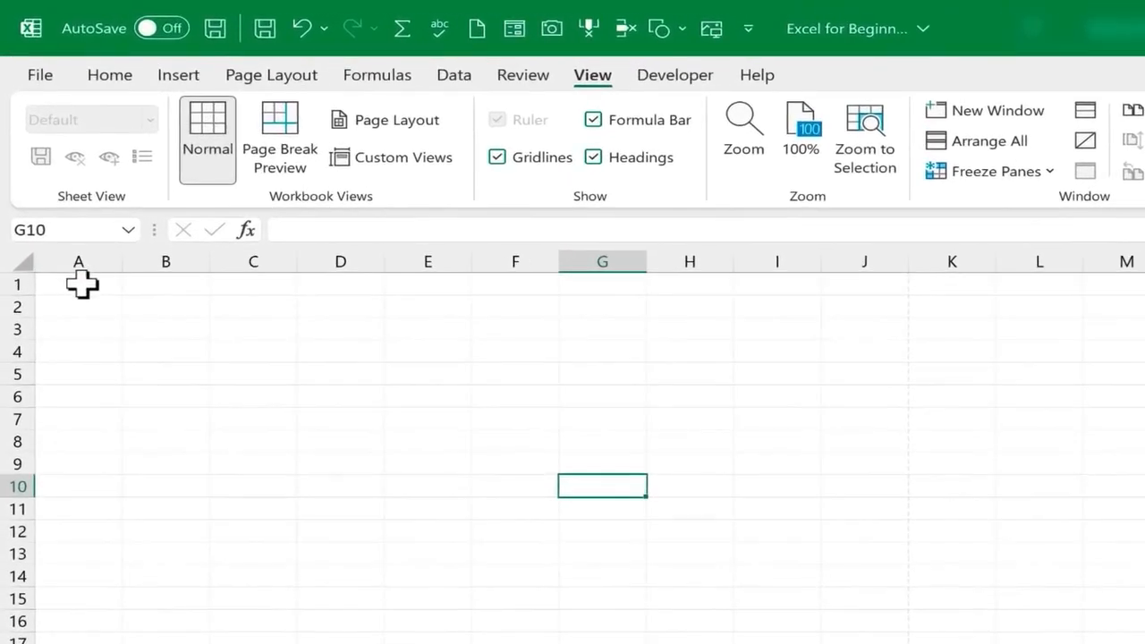
click(81, 284)
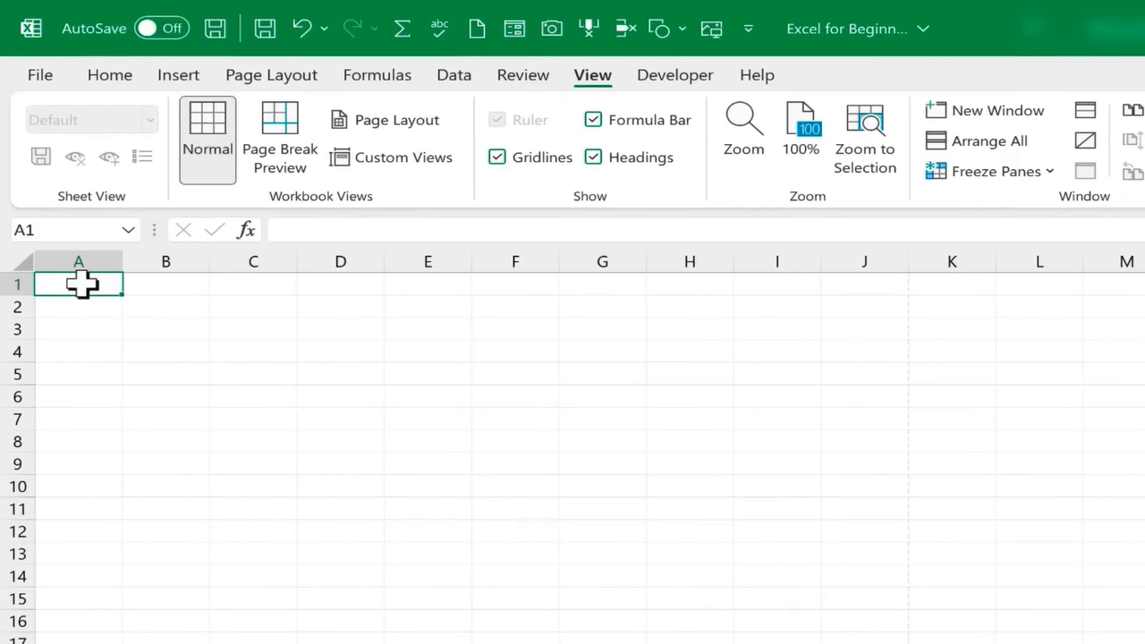
text(1)
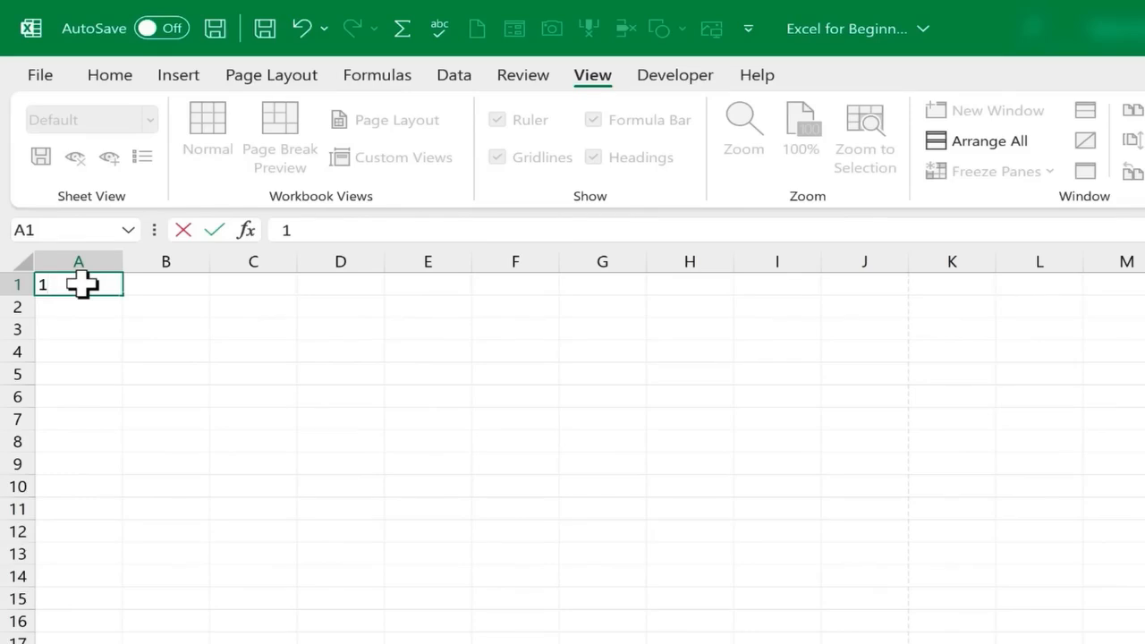
key(Return)
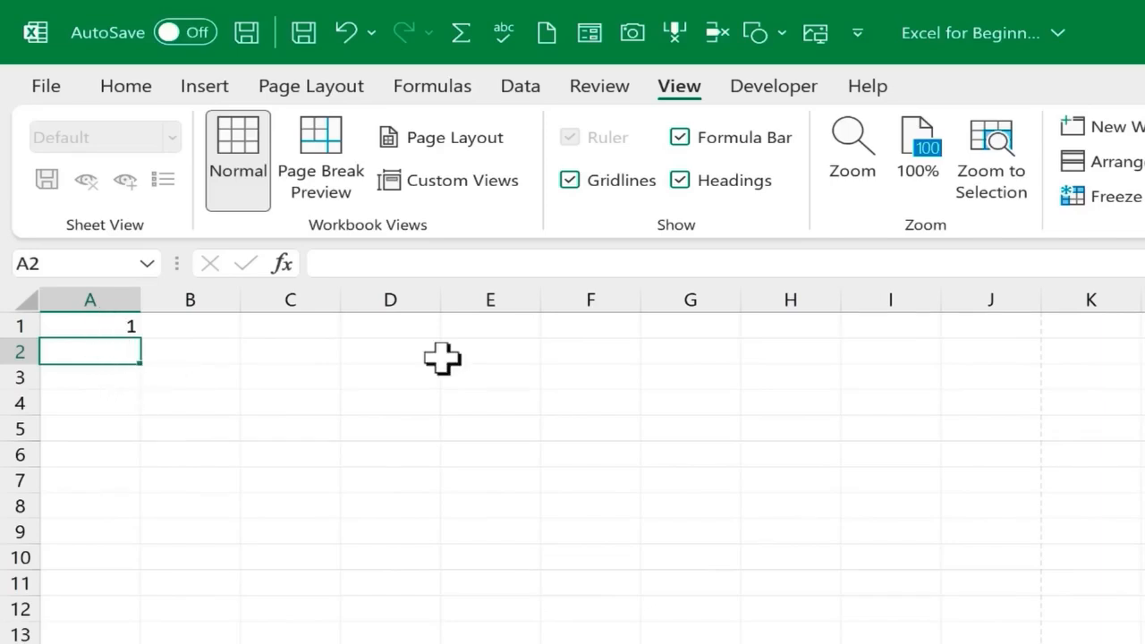
text(2)
key(Return)
text(3)
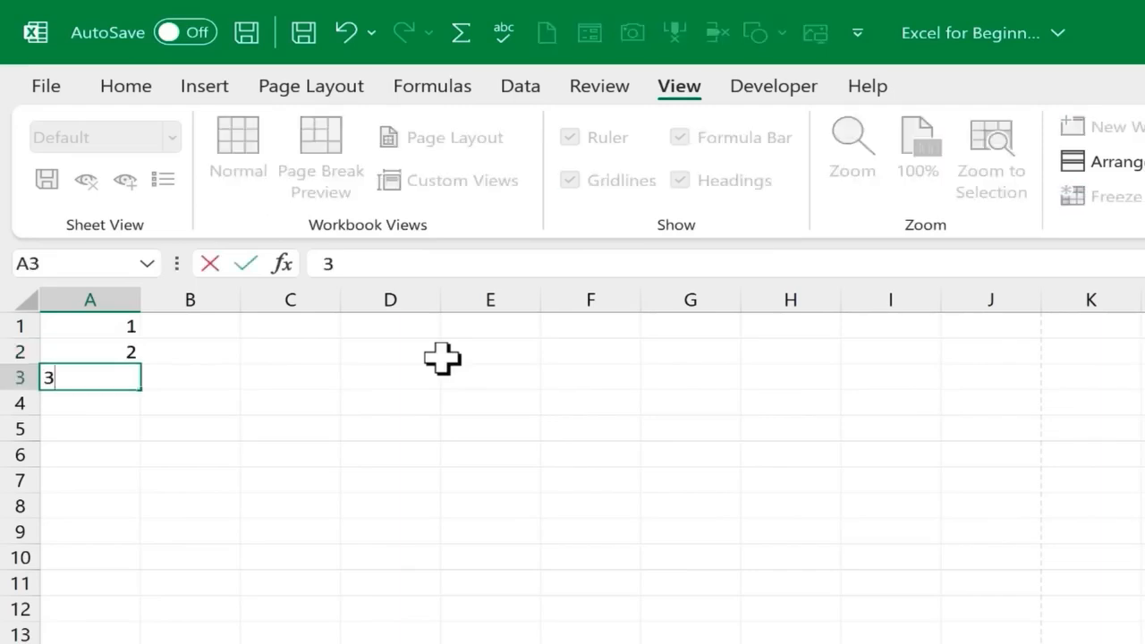
key(Return)
text(4)
key(Return)
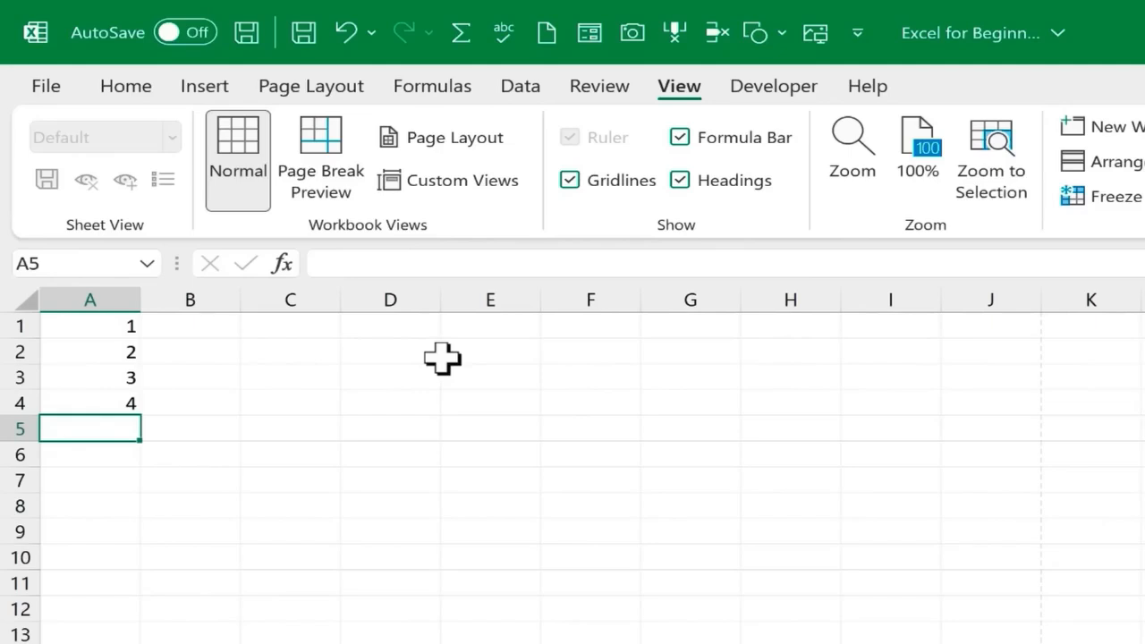
key(ctrl+z)
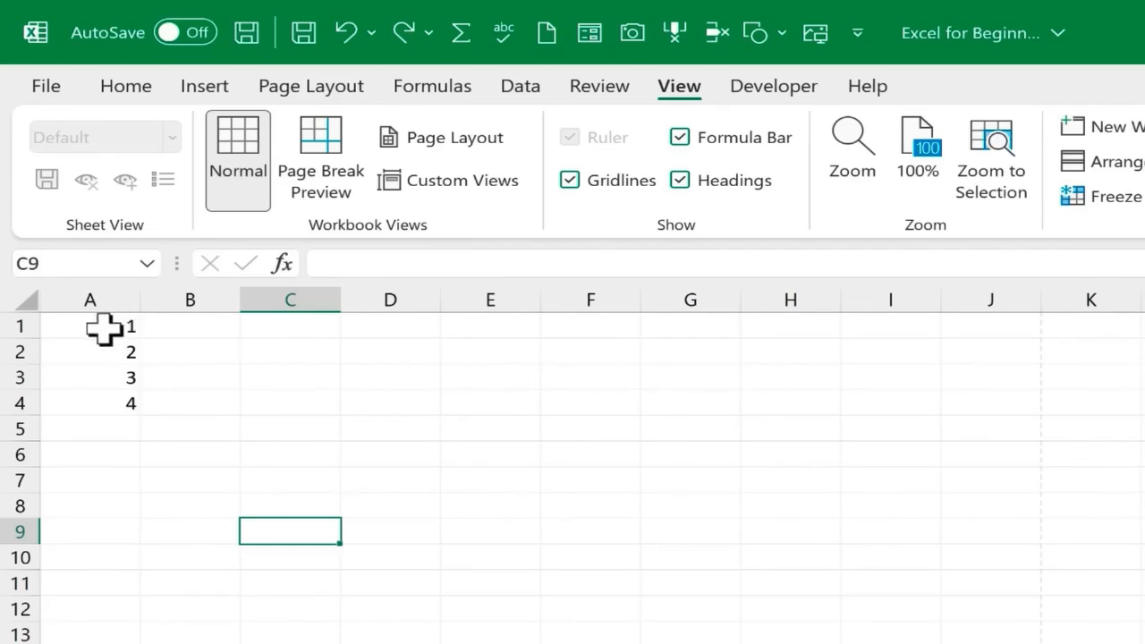
Extend the number series in A1:A4 down column A to row 70 with AutoFill
drag(104, 330, 109, 398)
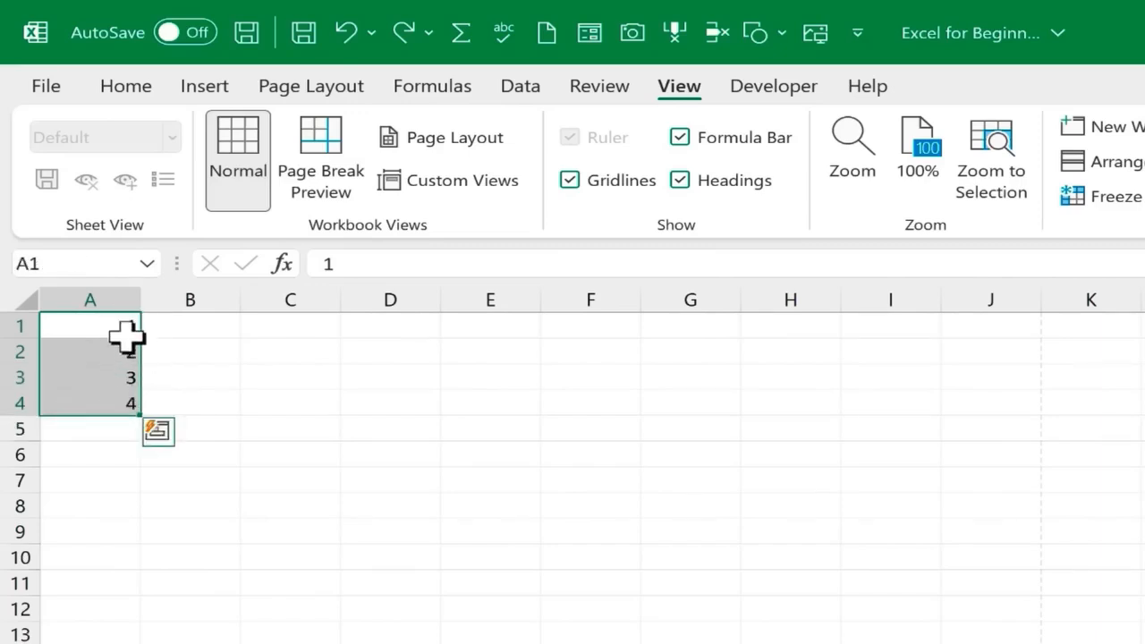
click(232, 413)
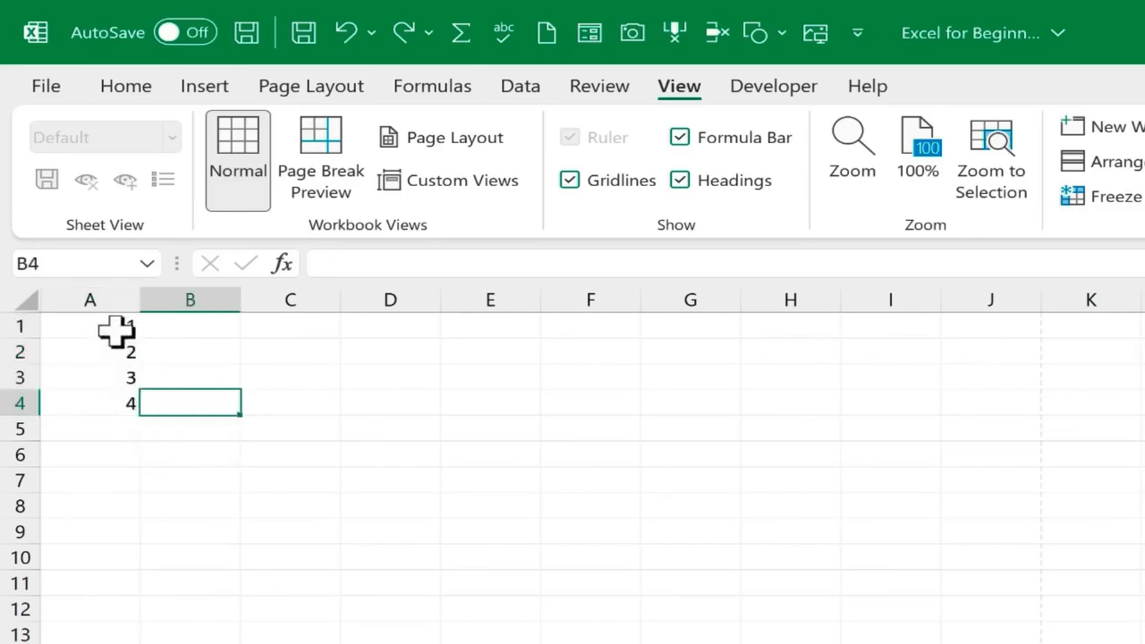
drag(105, 327, 114, 399)
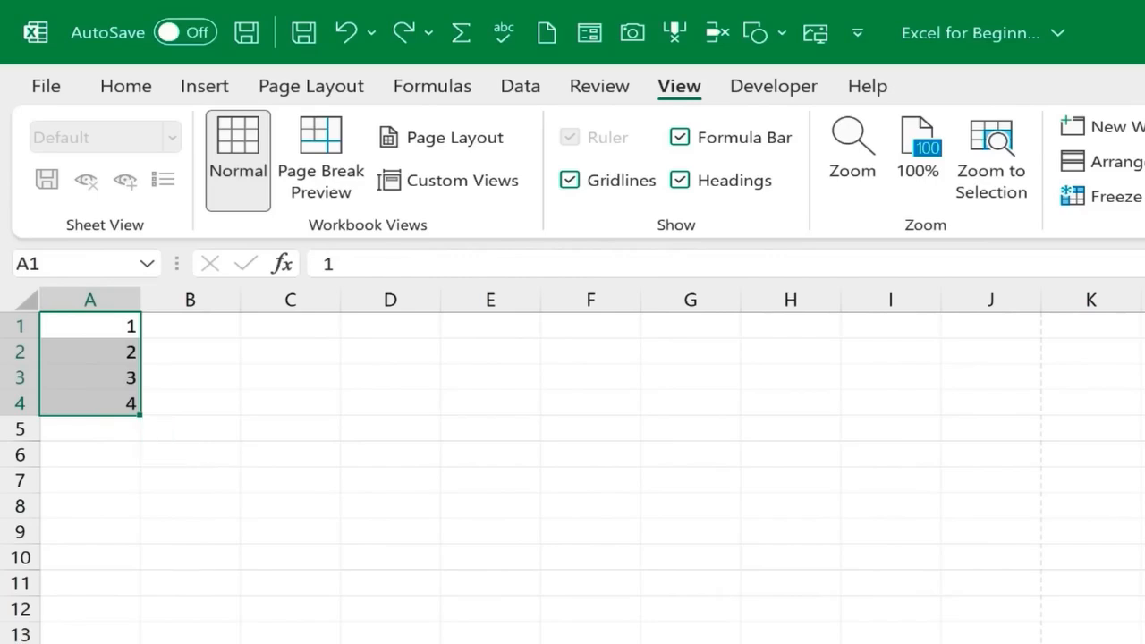
scroll(573, 465, up, 4)
scroll(230, 417, up, 2)
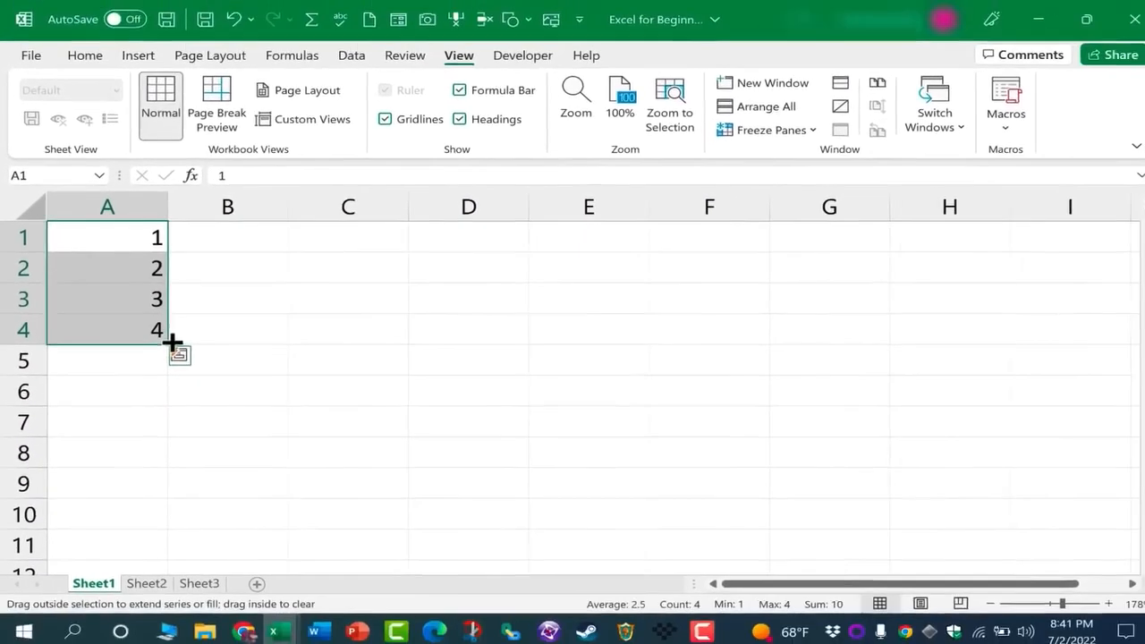
drag(170, 346, 164, 469)
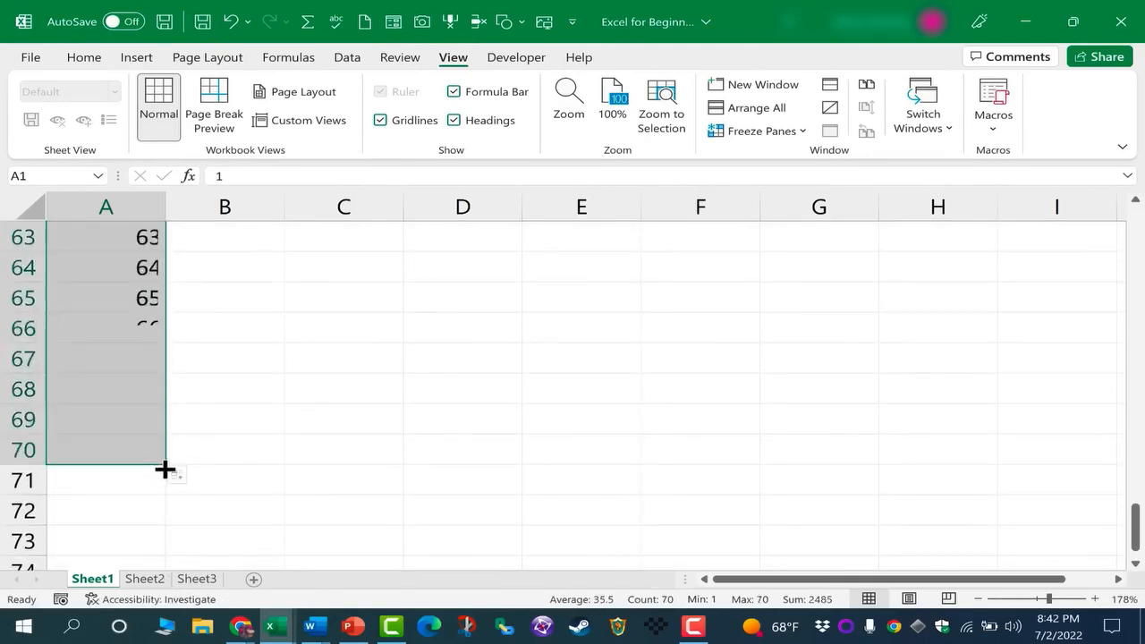
Enter three first names in cells B1 to B3, beside the numbers 1 to 3
scroll(191, 445, up, 1)
scroll(191, 445, up, 20)
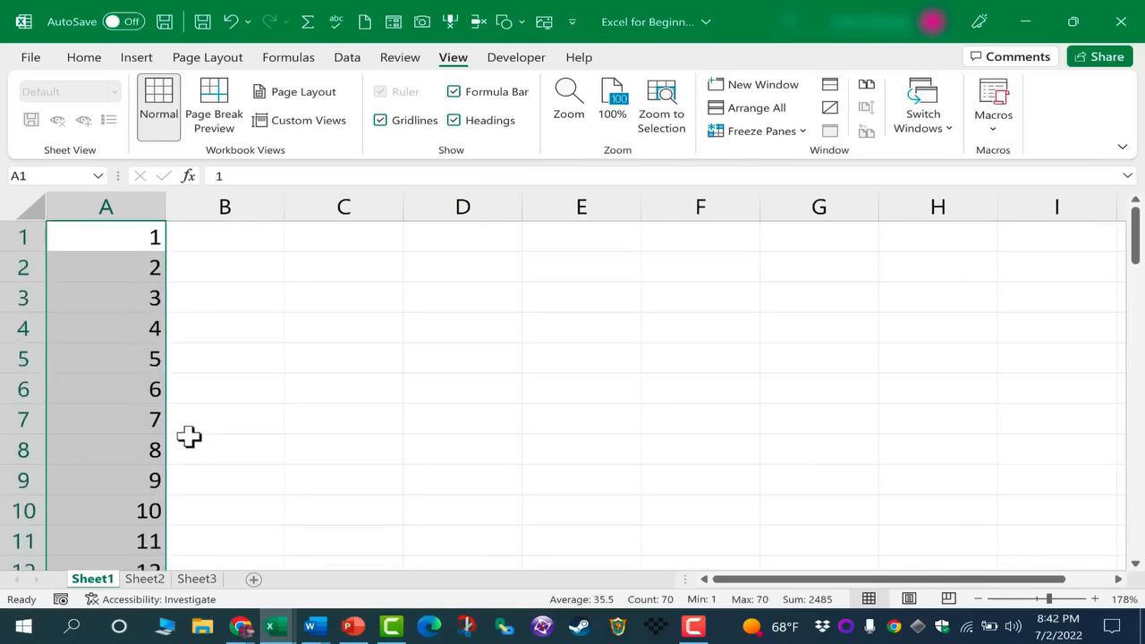
click(244, 233)
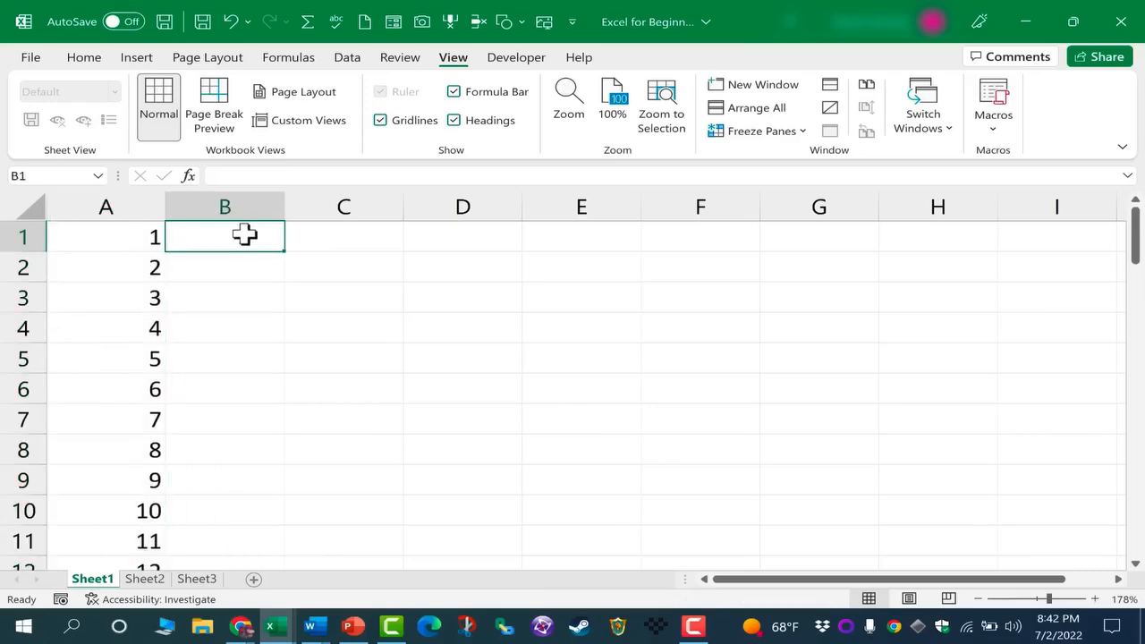
text(Julia)
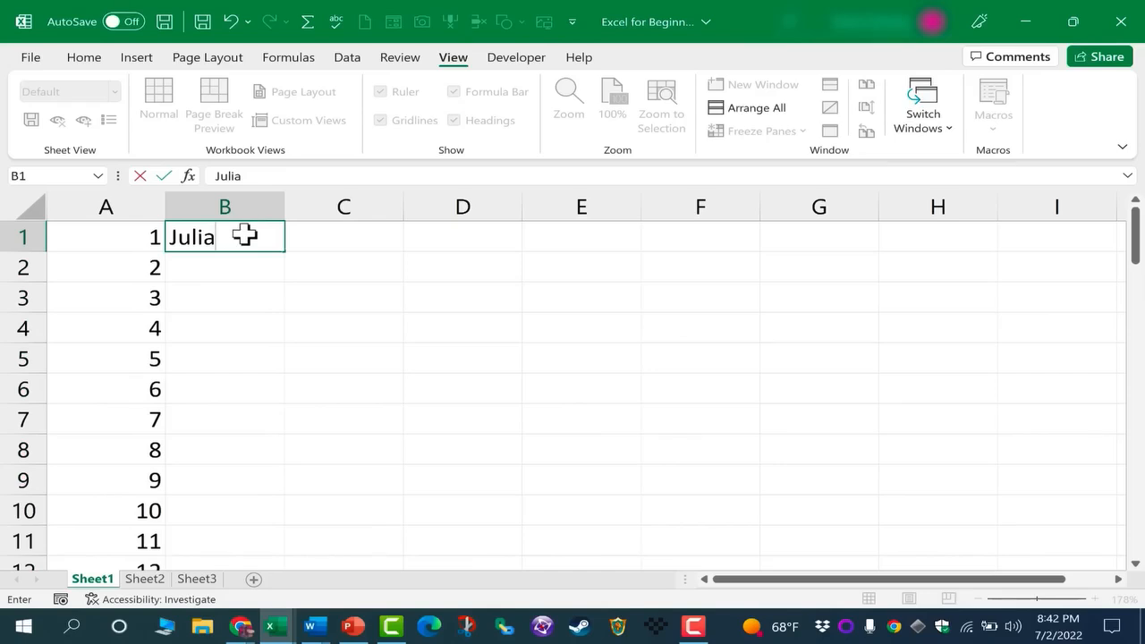
key(Return)
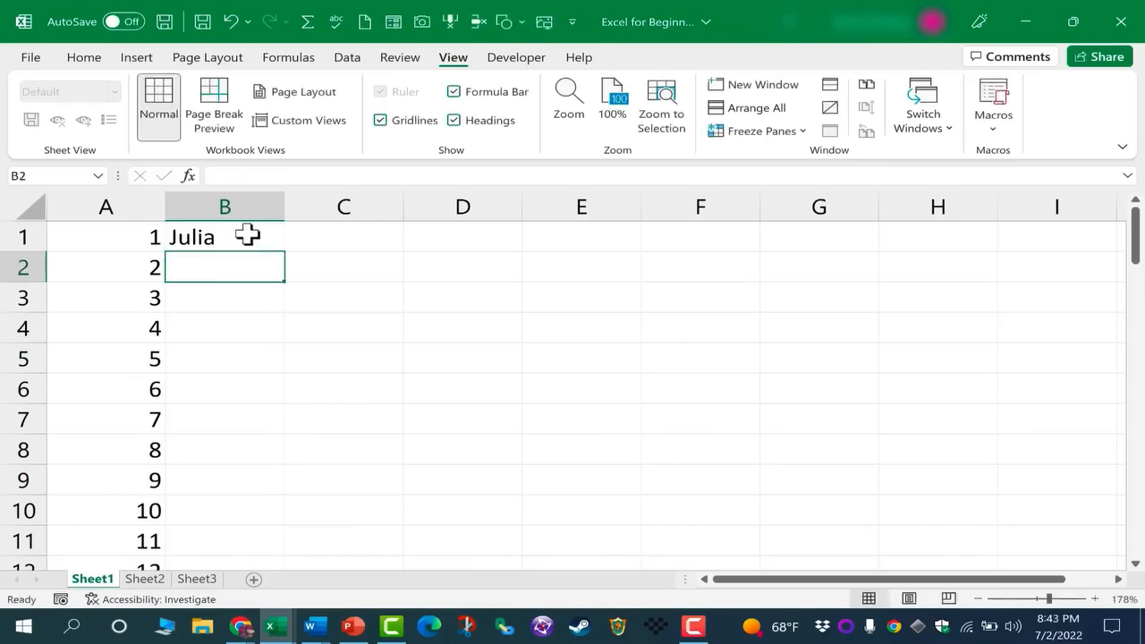
text(Jams)
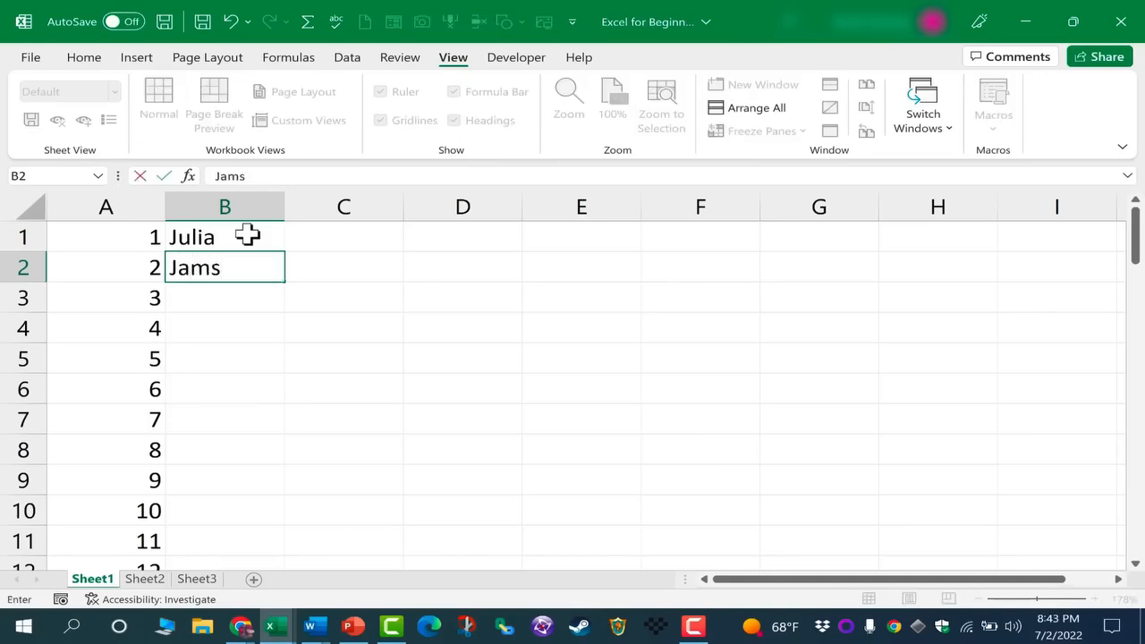
key(Return)
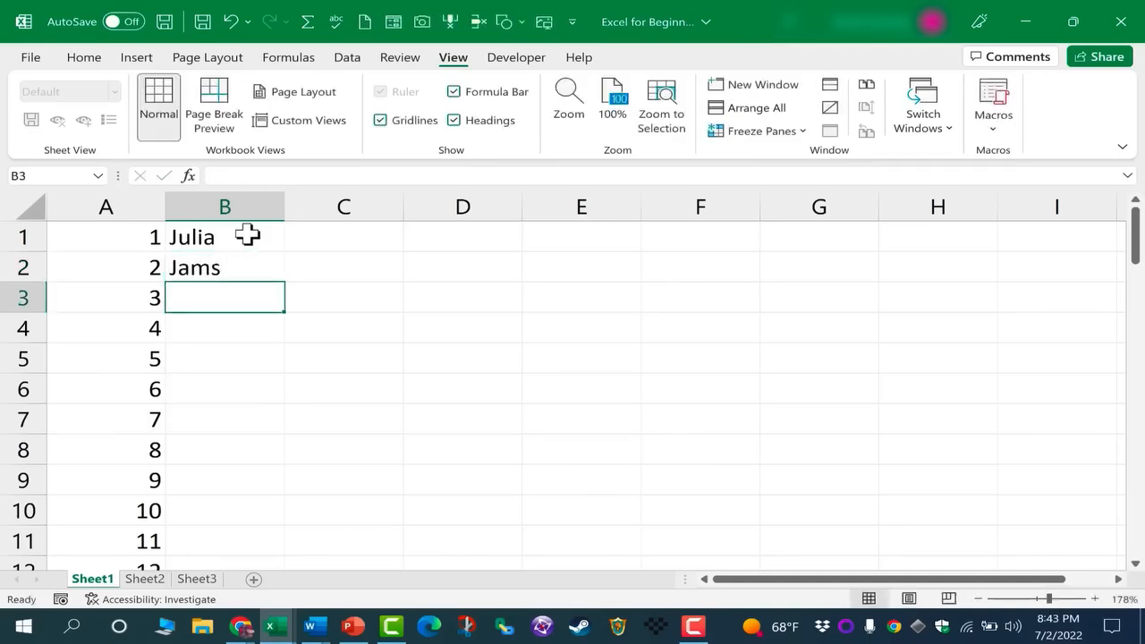
text(Amelia)
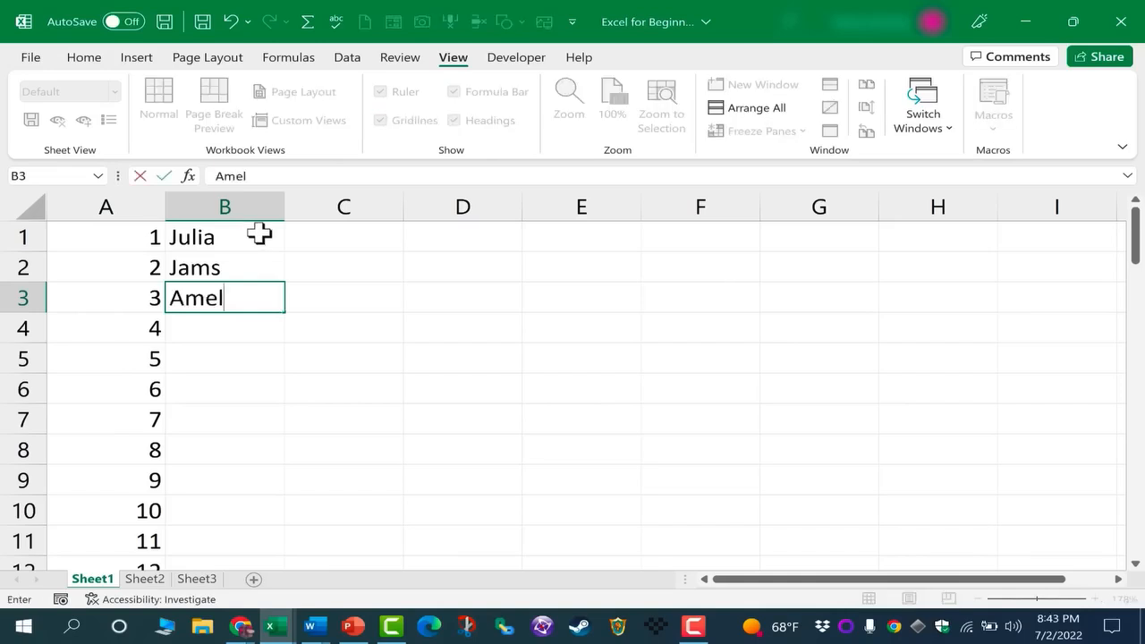
key(Return)
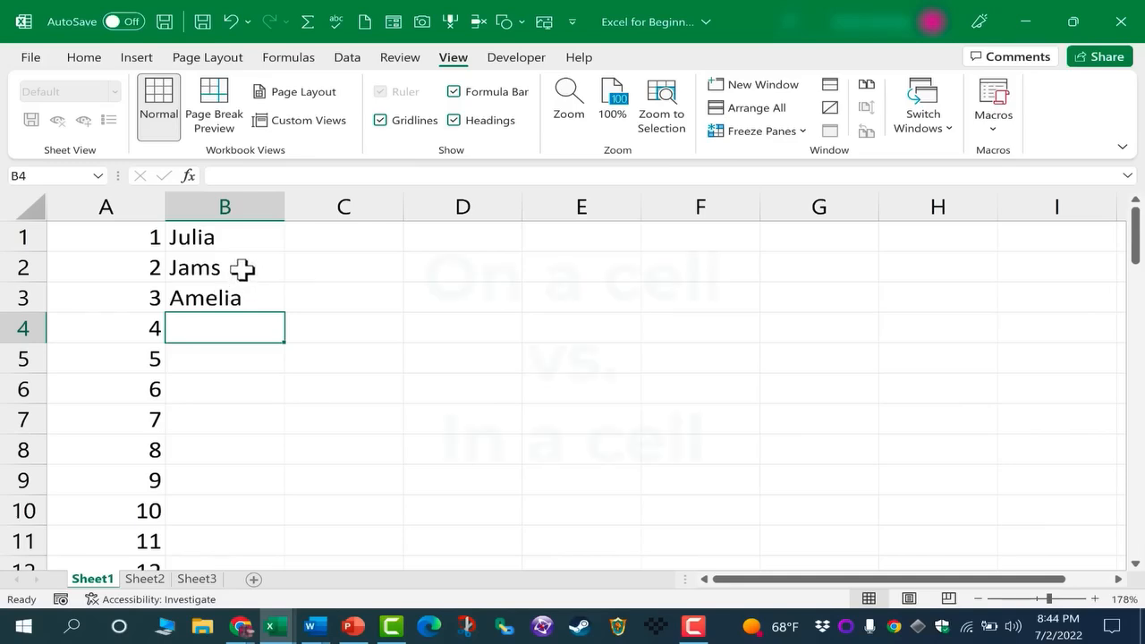
click(242, 268)
double_click(244, 271)
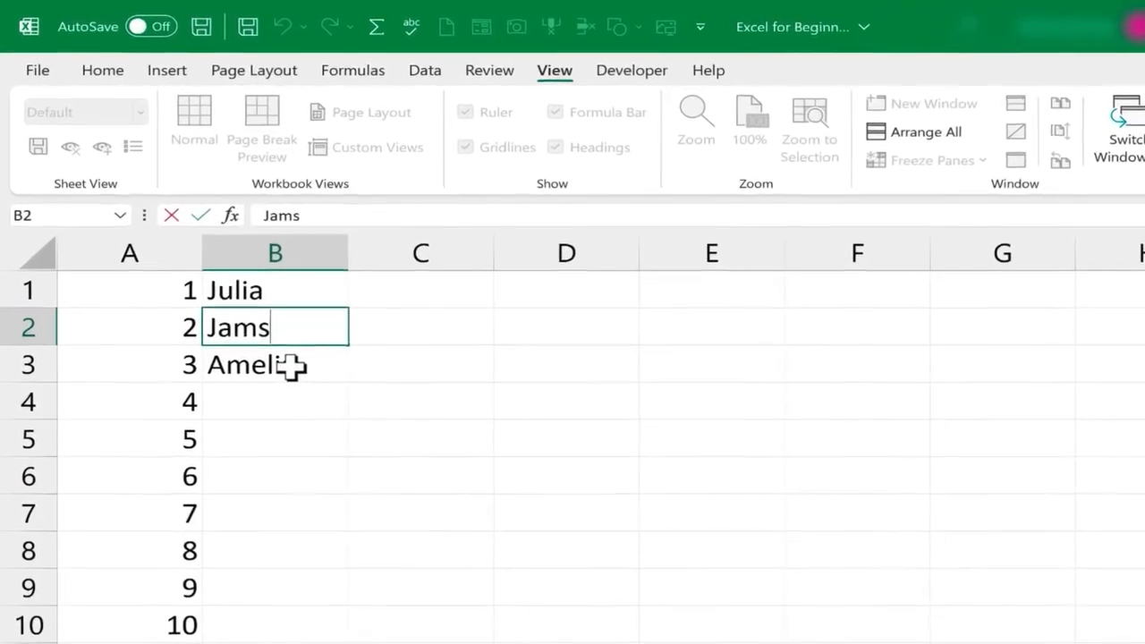
click(292, 365)
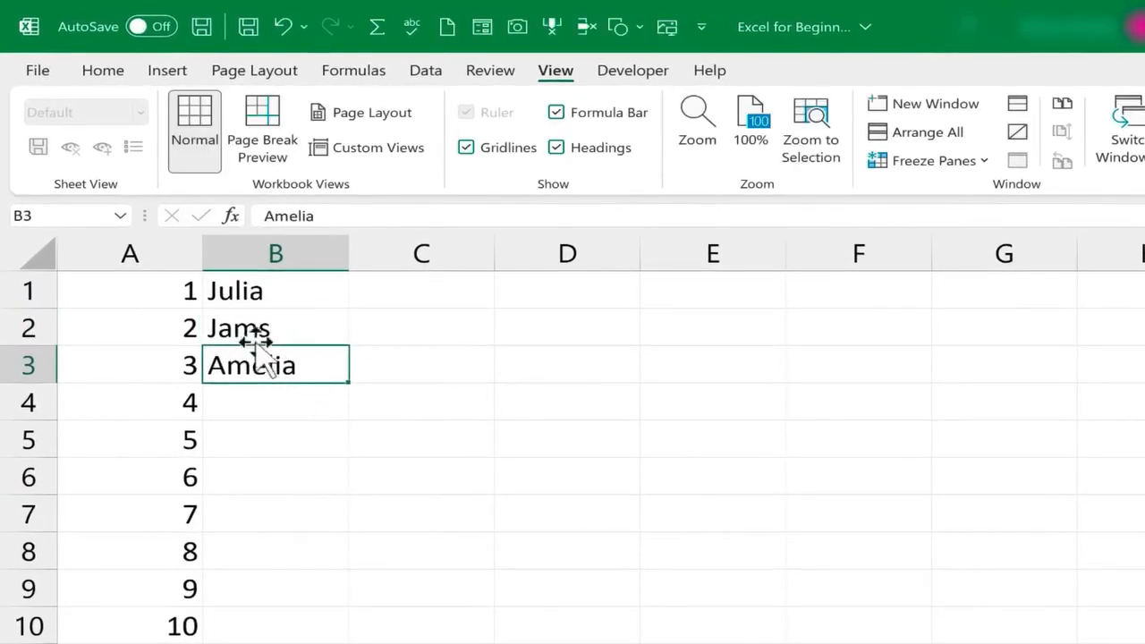
click(276, 328)
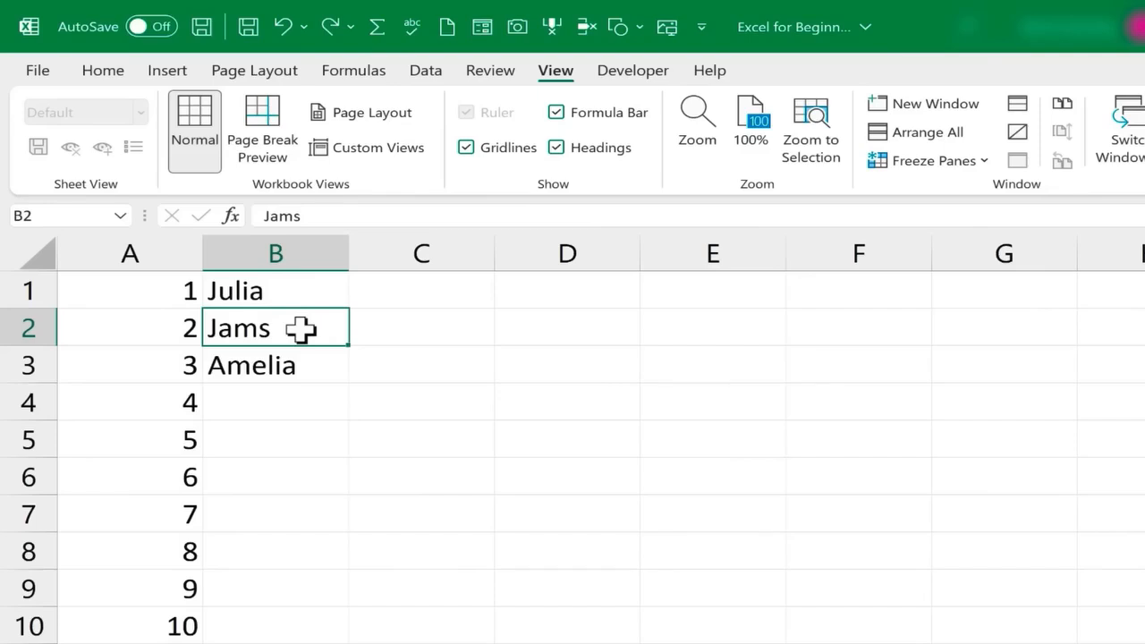
text(j)
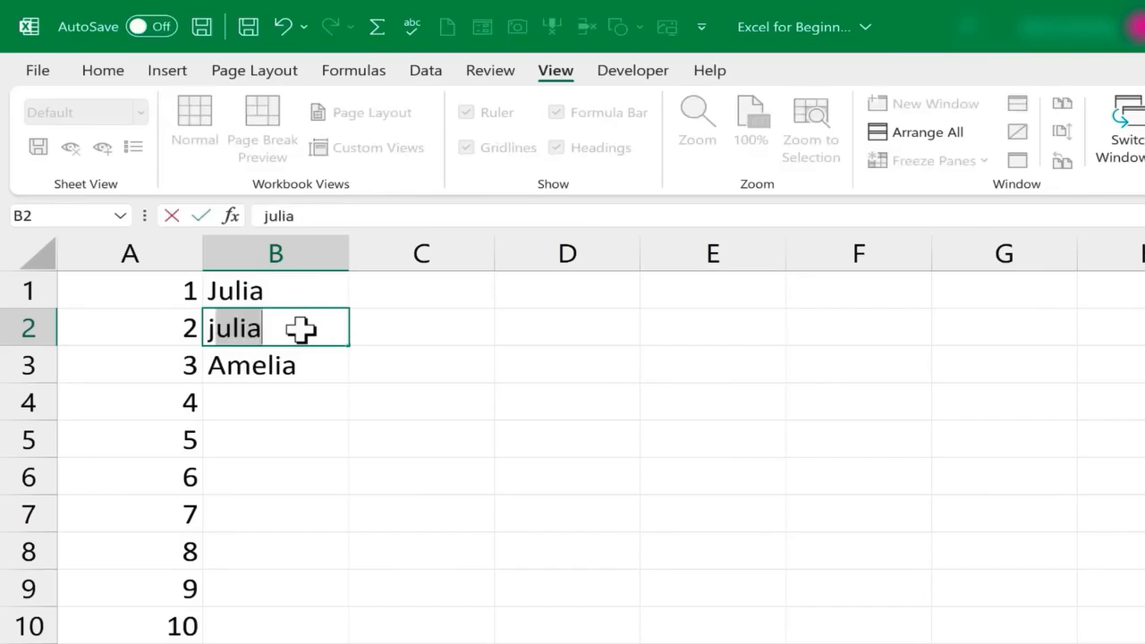
key(Escape)
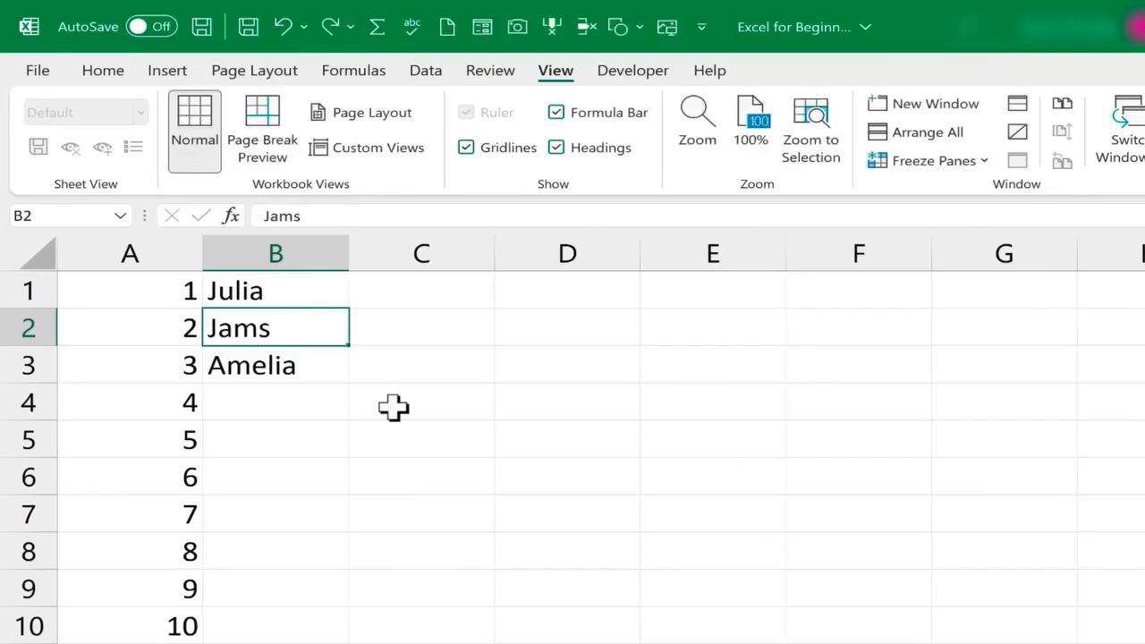
Correct the misspelled first name in cell B2 by inserting the missing "e" before its last letter
click(286, 363)
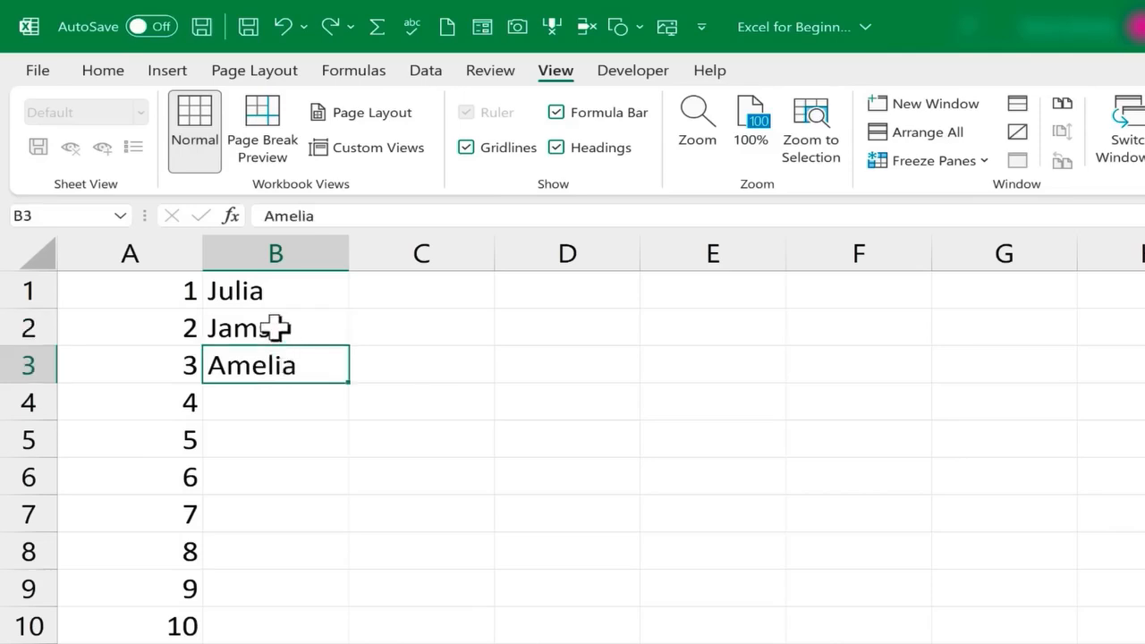
click(274, 328)
click(271, 364)
double_click(264, 327)
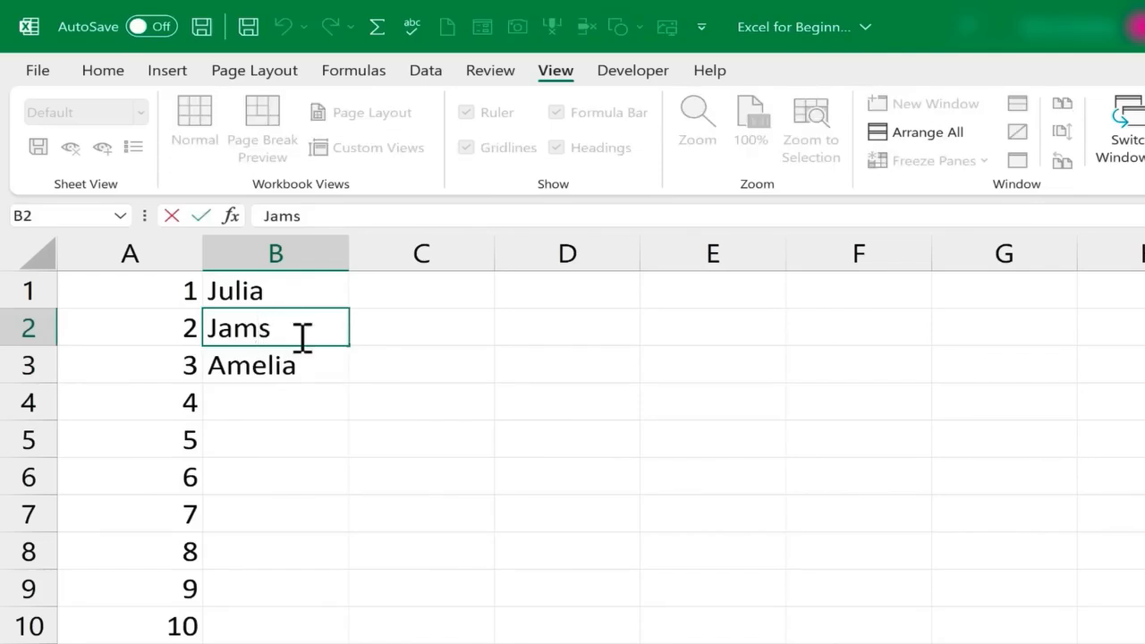
key(Right)
key(Left)
key(Left)
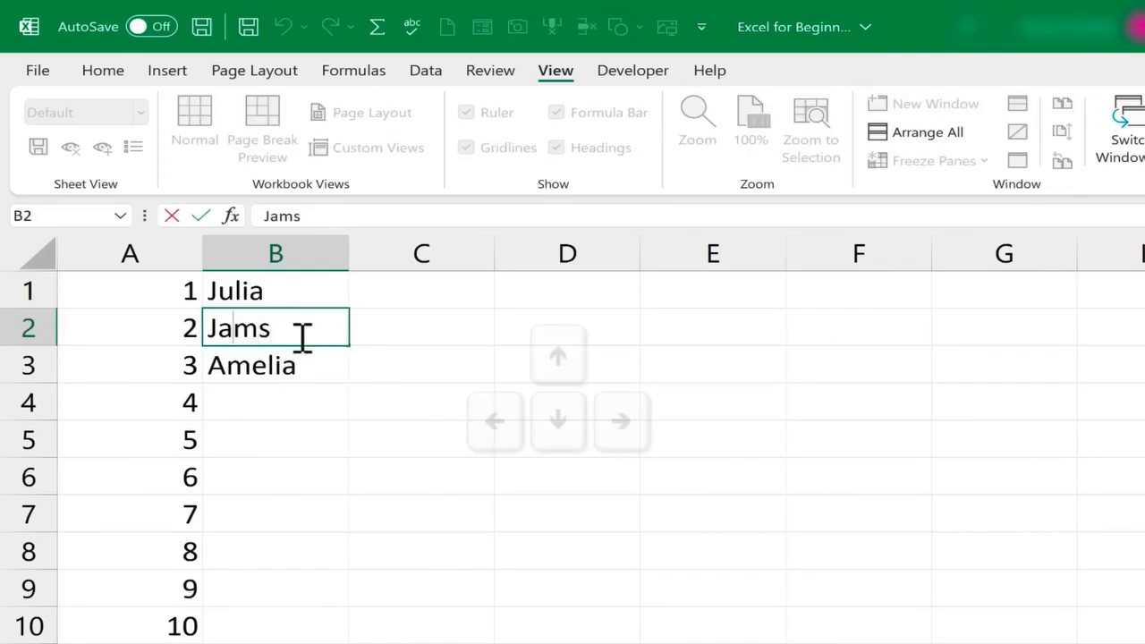
key(Right)
key(Right)
key(Left)
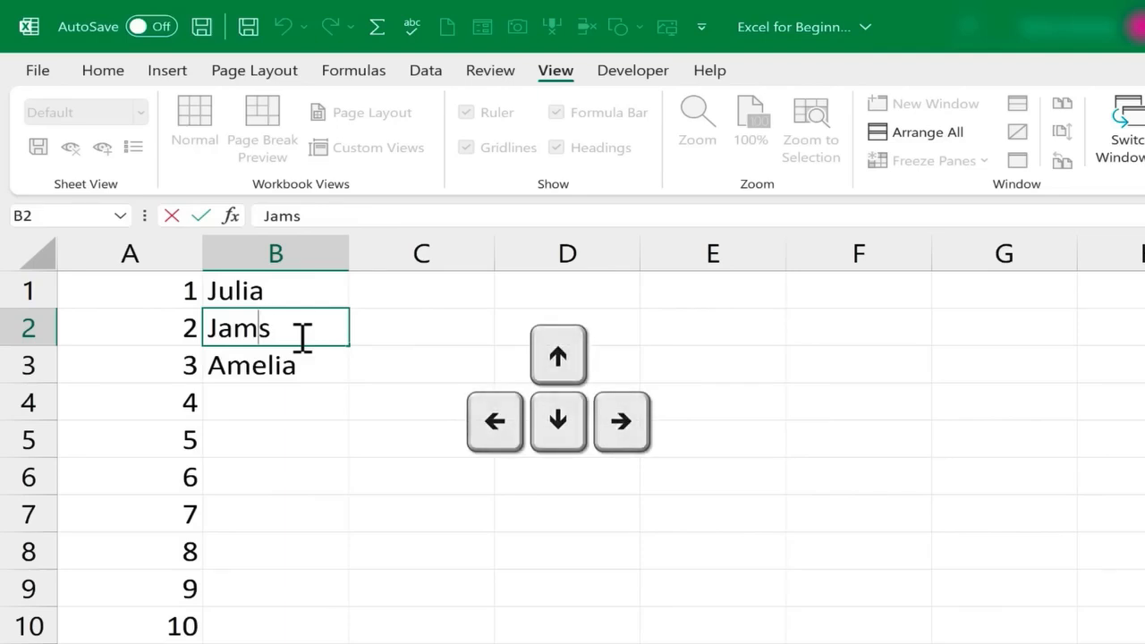
text(e)
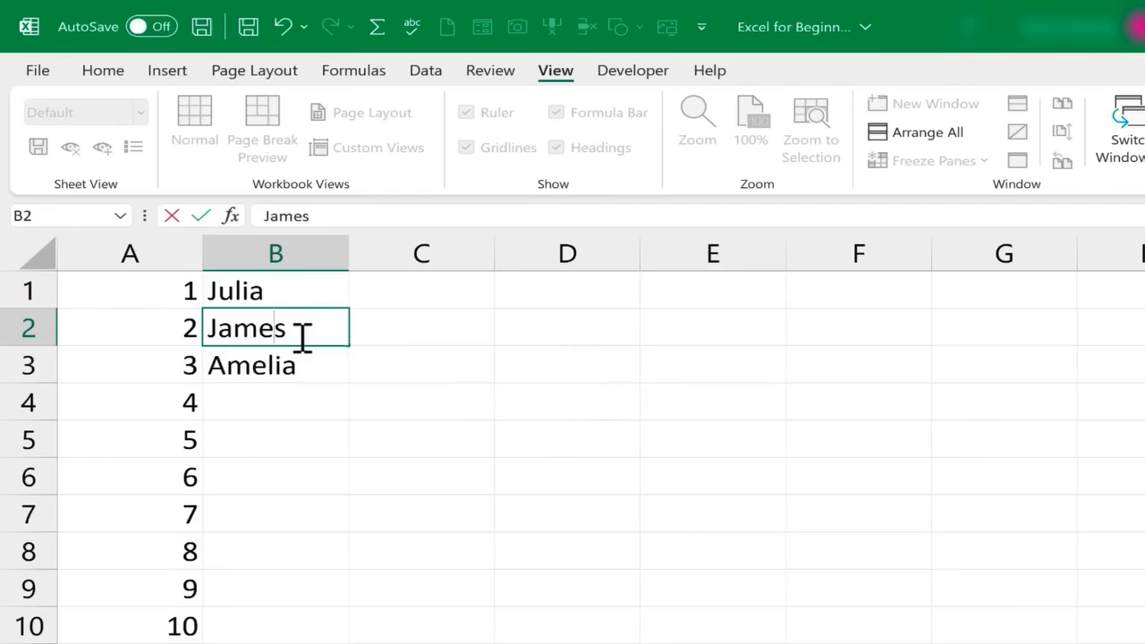
key(Return)
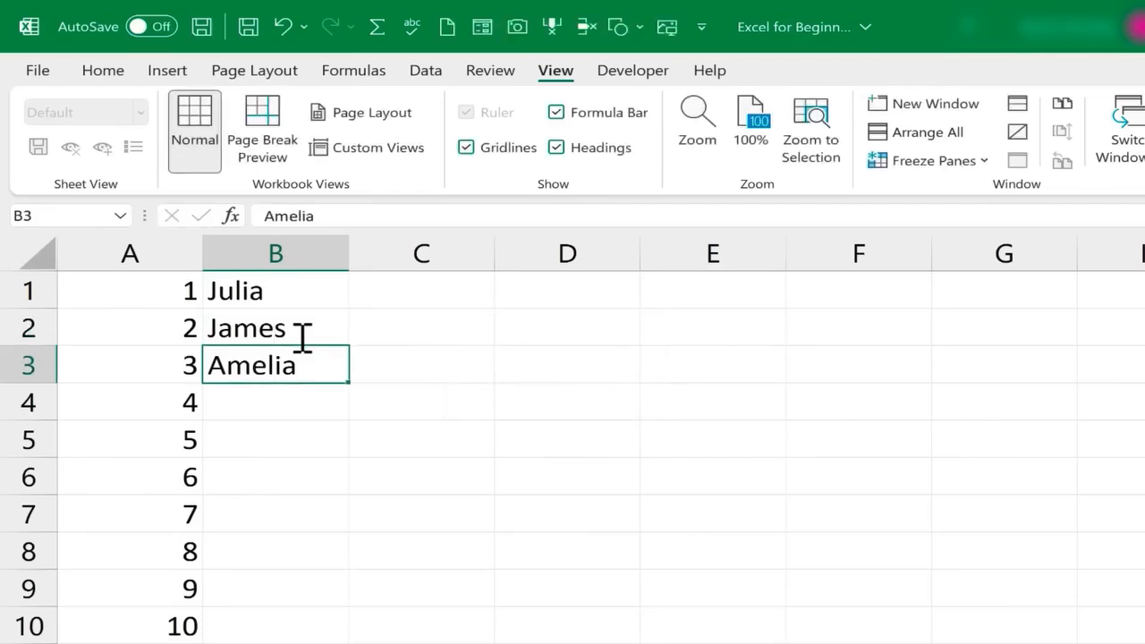
Enter a fourth first name in cell B4, and move the selection down to B6 and back up to B5
key(Return)
text(Freddy)
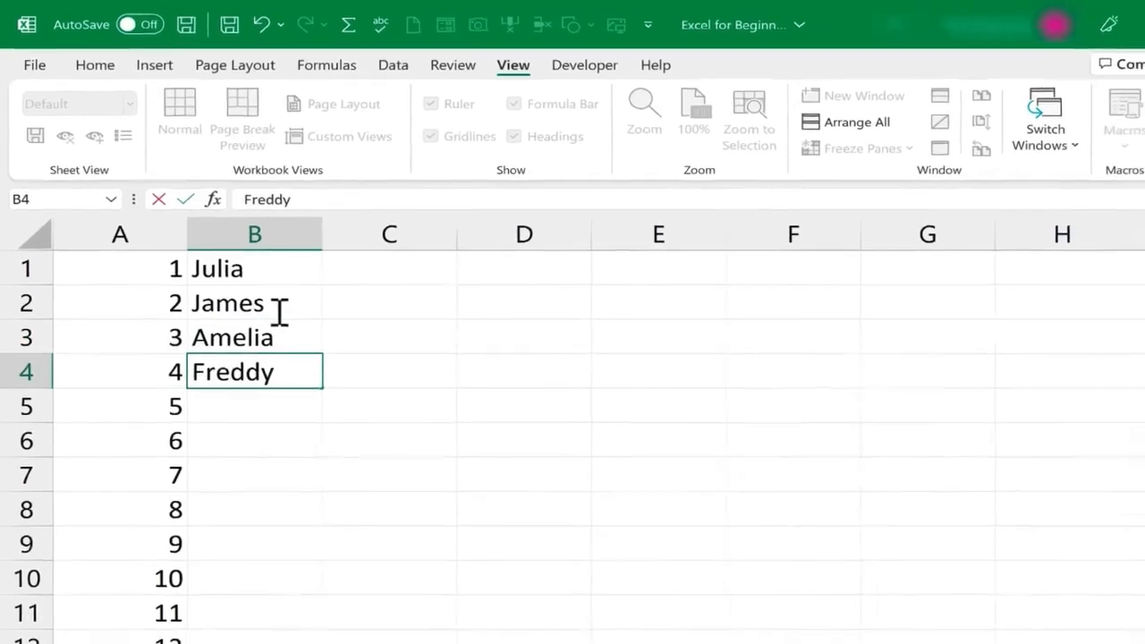
key(Return)
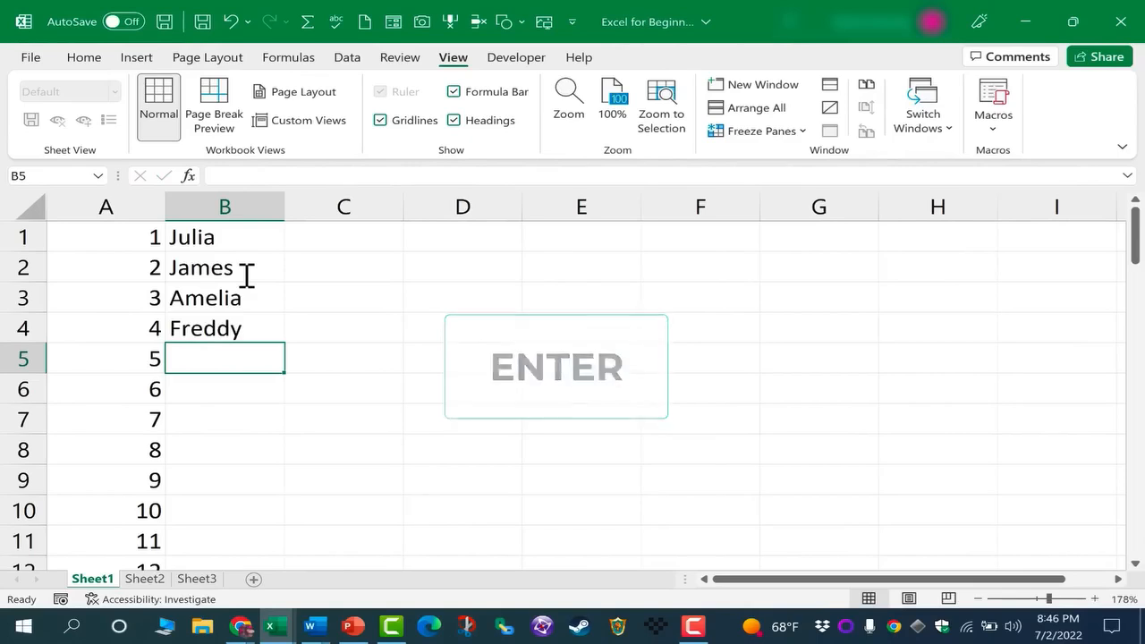
key(Return)
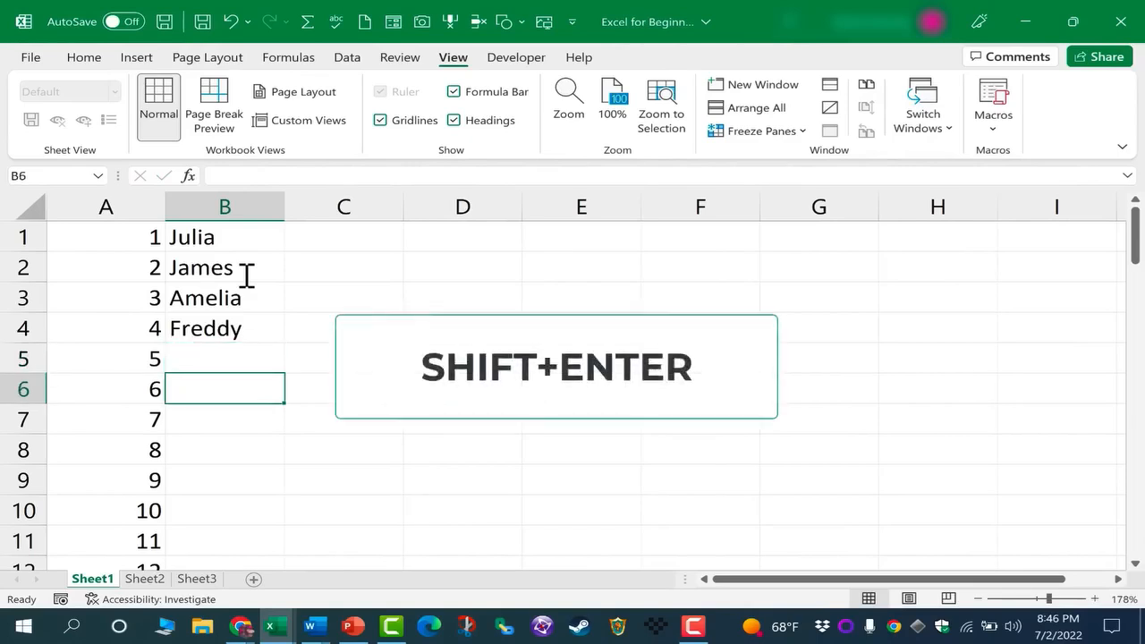
key(shift+Return)
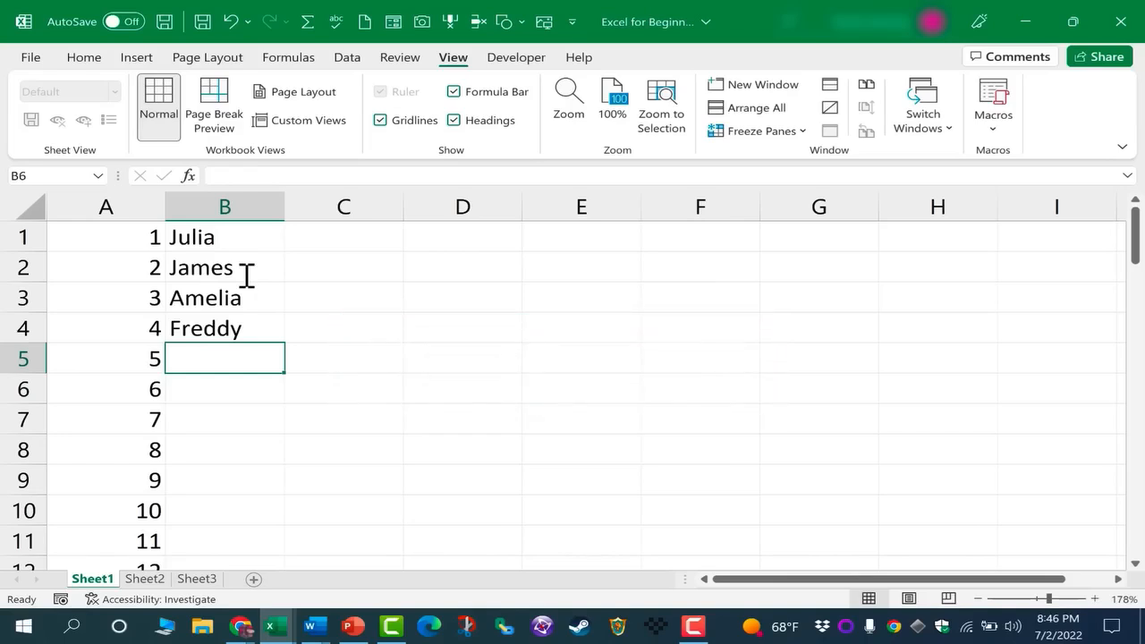
click(244, 273)
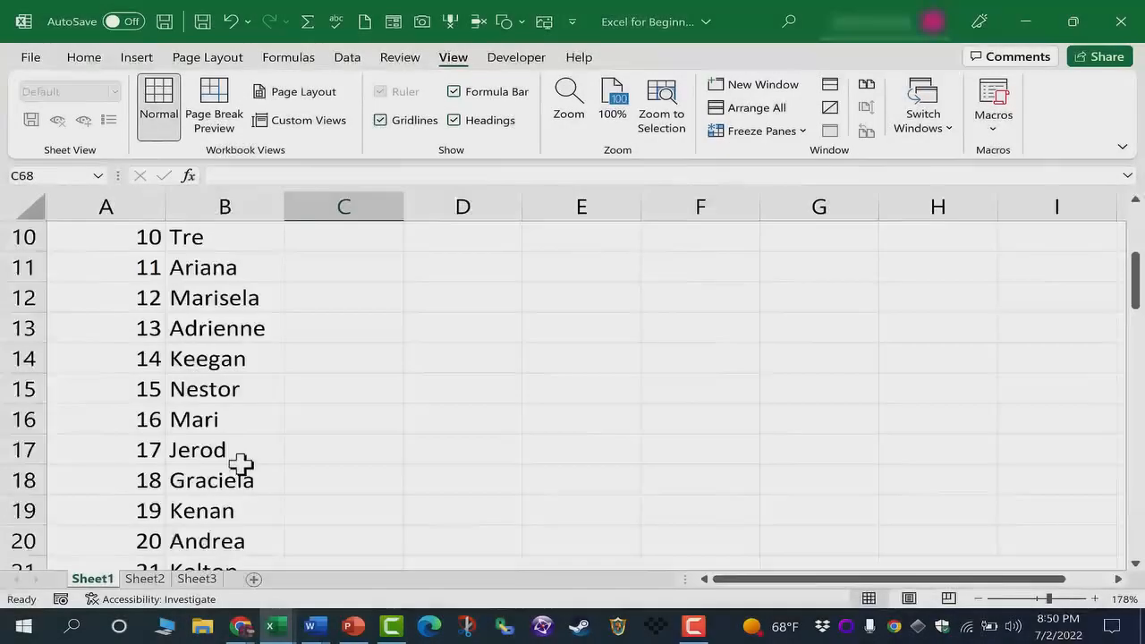
Enter 15 in cell C1, beside the first name in the list
scroll(235, 460, down, 3)
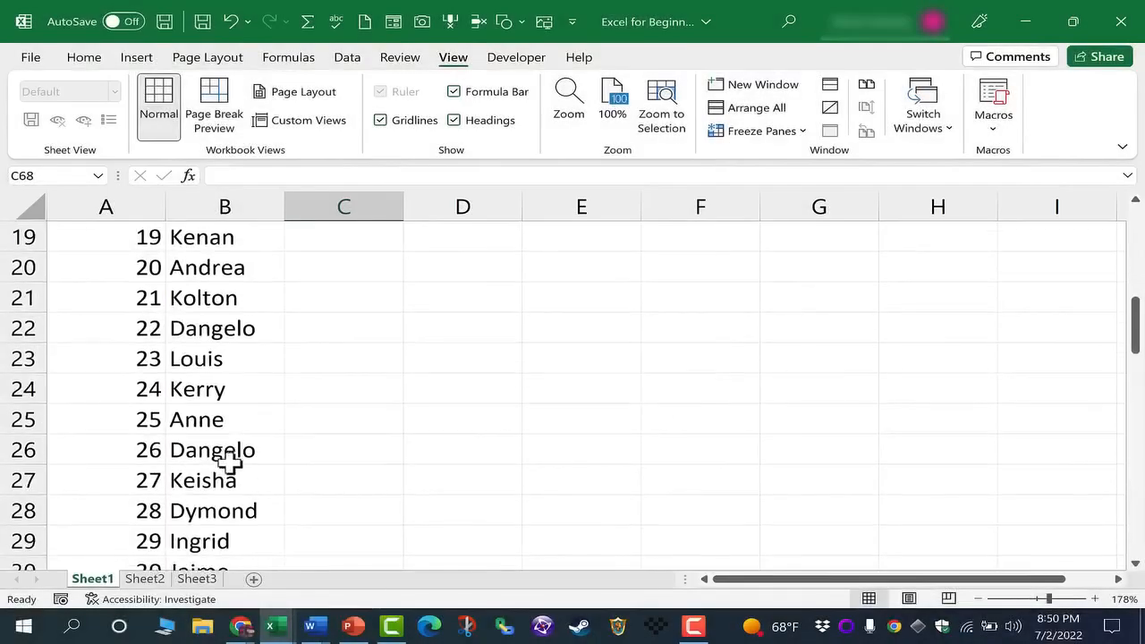
scroll(229, 456, up, 6)
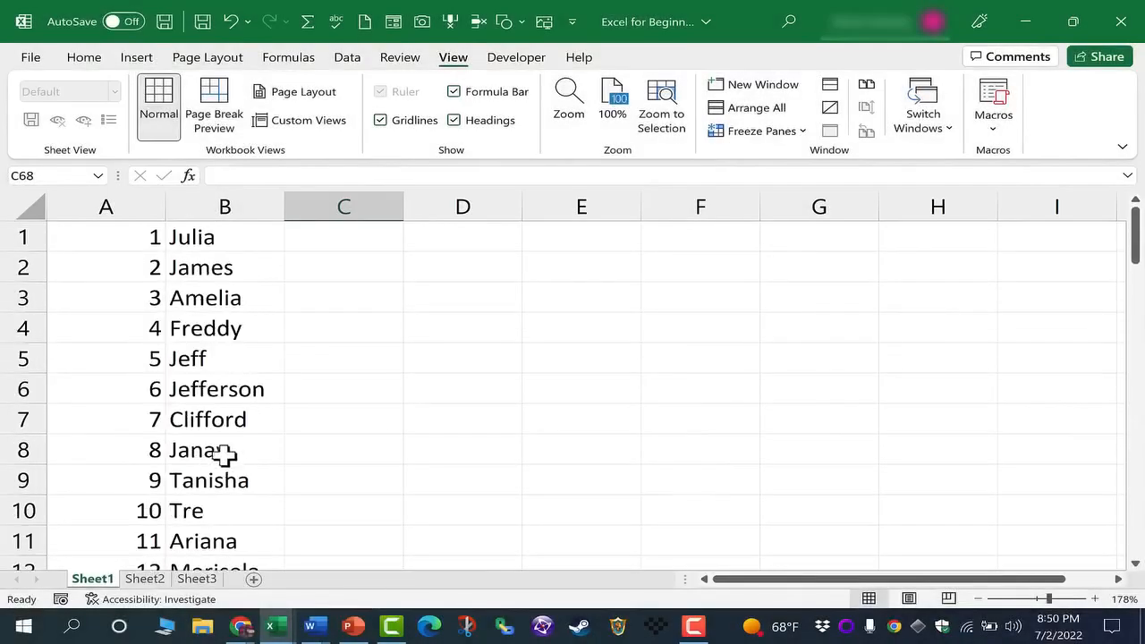
click(223, 237)
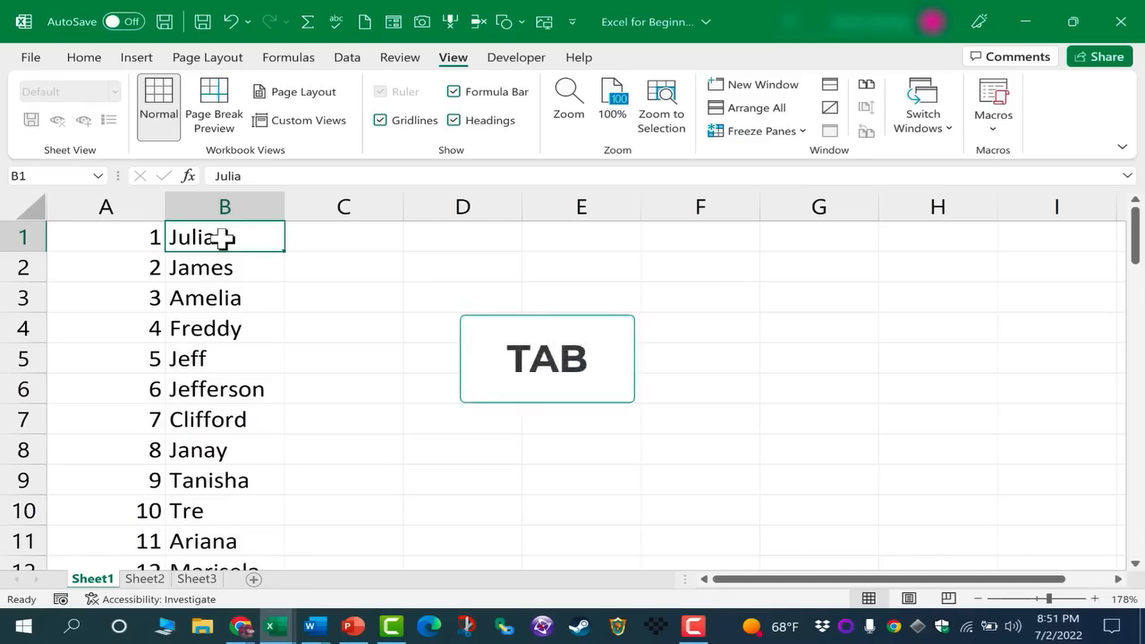
key(Tab)
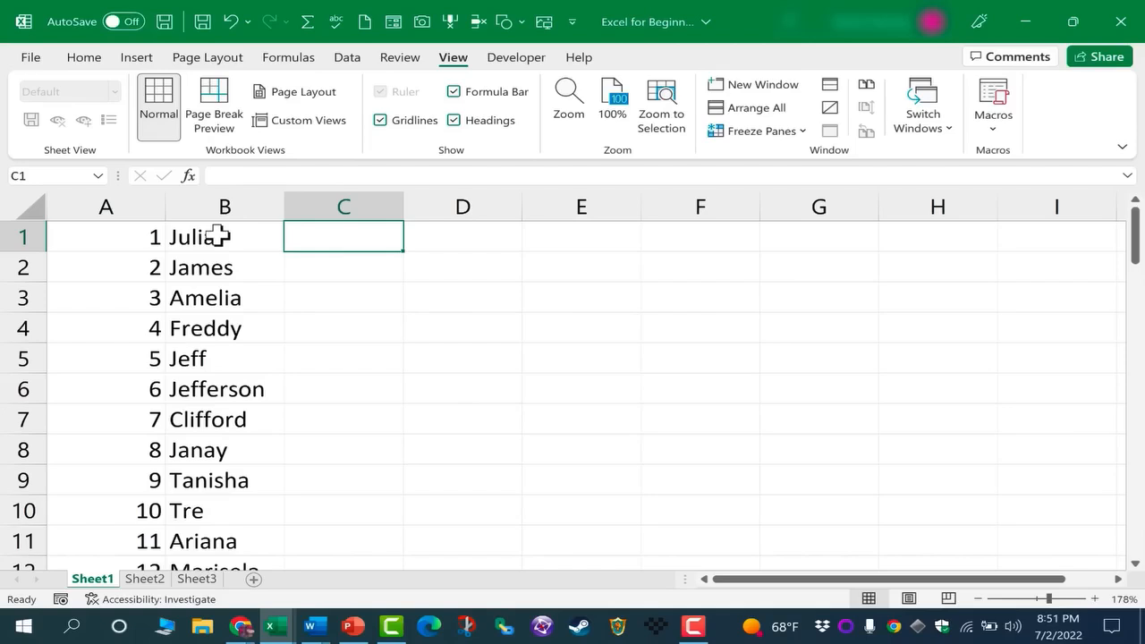
text(15)
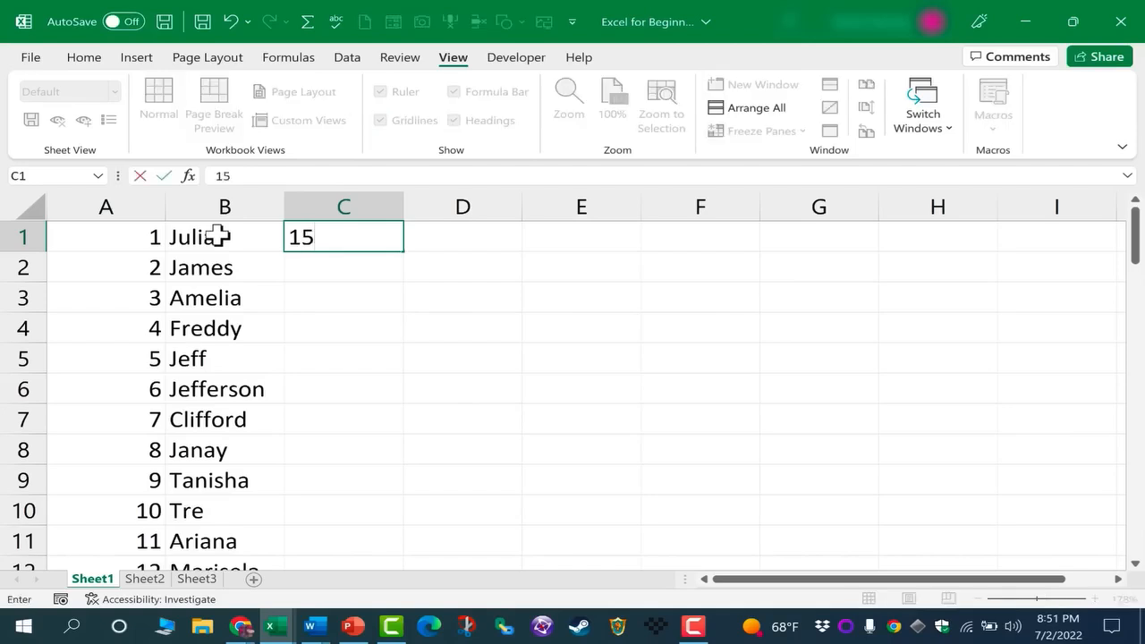
key(Return)
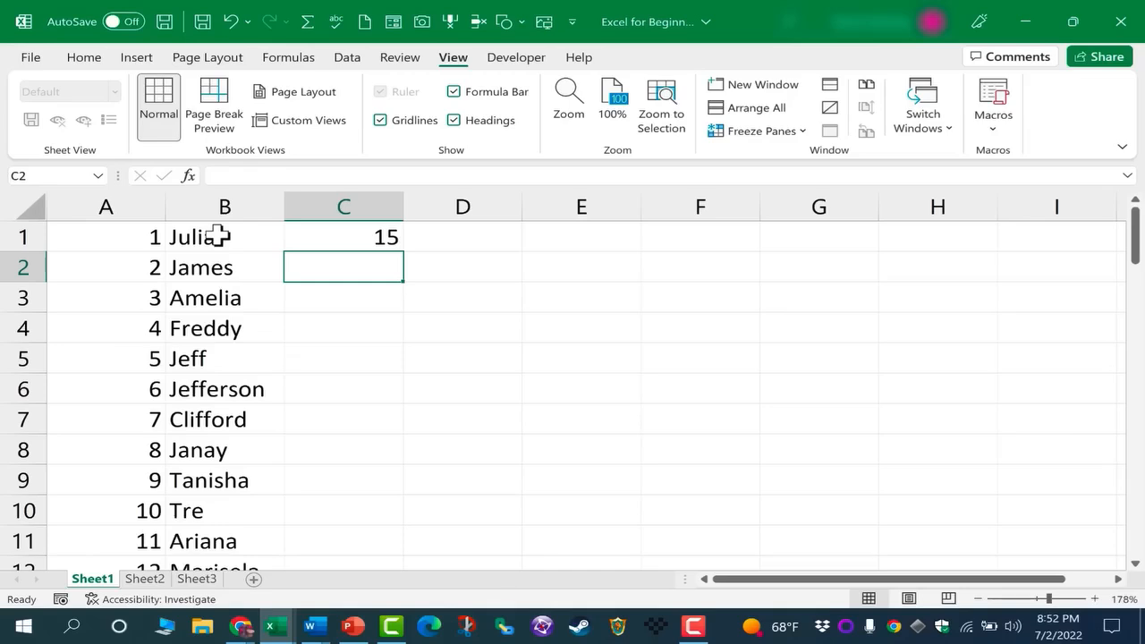
Move the selection cell by cell back and forth through columns B and C, ending in cell D1
key(shift+Tab)
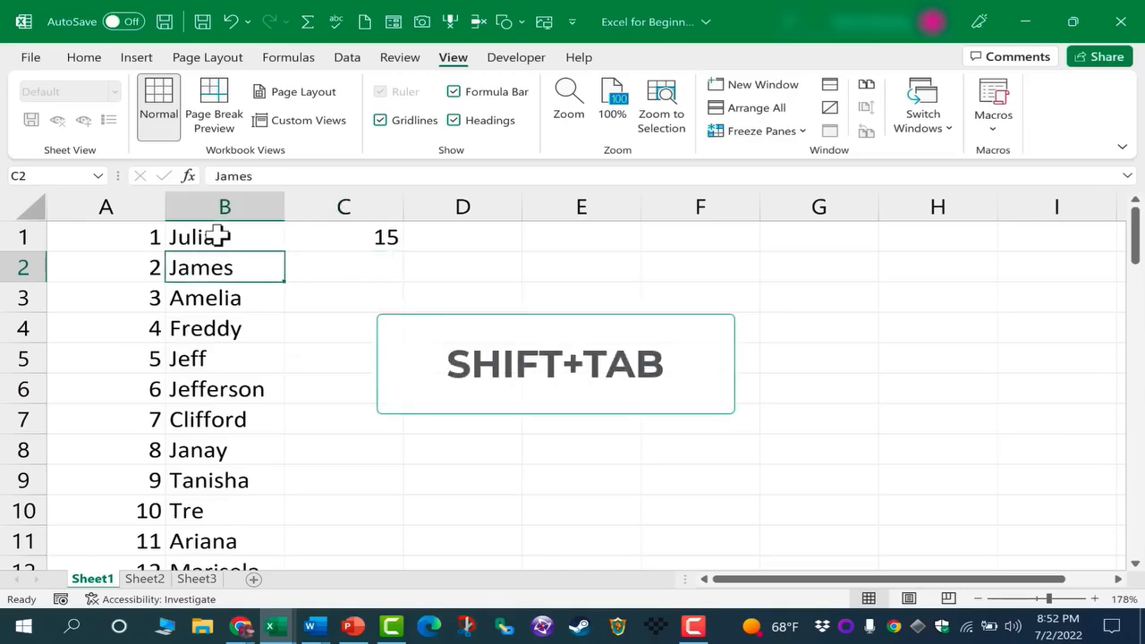
key(Return)
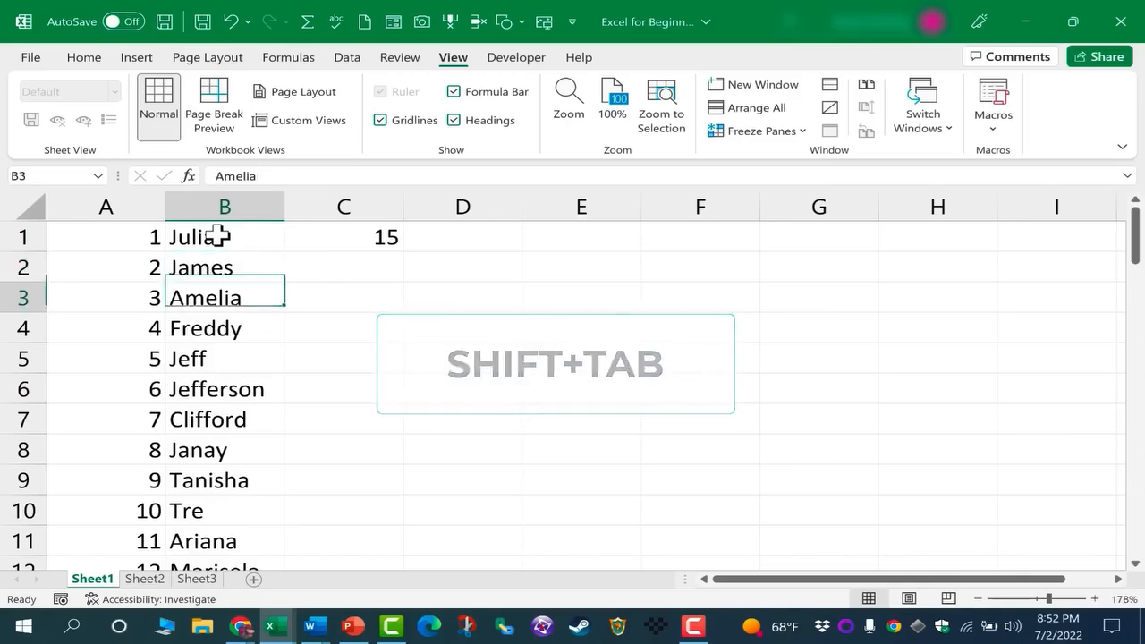
key(shift+Return)
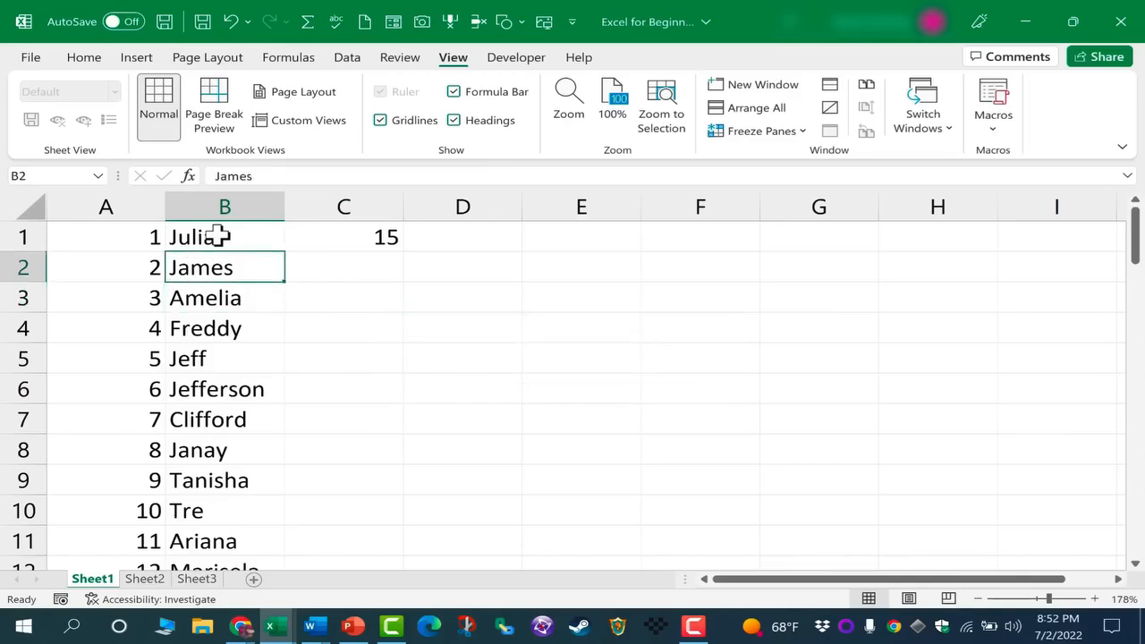
key(Tab)
key(shift+Tab)
key(shift+Return)
key(Tab)
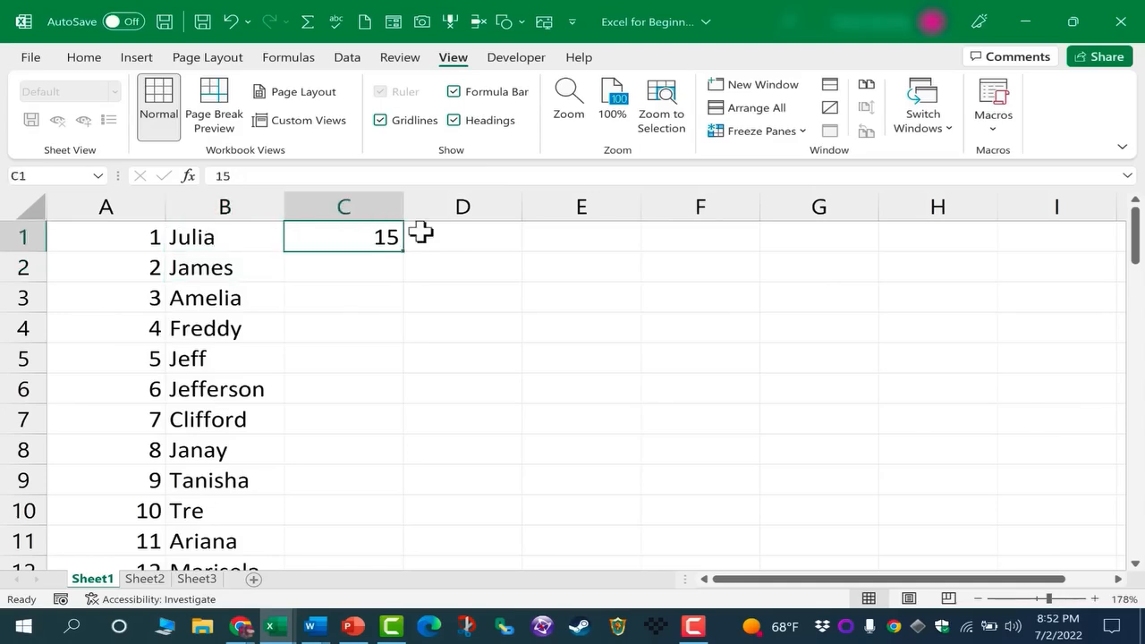
key(Tab)
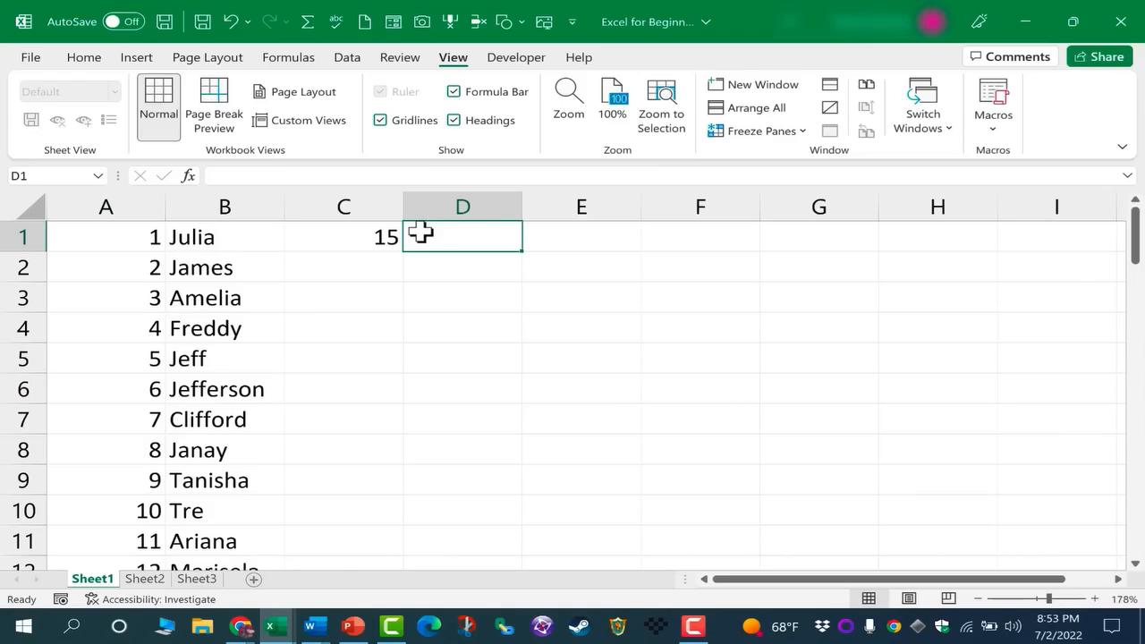
Enter 160 in cell D1, beside the 15 in the first row
text(160)
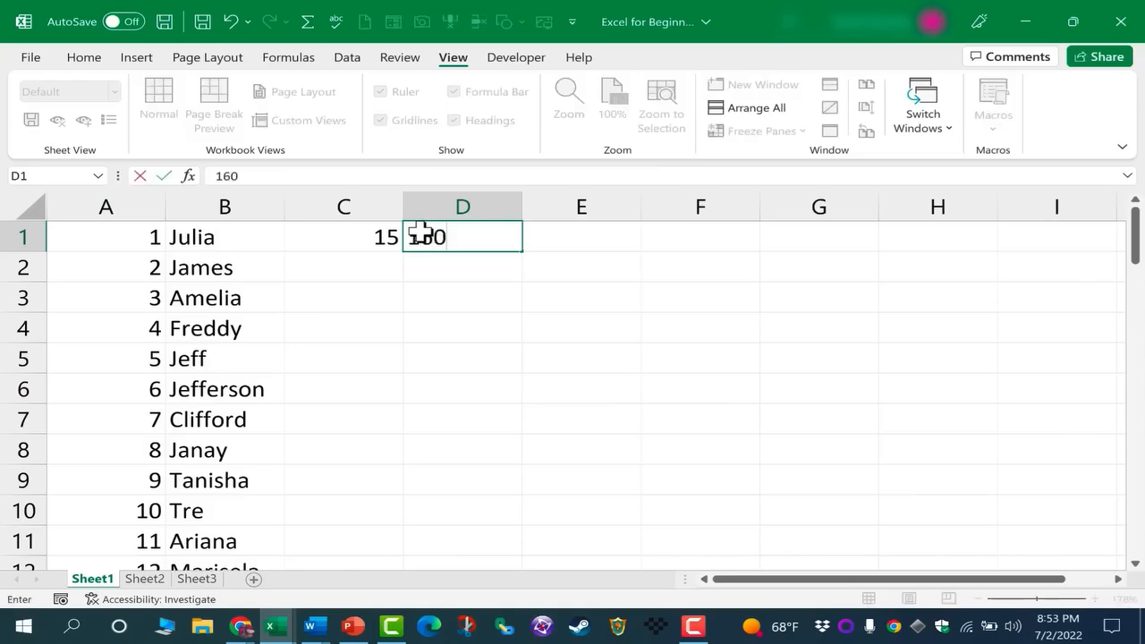
key(Tab)
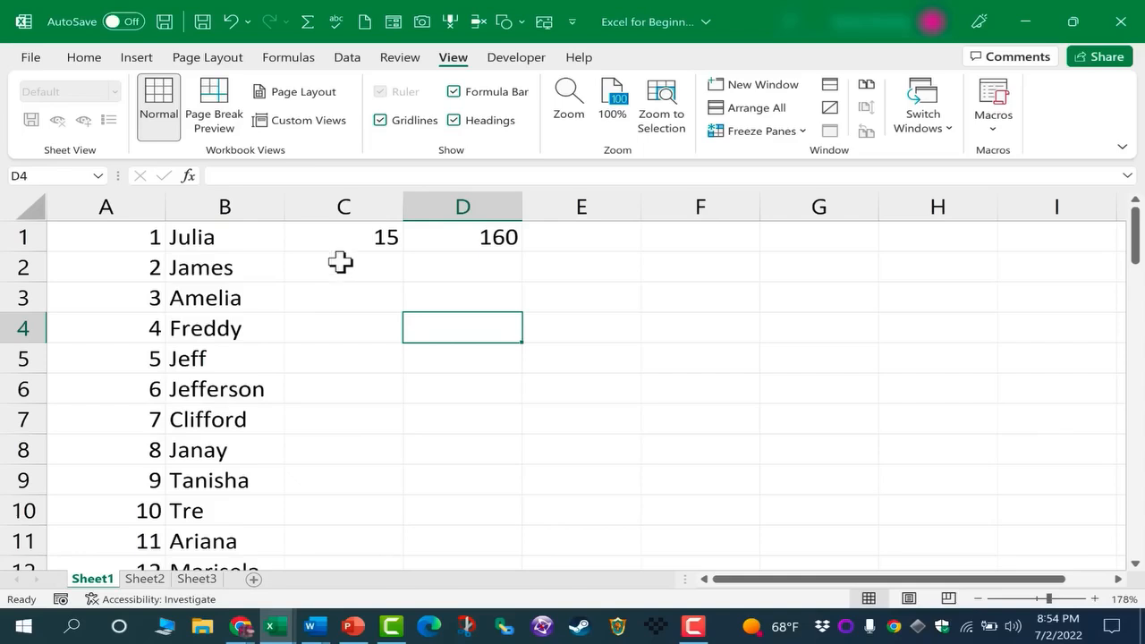
click(333, 260)
double_click(213, 263)
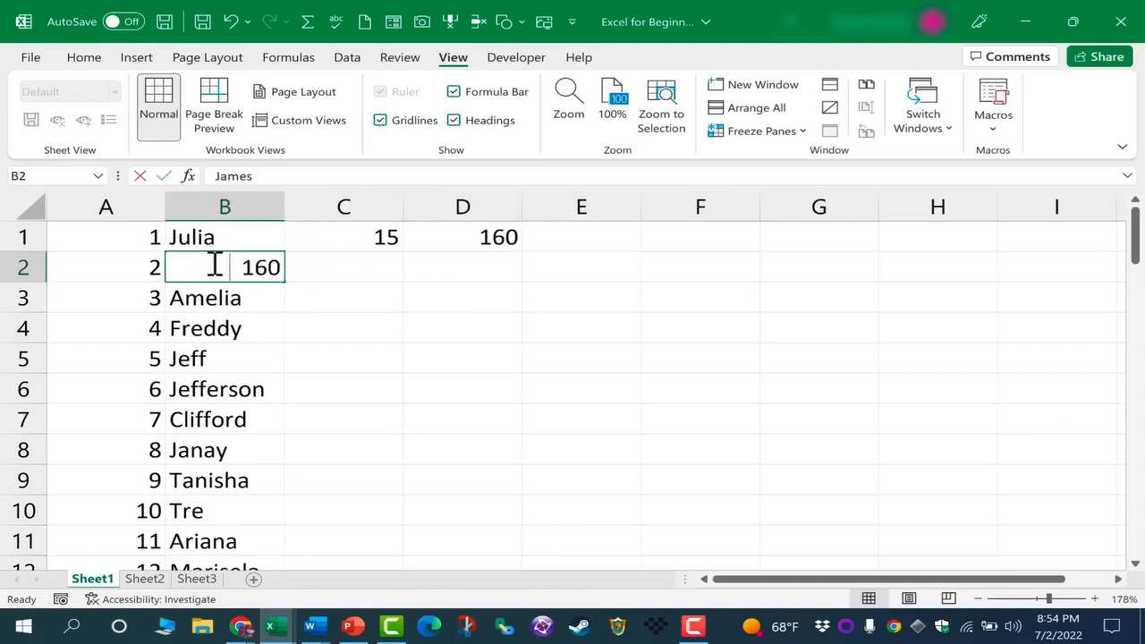
click(337, 264)
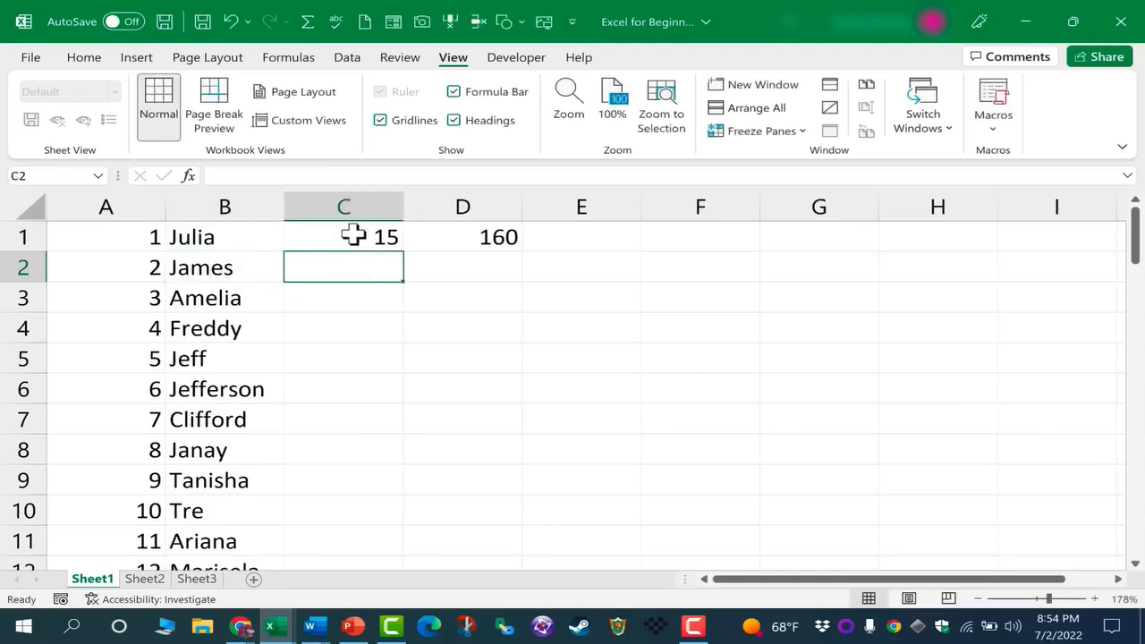
click(362, 235)
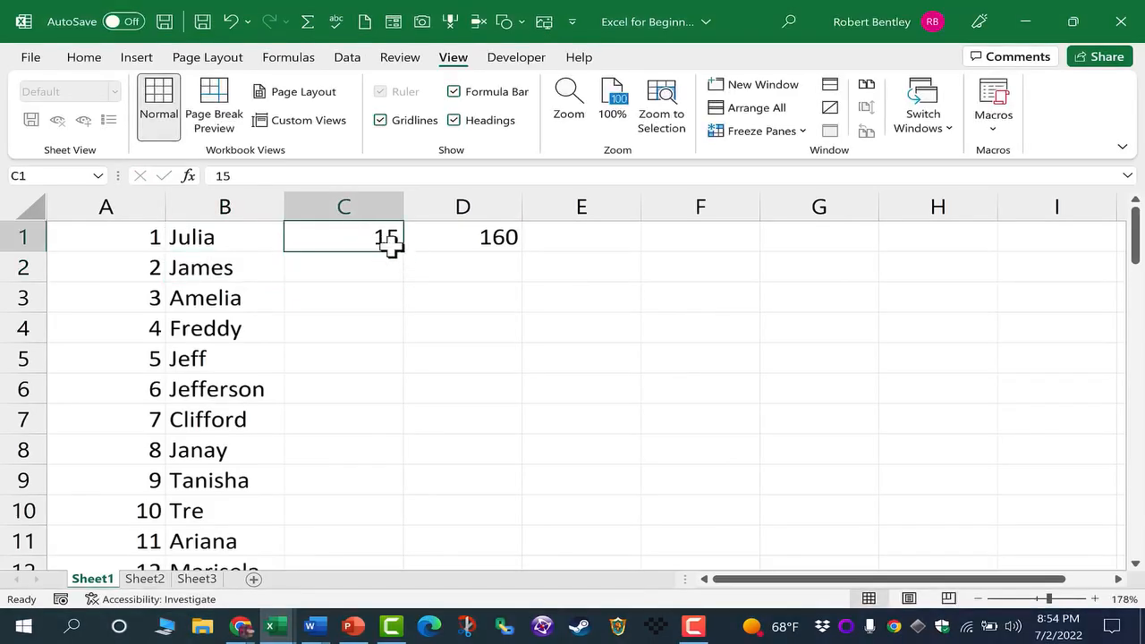
drag(222, 232, 238, 383)
Copy the value in cell C1 and paste it into cell C2
click(362, 237)
key(ctrl+c)
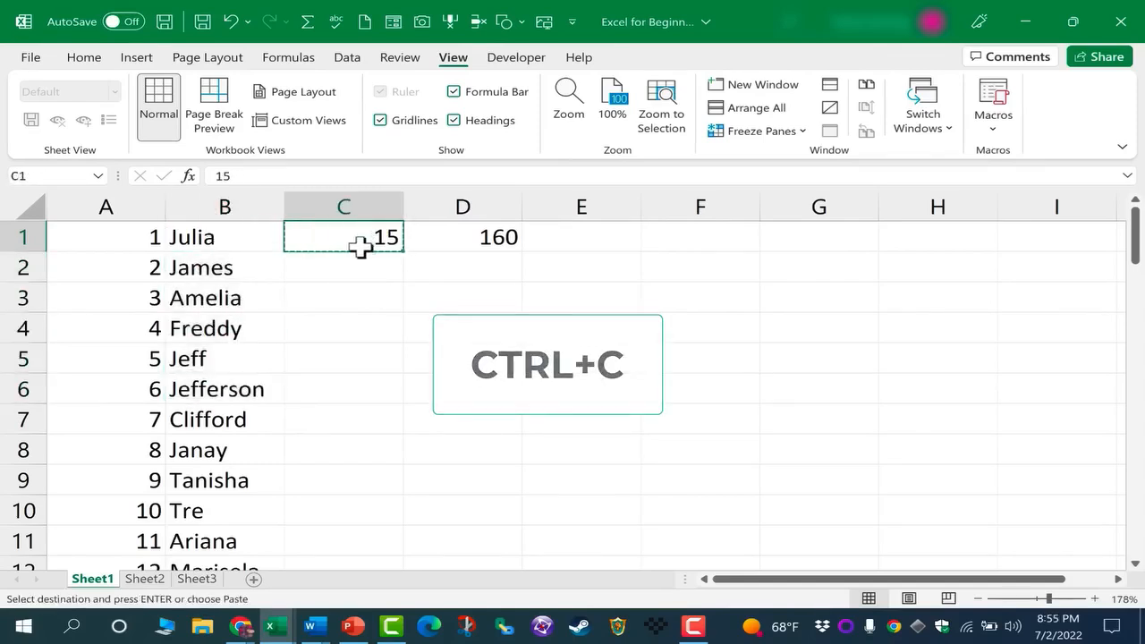
click(90, 59)
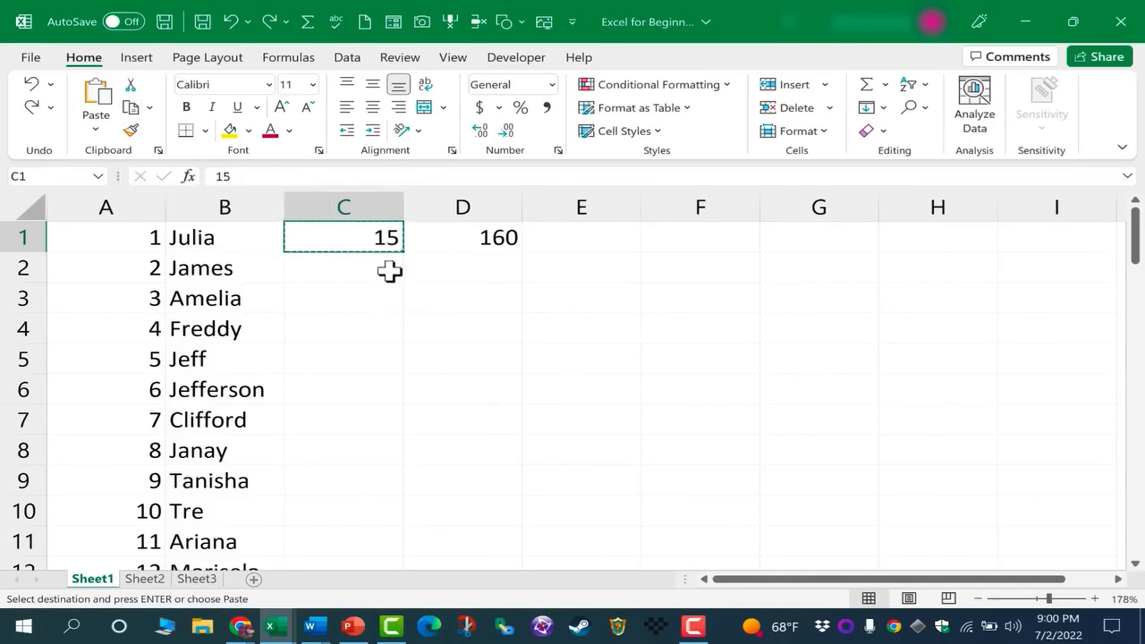
right_click(385, 238)
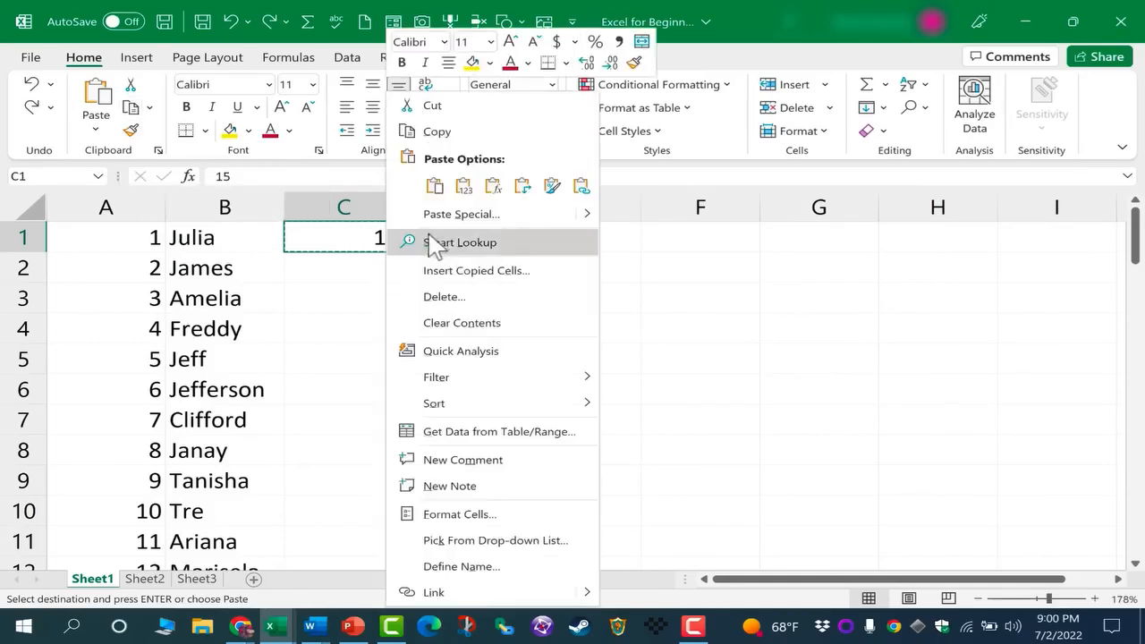
click(382, 241)
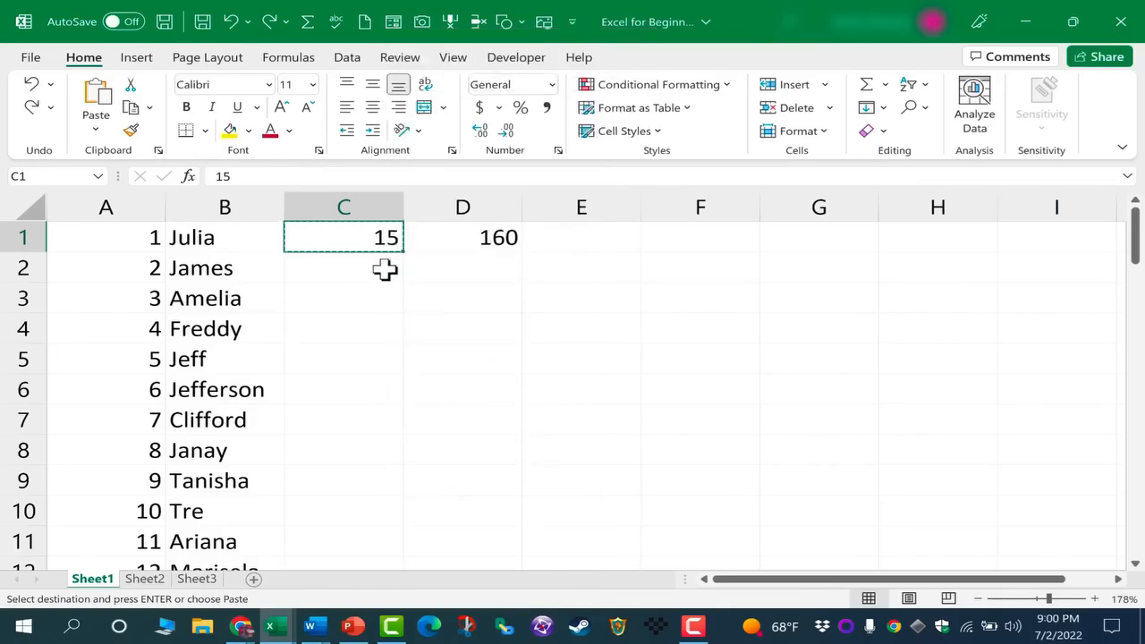
click(384, 268)
key(ctrl+v)
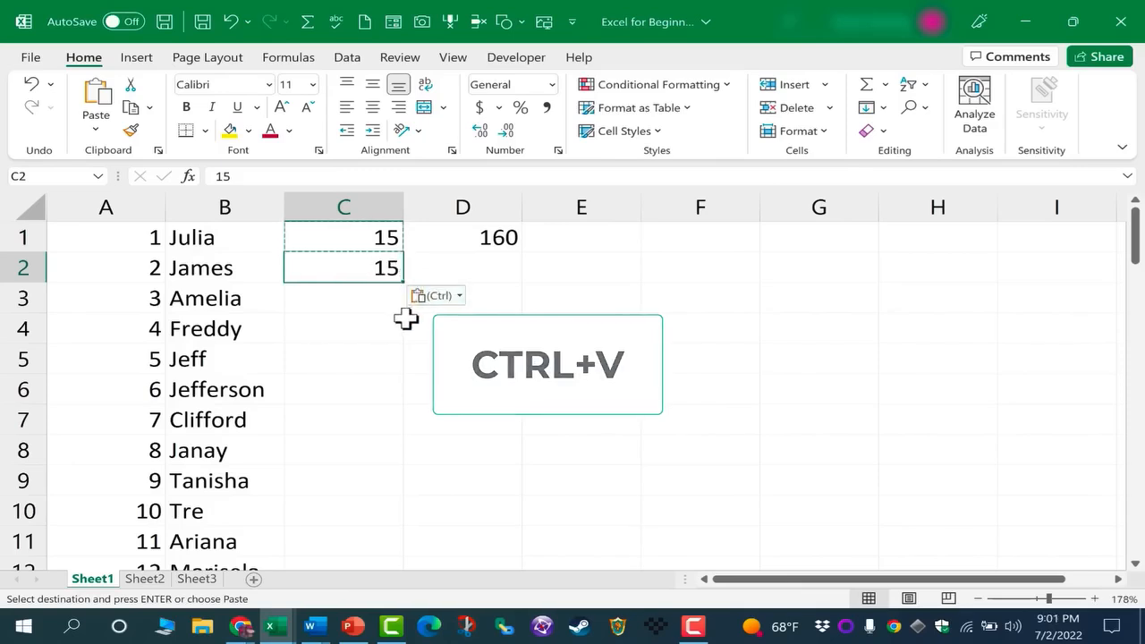
Paste the copied 15 into cells C3, C4 and C5, one cell after another
click(360, 300)
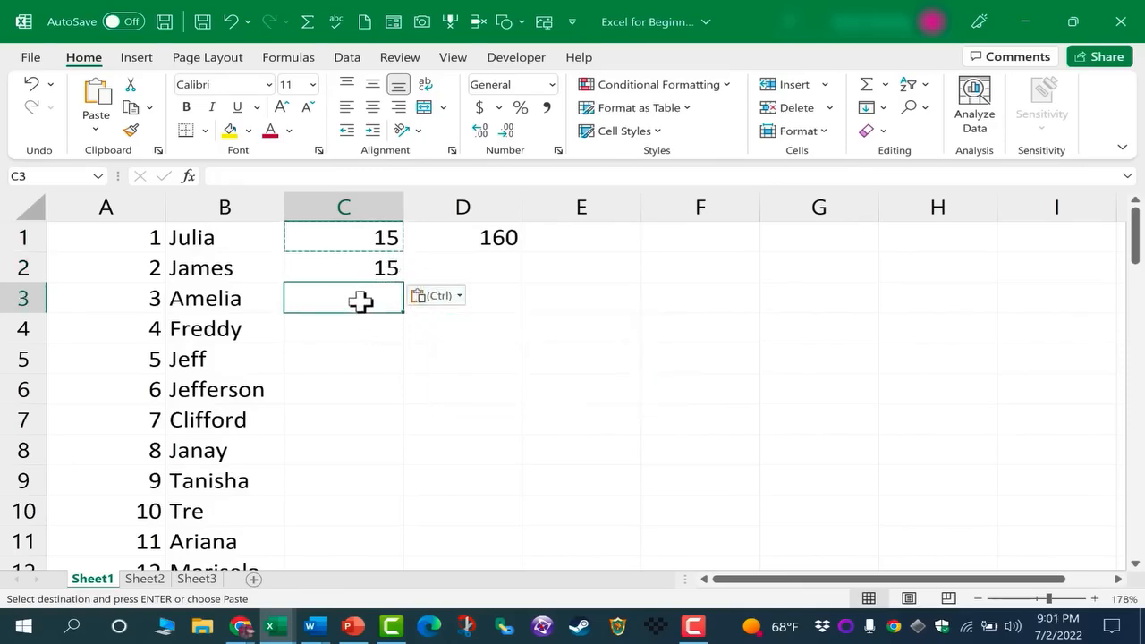
key(ctrl+v)
click(362, 333)
key(ctrl+v)
click(374, 361)
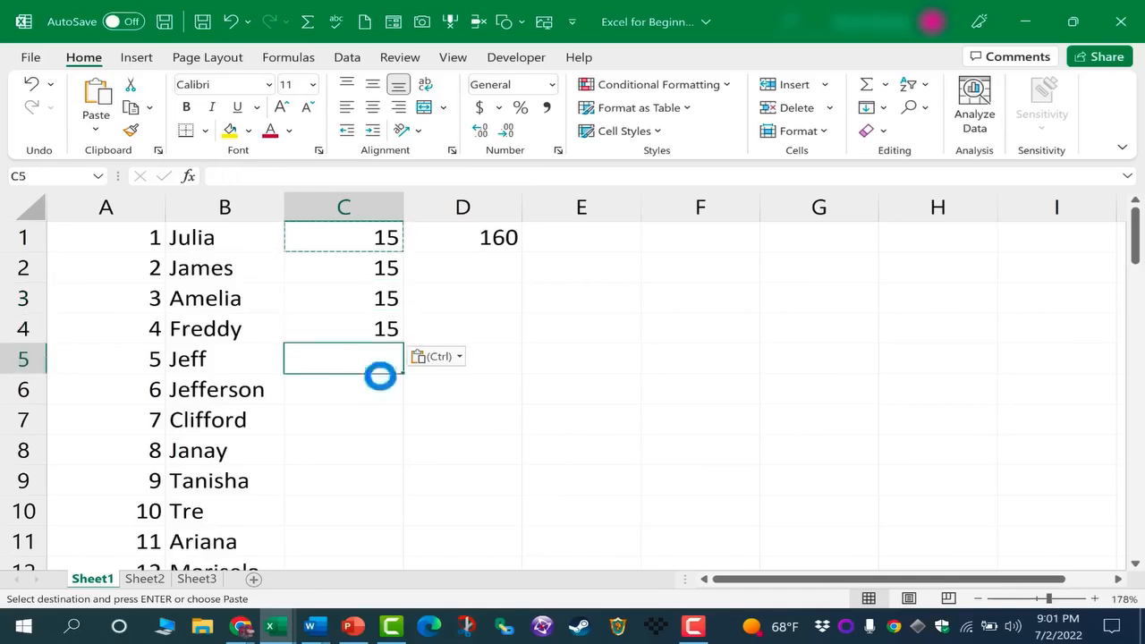
key(ctrl+v)
Fill the 15 from cell C5 down column C to row 70, and return to the start of the list
click(376, 414)
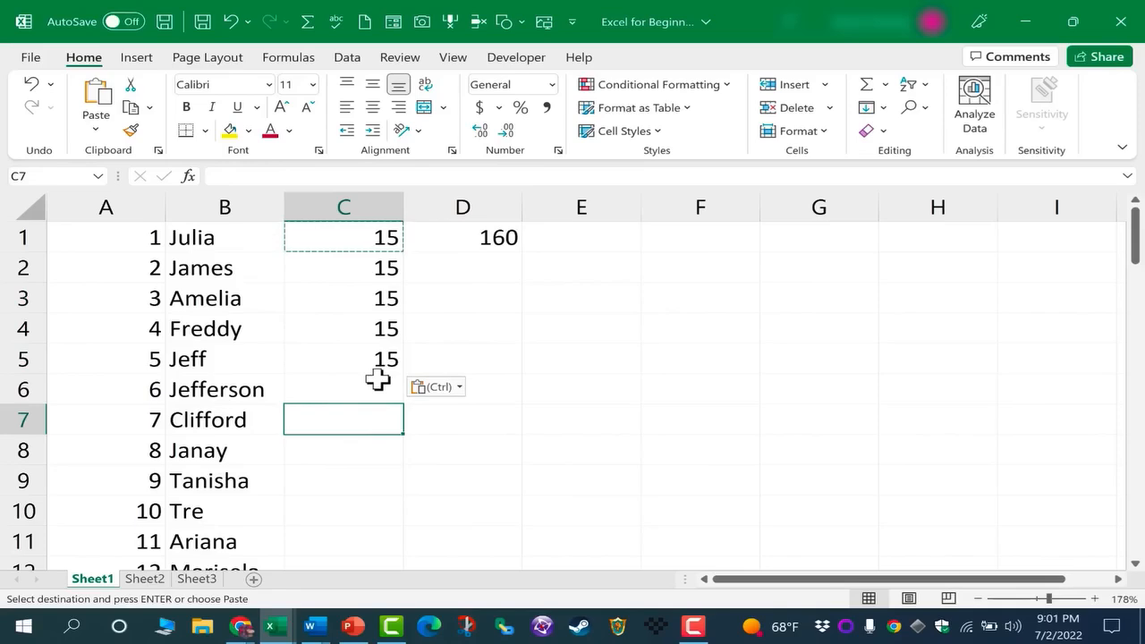
click(379, 361)
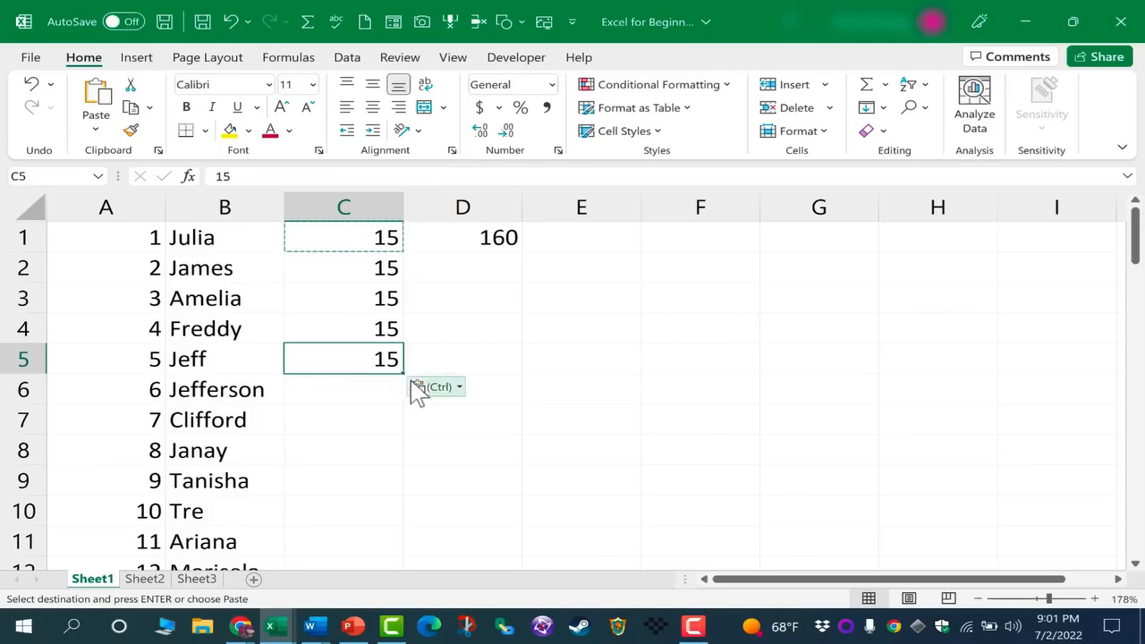
drag(405, 376, 373, 453)
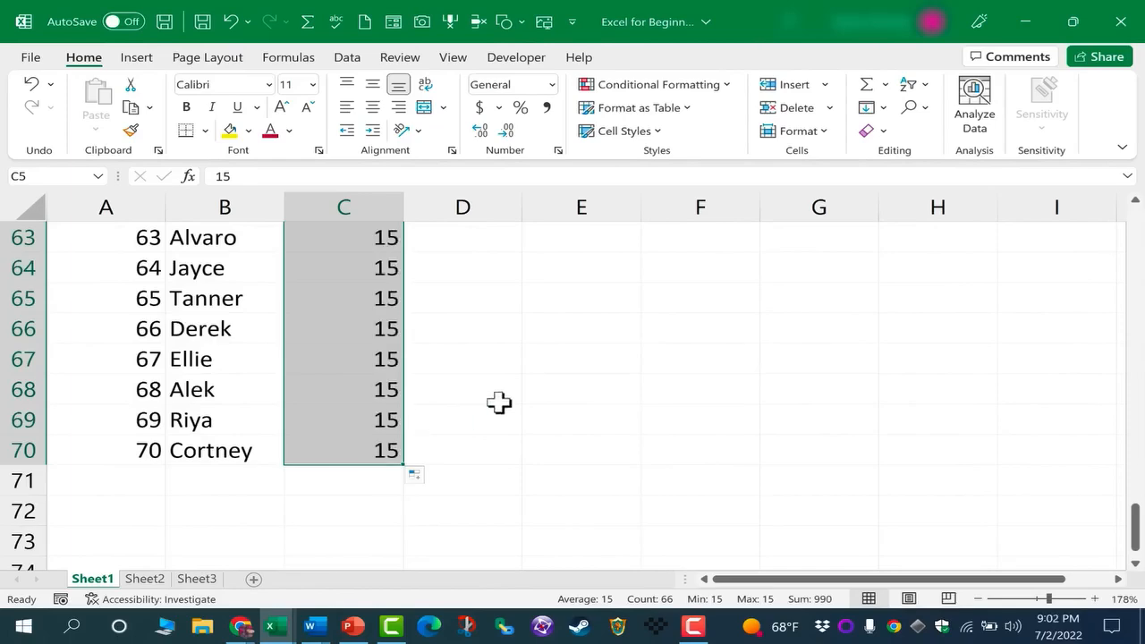
scroll(489, 394, up, 9)
scroll(480, 388, up, 12)
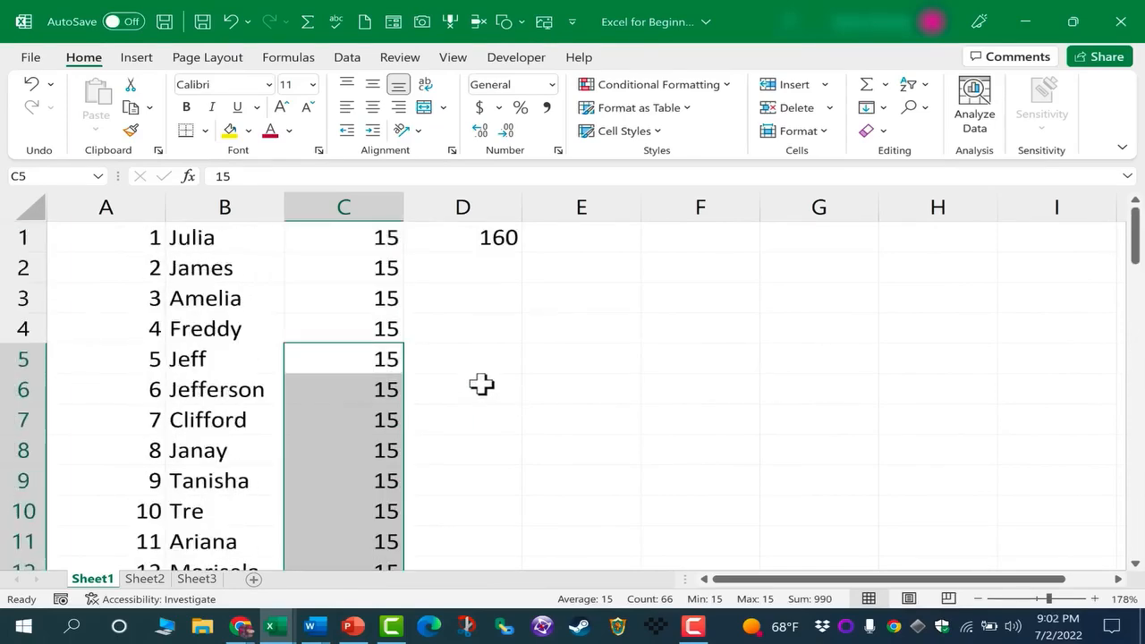
click(464, 353)
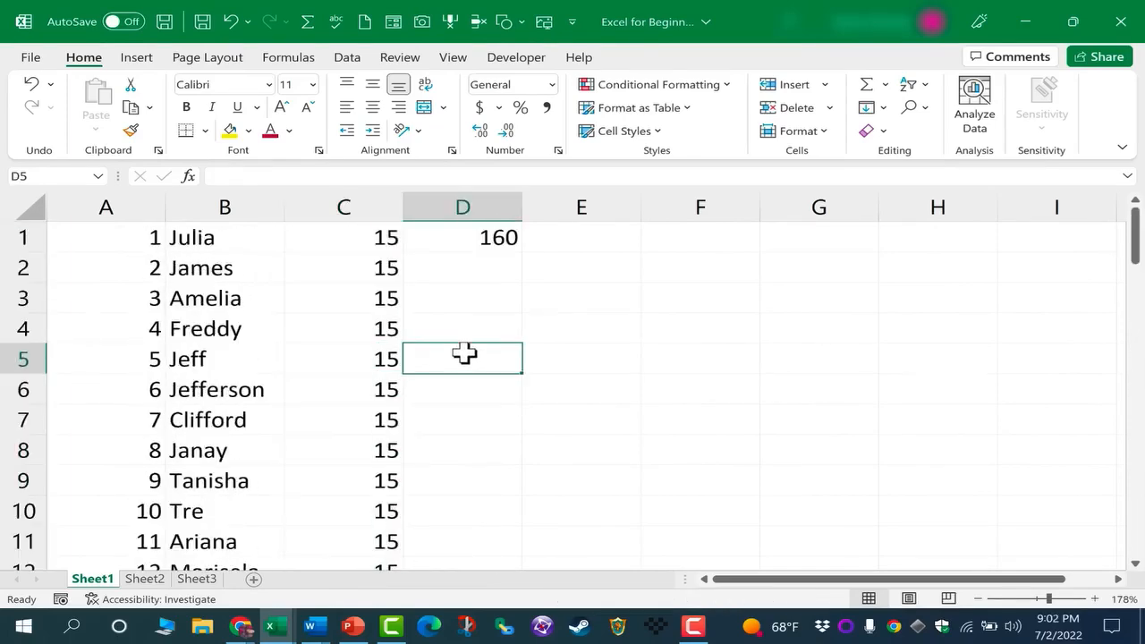
Replace the value in cell C3 with 16
click(375, 303)
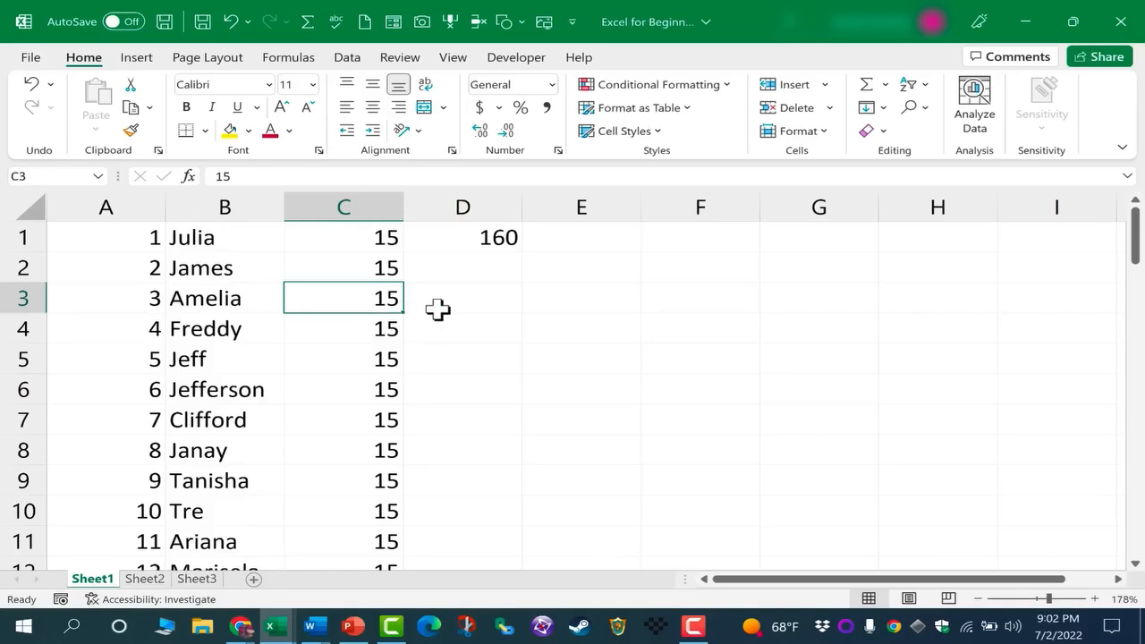
text(16)
key(Return)
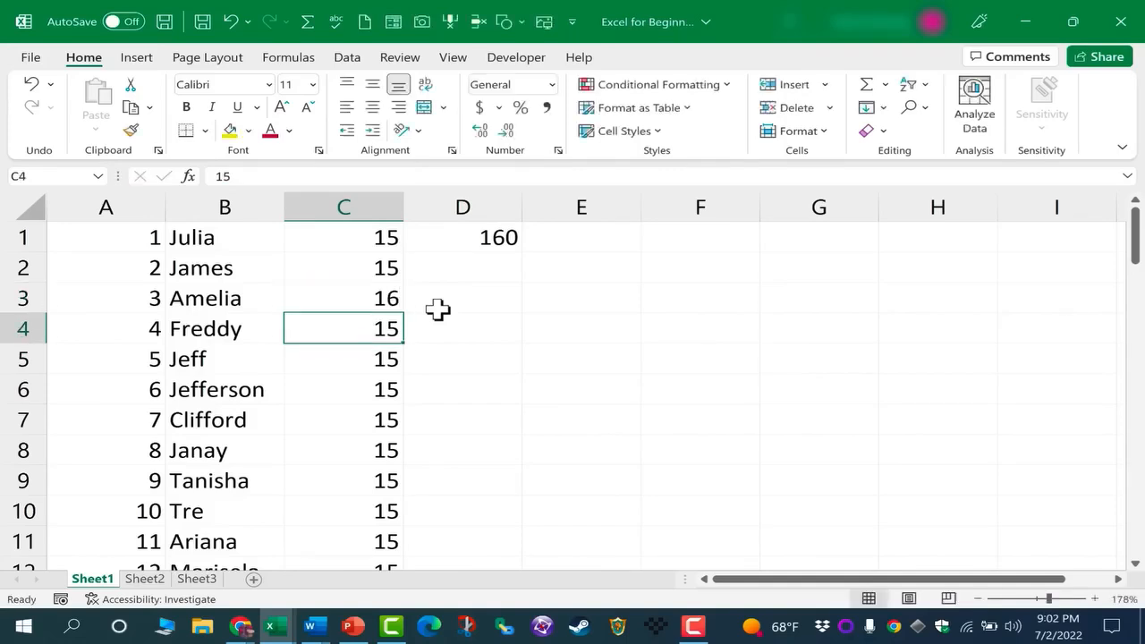
click(369, 304)
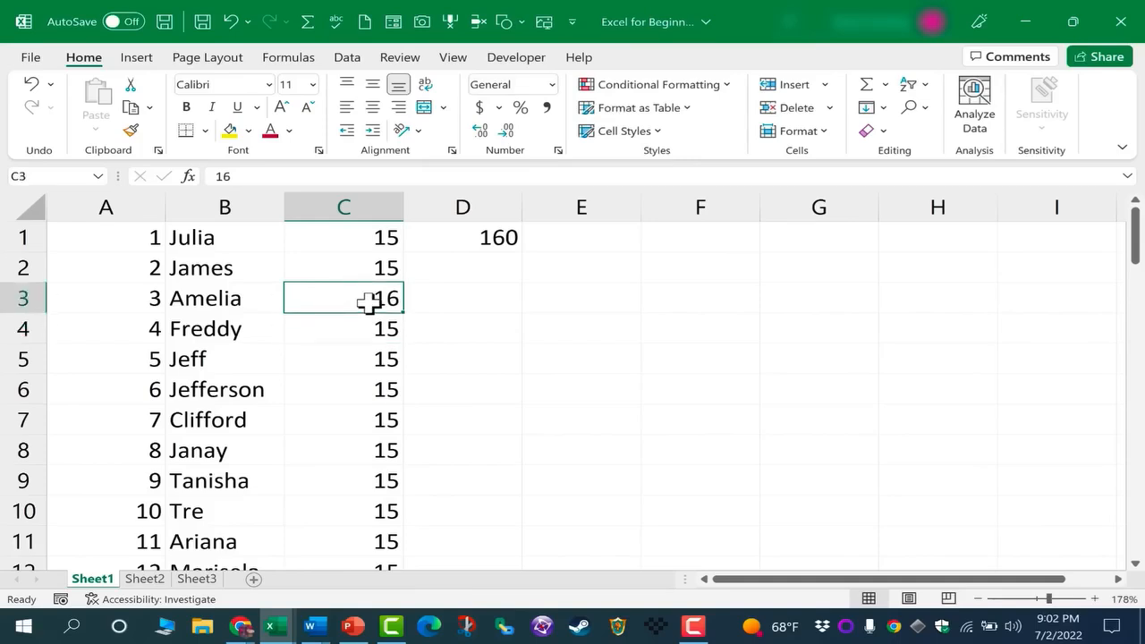
key(BackSpace)
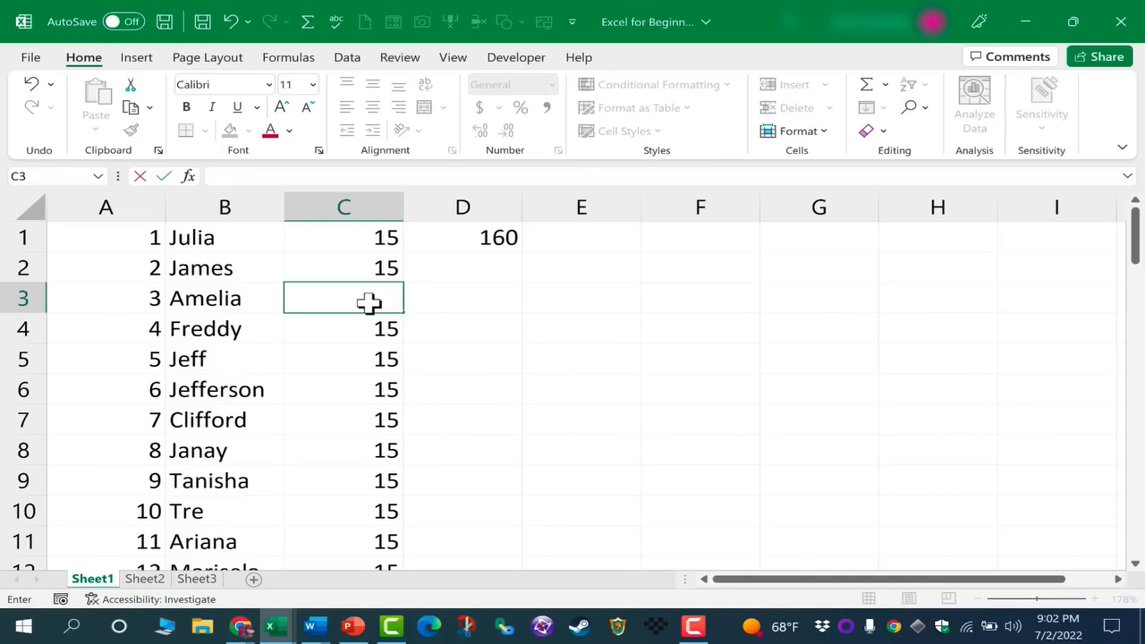
key(Escape)
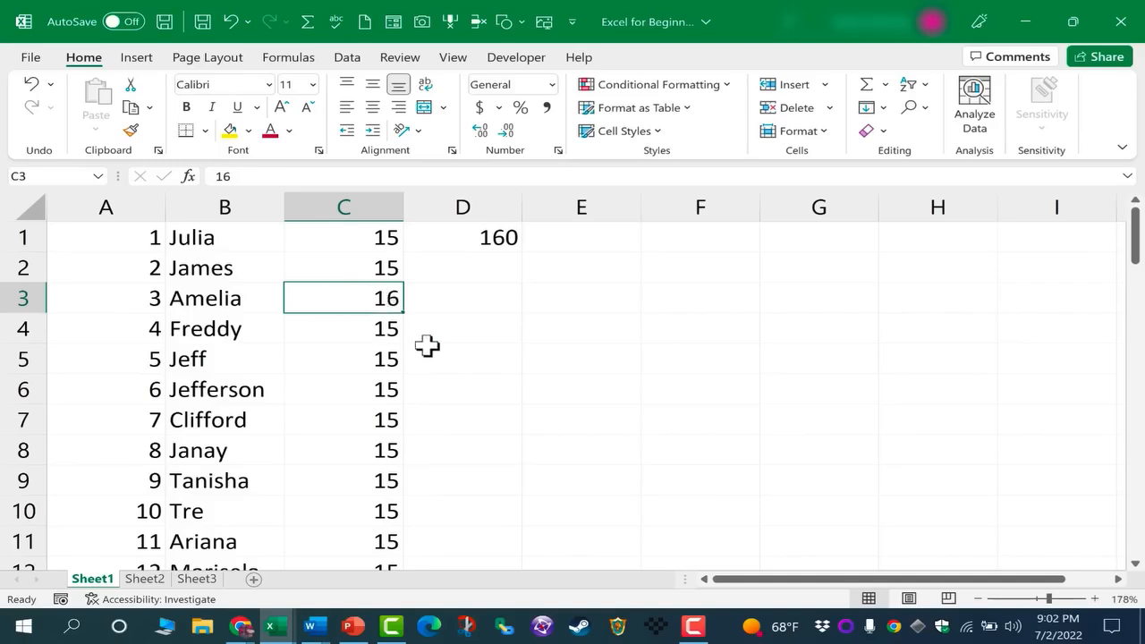
right_click(391, 304)
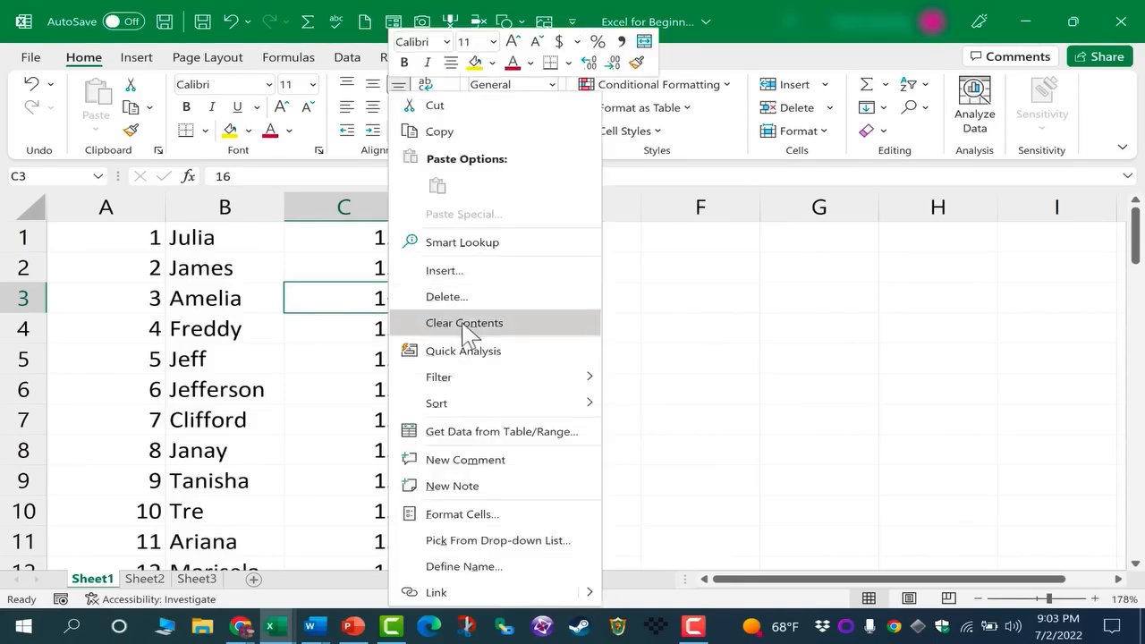
click(361, 328)
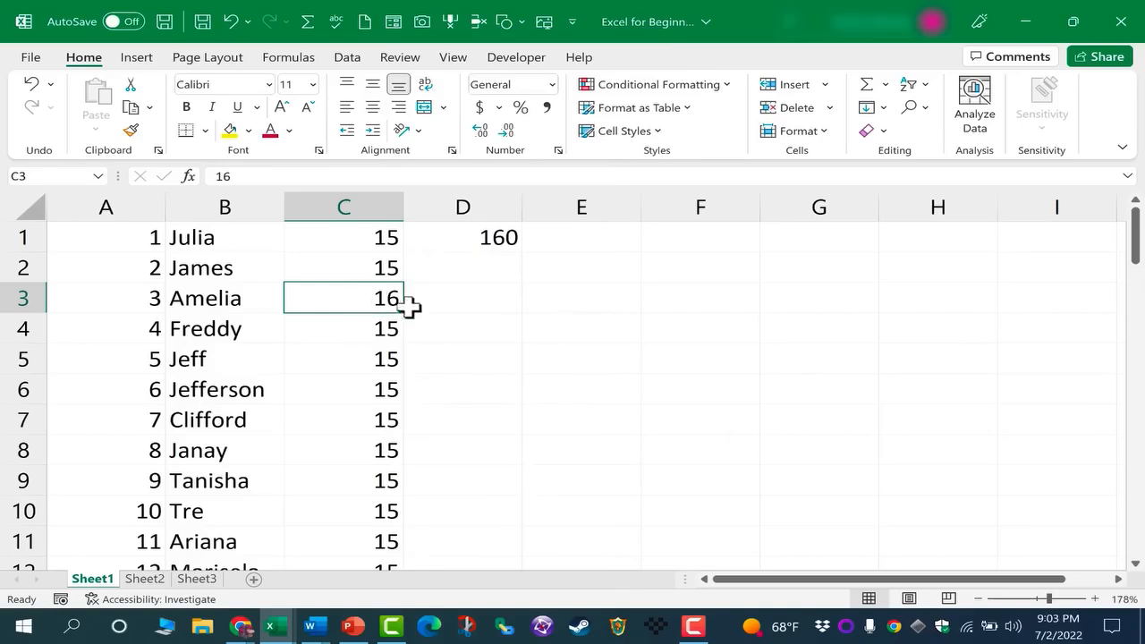
Clear everything, contents and formatting, from the cell range B2:D6
drag(252, 276, 439, 389)
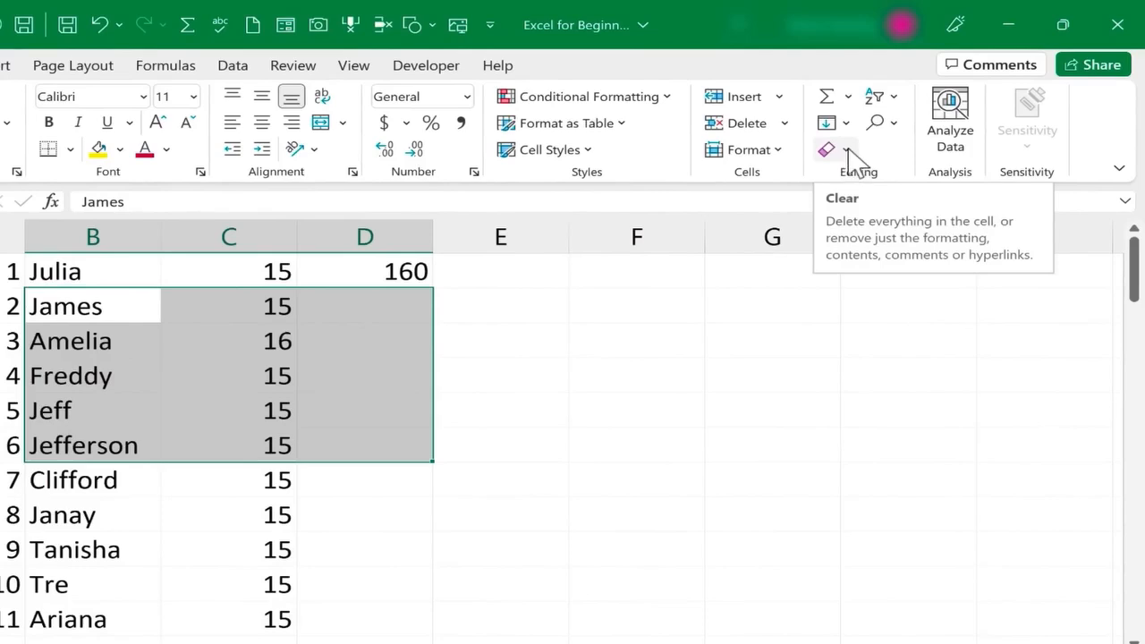
click(845, 152)
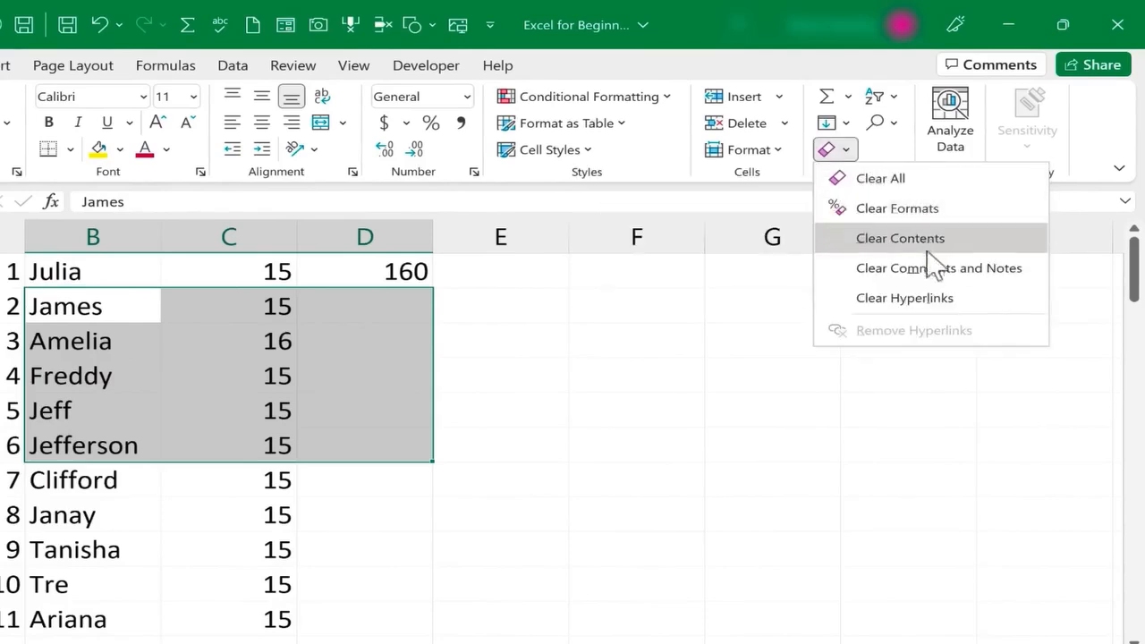
click(882, 179)
click(587, 441)
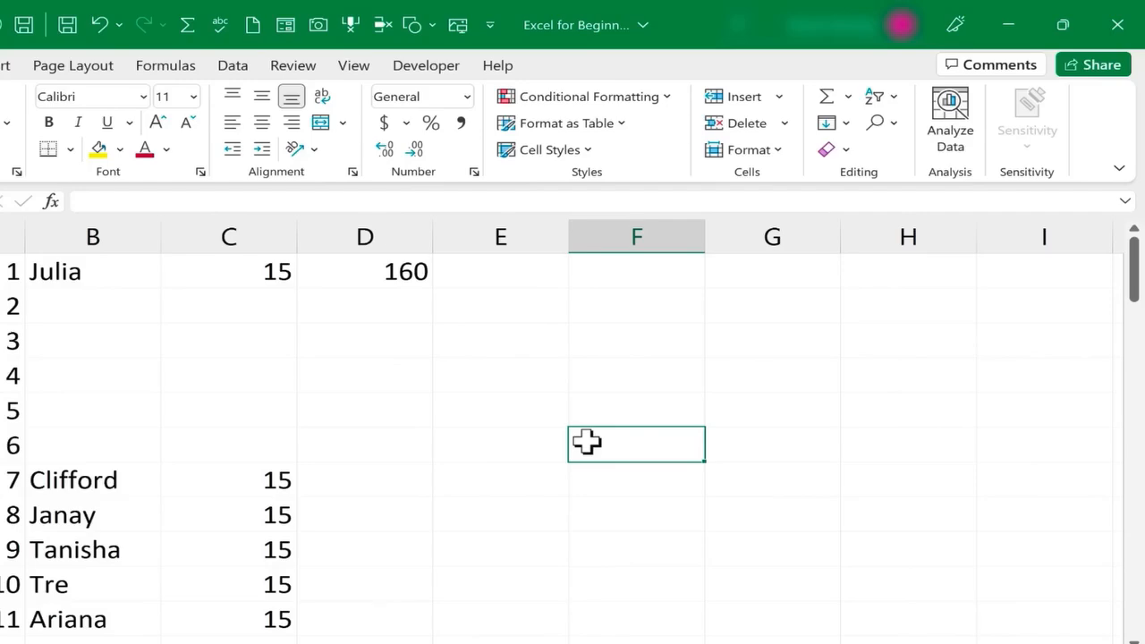
Undo the clearing of the cell range B2:D6
key(ctrl+z)
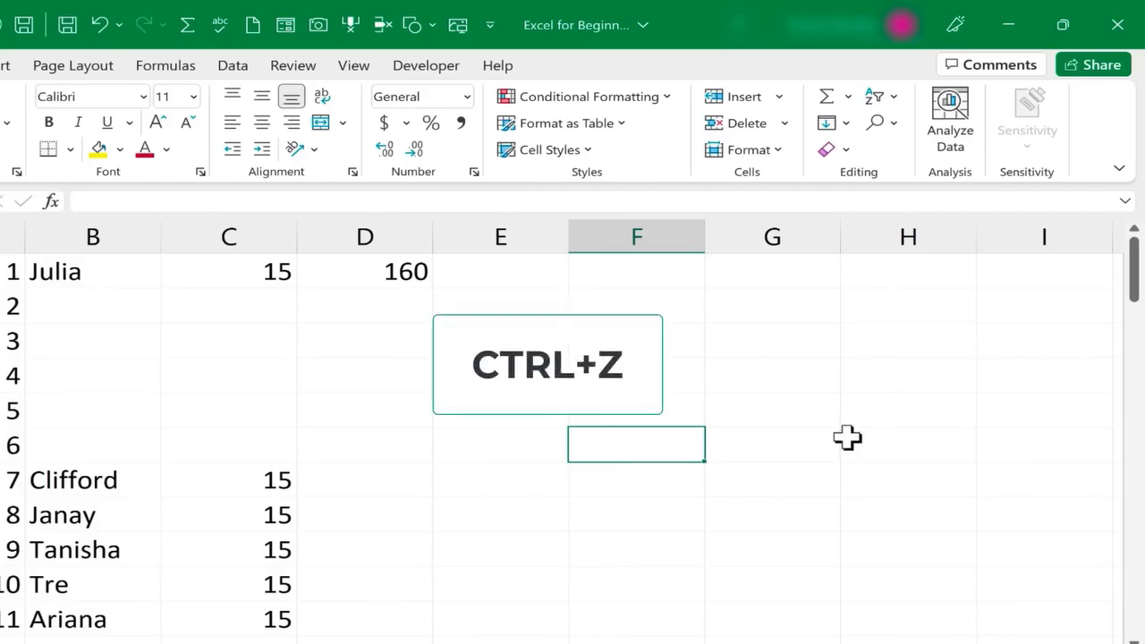
click(537, 437)
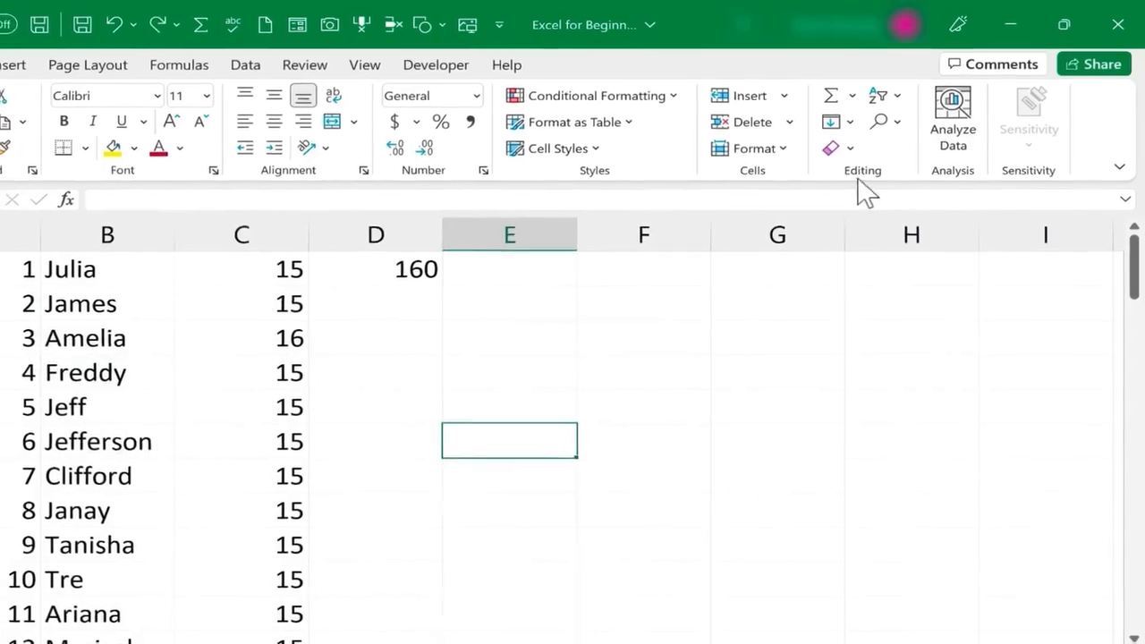
click(832, 147)
click(902, 168)
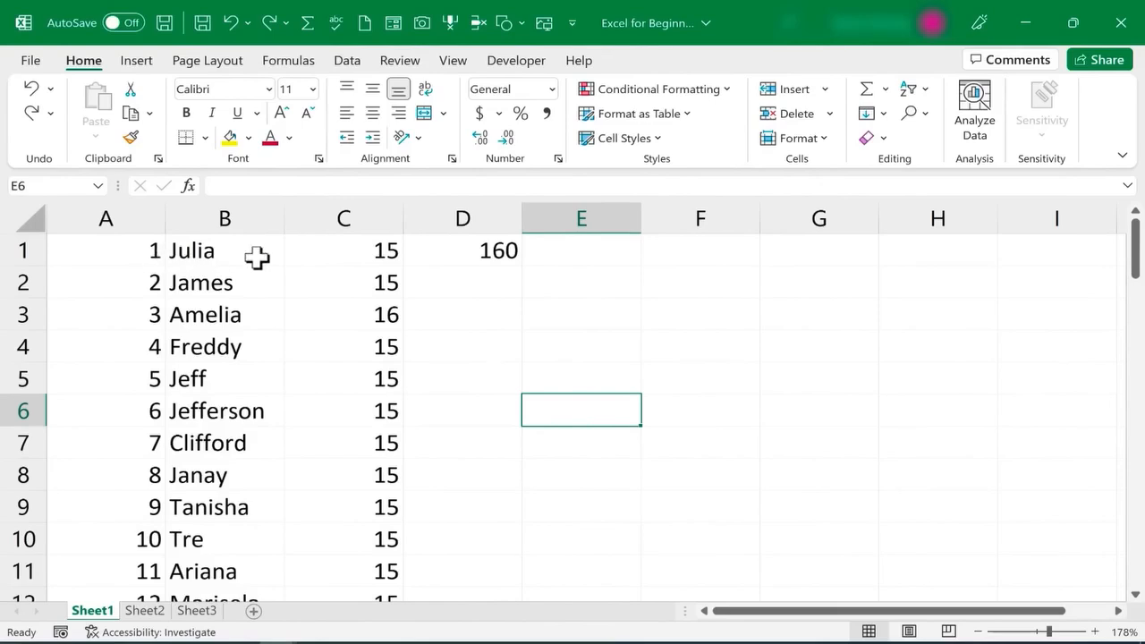
click(356, 261)
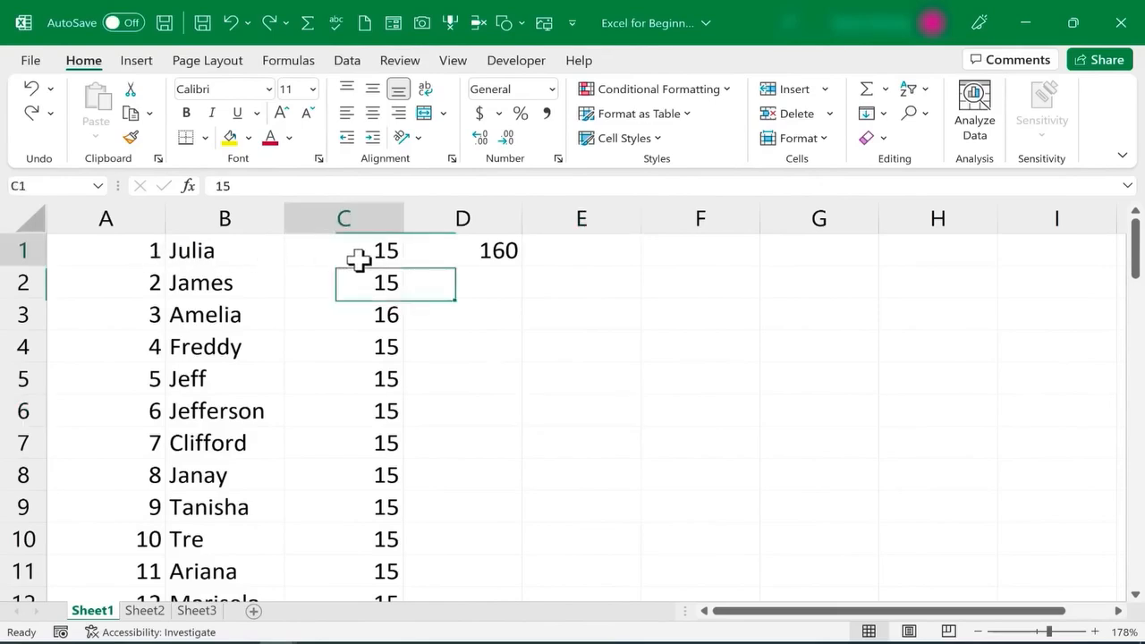
click(494, 258)
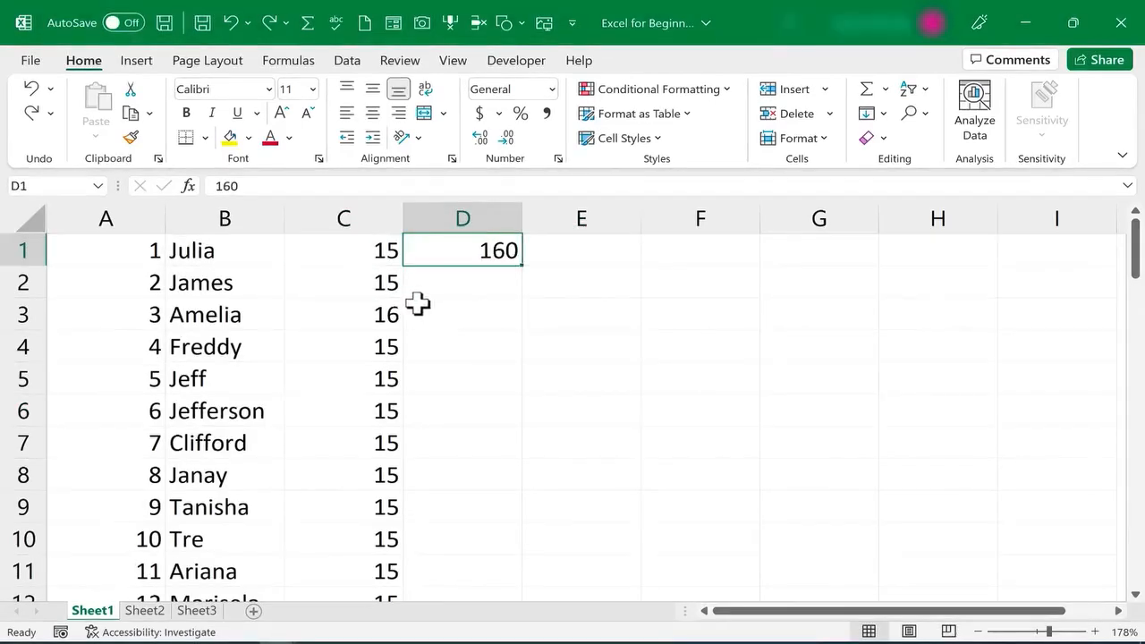
click(367, 320)
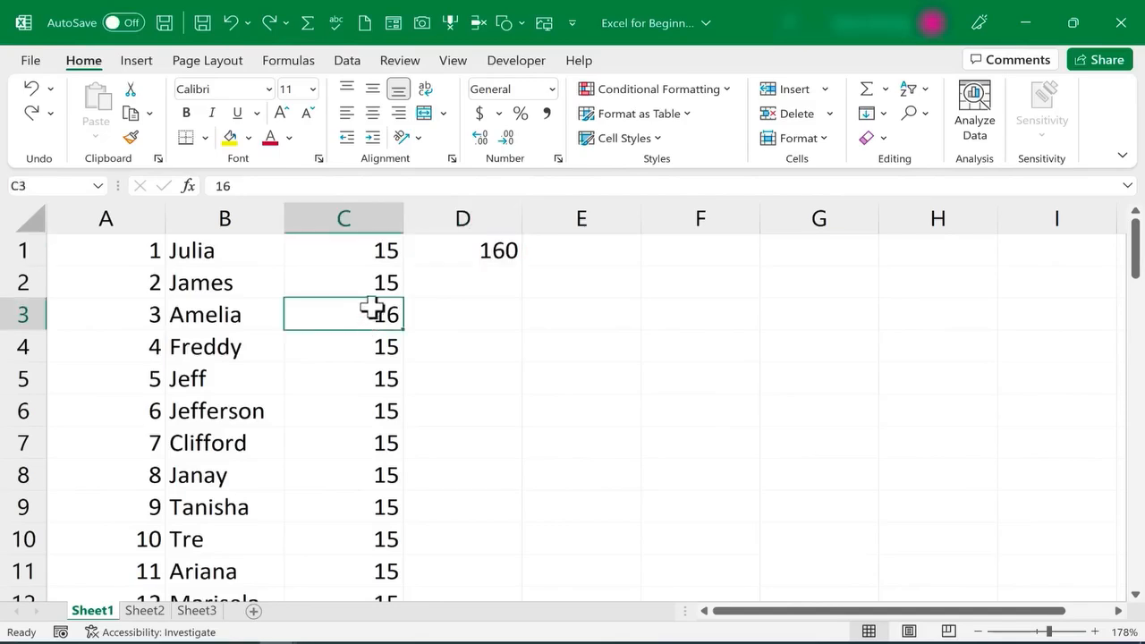
click(484, 259)
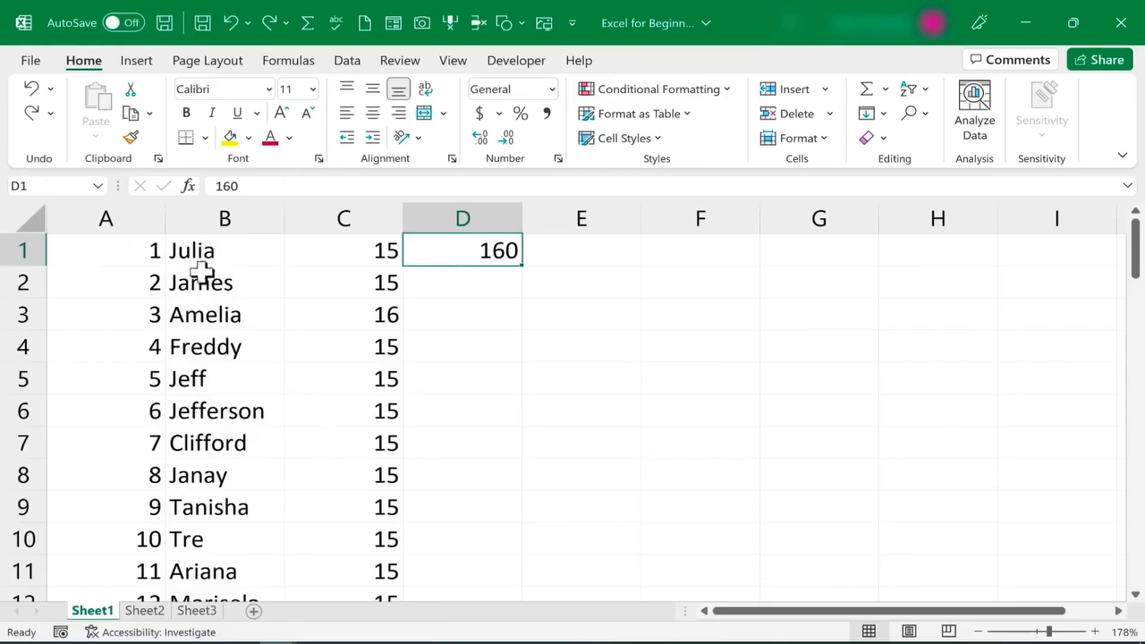
click(313, 282)
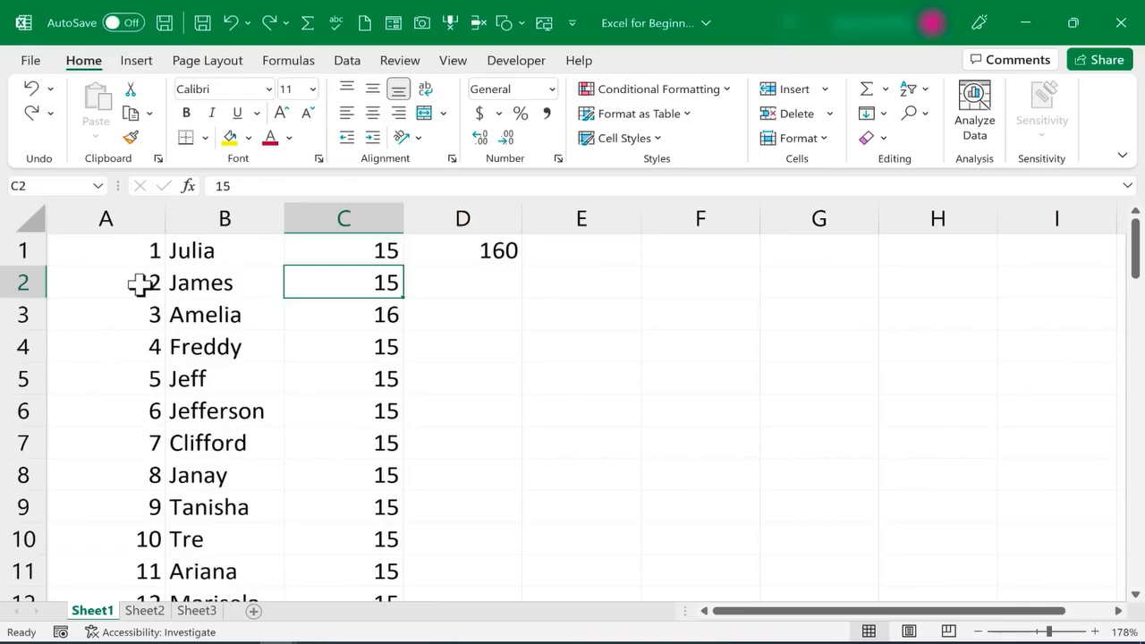
Insert a blank row above row 1, at the top of the list
right_click(18, 250)
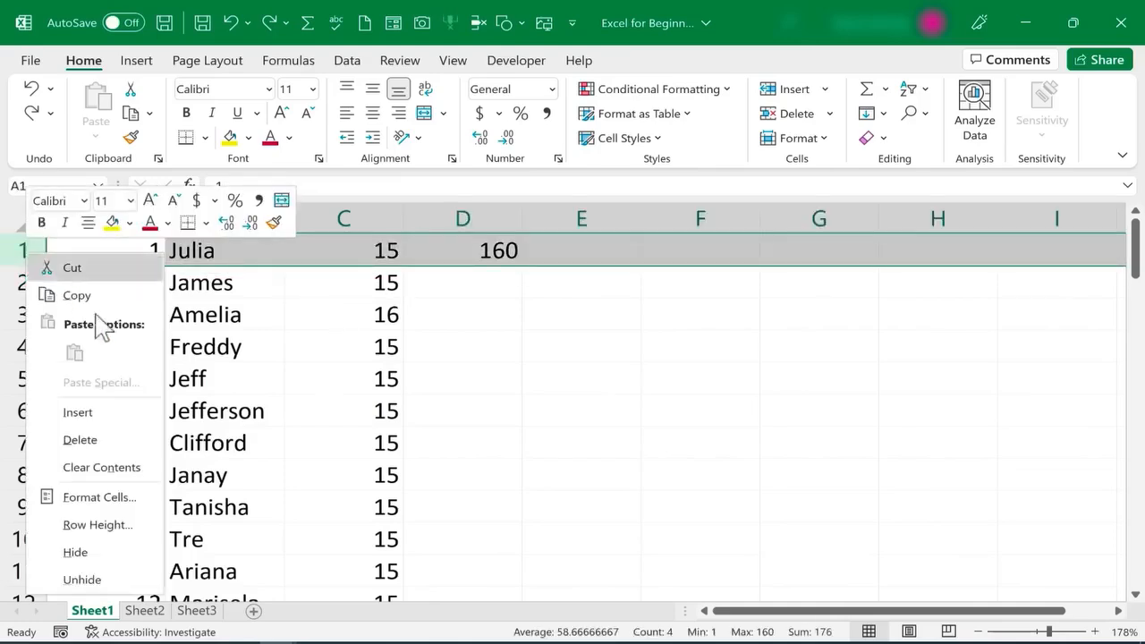
click(116, 411)
click(206, 347)
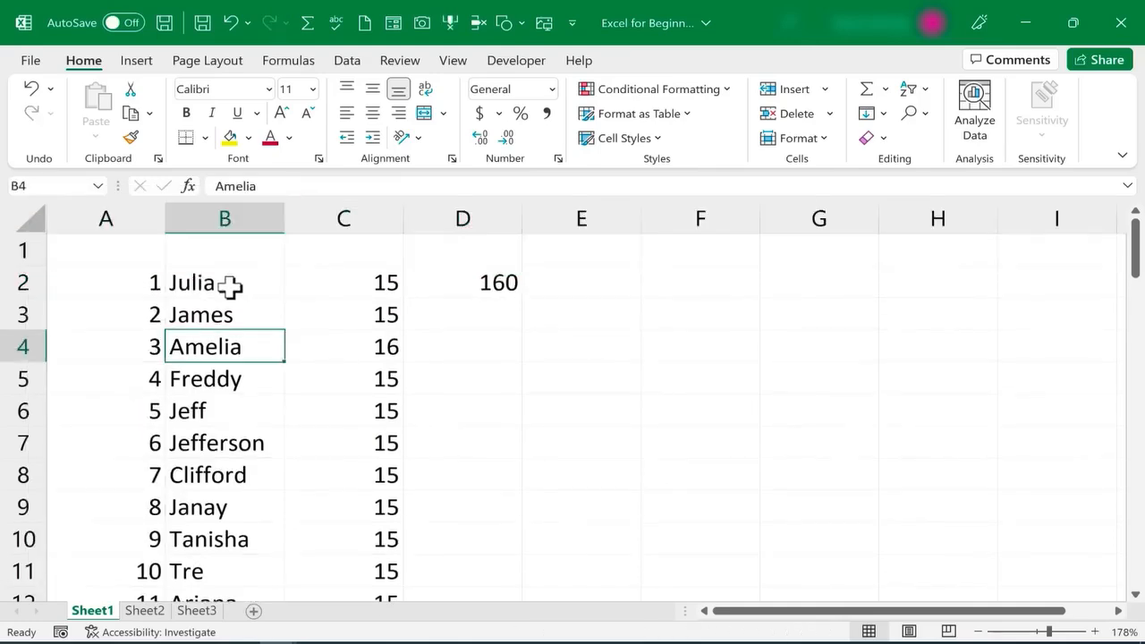
Insert a blank column before column A and another one before column D
right_click(104, 217)
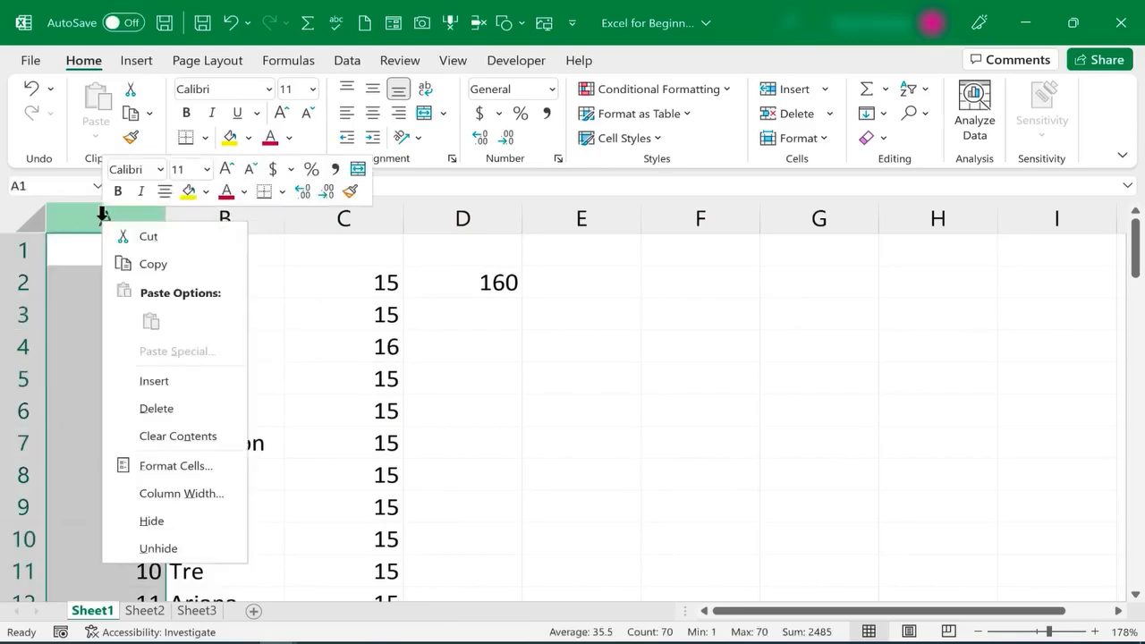
click(174, 382)
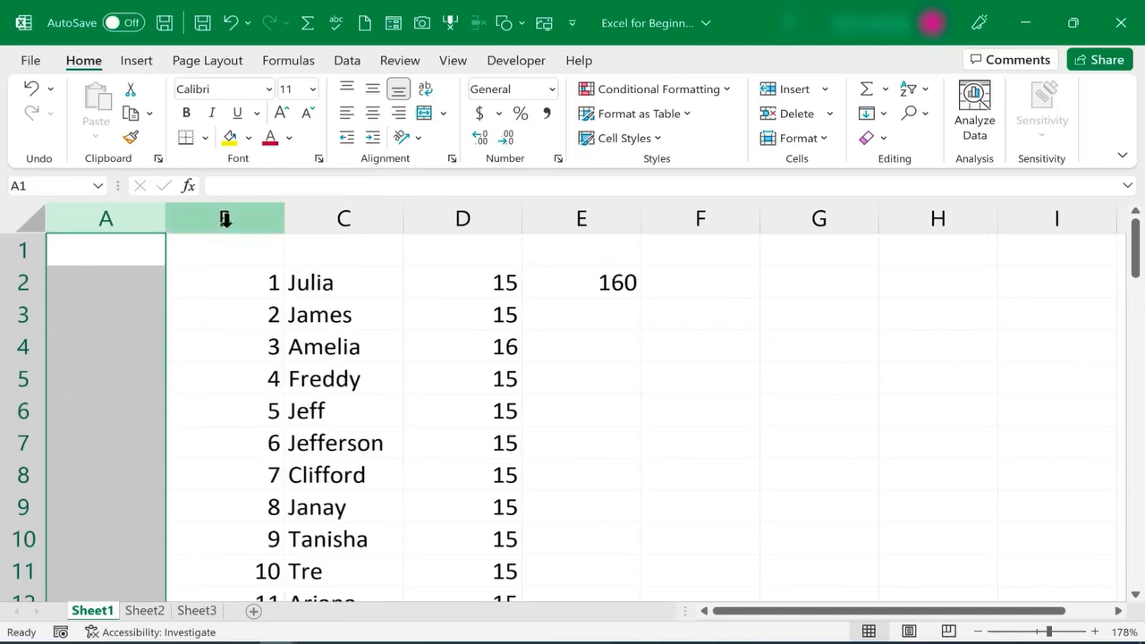
click(452, 219)
right_click(448, 227)
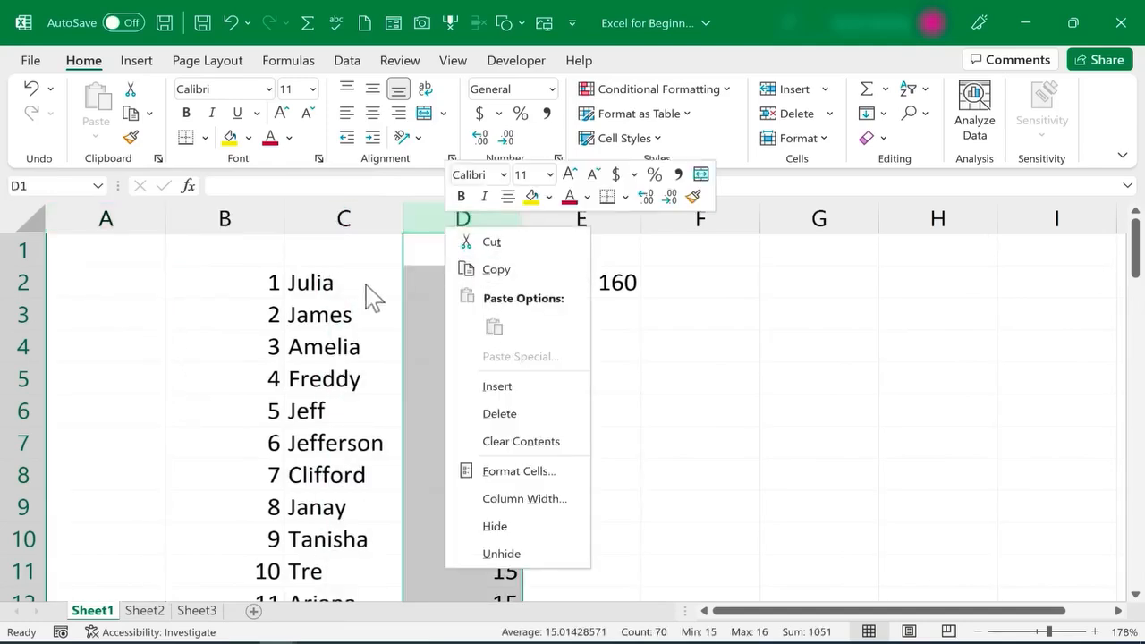
click(504, 386)
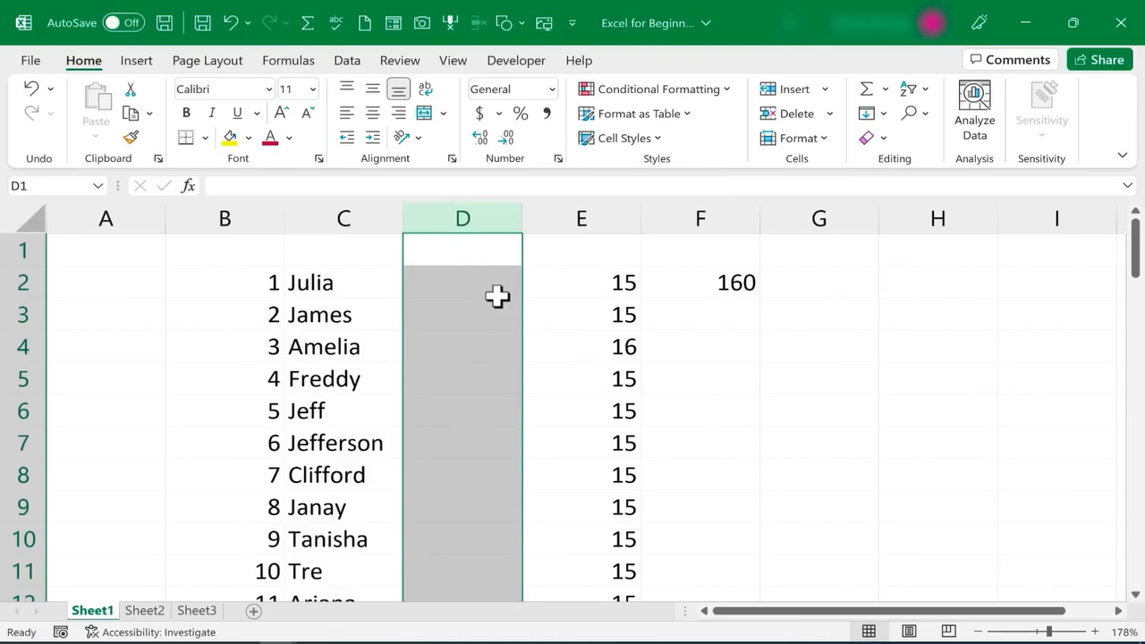
Insert a blank row above row 5, between Amelia and Freddy
right_click(21, 379)
click(82, 197)
click(228, 306)
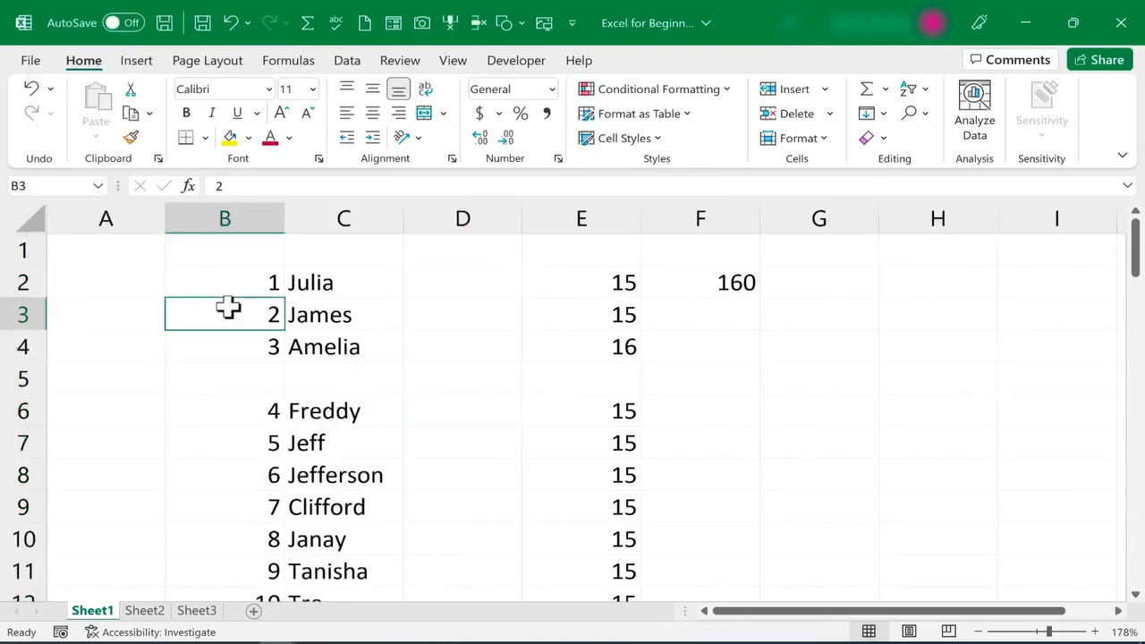
Undo the insertion of the blank row above Freddy and of the two blank columns
key(ctrl+z)
key(ctrl+z)
key(ctrl+z)
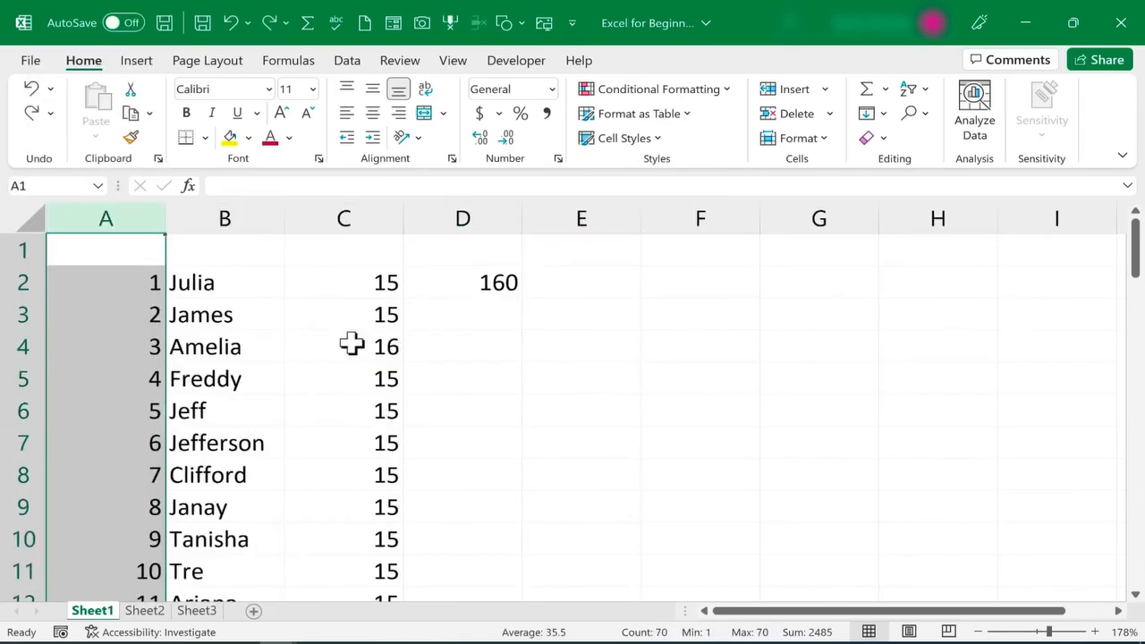
click(321, 320)
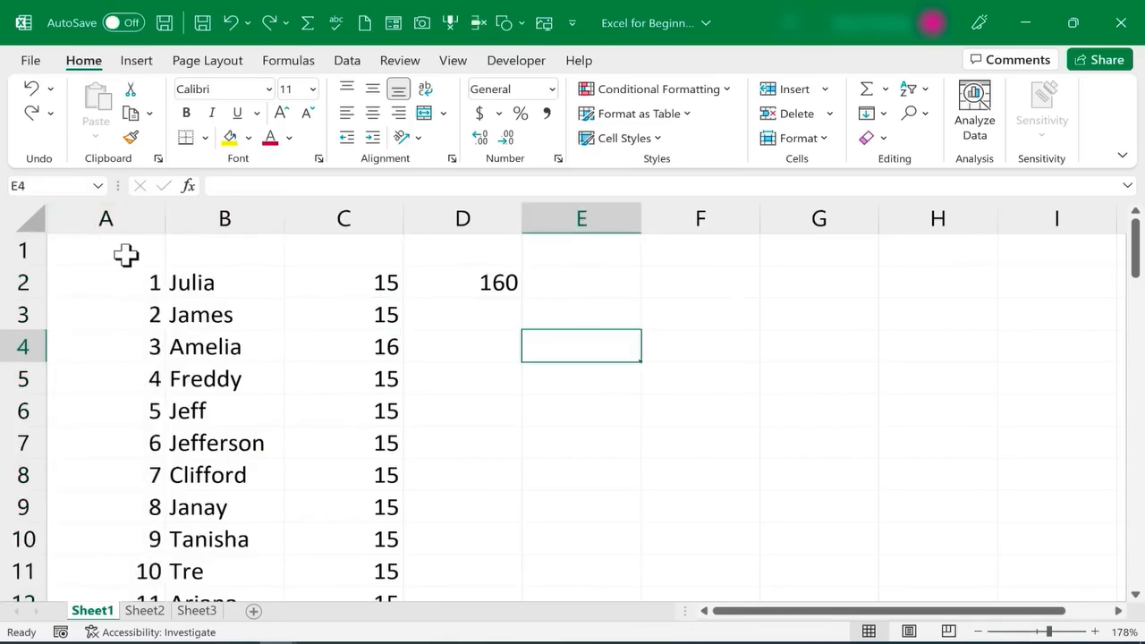
Enter the column headers Employee ID, Name and Hourly Wage in cells A1, B1 and C1
click(125, 255)
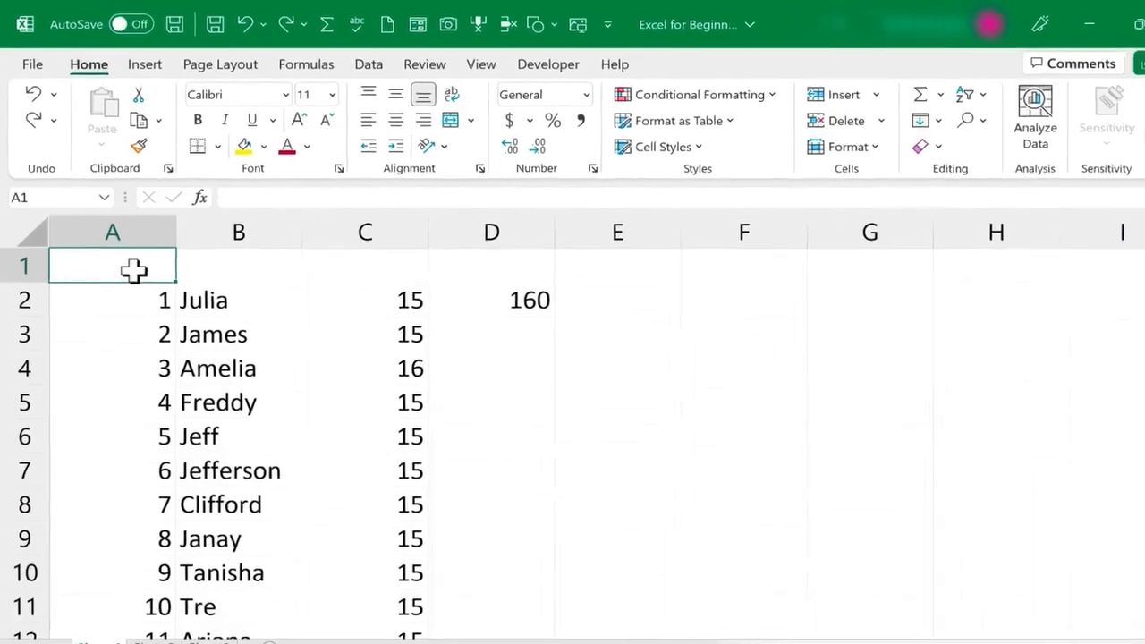
text(Employee ID)
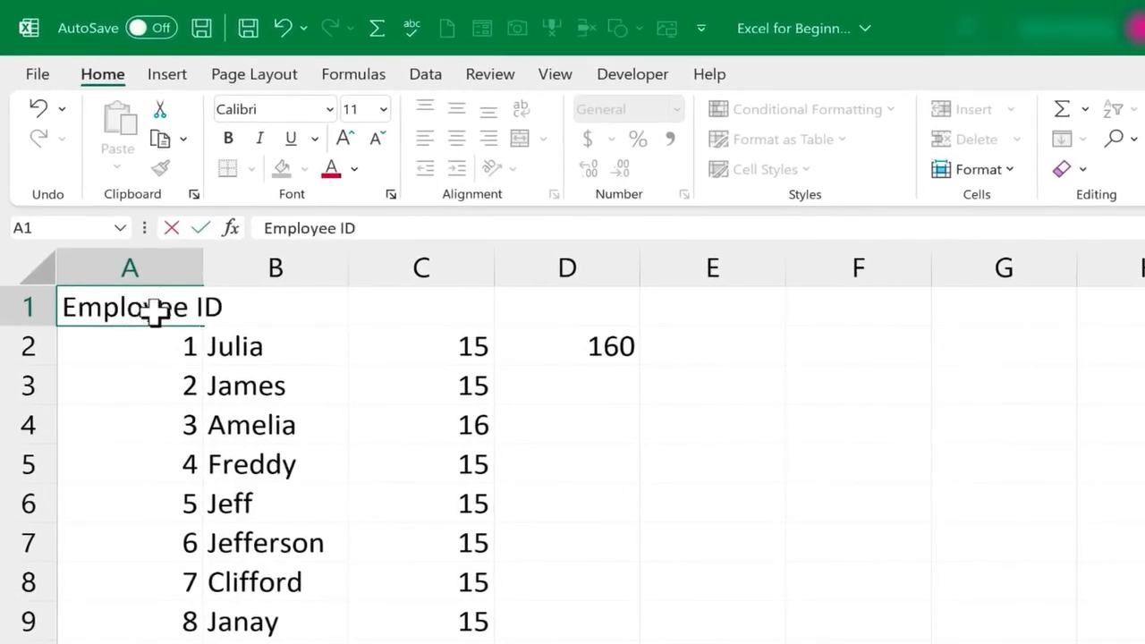
key(Tab)
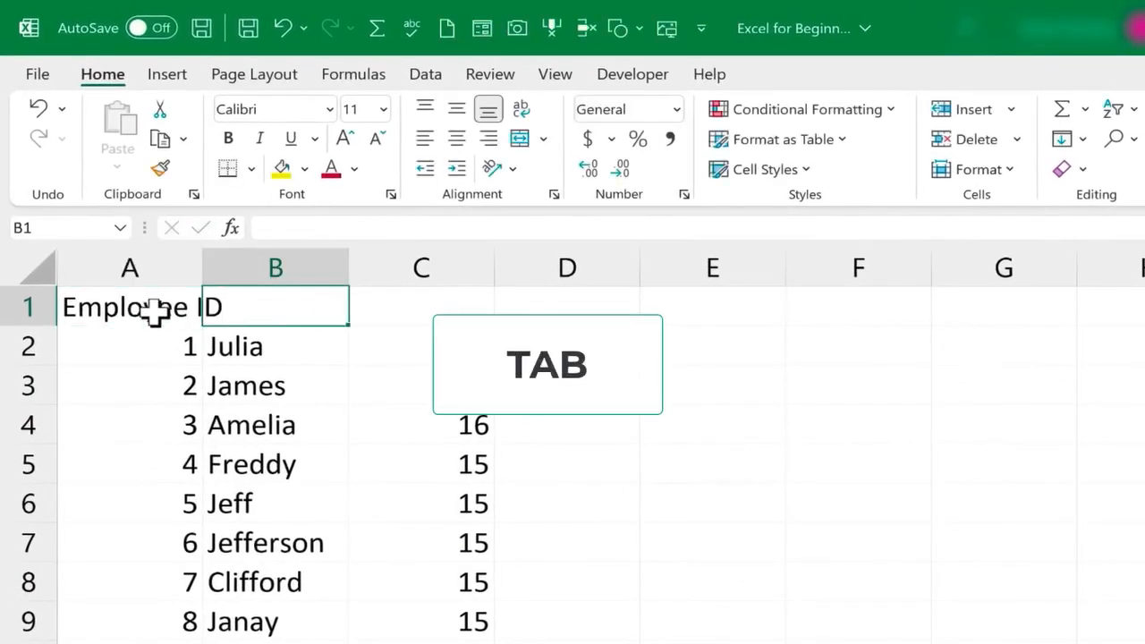
text(Name)
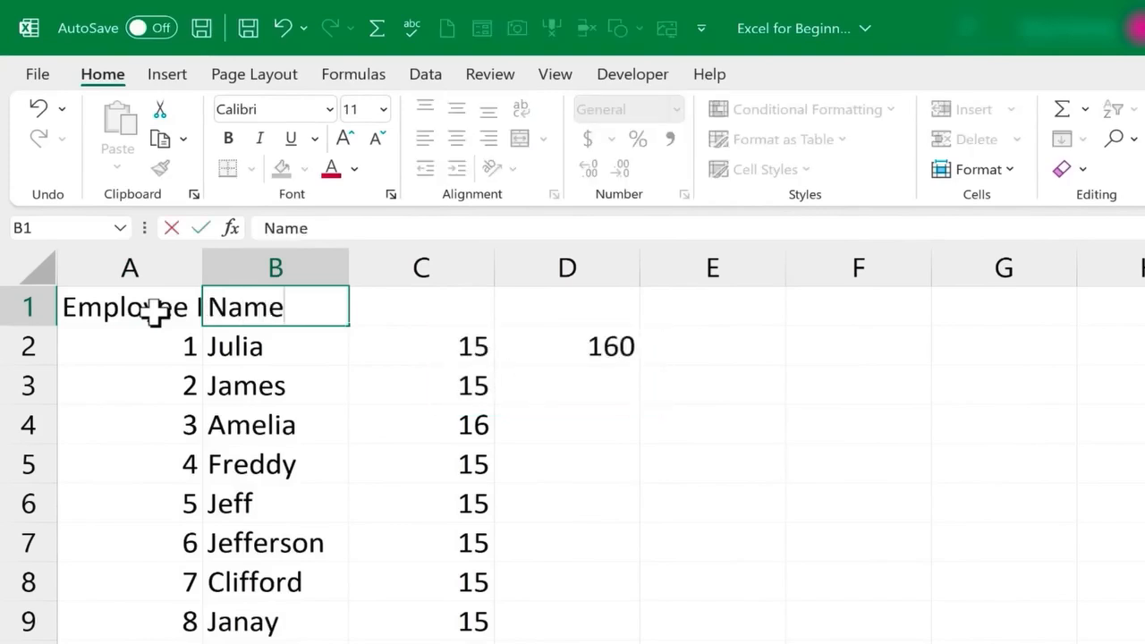
key(Tab)
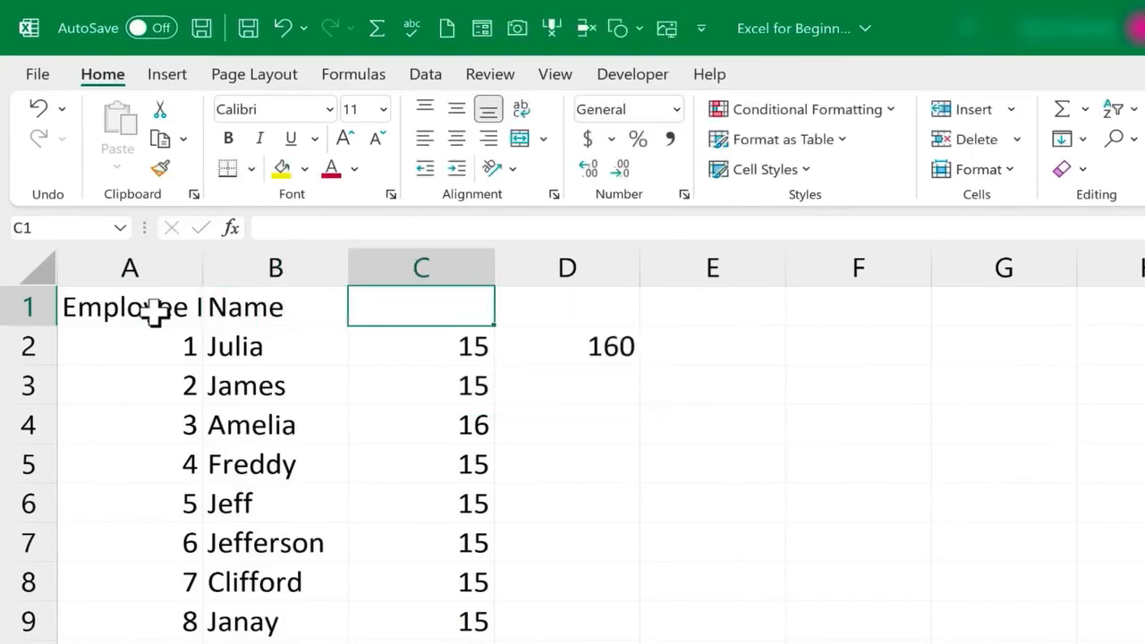
text(Hour)
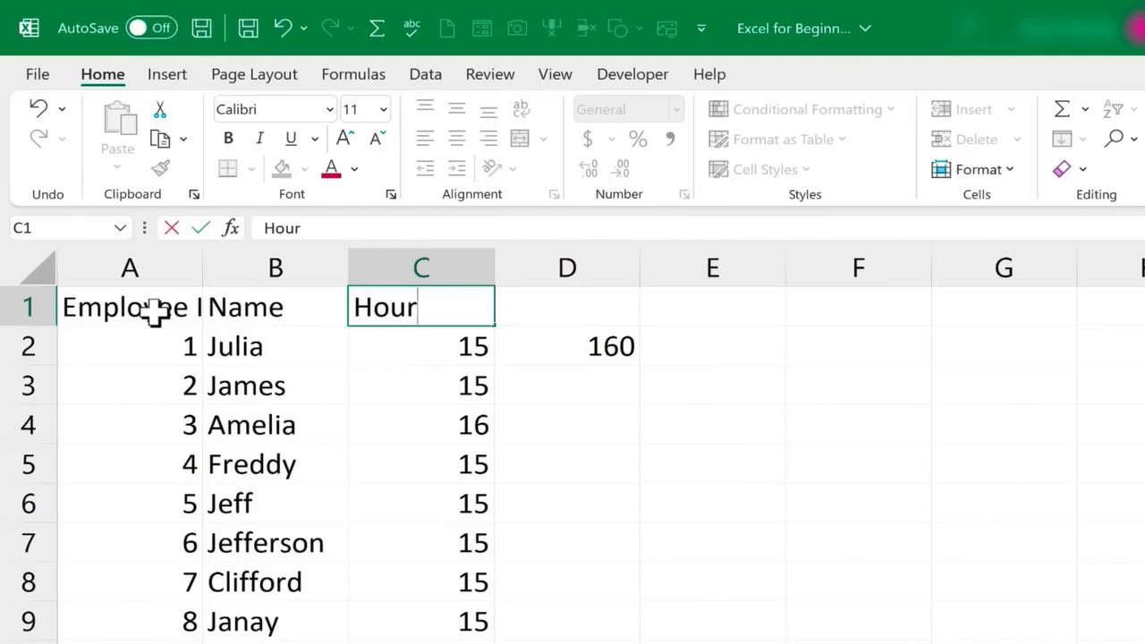
text(ly Wage)
key(Tab)
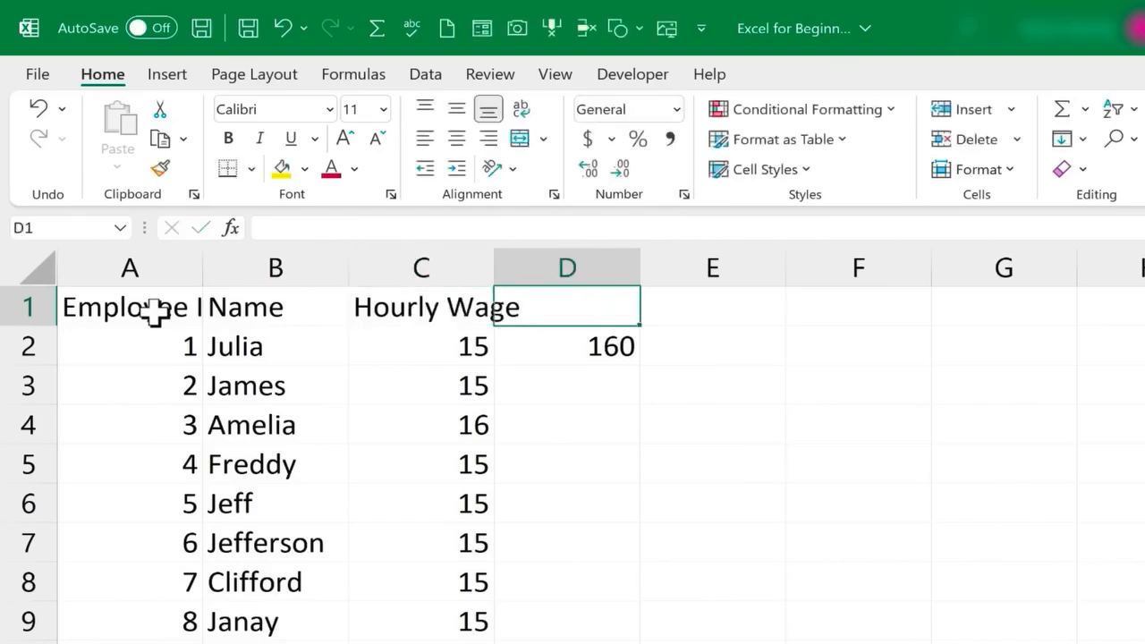
Enter the column headers Hours Worked in cell D1 and Taxable Income in cell E1
text(Hours)
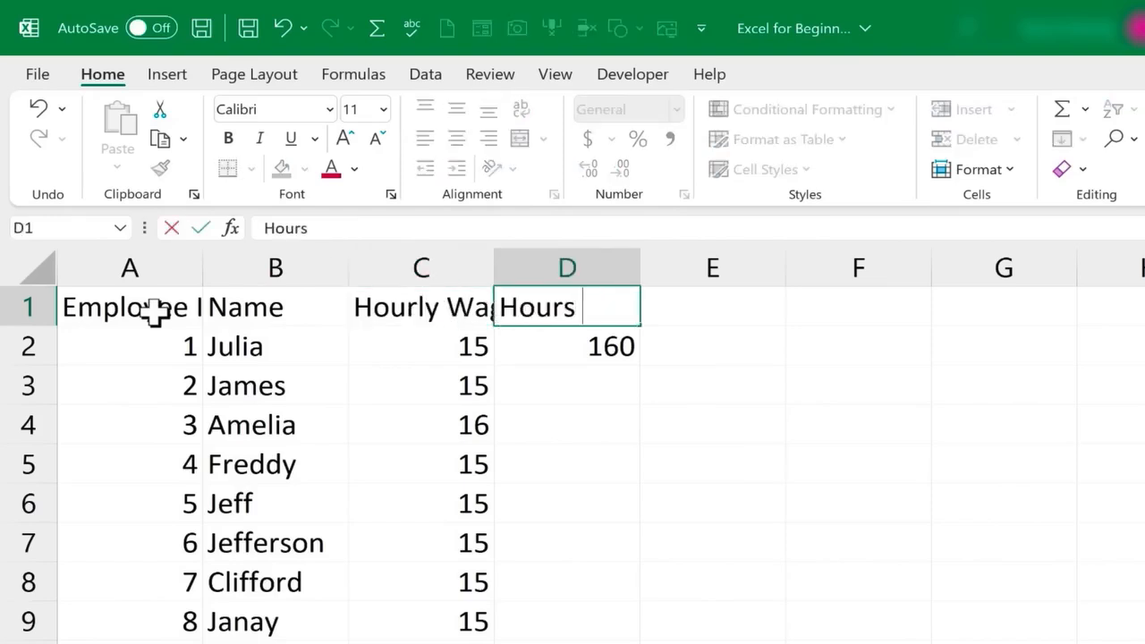
text( Worked)
key(Tab)
text(Taxable)
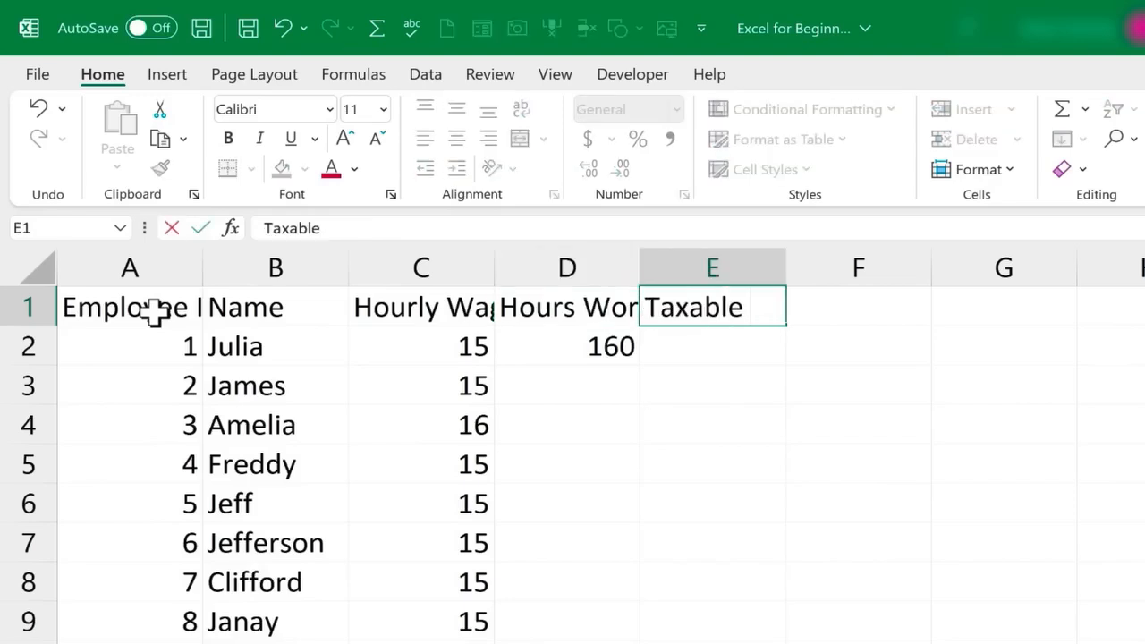
text( Income)
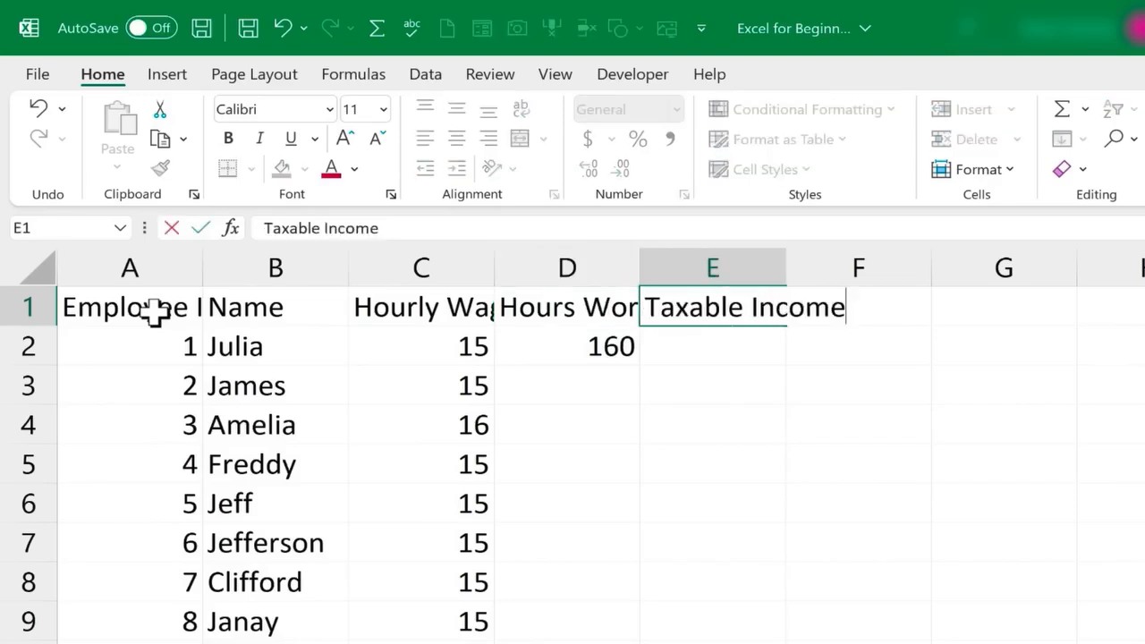
key(Return)
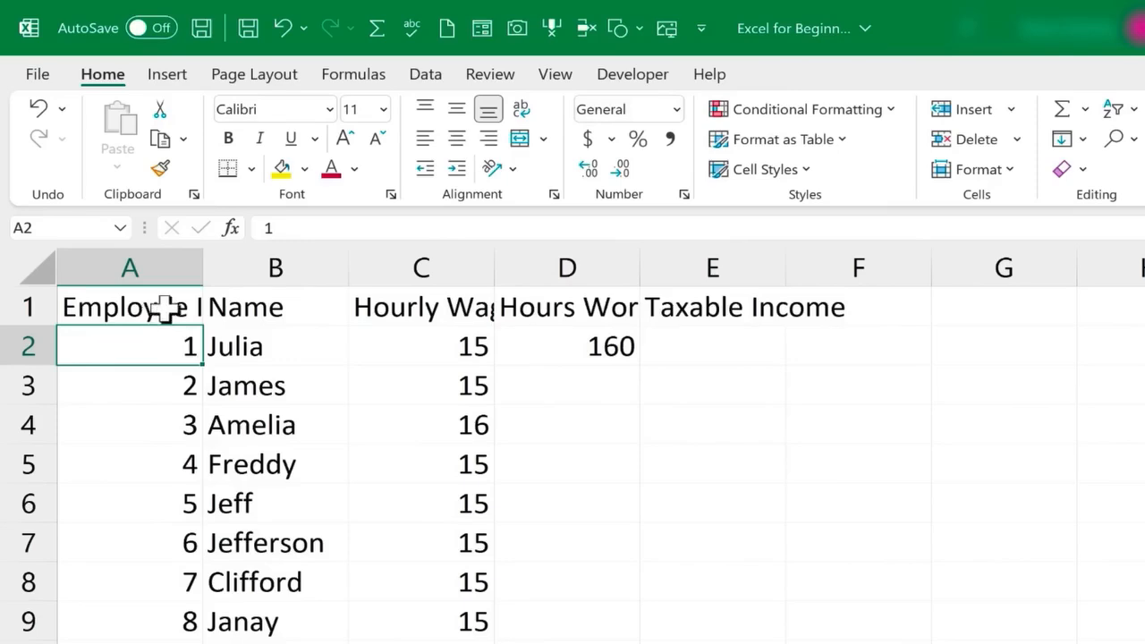
Check the full text of the cut-off headers in cells A1 and C1 without changing them
double_click(150, 308)
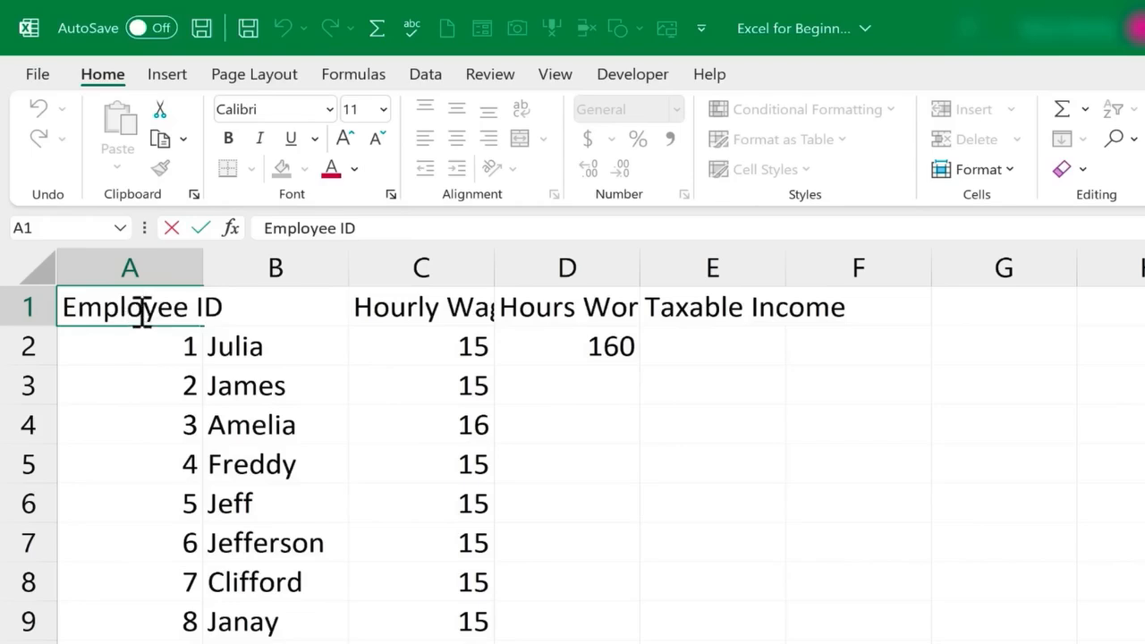
click(184, 382)
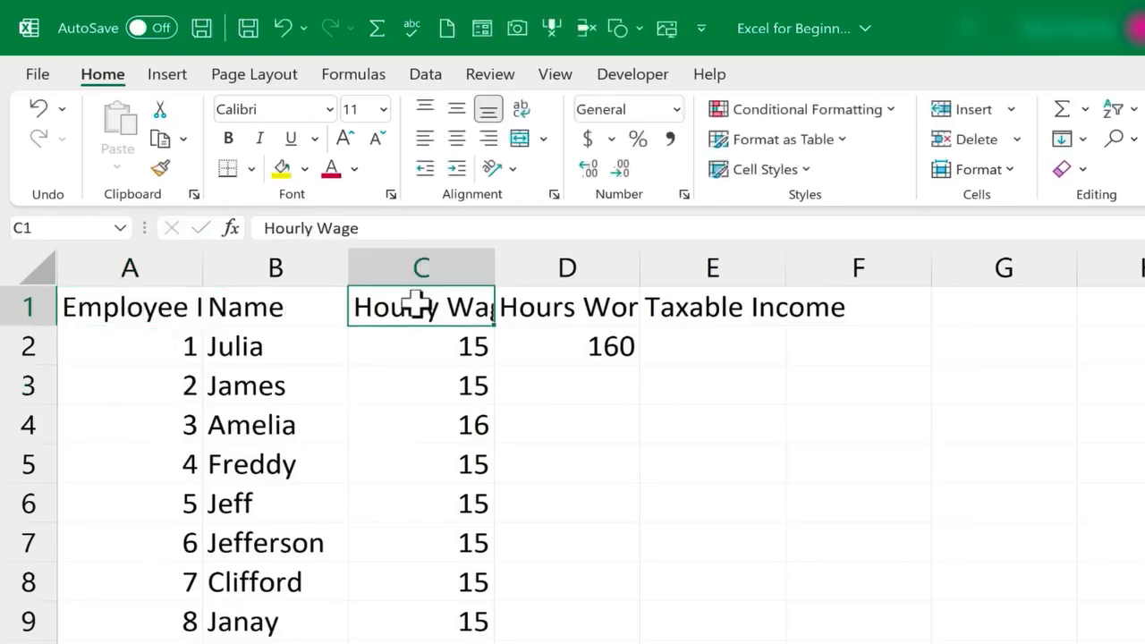
double_click(418, 306)
click(445, 352)
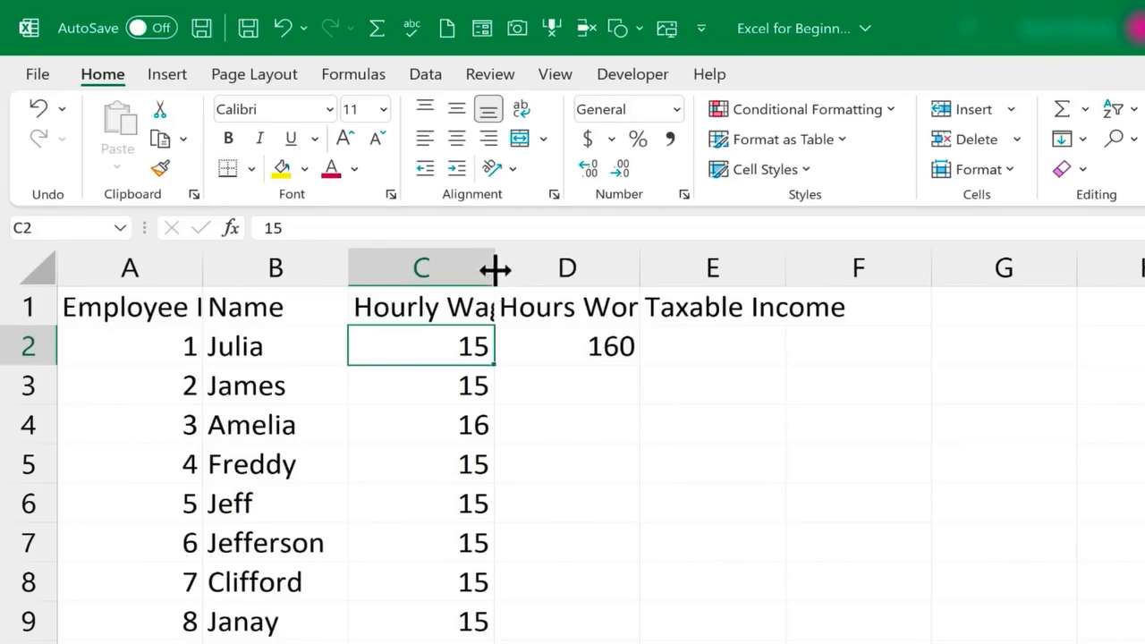
Widen column C to fit its header, and autofit the widths of columns A through E to their contents
drag(495, 267, 552, 266)
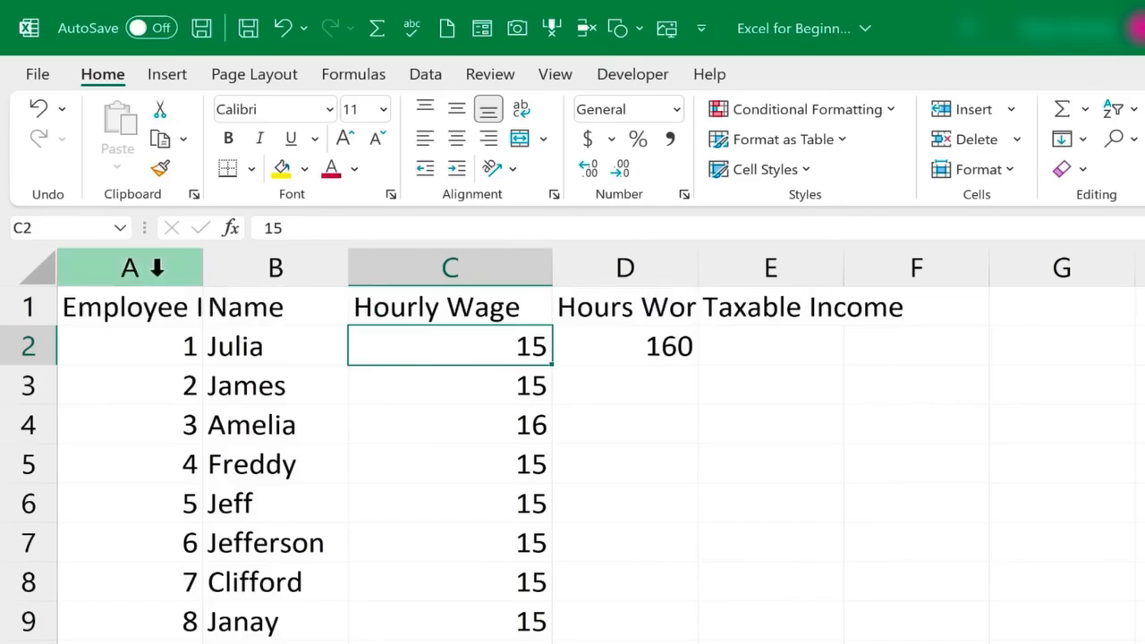
drag(156, 268, 795, 271)
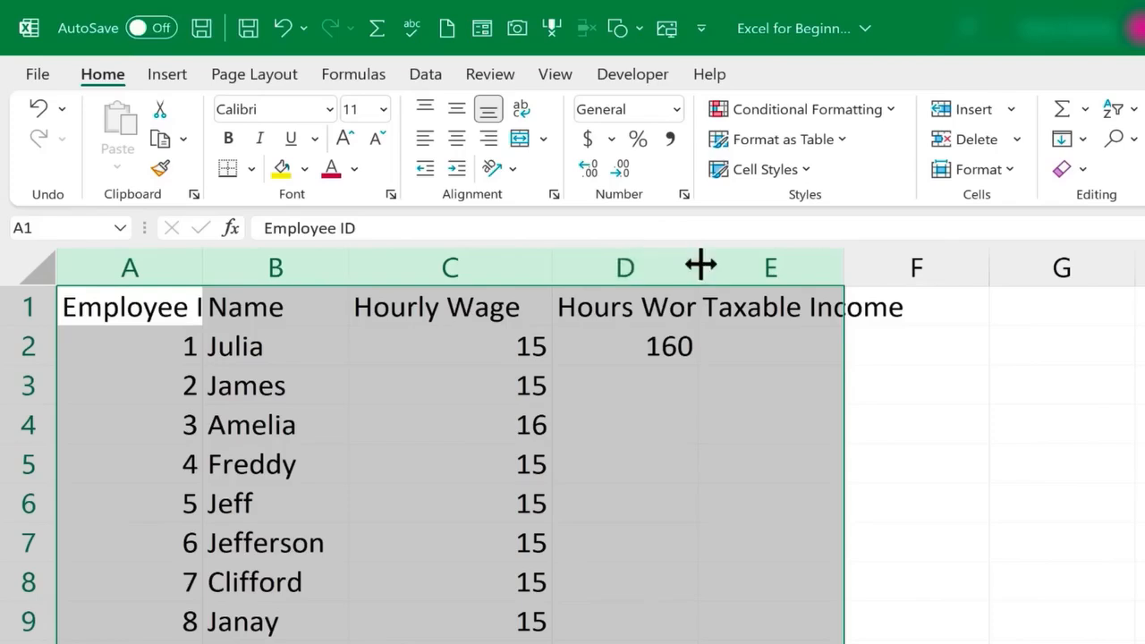
double_click(349, 261)
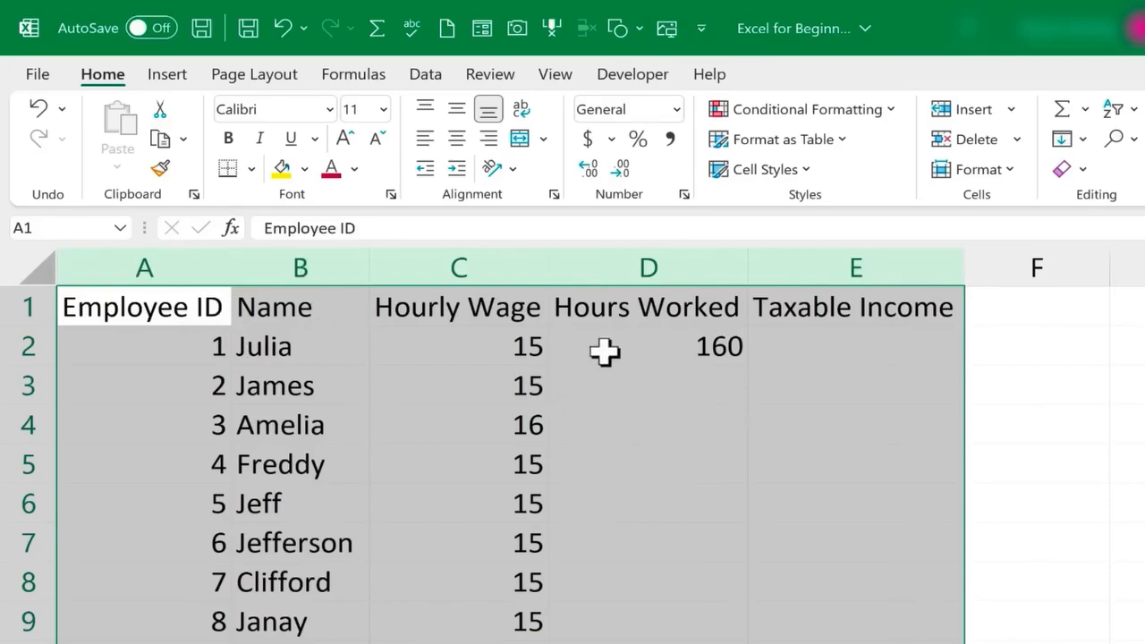
click(634, 402)
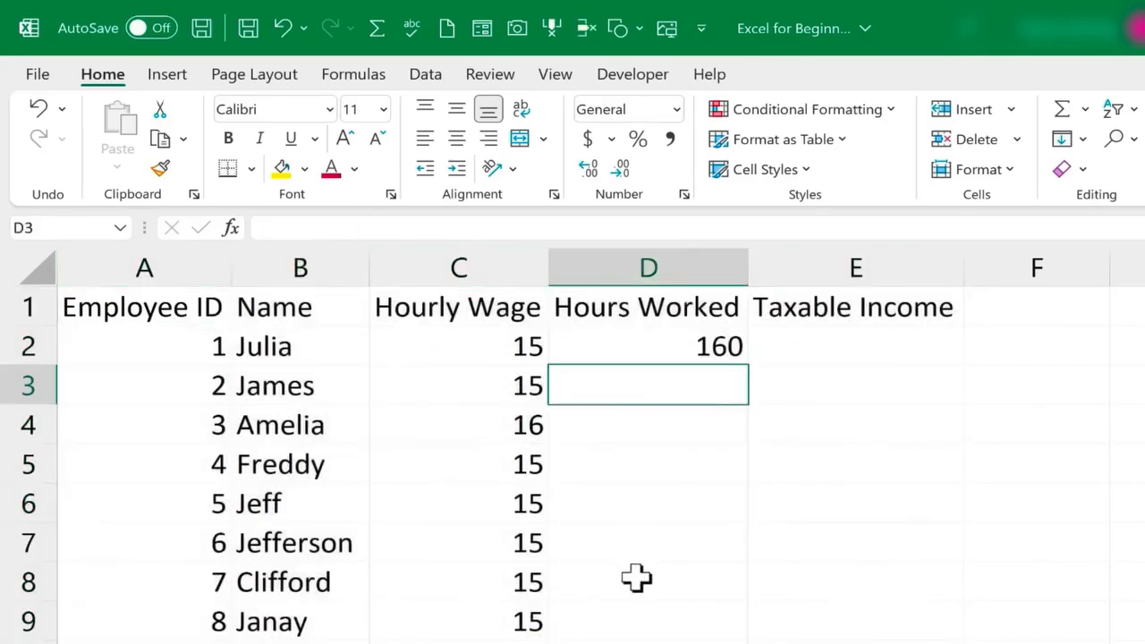
Replace every 15 on Sheet1 with 15.5 in one go using Find and Replace
click(522, 467)
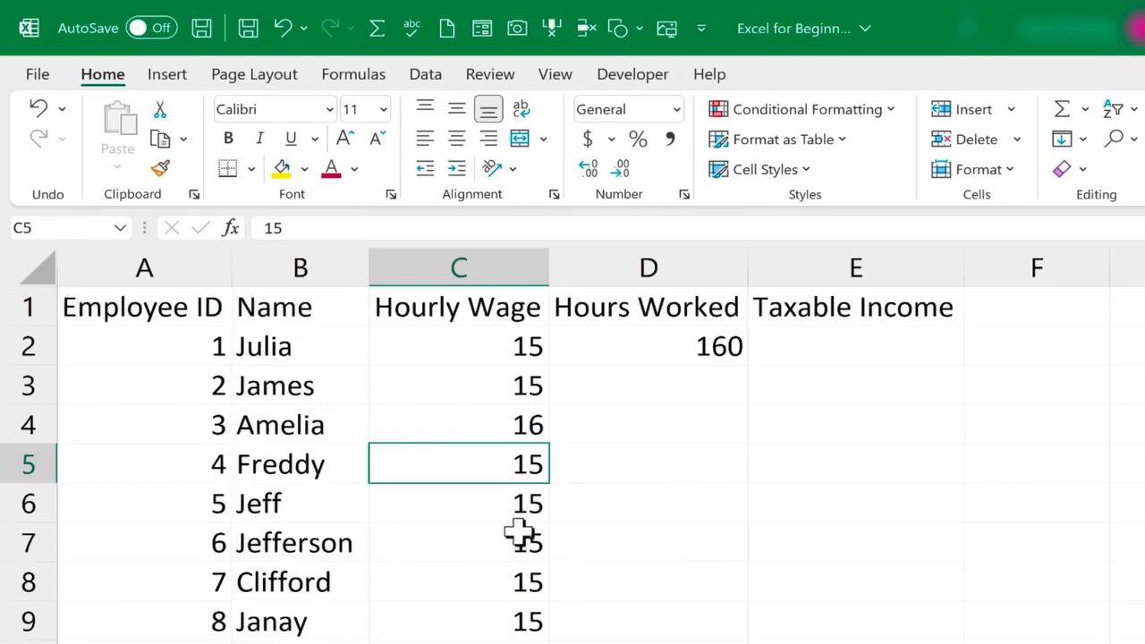
scroll(486, 417, down, 4)
click(439, 388)
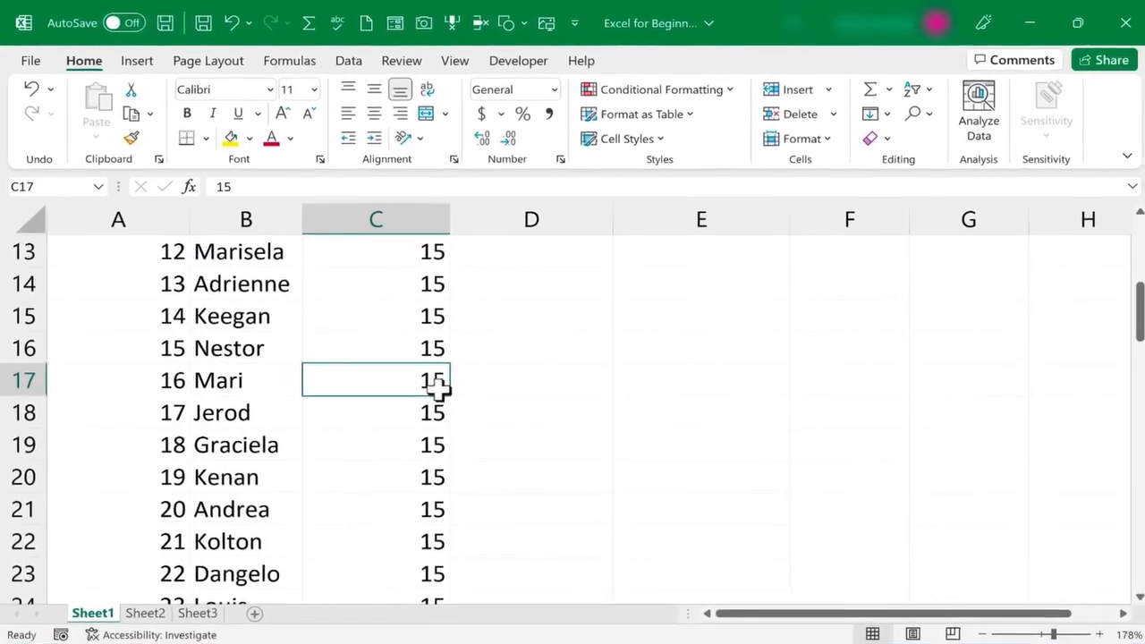
scroll(443, 389, up, 3)
scroll(443, 391, up, 1)
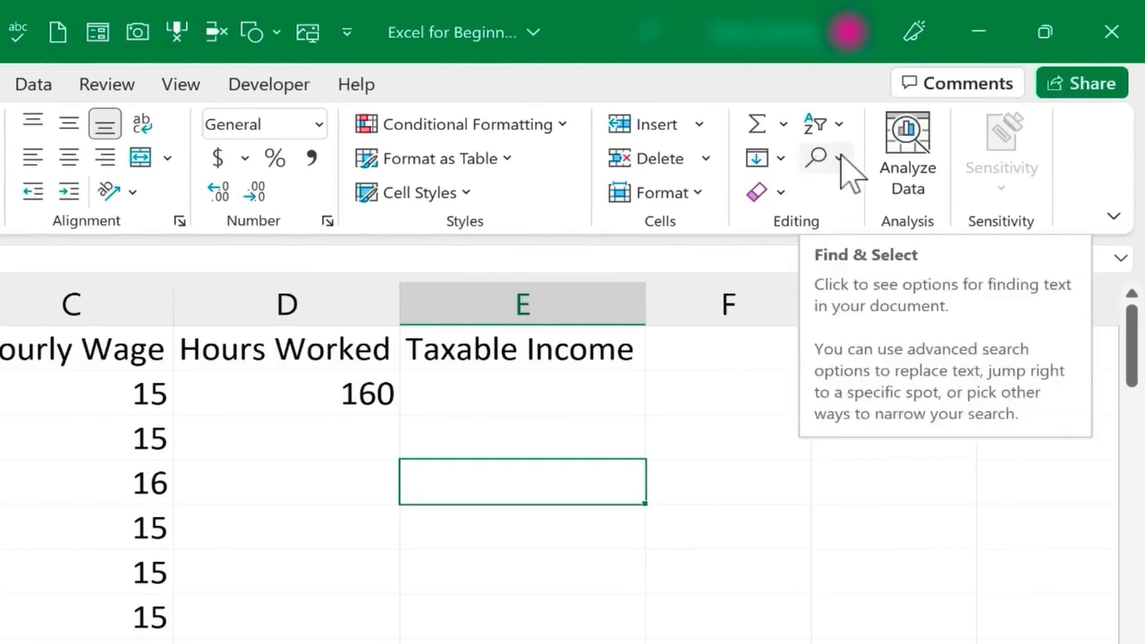
click(840, 159)
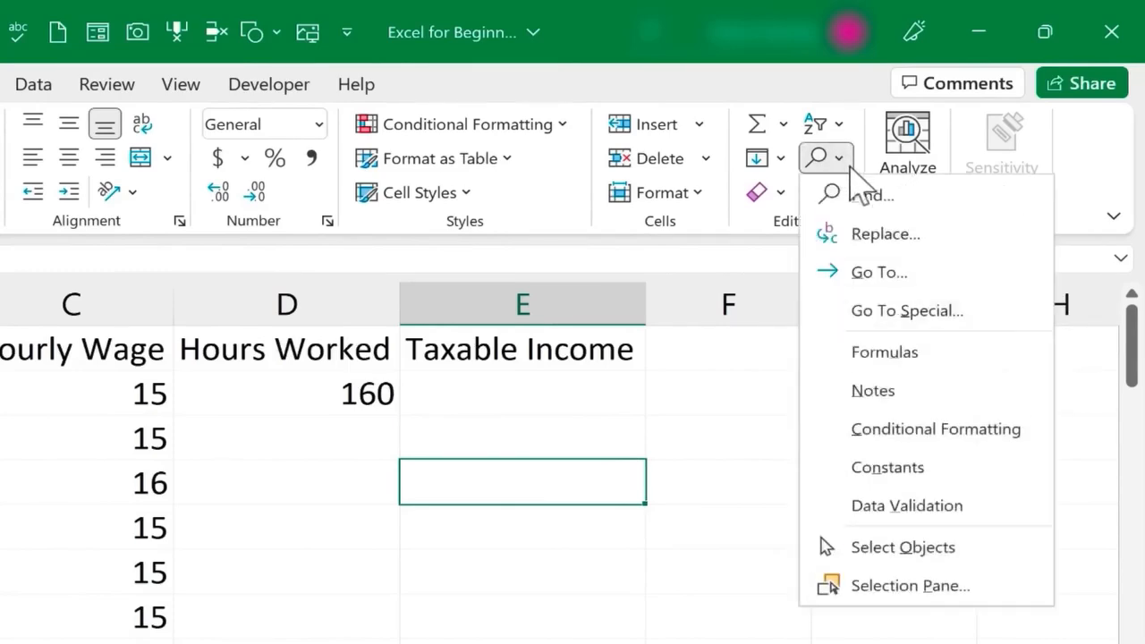
click(911, 238)
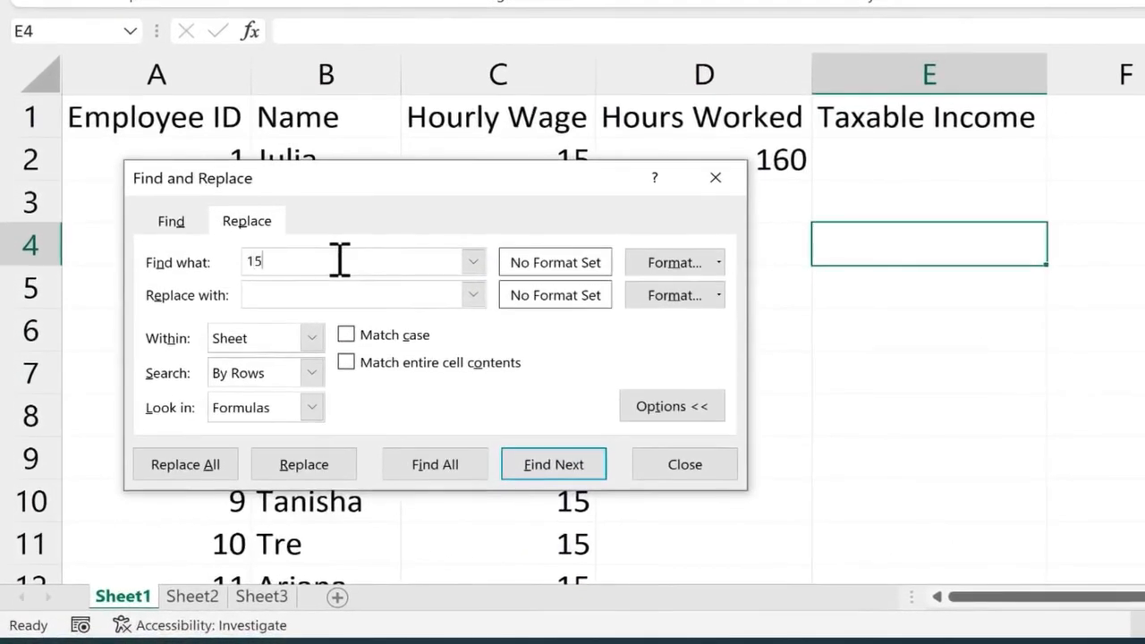
click(413, 298)
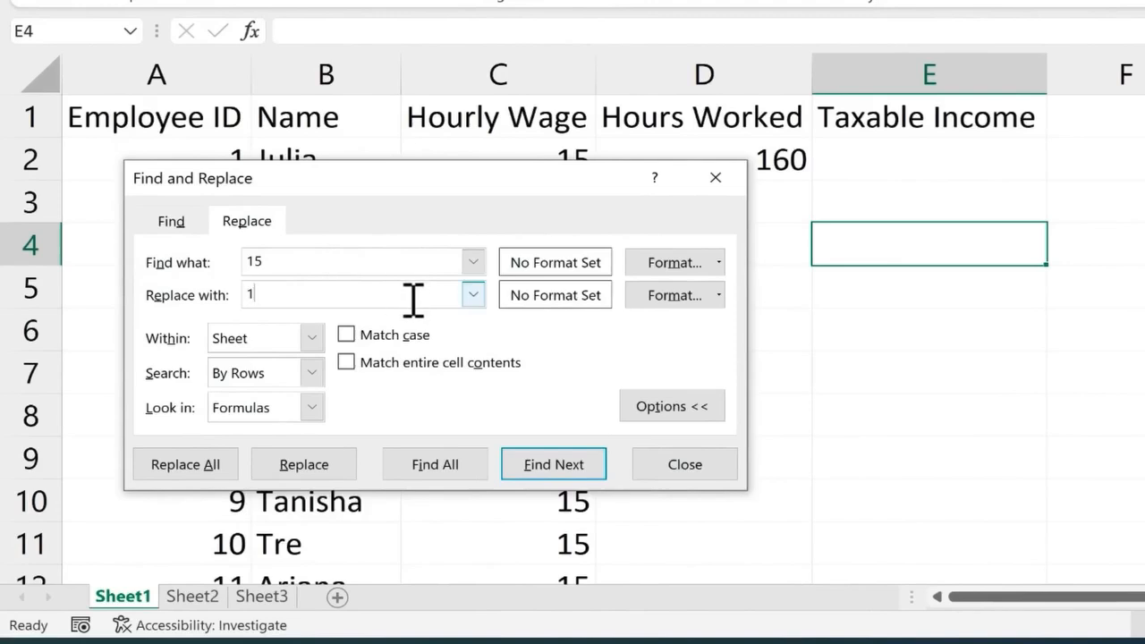
click(190, 466)
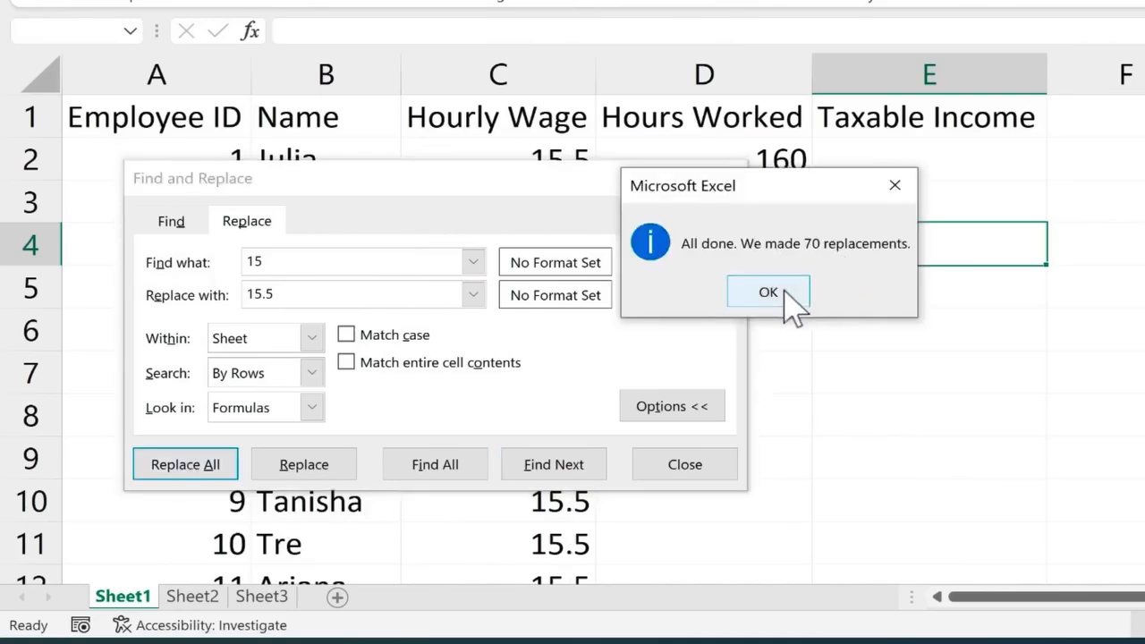
click(768, 293)
click(685, 464)
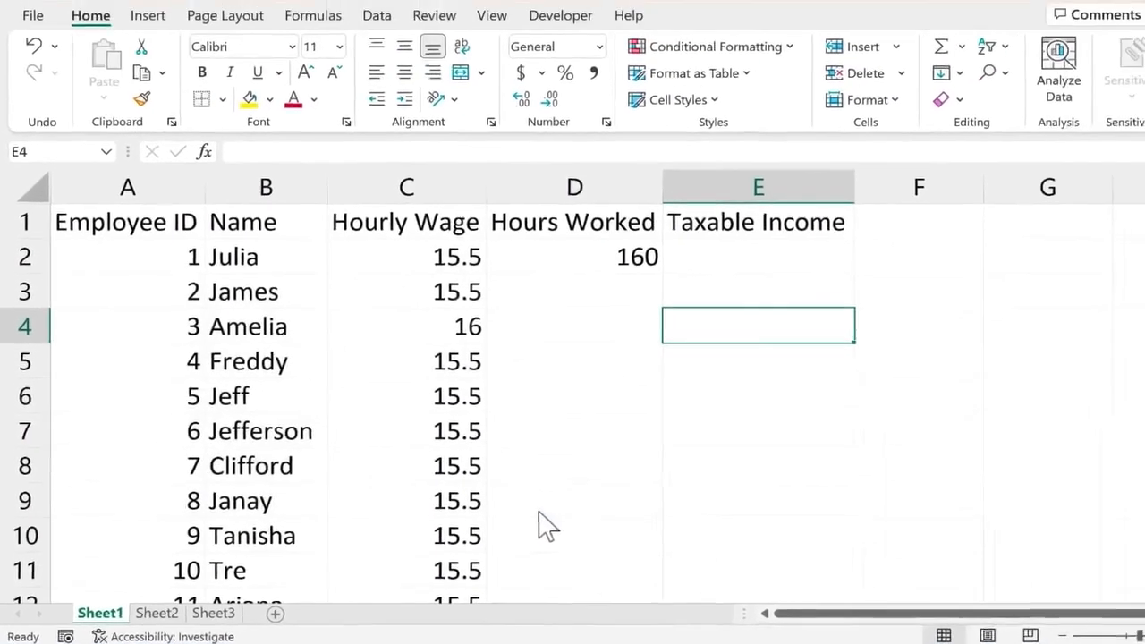
Correct the Employee ID in cell A16 to 15
scroll(425, 328, down, 11)
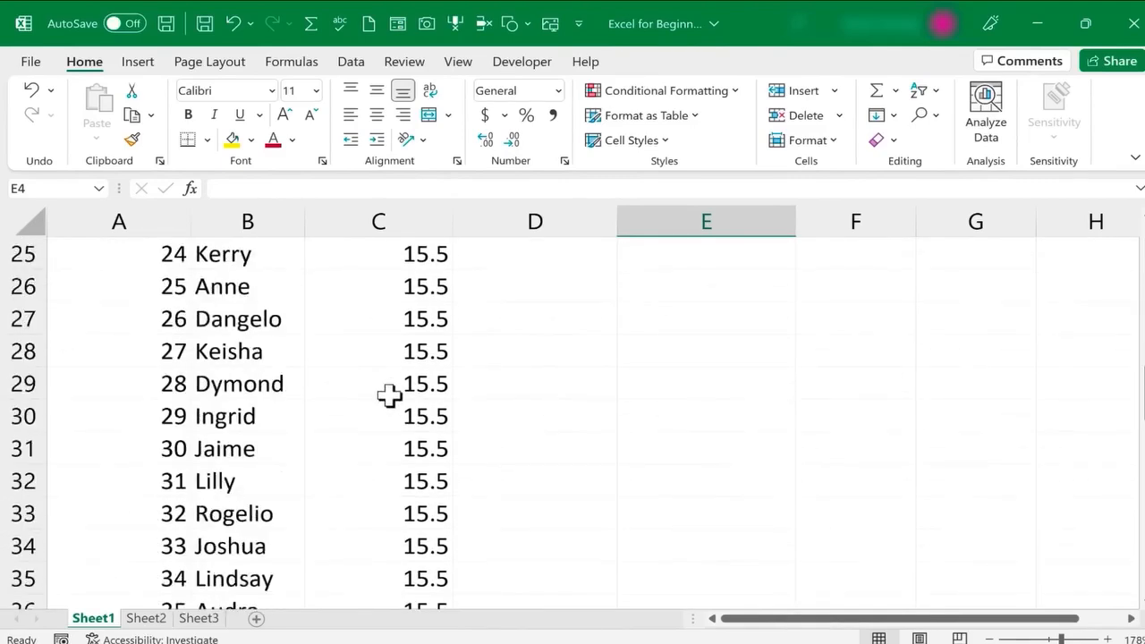
scroll(387, 398, down, 3)
scroll(386, 399, up, 11)
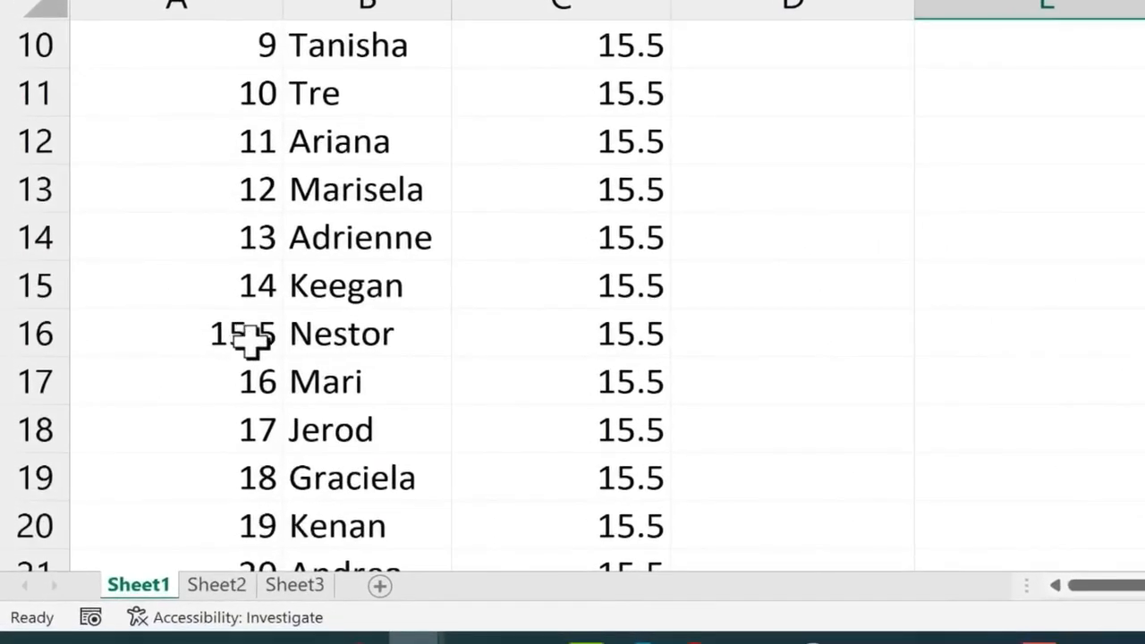
click(250, 339)
text(15)
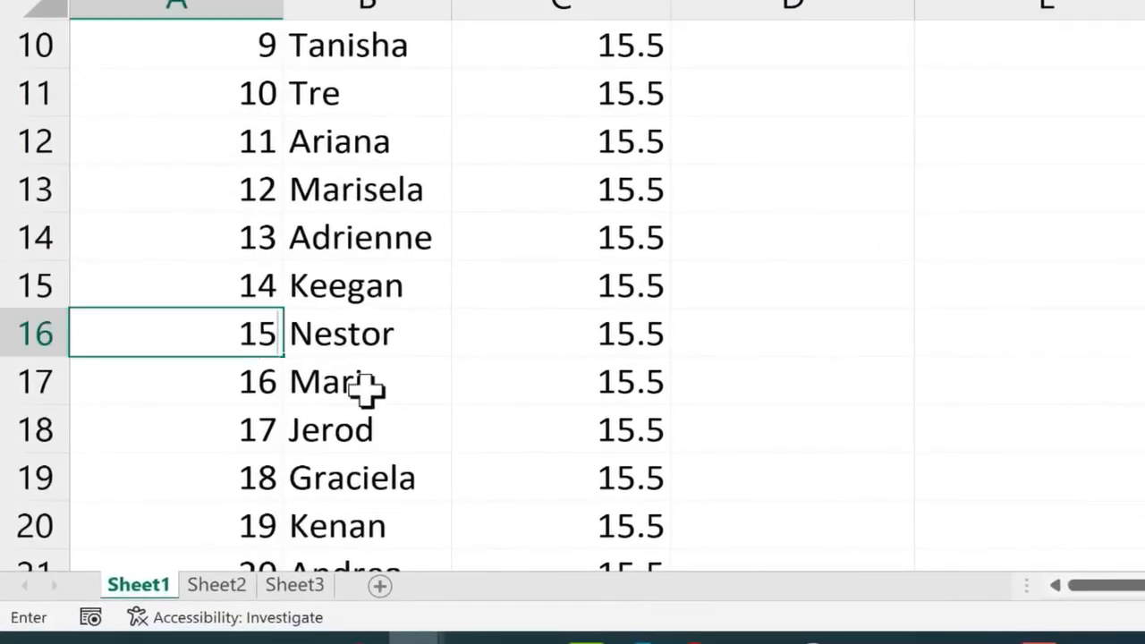
key(Return)
scroll(908, 281, up, 3)
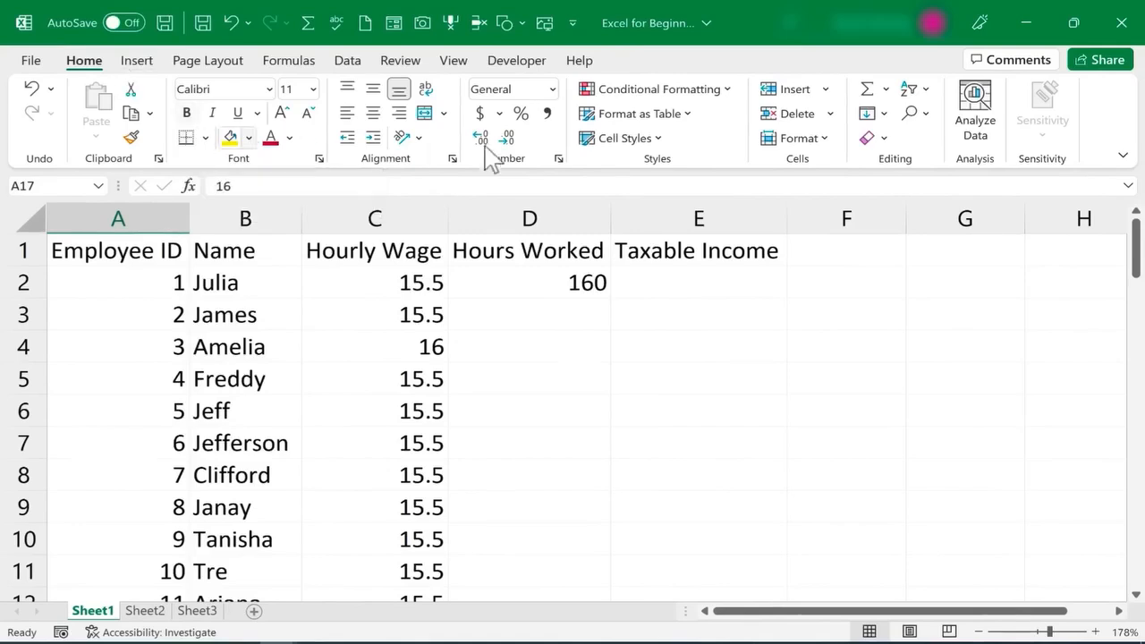
click(913, 113)
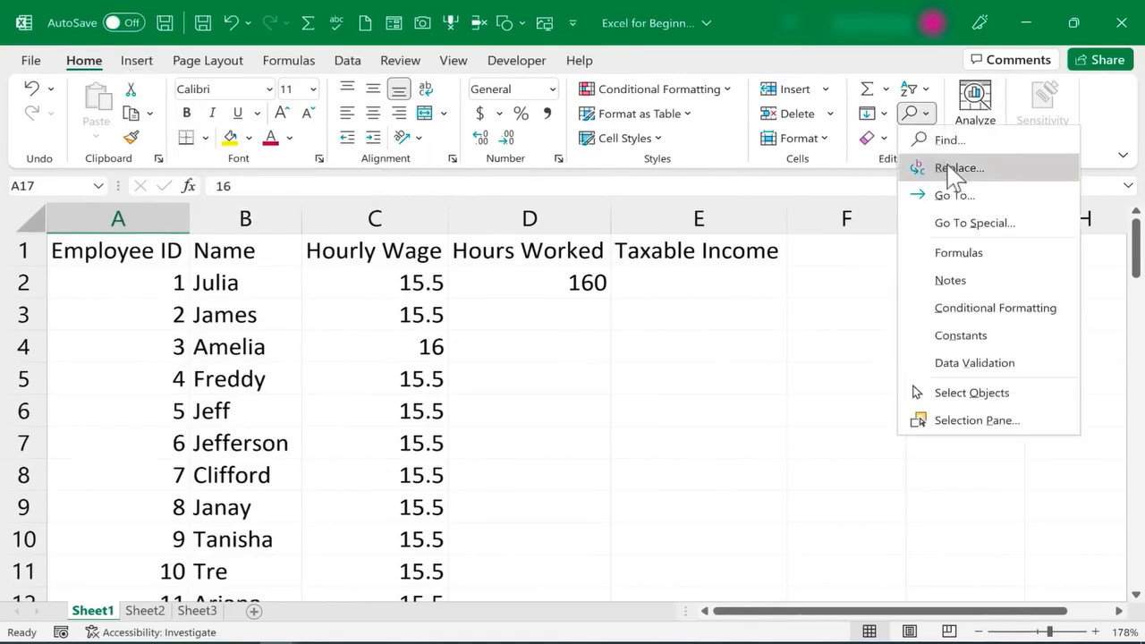
click(488, 419)
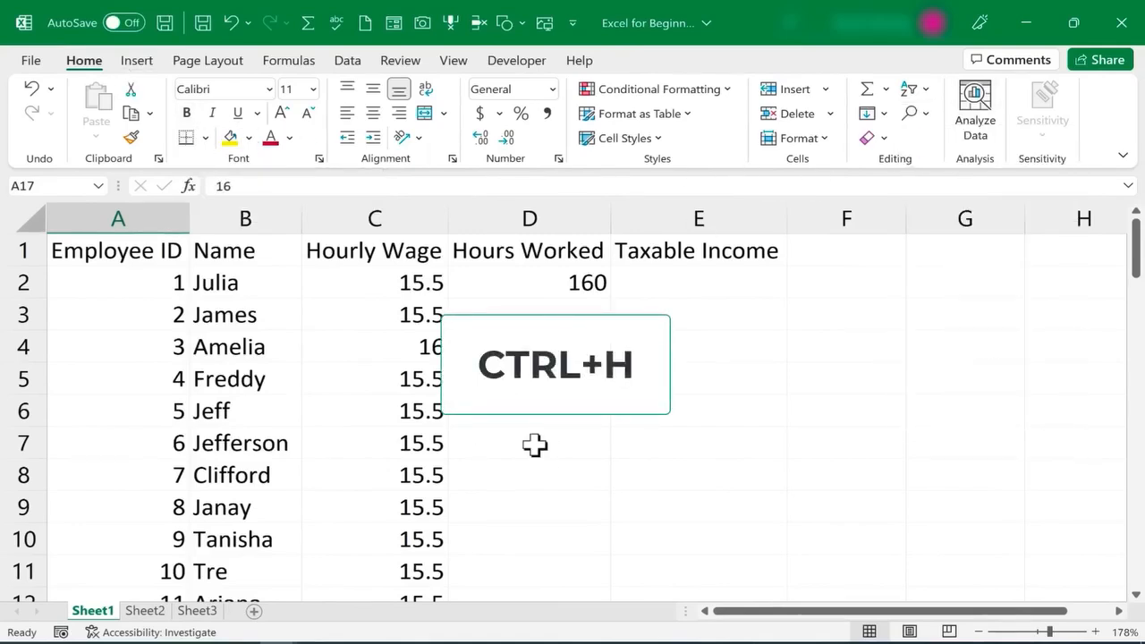
key(ctrl+h)
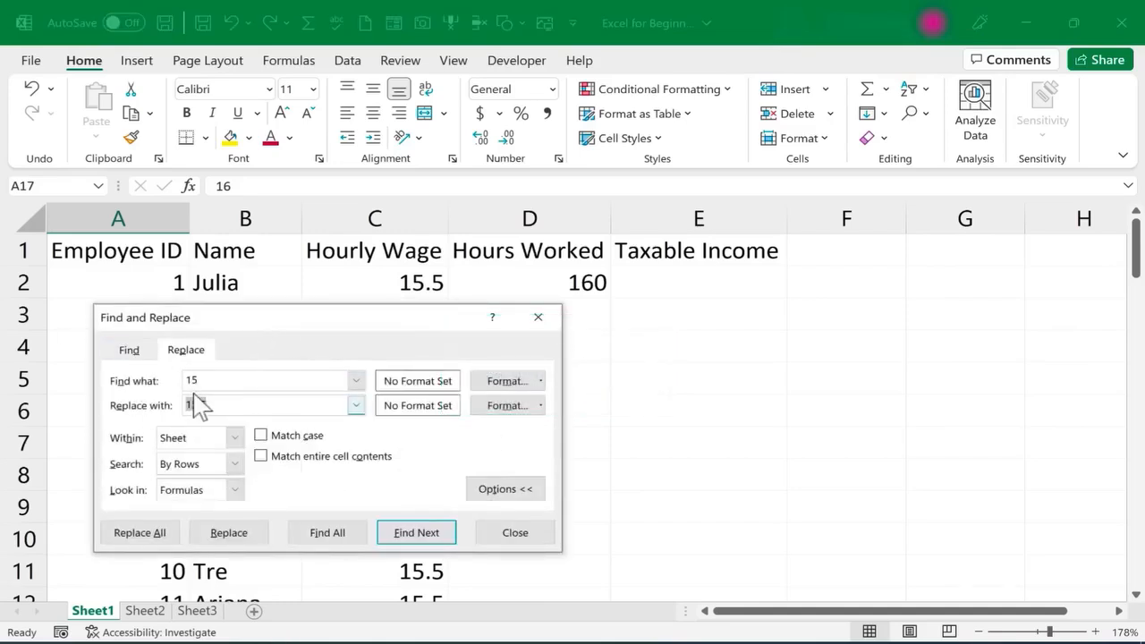
click(516, 534)
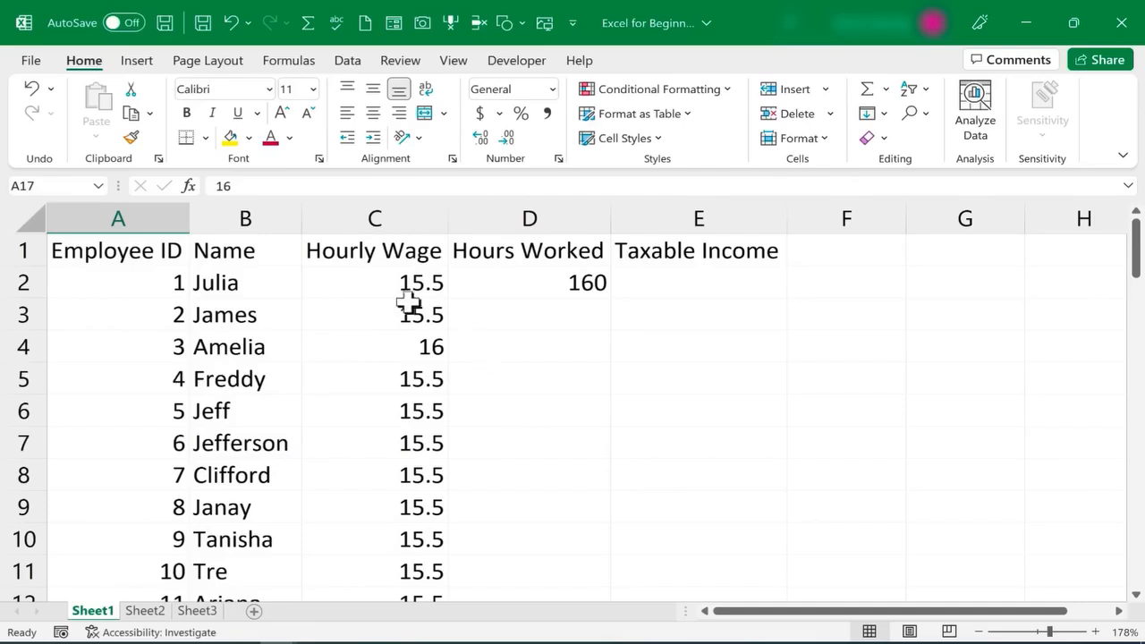
Open the AutoCorrect settings from the proofing options and look through the list of automatic text replacements
click(30, 61)
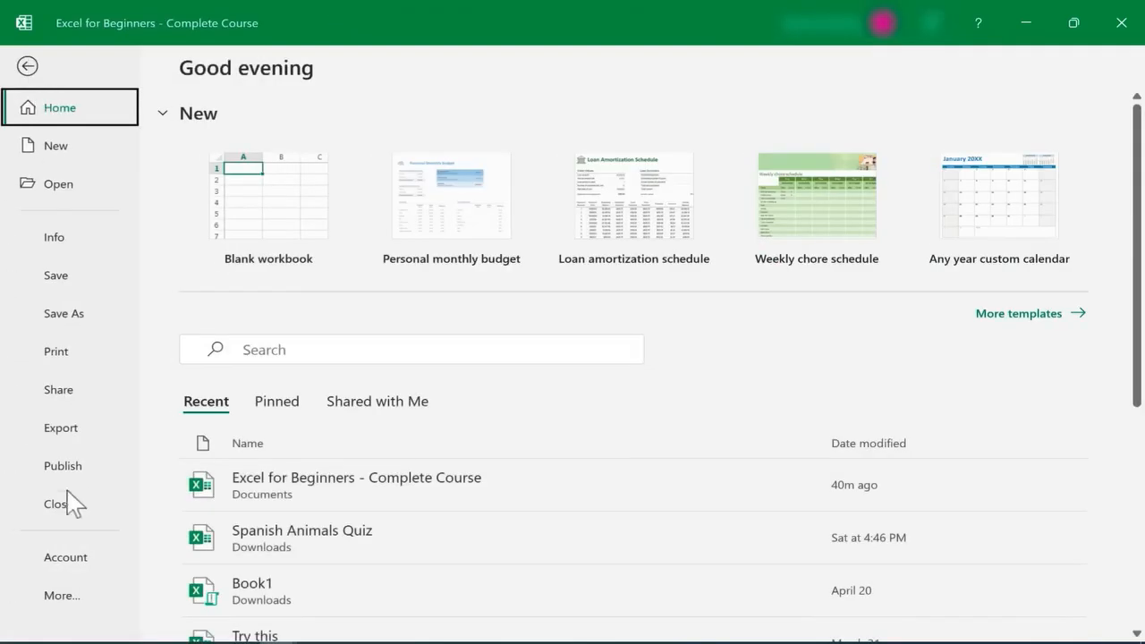
click(59, 597)
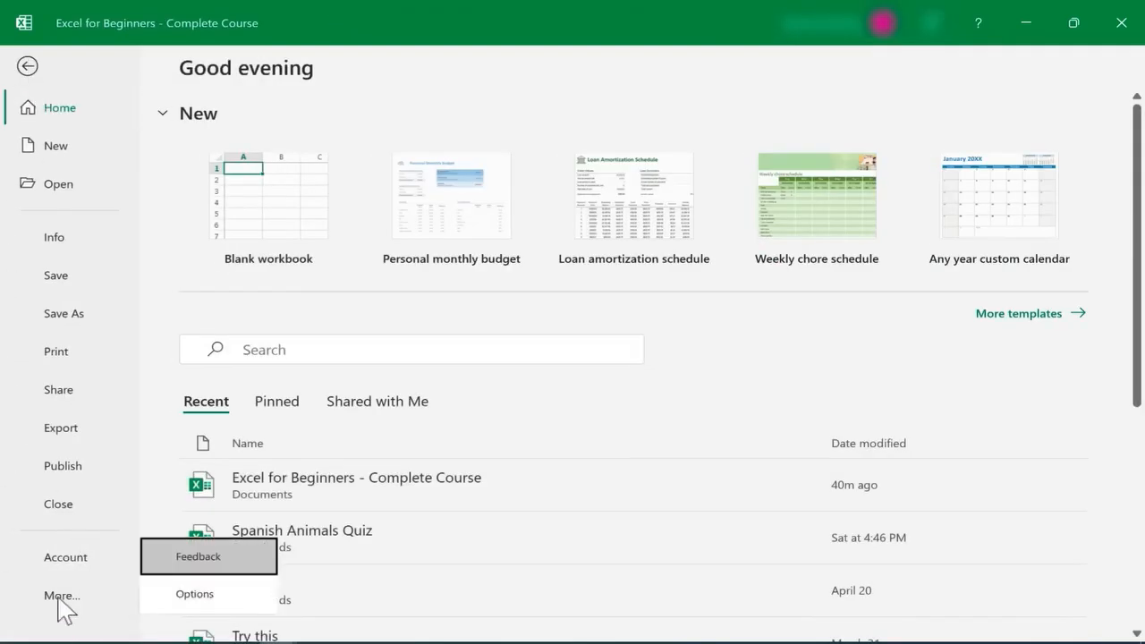
click(200, 596)
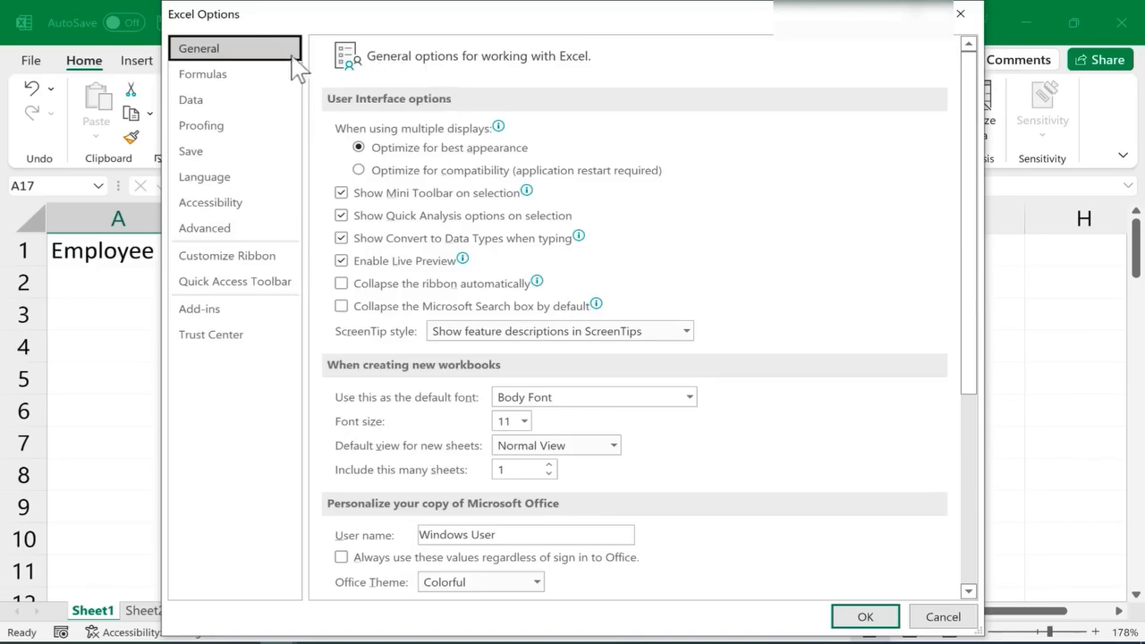
click(215, 128)
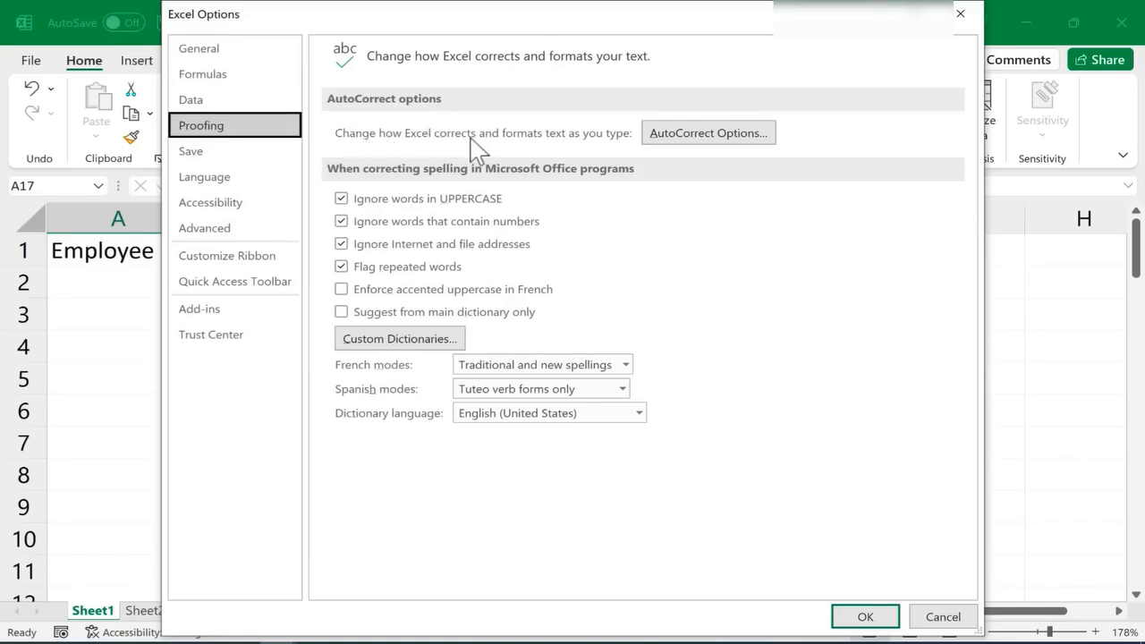
click(747, 151)
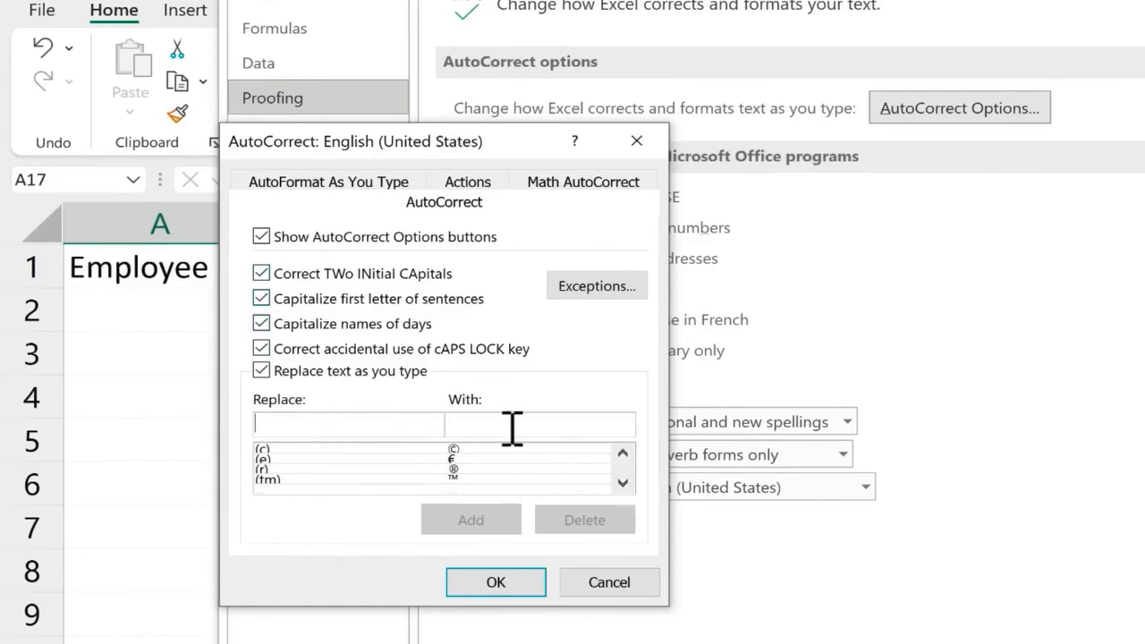
click(622, 483)
scroll(626, 490, down, 10)
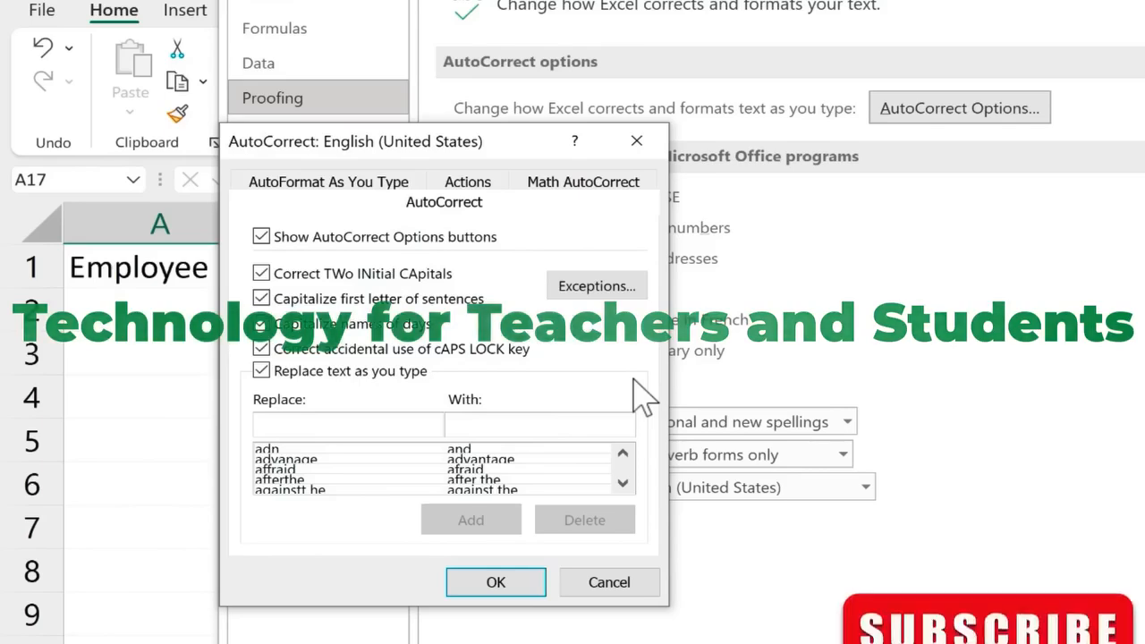
Add an AutoCorrect entry that replaces t4tas with Technology for Teachers and Students, and save the options
text(t4tas)
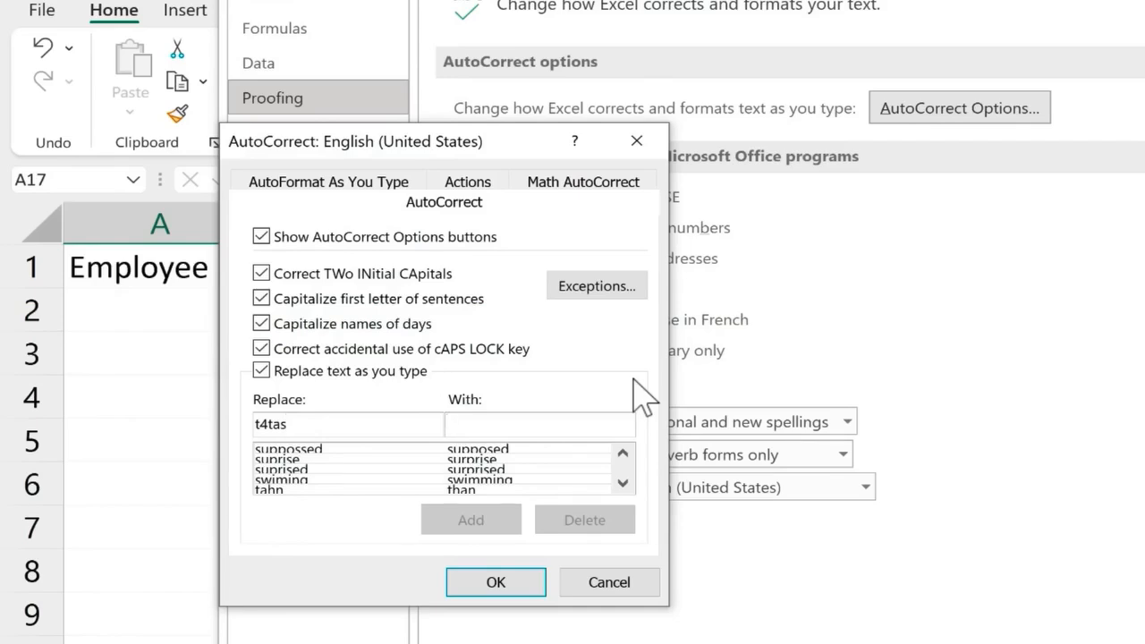
text(T)
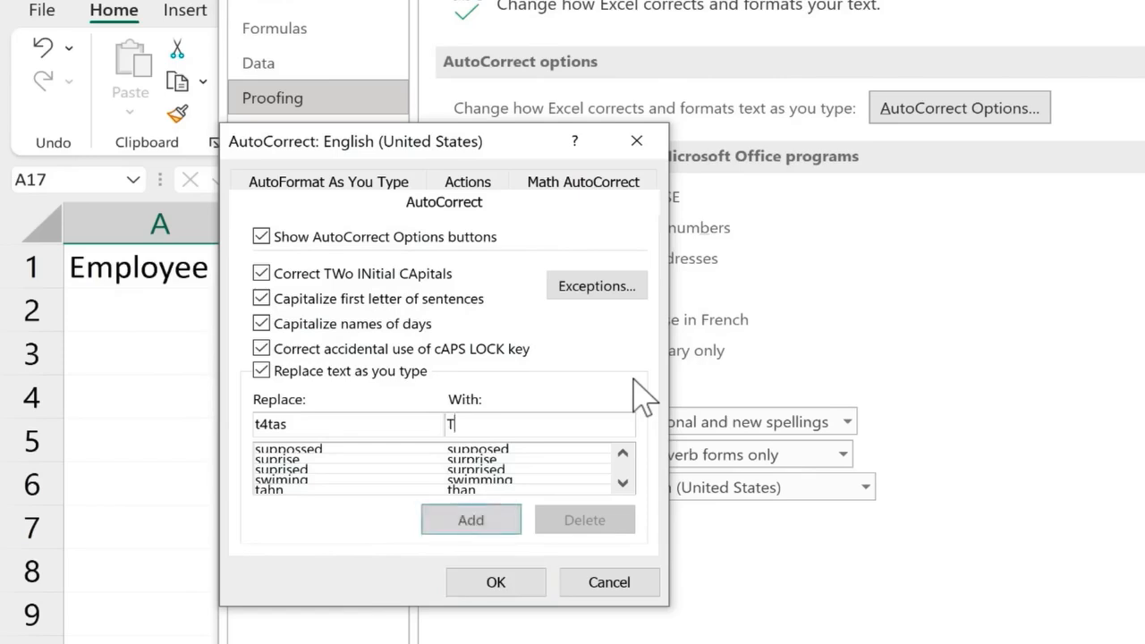
text(echnology for Teachers and Students)
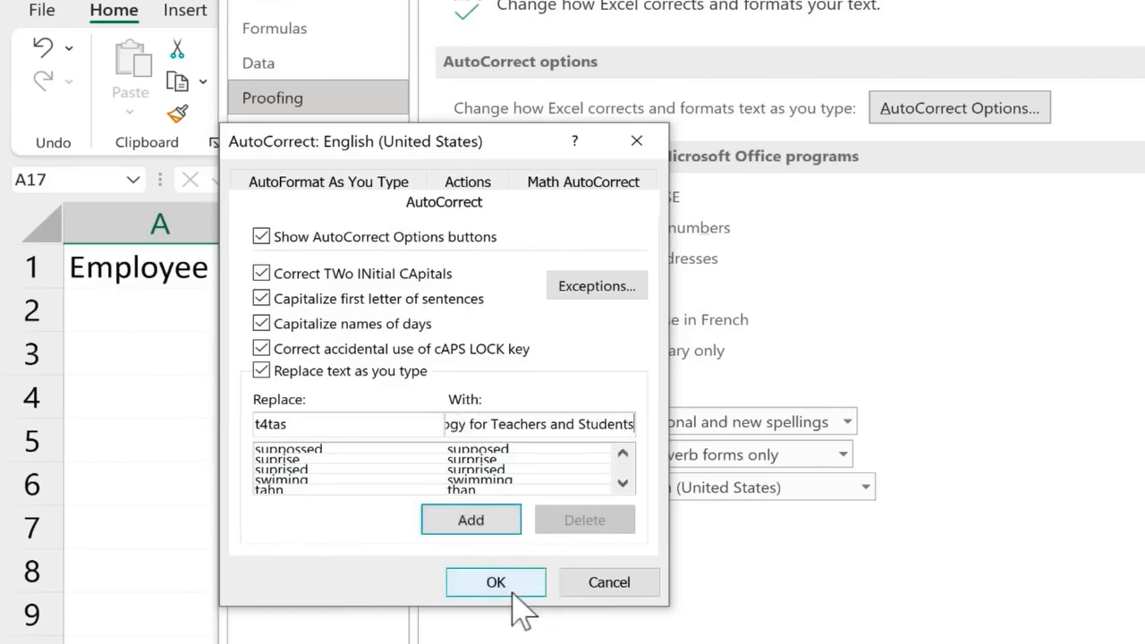
click(487, 522)
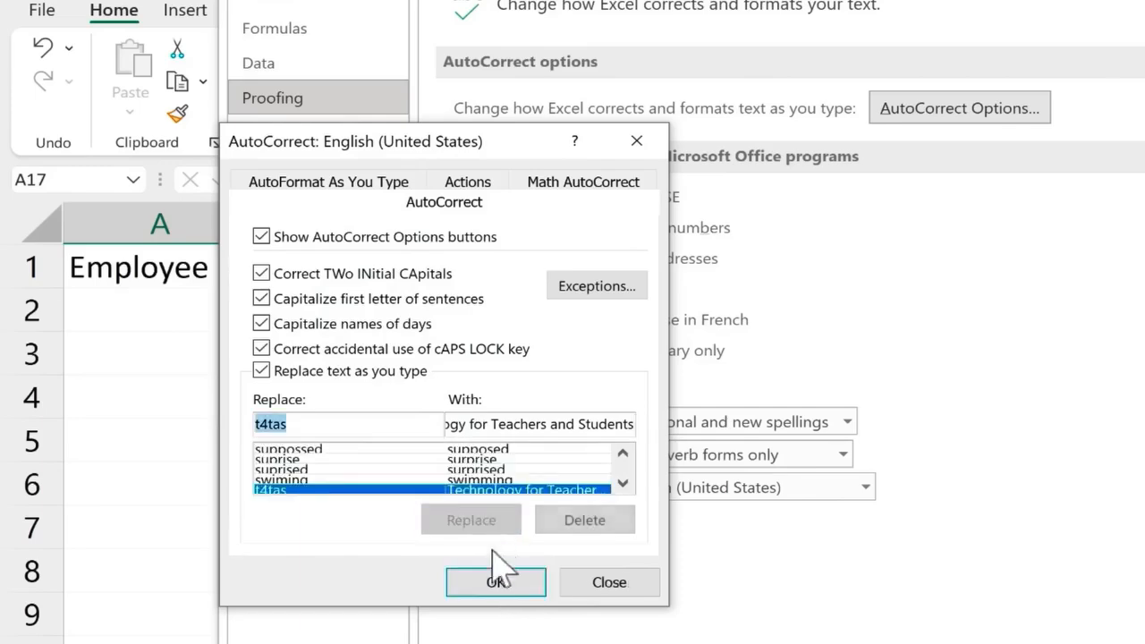
click(496, 582)
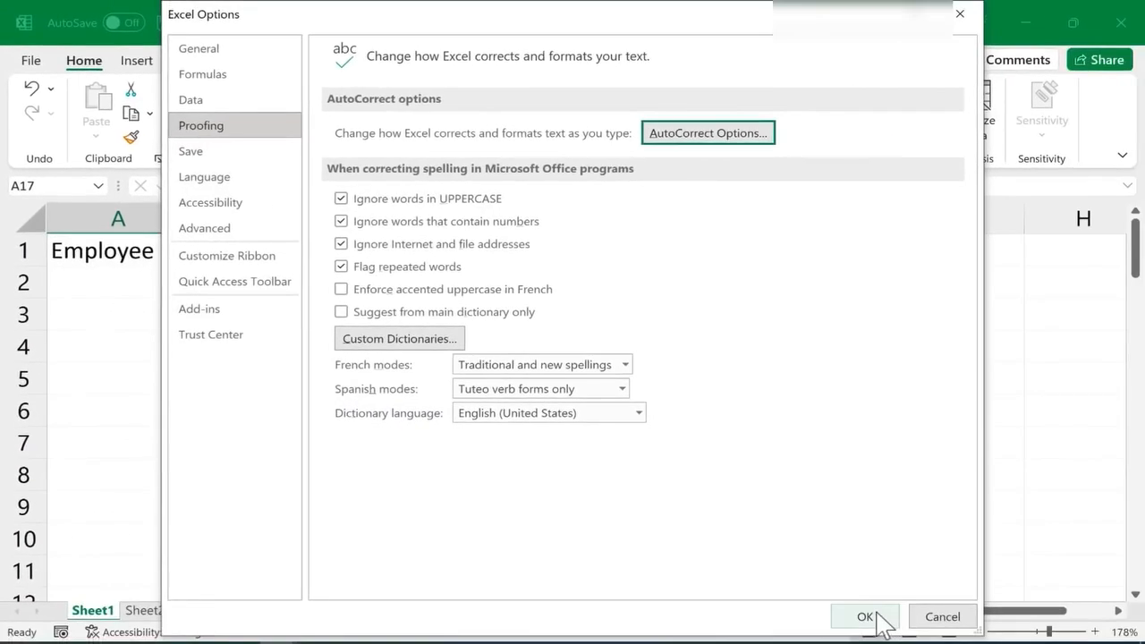
click(859, 614)
Test the AutoCorrect entry by entering t4tas in cell E3, and undo that entry
click(662, 320)
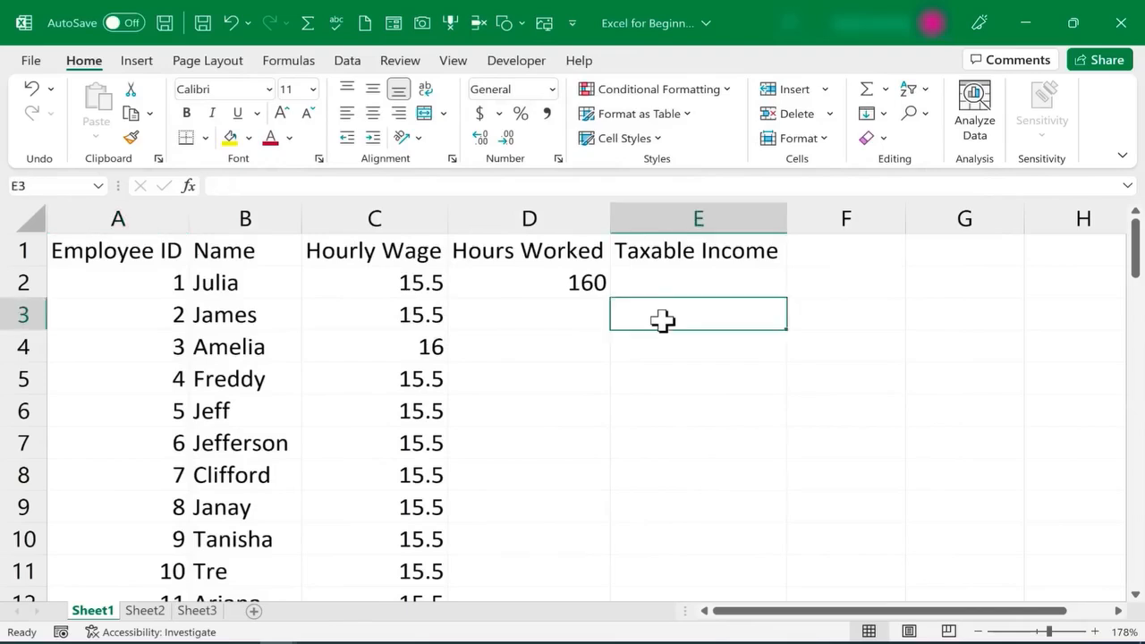
text(t4t)
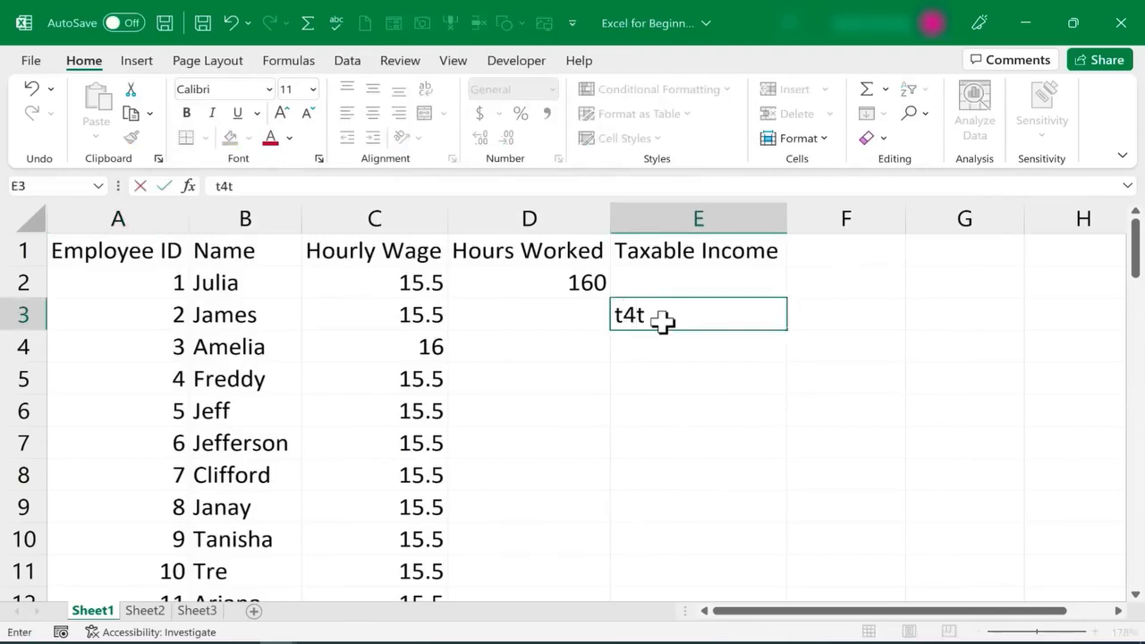
text(as)
key(Return)
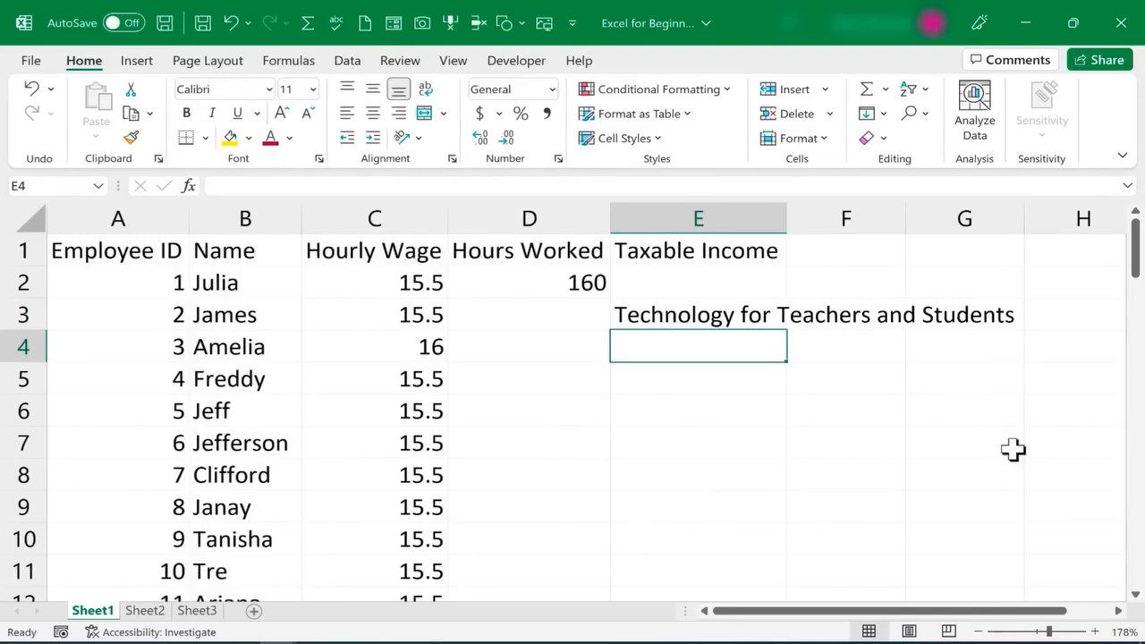
key(ctrl+z)
click(808, 420)
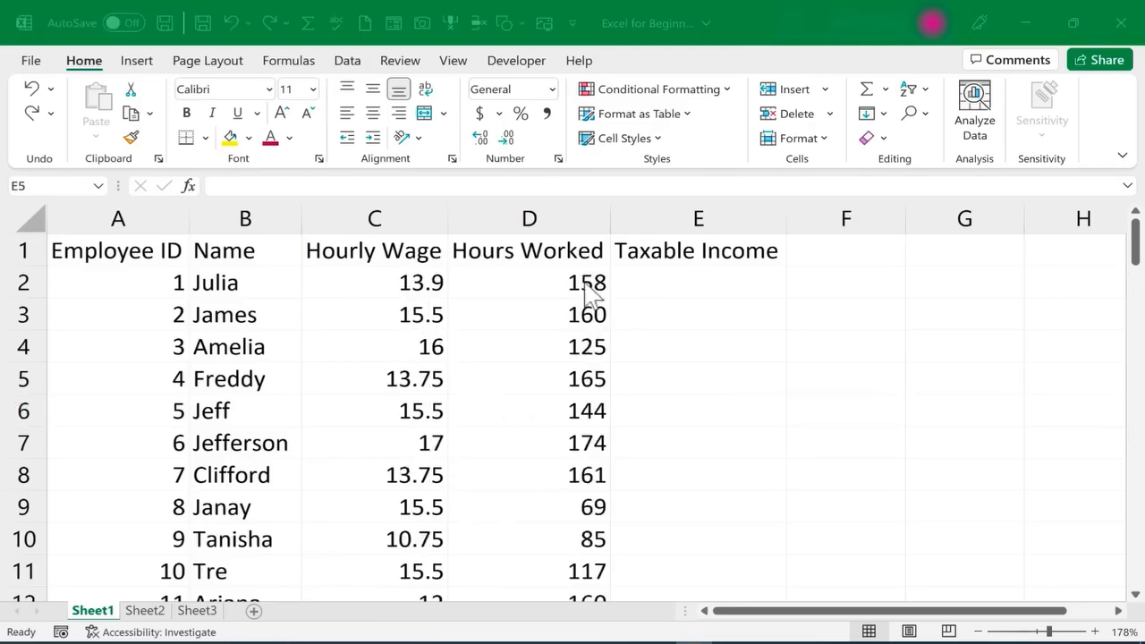
Try copying the hourly wage from cell C4 to cell E6, and undo the paste
scroll(605, 384, down, 5)
scroll(573, 388, up, 5)
click(401, 346)
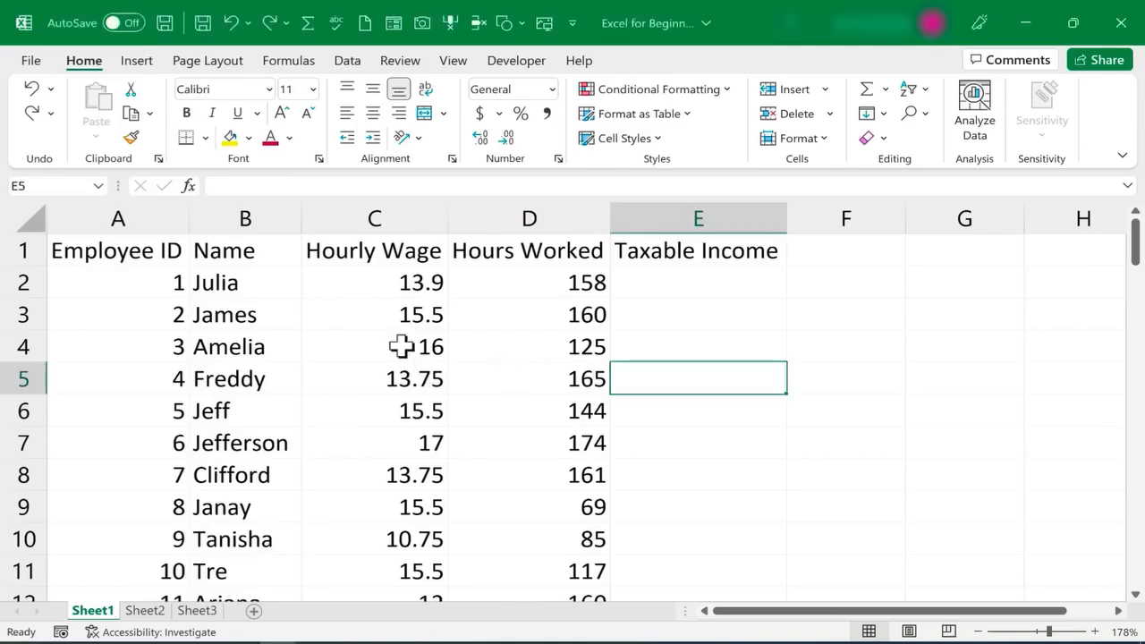
click(402, 346)
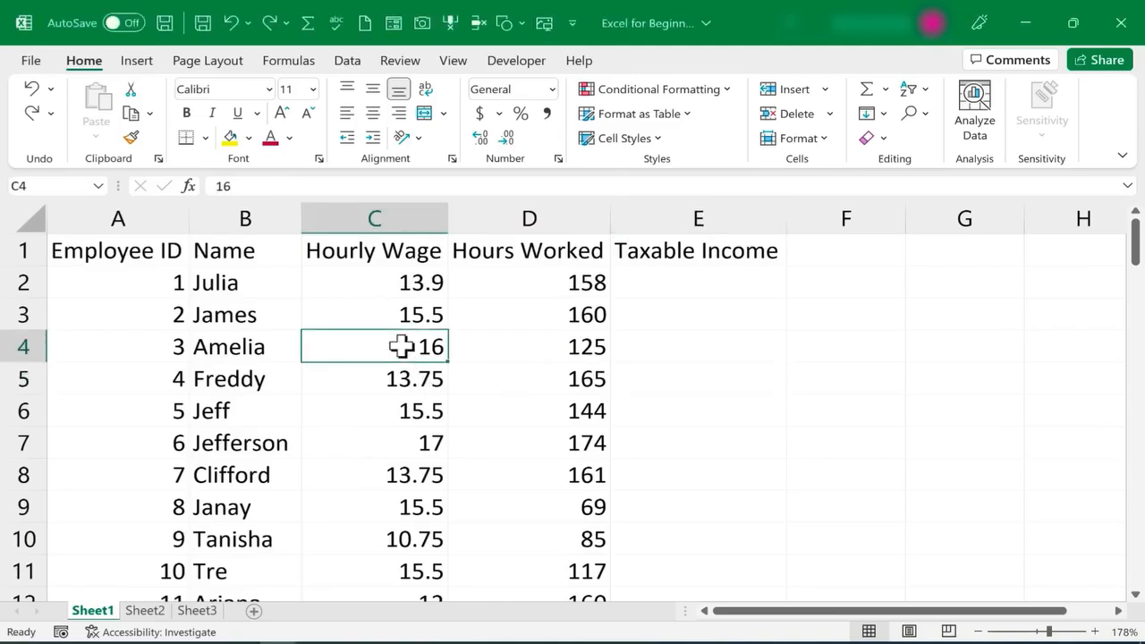
key(ctrl+c)
click(663, 417)
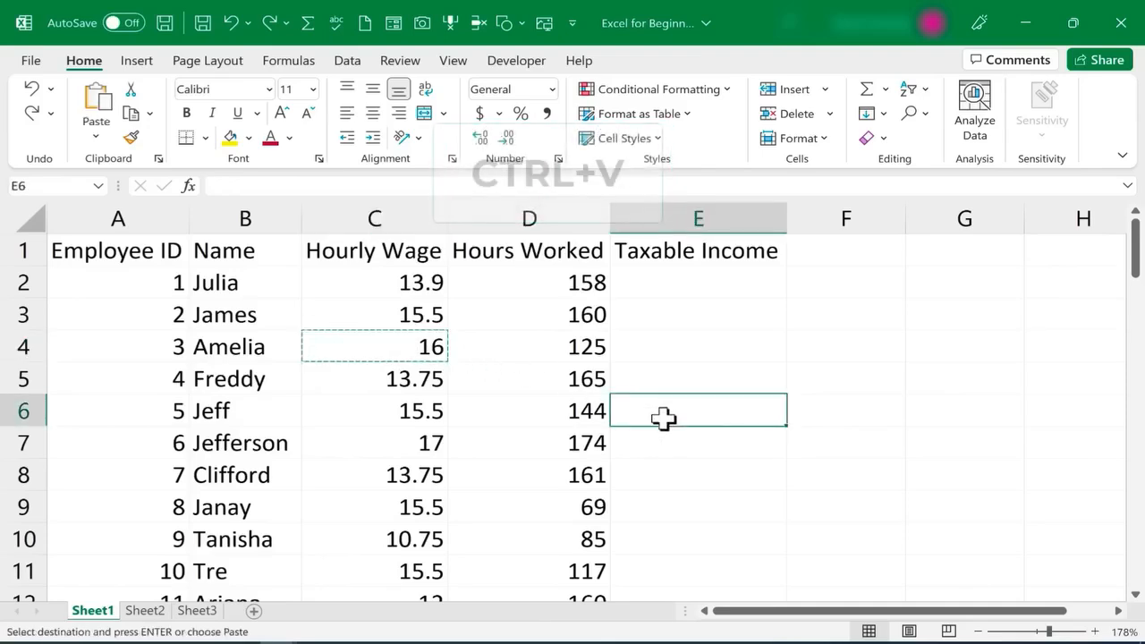
key(ctrl+v)
key(ctrl+z)
Try cutting the hourly wage from cell C5 and pasting it into cell E7, and undo the move
click(426, 383)
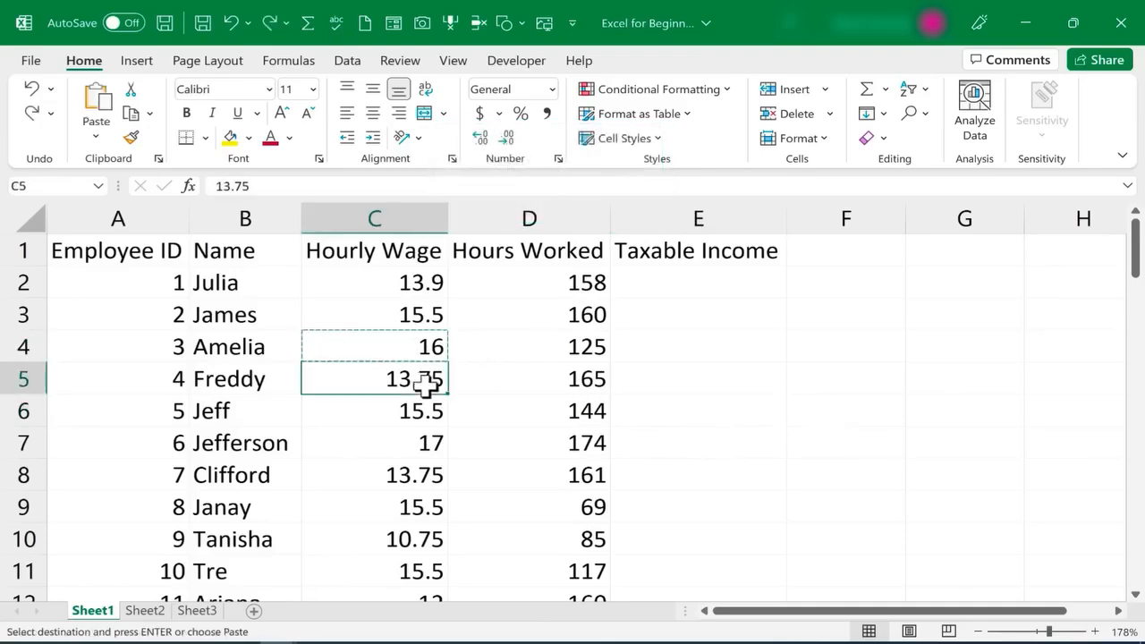
key(ctrl+x)
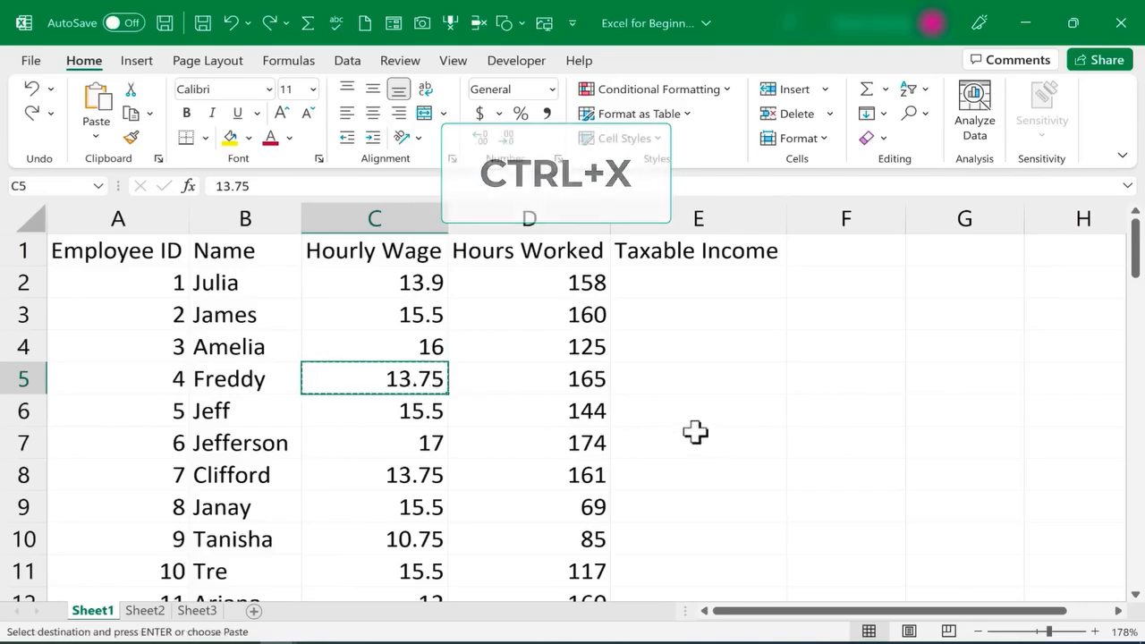
click(724, 436)
key(ctrl+v)
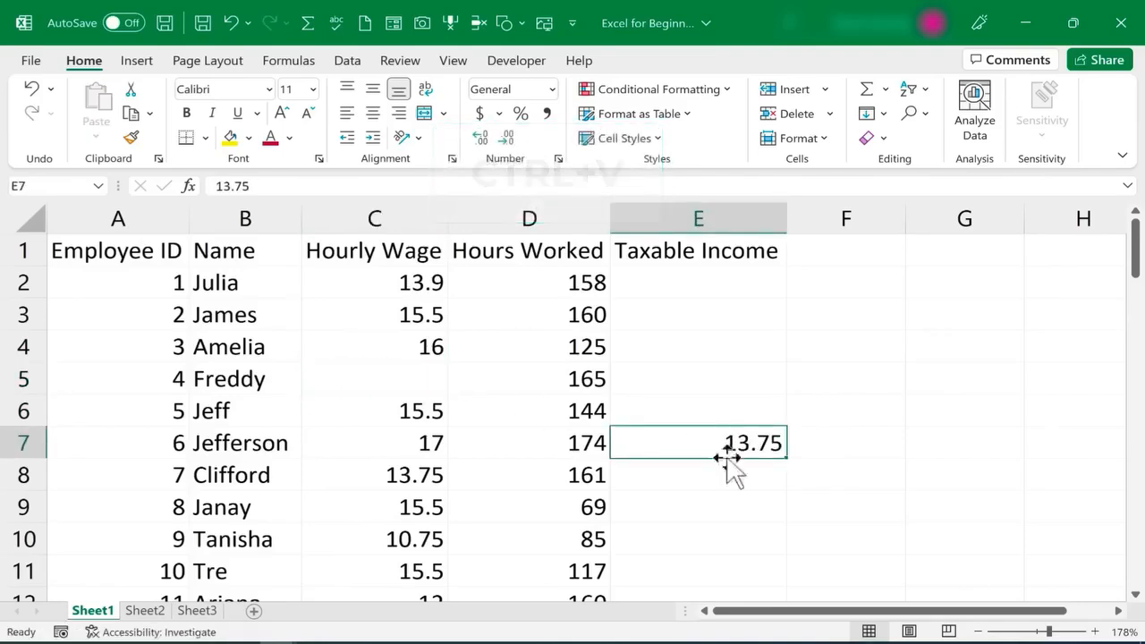
key(ctrl+z)
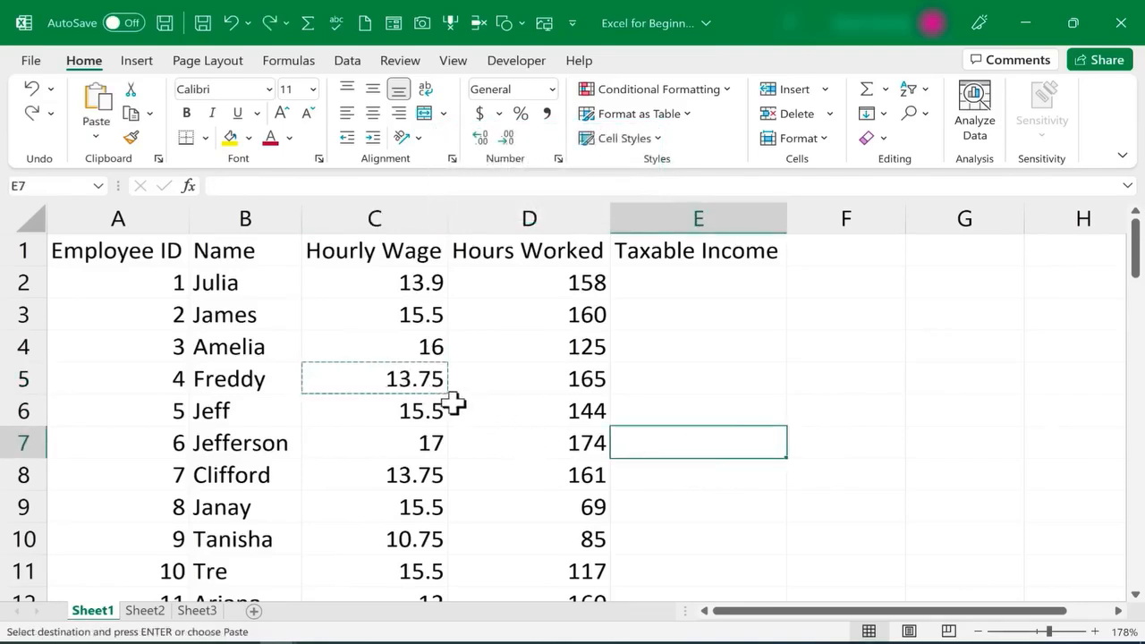
key(Escape)
click(714, 387)
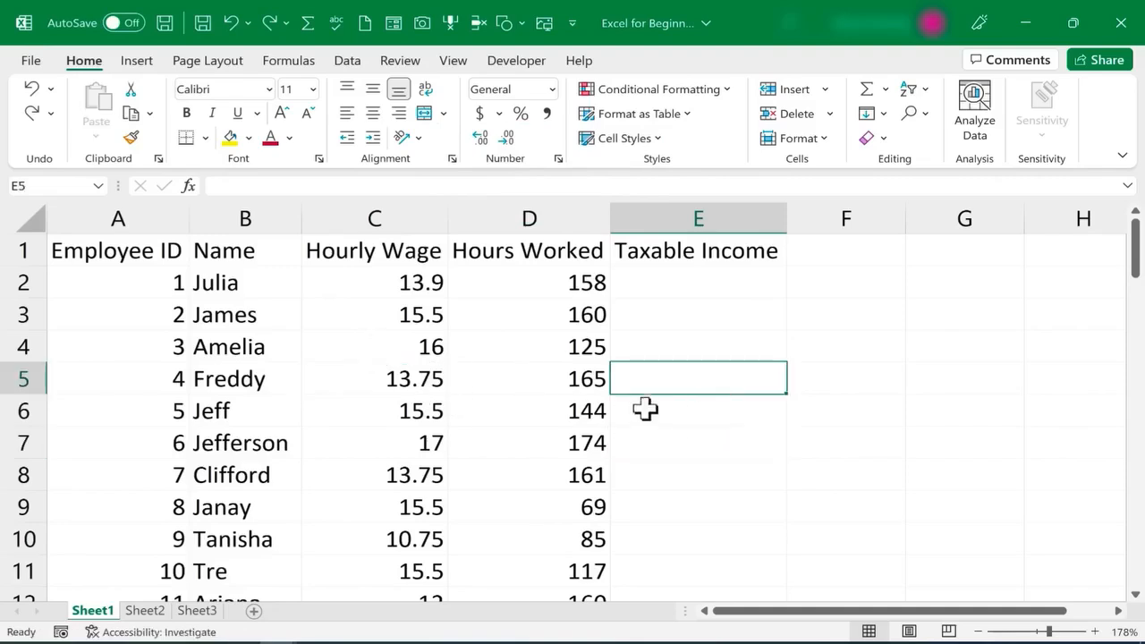
Try moving the hourly wage from cell C3 directly to cell F3, and undo the move
click(407, 313)
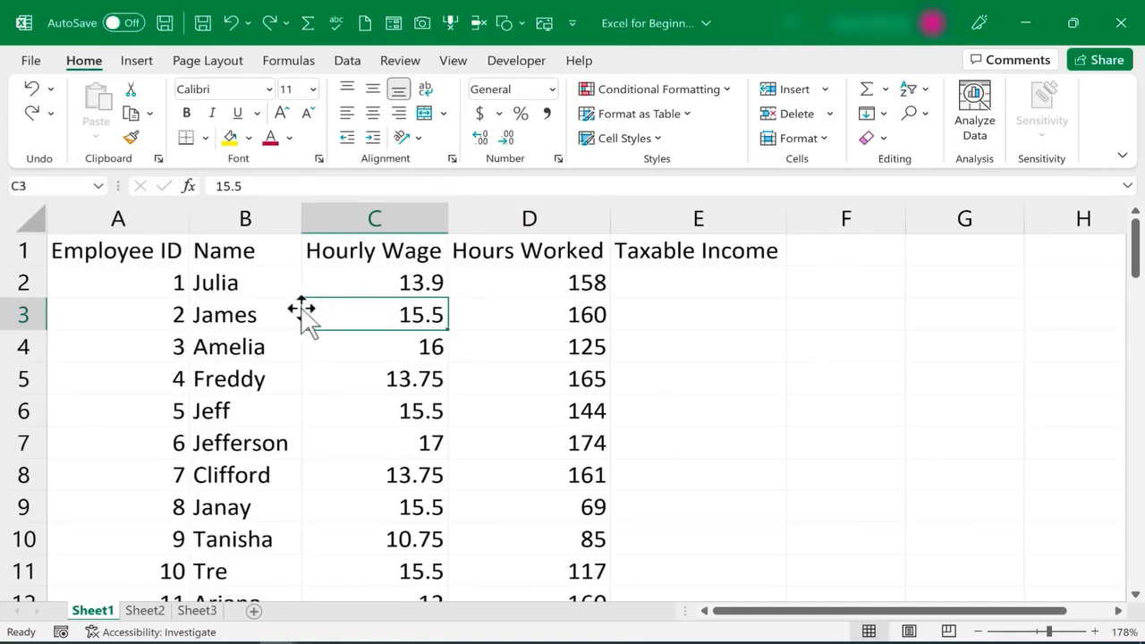
drag(302, 309, 865, 327)
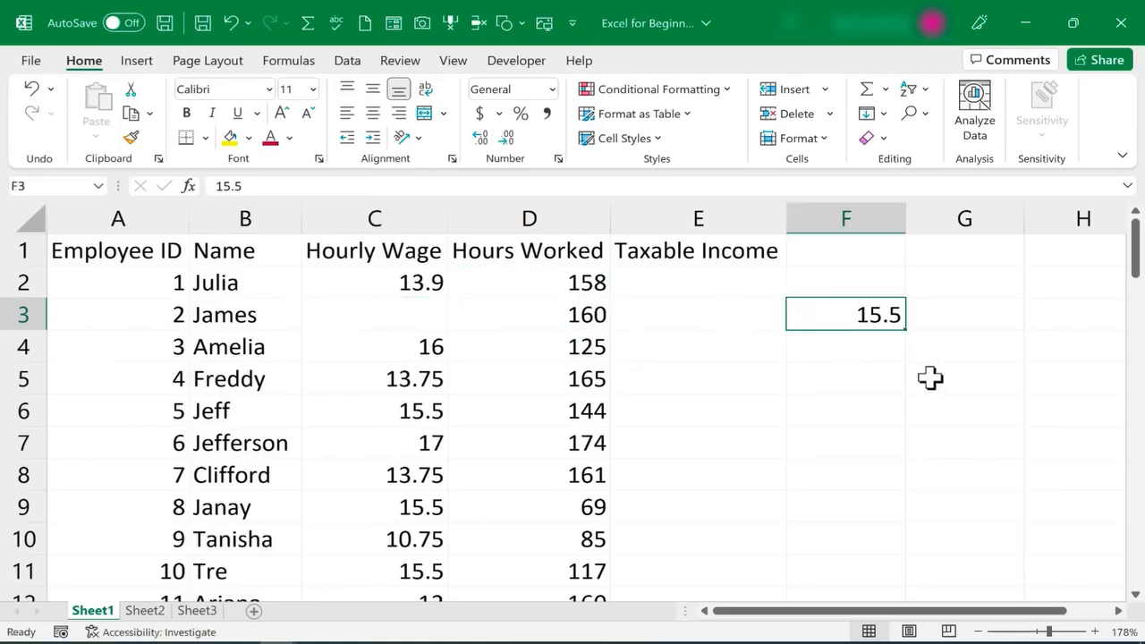
key(ctrl+z)
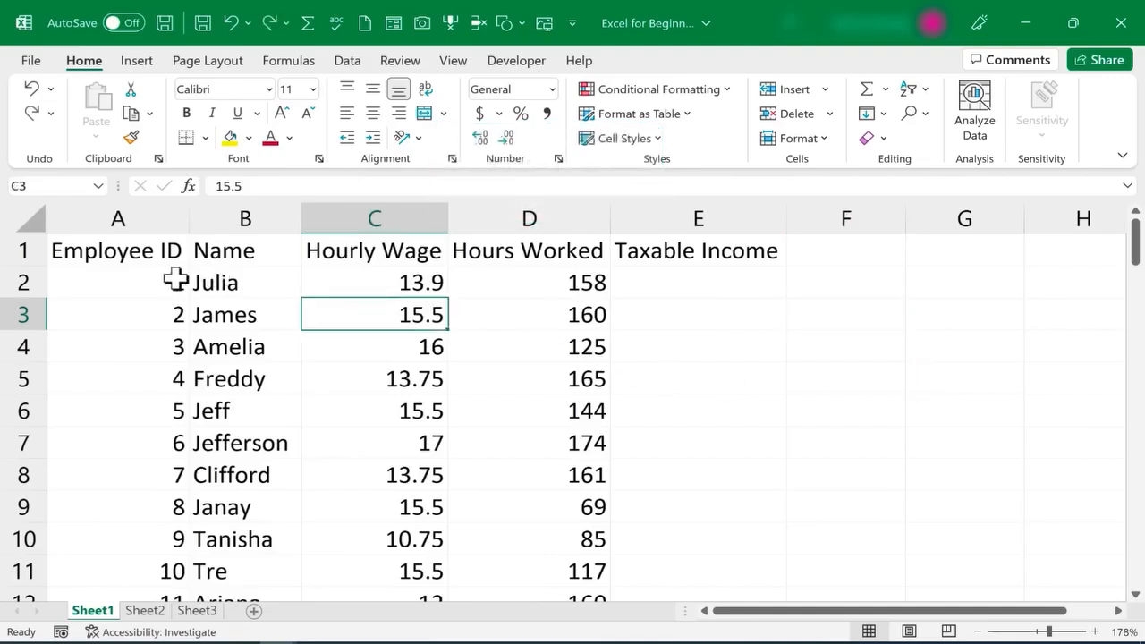
Try moving the employee data in cells A2:D9 to the block starting at cell N2, and undo the move
drag(176, 280, 601, 498)
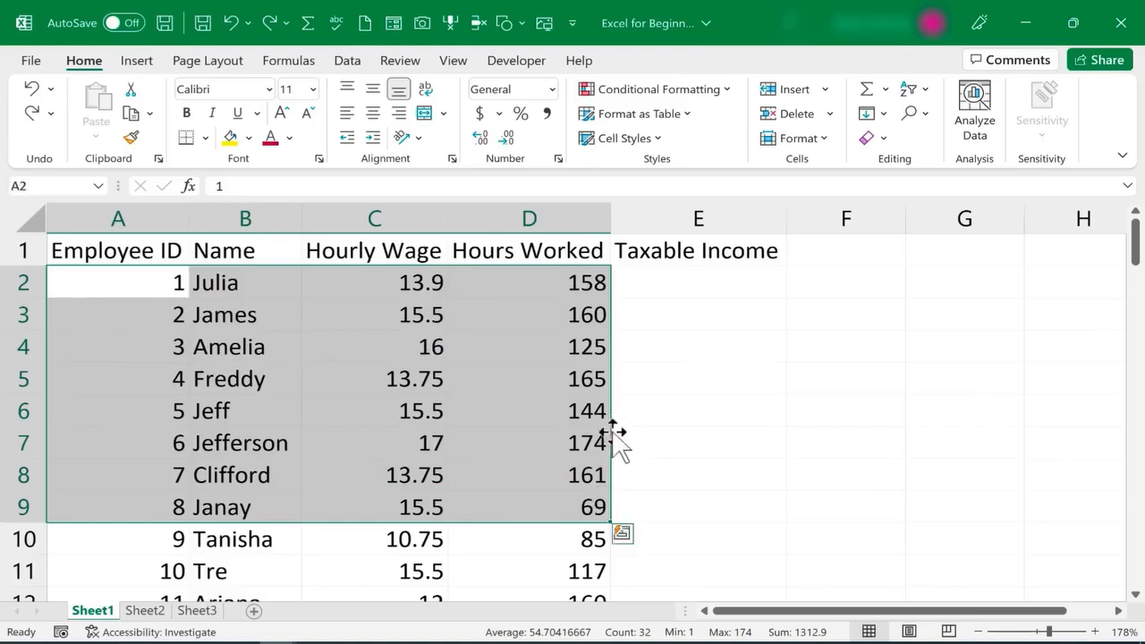
drag(614, 433, 659, 427)
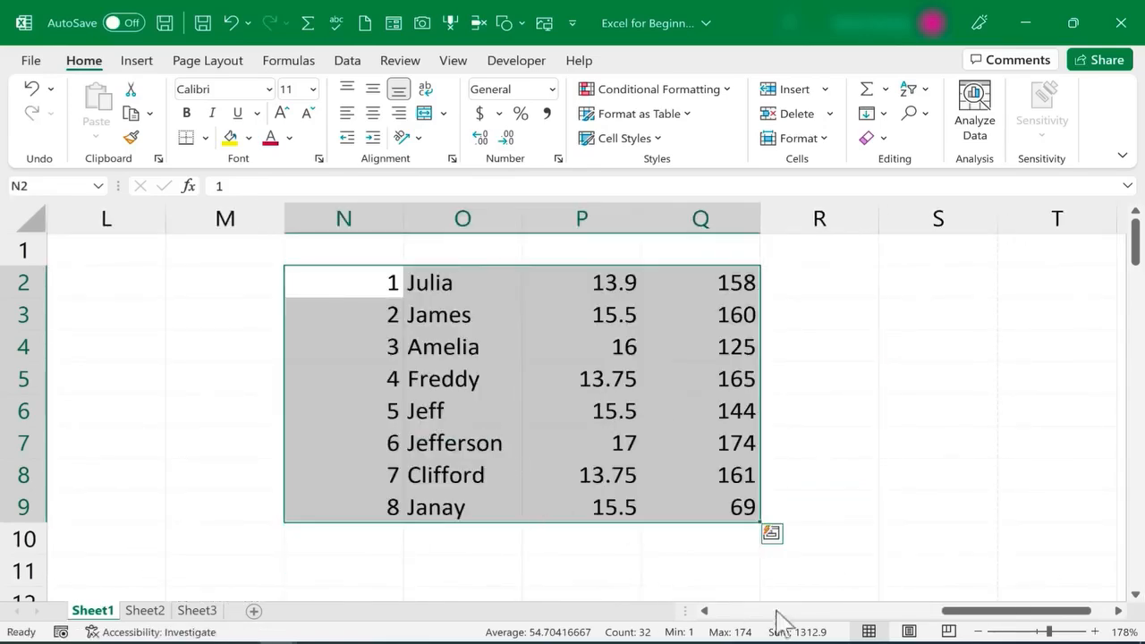
drag(1043, 612, 422, 597)
key(ctrl+z)
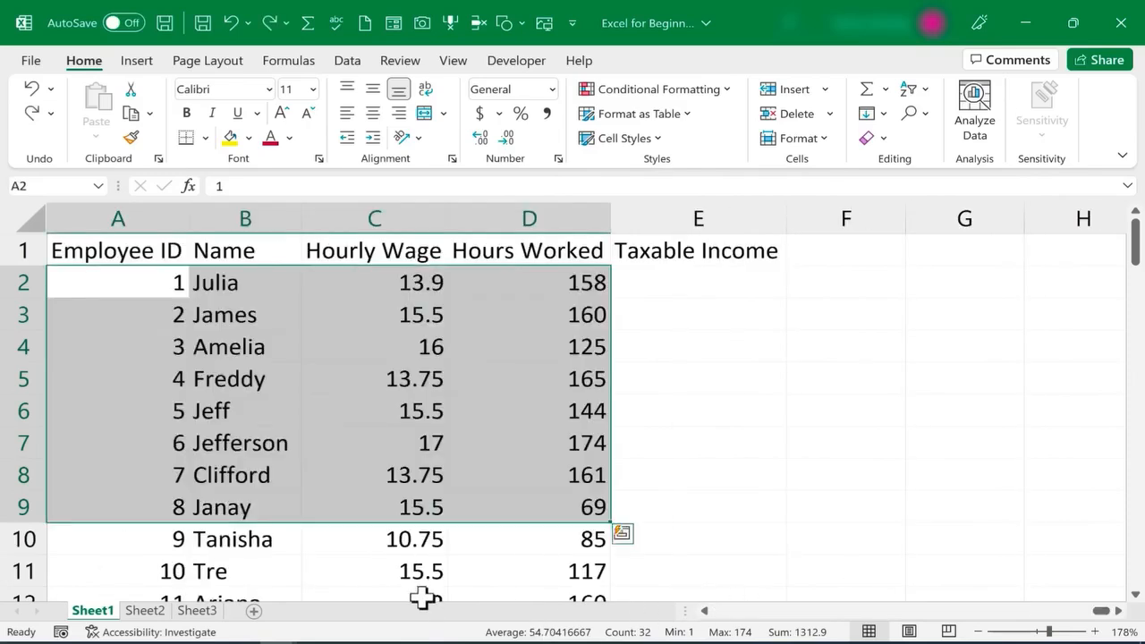
click(805, 488)
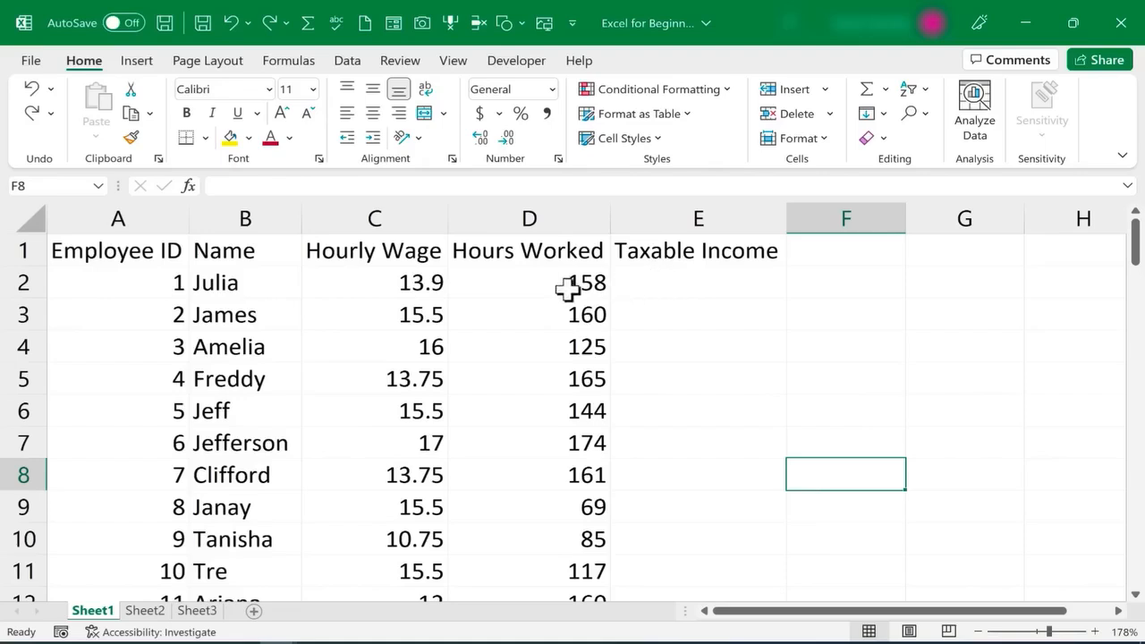
click(409, 285)
click(560, 288)
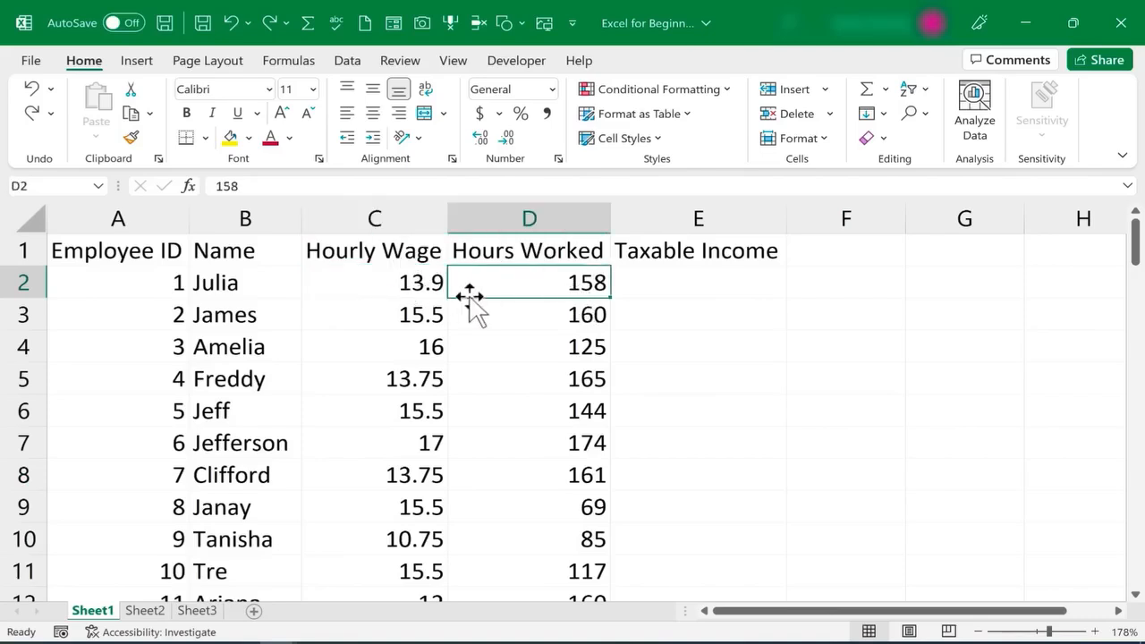
click(685, 277)
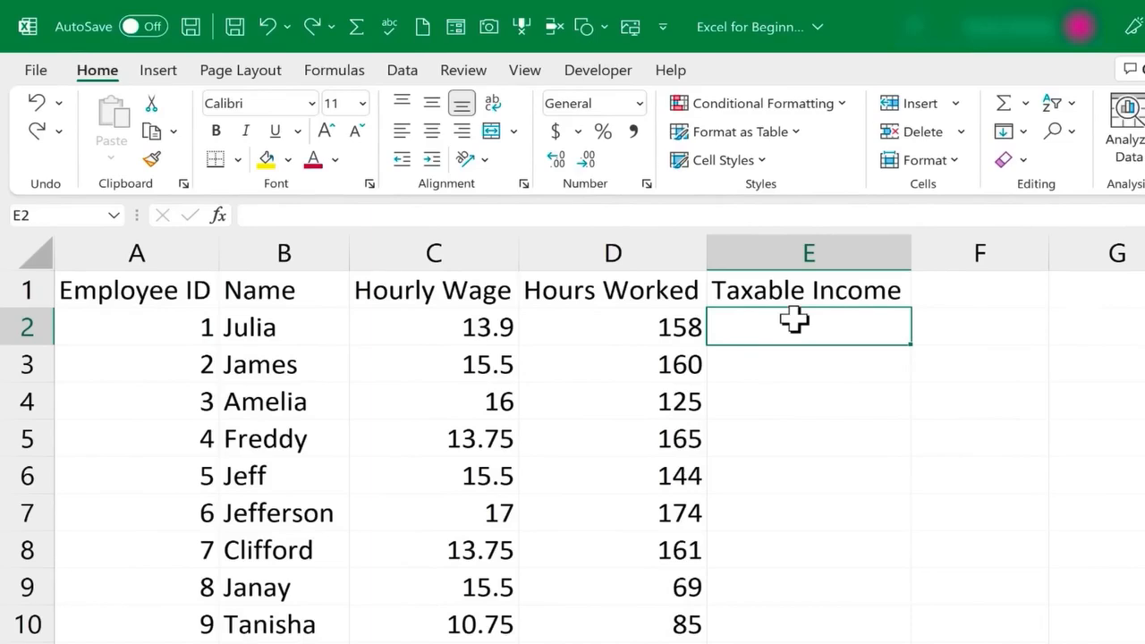
text(=)
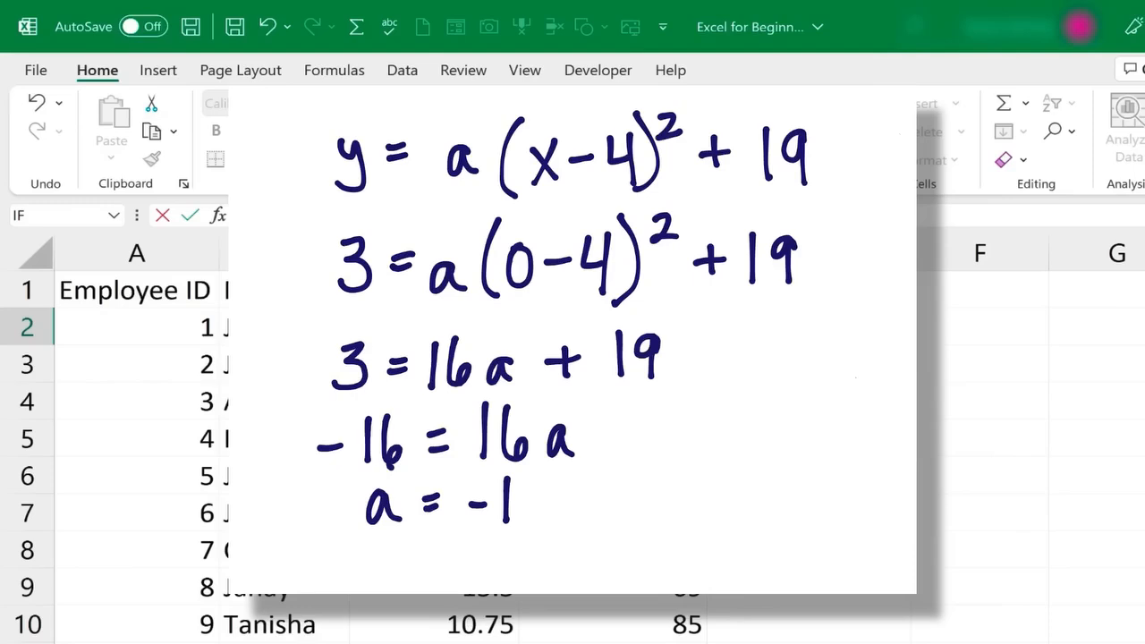
key(Escape)
click(793, 358)
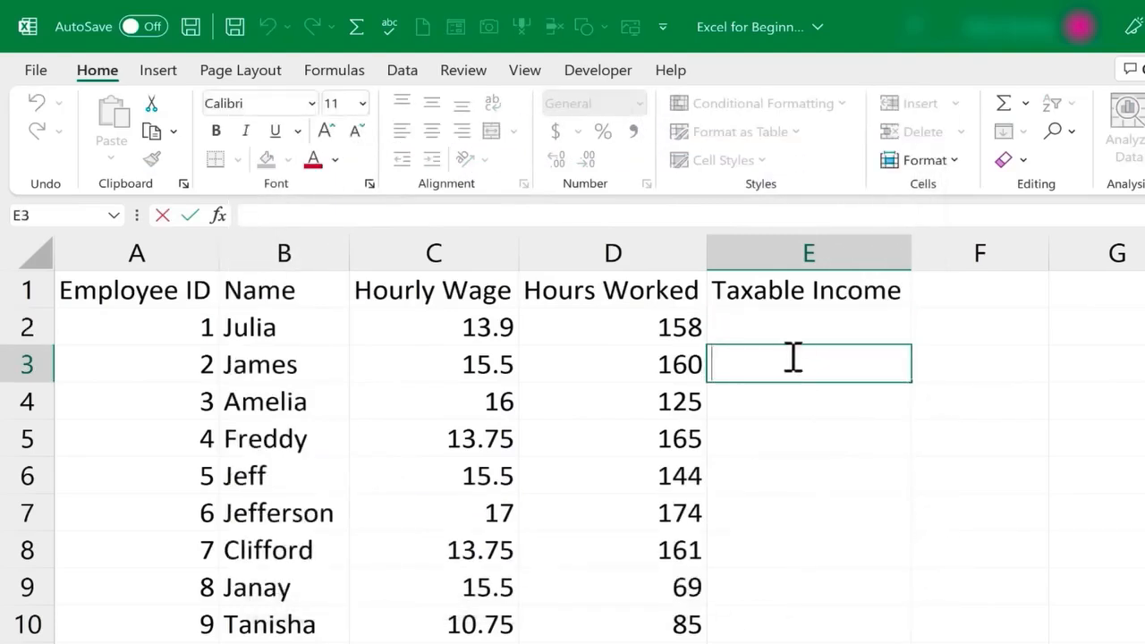
Calculate the first employee's taxable income in cell E2 with the fixed-number formula =13.9*158
click(761, 327)
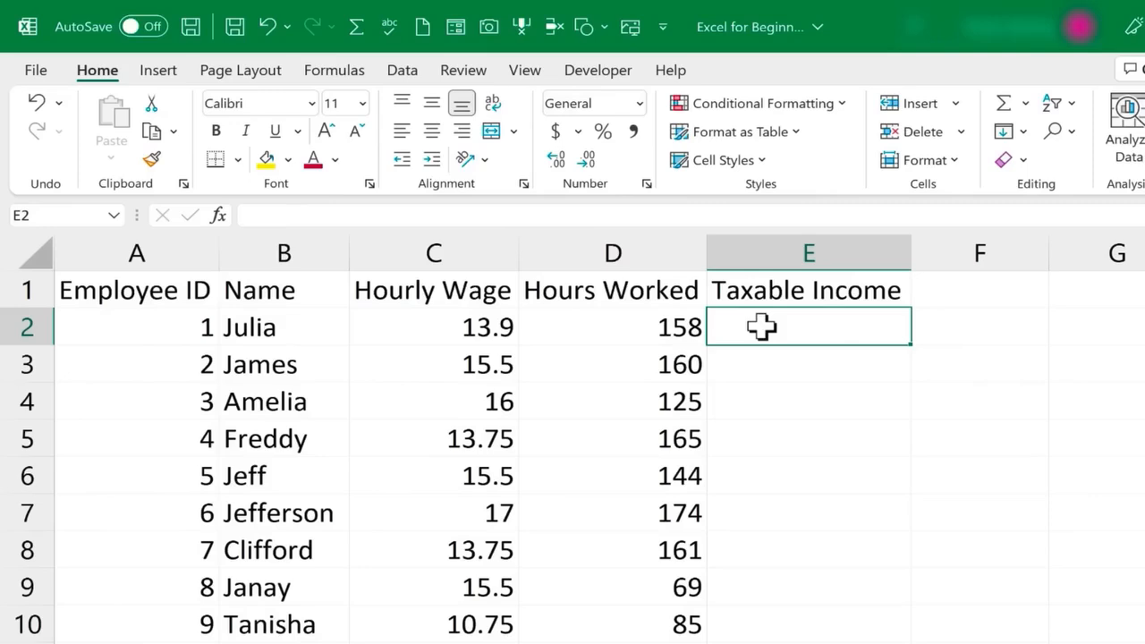
text(=)
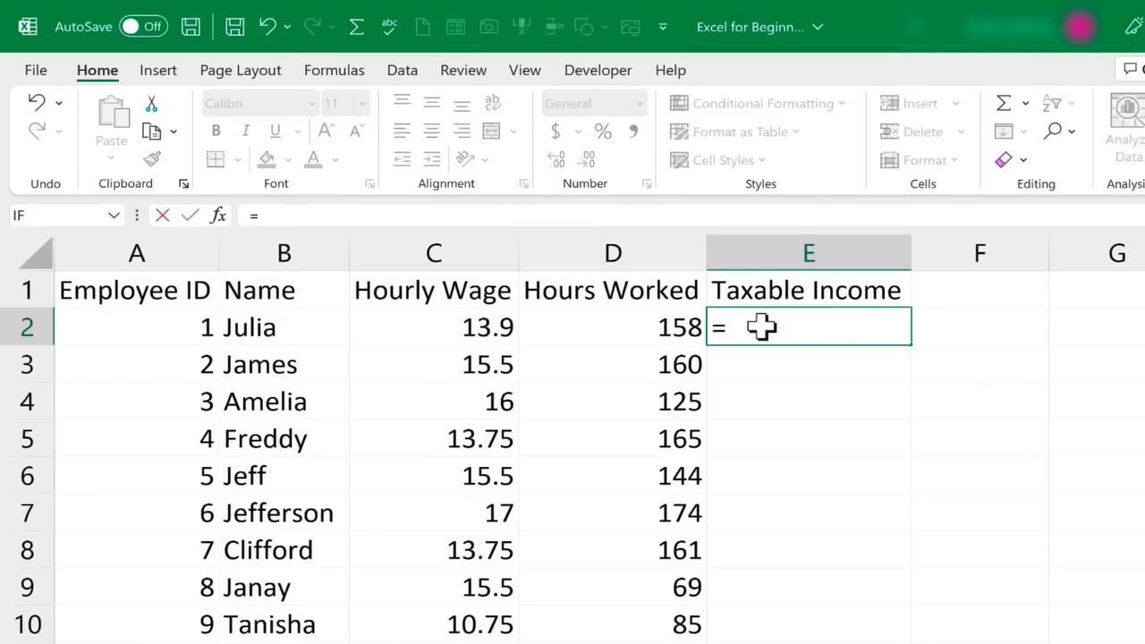
text(13.9)
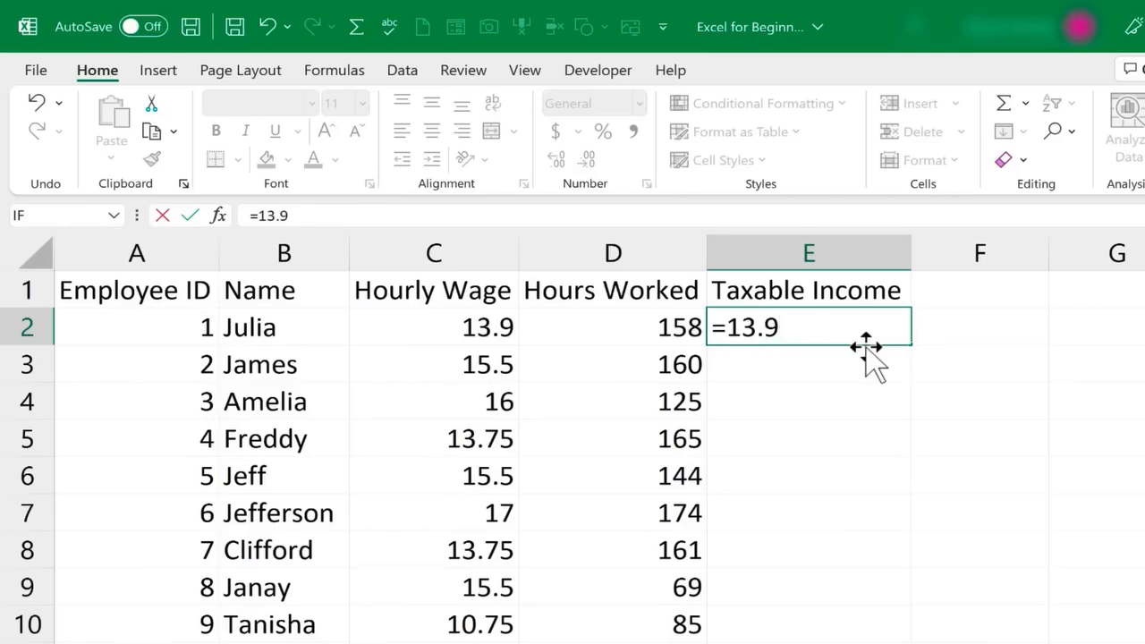
text(*158)
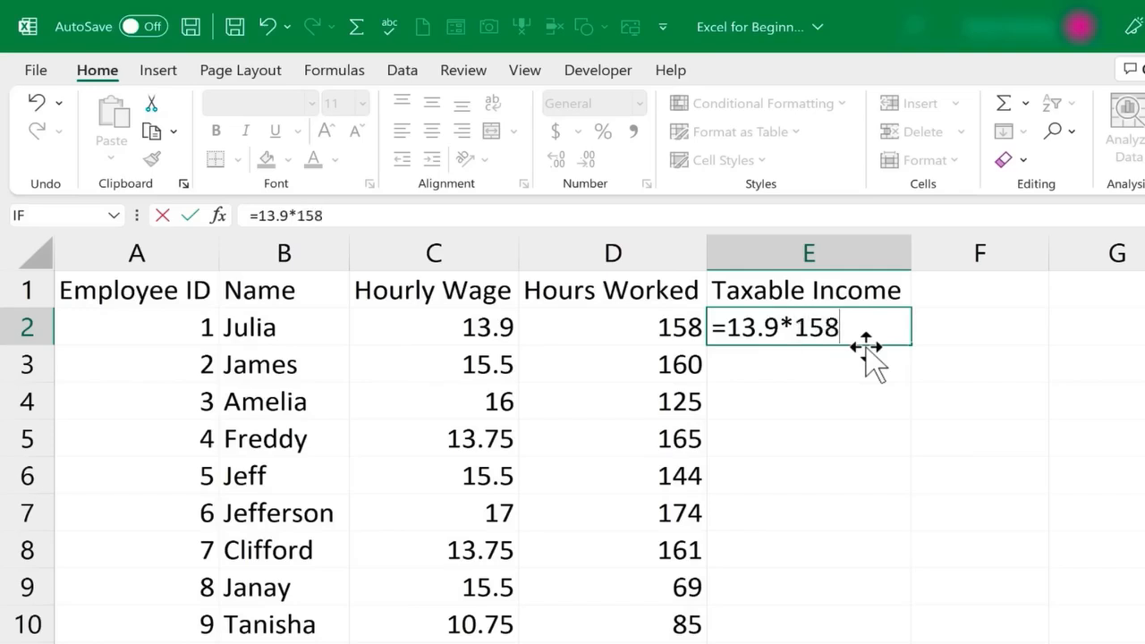
key(Return)
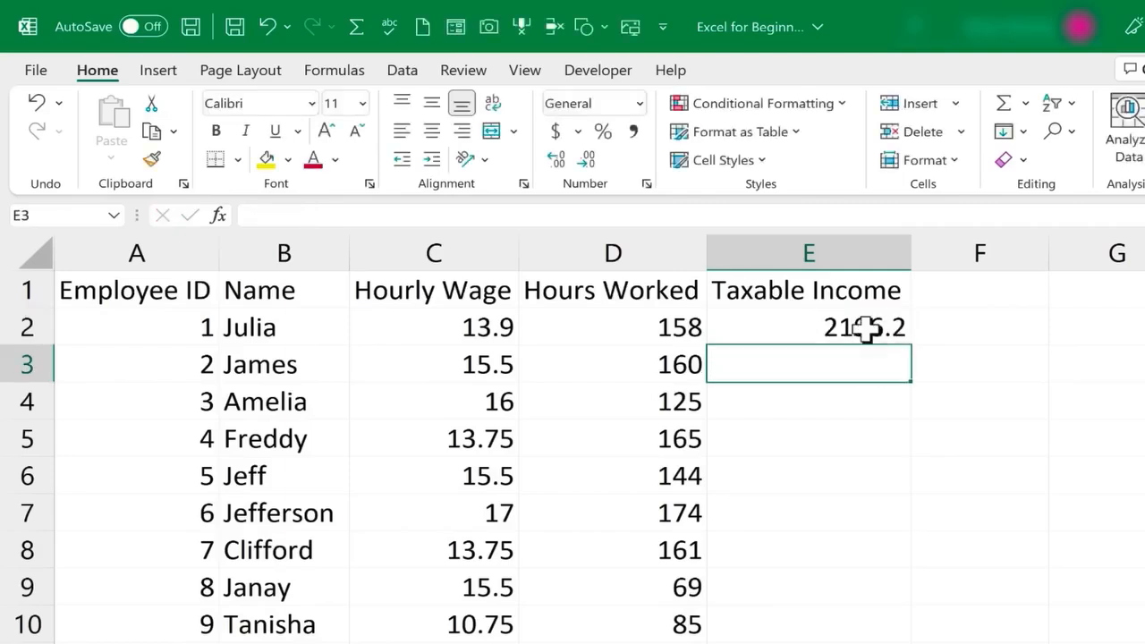
Open the fixed-number formula in cell E2 for editing and clear it completely
click(895, 333)
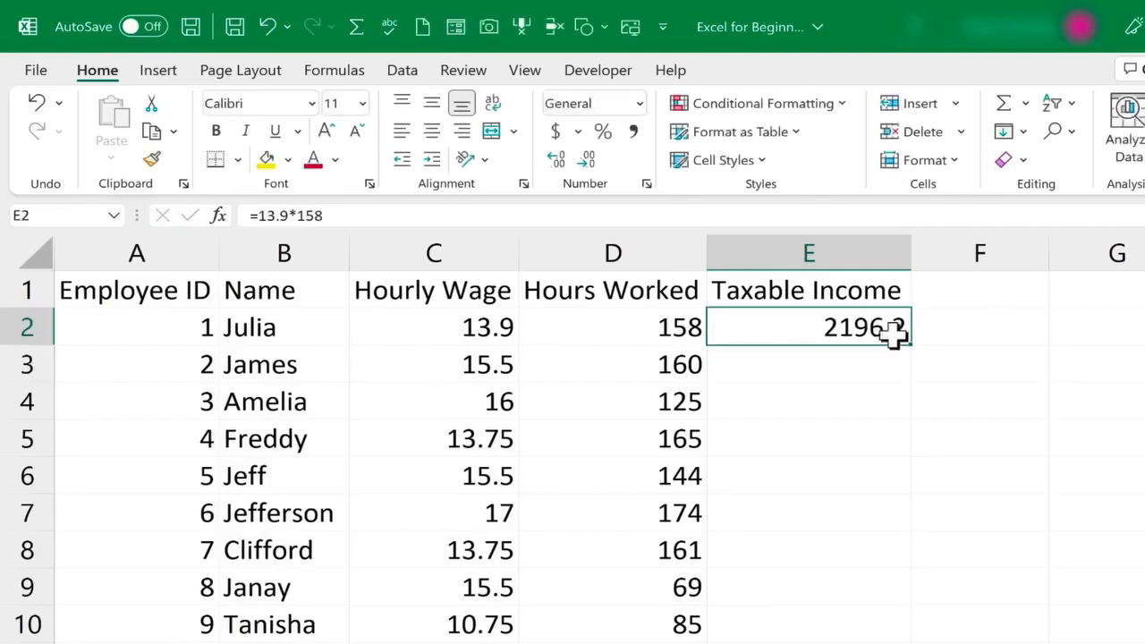
double_click(894, 333)
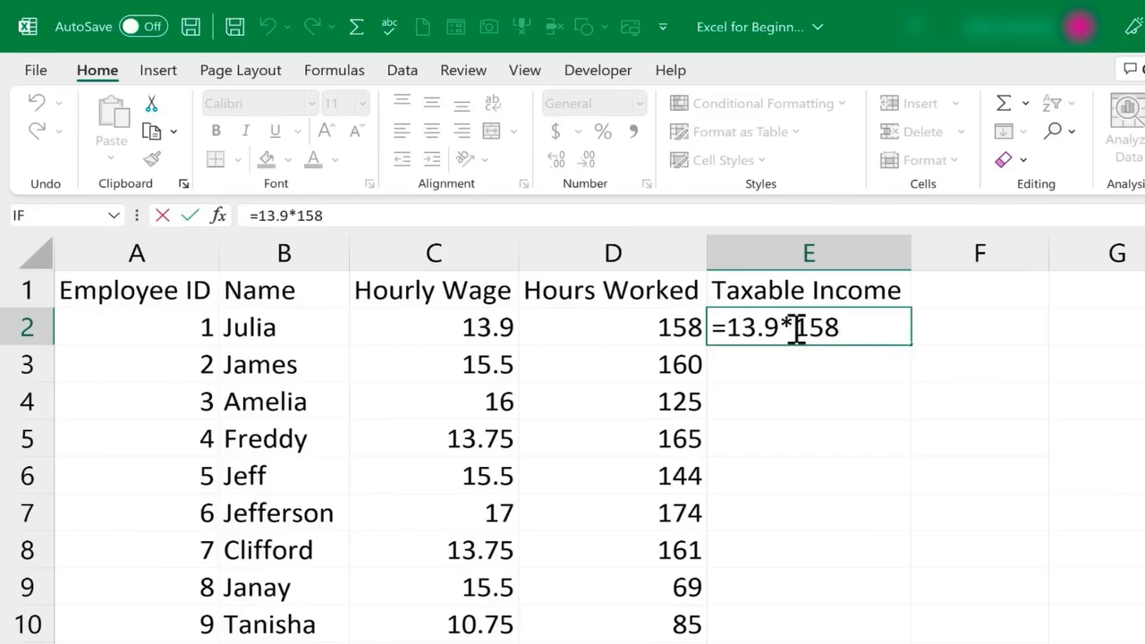
text(/)
key(BackSpace)
key(BackSpace)
key(BackSpace)
key(BackSpace)
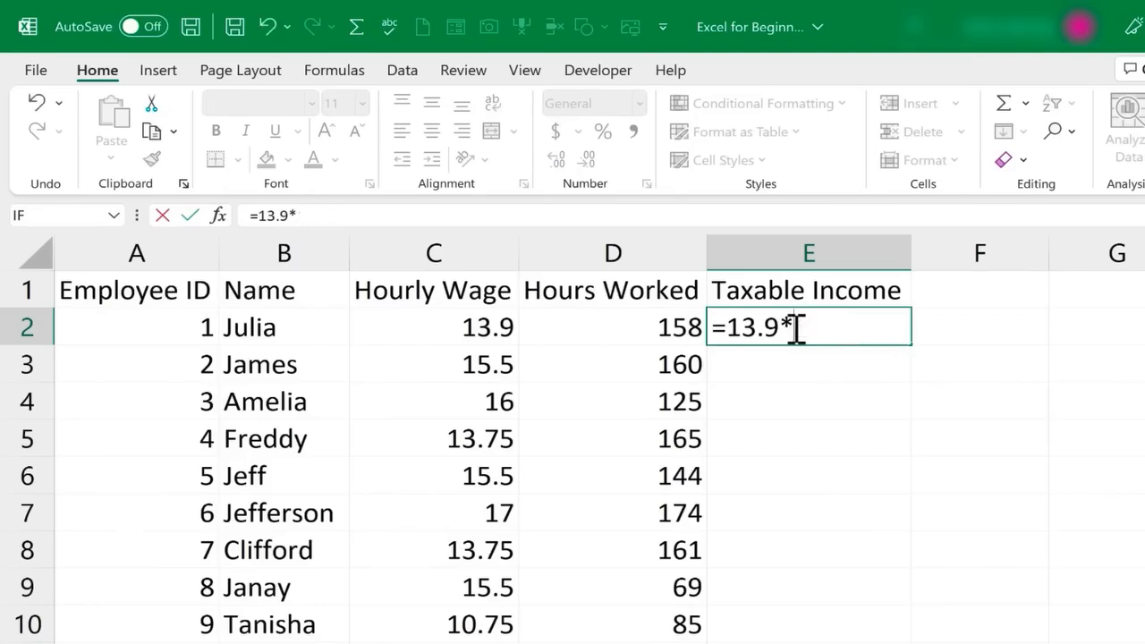
key(BackSpace)
key(BackSpace)
key(BackSpace)
key(BackSpace)
key(BackSpace)
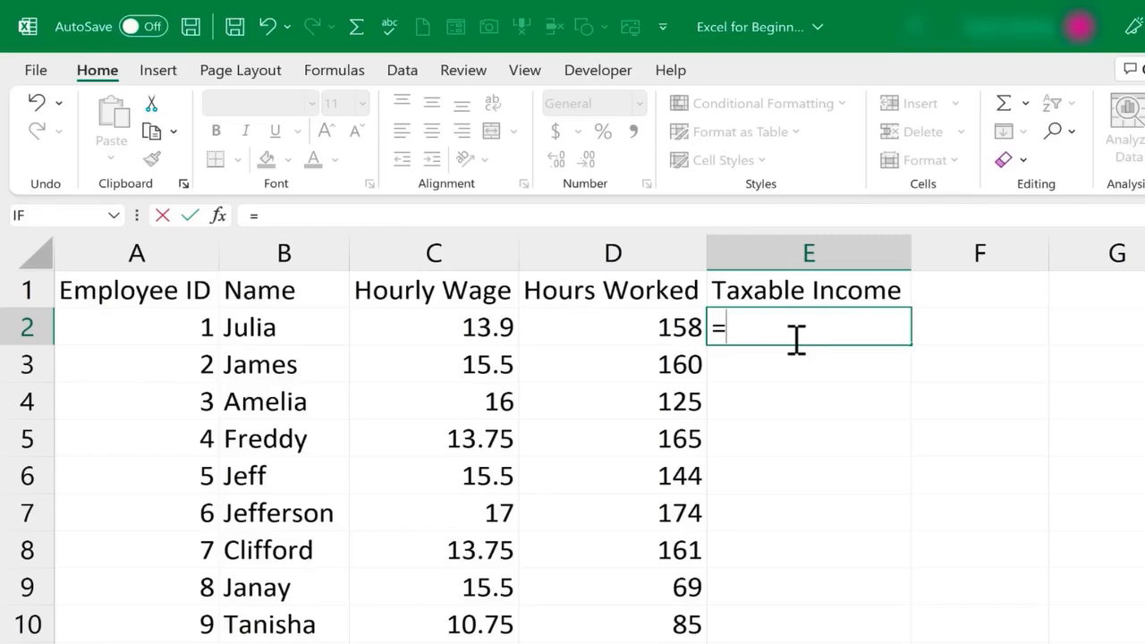
key(BackSpace)
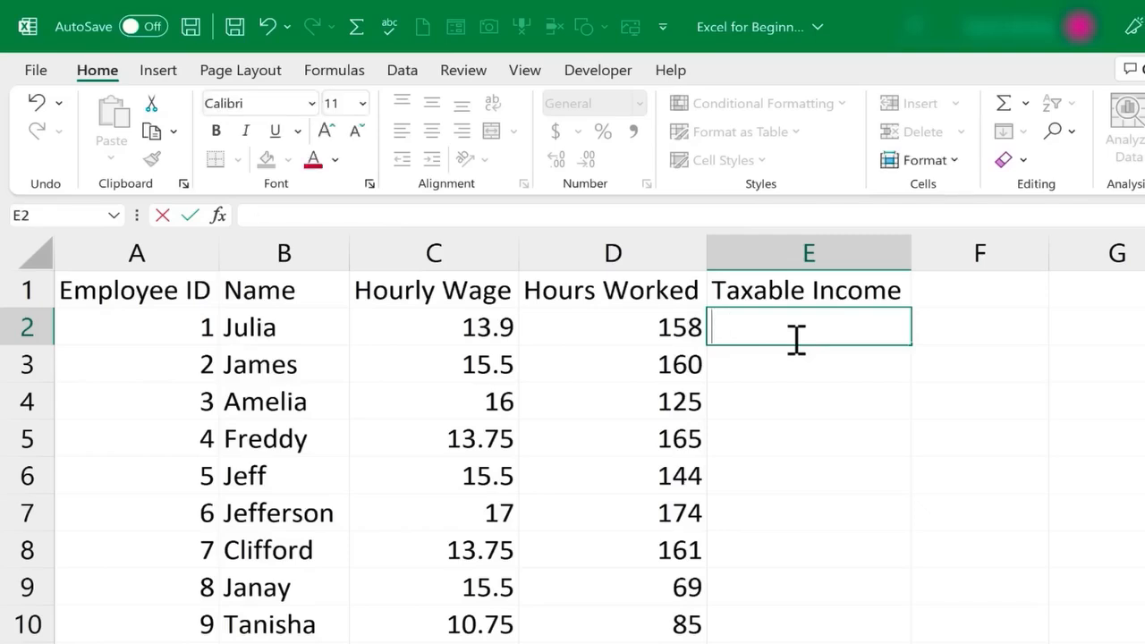
key(Escape)
Enter the cell-reference formula =C2*D2 in cell E2 and check the formula stored there
text(=)
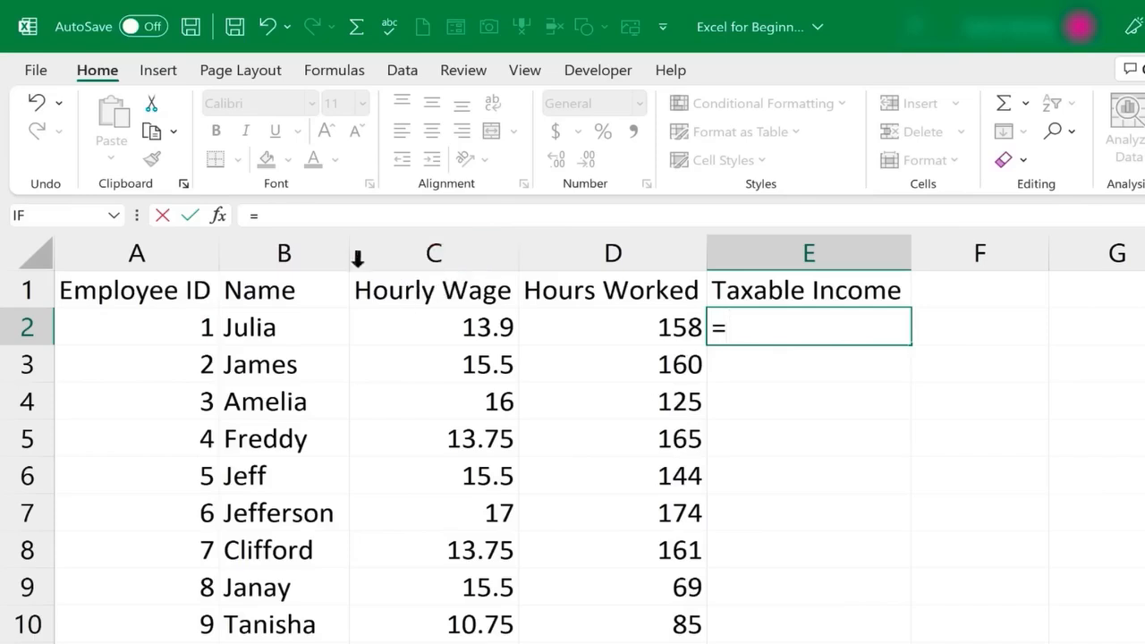
key(Escape)
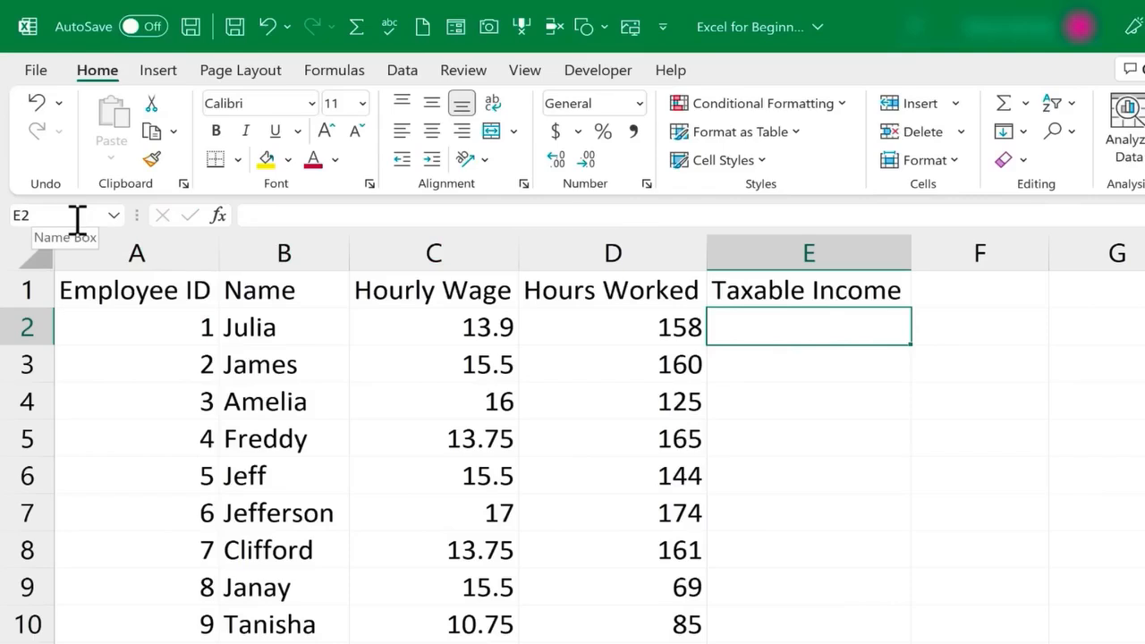
text(=)
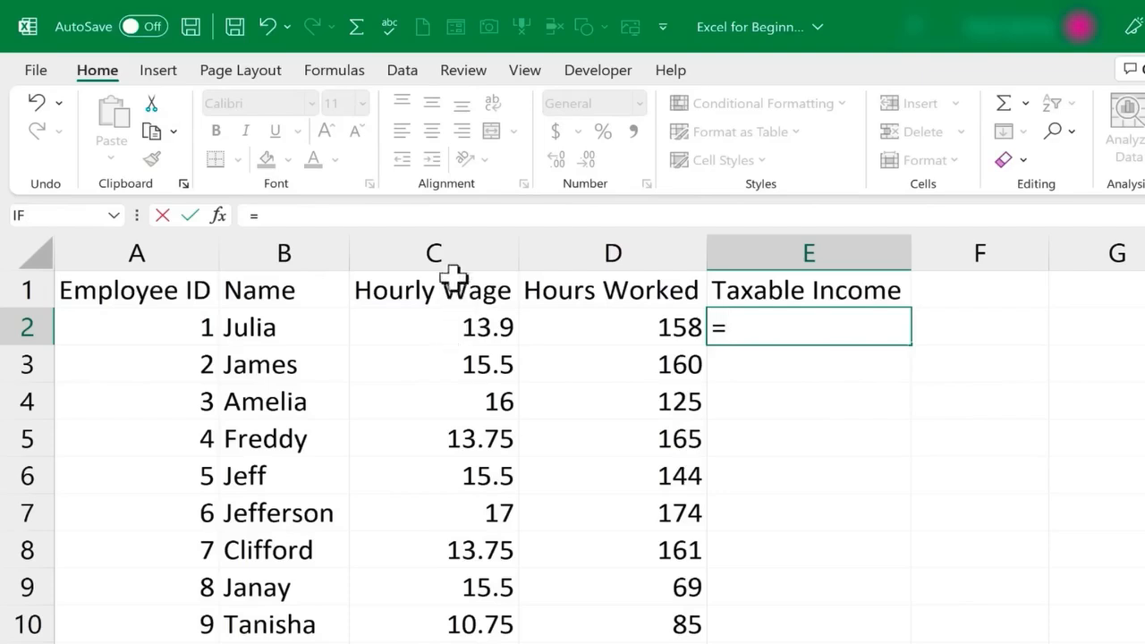
text(c)
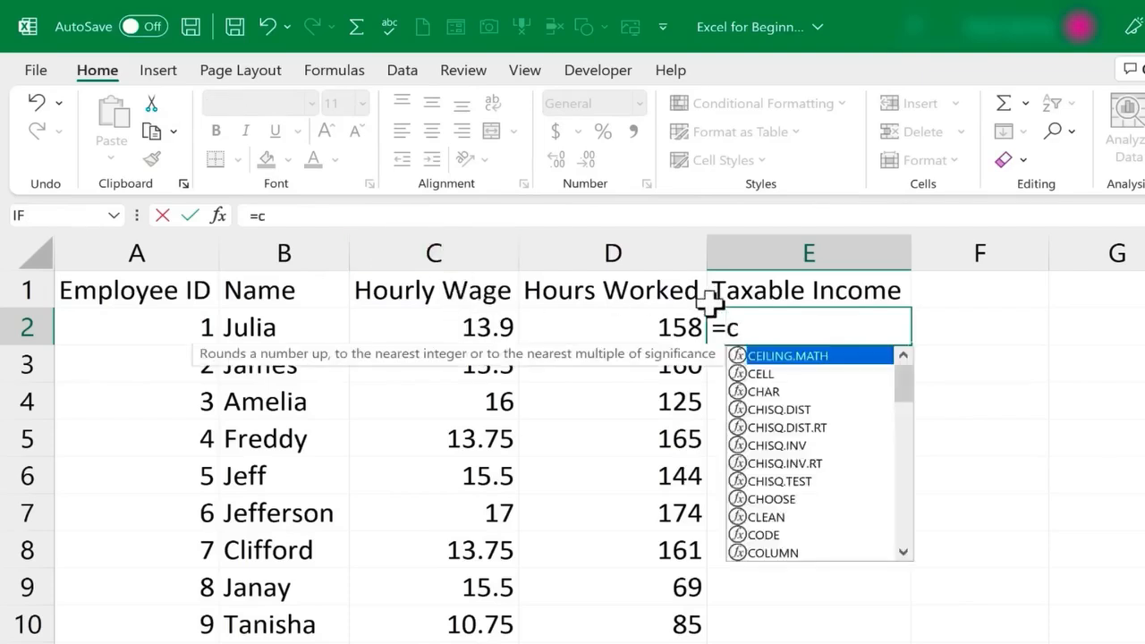
text(2*)
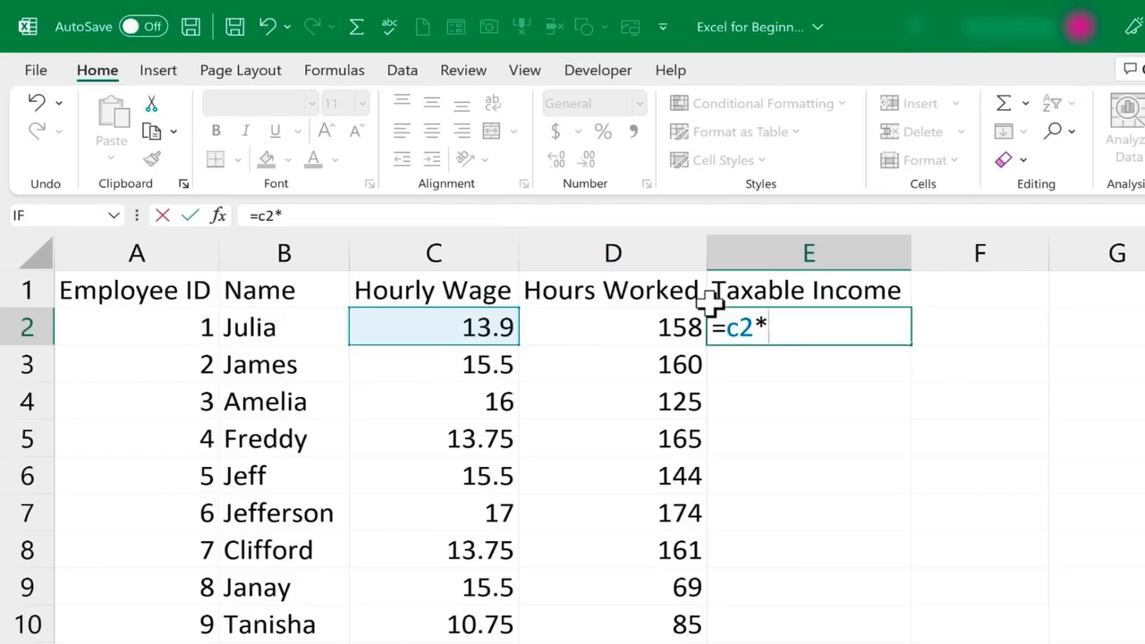
text(d2)
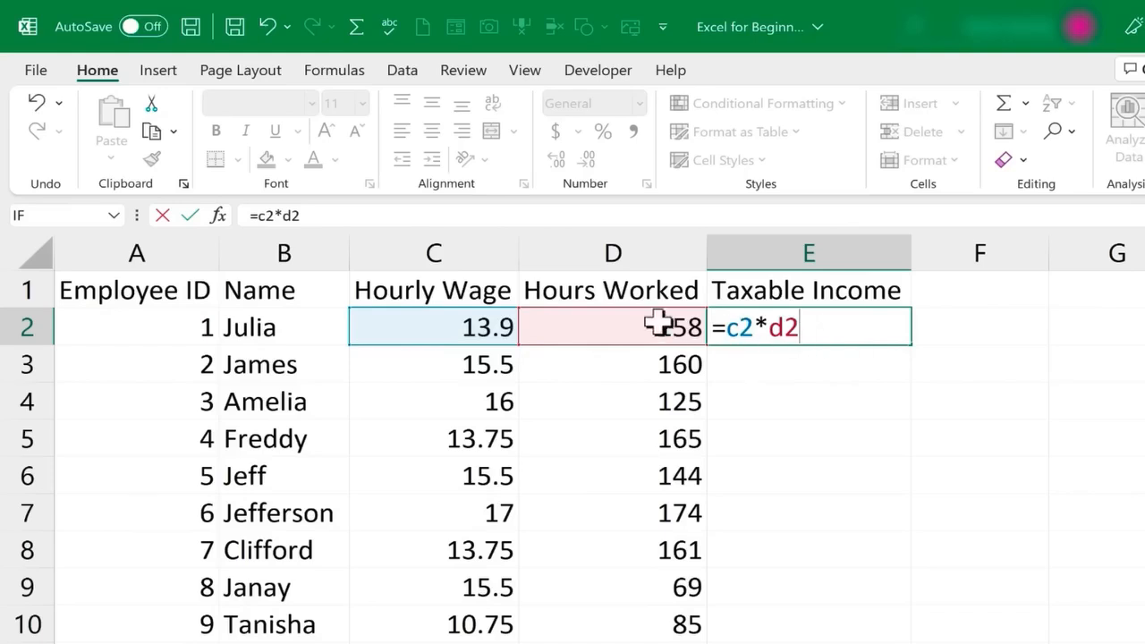
key(Return)
click(834, 325)
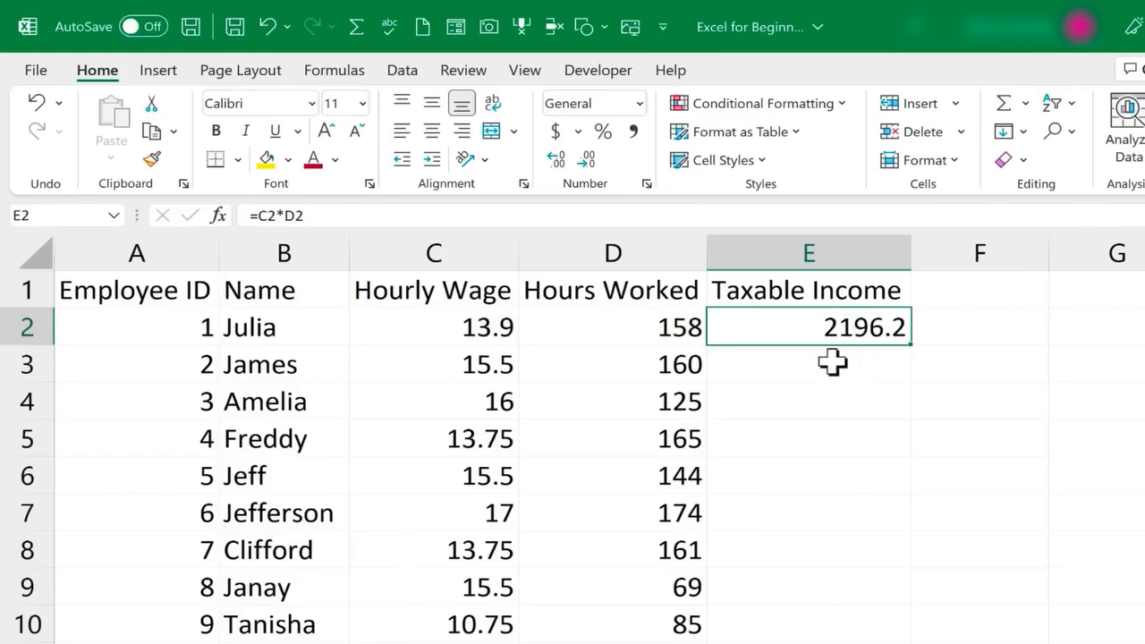
click(850, 351)
click(851, 327)
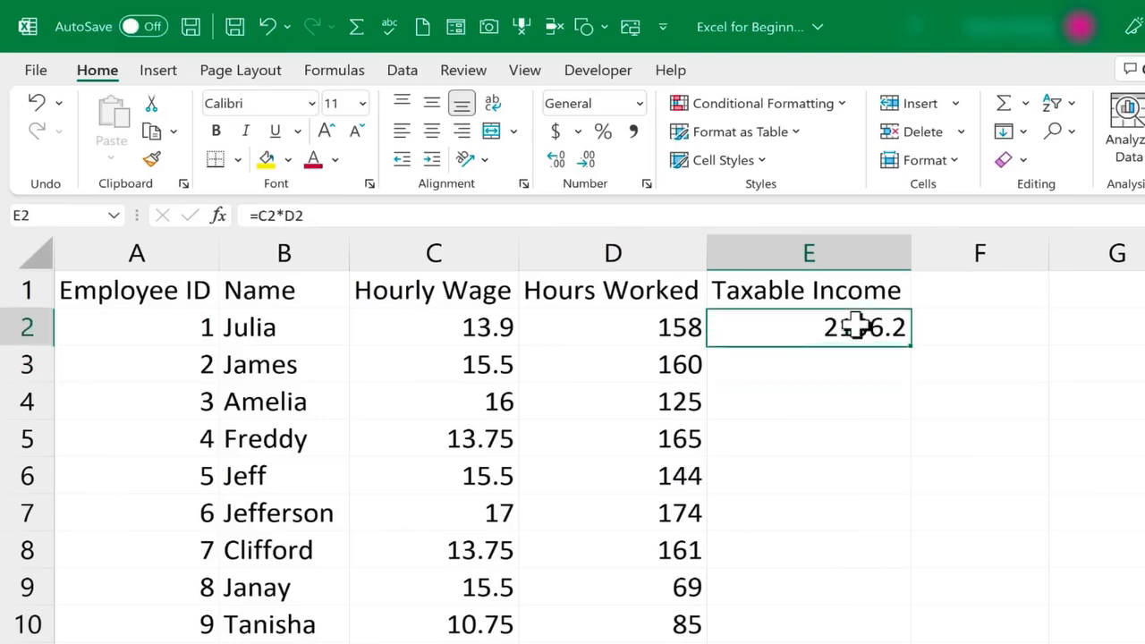
double_click(857, 326)
Set the hourly wage in cell C2 to 14.25 and check the formula in cell E2
click(474, 328)
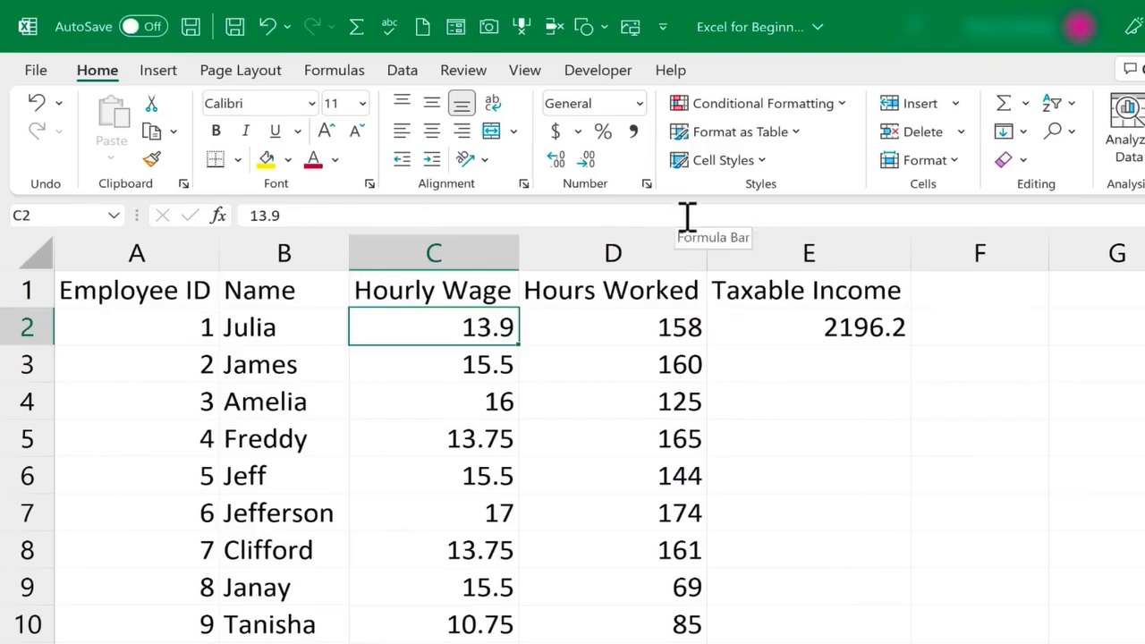
text(1)
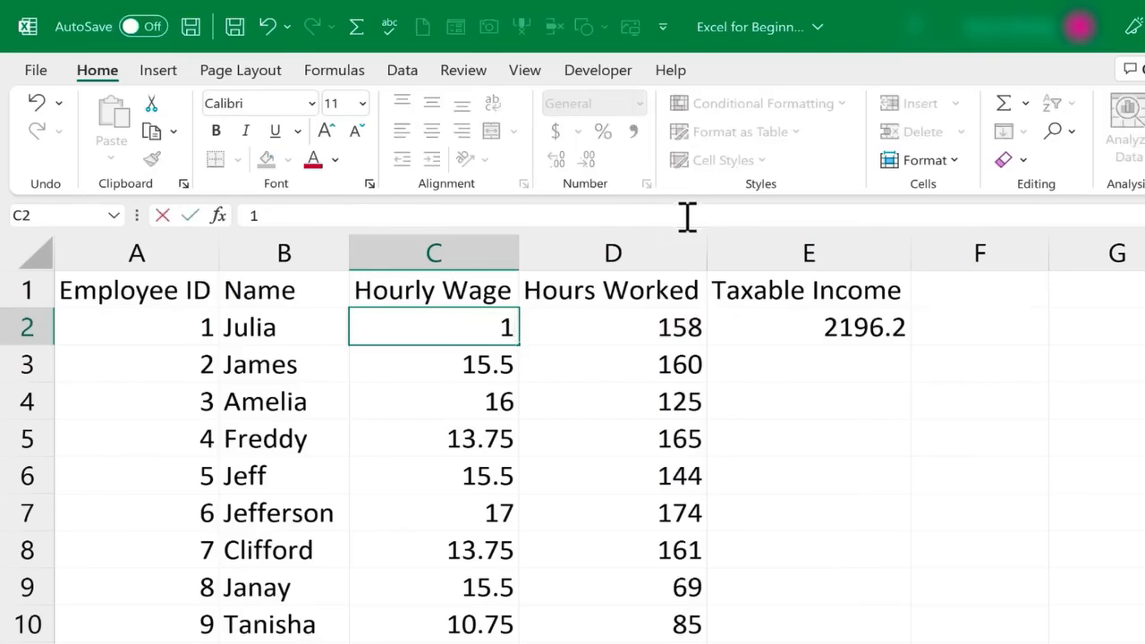
text(4.25)
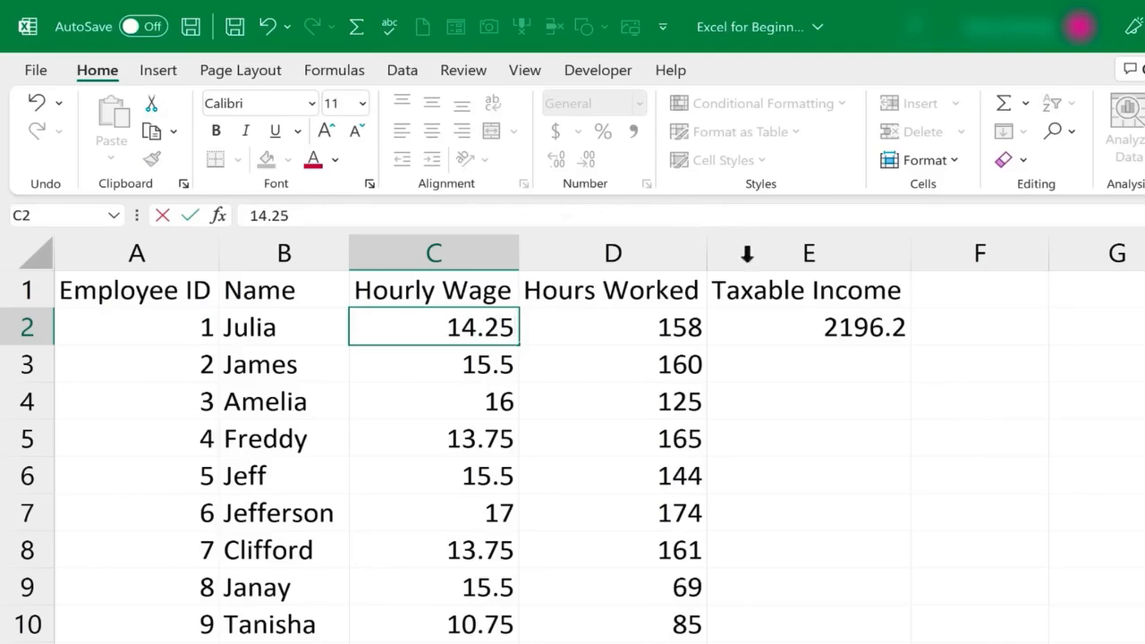
key(Return)
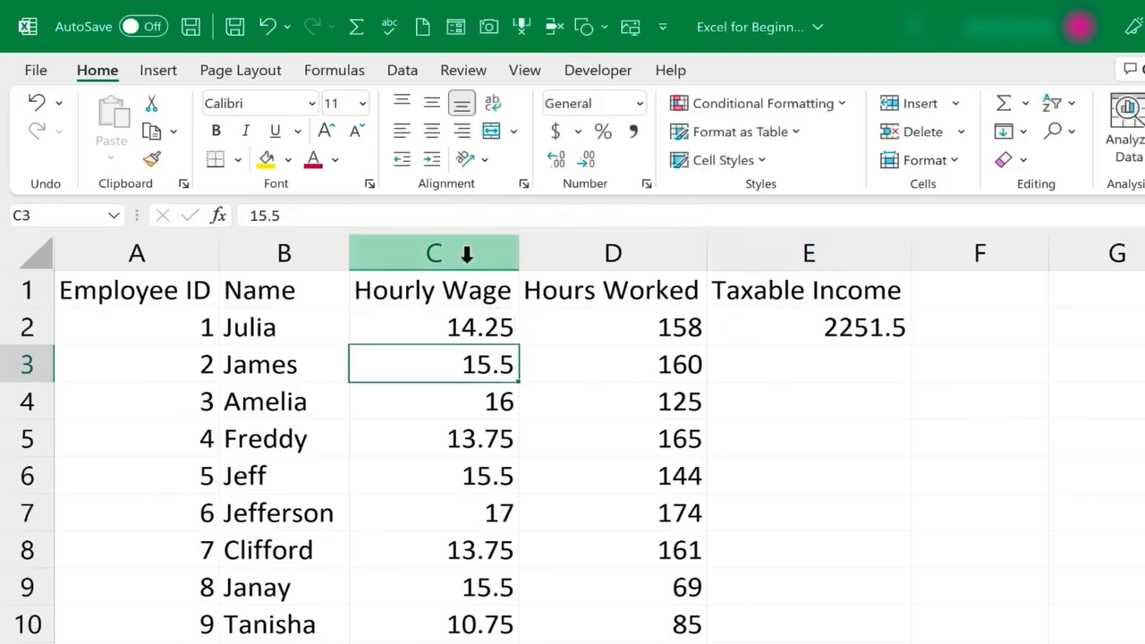
click(832, 329)
double_click(832, 330)
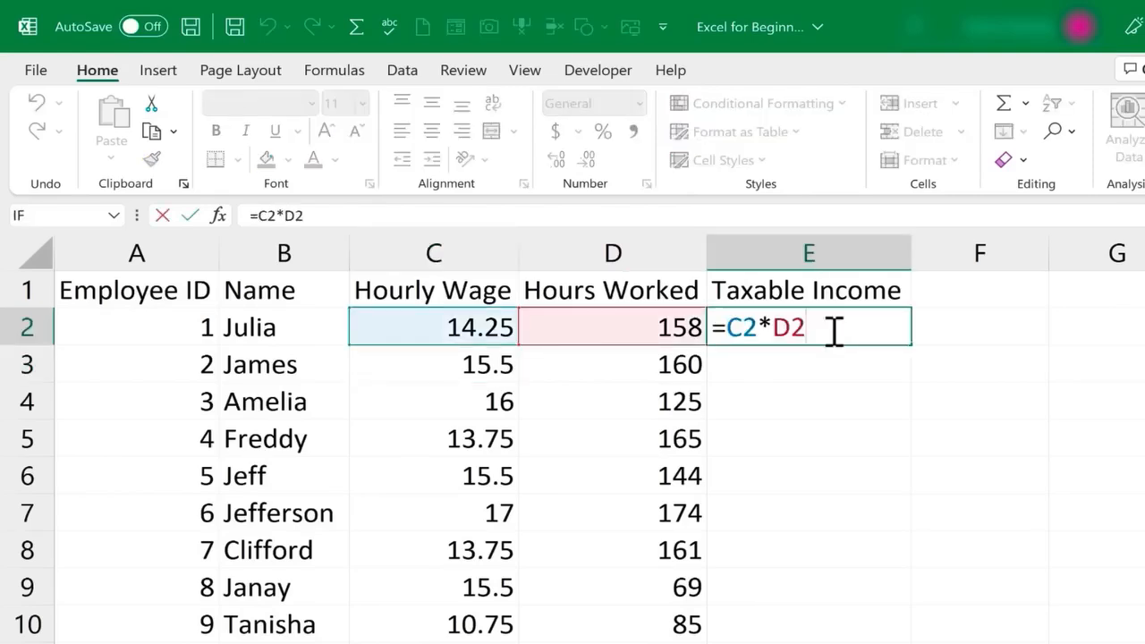
key(Return)
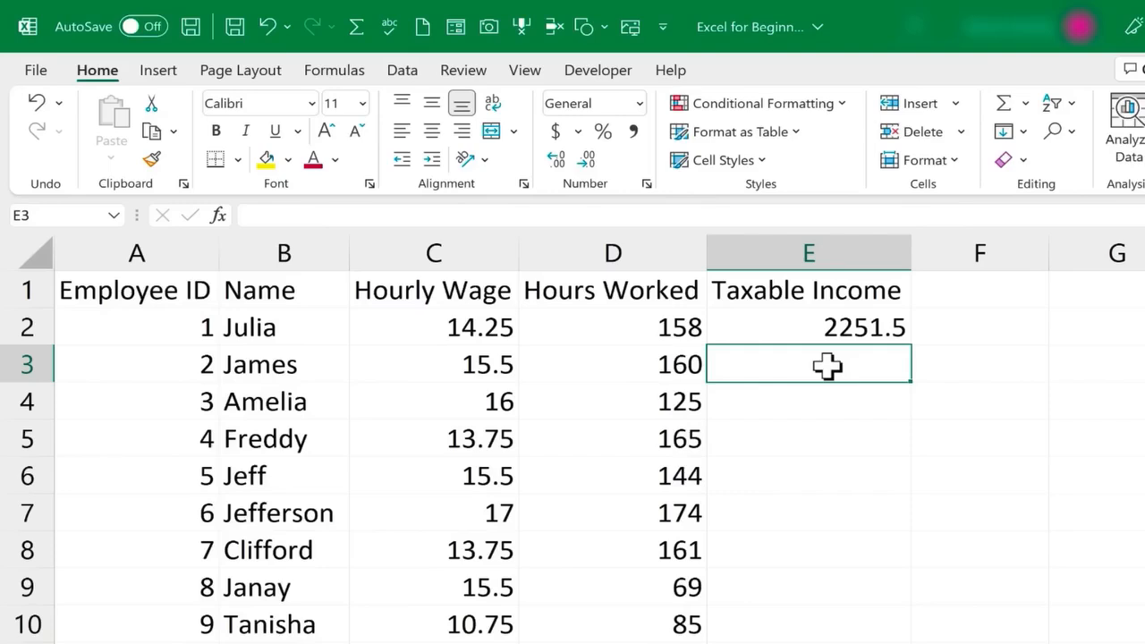
Calculate the second employee's taxable income in cell E3 with the formula =C3*D3 and check the stored formula
text(=)
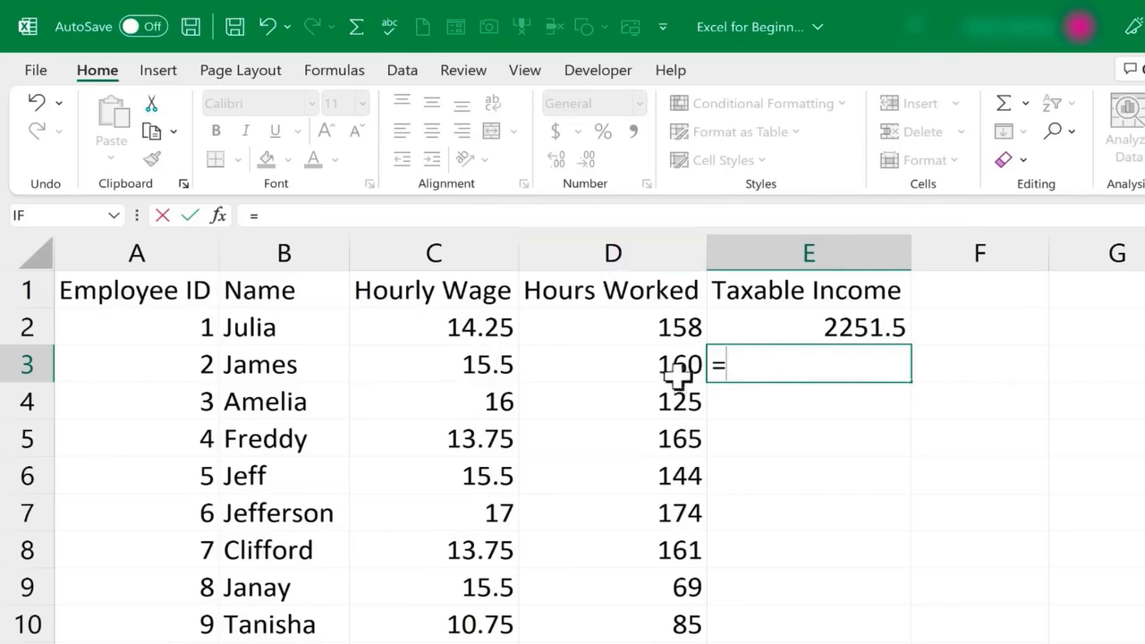
click(458, 365)
text(*)
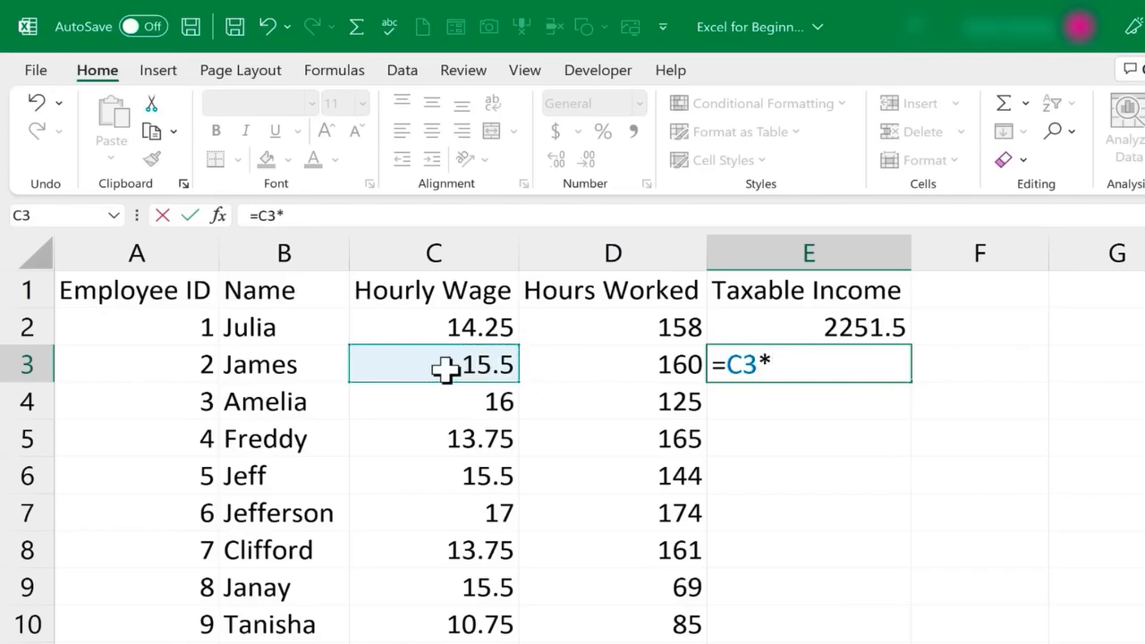
click(614, 370)
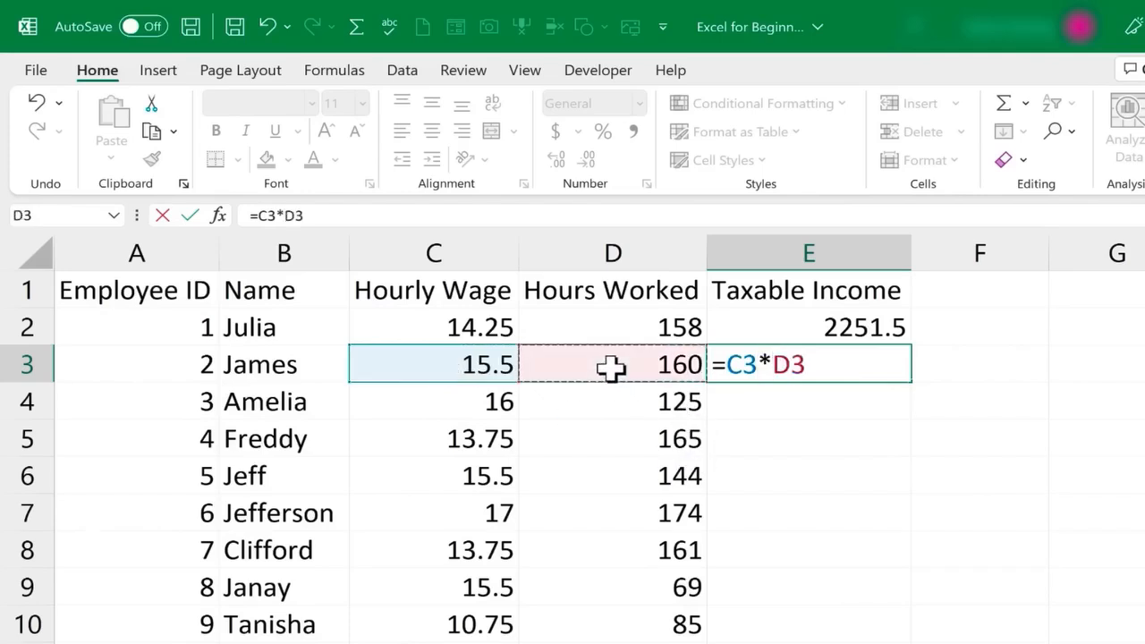
key(Return)
click(811, 364)
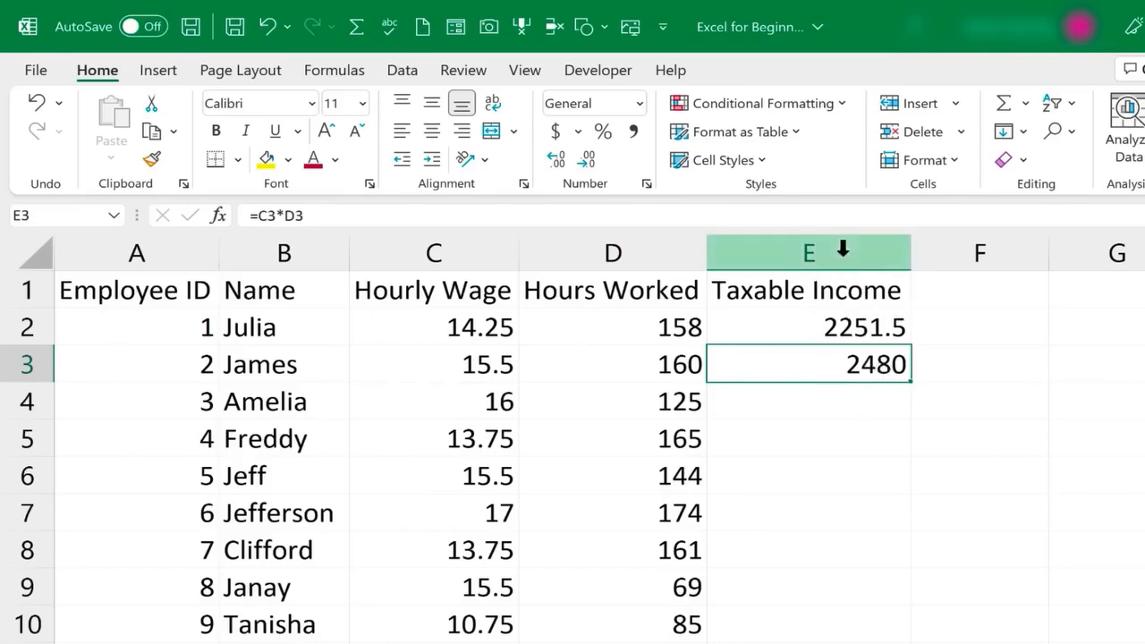
Compare the formulas in cells E2 and E3, examining which wage and hours cells each one references
click(861, 328)
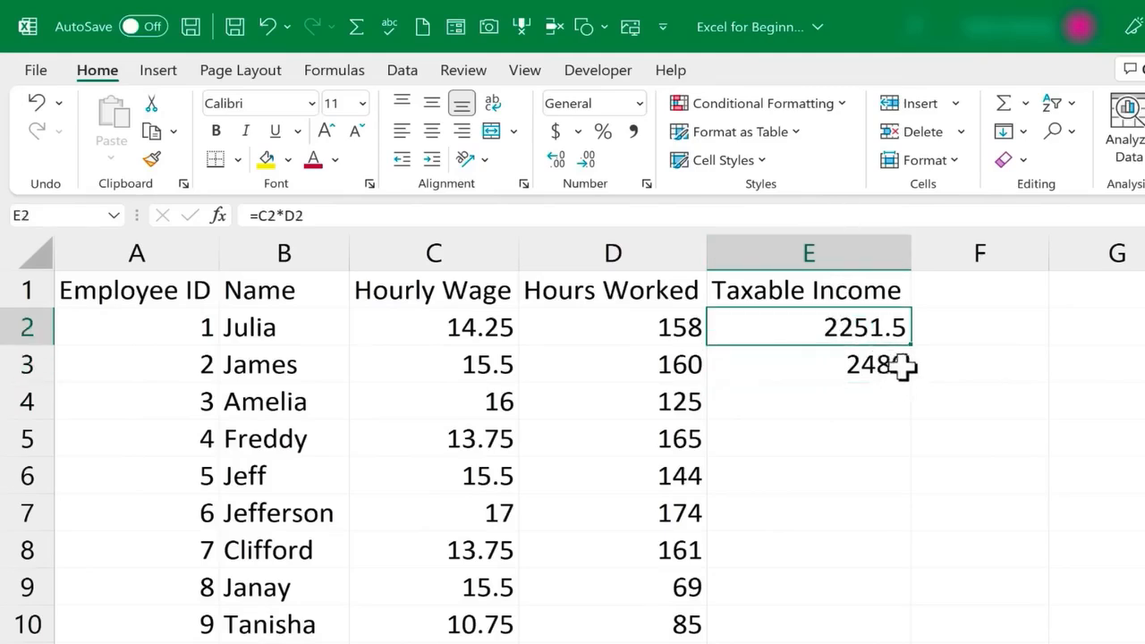
click(873, 365)
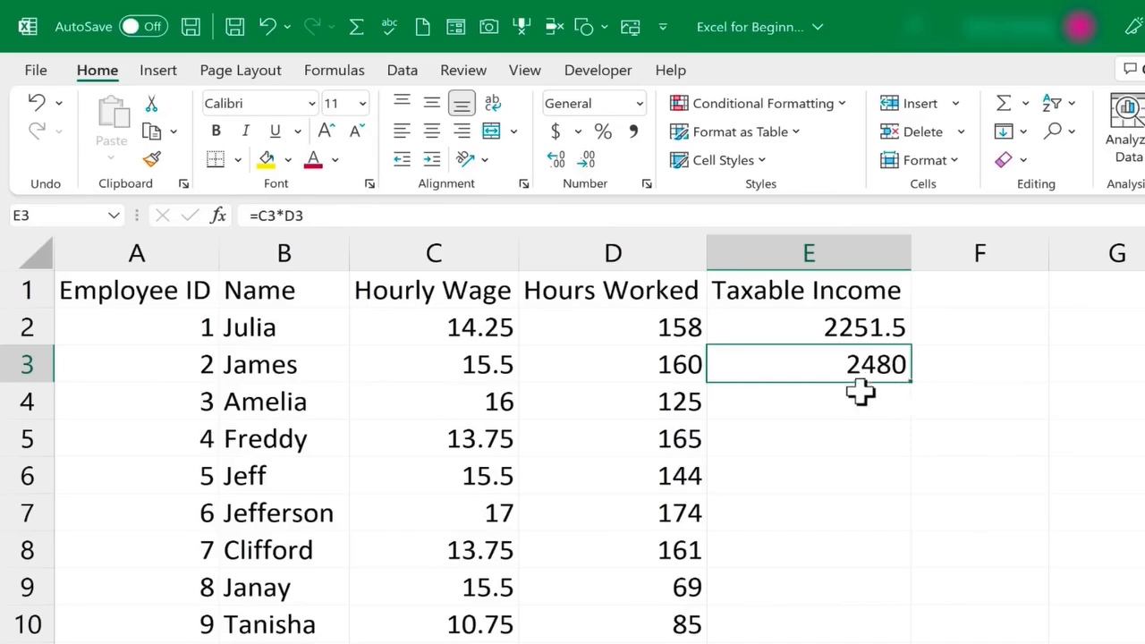
double_click(864, 322)
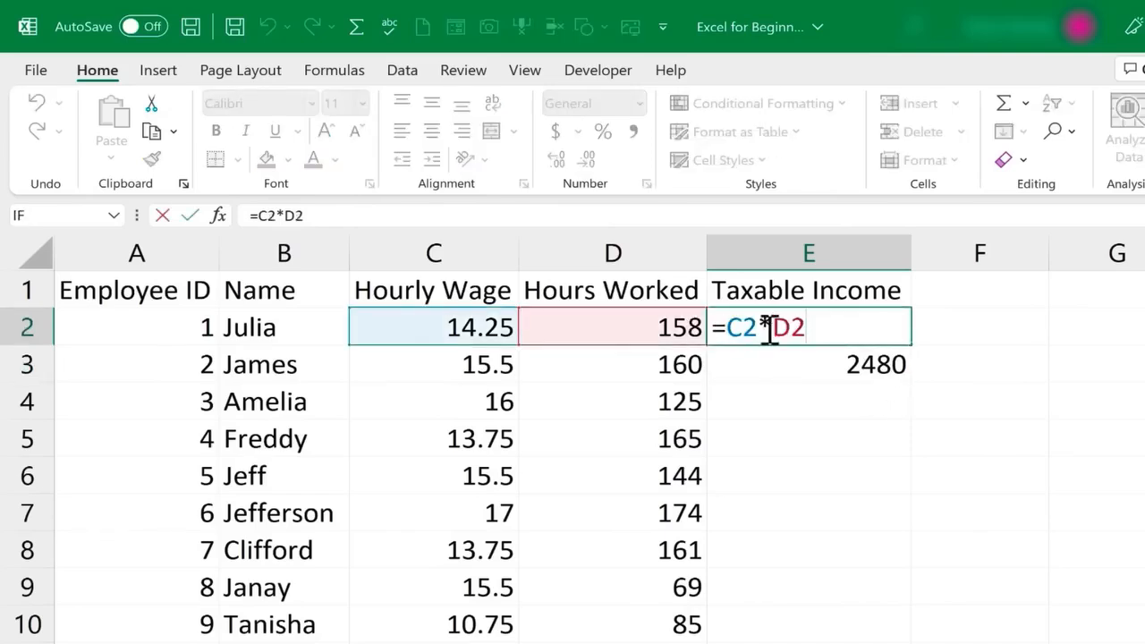
key(ctrl+Return)
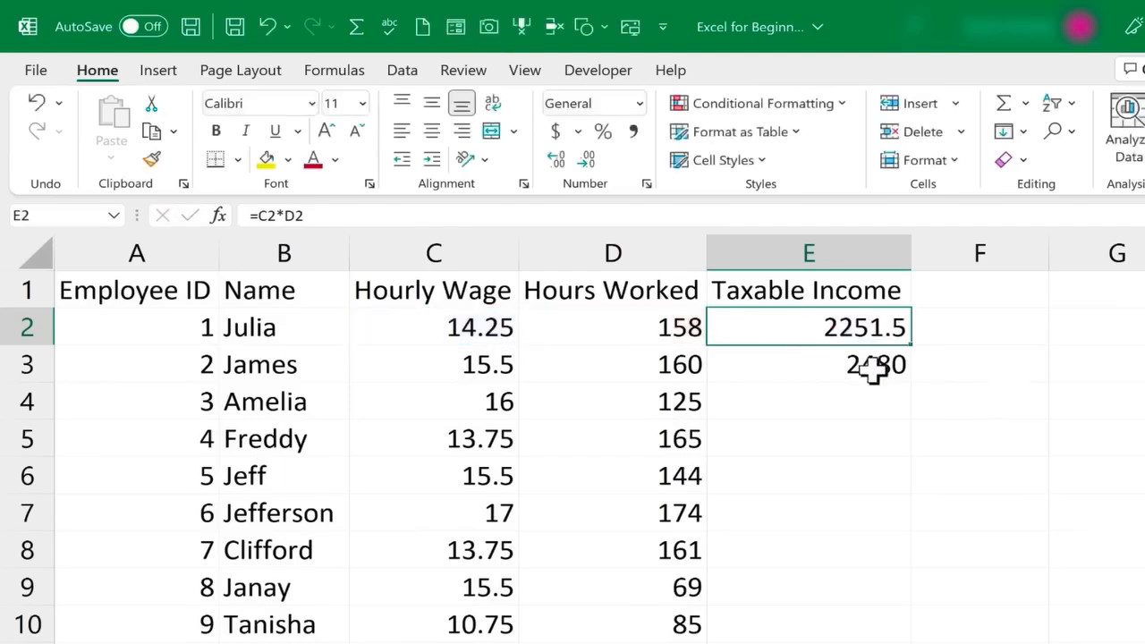
double_click(873, 371)
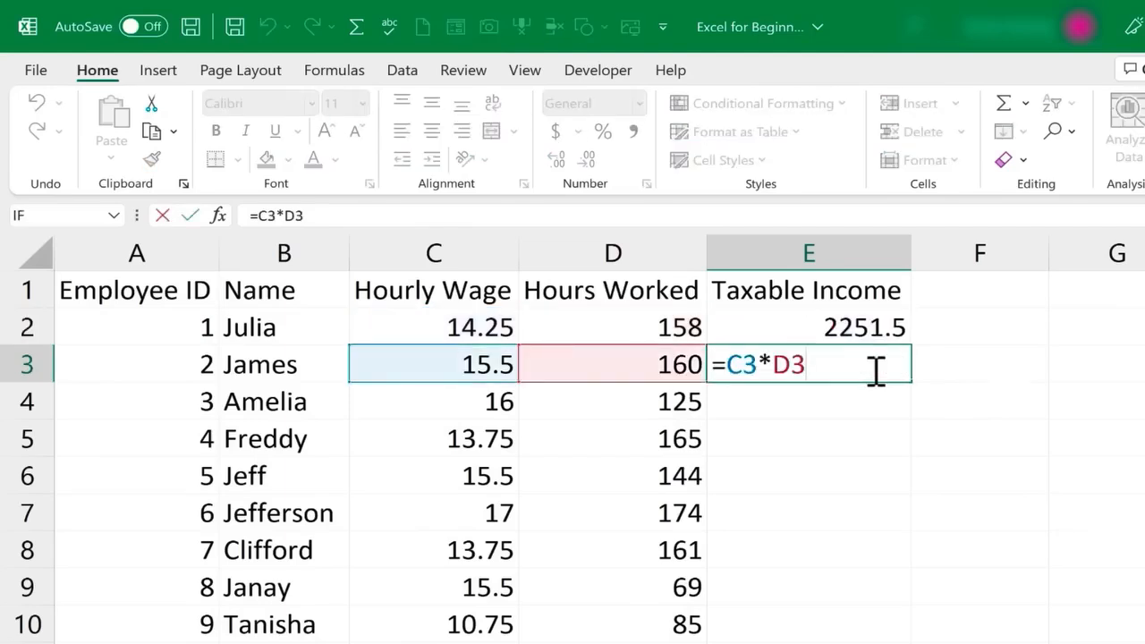
key(ctrl+Return)
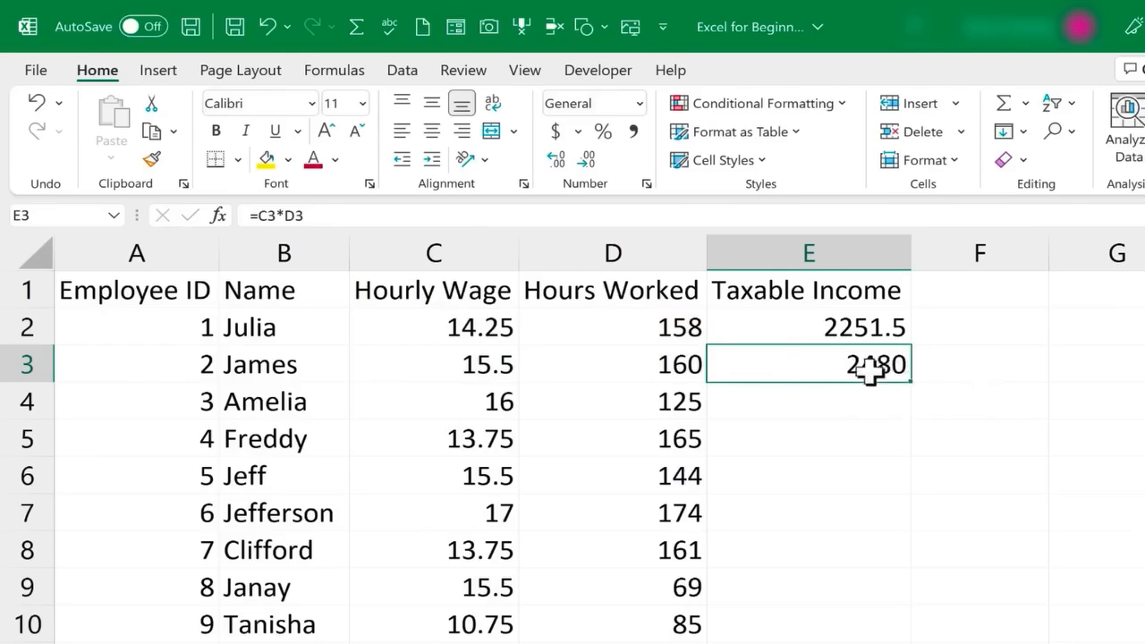
double_click(871, 373)
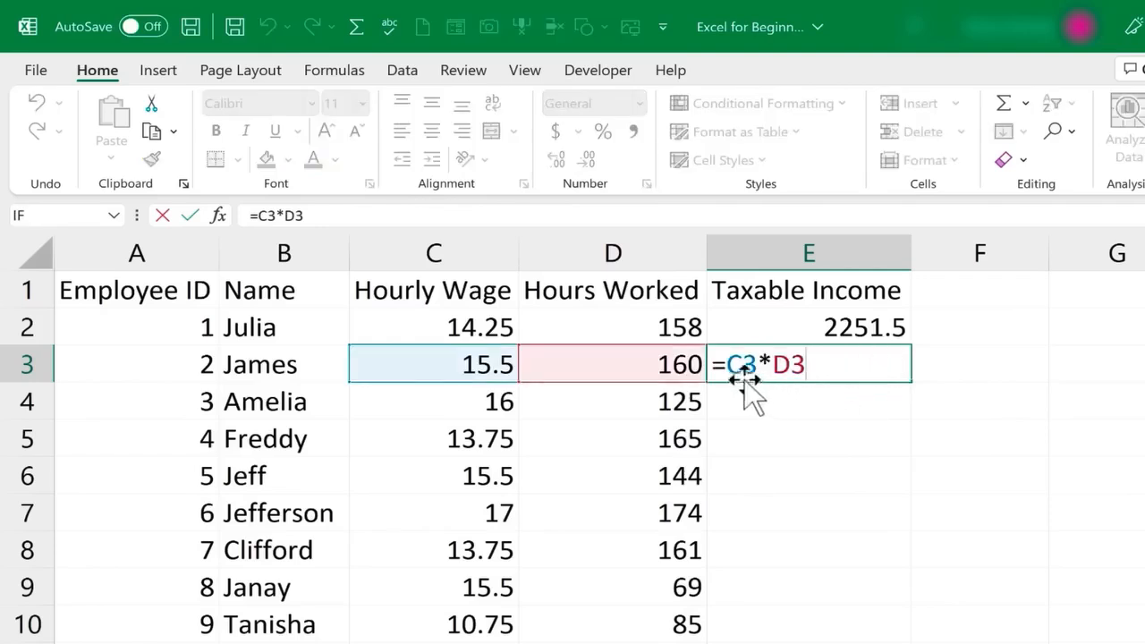
double_click(877, 325)
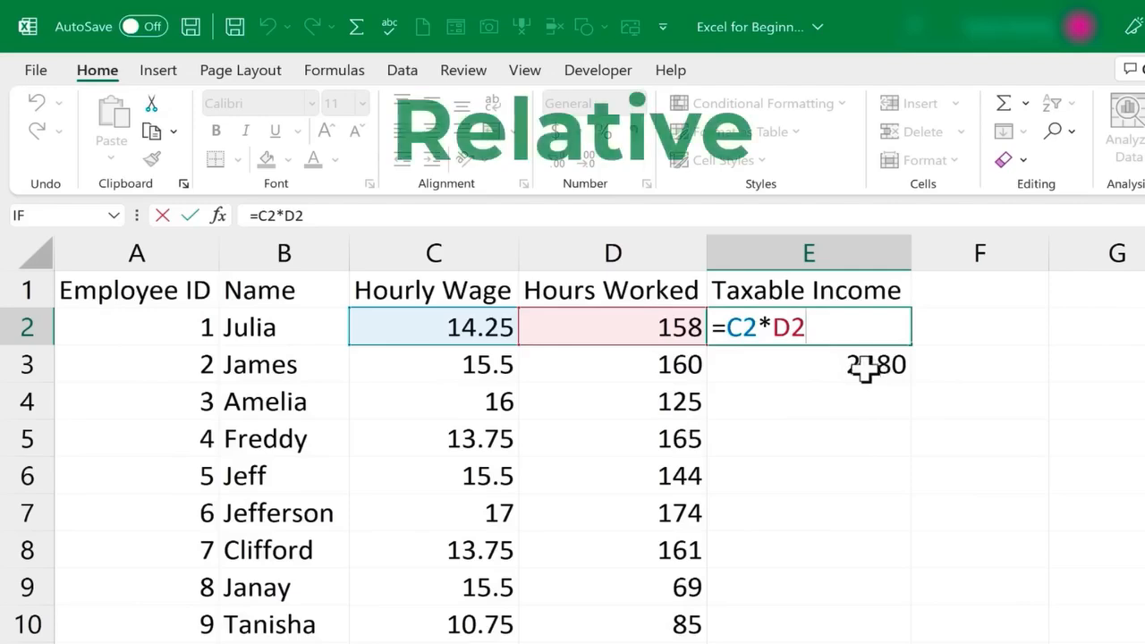
double_click(841, 363)
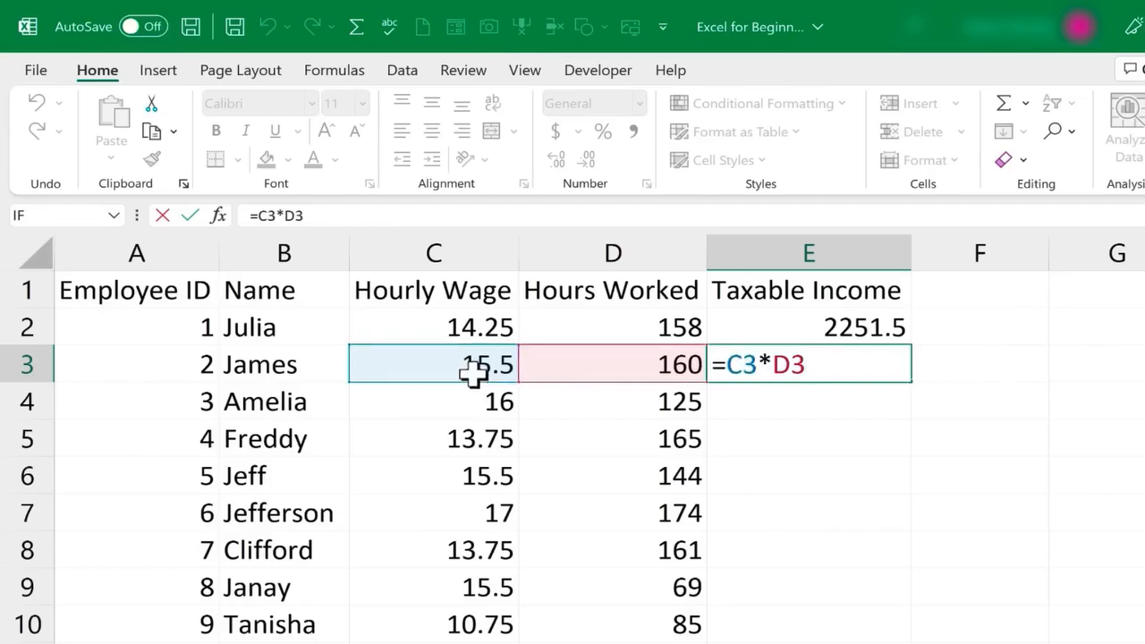
key(ctrl+Return)
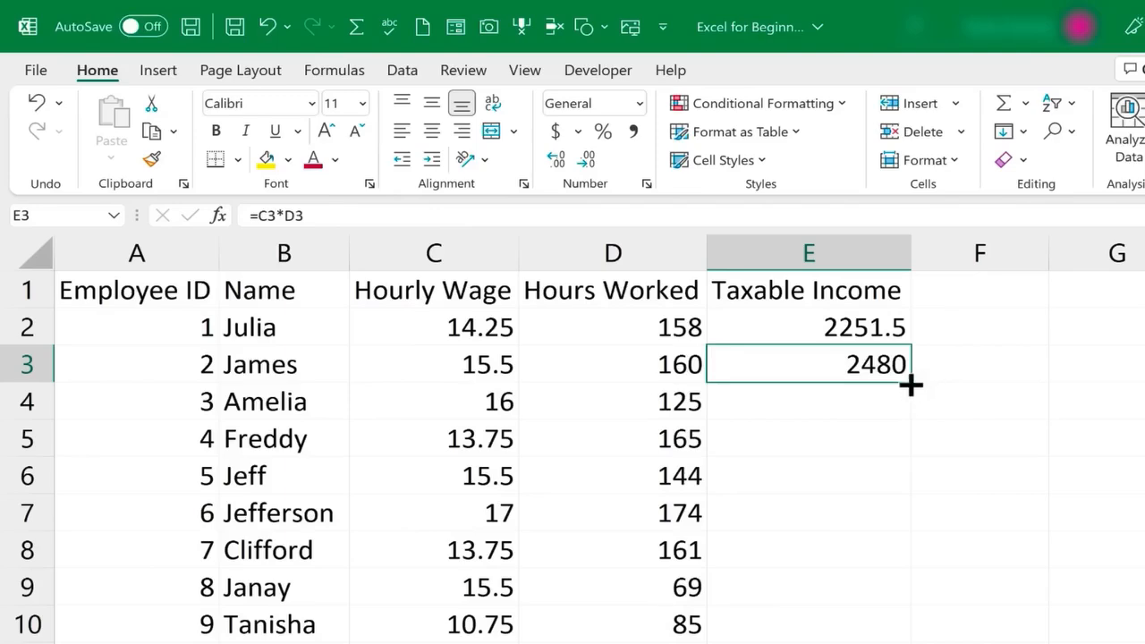
Fill the taxable income formula from cell E3 down to the last employee in row 71 and review the filled column
drag(910, 383, 945, 643)
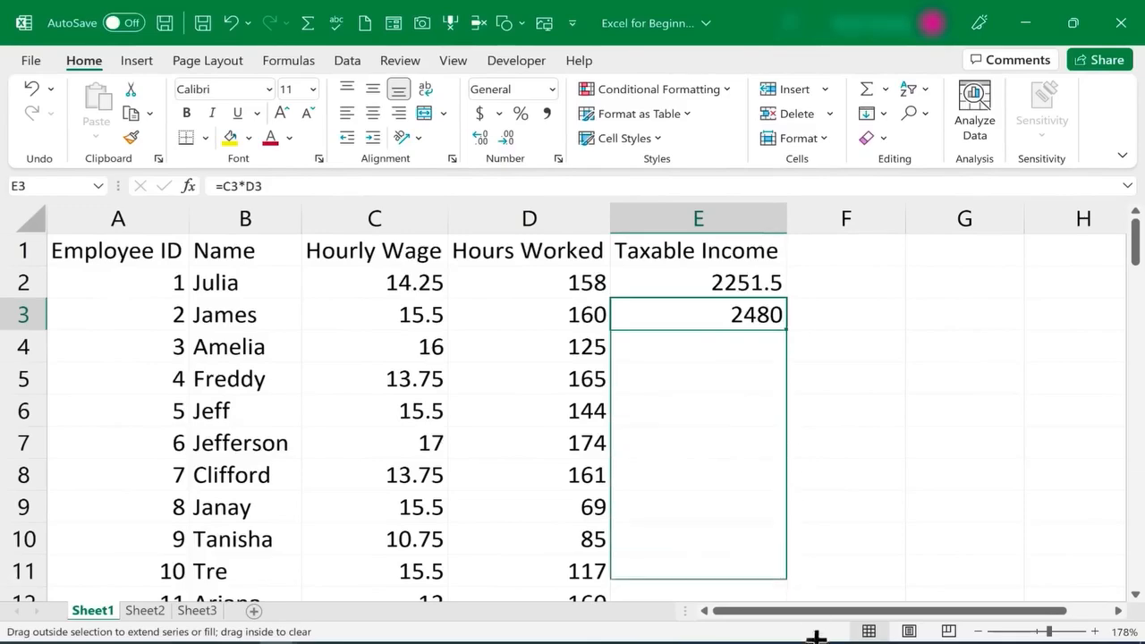
drag(816, 637, 773, 338)
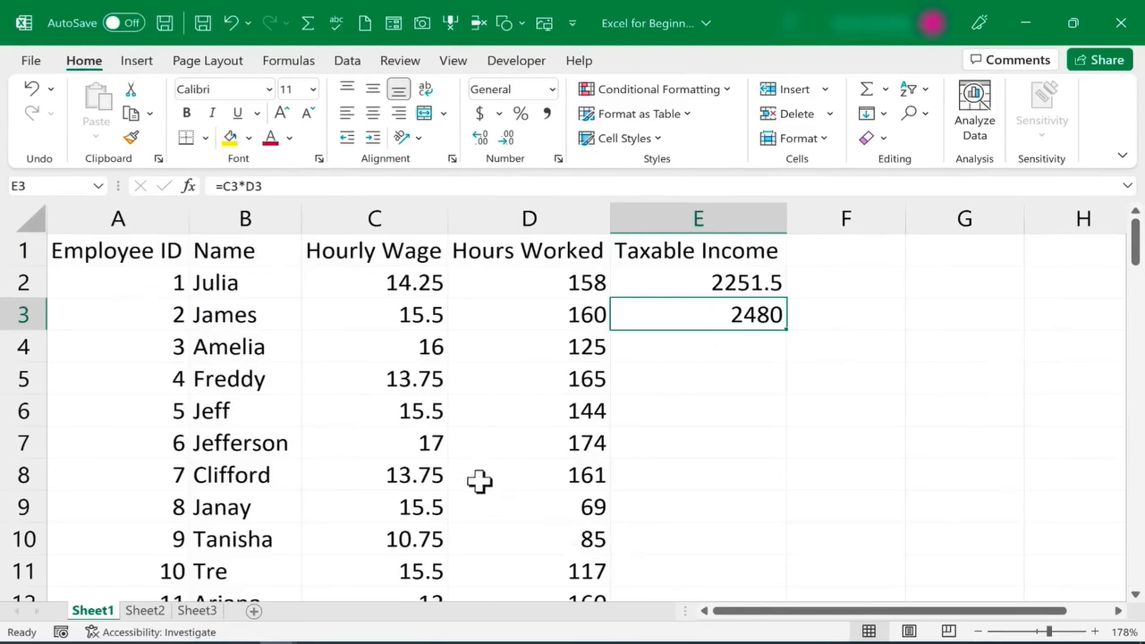
double_click(790, 332)
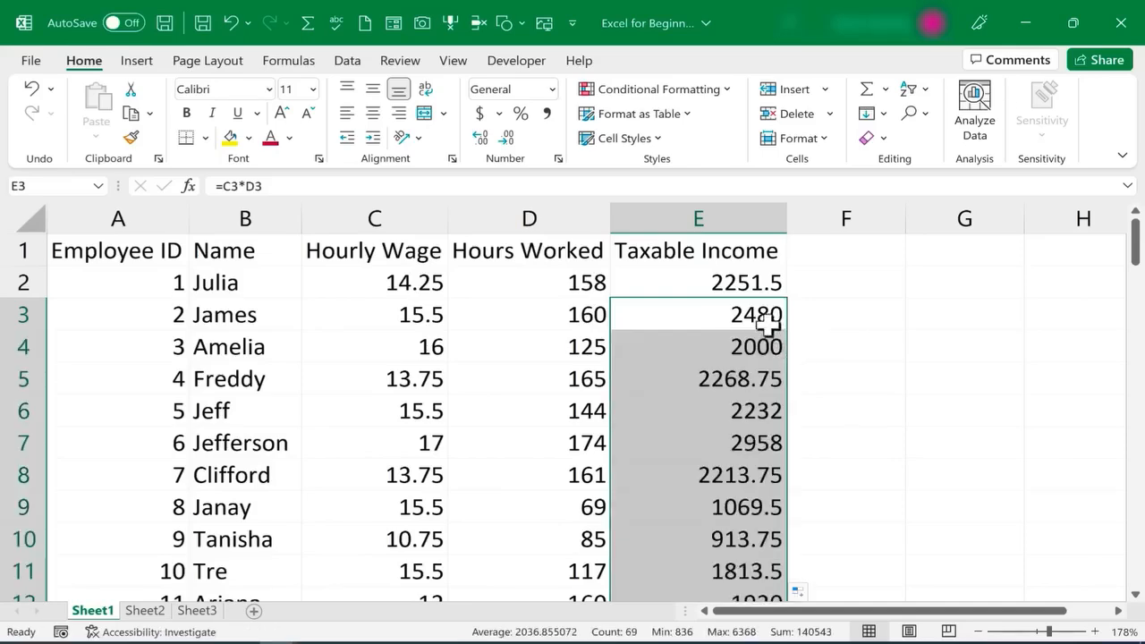
scroll(768, 327, down, 13)
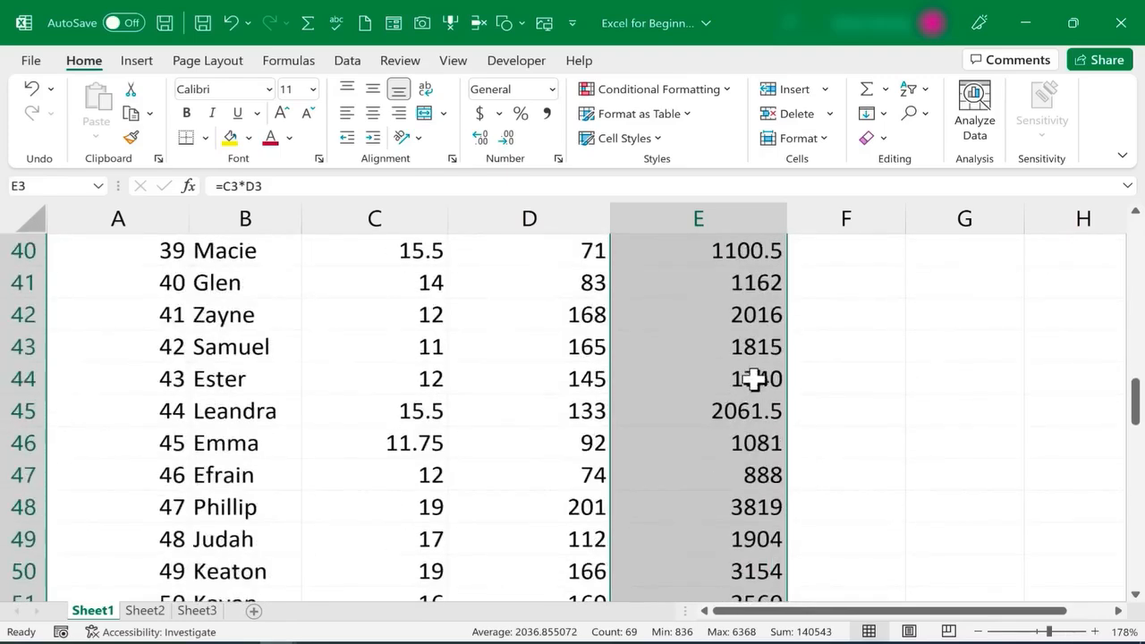
scroll(754, 379, down, 9)
scroll(736, 384, up, 1)
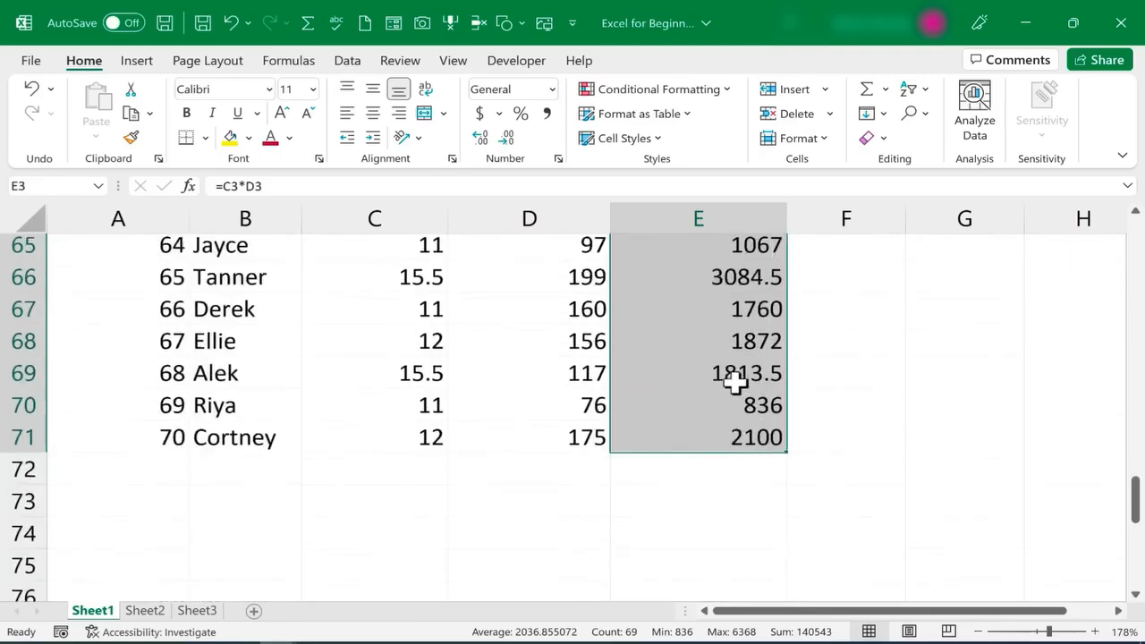
scroll(735, 383, up, 20)
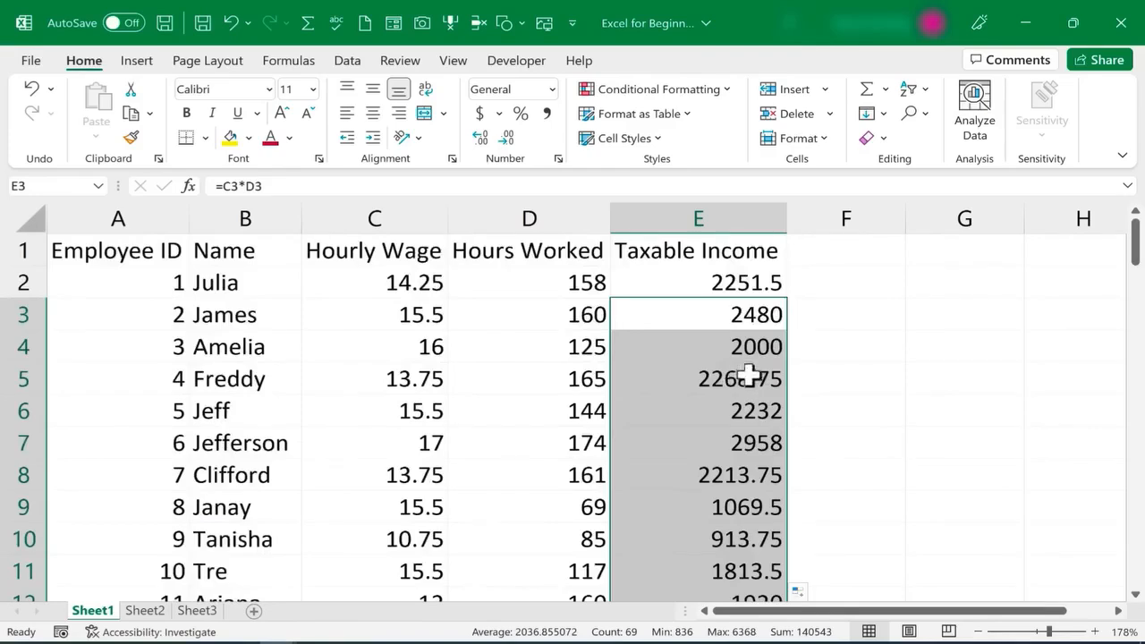
Inspect the taxable income formulas in cells E5, E4, E3 and E7 to see which row's cells each one references
click(747, 377)
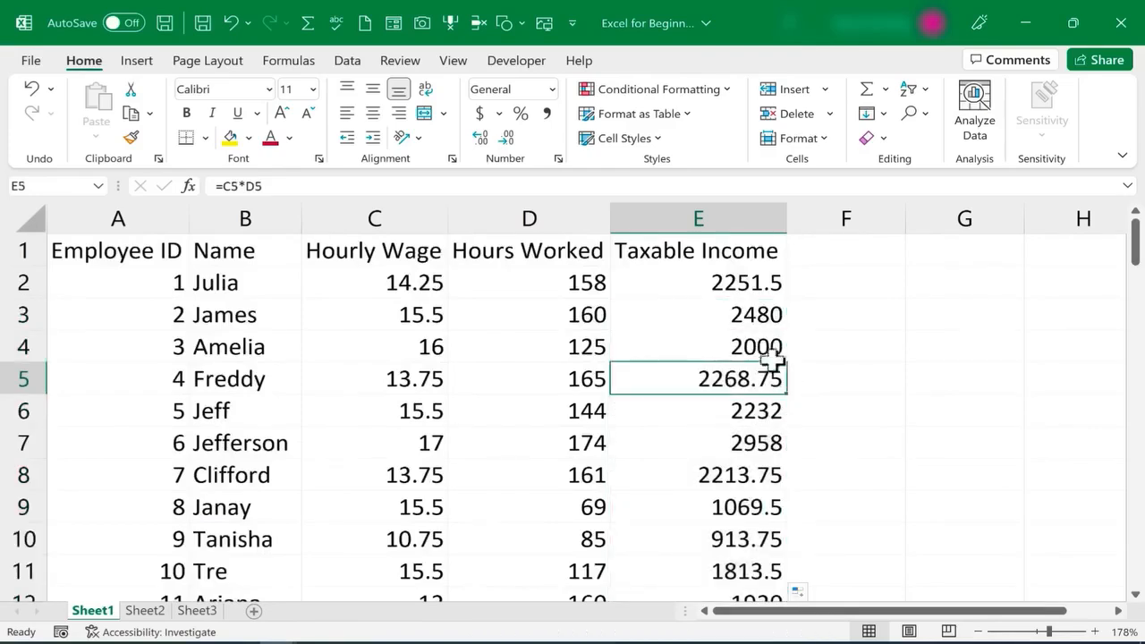
click(767, 347)
click(769, 315)
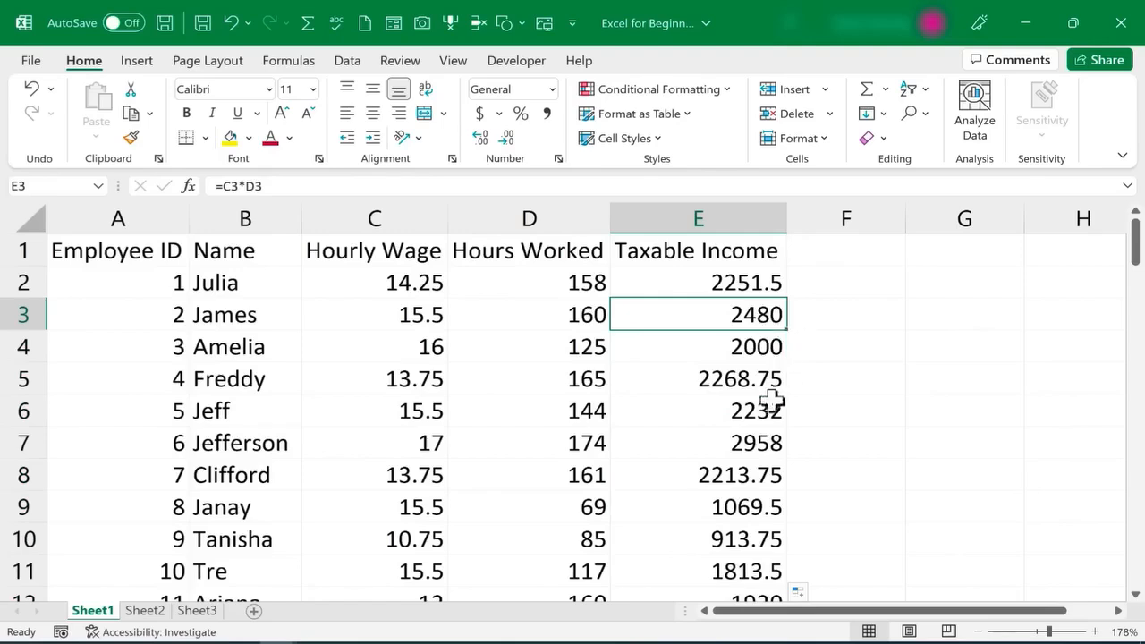
click(767, 353)
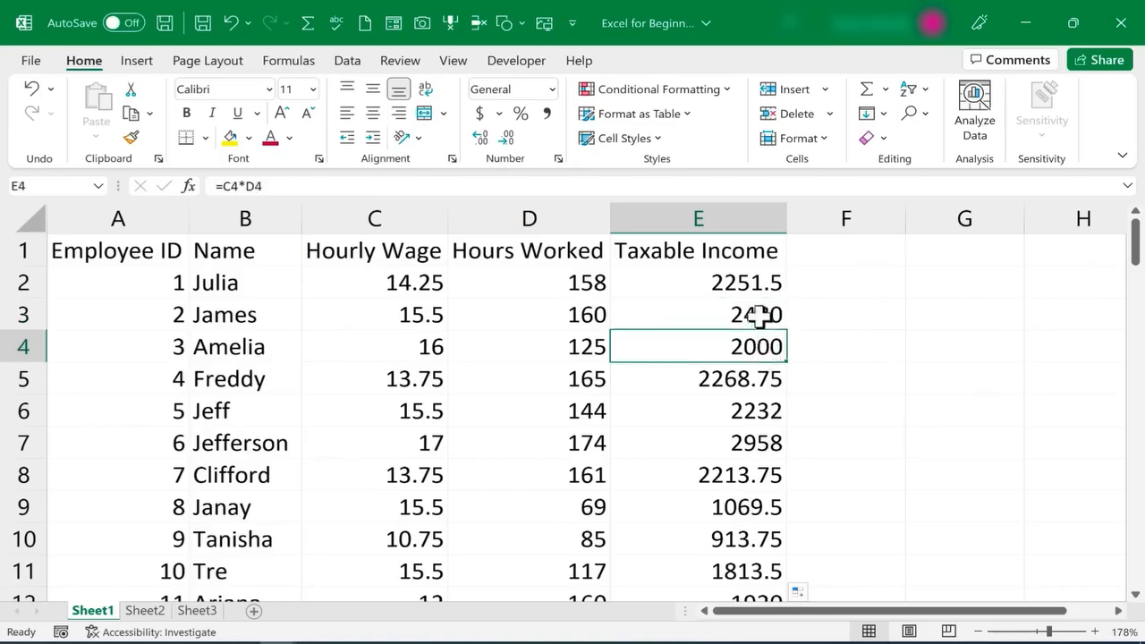
click(759, 314)
double_click(760, 315)
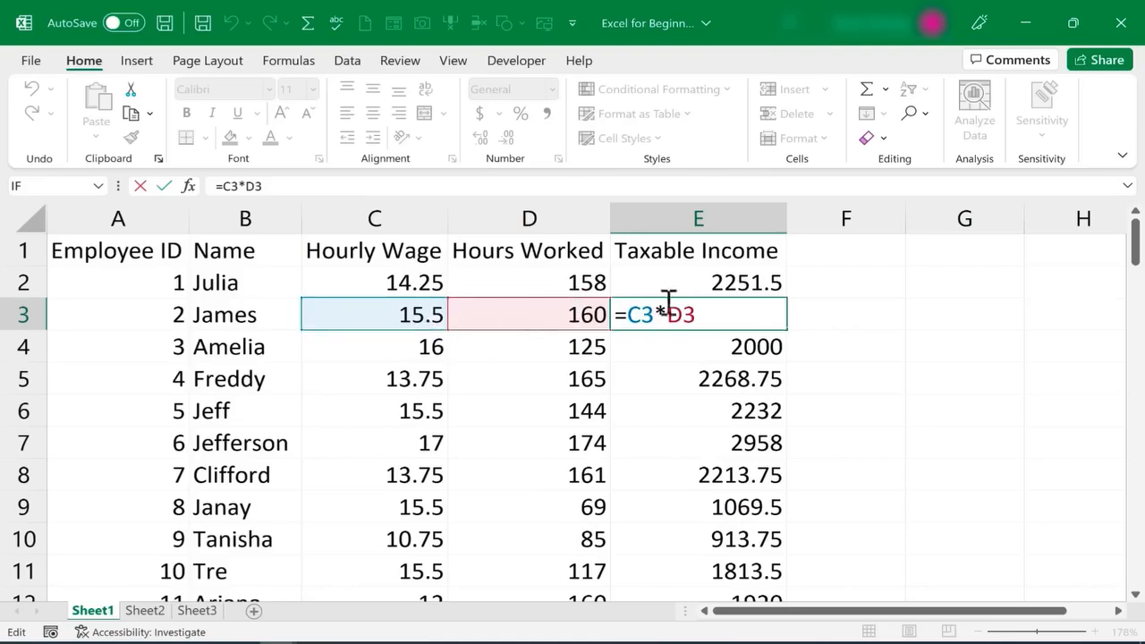
key(Return)
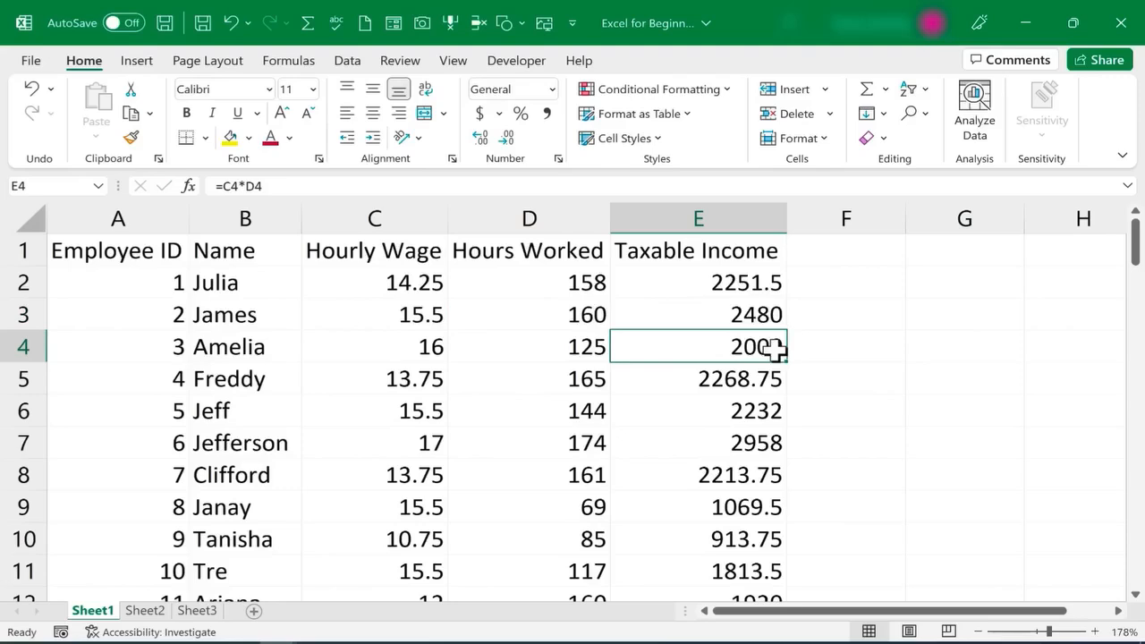
double_click(752, 348)
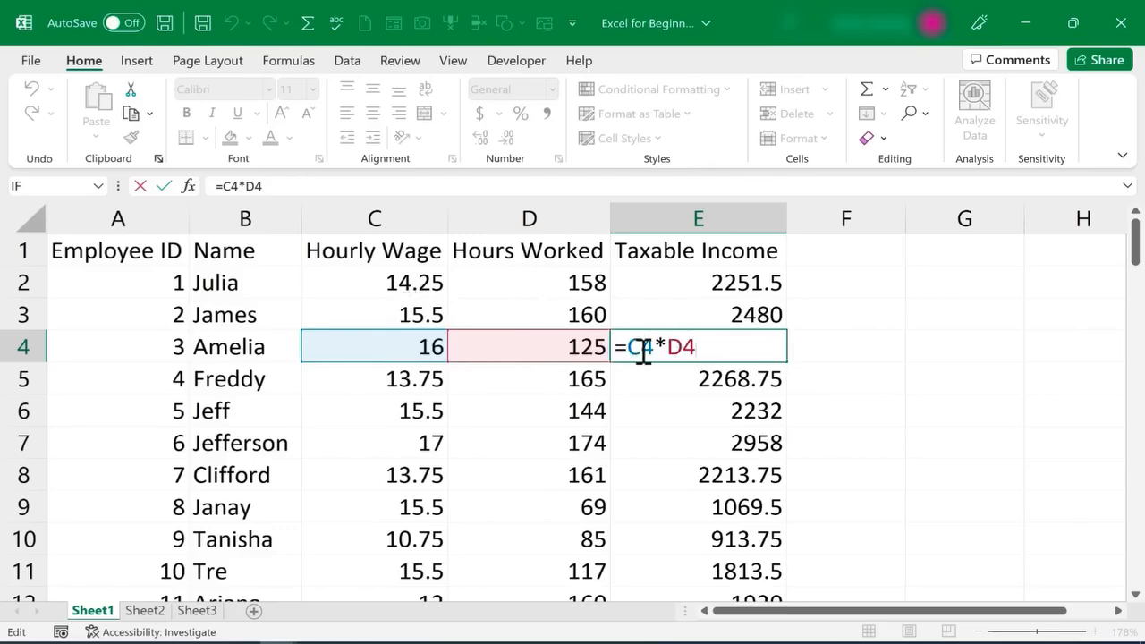
click(695, 444)
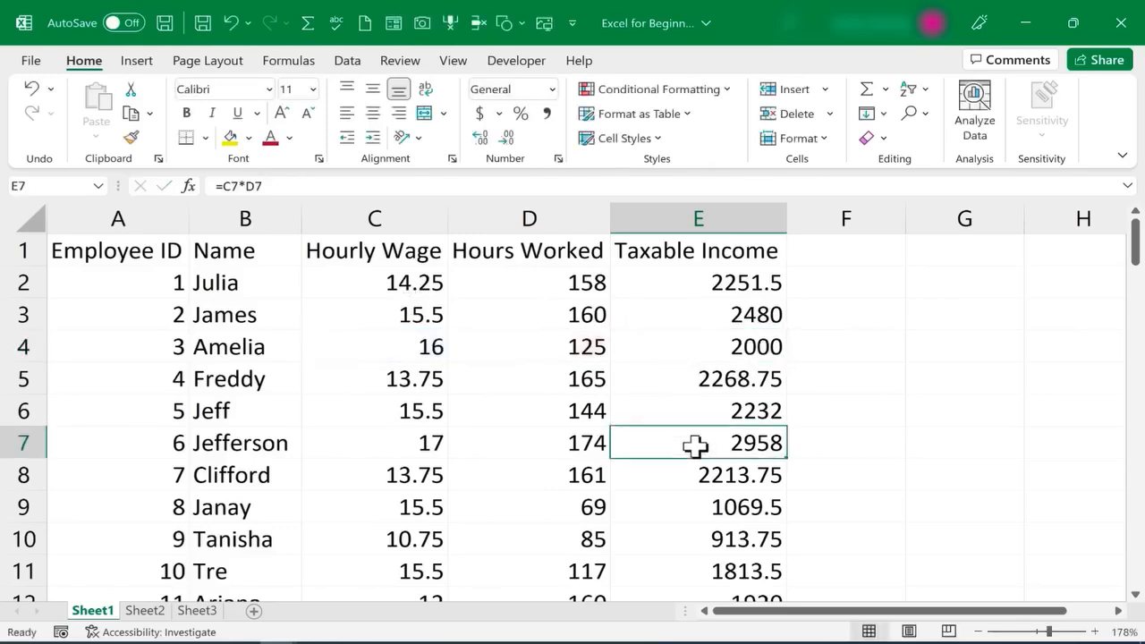
double_click(696, 444)
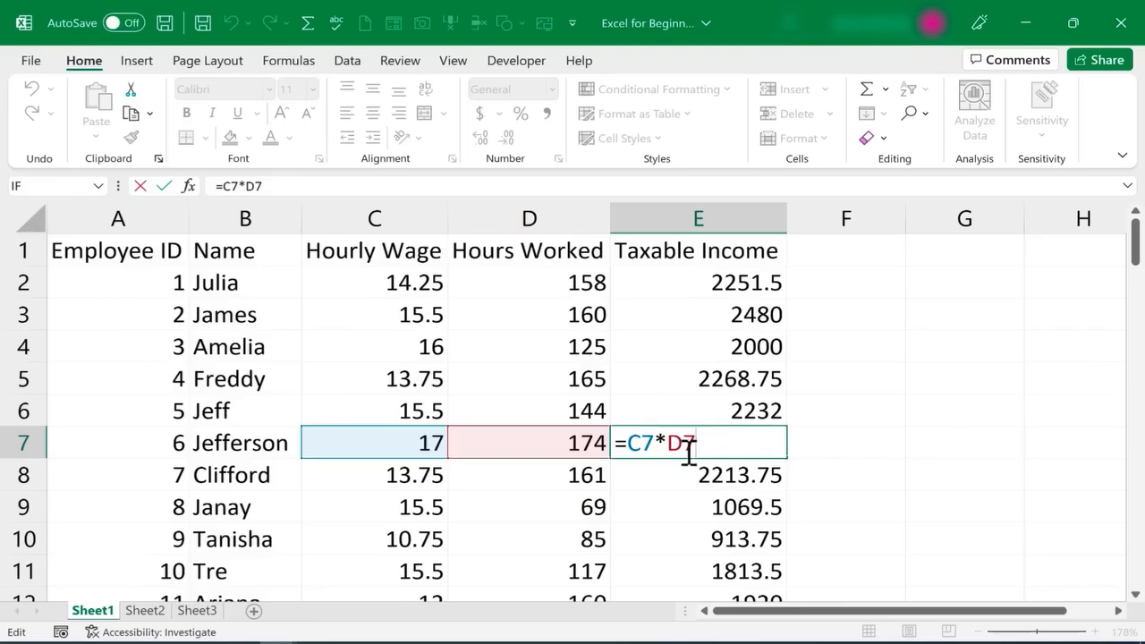
Add the header Taxes to Be Paid in cell F1 and fit column F's width to the text
click(858, 249)
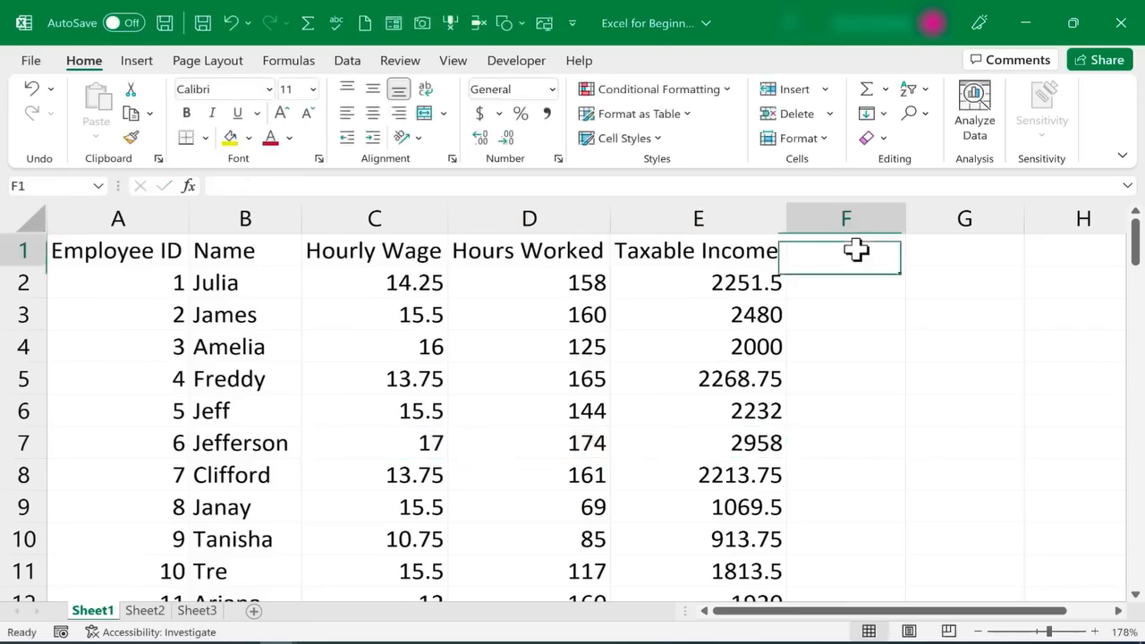
text(Taxes)
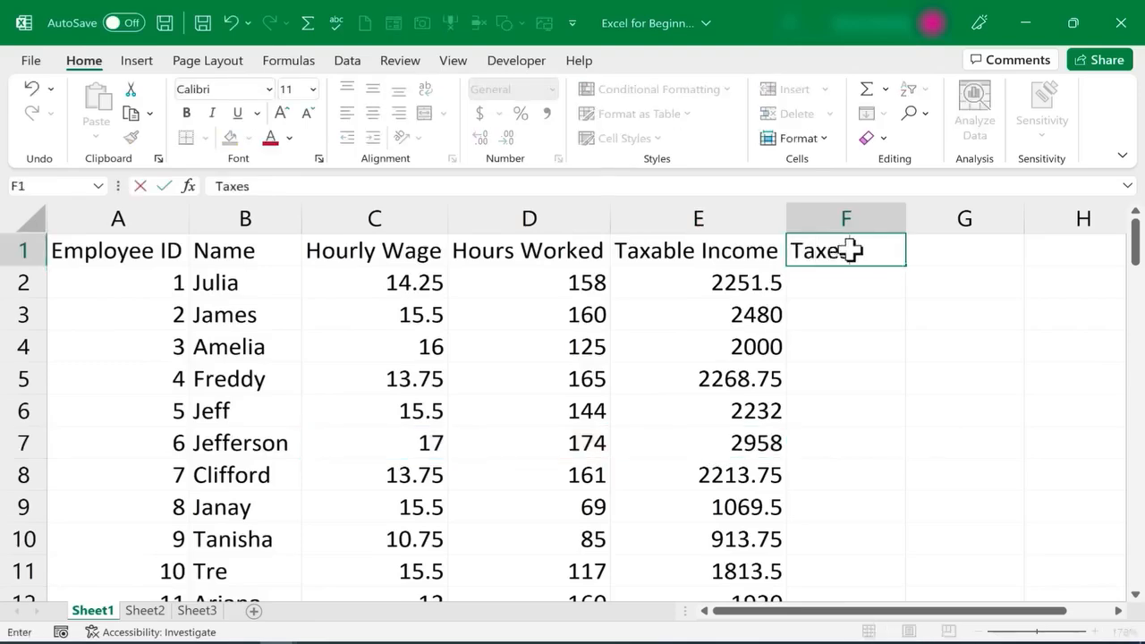
text( to Be Paid)
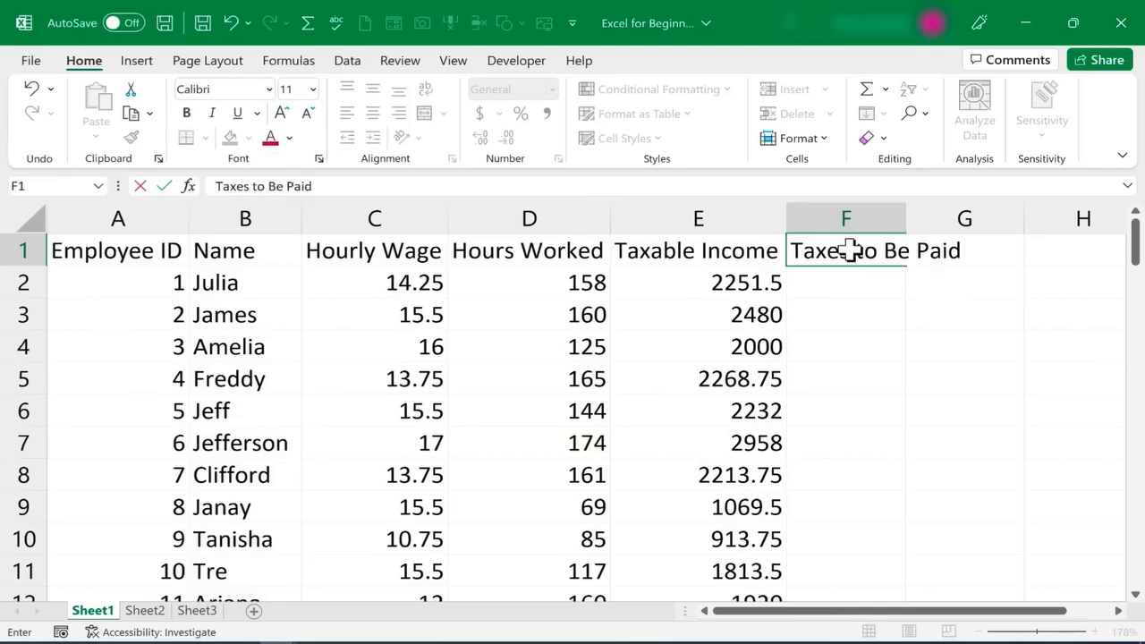
double_click(906, 219)
Enter the label Tax Rate: in cell G1 and the rate .07 in cell H1, then select cell F2
click(1043, 249)
text(Tax)
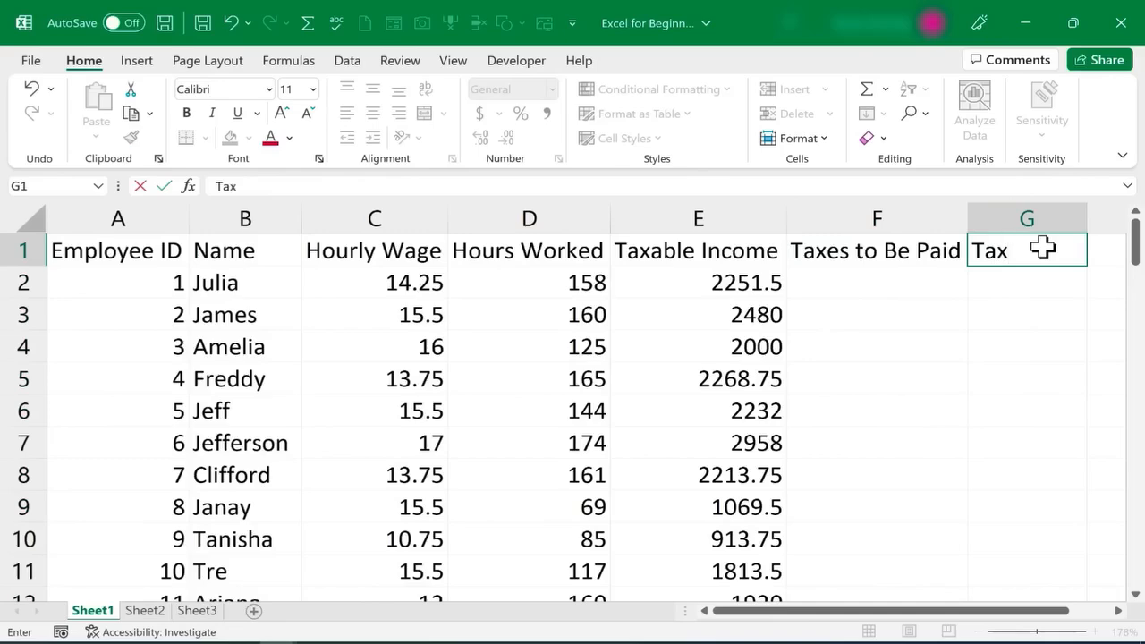
text( Rate:)
key(Tab)
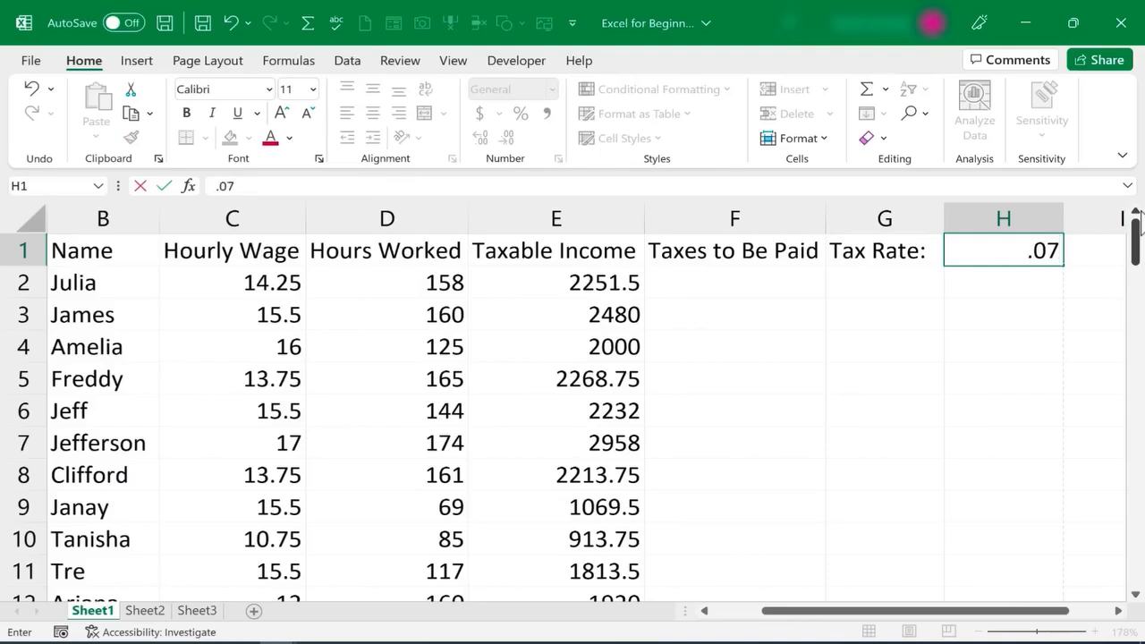
key(Return)
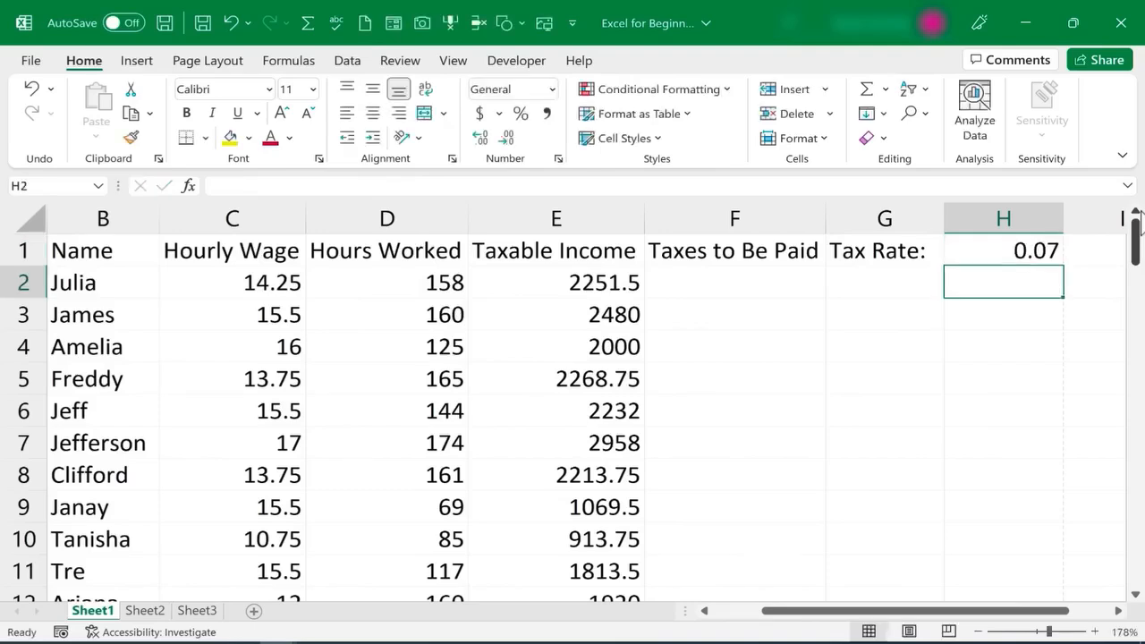
click(739, 288)
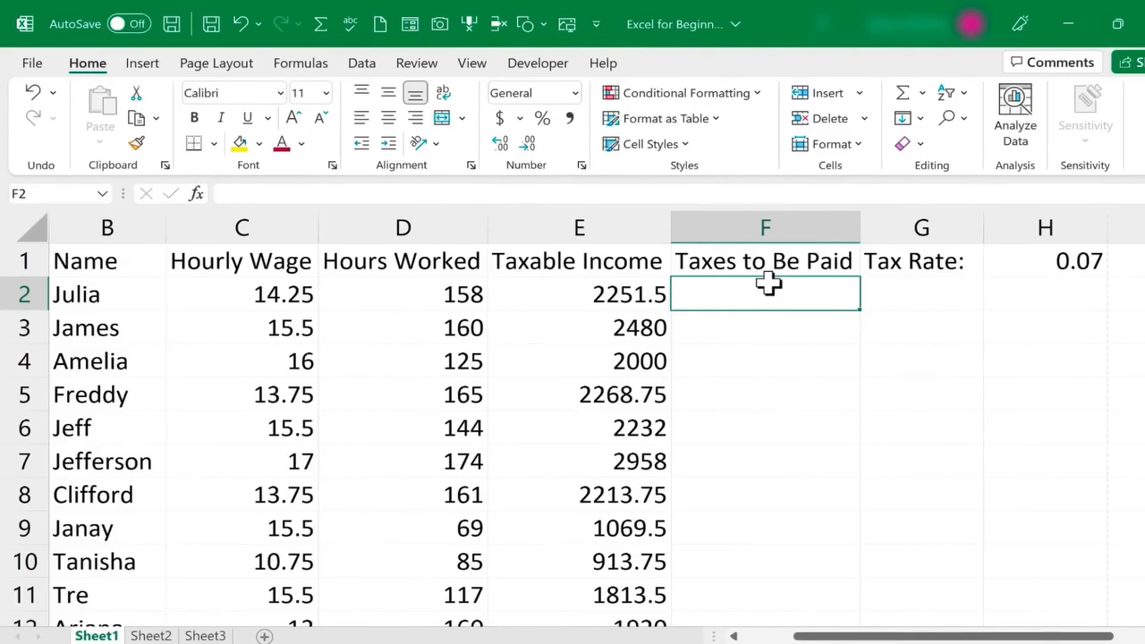
Enter the formula =E2*H1 in cell F2 to multiply the taxable income by the tax rate
text(=)
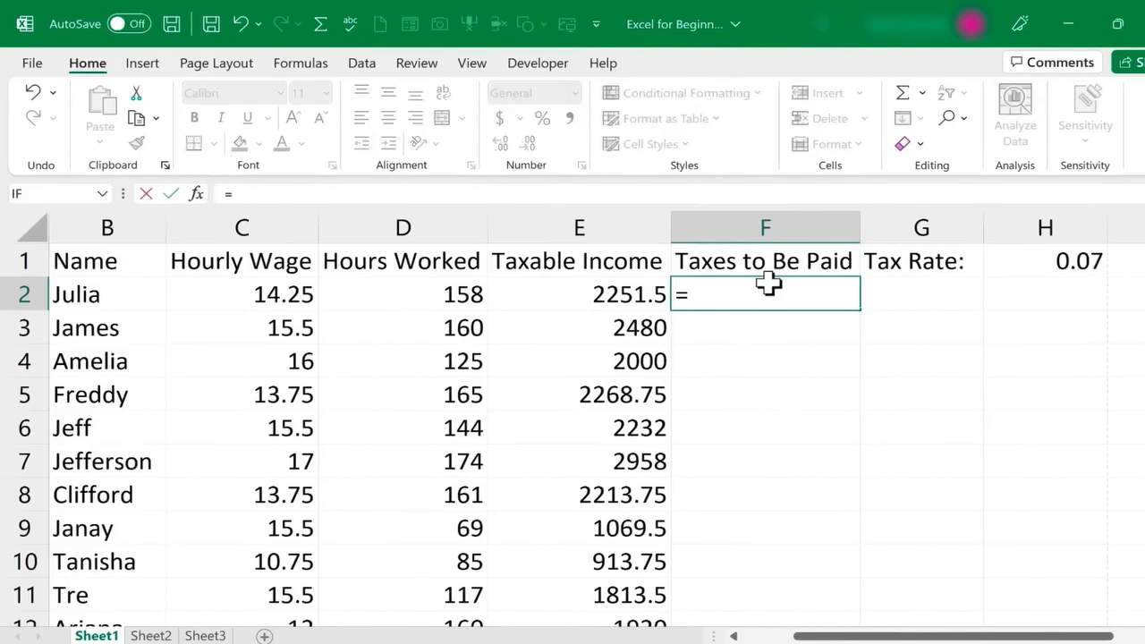
click(599, 296)
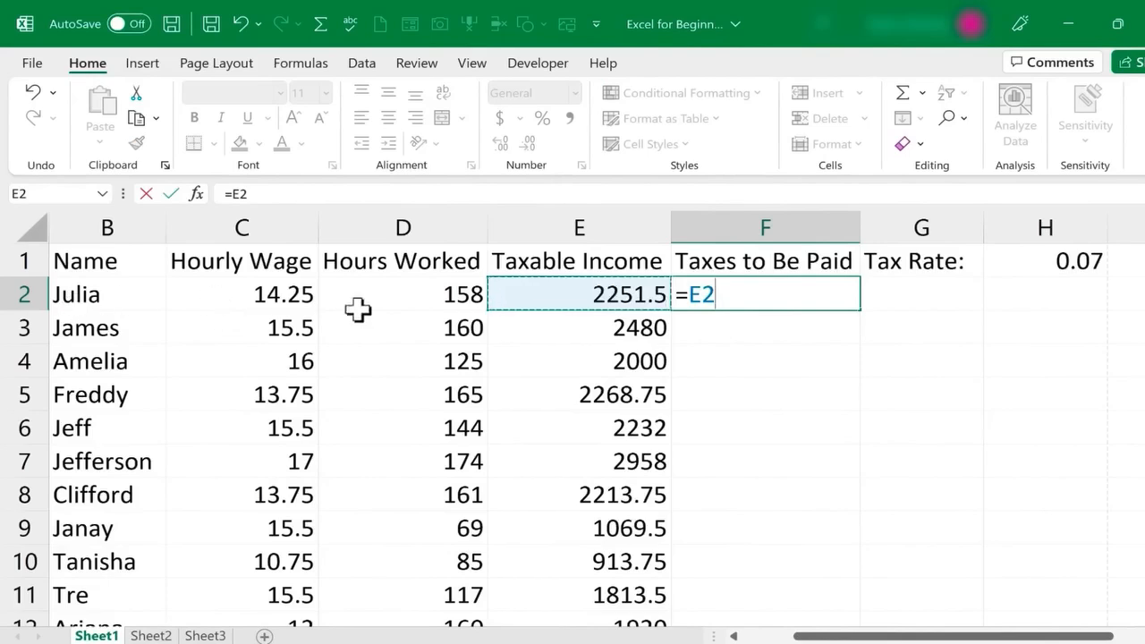
text(*)
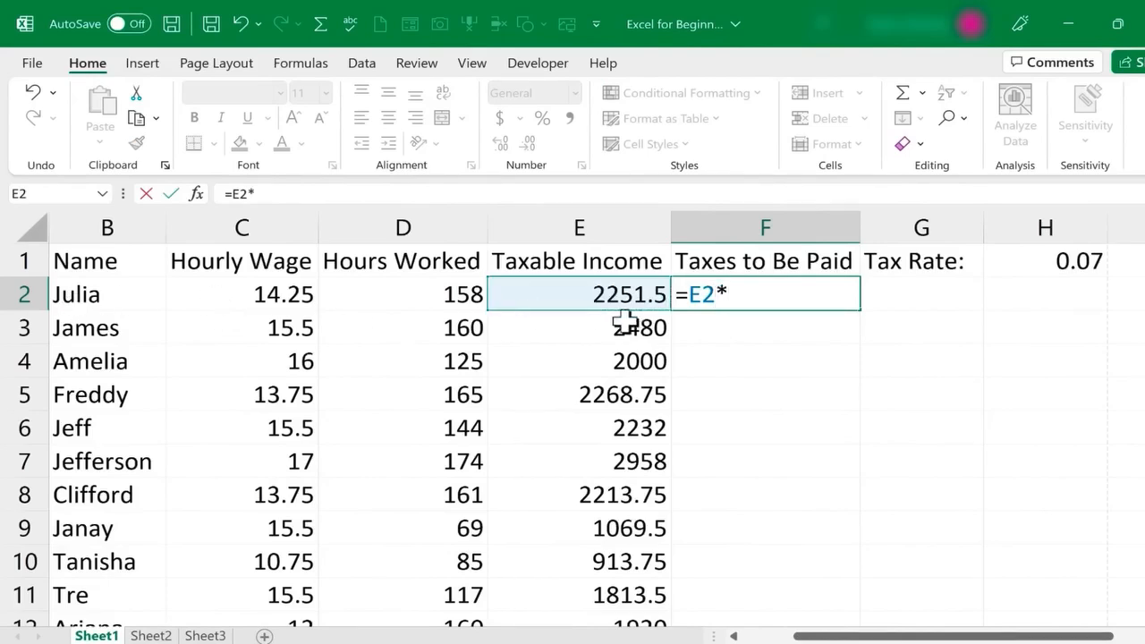
click(1082, 261)
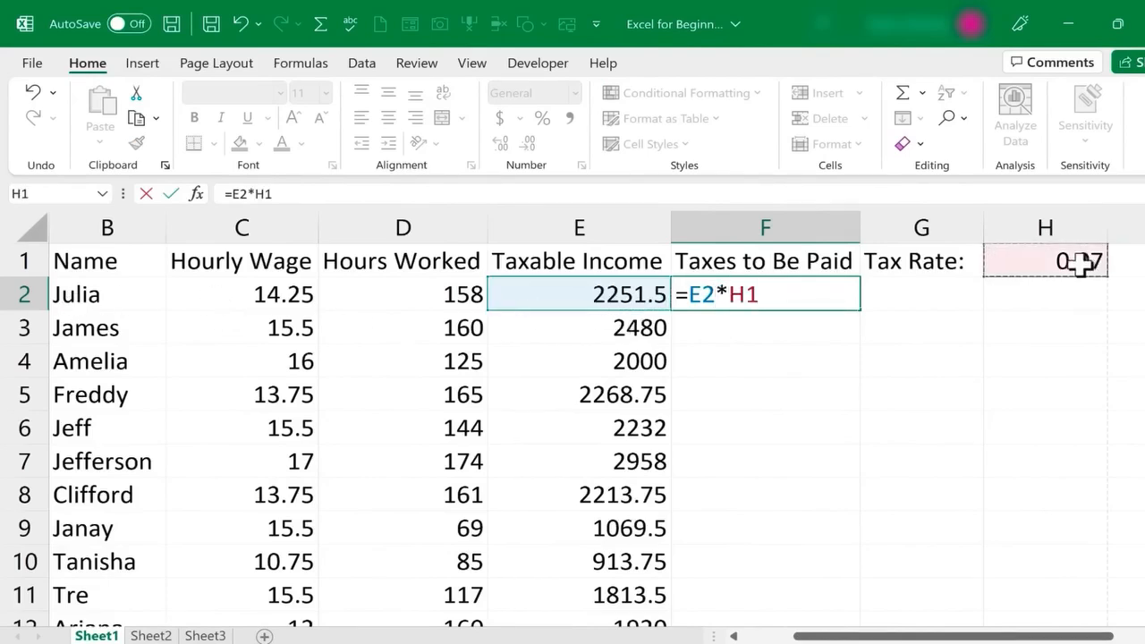
key(Return)
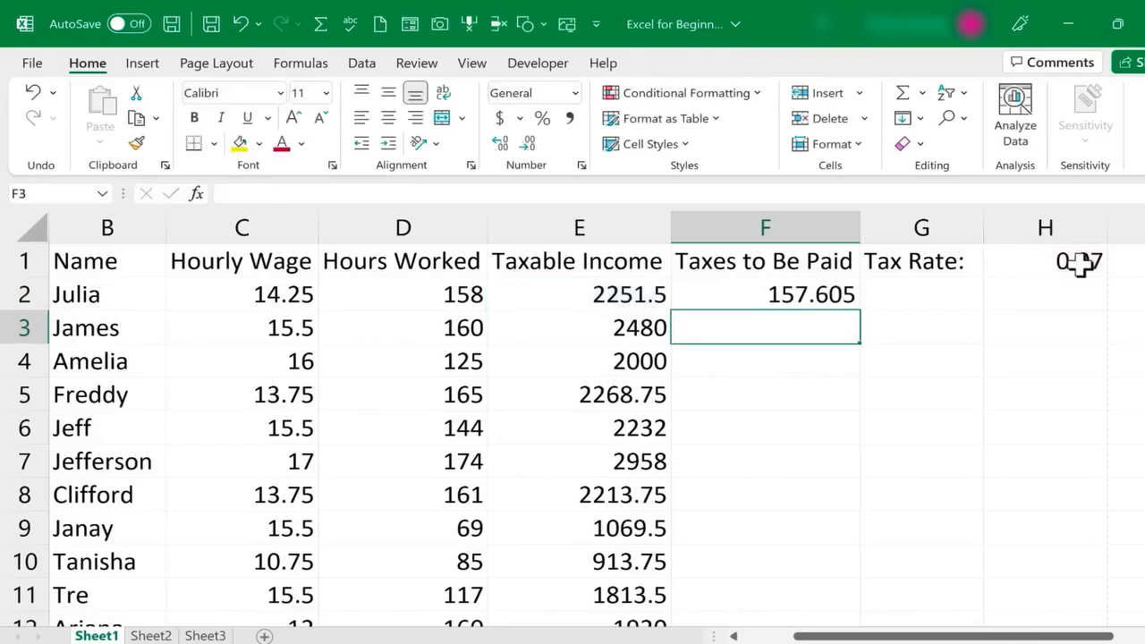
Fill the tax formula from cell F2 down the Taxes to Be Paid column and review the filled cells
click(812, 299)
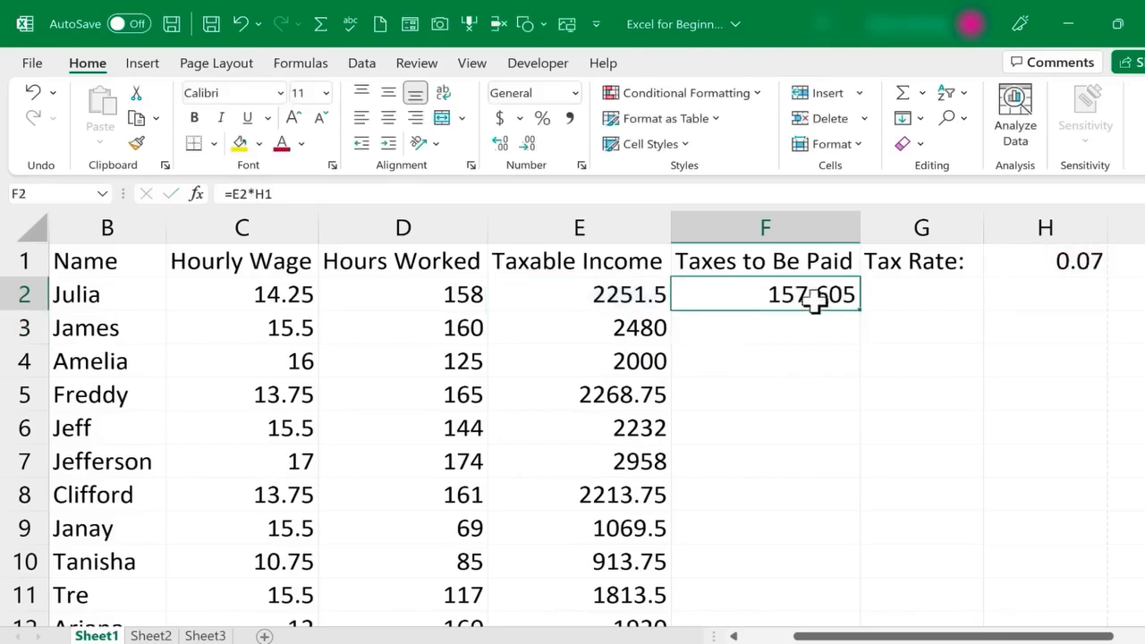
double_click(861, 310)
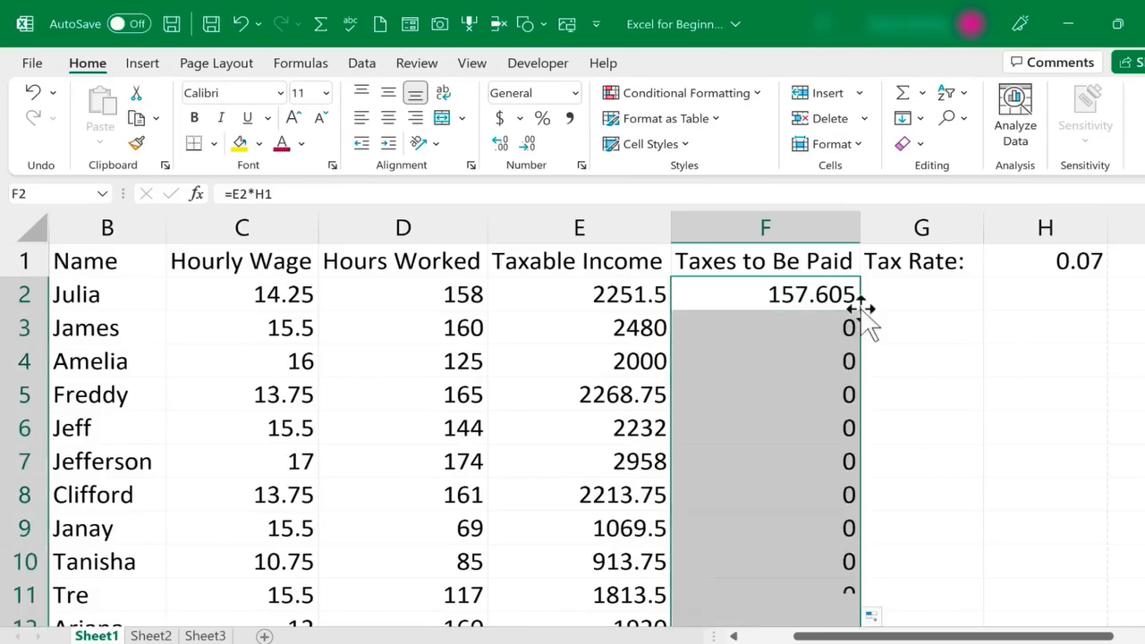
scroll(851, 411, down, 2)
scroll(851, 440, down, 8)
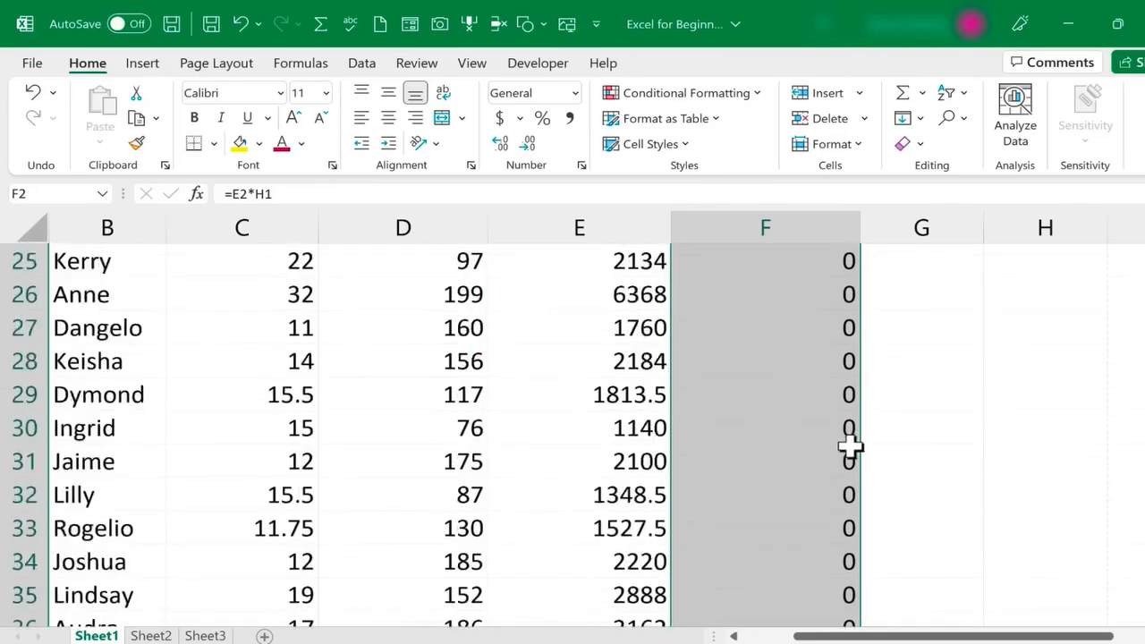
scroll(851, 440, up, 10)
click(922, 371)
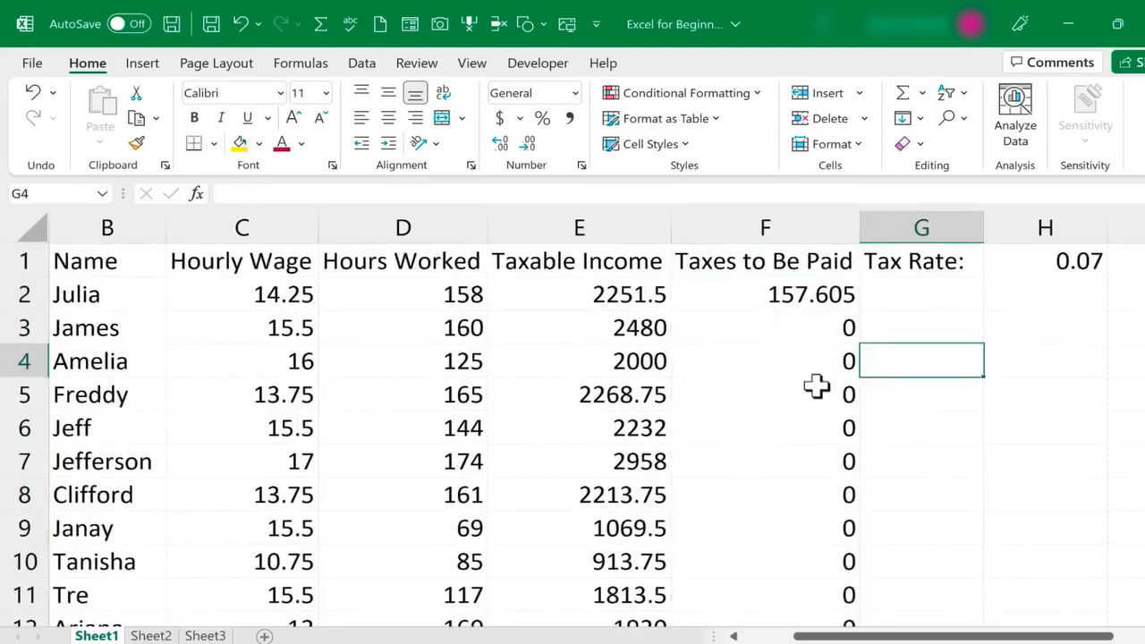
Inspect the tax formulas in cells F5, F2 and F6 and the column H cells they reference
click(819, 455)
double_click(821, 390)
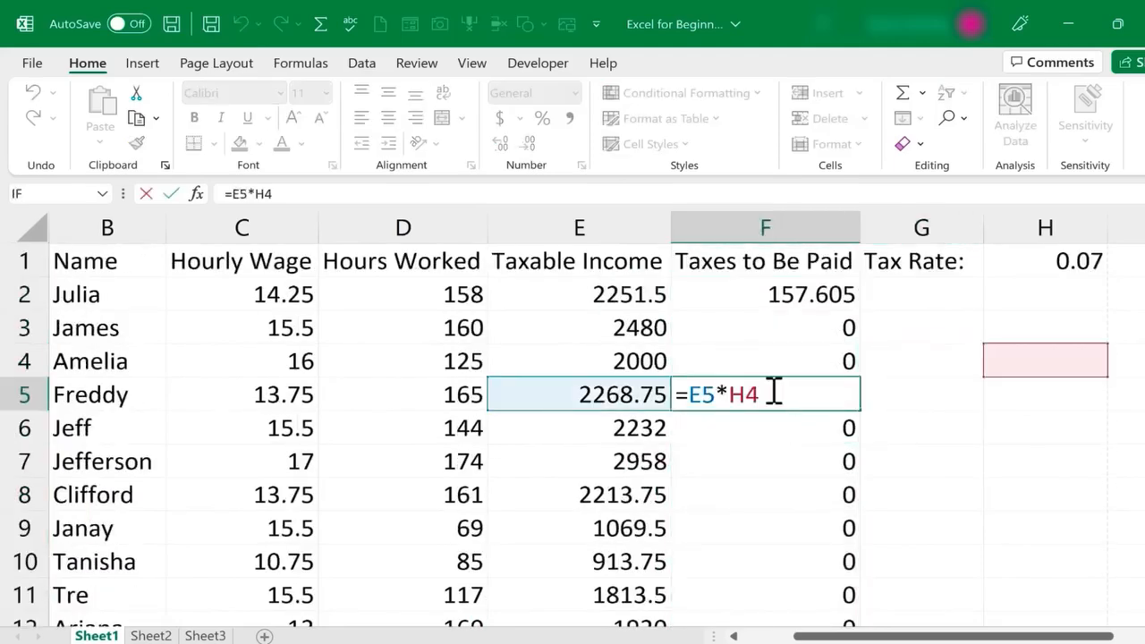
click(781, 291)
double_click(780, 291)
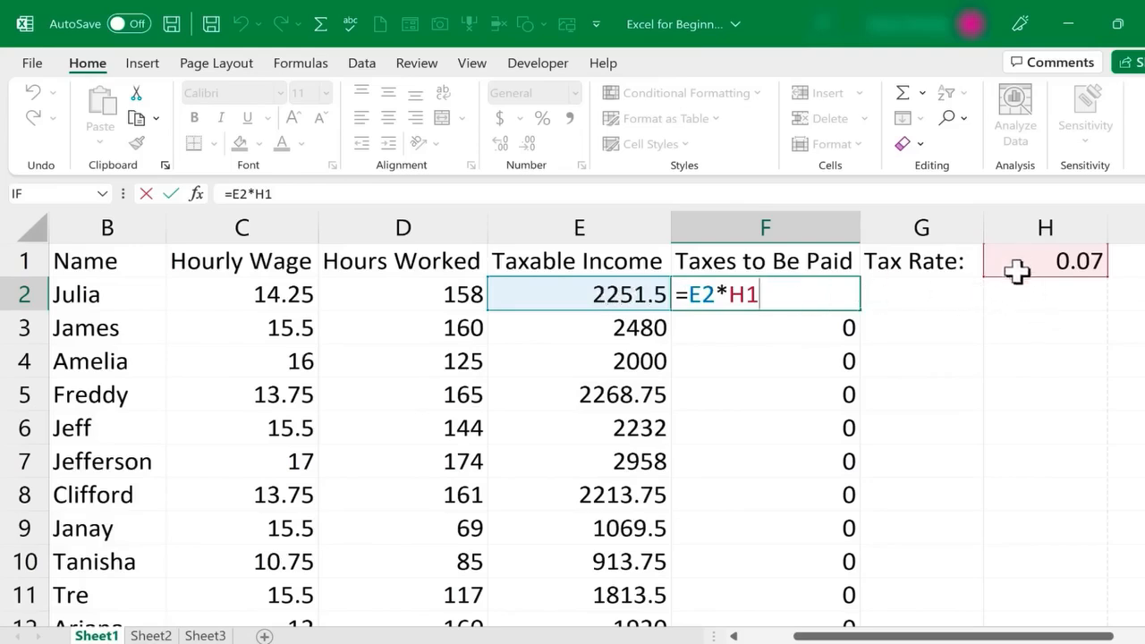
key(Return)
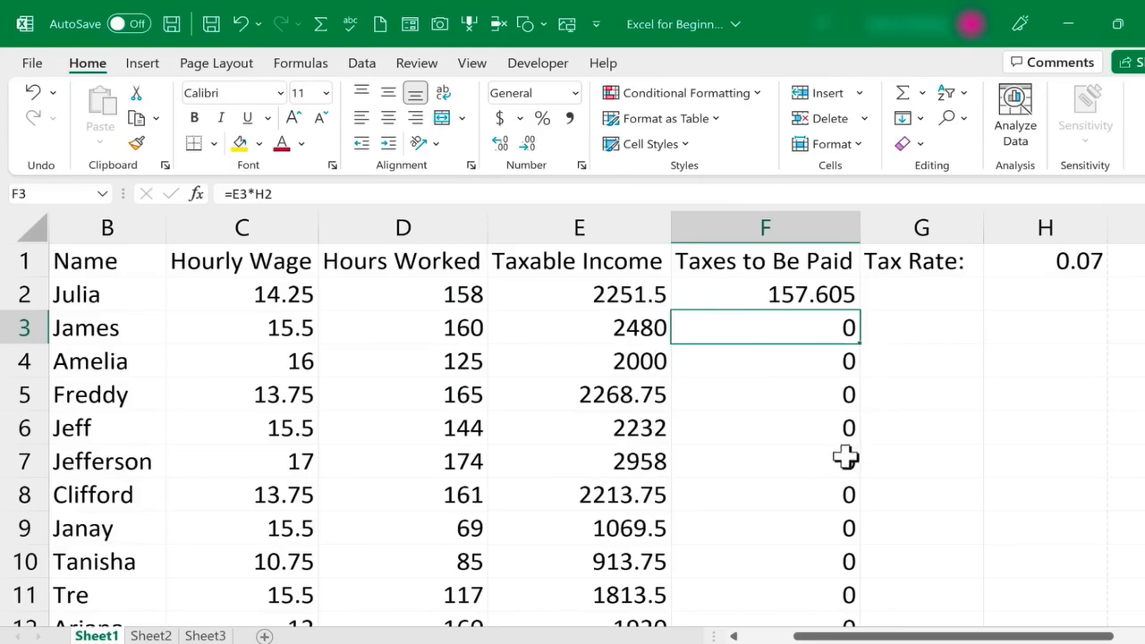
double_click(778, 430)
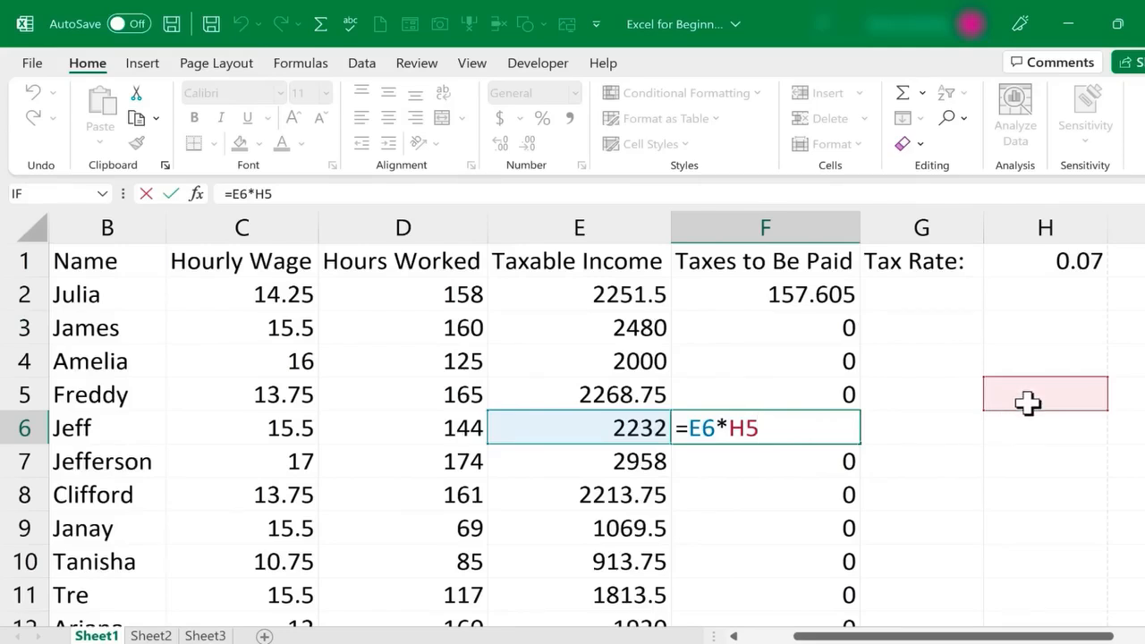
click(1061, 353)
click(1056, 332)
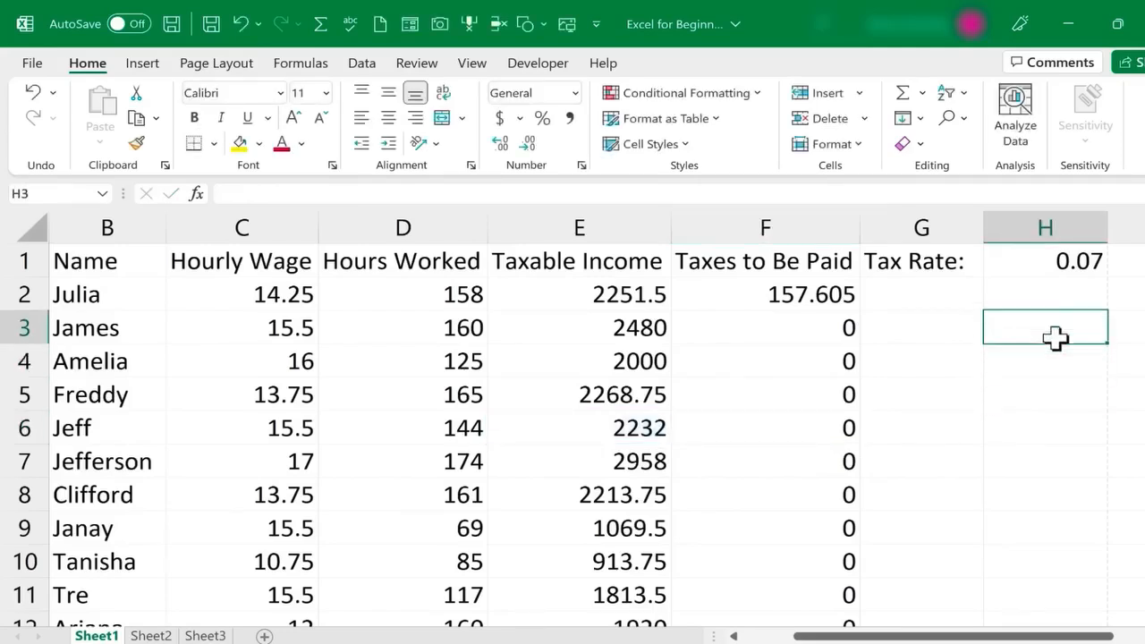
click(1048, 408)
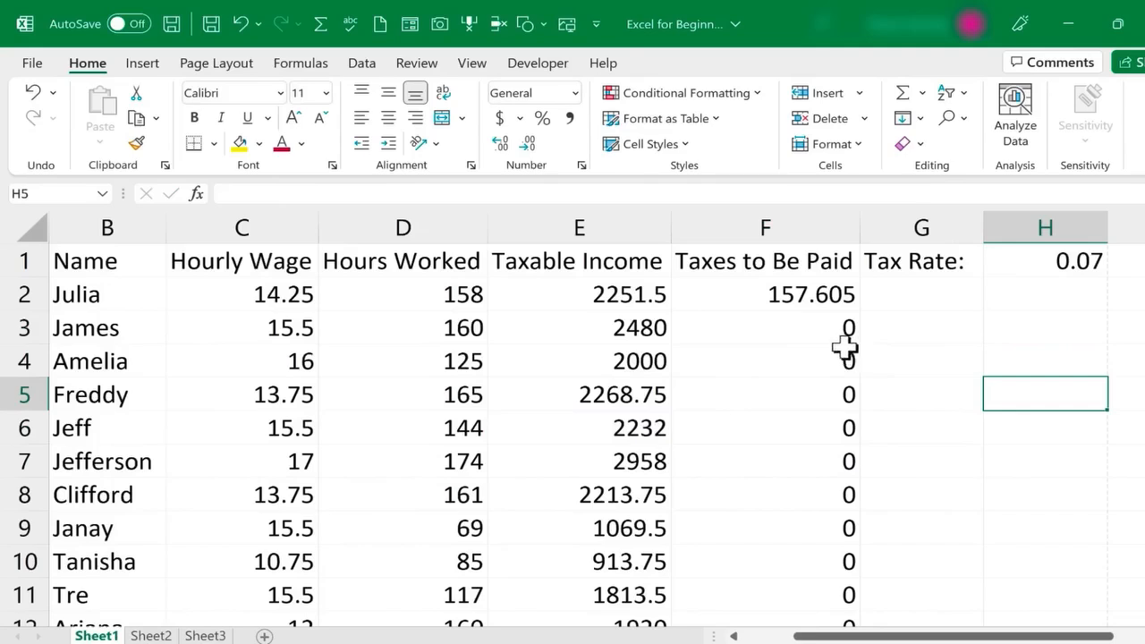
key(Left)
Make the tax rate reference in cell F2 absolute so the formula reads =E2*$H$1
click(787, 300)
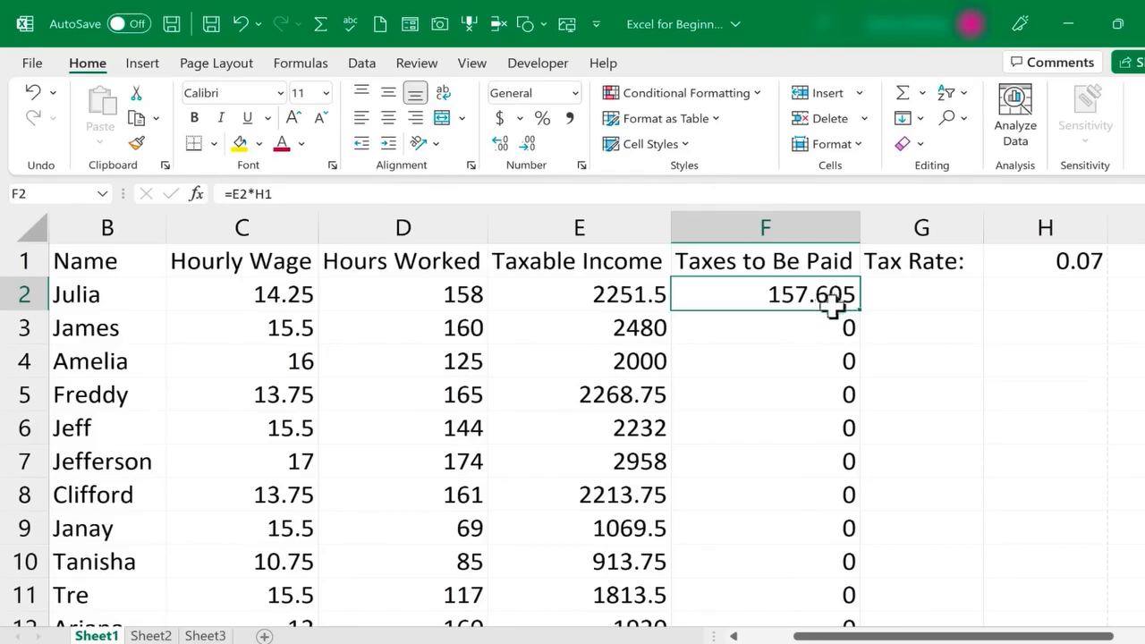
double_click(780, 299)
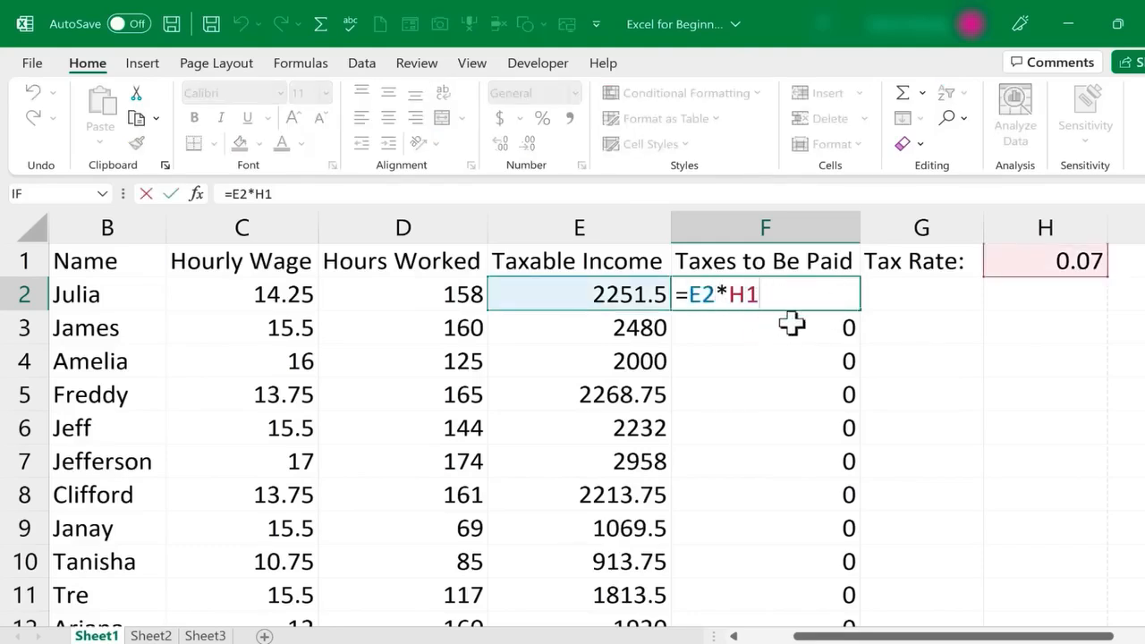
key(ctrl+Return)
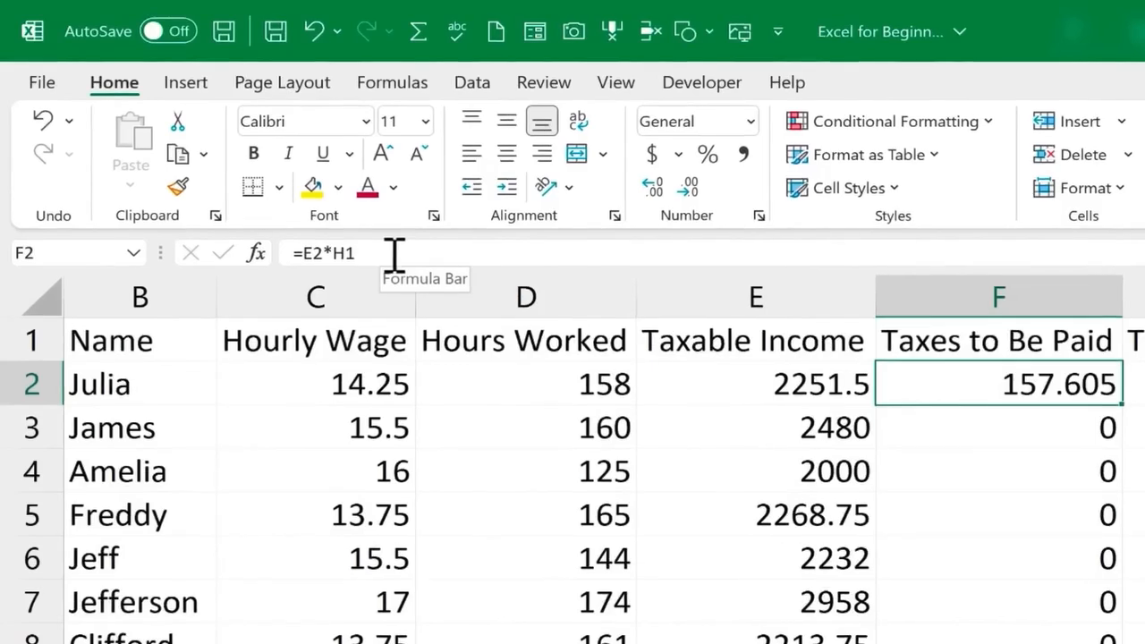
click(394, 255)
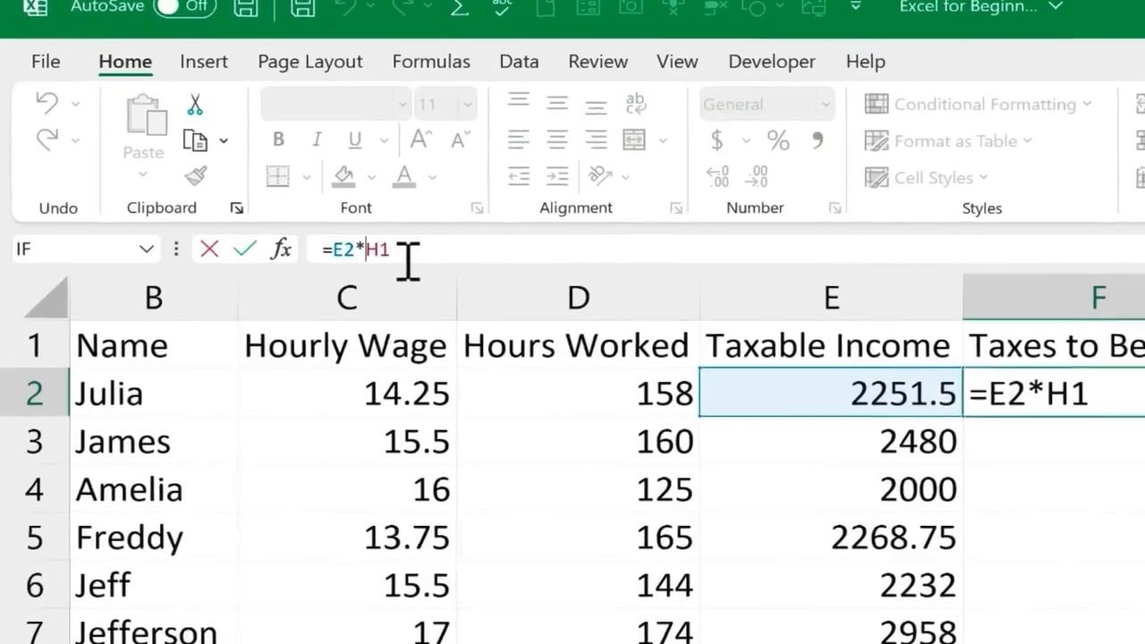
text($)
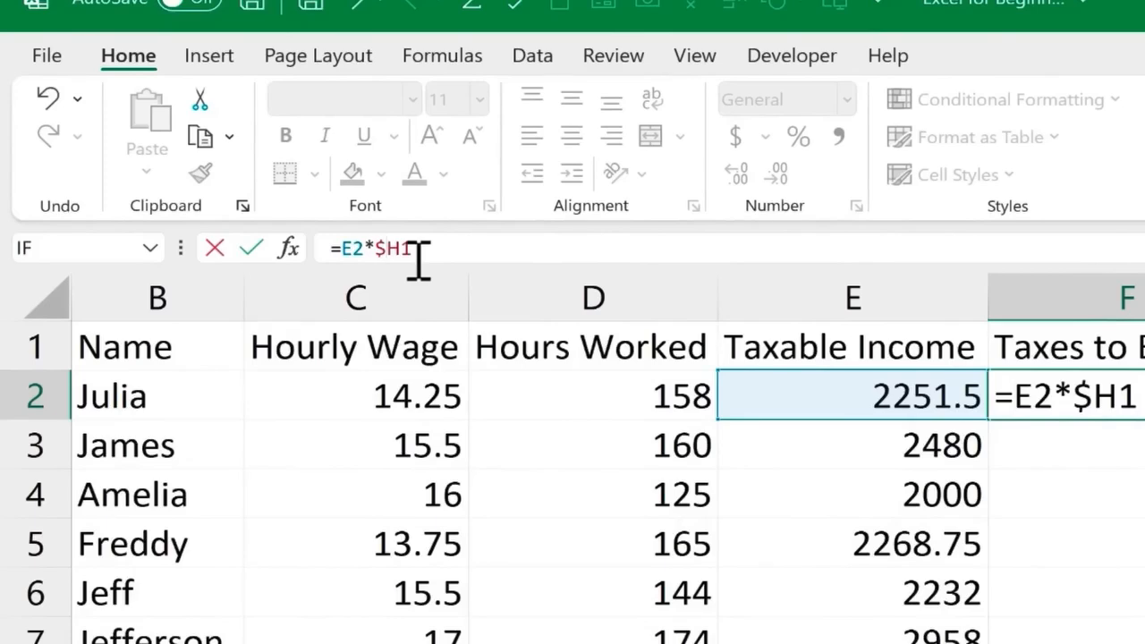
text($)
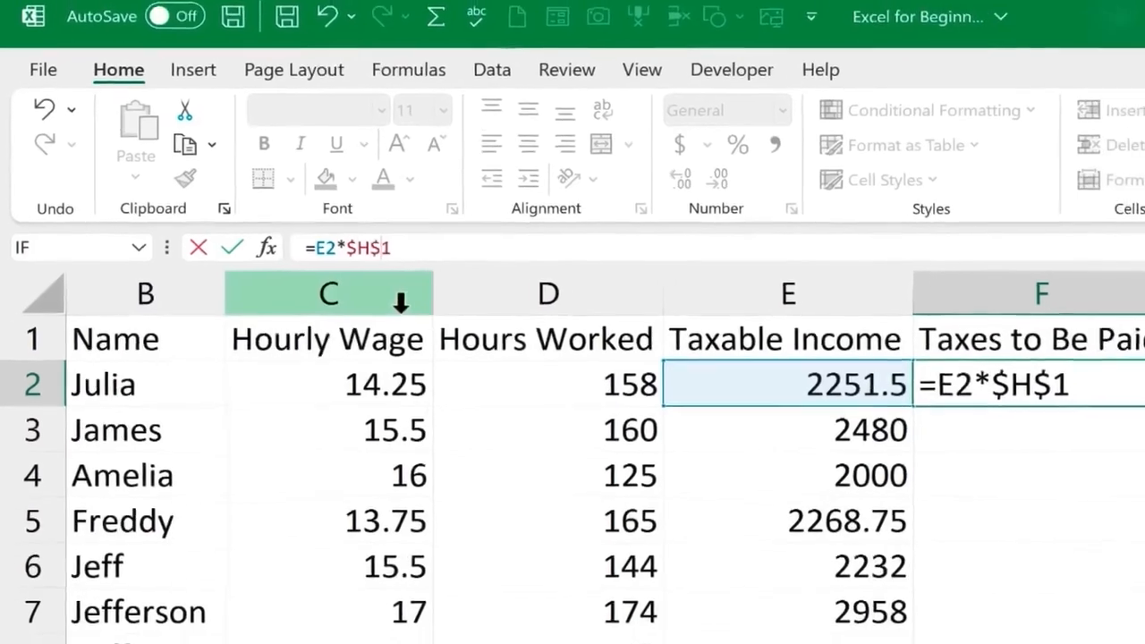
key(Return)
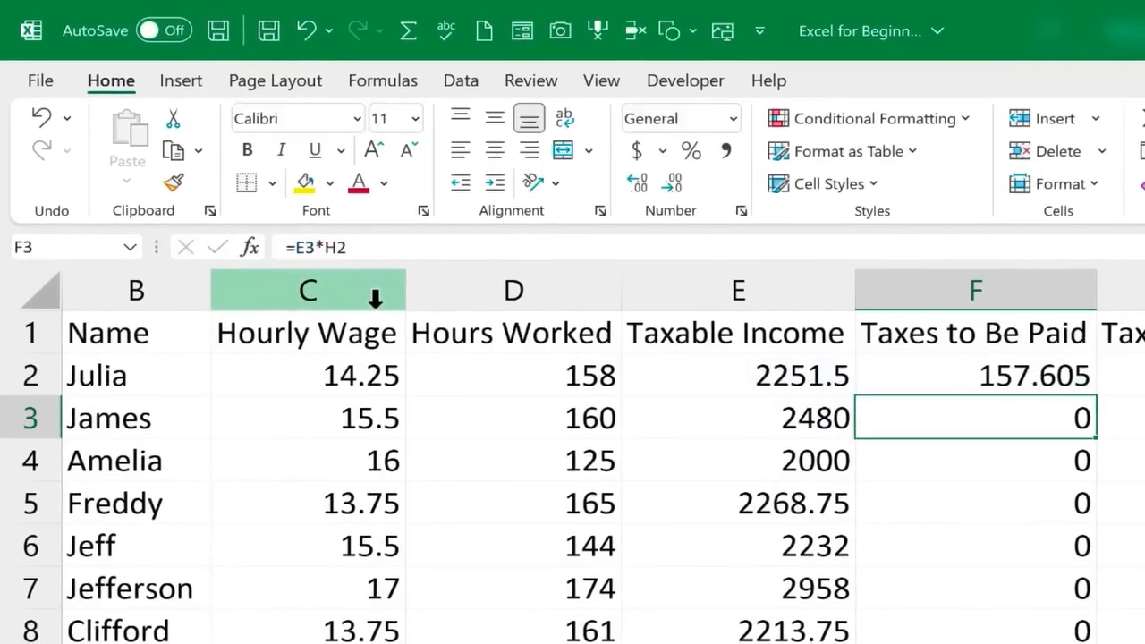
Check the formula in cell F2 and fill it down the Taxes to Be Paid column for all employees
click(1014, 372)
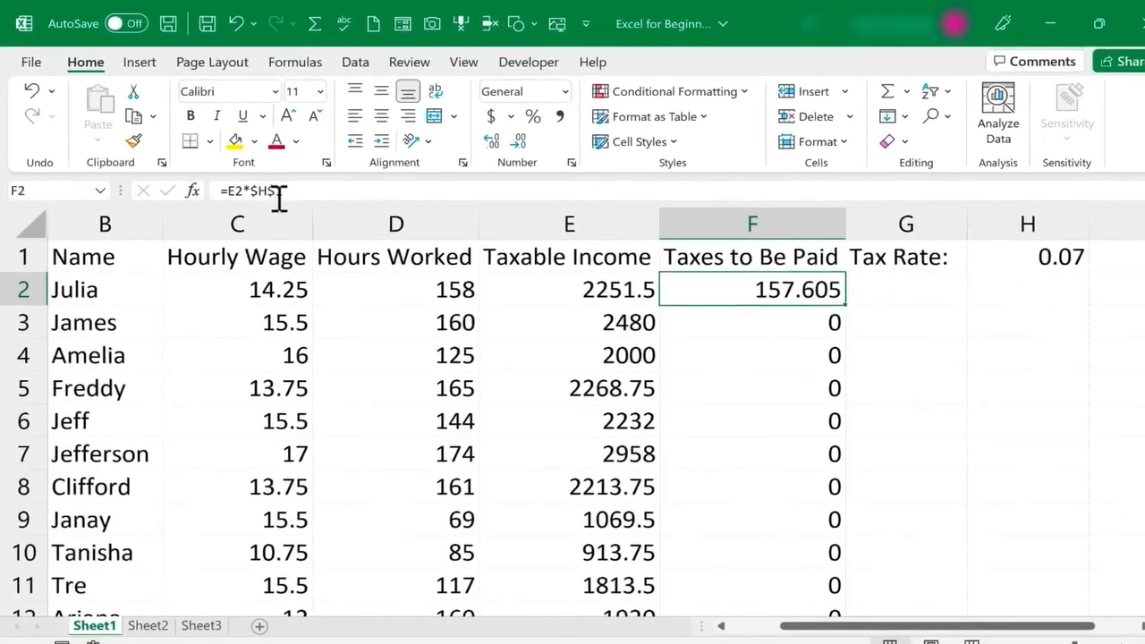
double_click(752, 295)
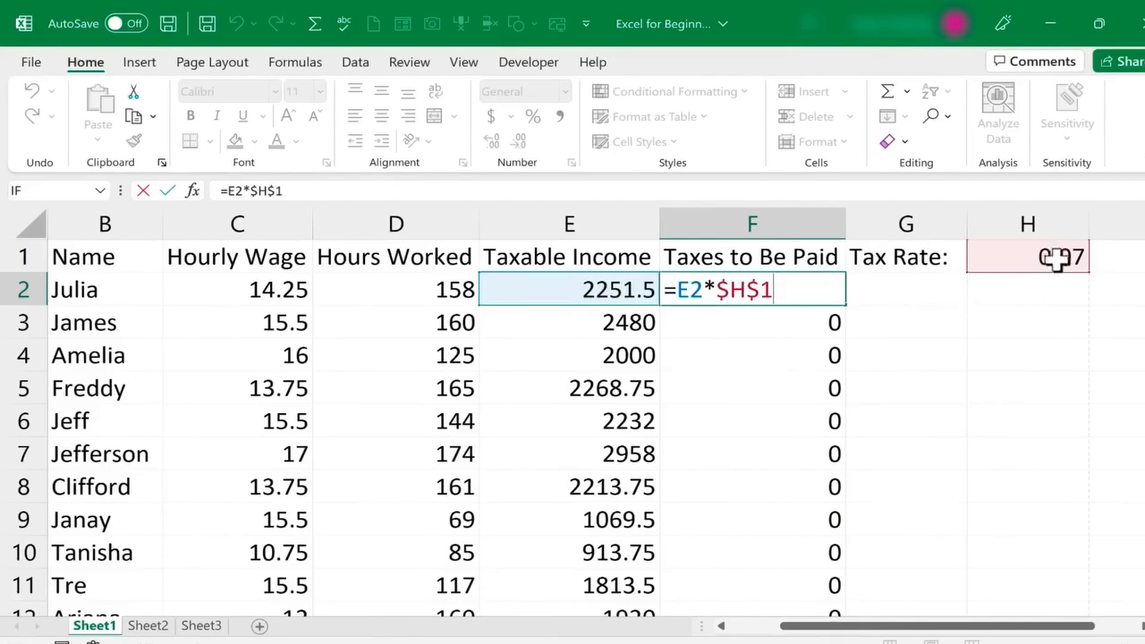
key(ctrl+Return)
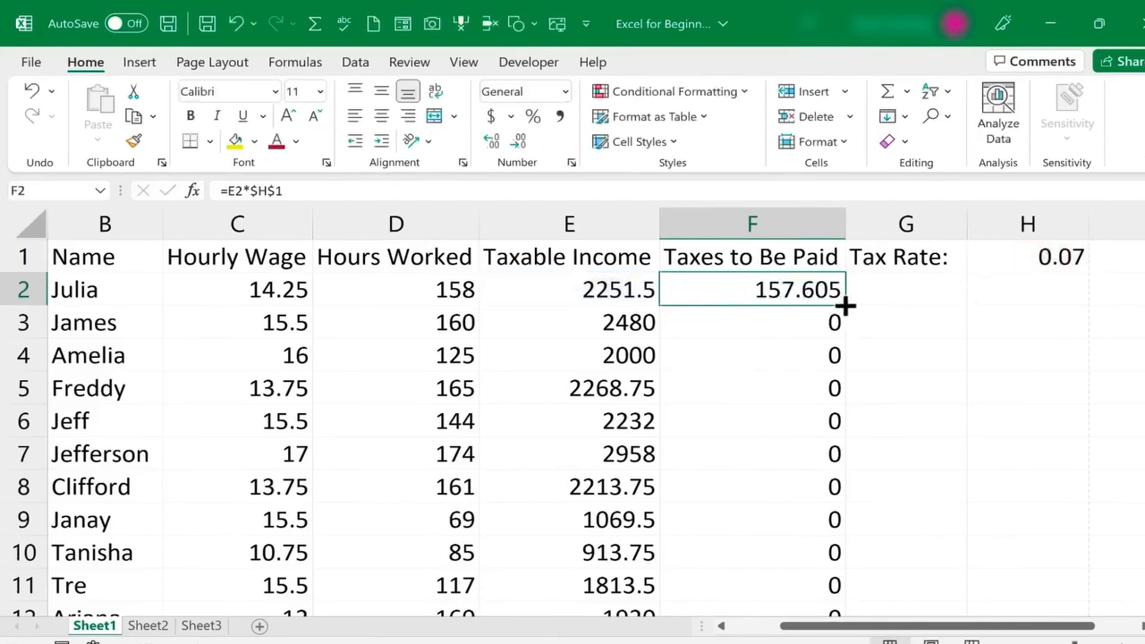
double_click(845, 306)
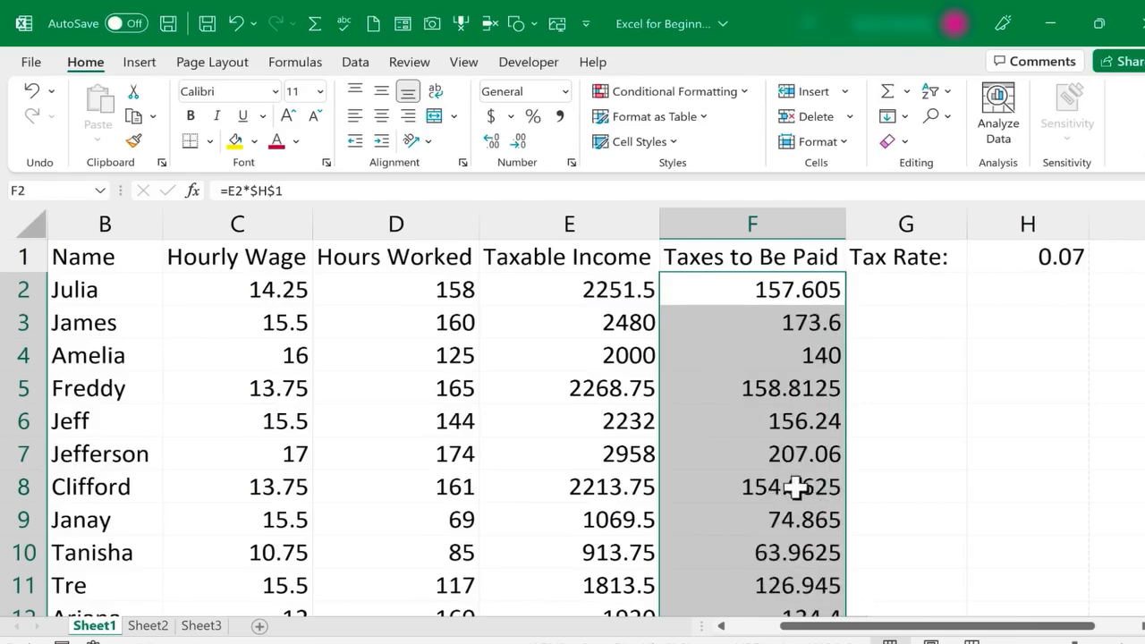
Inspect the filled tax formulas in cells F29 and F13 to see which income and tax rate cells they reference
scroll(795, 486, down, 8)
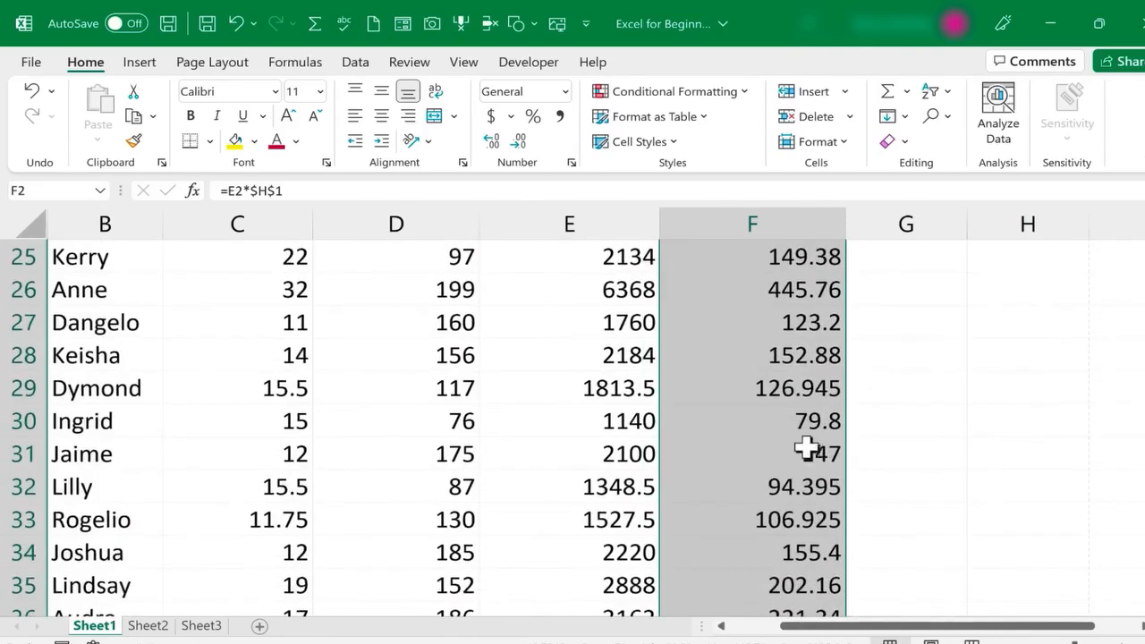
double_click(798, 385)
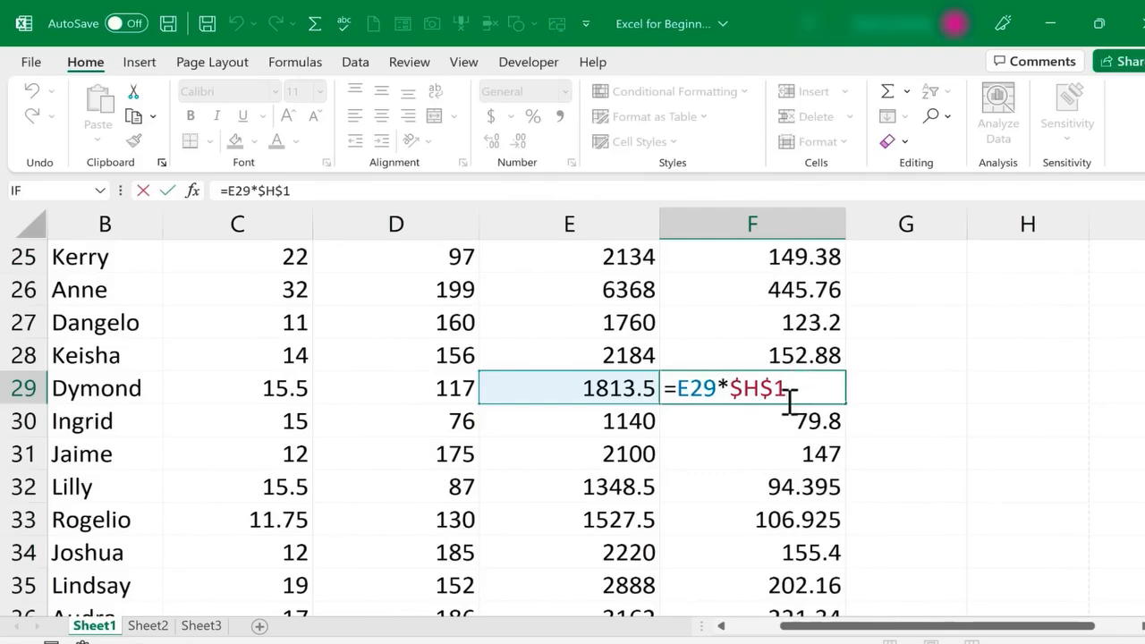
scroll(812, 447, up, 6)
double_click(816, 456)
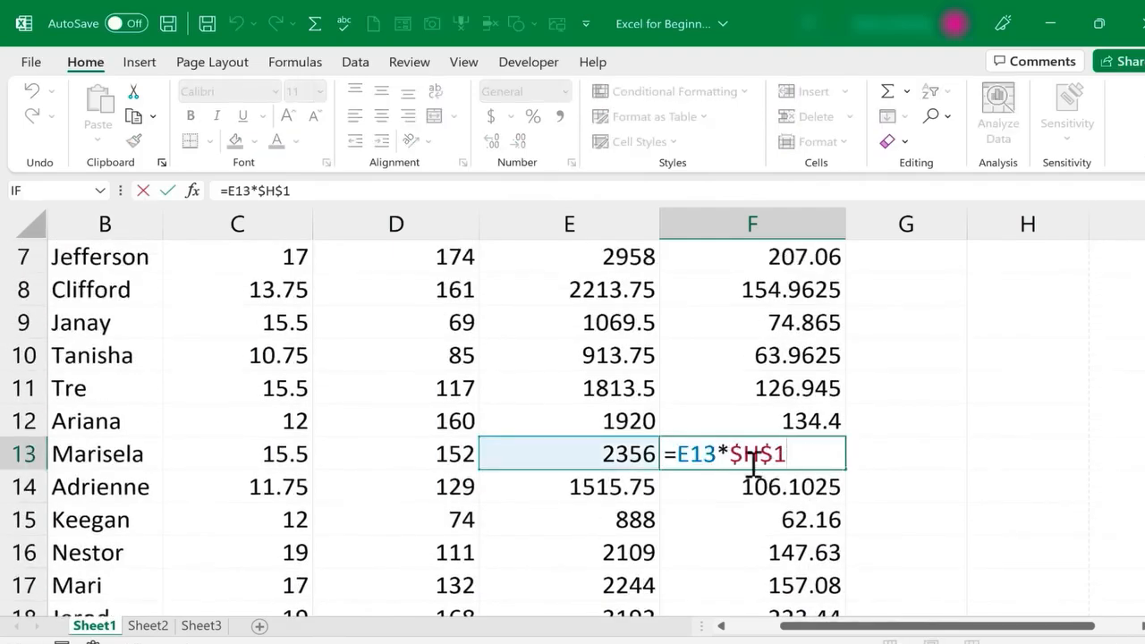
scroll(984, 349, up, 2)
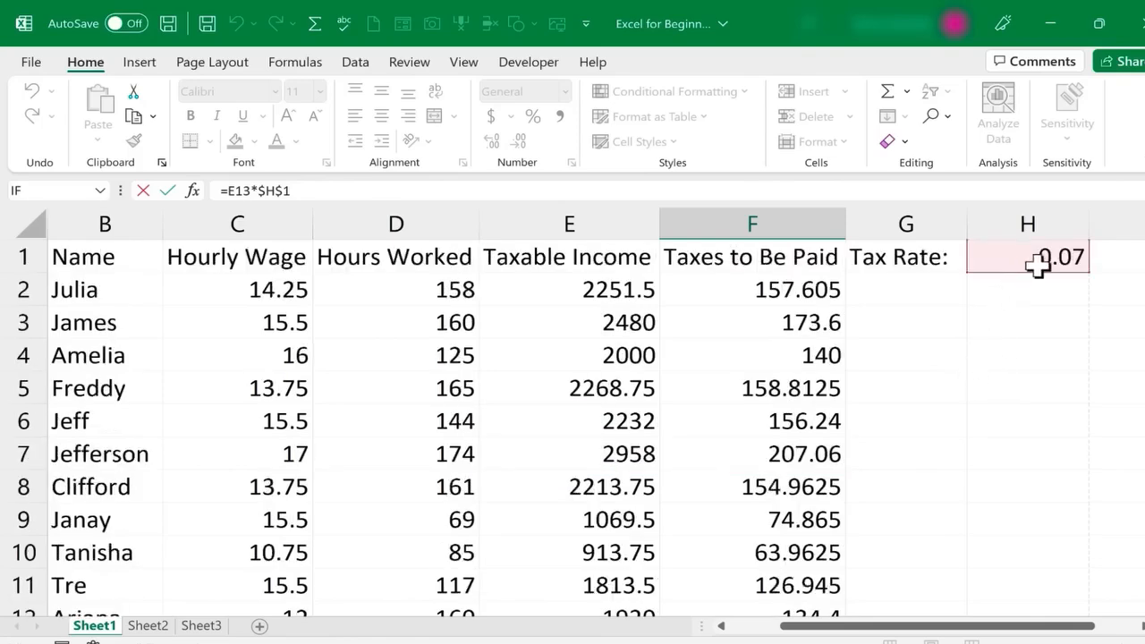
Inspect the formula in cell F2, highlighting its absolute tax rate reference $H$1, and leave it as =E2*$H$1
click(818, 295)
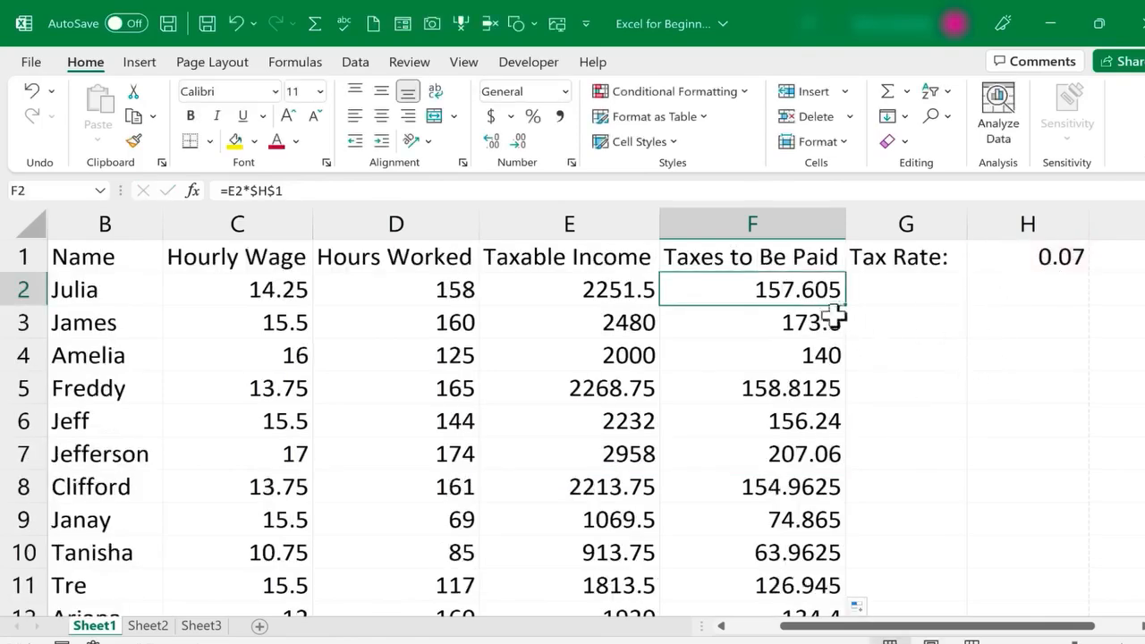
double_click(809, 292)
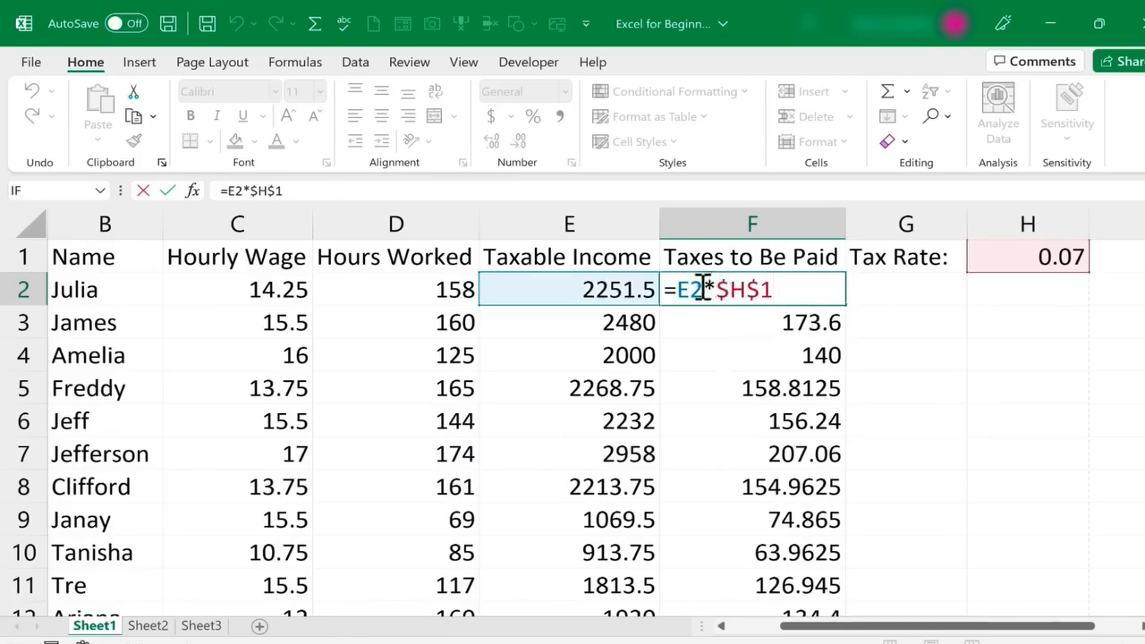
drag(704, 291, 792, 295)
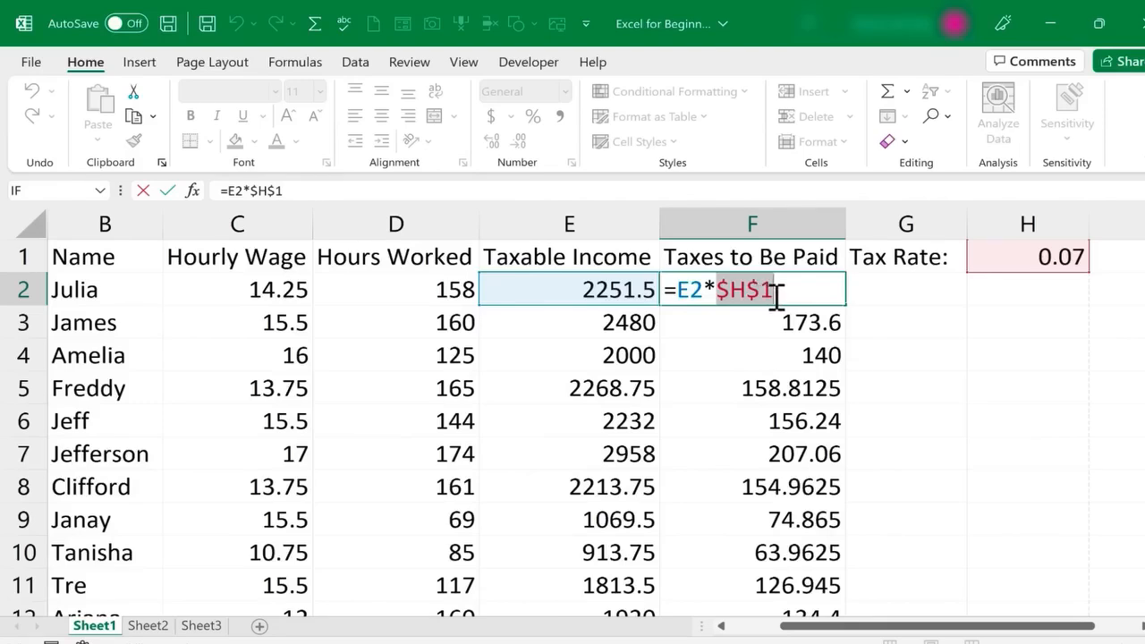
key(ctrl+Return)
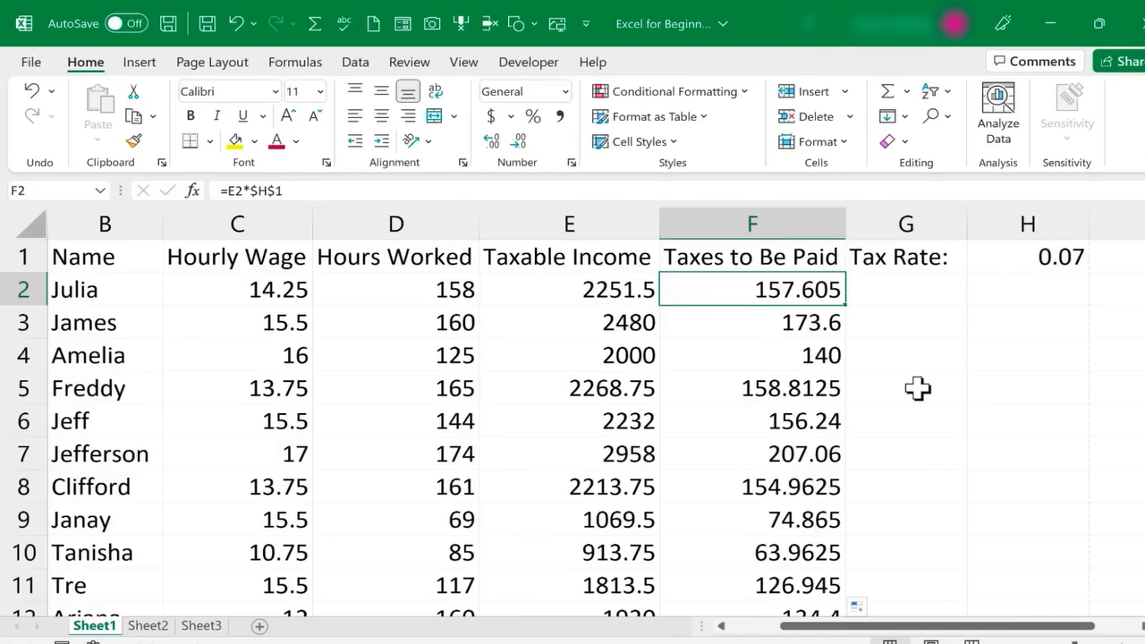
Change the formula in cell F2 to =E2/0 to provoke a division error, and reselect the cell
key(F2)
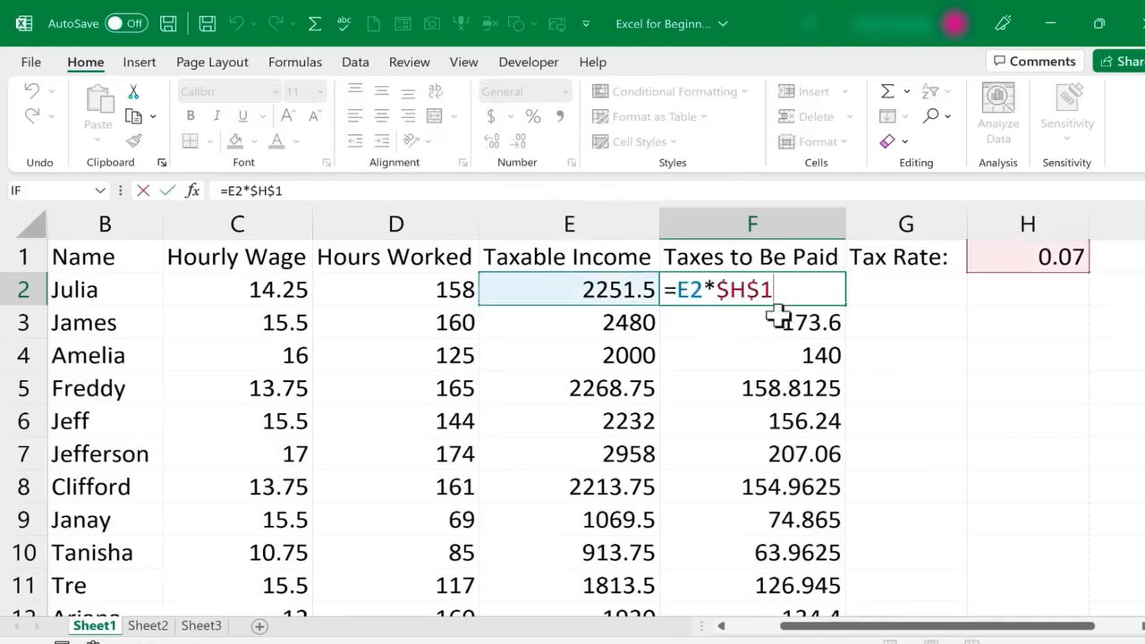
key(BackSpace)
key(BackSpace)
key(BackSpace)
key(BackSpace)
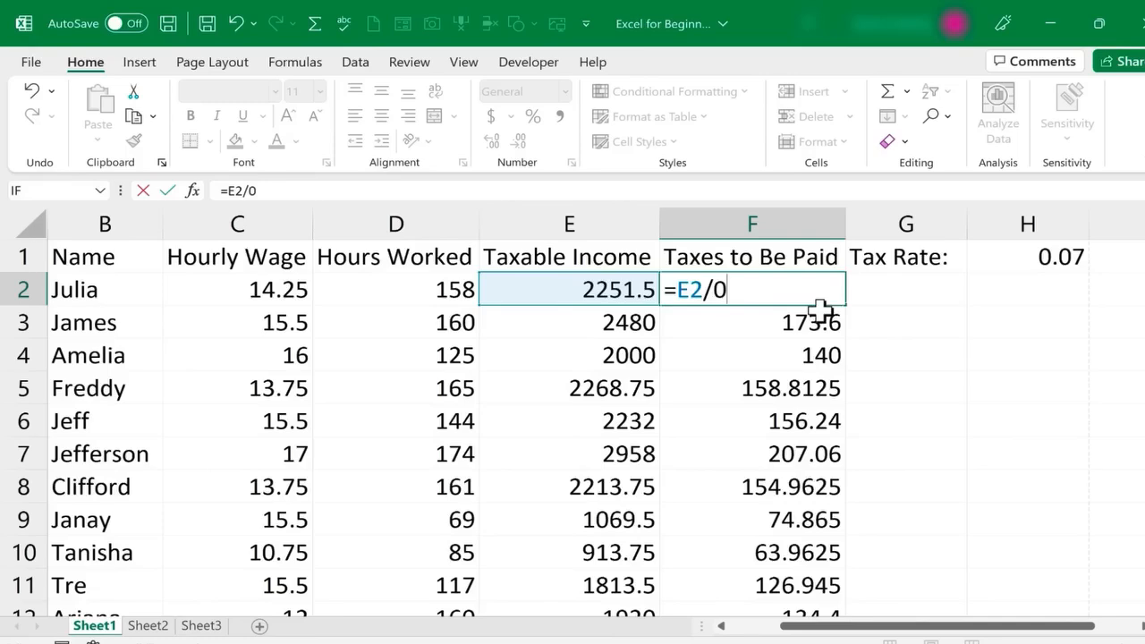
key(Return)
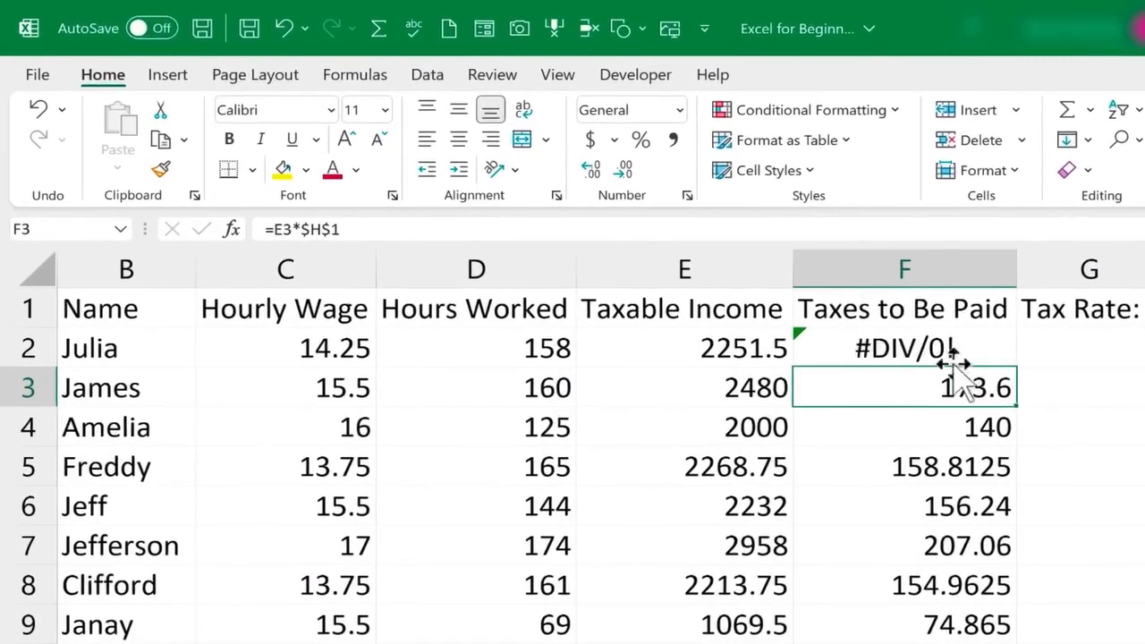
click(977, 344)
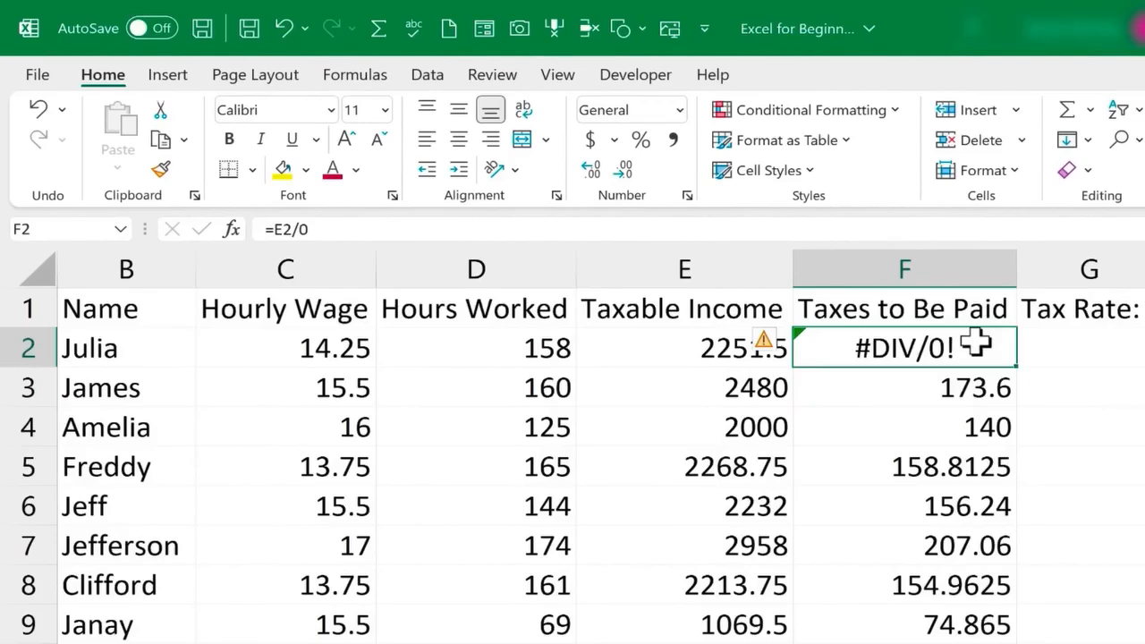
Try to change the formula in cell F2 to the invalid =E2*/0 and decline the suggested correction
click(970, 427)
click(959, 356)
double_click(959, 356)
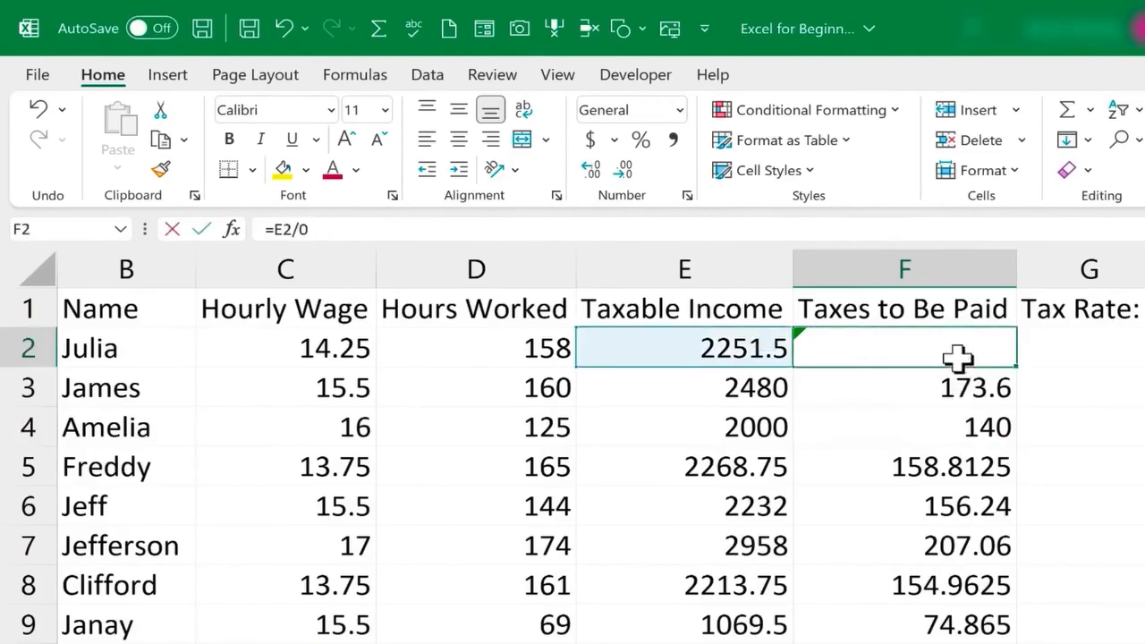
text(*)
key(Return)
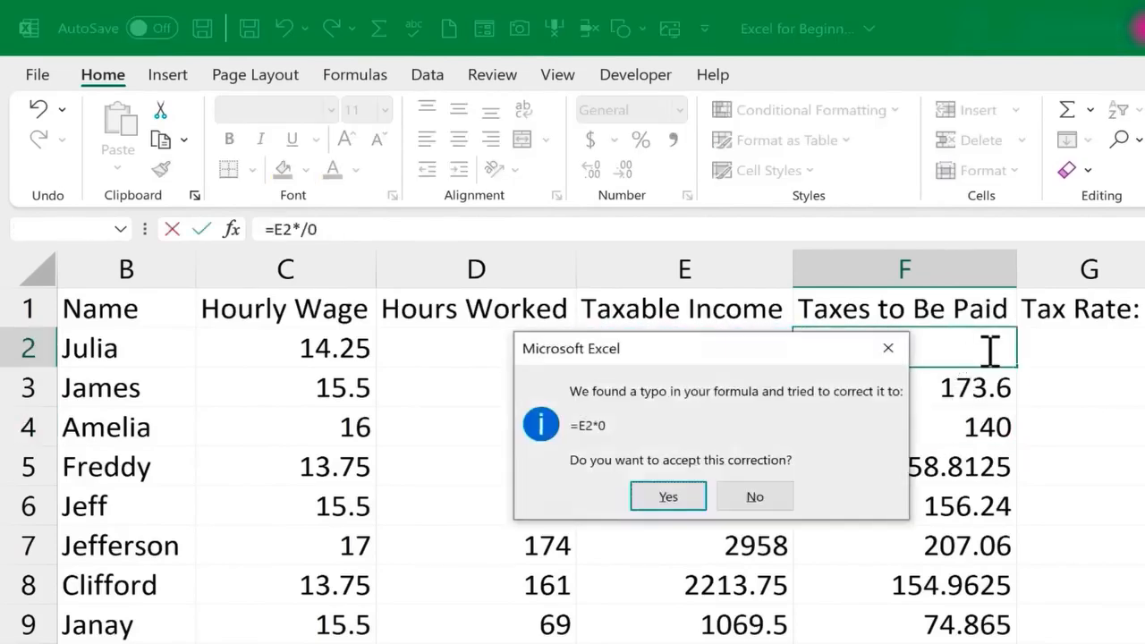
click(754, 500)
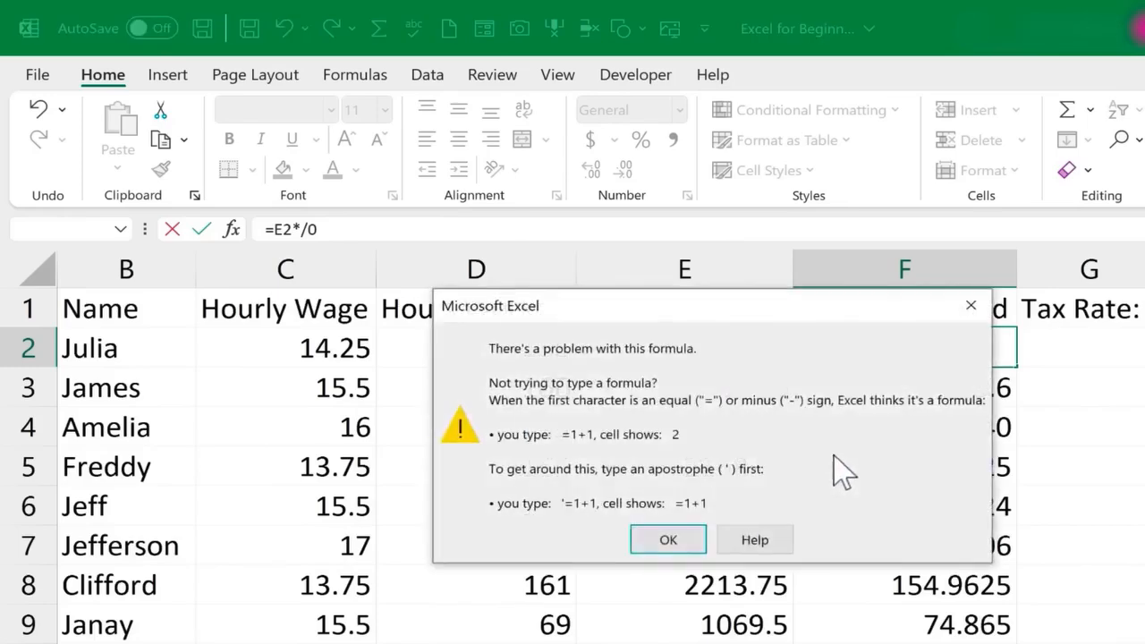
Dismiss the formula error, correct the formula in F2 to =E2/0 and inspect it
click(668, 540)
click(962, 394)
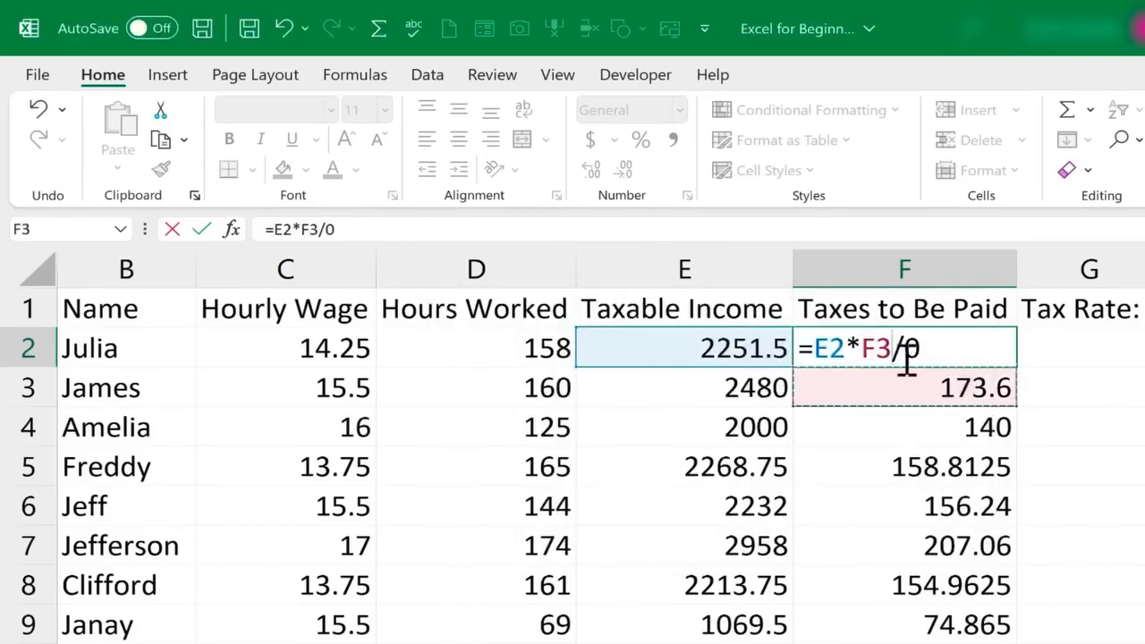
key(BackSpace)
key(BackSpace)
key(BackSpace)
key(Return)
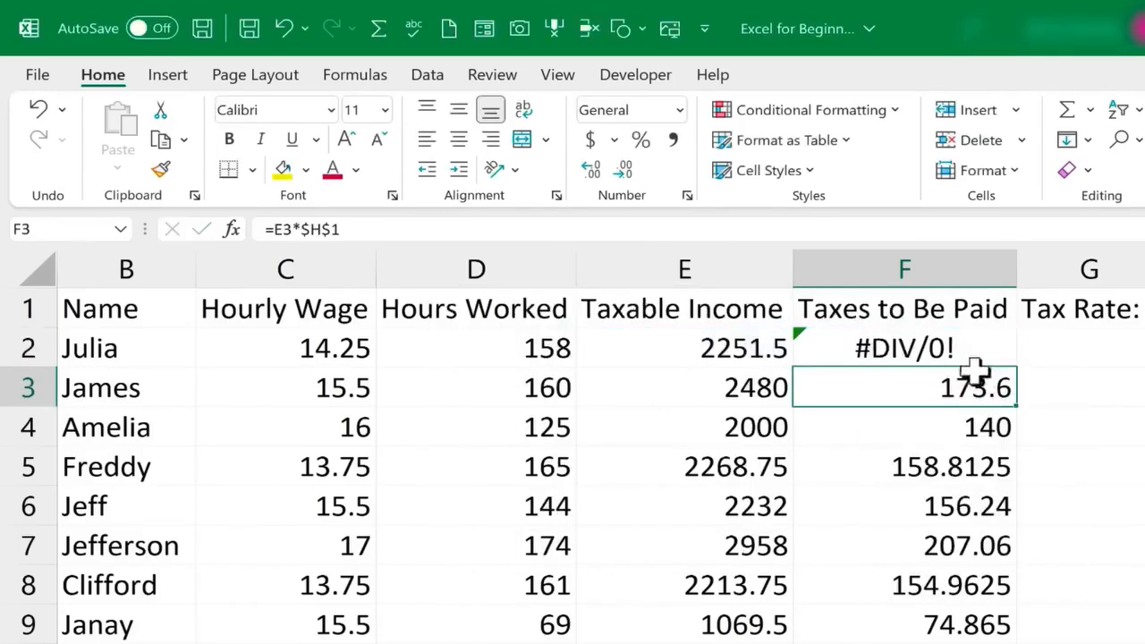
click(933, 352)
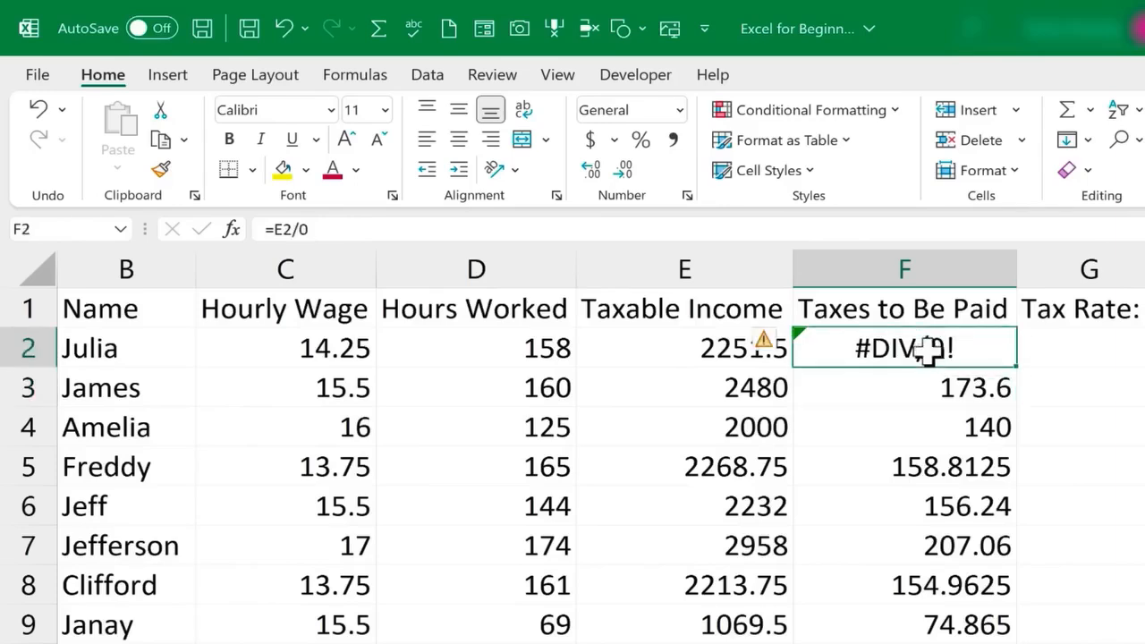
click(366, 229)
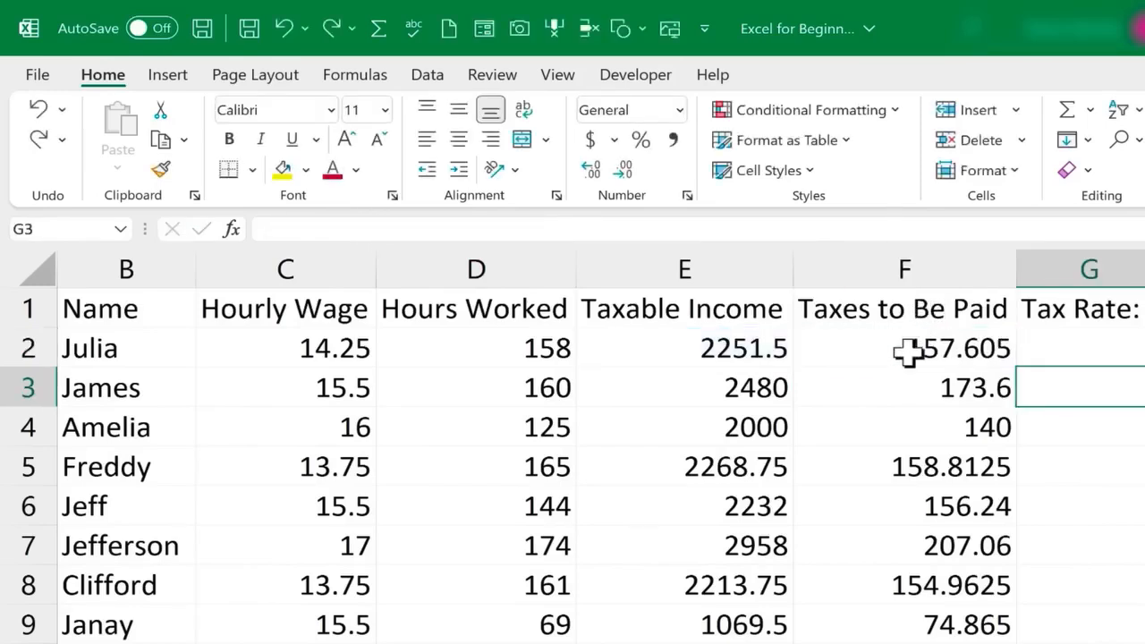
Name the tax amounts under Taxes to Be Paid, from F2 down to the last entry, as TaxesOwed
click(883, 315)
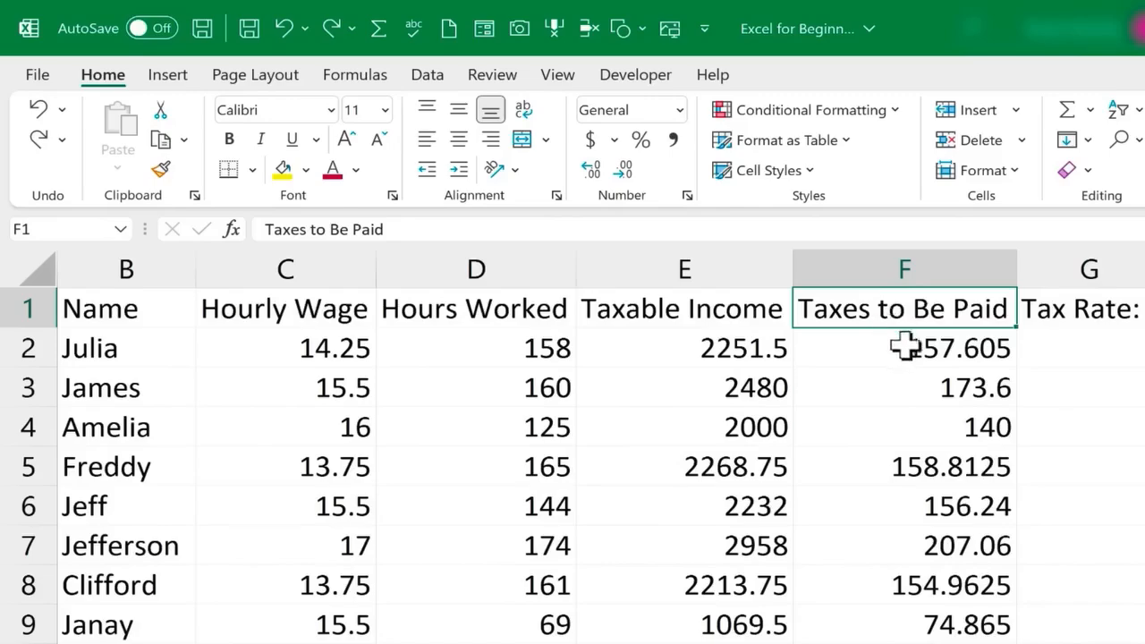
click(923, 344)
click(895, 309)
click(787, 295)
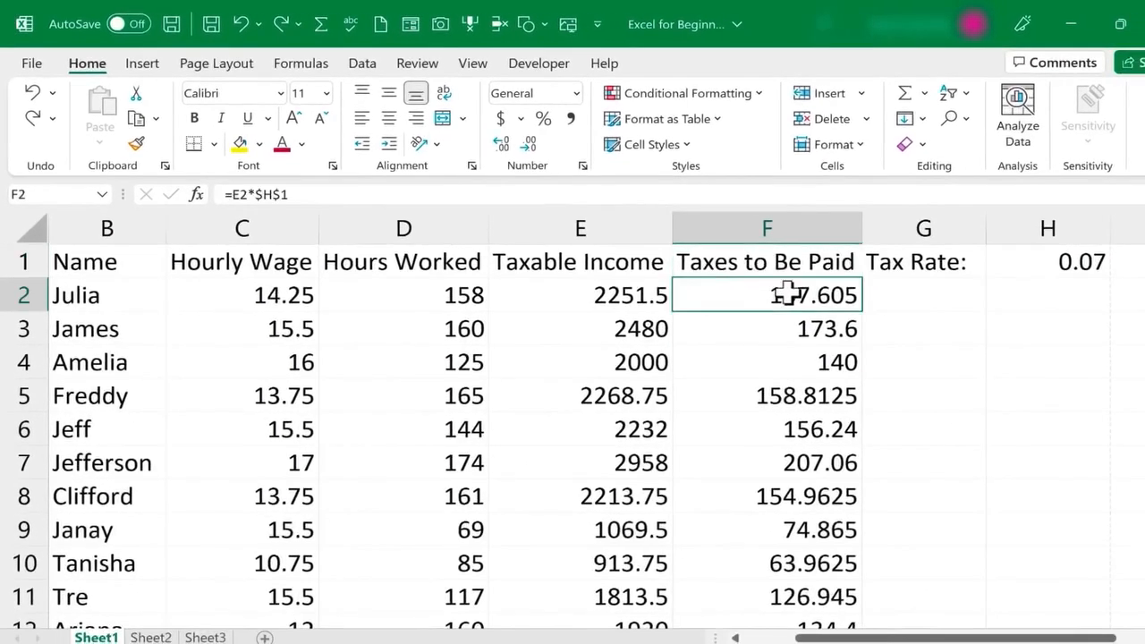
drag(787, 295, 868, 595)
scroll(711, 284, up, 20)
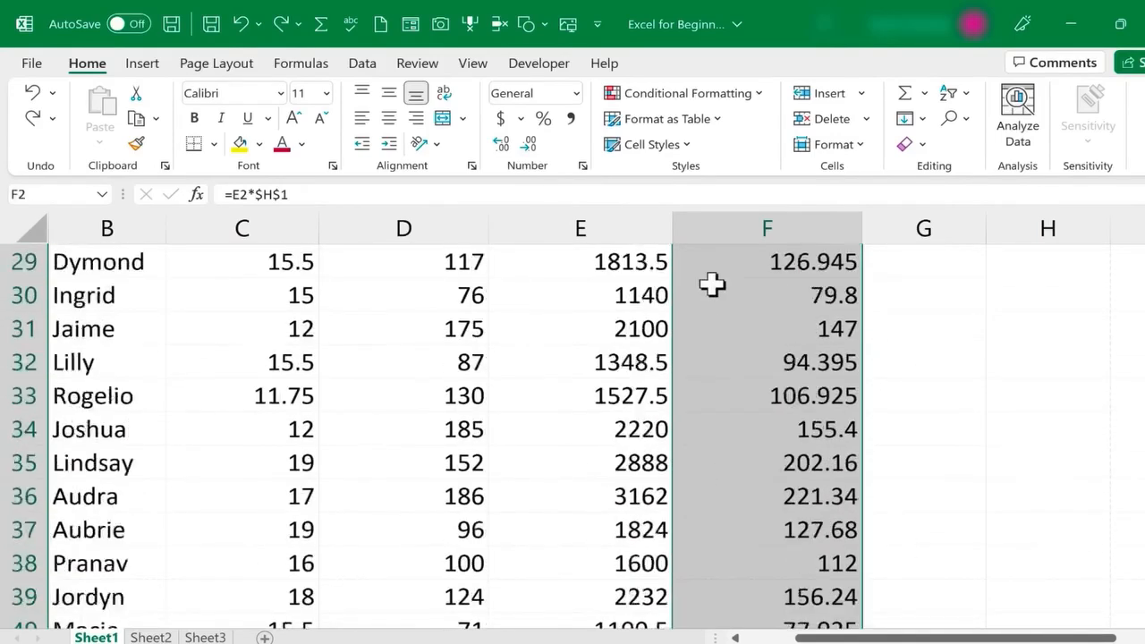
click(58, 193)
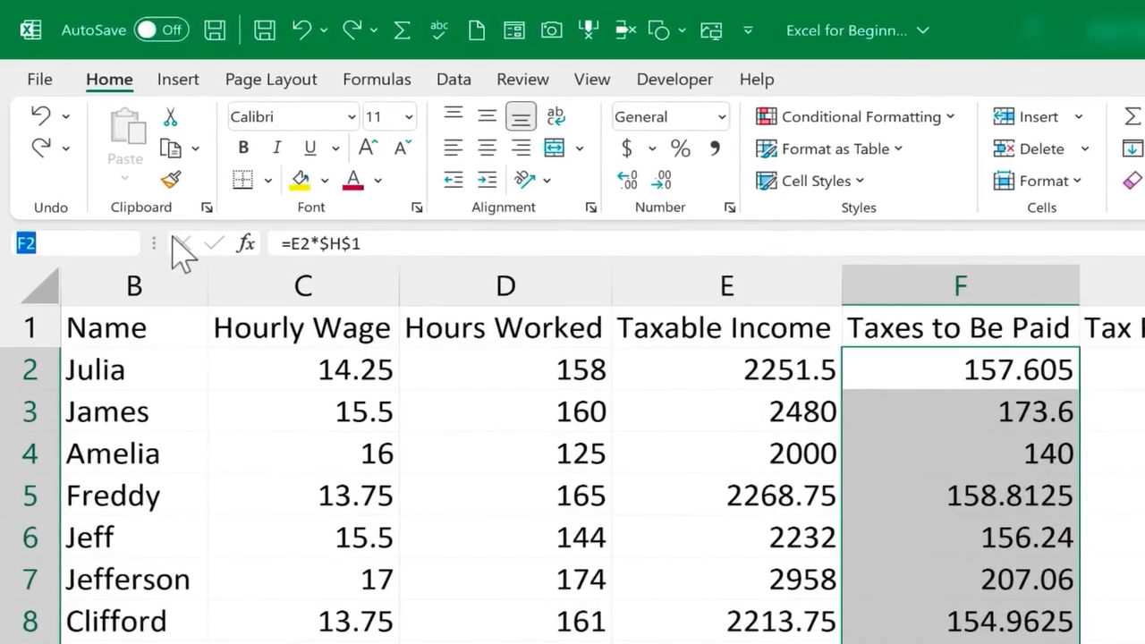
text(TaxesOwed)
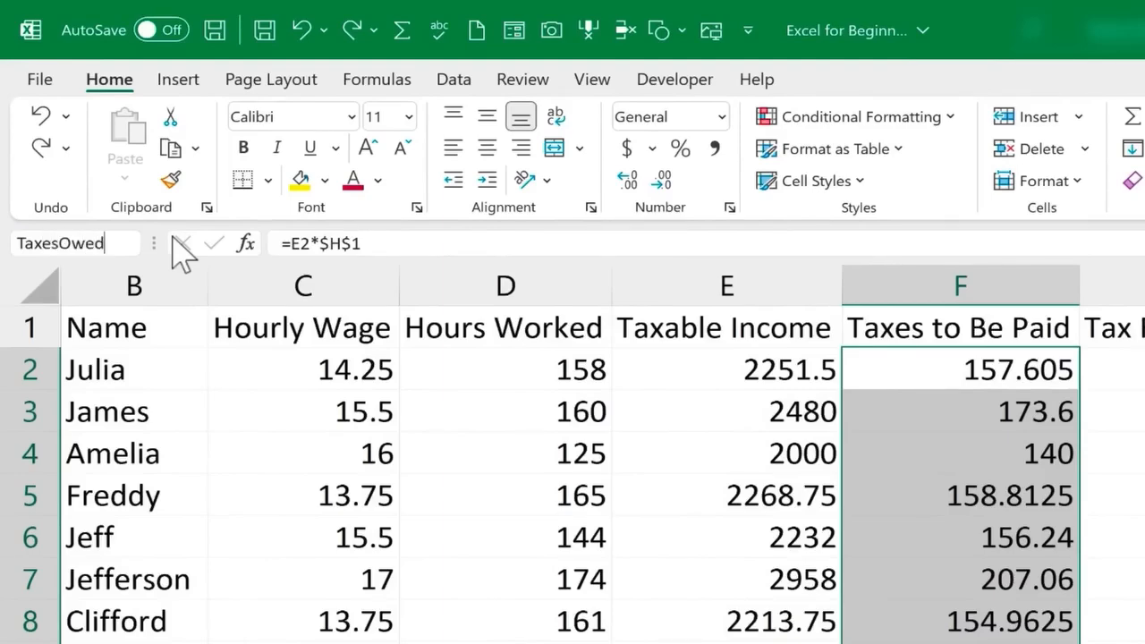
key(Return)
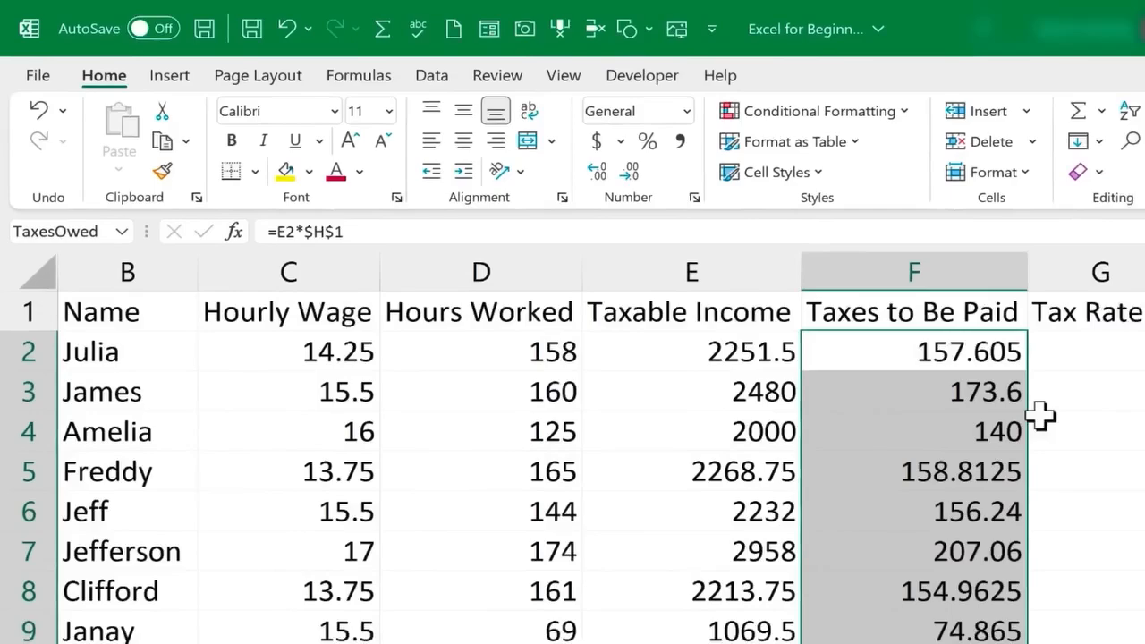
Review the extent of the TaxesOwed range and check for it among the workbook's defined names
scroll(1056, 496, down, 10)
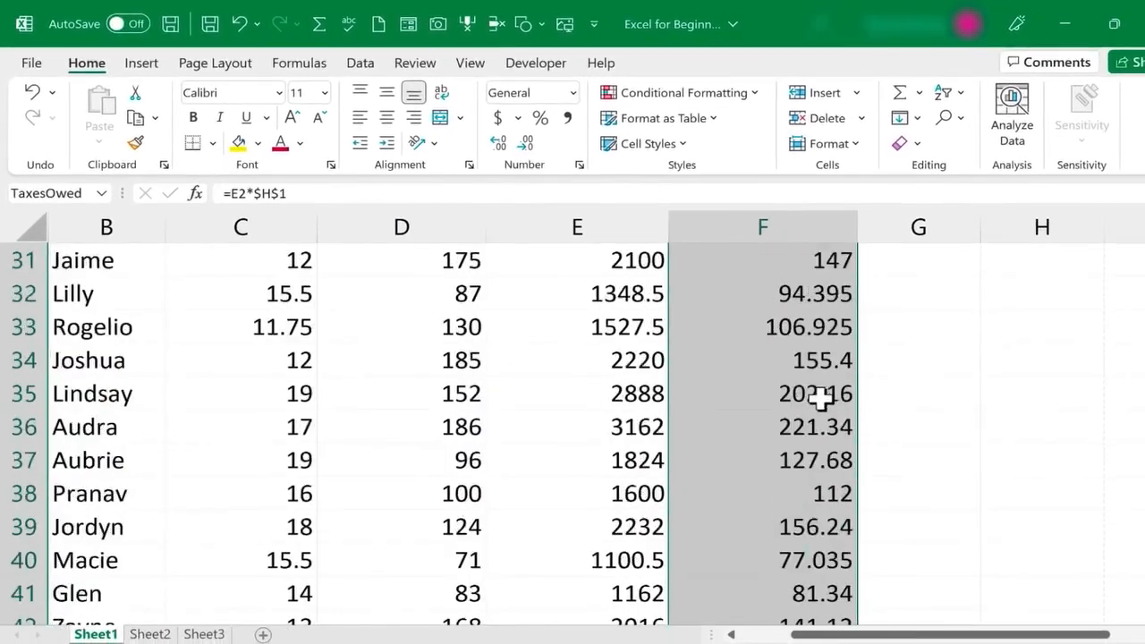
scroll(819, 398, up, 10)
click(913, 324)
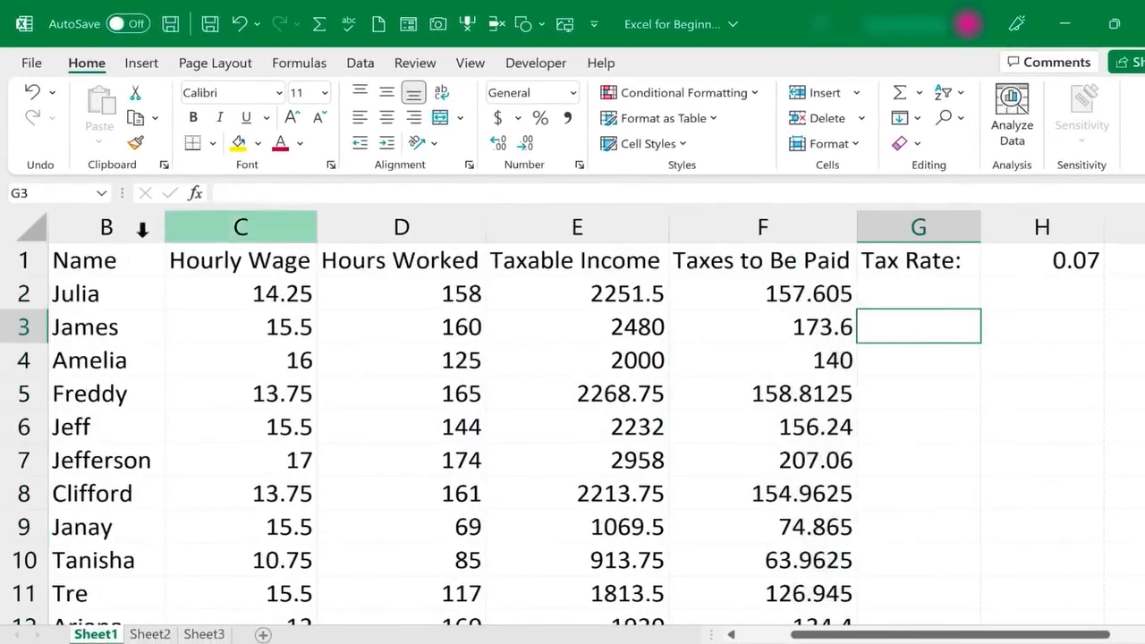
click(775, 298)
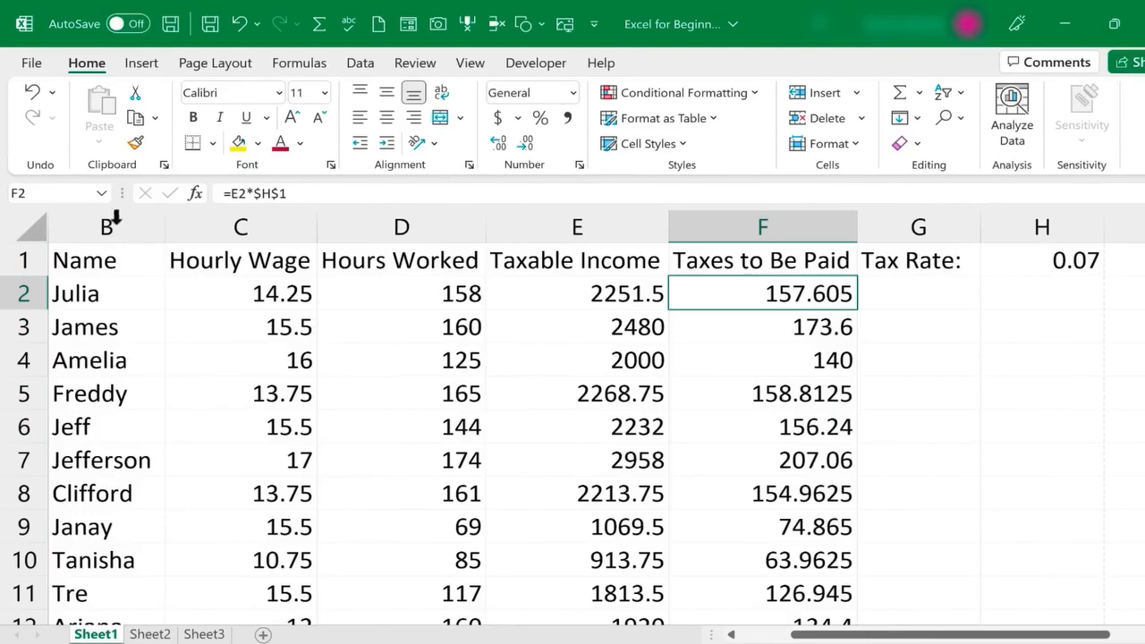
click(40, 194)
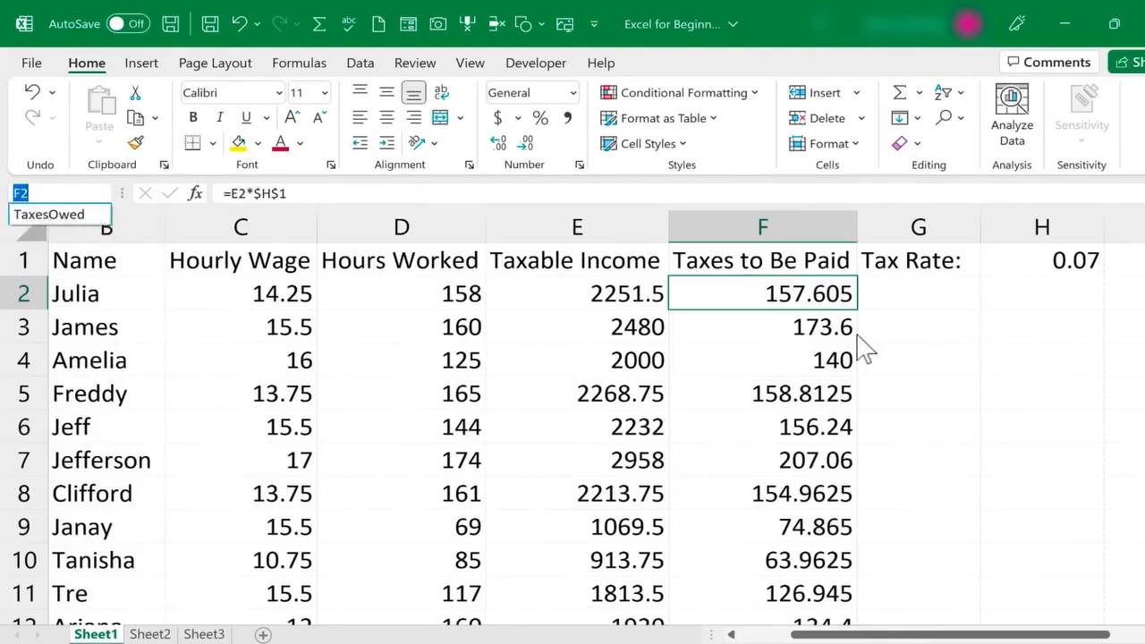
Try the formula =taxesowed+1 in cell G3 and undo the entry
click(923, 330)
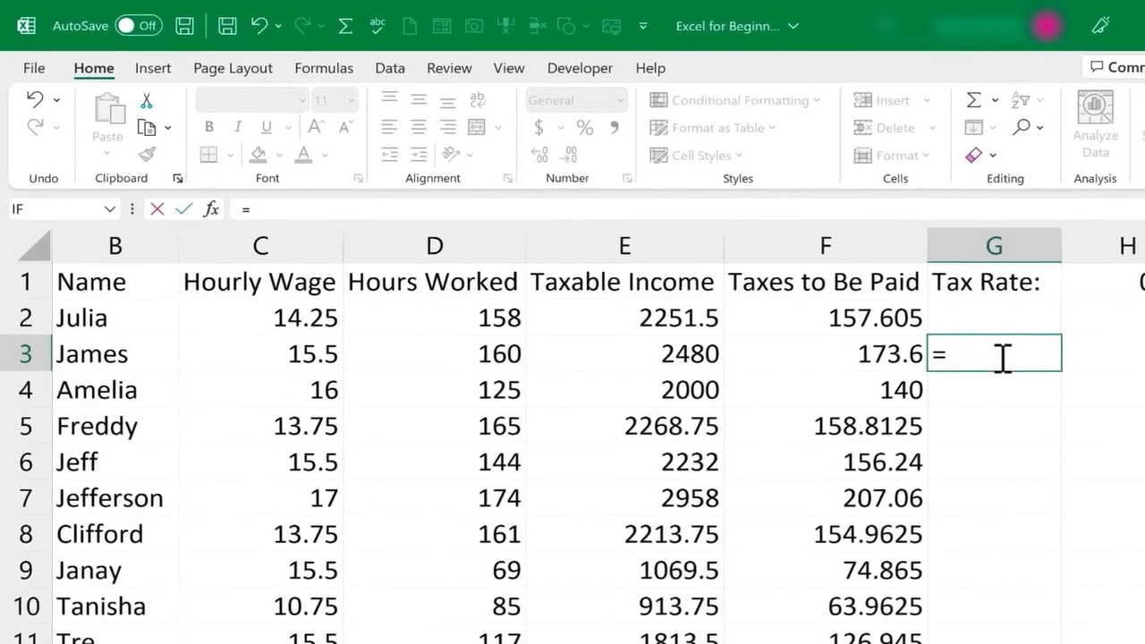
text(=)
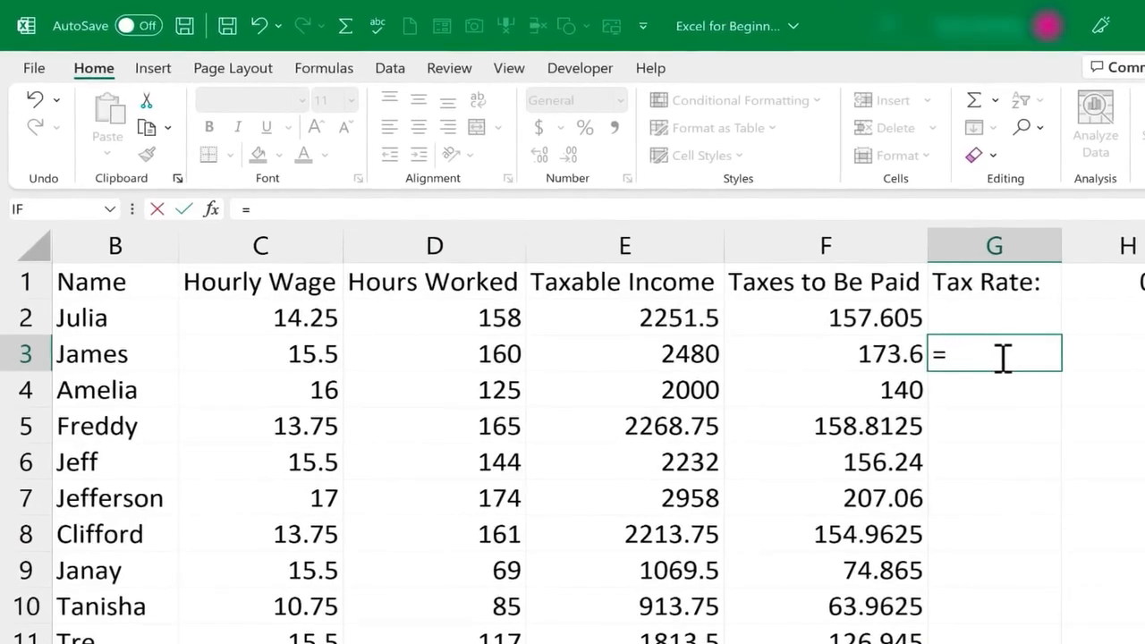
text(e3)
key(BackSpace)
key(BackSpace)
text(tax)
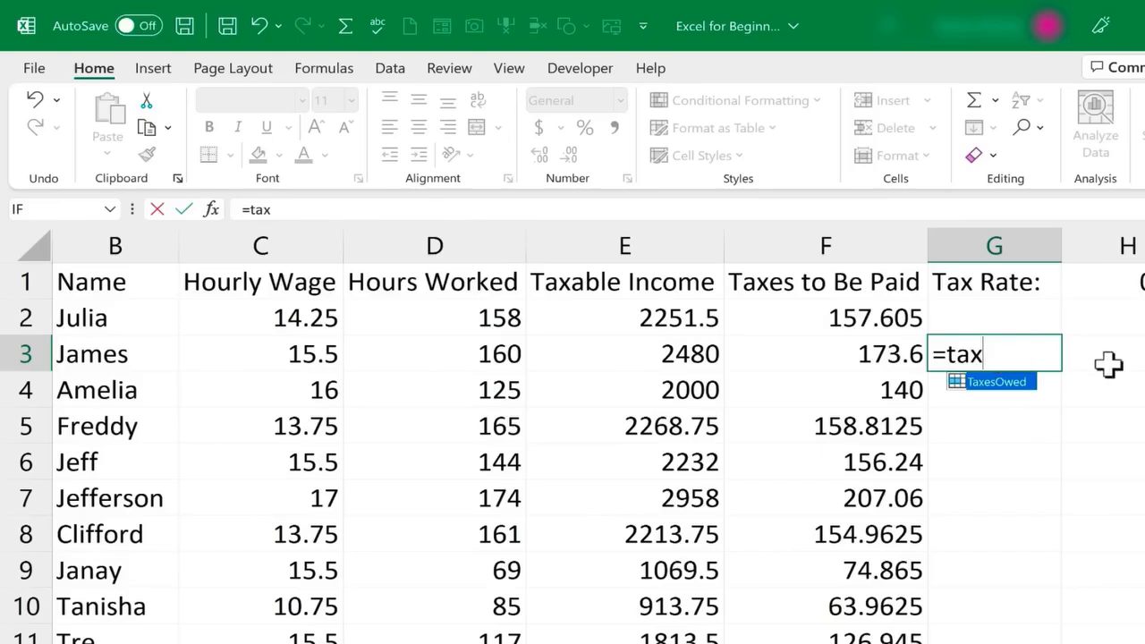
text(esowed+1)
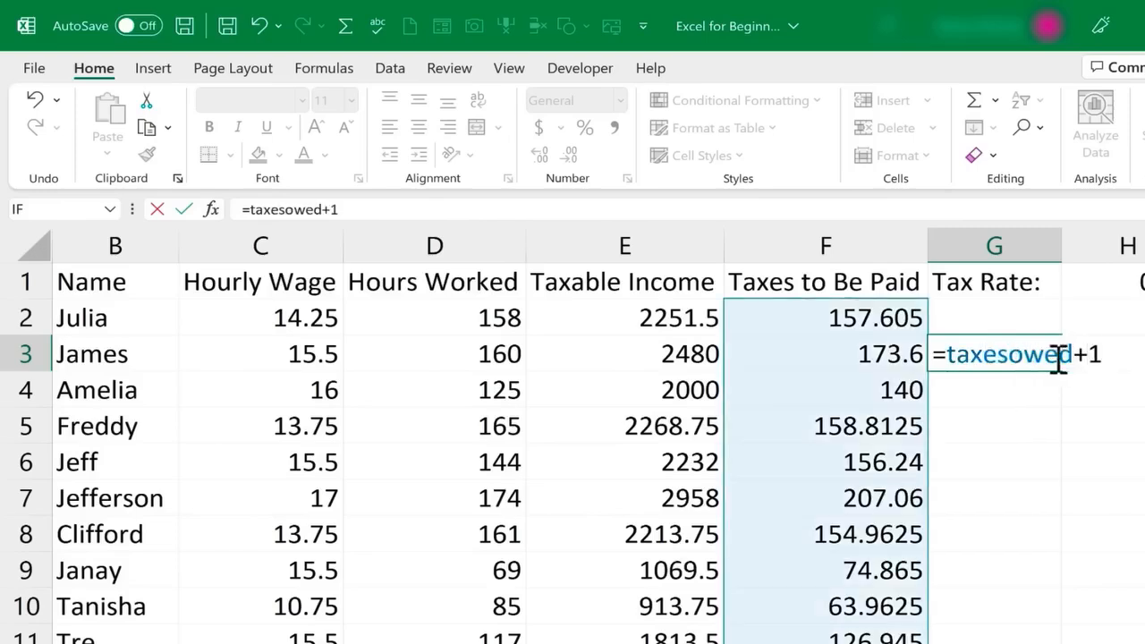
key(Return)
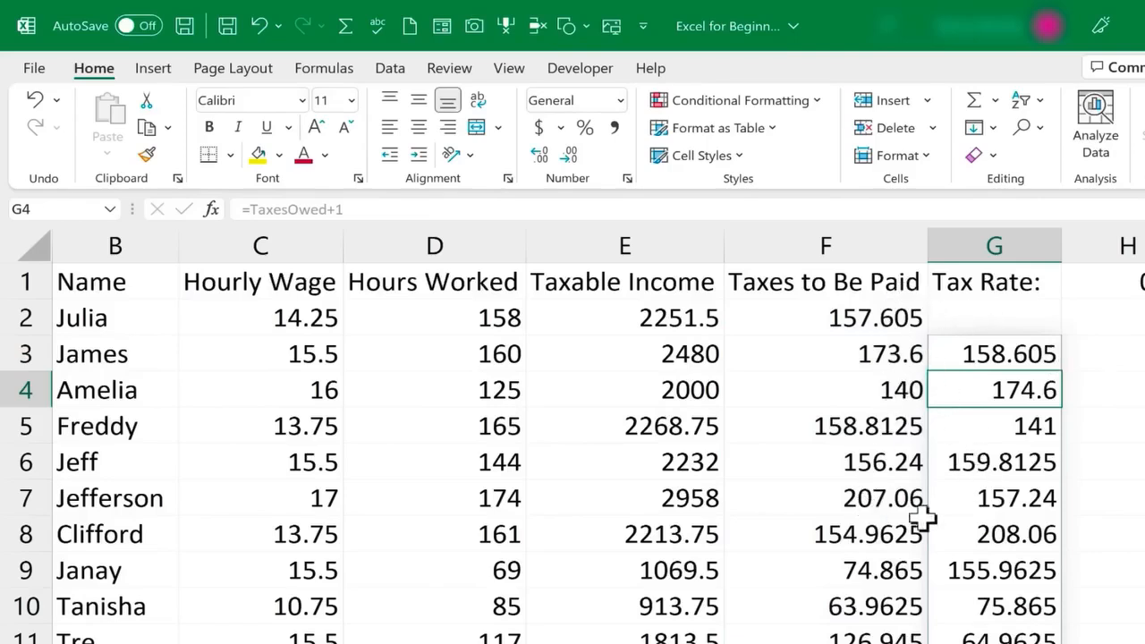
key(ctrl+z)
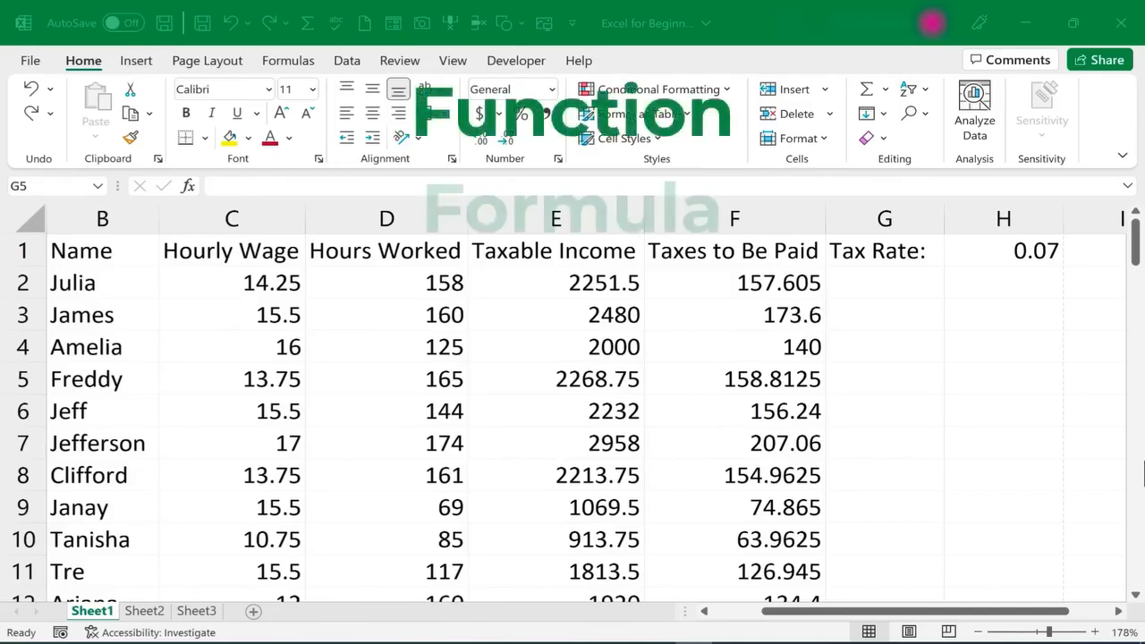
Begin a formula with =sum in cell D72, directly below the last Hours Worked value
click(1137, 254)
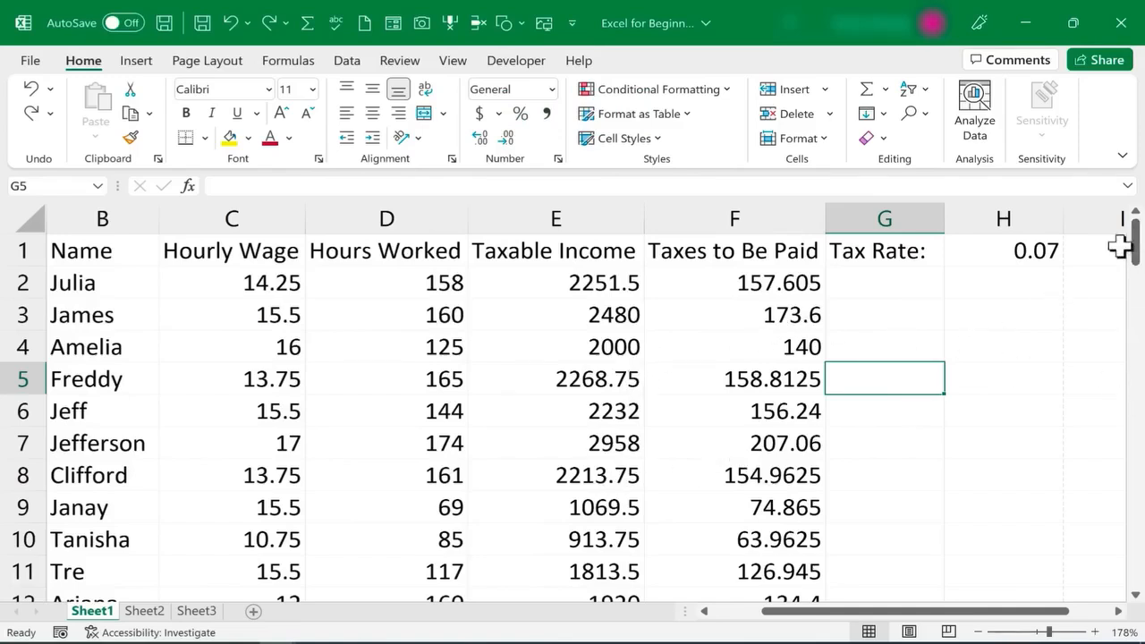
drag(1135, 240, 1038, 506)
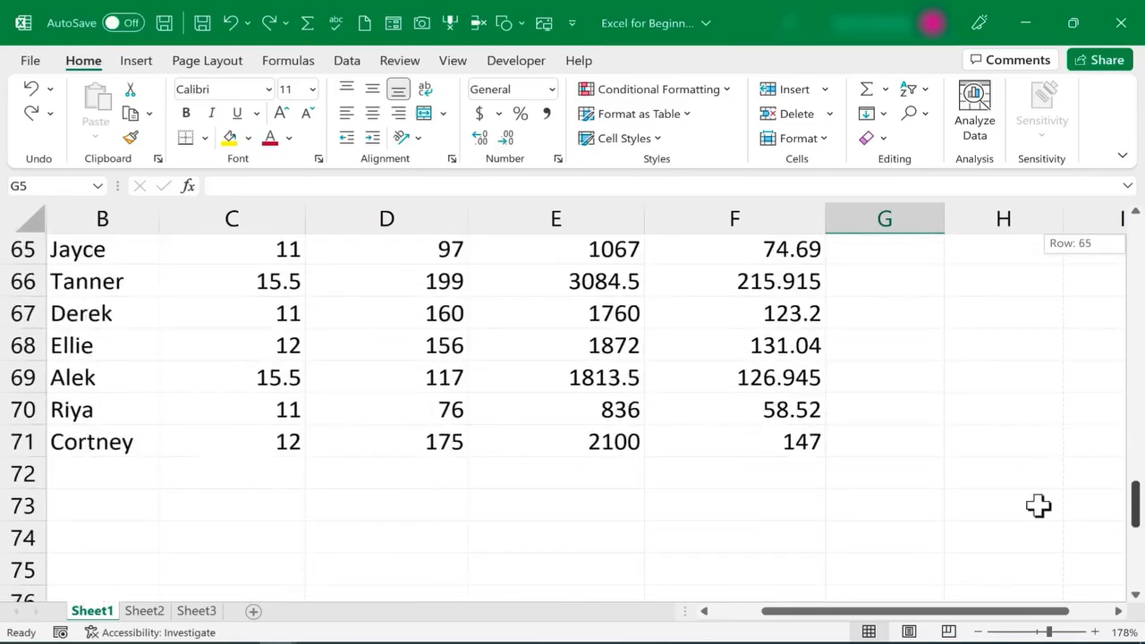
click(381, 472)
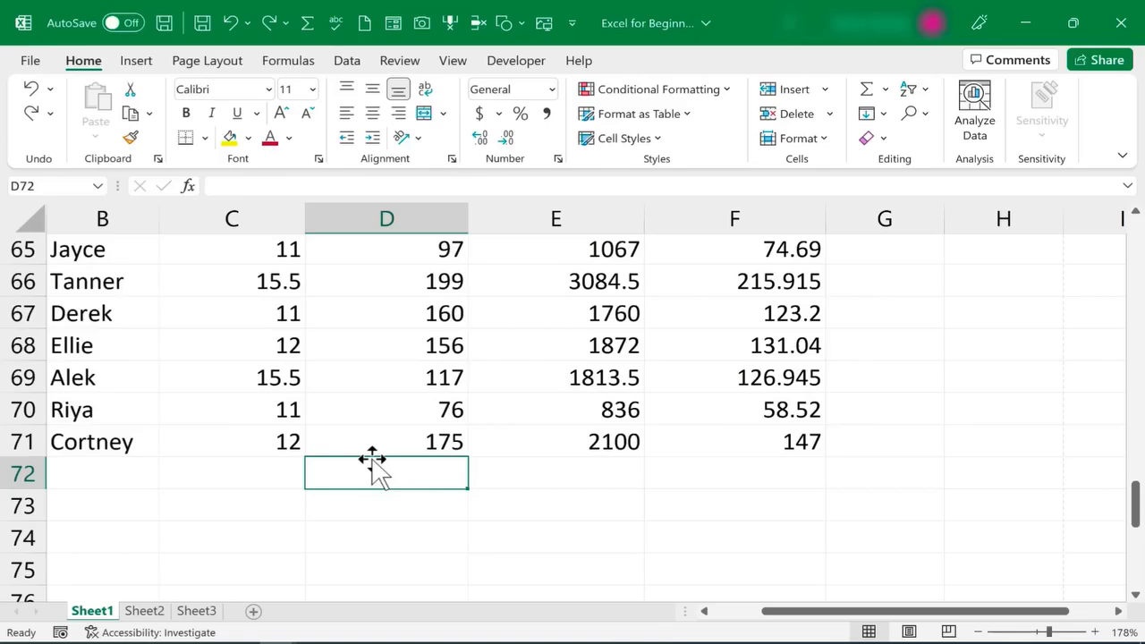
text(=)
key(F2)
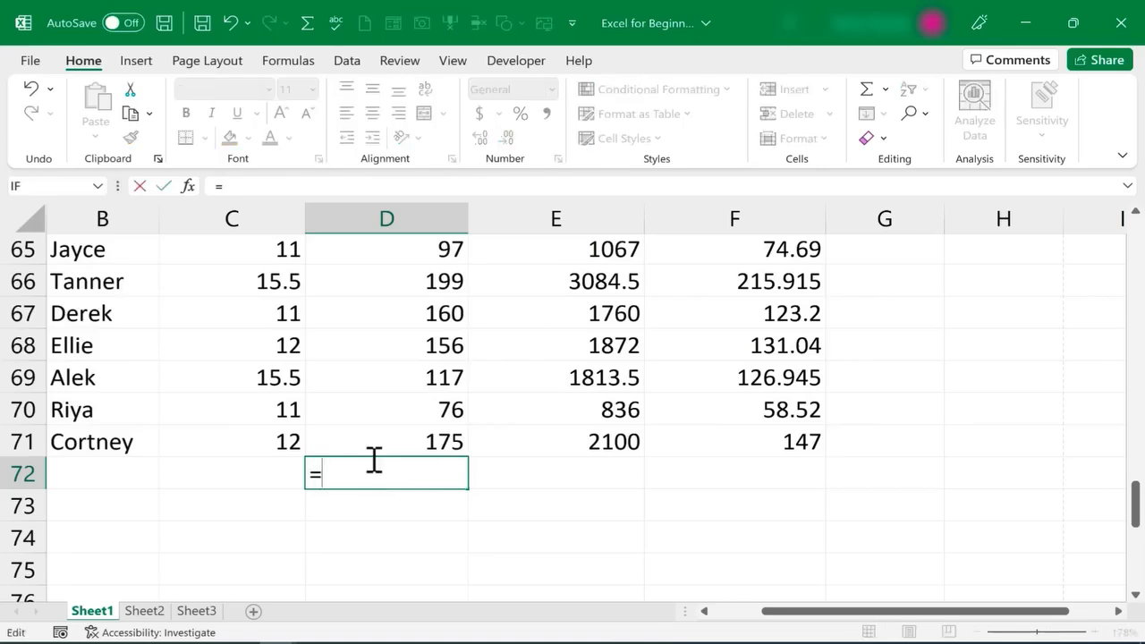
text(sum)
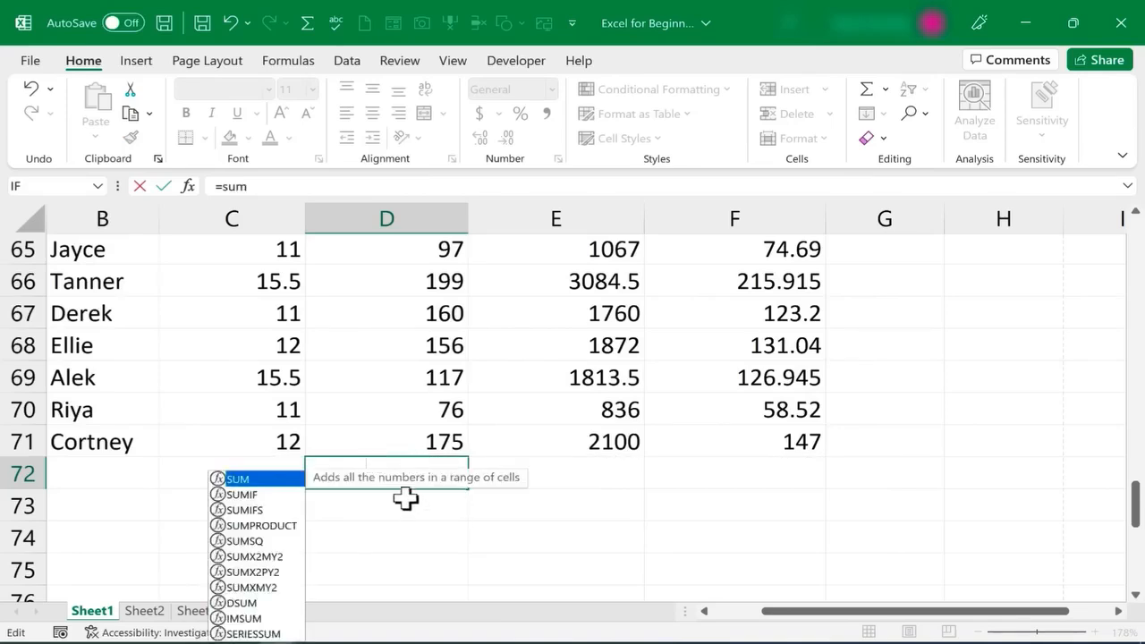
Examine the descriptions of the suggested functions SUM, SUMIF, SUMIFS and SUMPRODUCT
scroll(404, 498, down, 1)
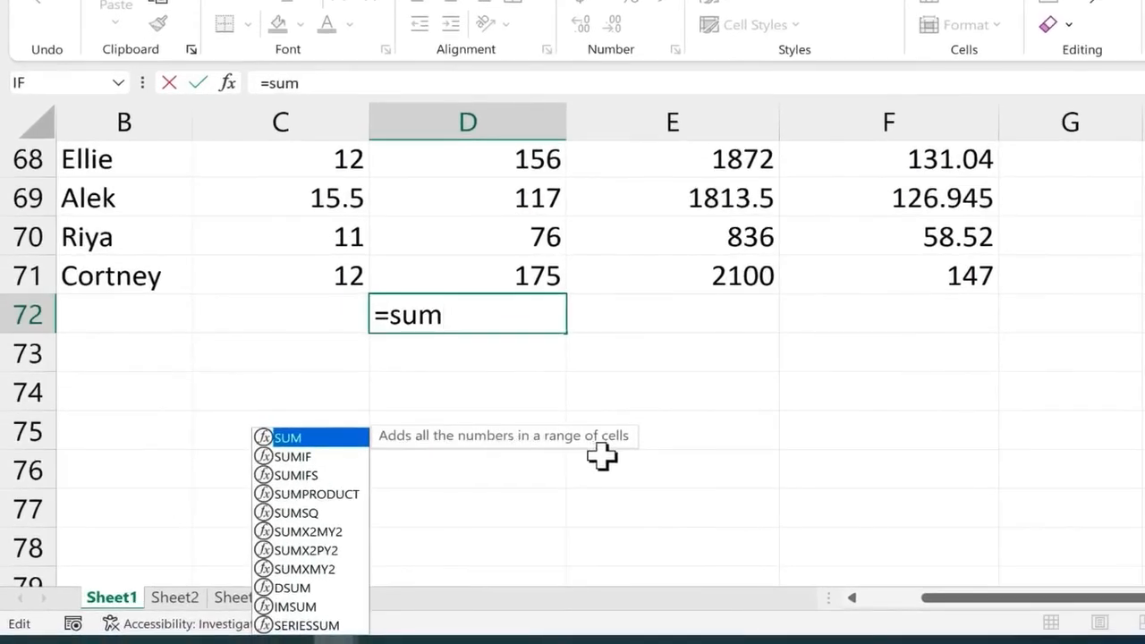
click(313, 456)
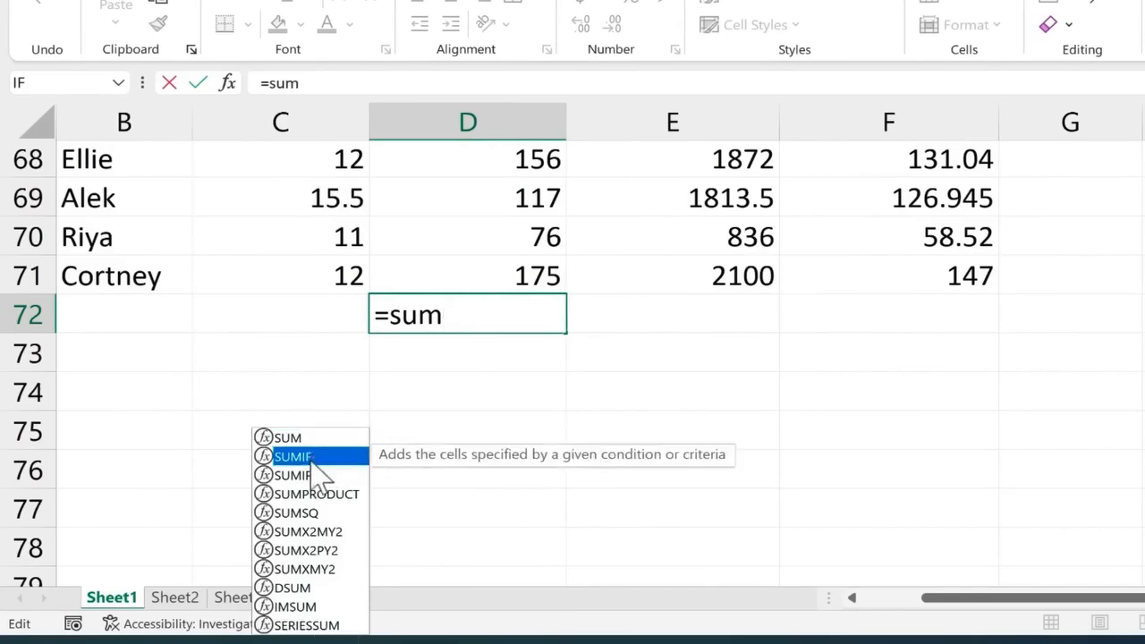
click(332, 475)
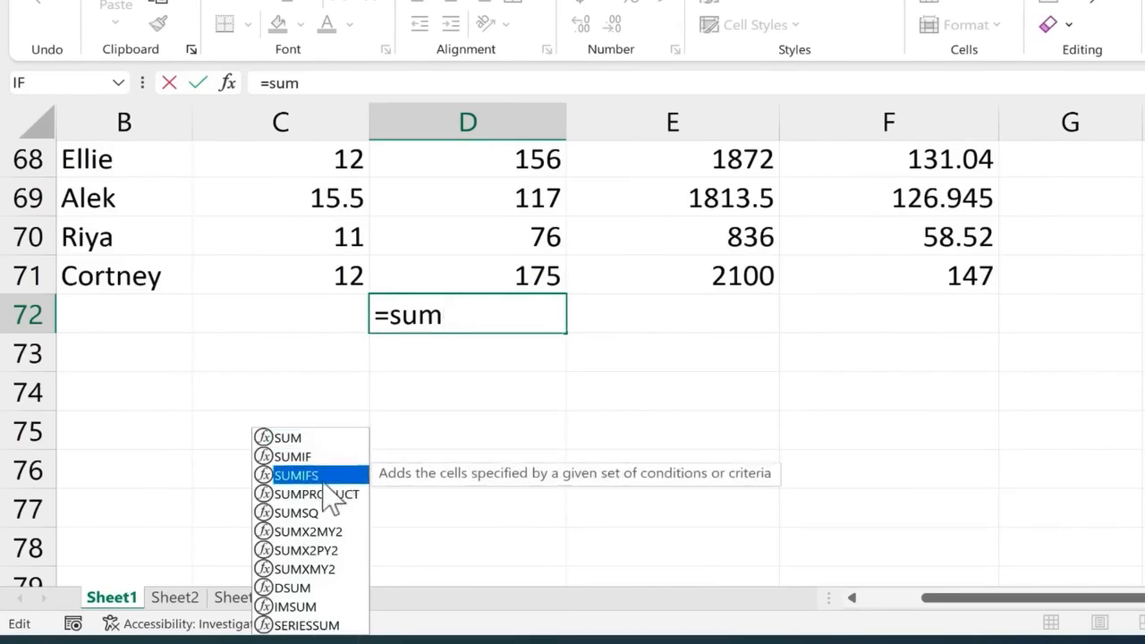
click(336, 495)
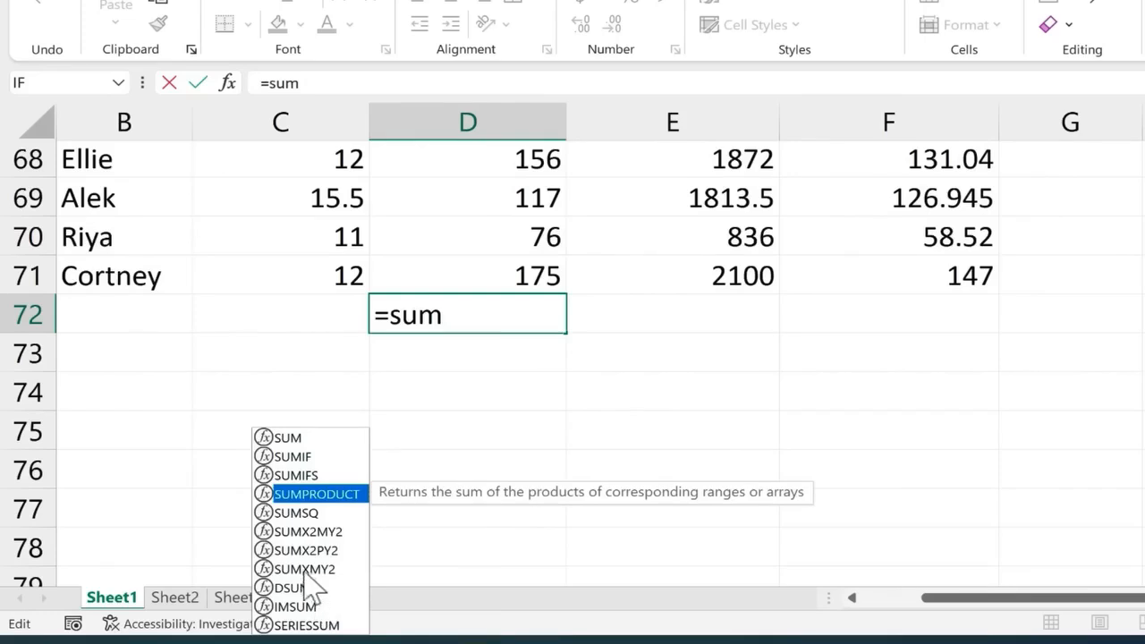
click(319, 457)
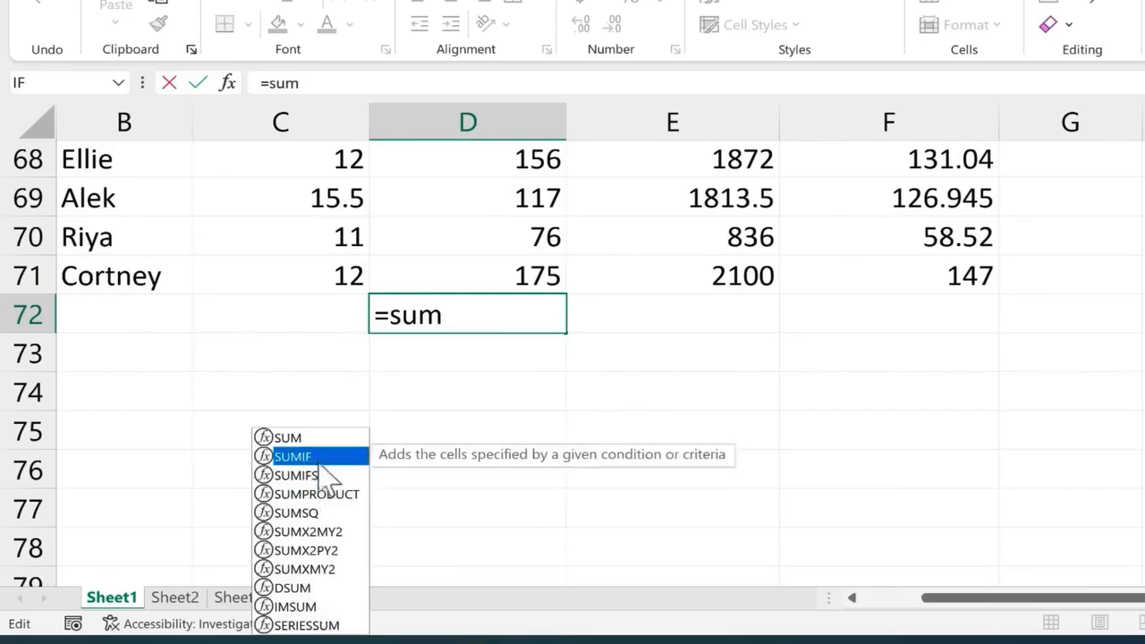
click(324, 474)
click(342, 495)
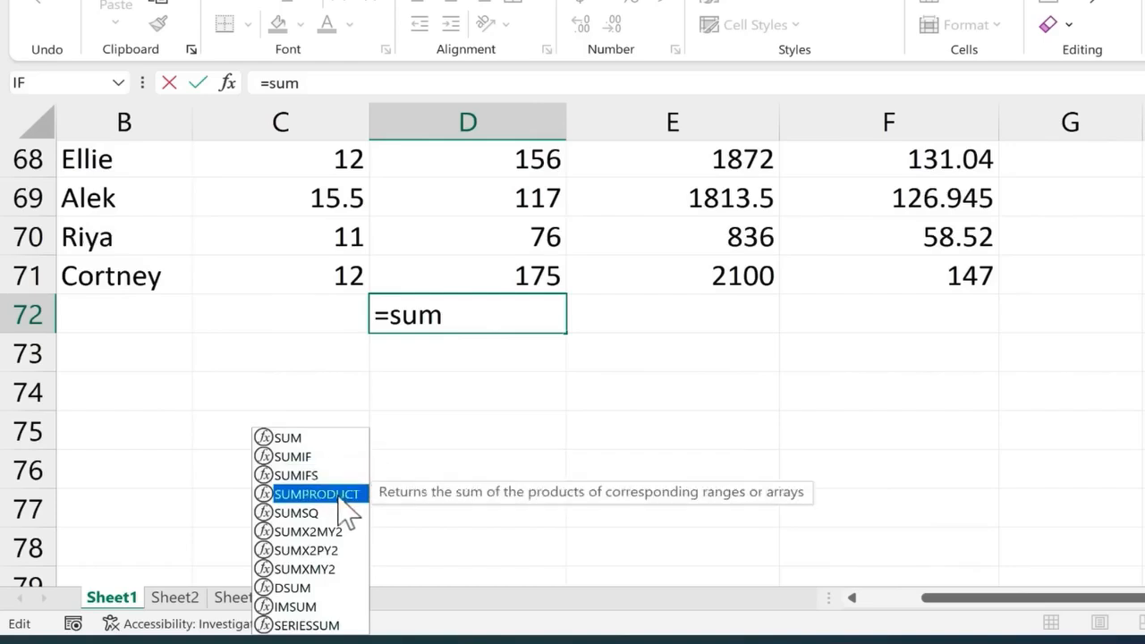
click(301, 438)
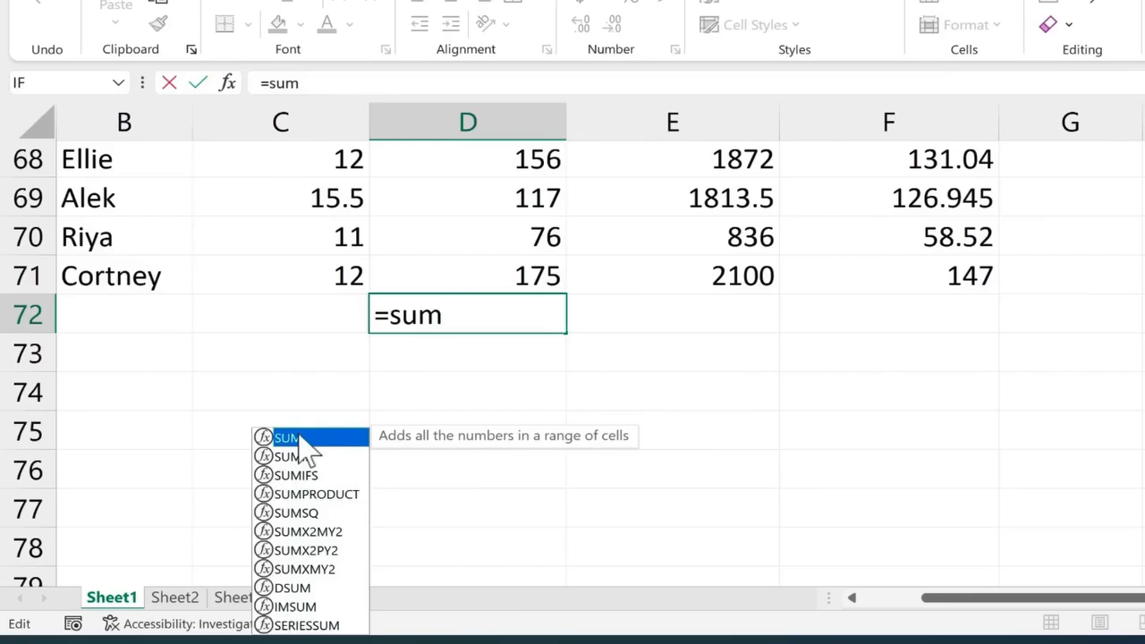
Complete the formula in cell D72 as =sum(5,6) and enter it
click(466, 319)
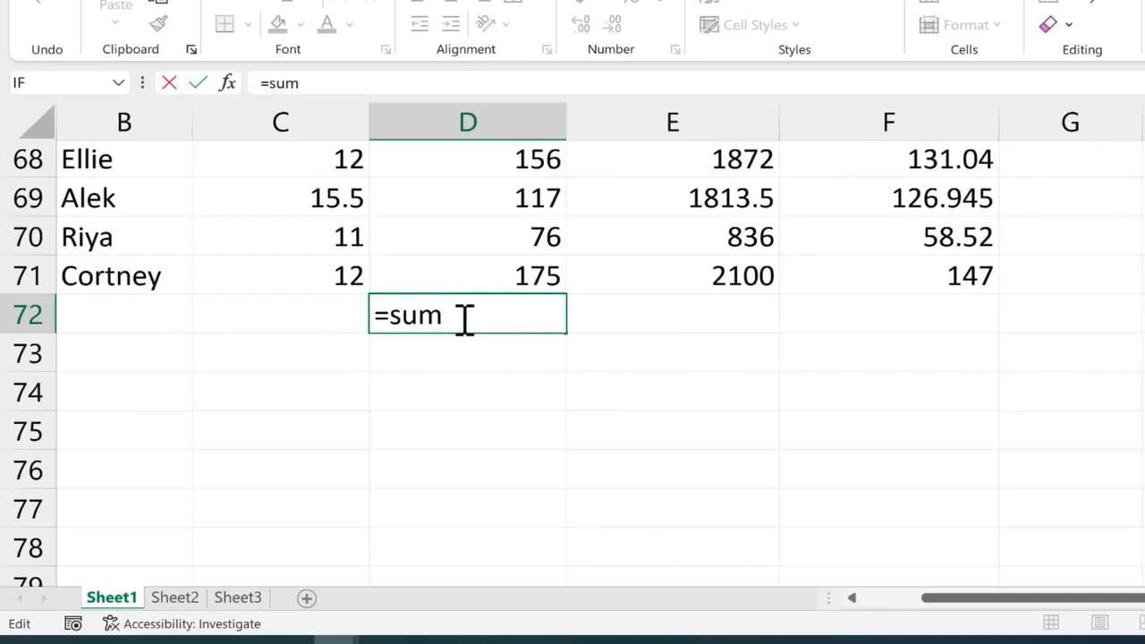
text(()
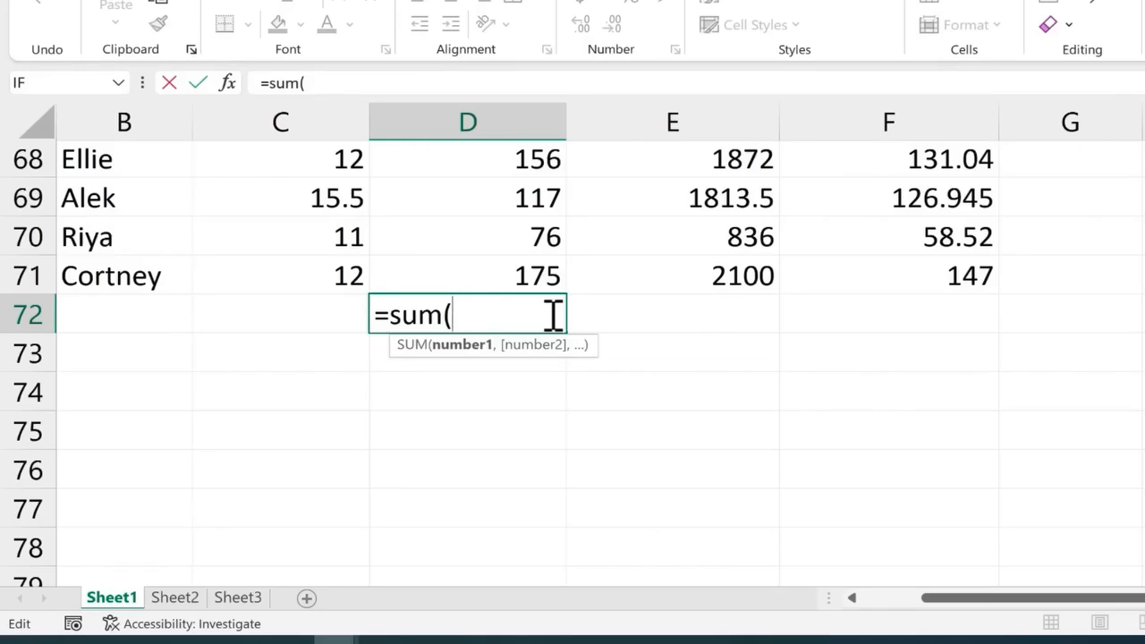
text(5,)
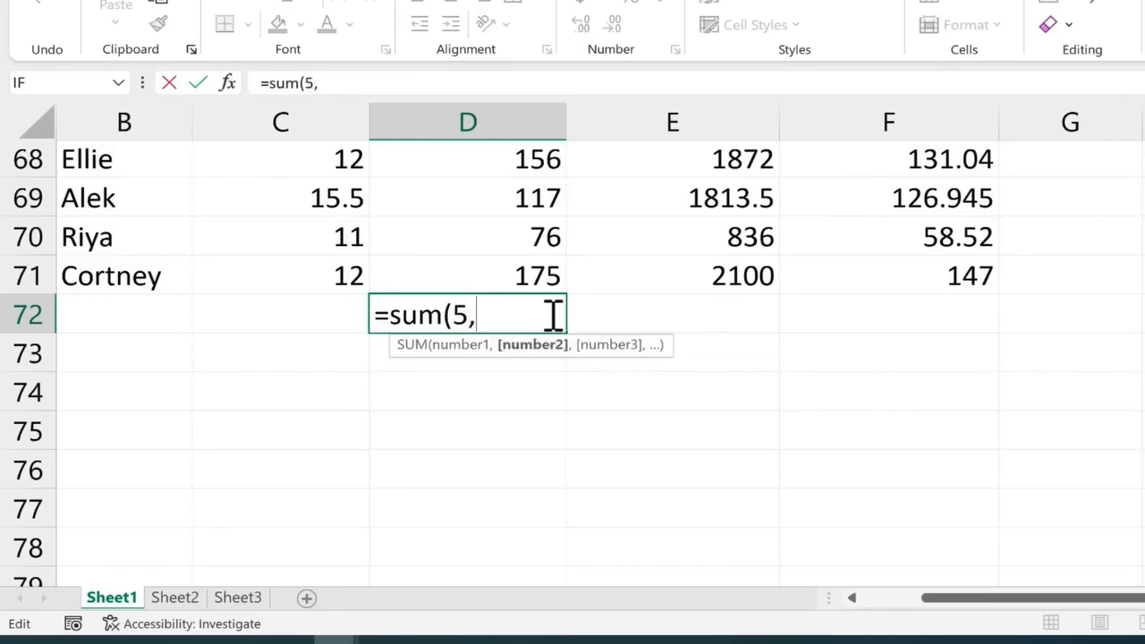
text(6))
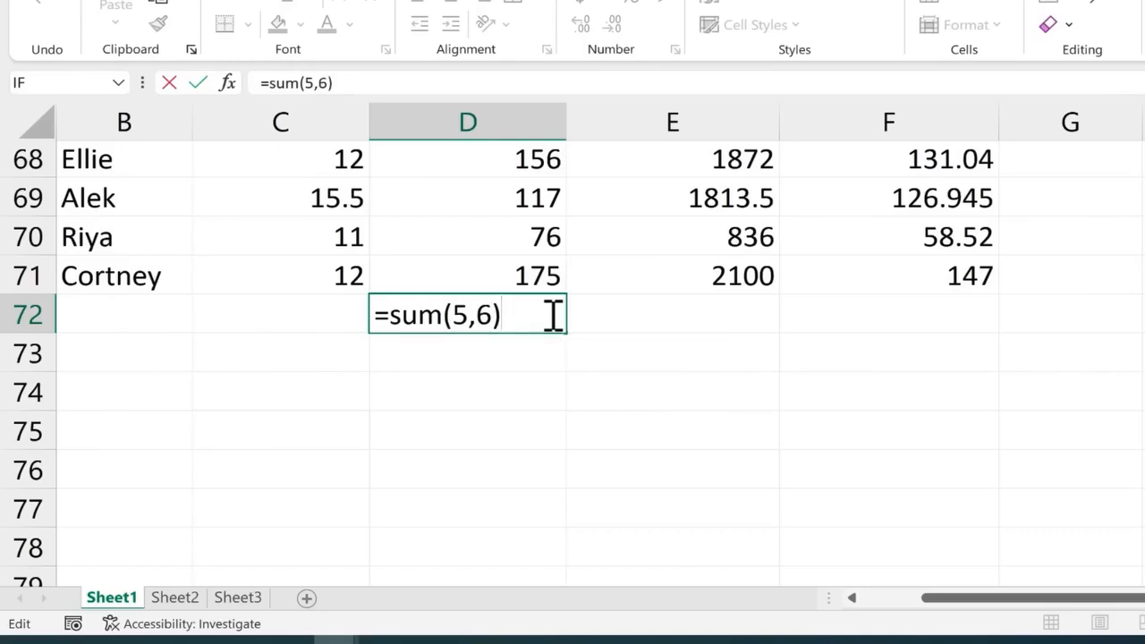
key(Return)
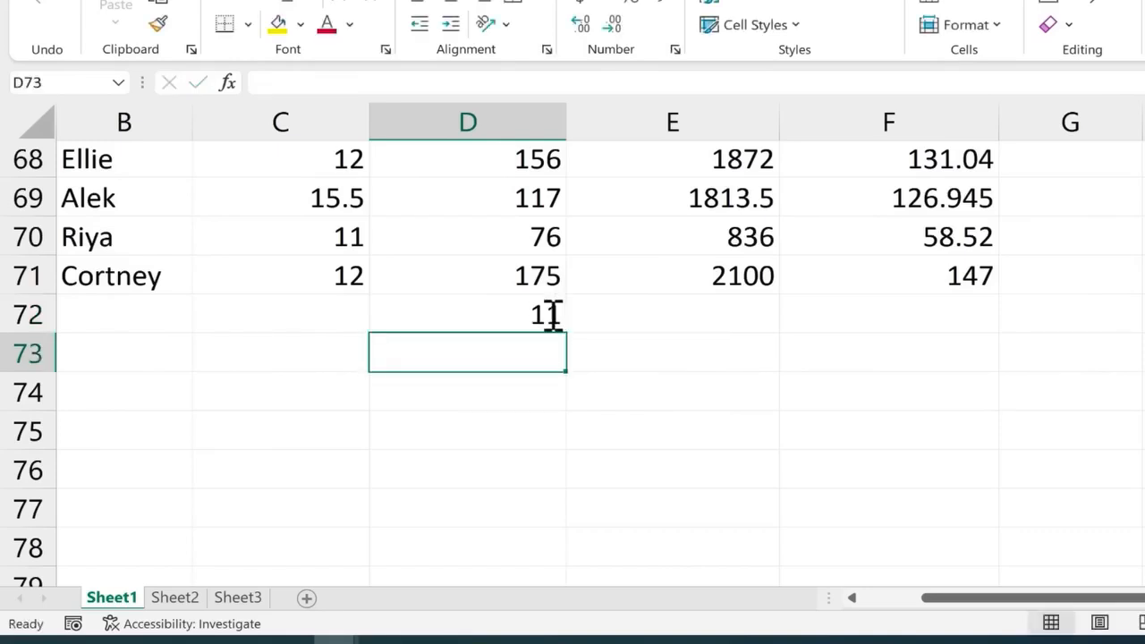
Replace the numbers in the D72 SUM formula with a reference to D71 and check where the Hours Worked values begin
double_click(546, 314)
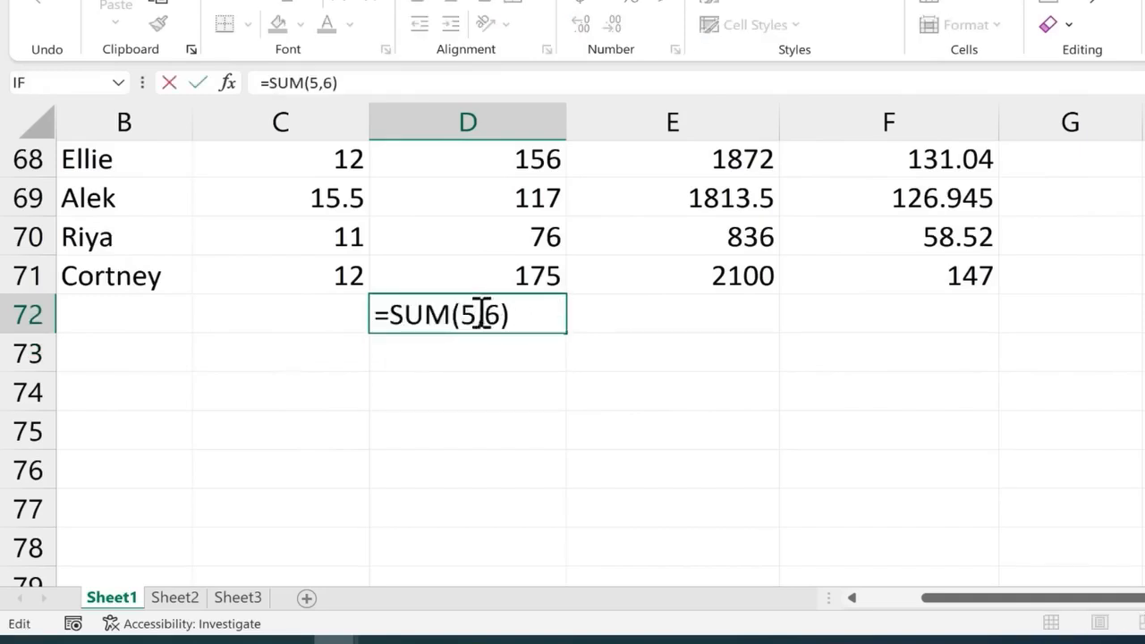
drag(461, 314, 527, 316)
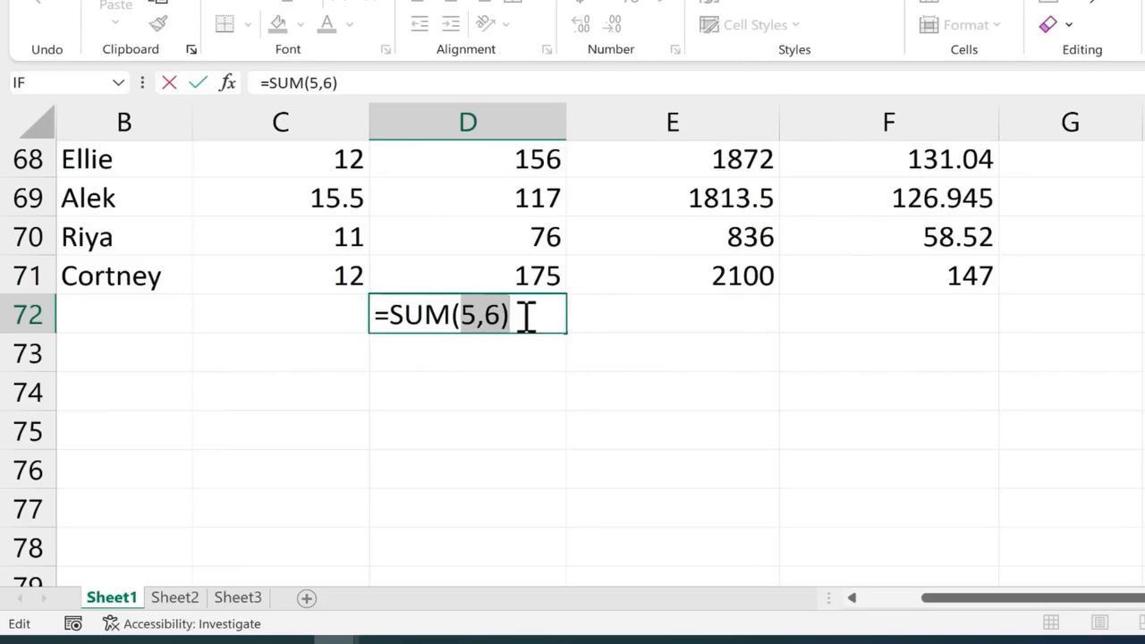
key(BackSpace)
click(519, 268)
scroll(519, 269, up, 10)
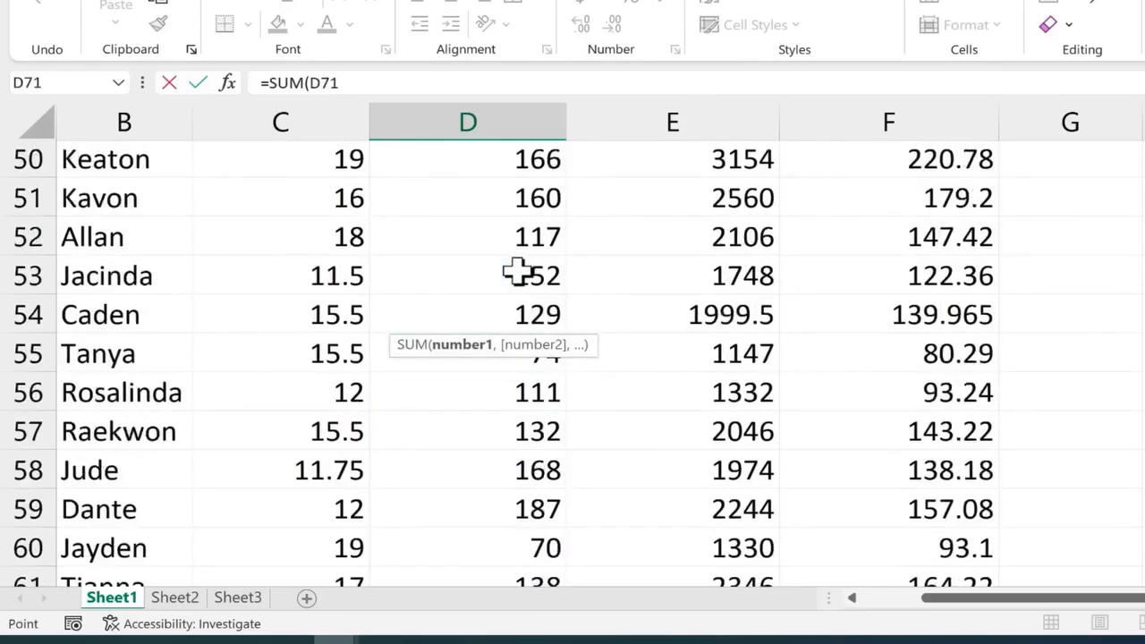
scroll(517, 268, up, 13)
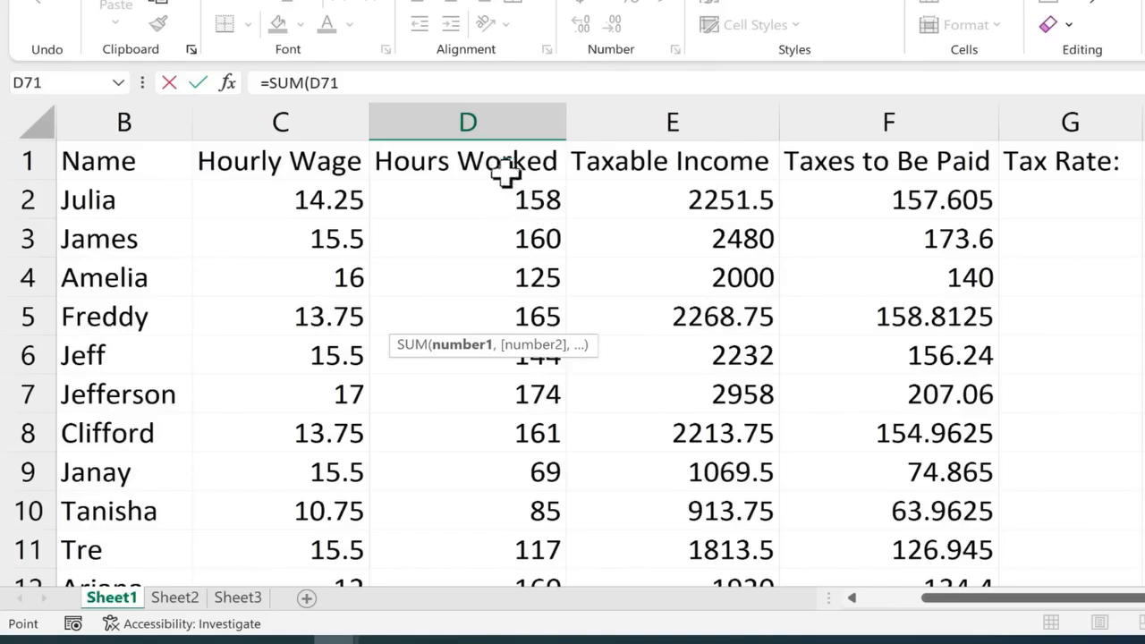
scroll(484, 243, down, 15)
scroll(484, 243, down, 8)
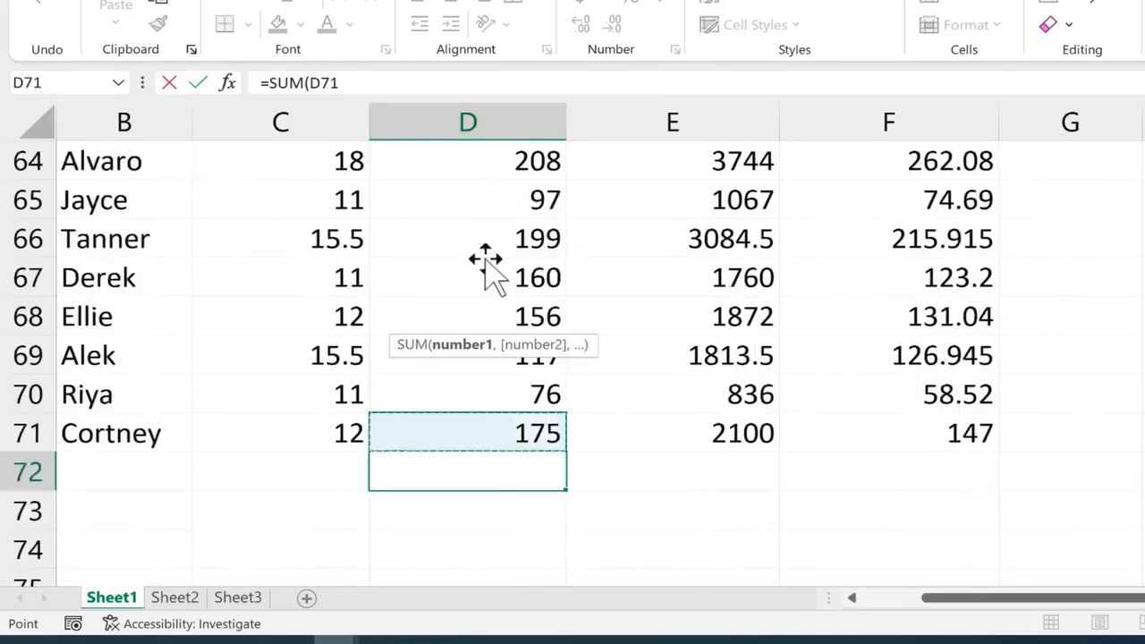
Change the reference in the D72 SUM formula to the range D2:D71 and enter the formula
drag(552, 245, 482, 236)
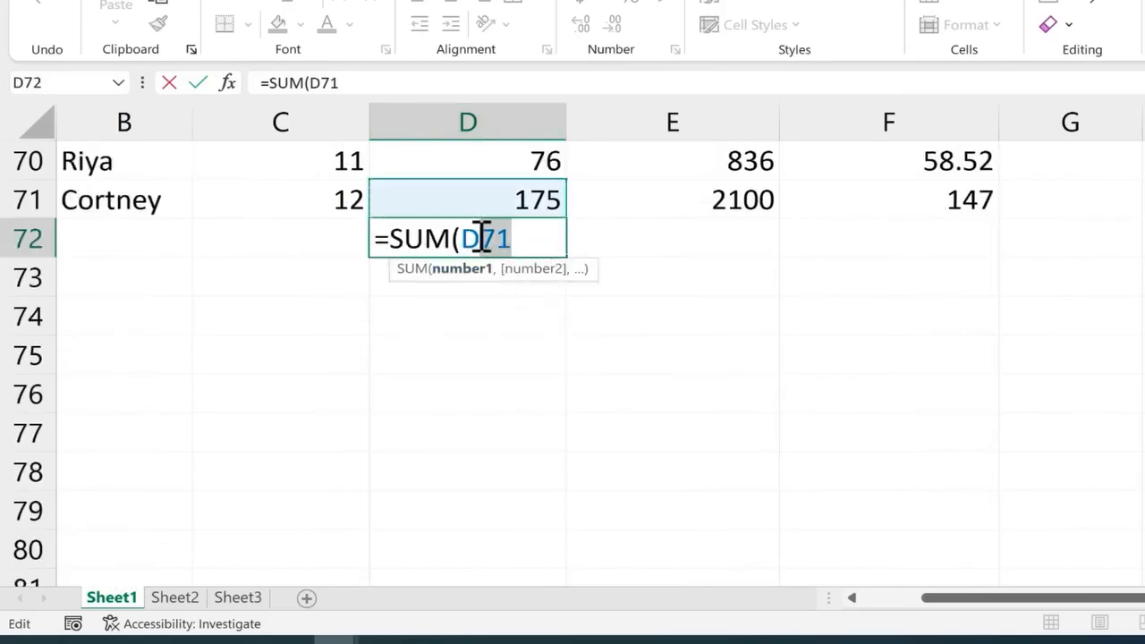
text(2)
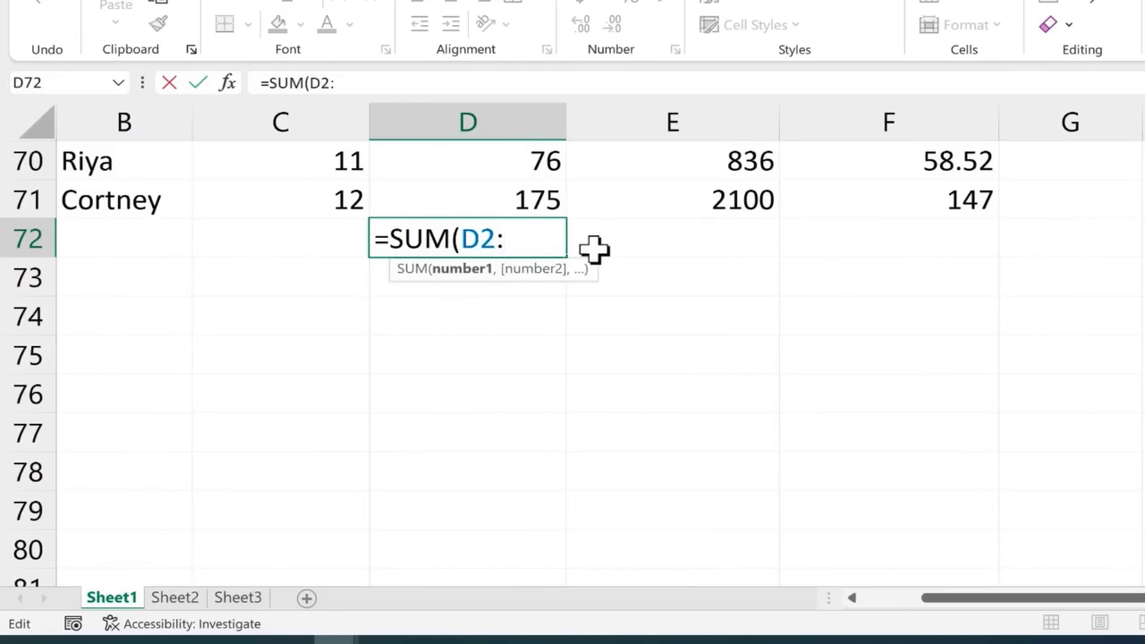
text(:d)
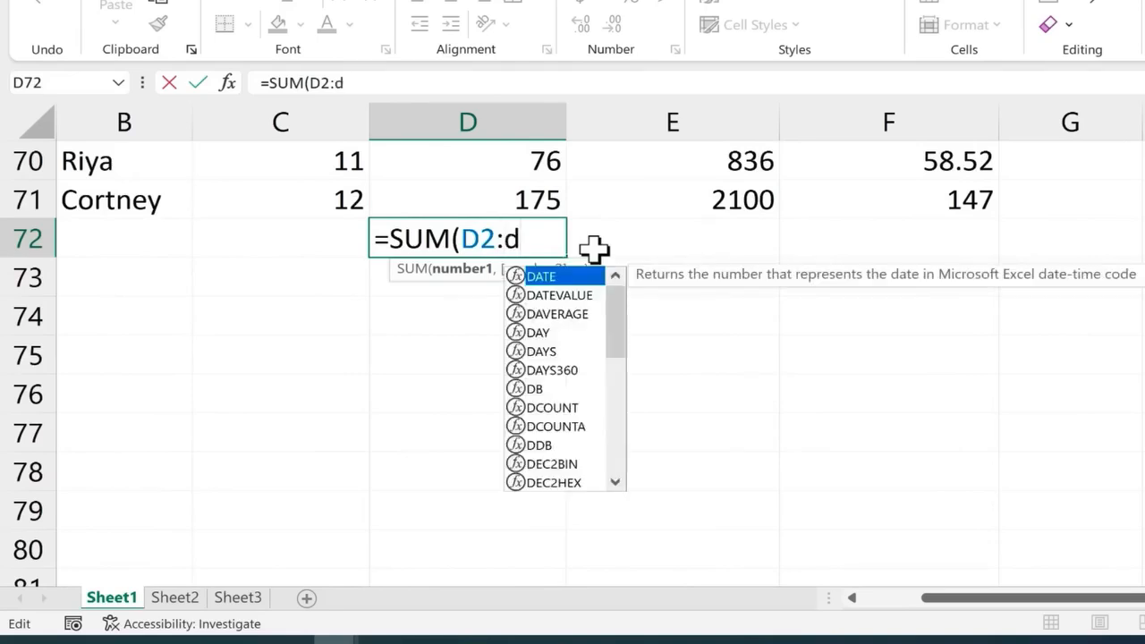
text(71))
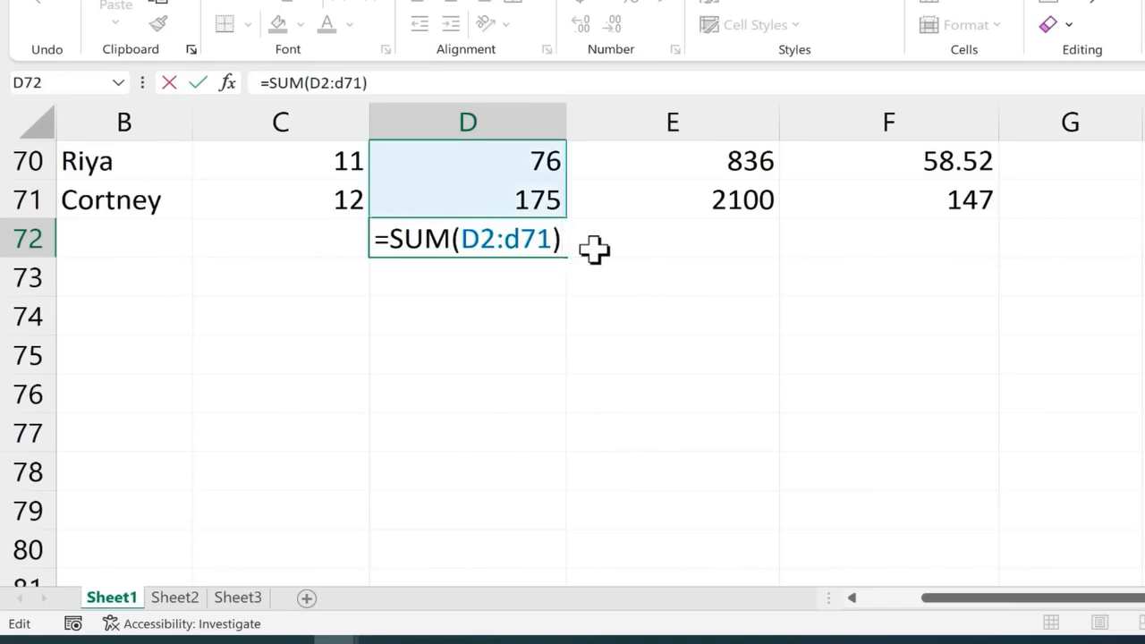
key(Return)
click(543, 234)
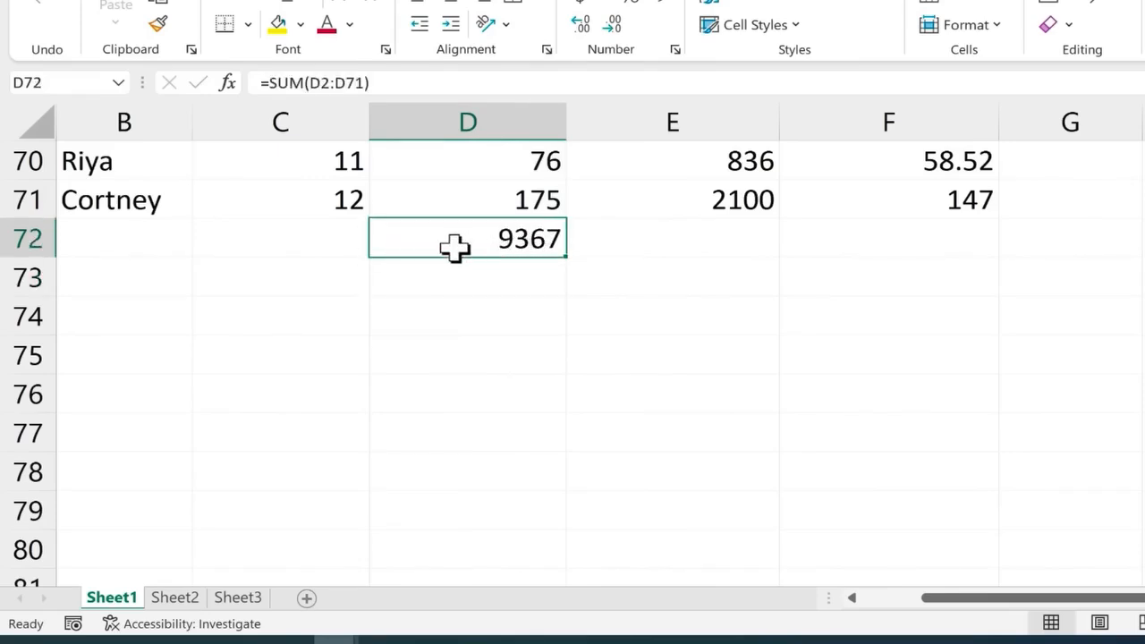
Undo both SUM formula entries in cell D72
key(Down)
key(ctrl+z)
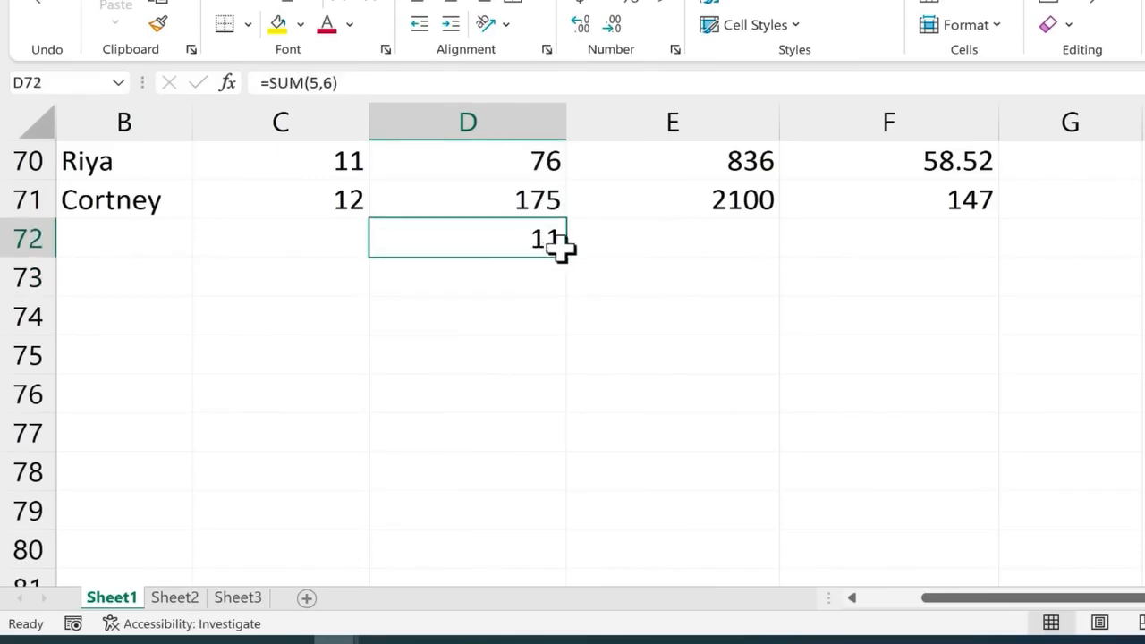
key(ctrl+z)
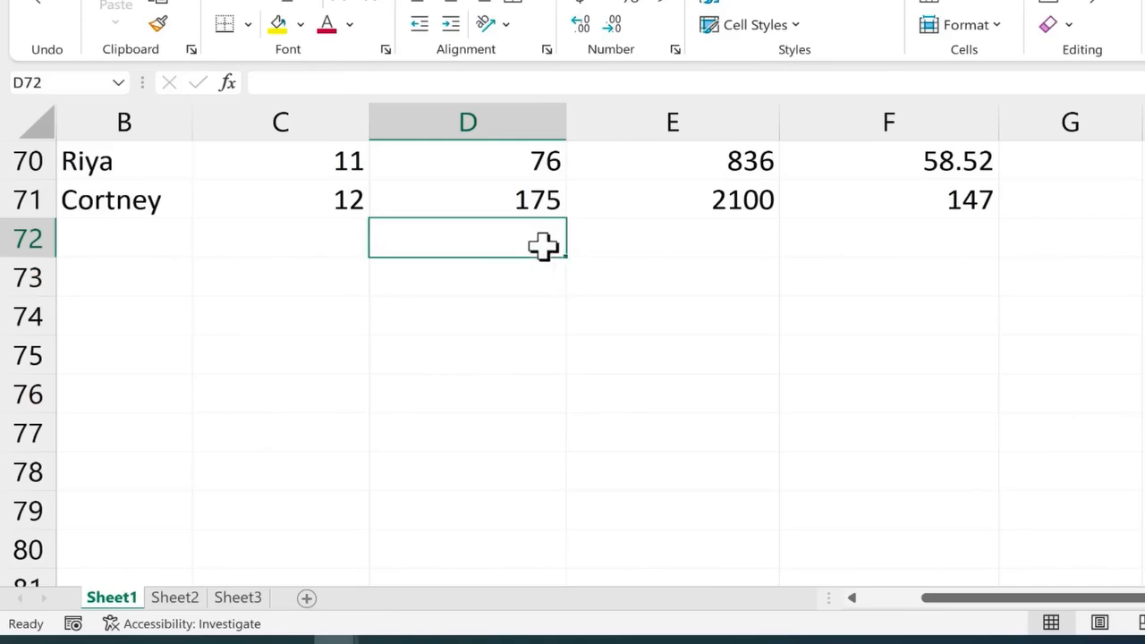
Enter a SUM formula in D72, selecting the Hours Worked cells D2:D71 on the sheet as its range
double_click(543, 247)
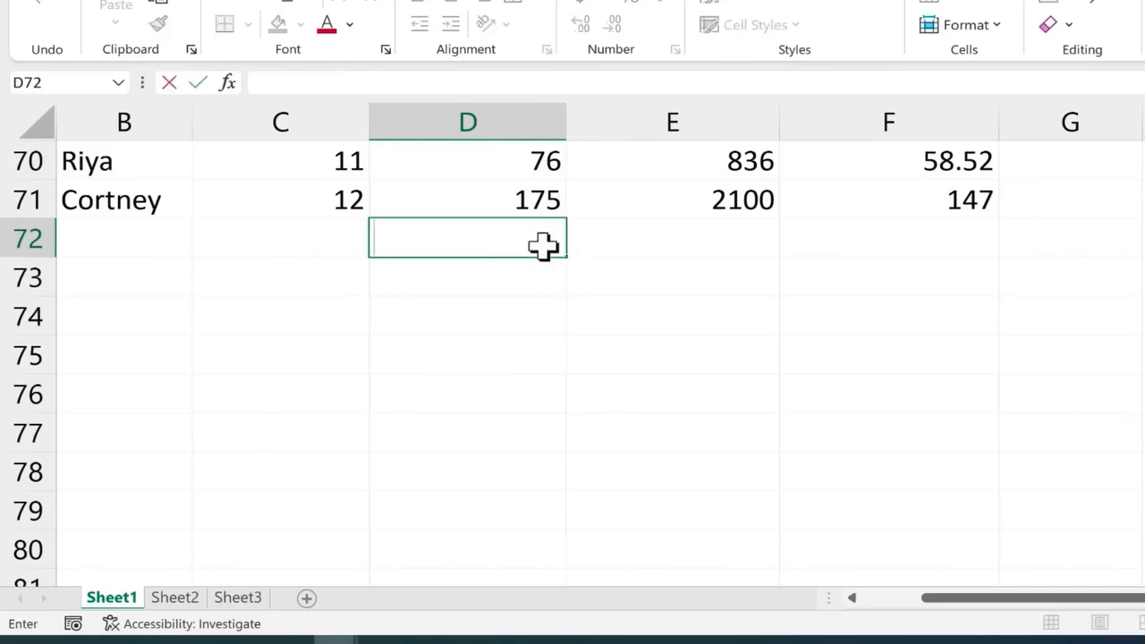
text(=sum()
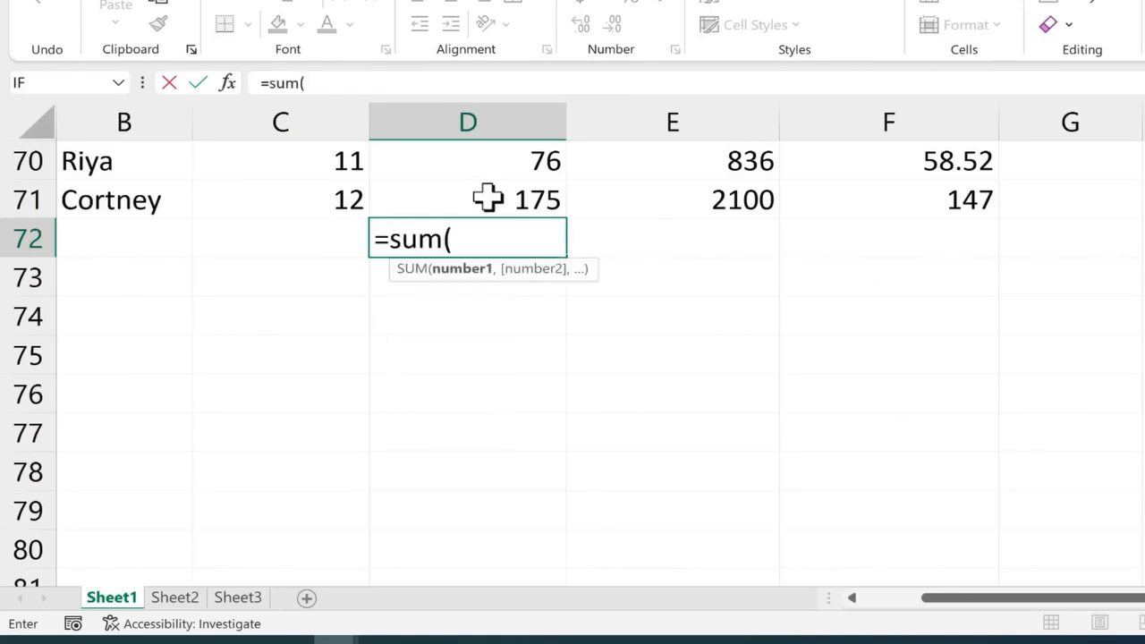
drag(486, 197, 506, 216)
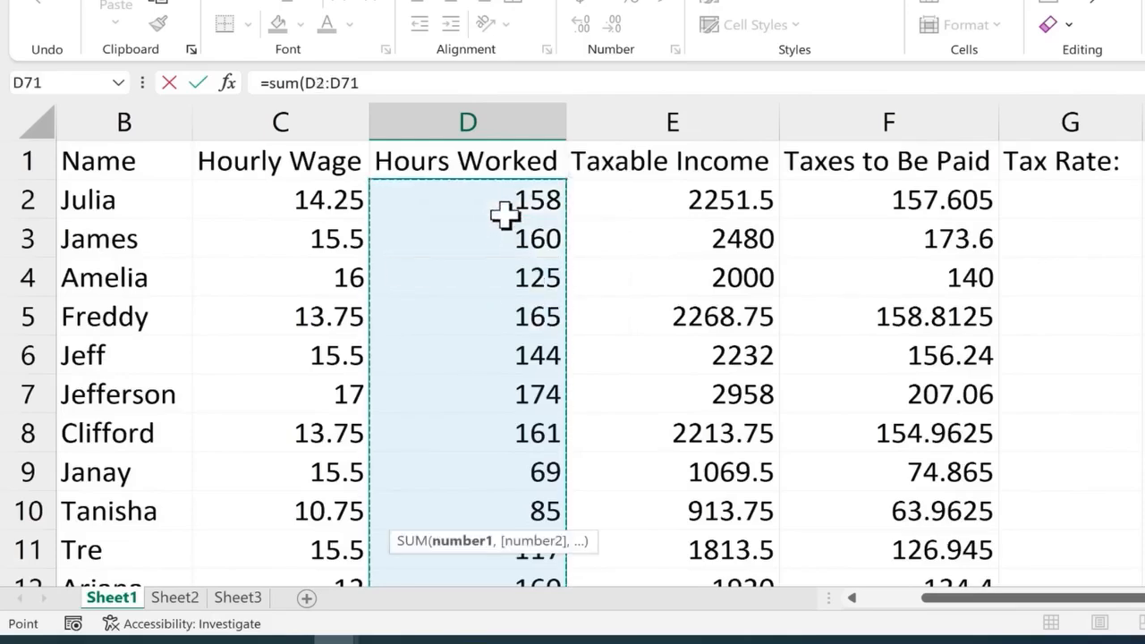
scroll(507, 231, down, 3)
scroll(507, 237, down, 20)
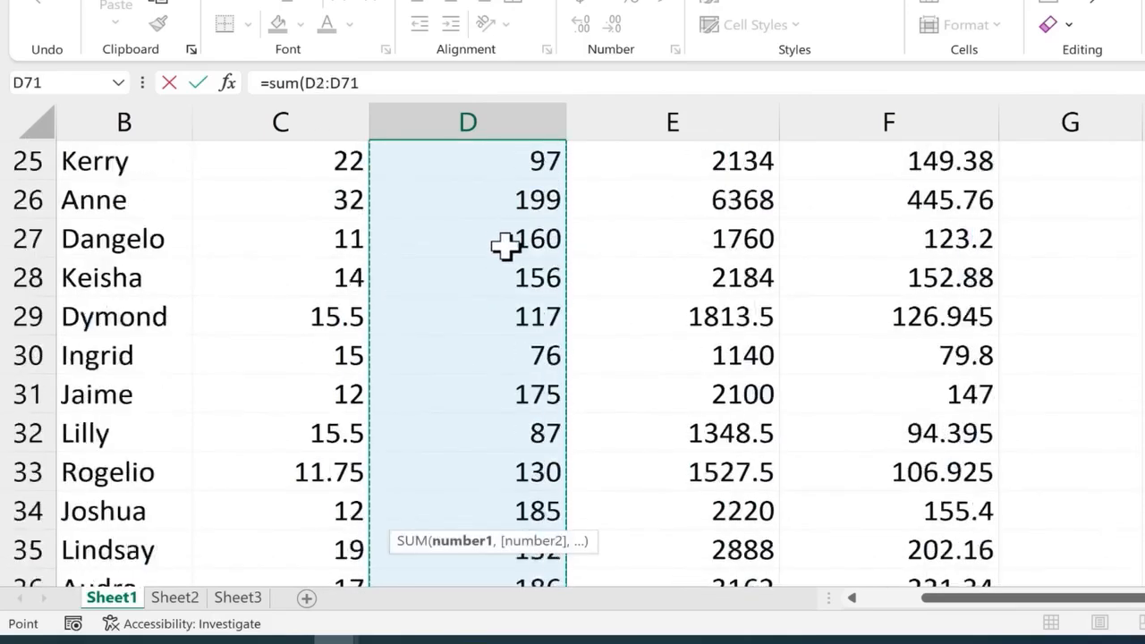
scroll(551, 289, up, 4)
scroll(550, 289, down, 3)
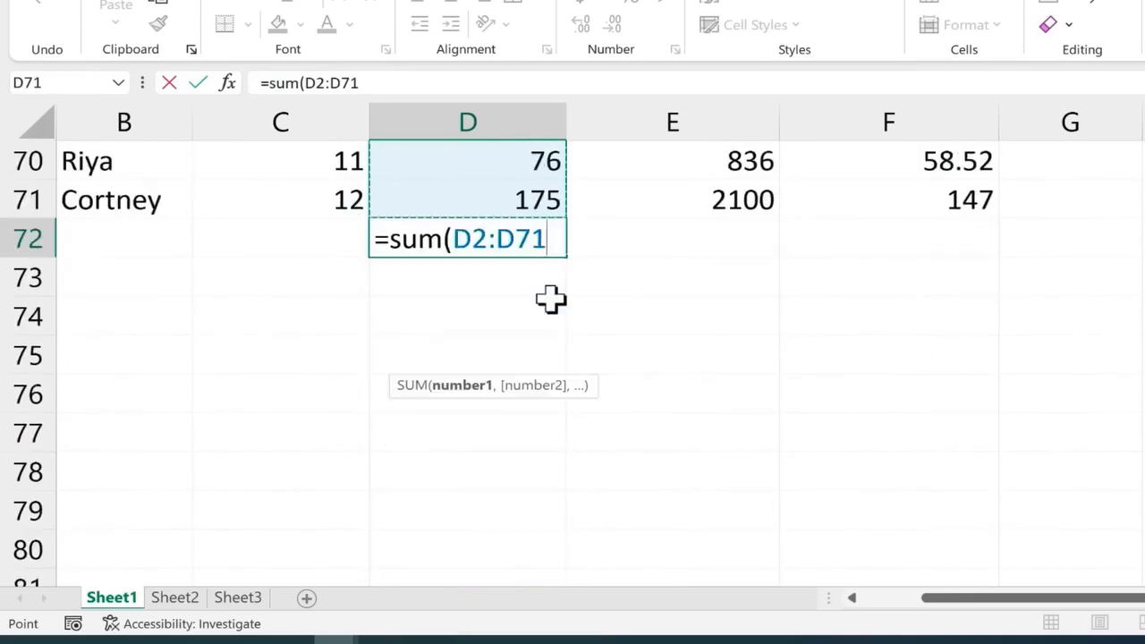
key(Return)
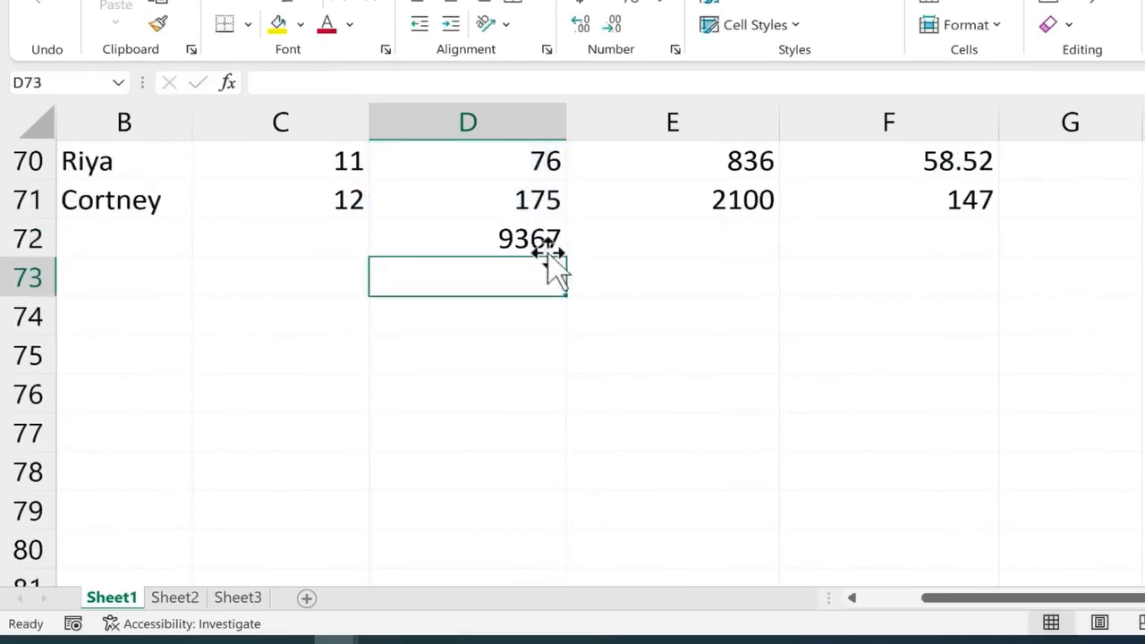
Delete the SUM formula from cell D72
click(535, 240)
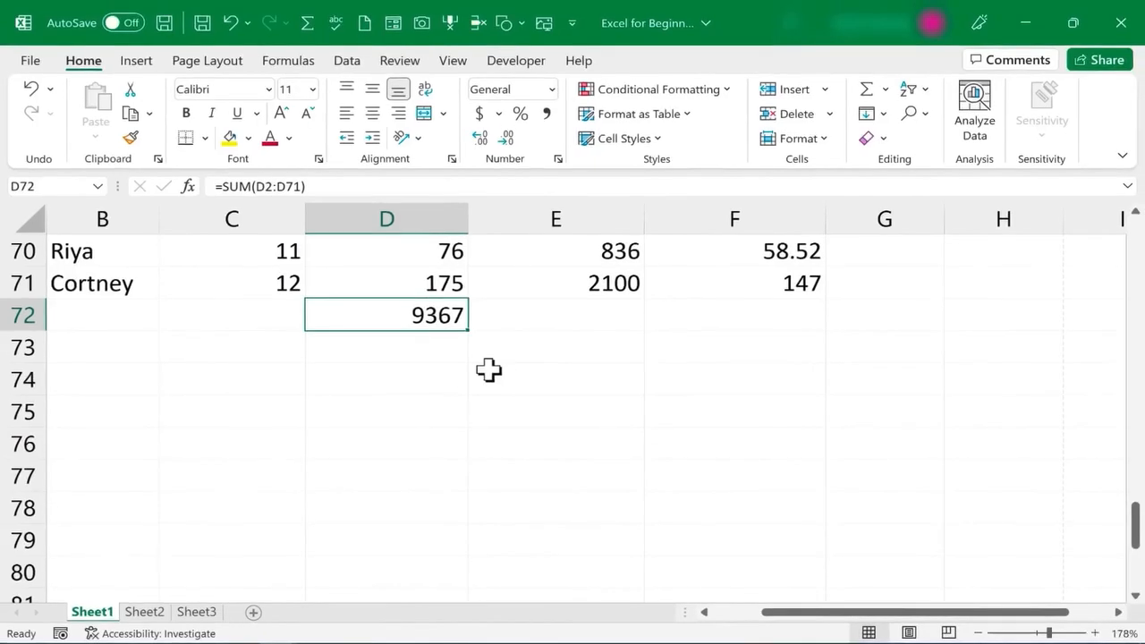
key(BackSpace)
click(422, 314)
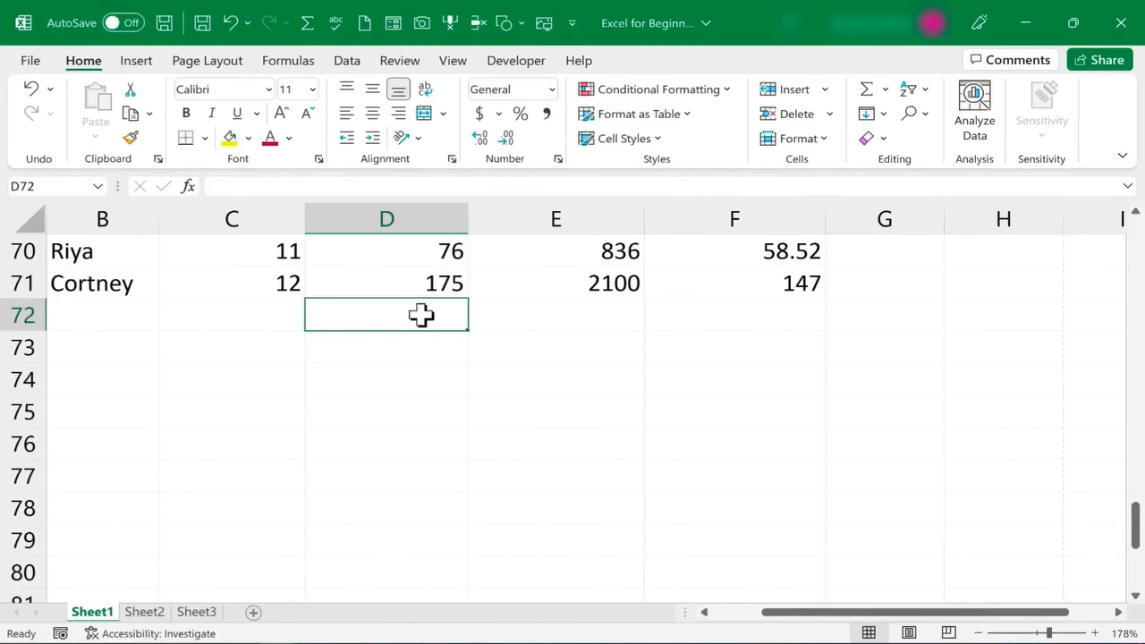
Total the Hours Worked values D2:D71 in cell D72 using AutoSum
click(429, 376)
click(434, 320)
scroll(499, 343, up, 20)
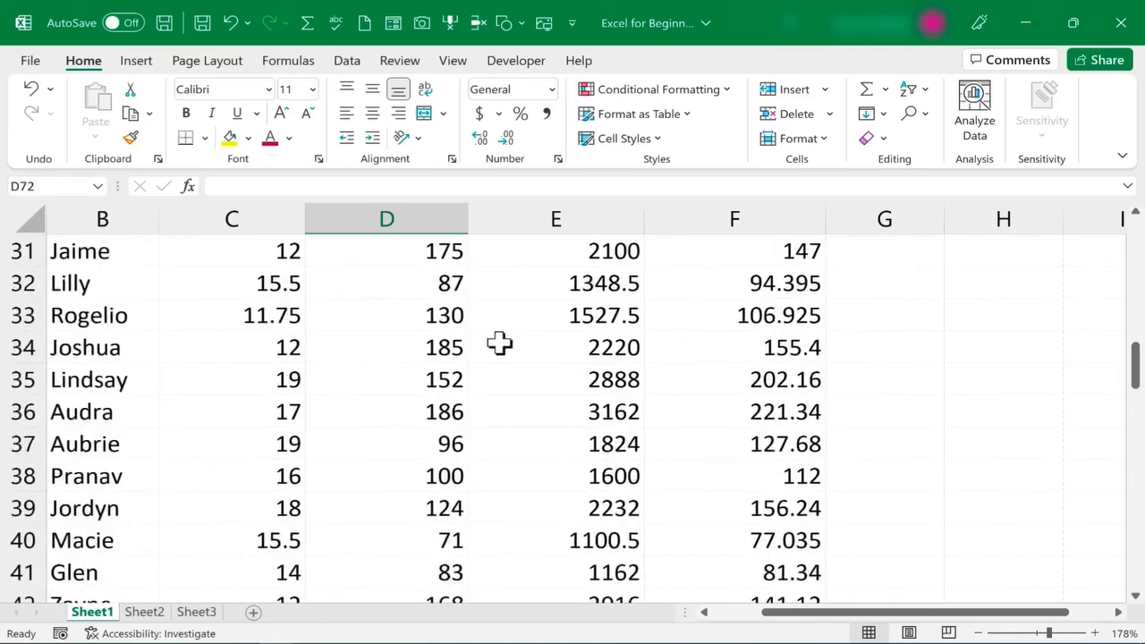
key(ctrl+BackSpace)
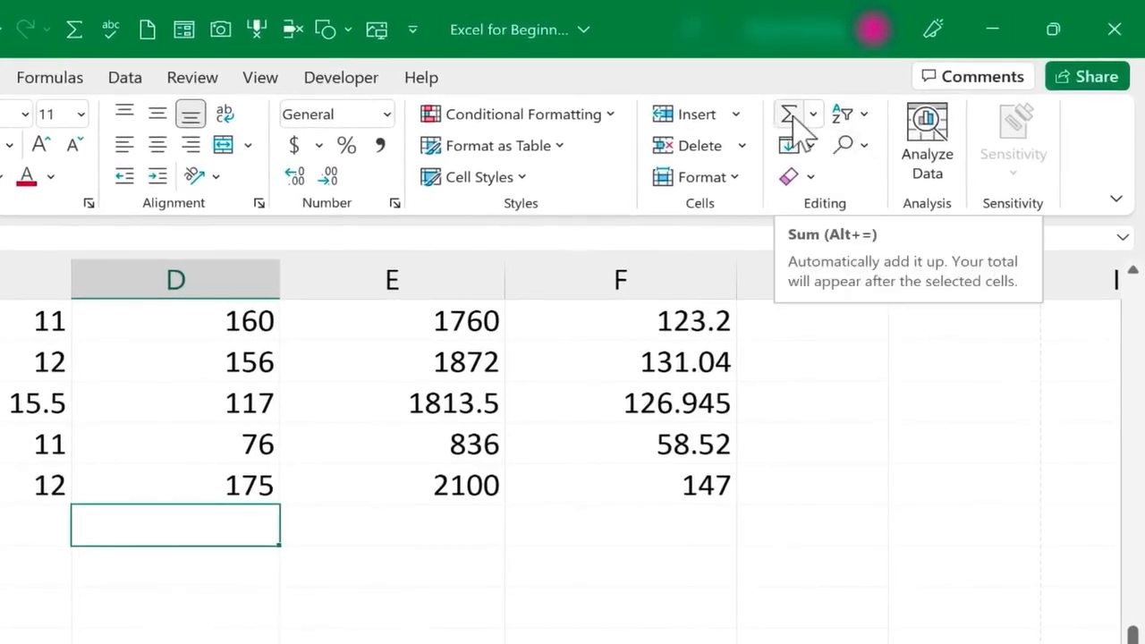
click(791, 118)
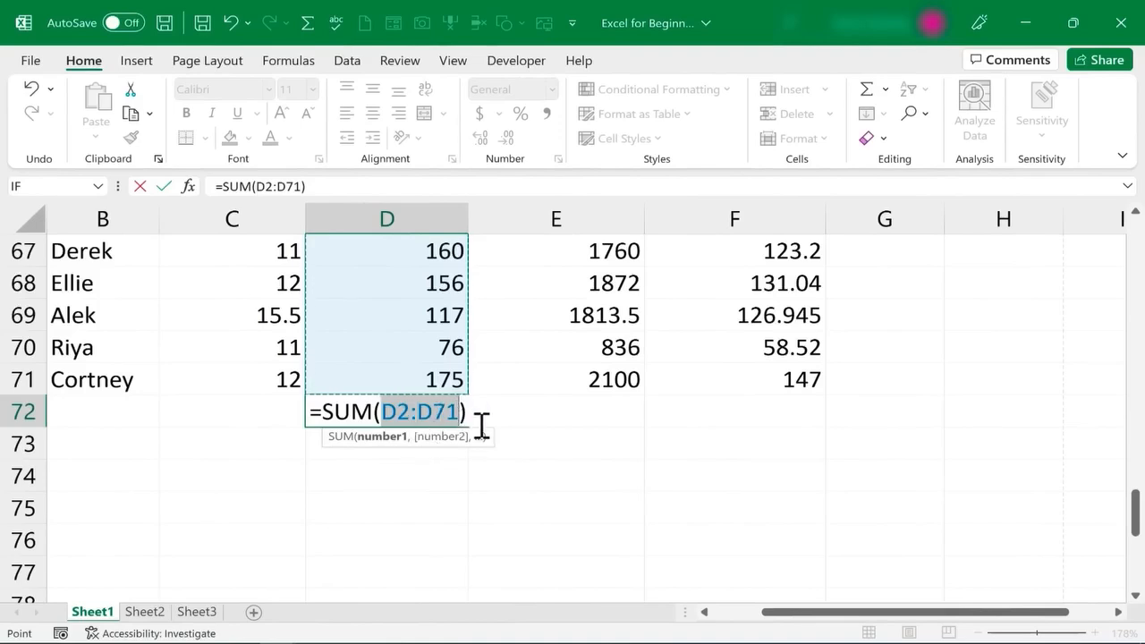
key(Return)
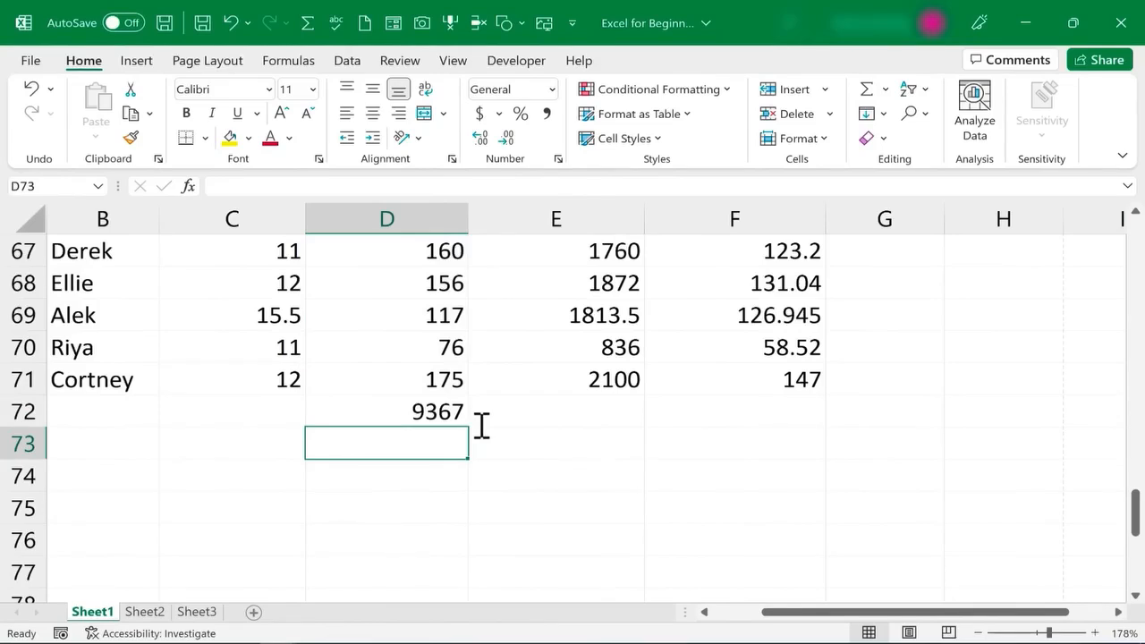
Label cell C72 "Totals:" and format it bold and right-aligned
click(243, 408)
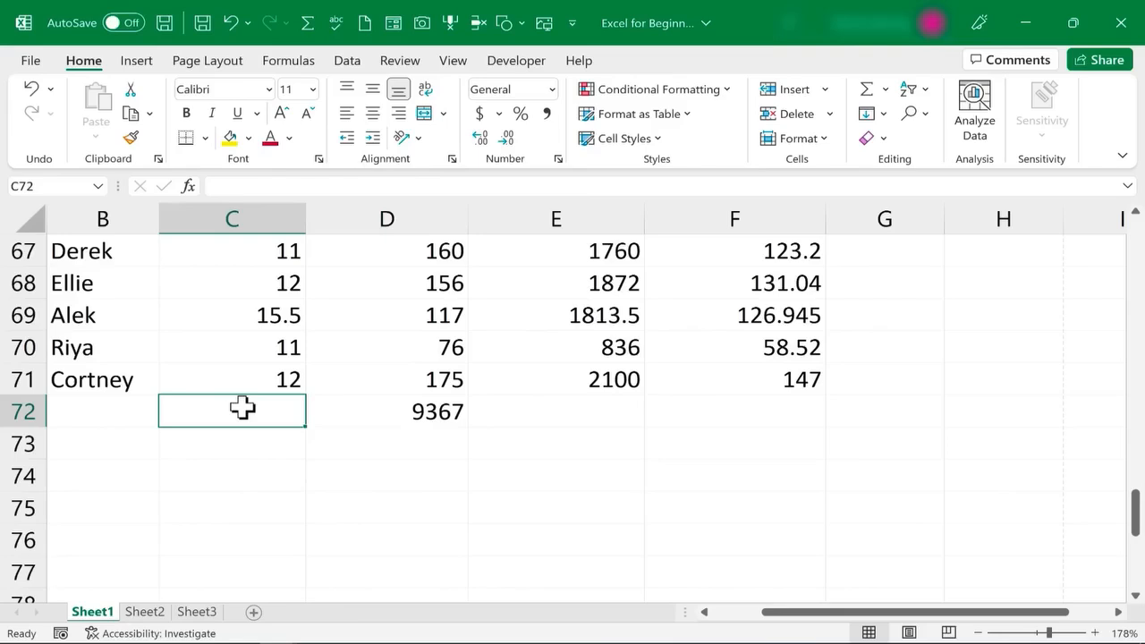
text(Totals:)
key(Return)
key(Return)
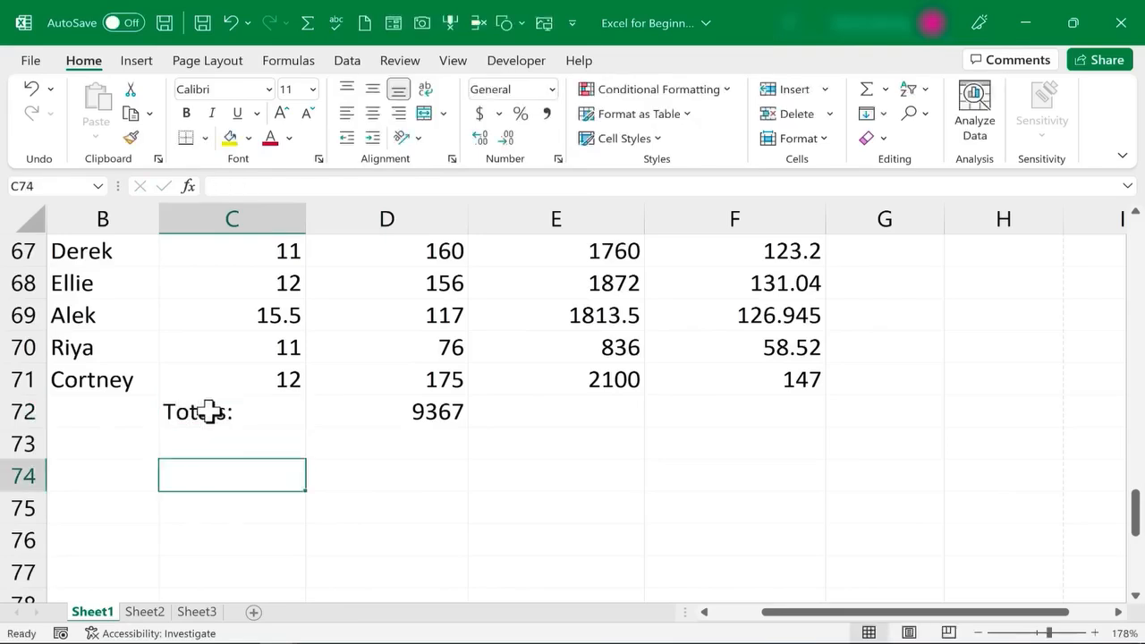
click(218, 409)
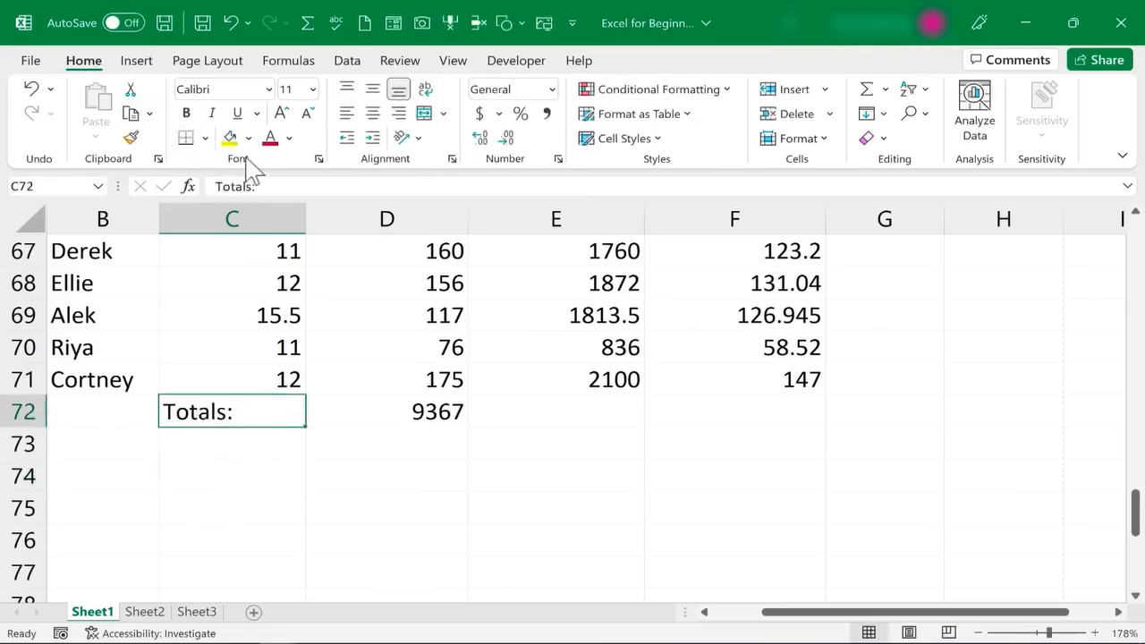
click(187, 114)
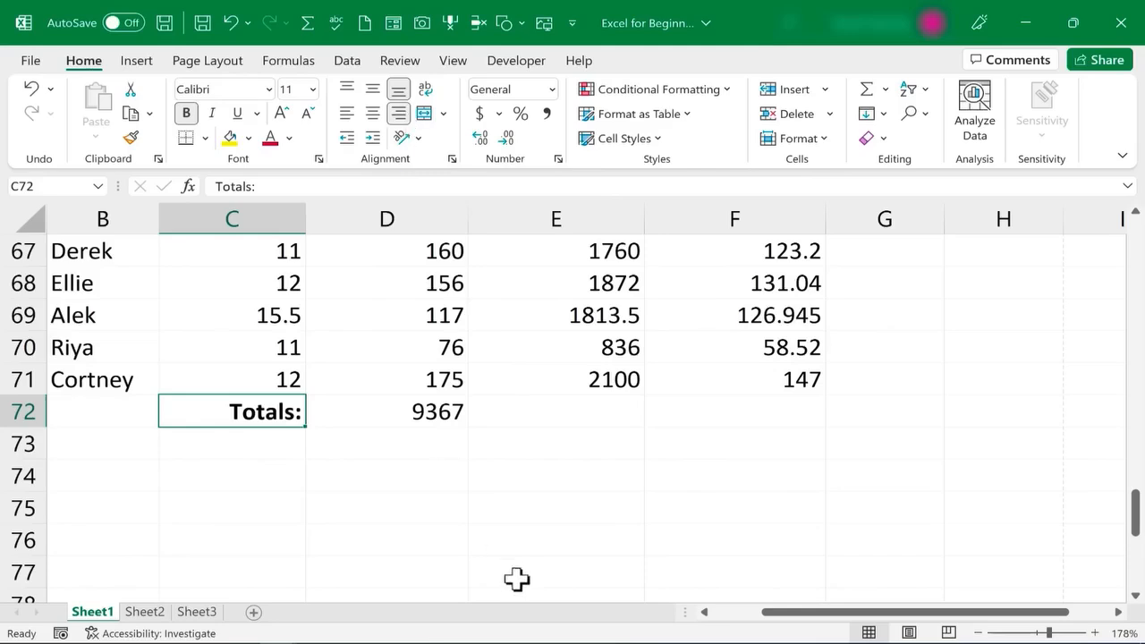
Fill the SUM formula from D72 across into E72 to total the Taxable Income column
scroll(528, 501, down, 1)
click(559, 379)
click(569, 319)
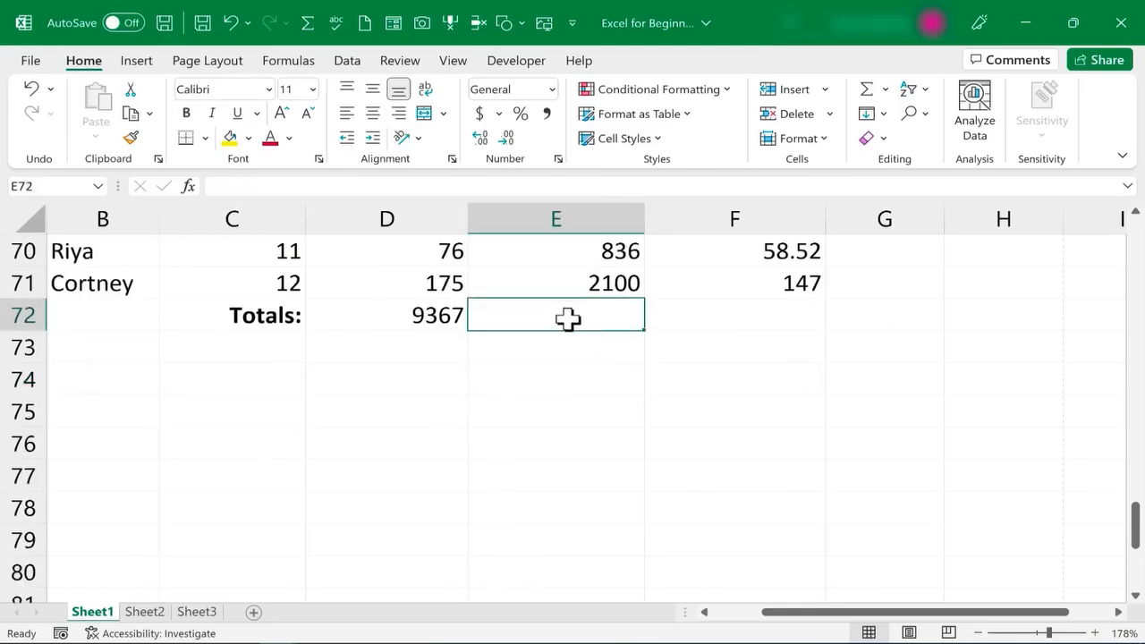
scroll(616, 373, up, 2)
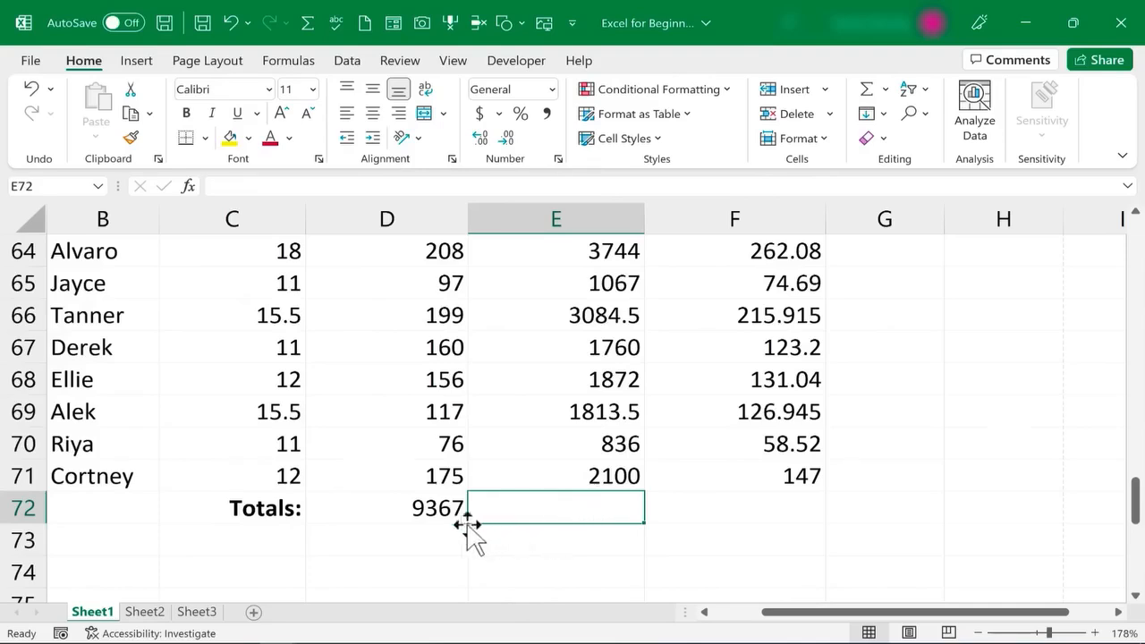
click(440, 514)
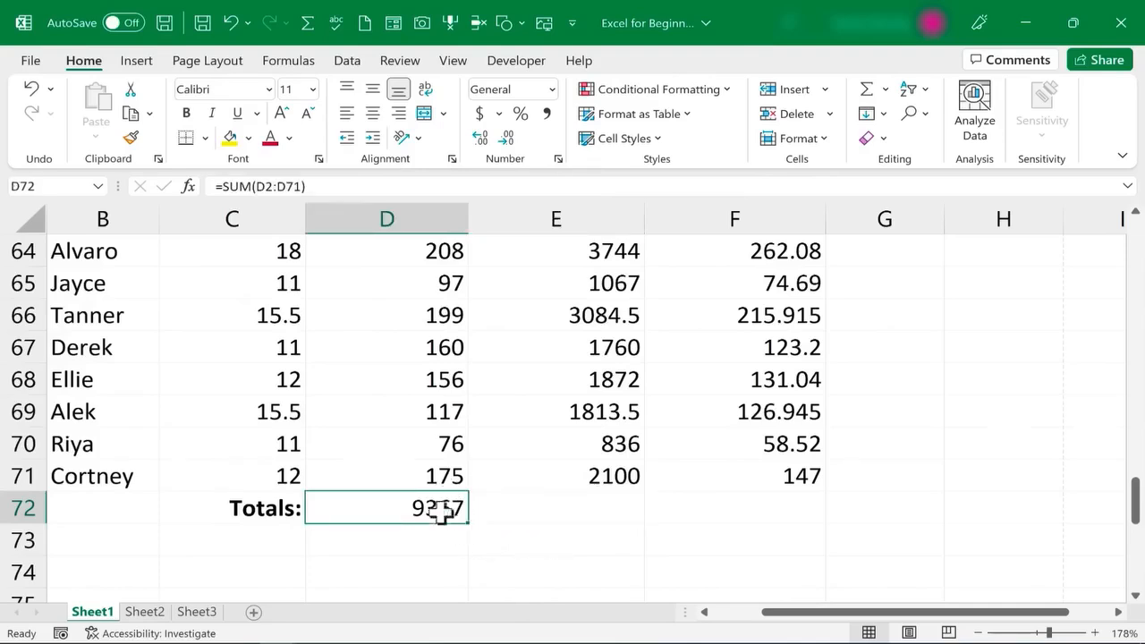
drag(469, 526, 621, 529)
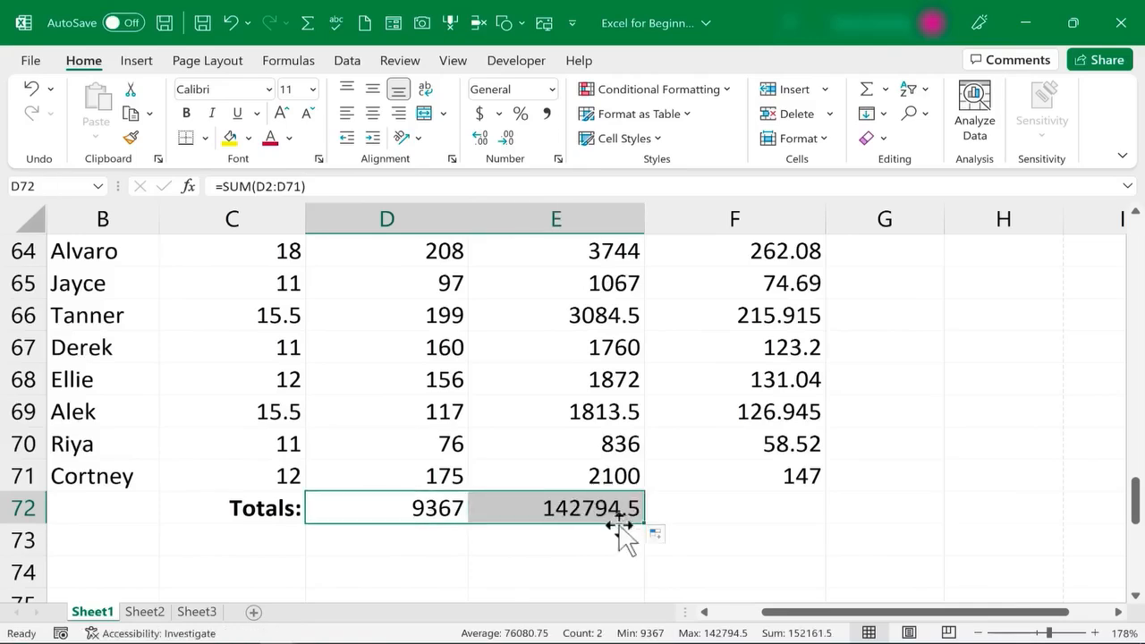
Compare the cell ranges used by the SUM formulas in D72 and E72, leaving both formulas unedited
double_click(595, 501)
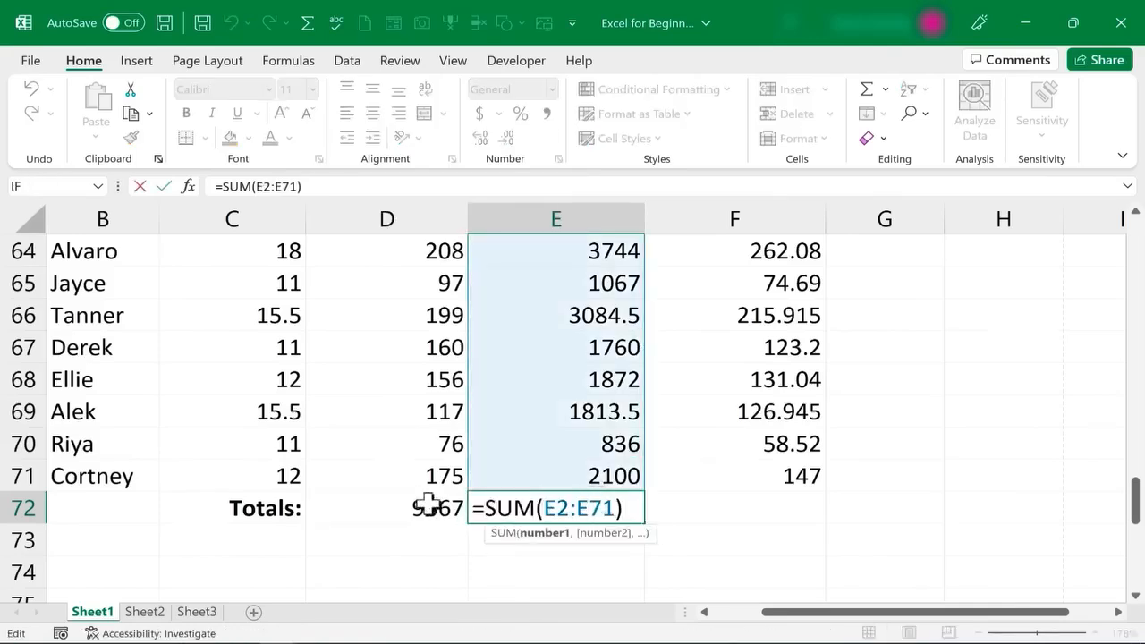
double_click(392, 507)
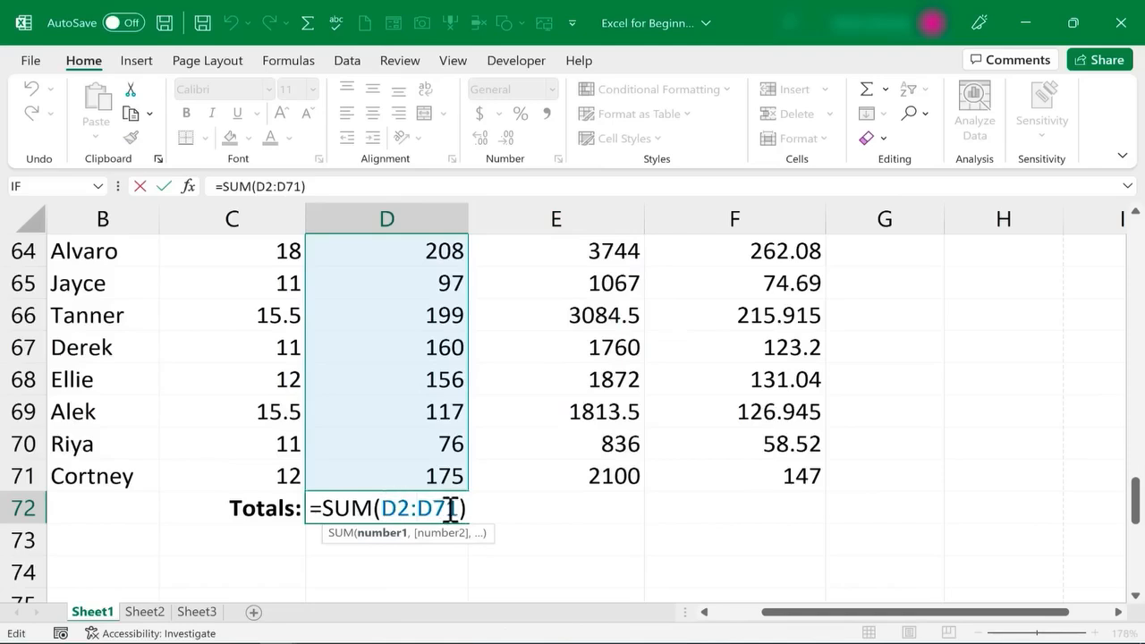
key(Escape)
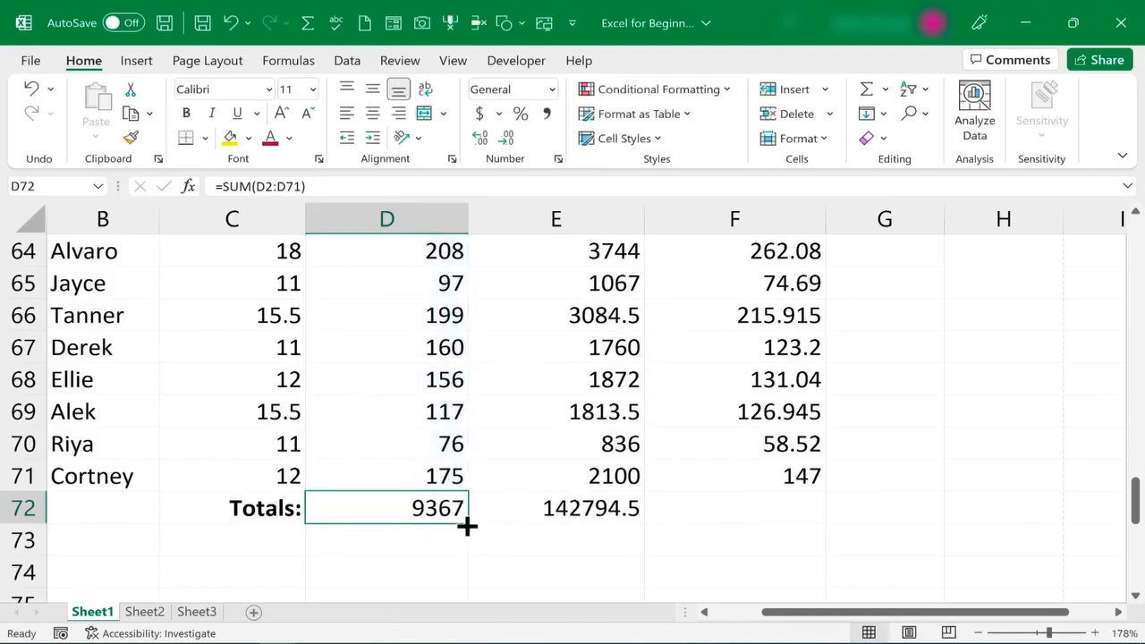
double_click(621, 517)
key(Escape)
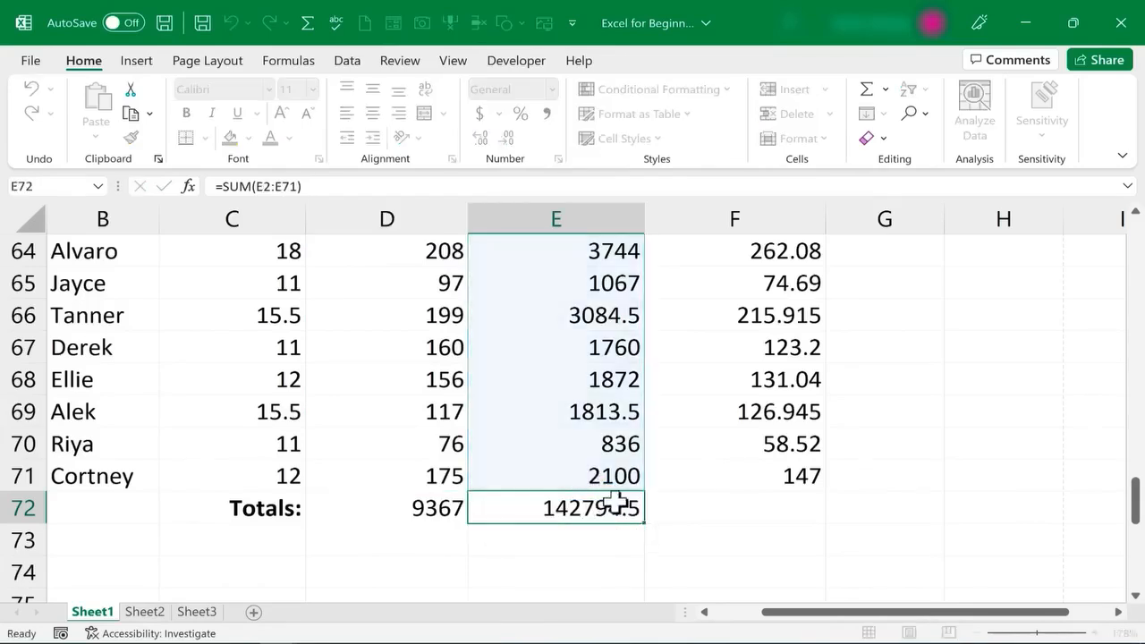
Copy the "Totals:" label from C72 into C73 and change the copy's text to "Average:"
click(268, 514)
key(ctrl+c)
click(274, 537)
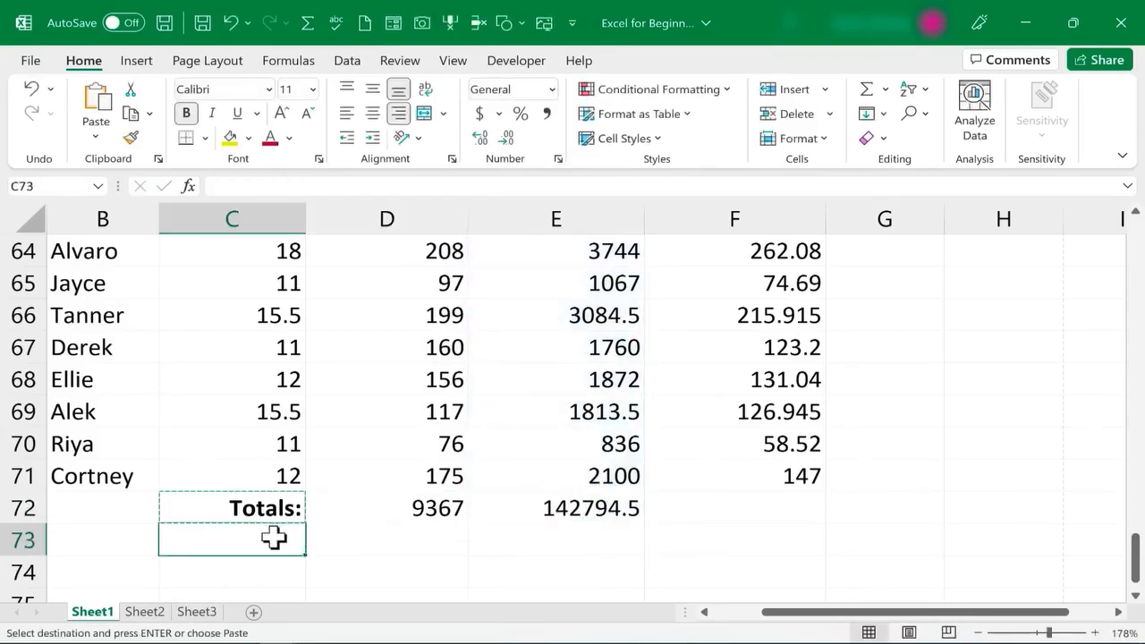
key(ctrl+v)
double_click(282, 541)
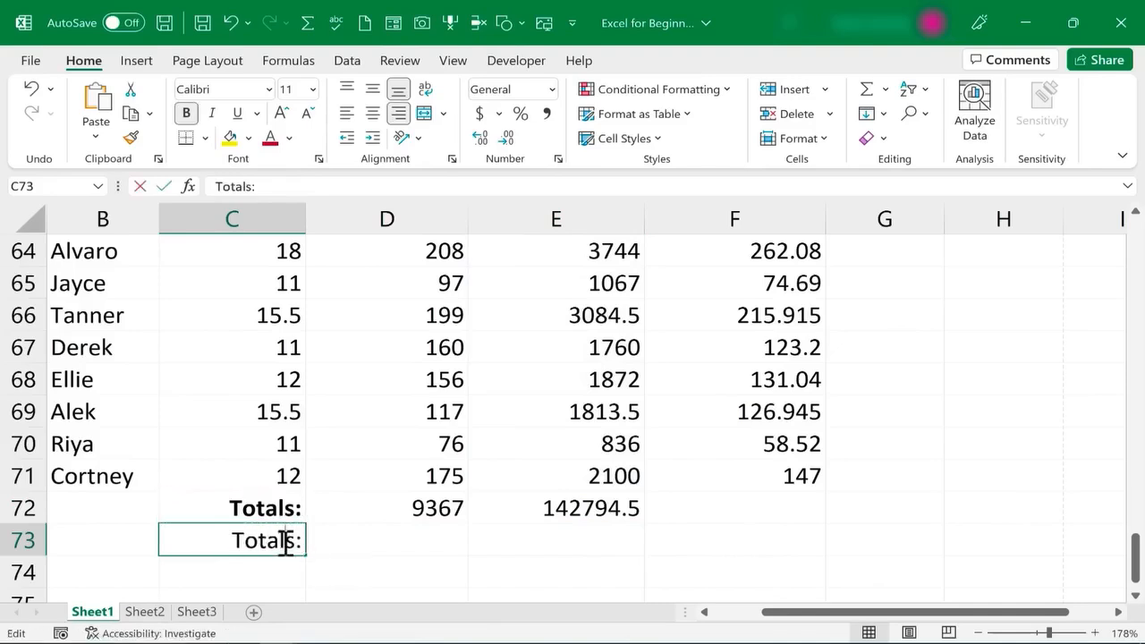
double_click(287, 543)
text(V)
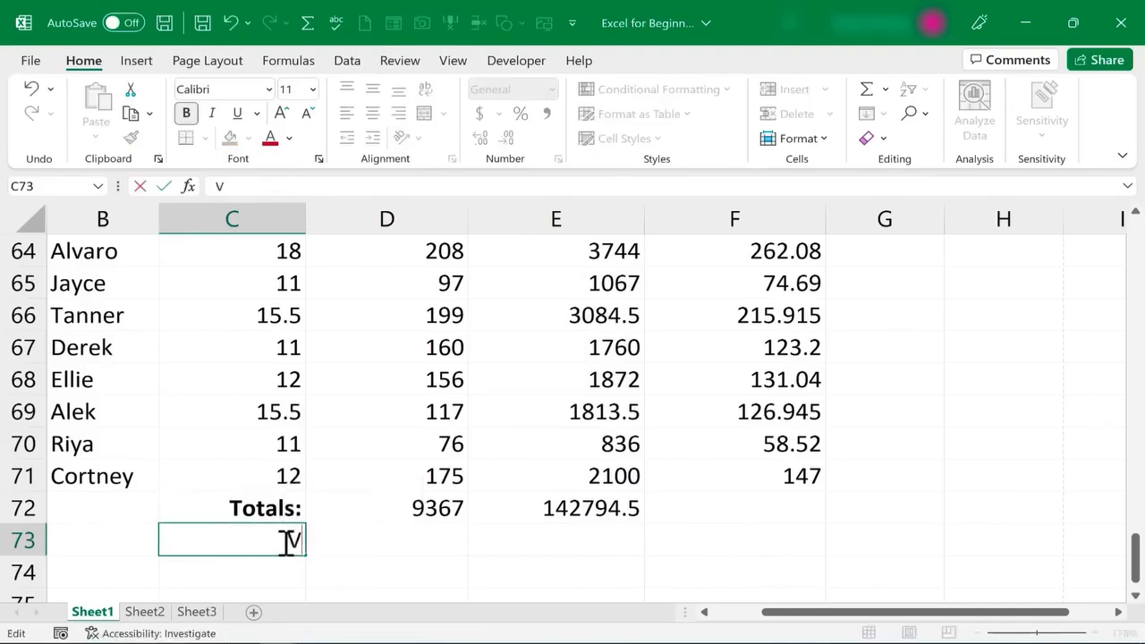
text(verag)
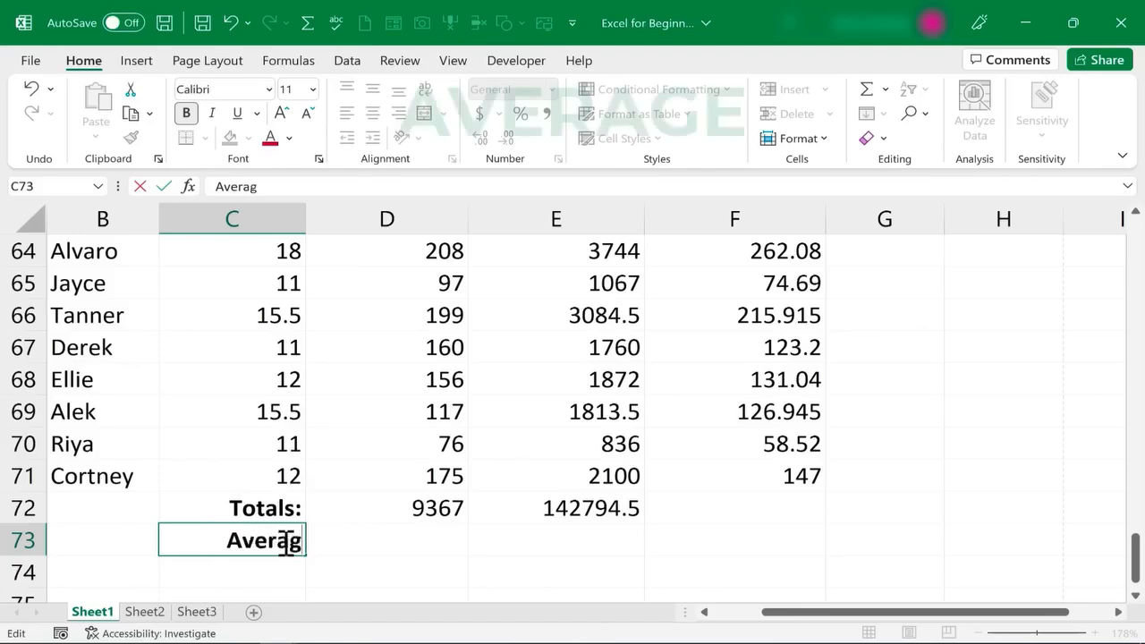
text(e:)
key(Tab)
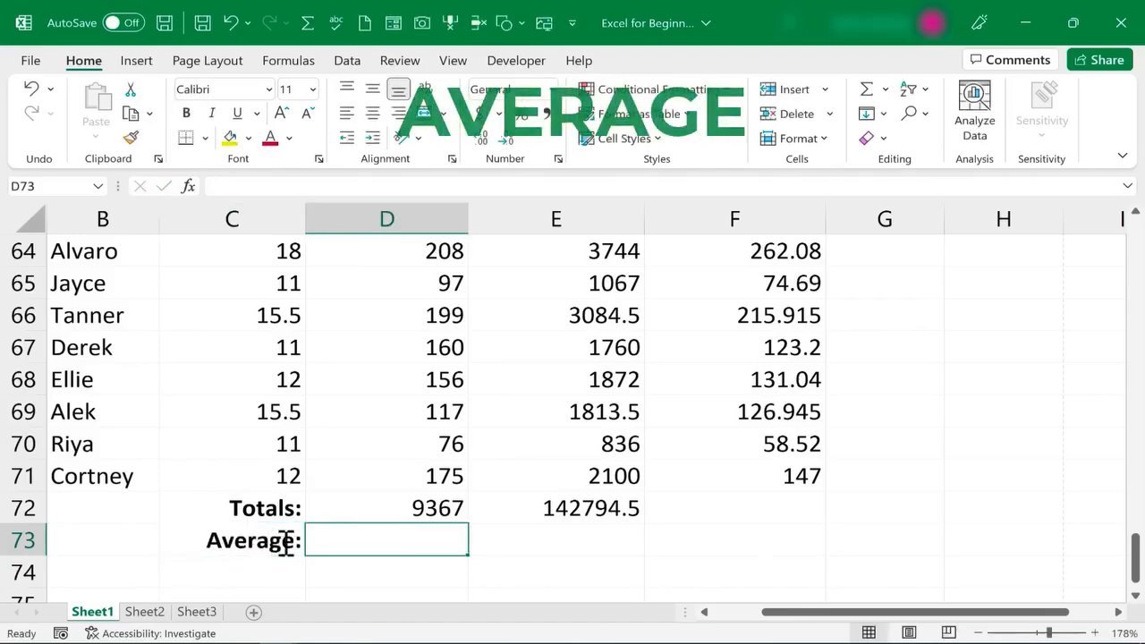
Enter an AVERAGE formula in D73 for the Hours Worked cells D2:D71
text(=)
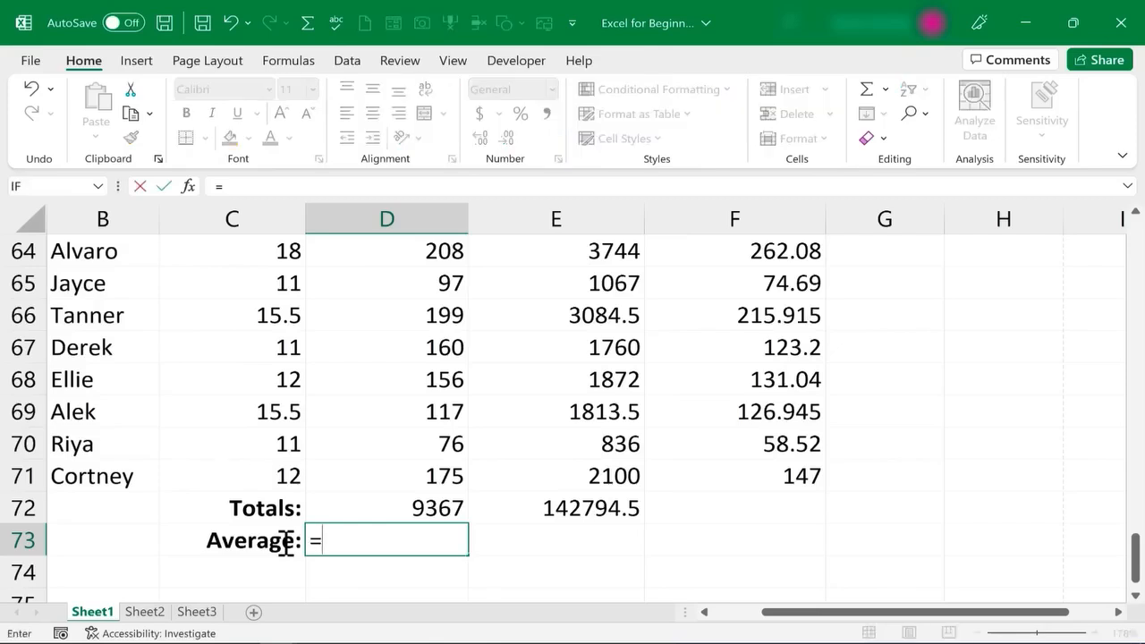
text(averag)
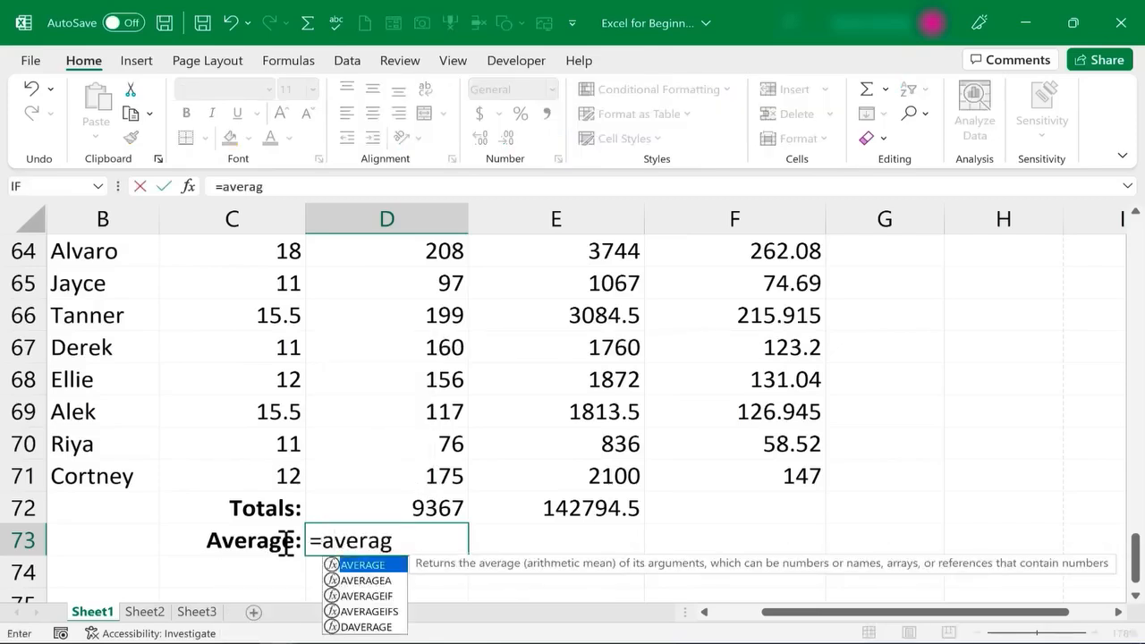
text(e)
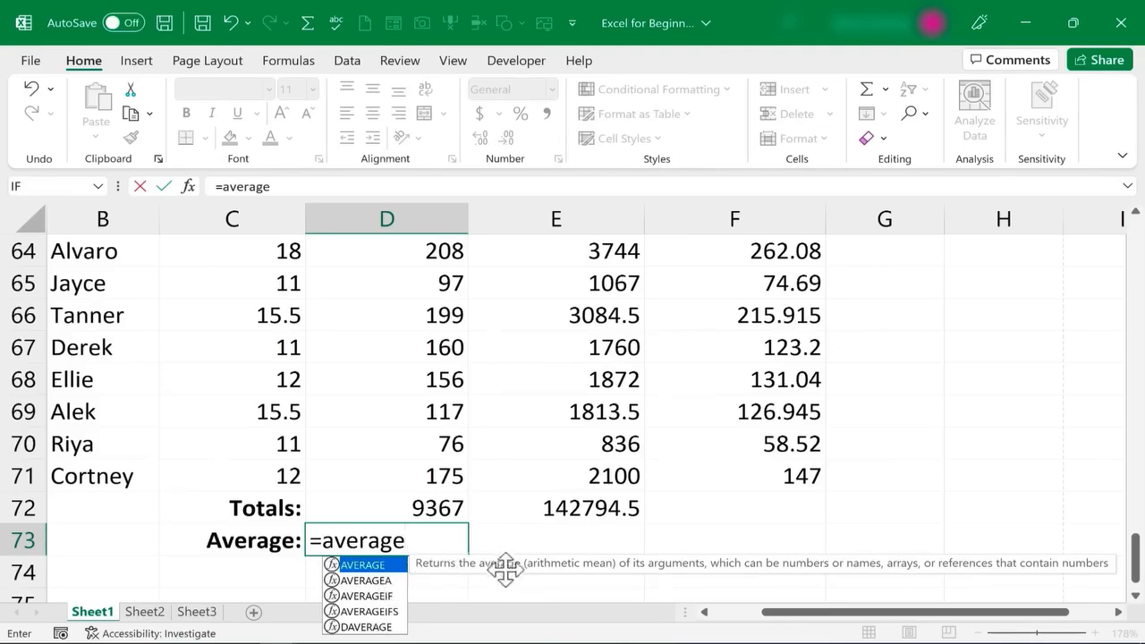
click(378, 596)
click(381, 612)
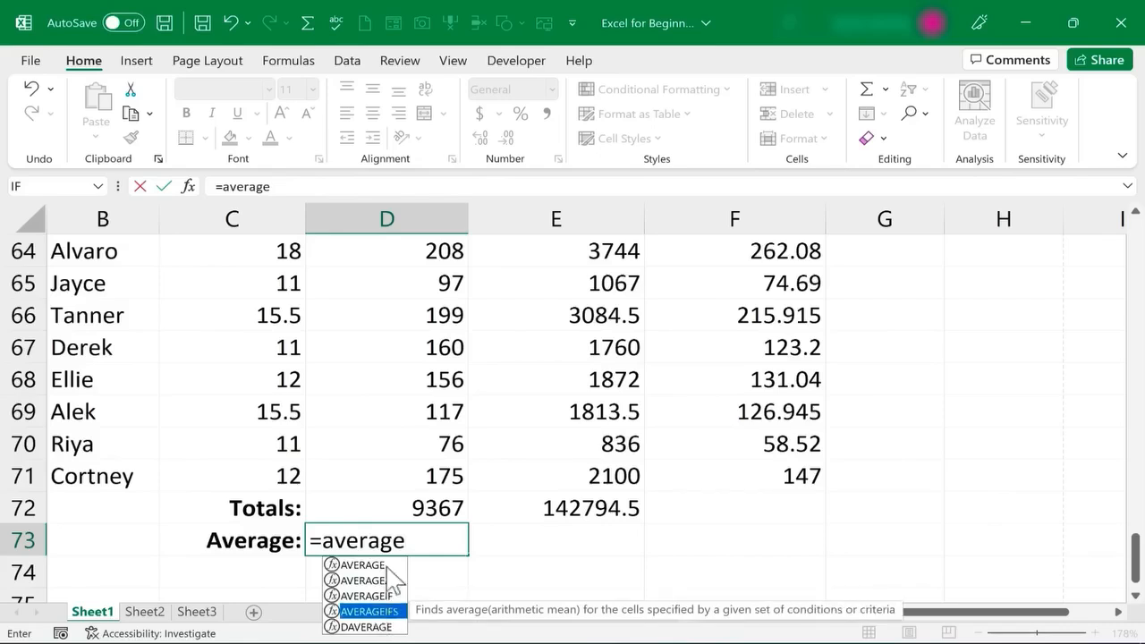
click(408, 543)
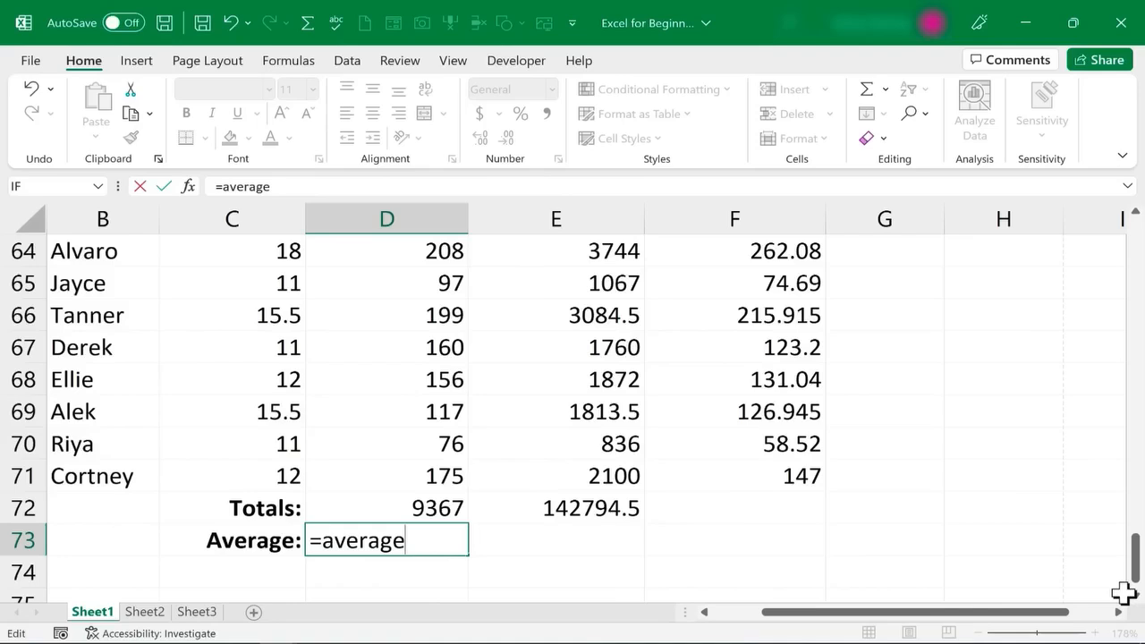
text(()
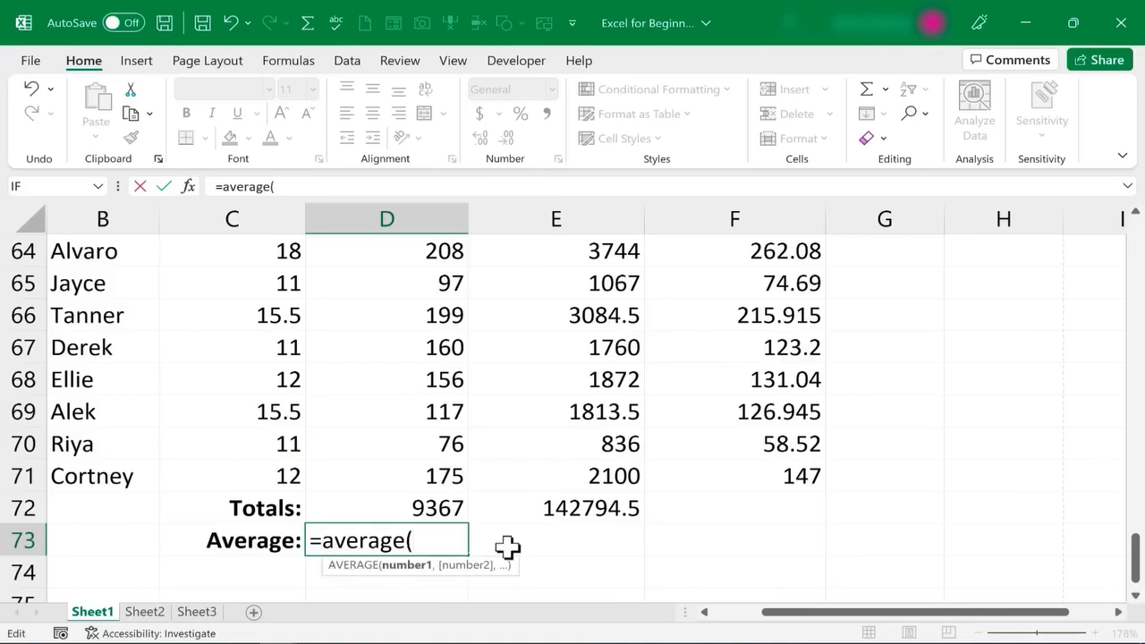
text(d2:d71)
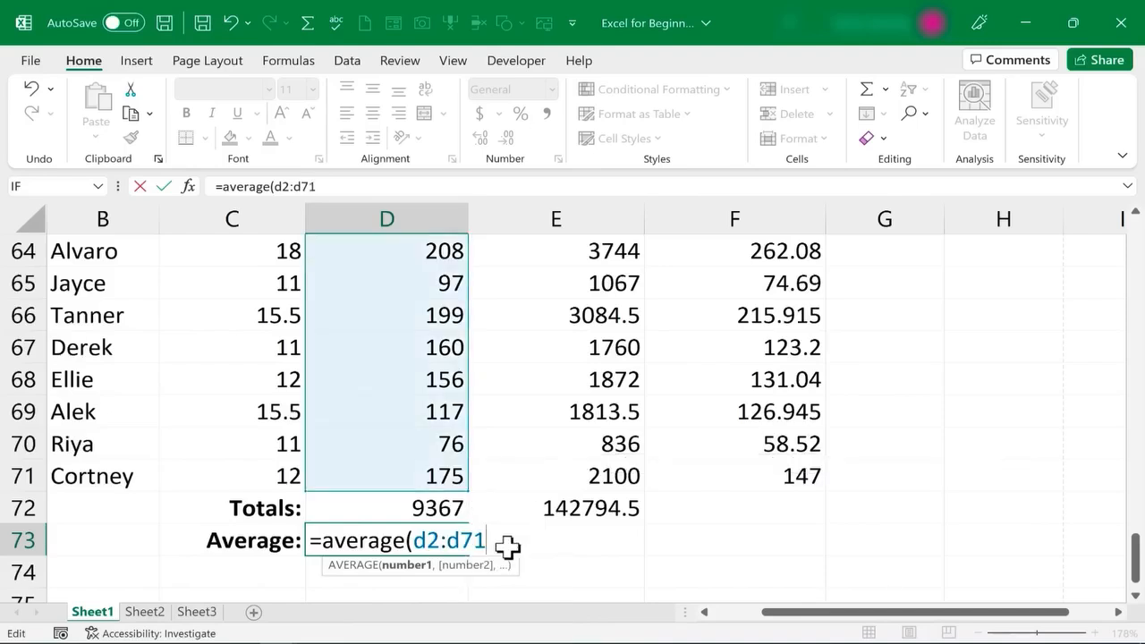
key(Return)
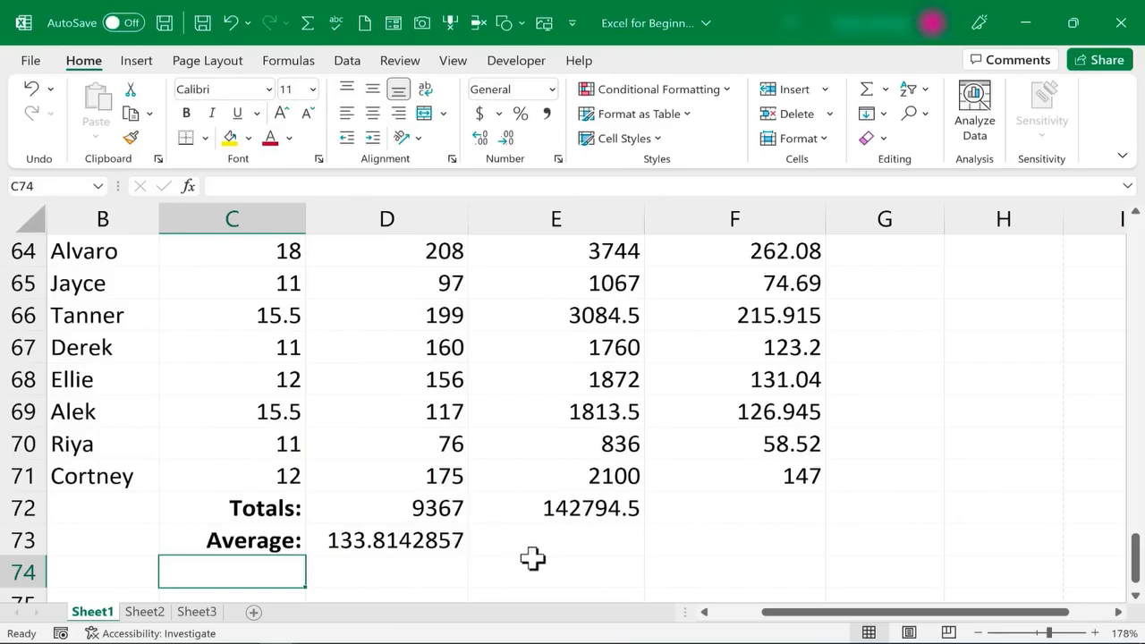
Fill the AVERAGE formula from D73 across into E73 for the Taxable Income column
scroll(501, 501, down, 1)
click(452, 447)
drag(469, 462, 631, 470)
scroll(1087, 578, down, 1)
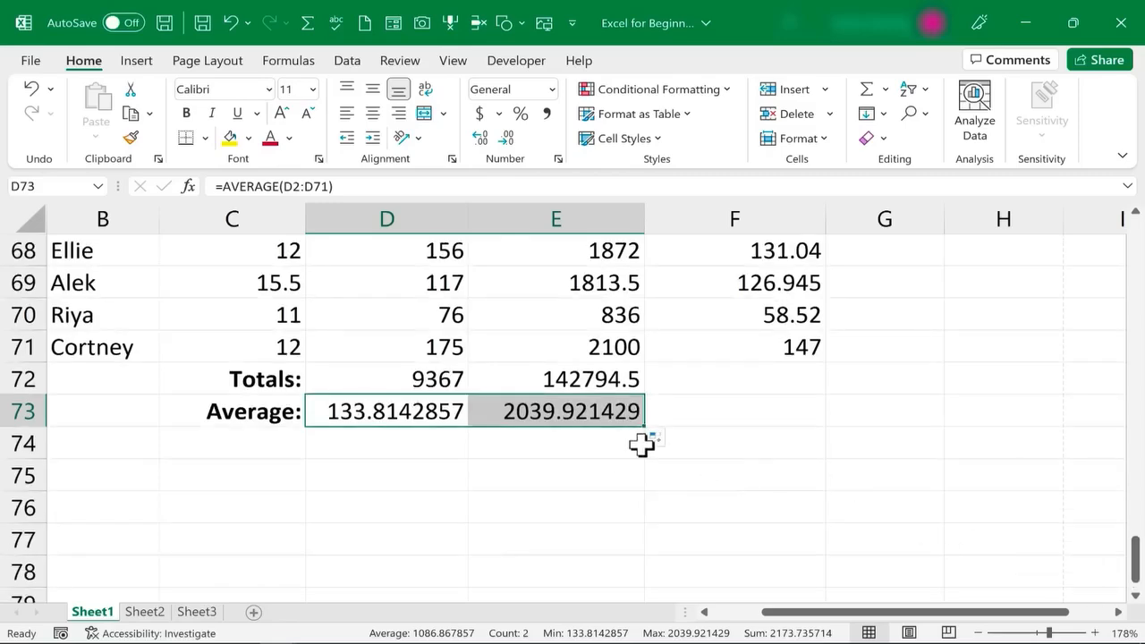
Total the Taxes to Be Paid column in F72 with a SUM formula that uses the named range TaxesOwed
drag(1134, 547, 631, 324)
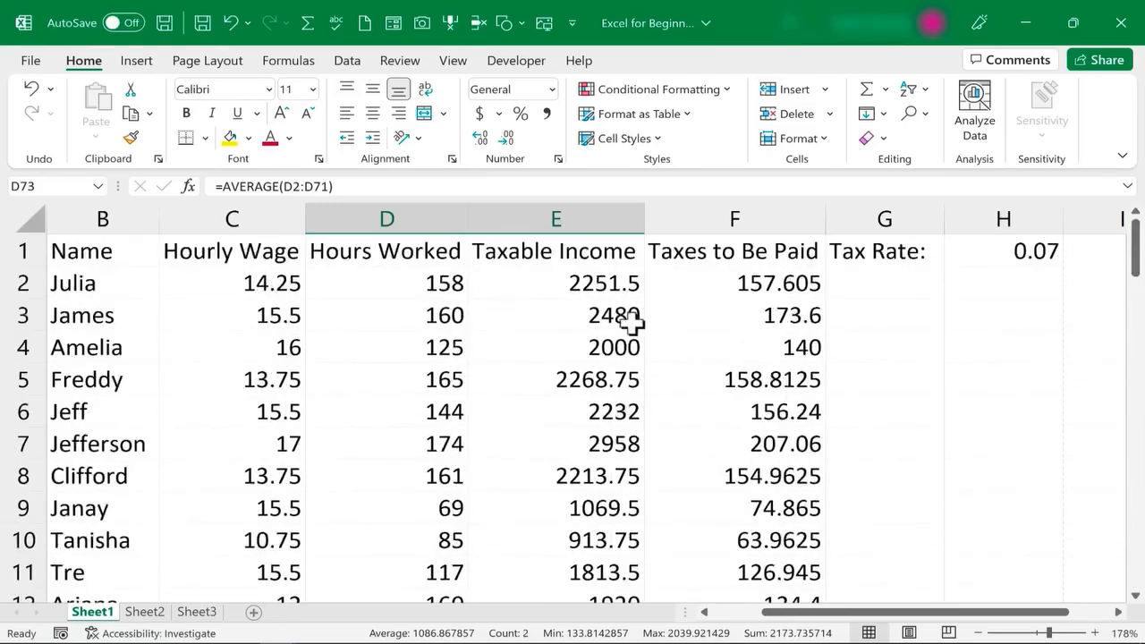
click(741, 270)
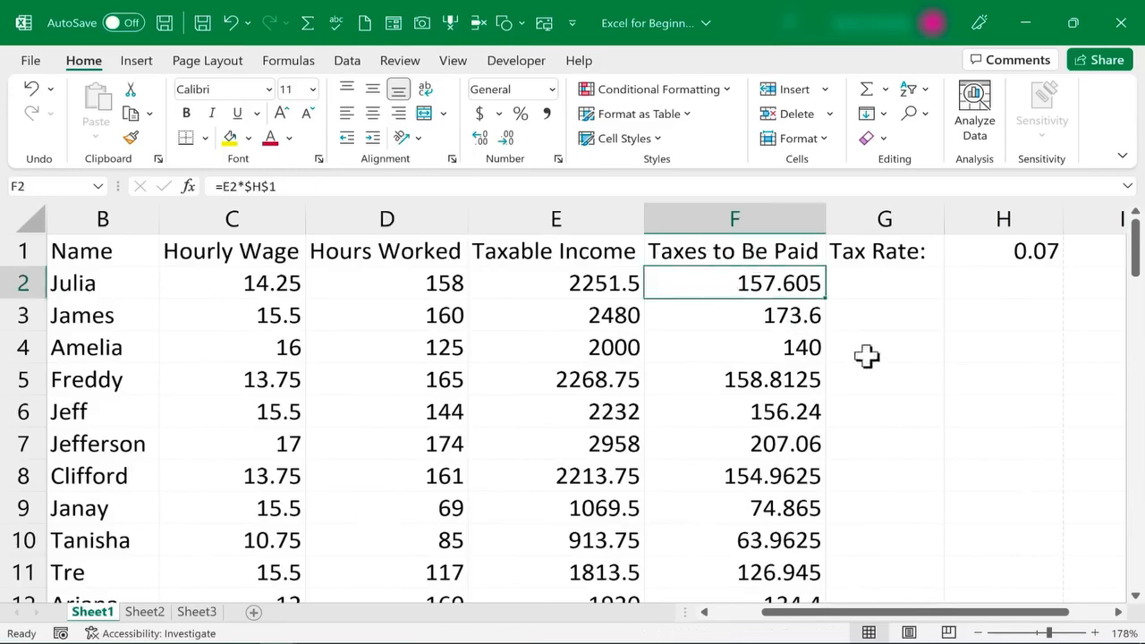
drag(1132, 260, 1097, 605)
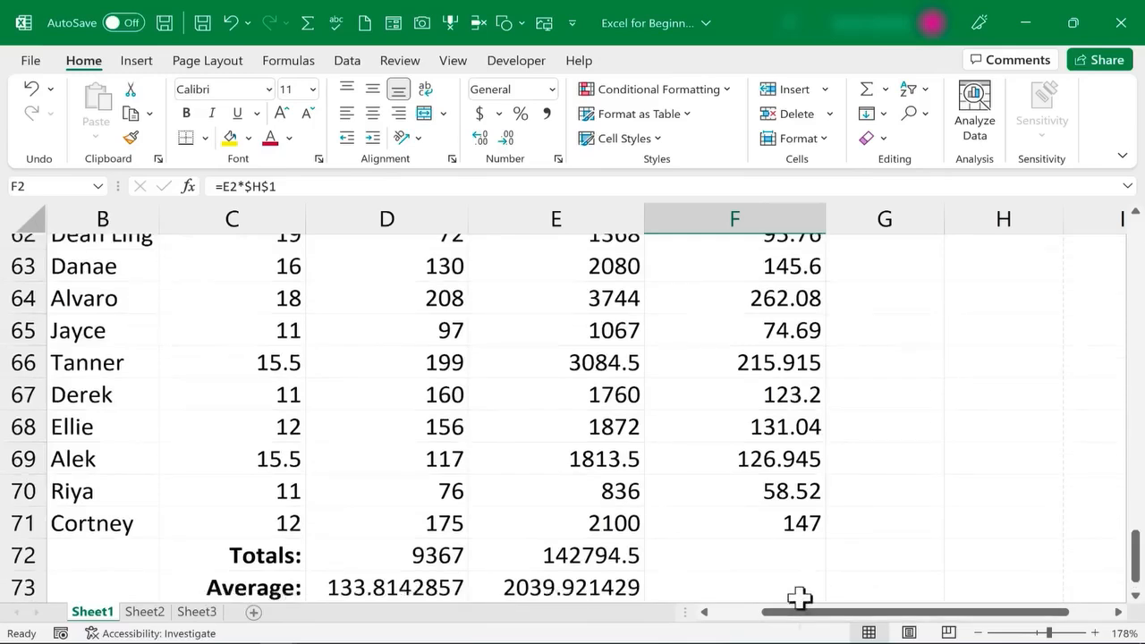
click(711, 553)
scroll(709, 550, down, 2)
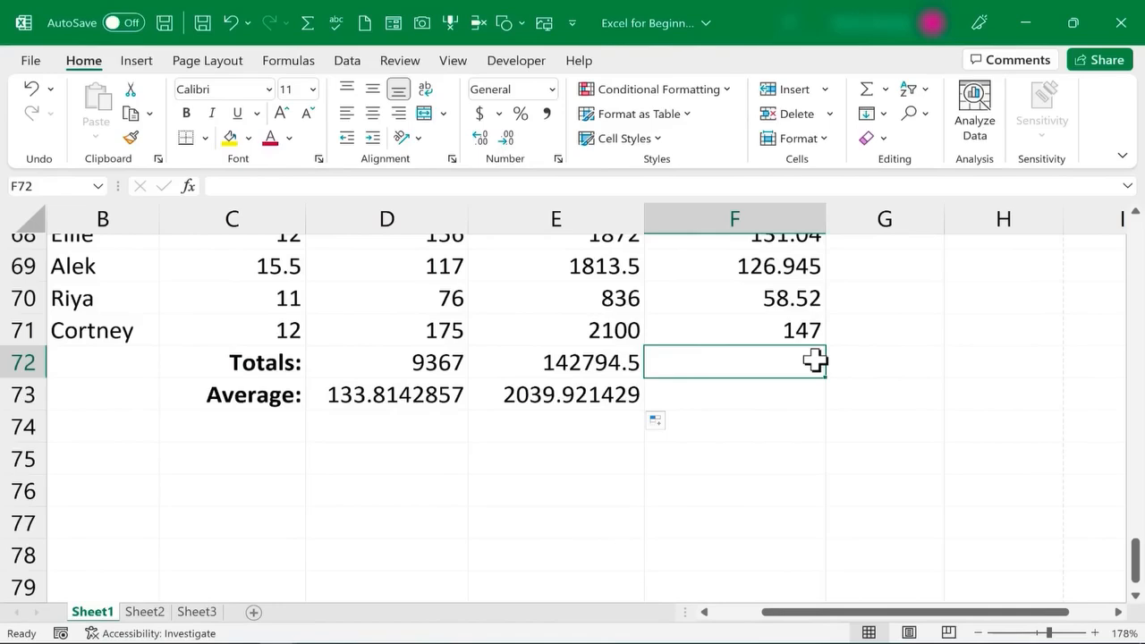
text(=)
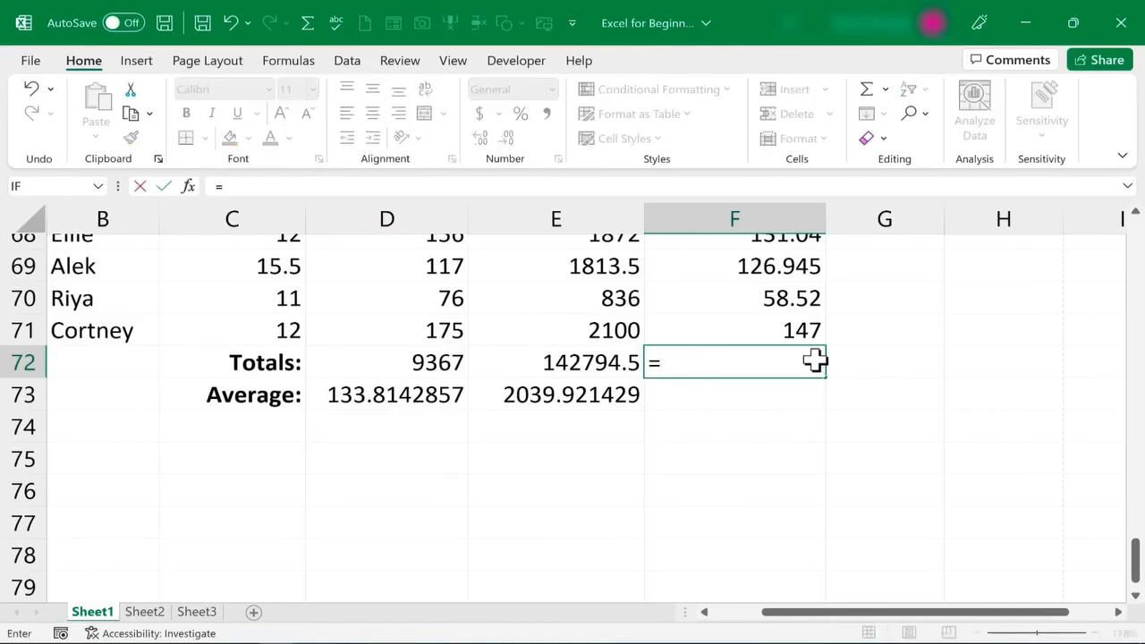
text(sum)
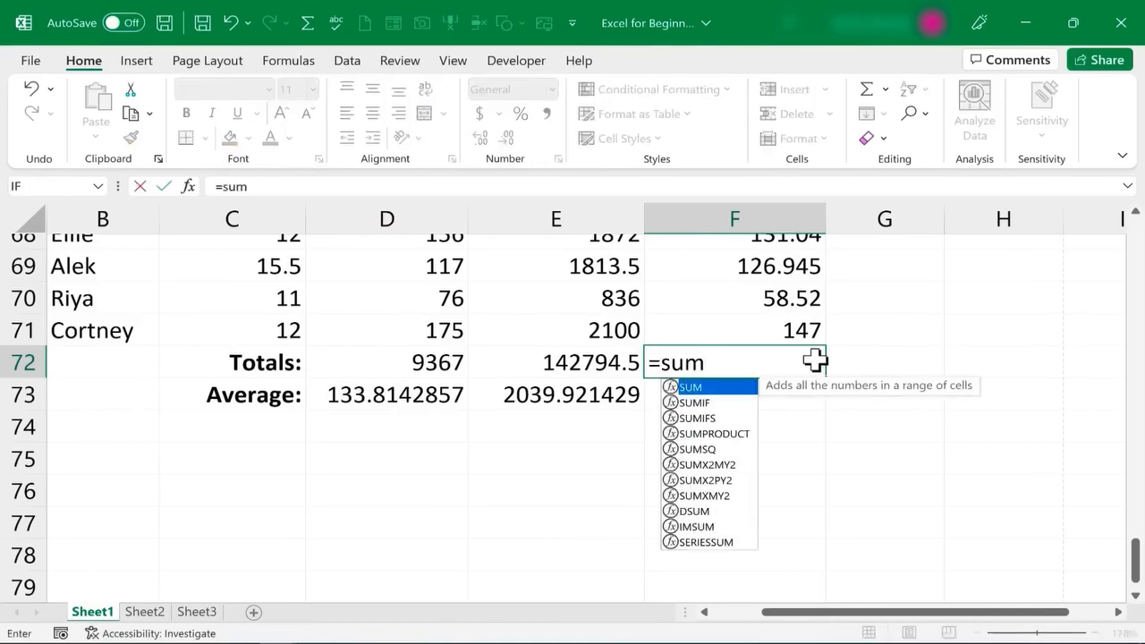
text(()
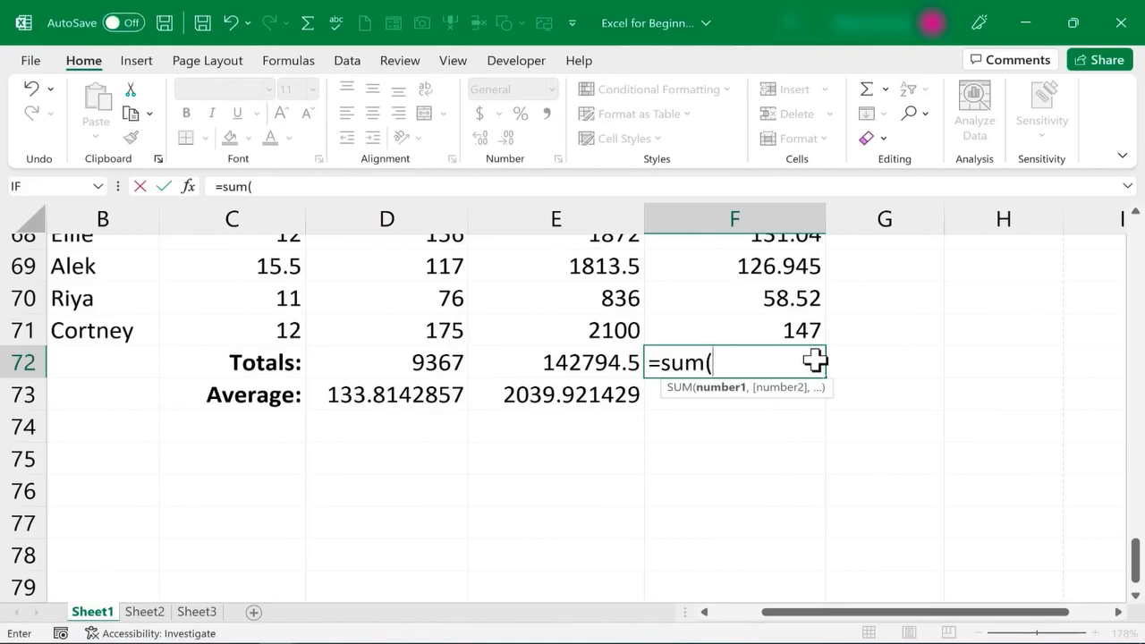
text(taxes)
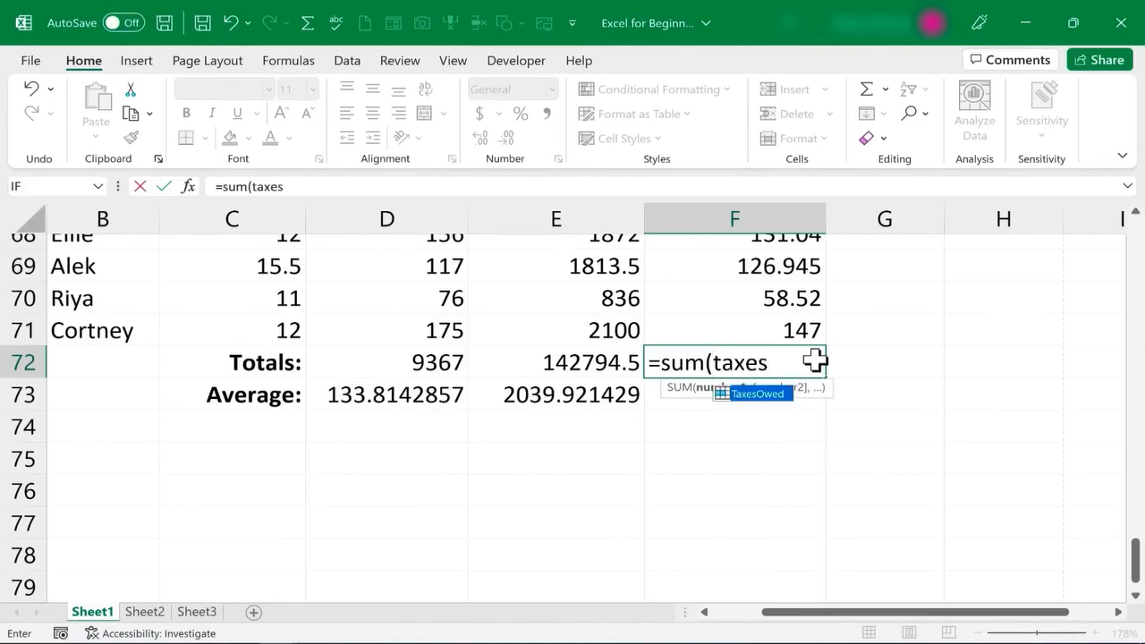
text(owed))
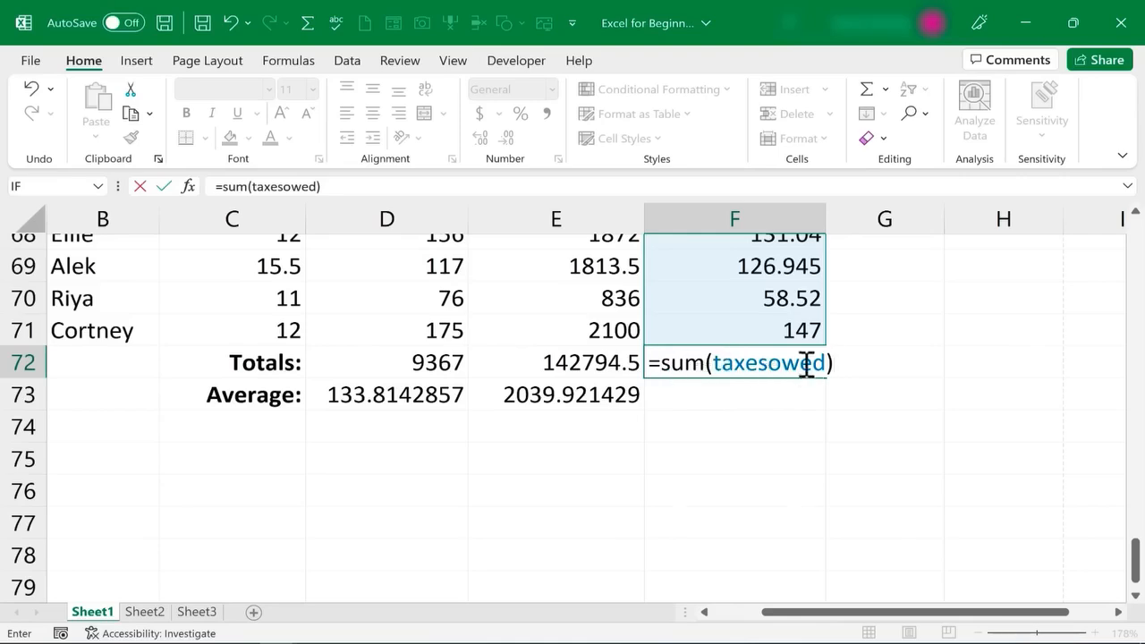
mouse_move(1134, 551)
mouse_down()
mouse_move(1088, 220)
mouse_move(1125, 550)
mouse_up()
key(Return)
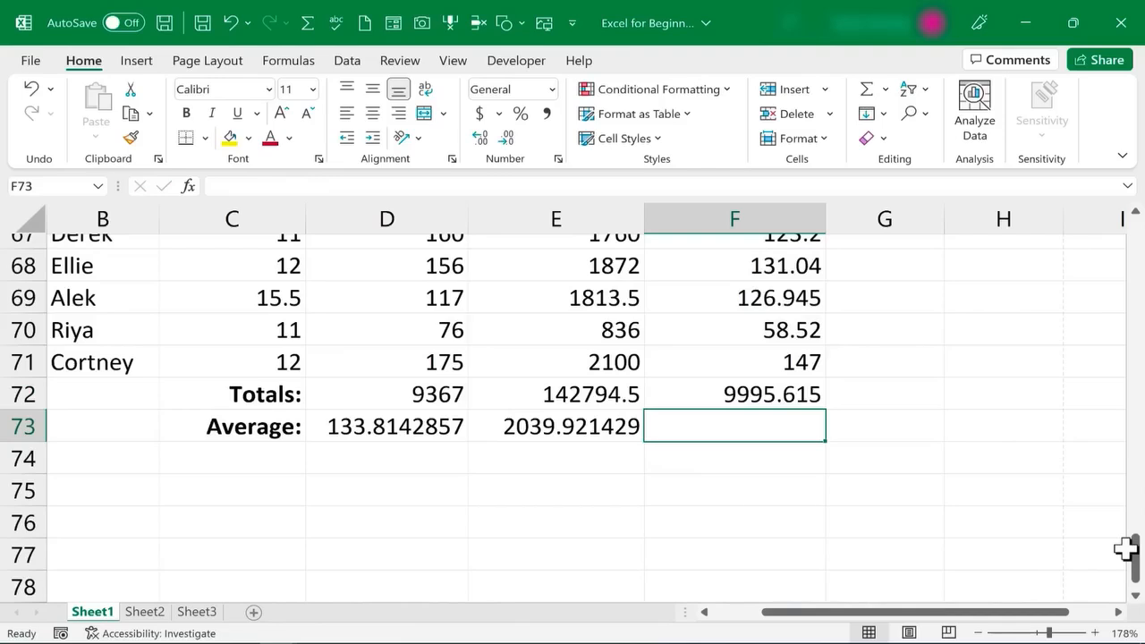
Enter an AVERAGE formula in F73 that uses the named range TaxesOwed
text(=a)
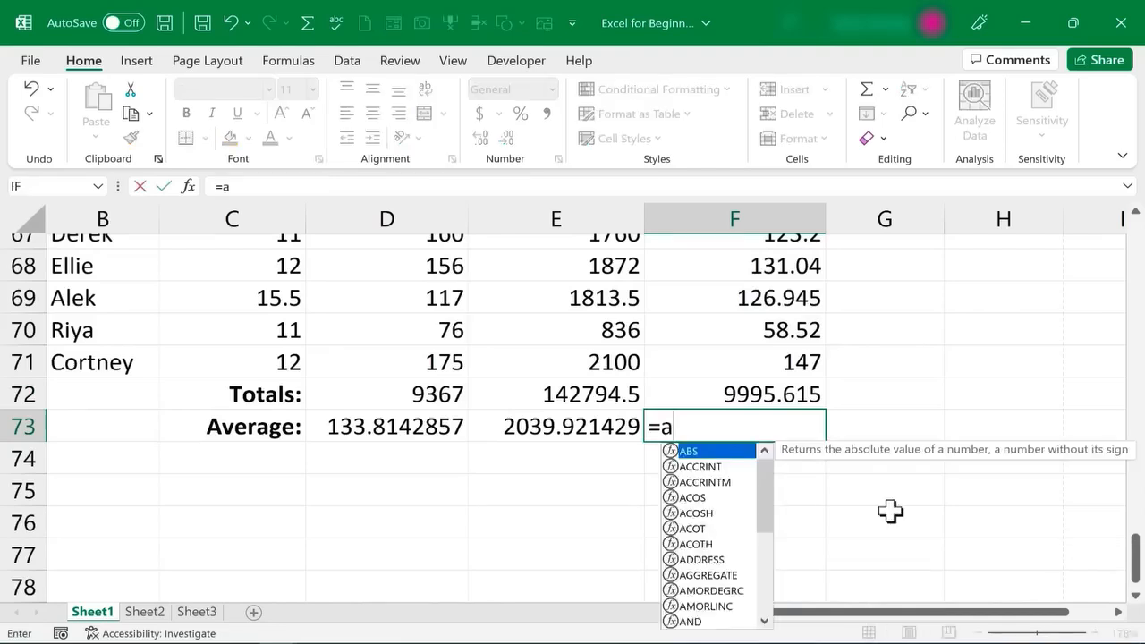
text(verage()
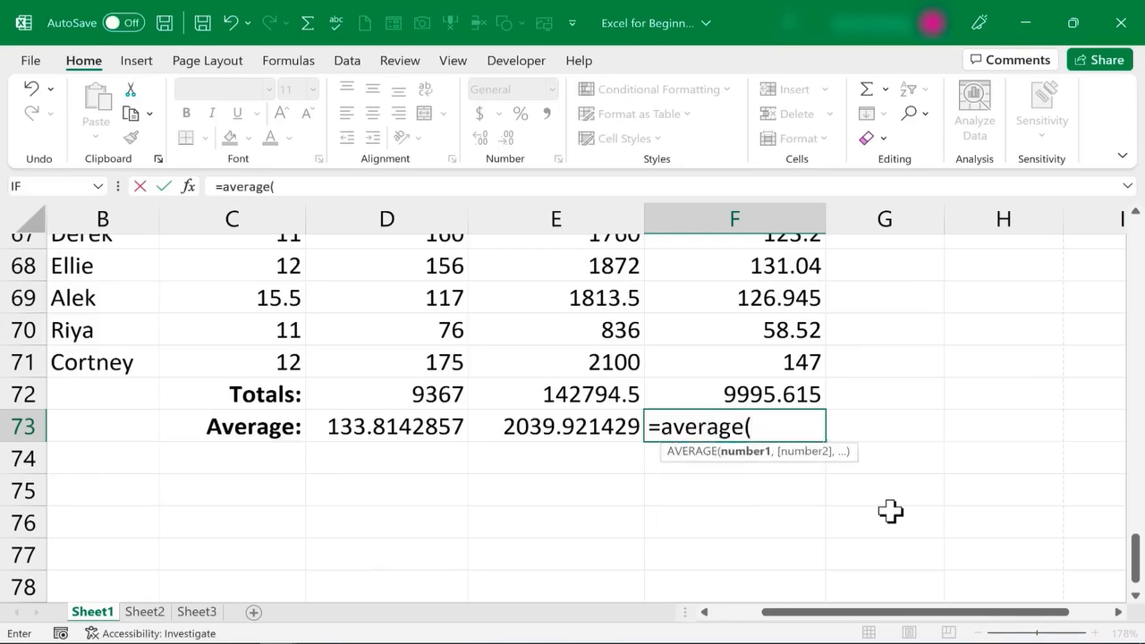
text(taxesowed)
key(Return)
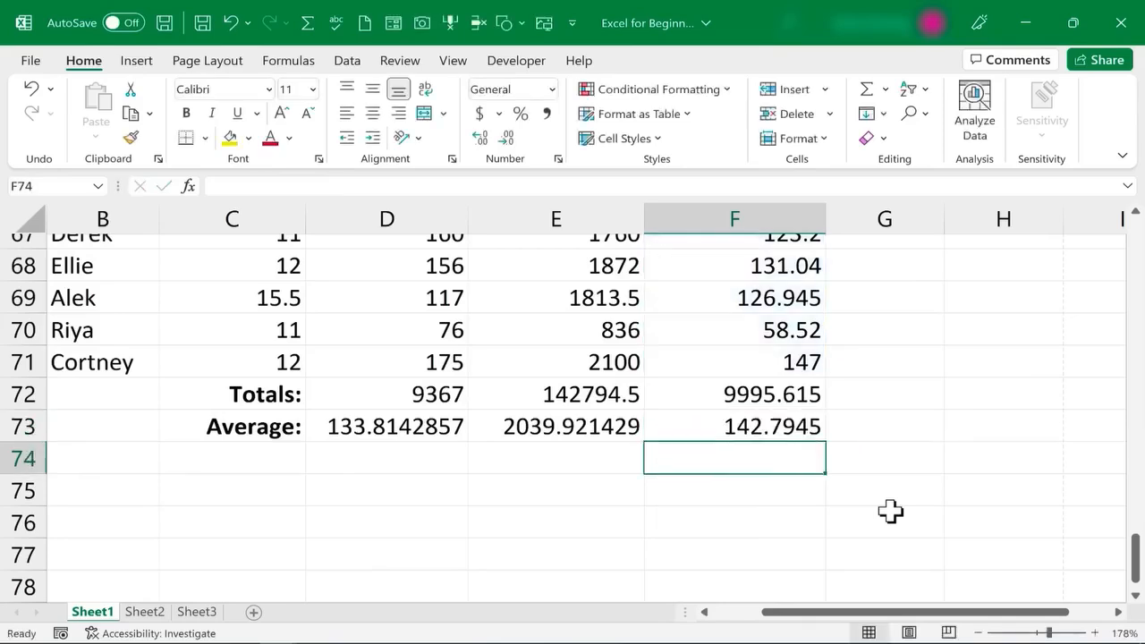
Copy the Average label from C73 into cells C74, C75 and C76 to create three more bold label cells
click(891, 511)
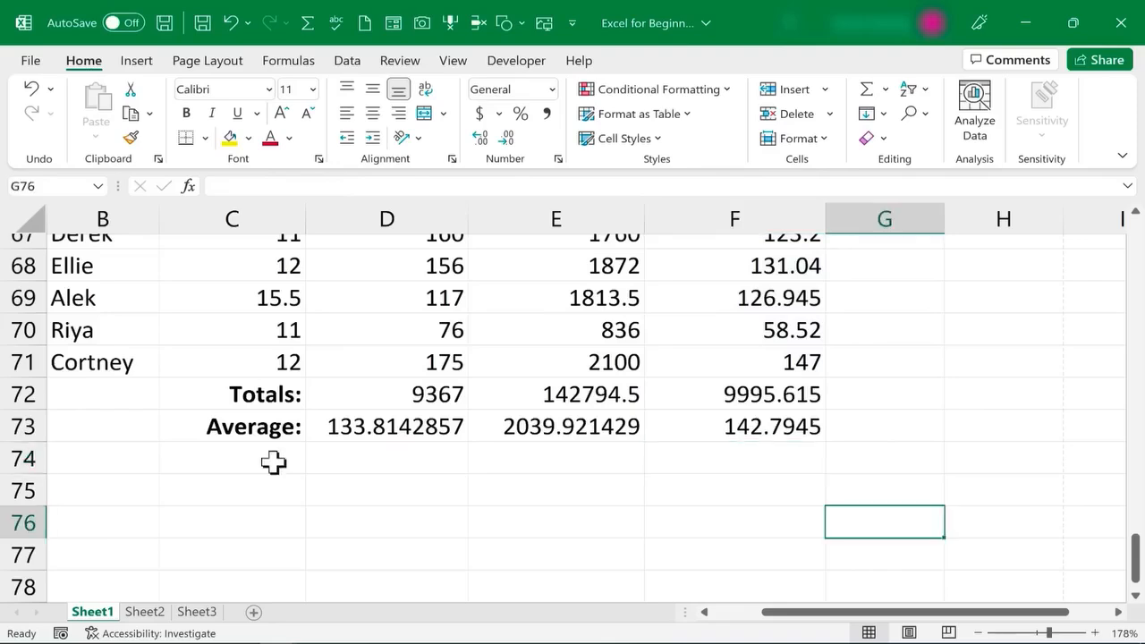
click(273, 461)
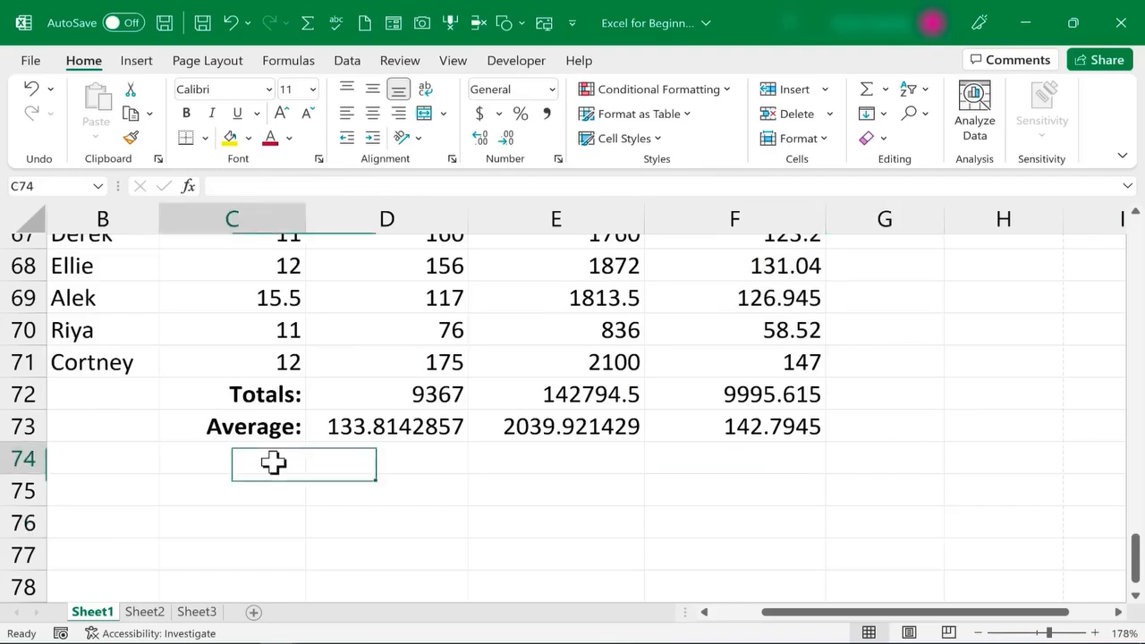
key(Up)
key(ctrl+c)
click(235, 462)
key(ctrl+v)
click(247, 490)
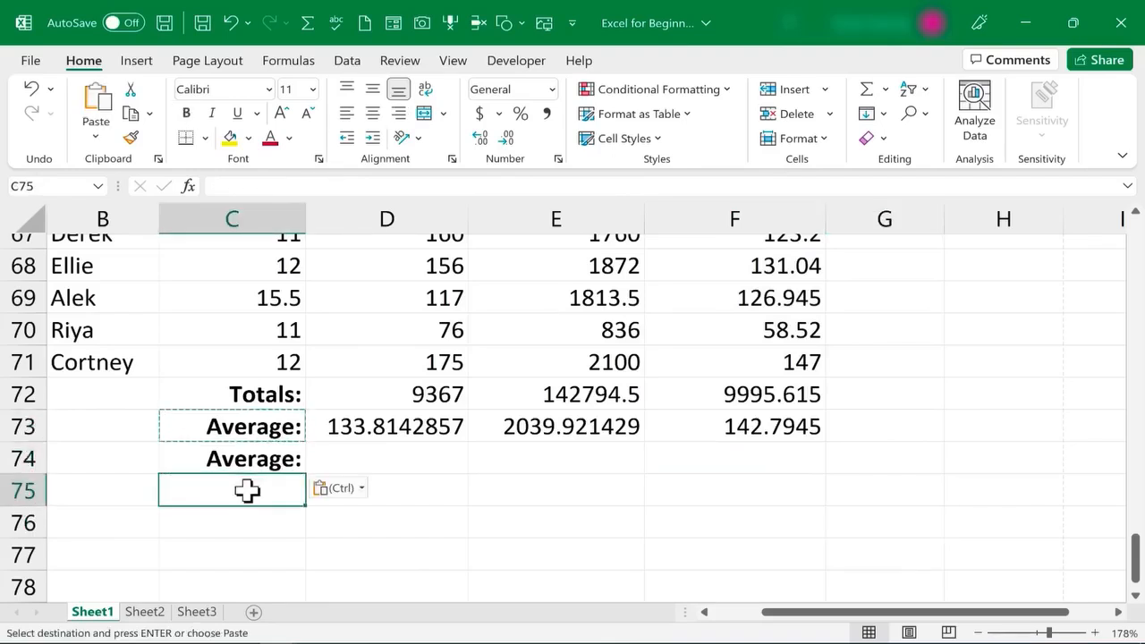
key(ctrl+v)
click(239, 530)
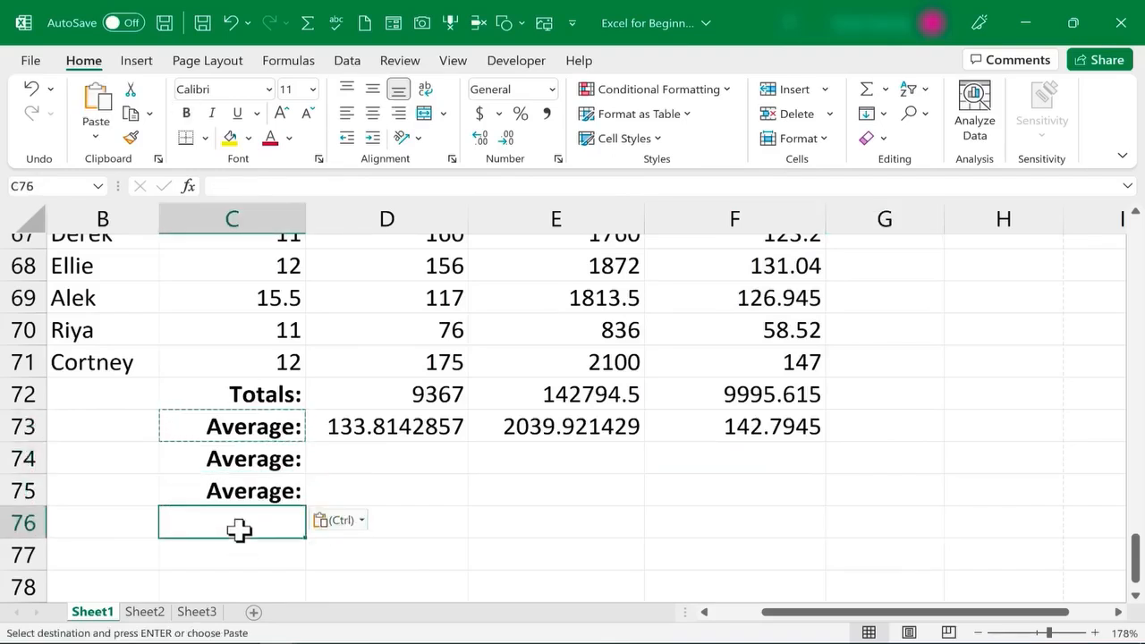
key(ctrl+v)
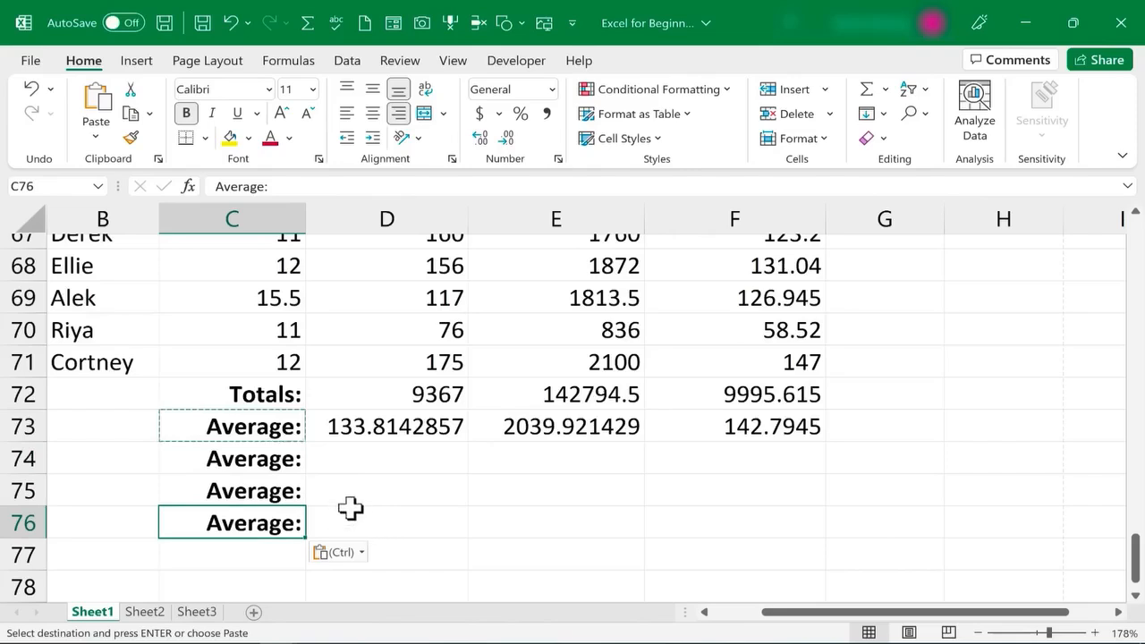
key(Escape)
Relabel C74 as "Highest:", C75 as "Lowest:" and C76 as "Number of Employees:"
click(261, 456)
text(High)
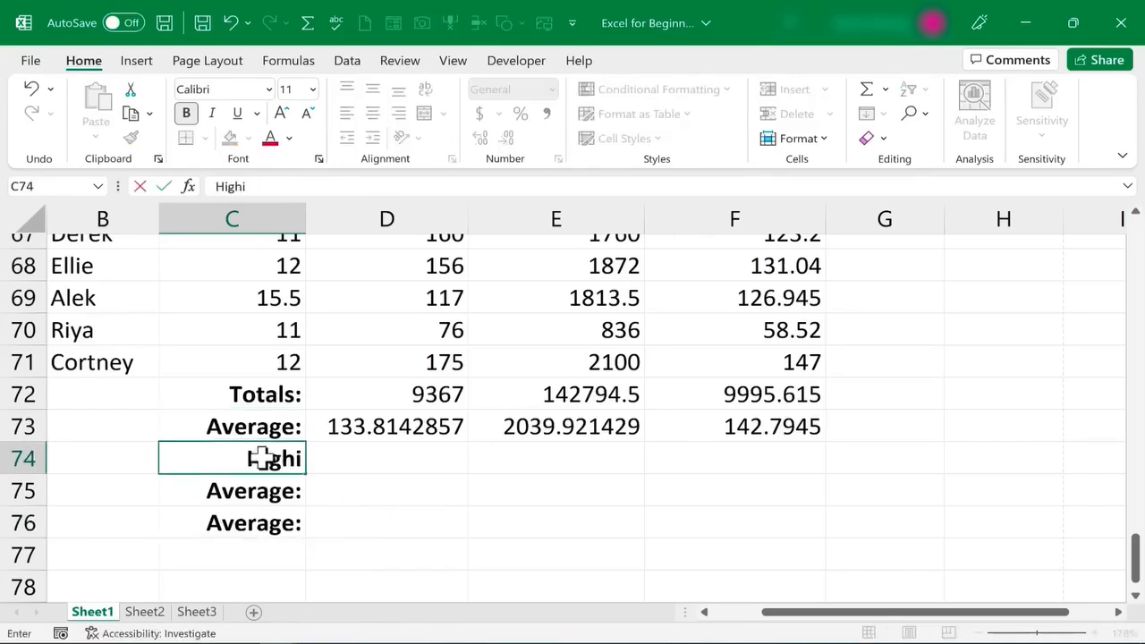
text(est:)
key(Return)
text(Lowest:)
key(Return)
text(Number of Employees:)
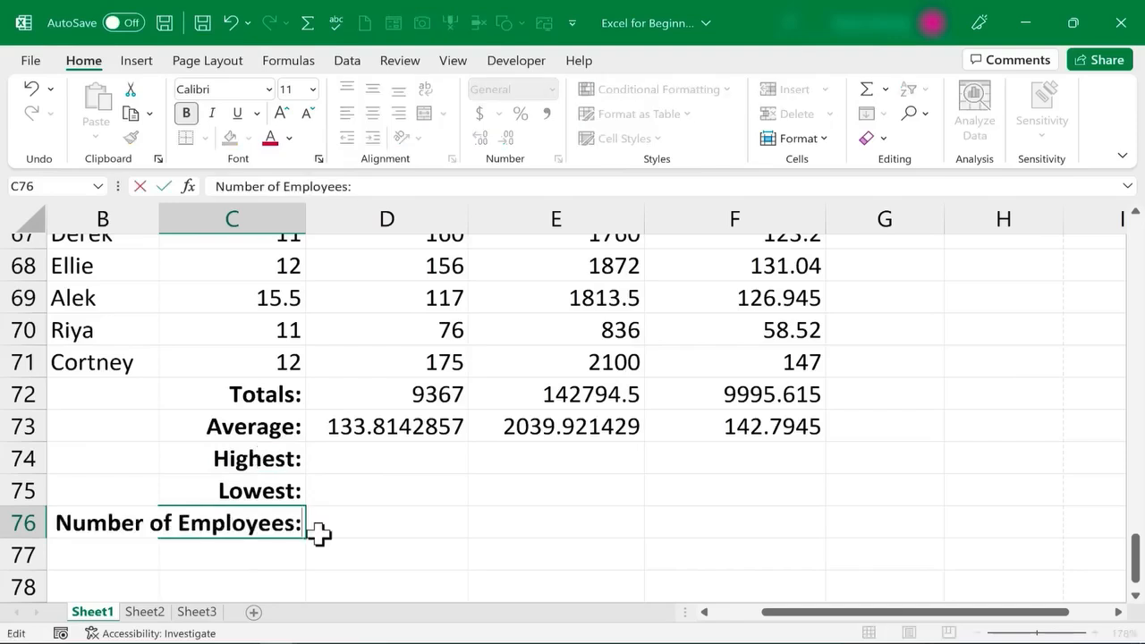
click(320, 532)
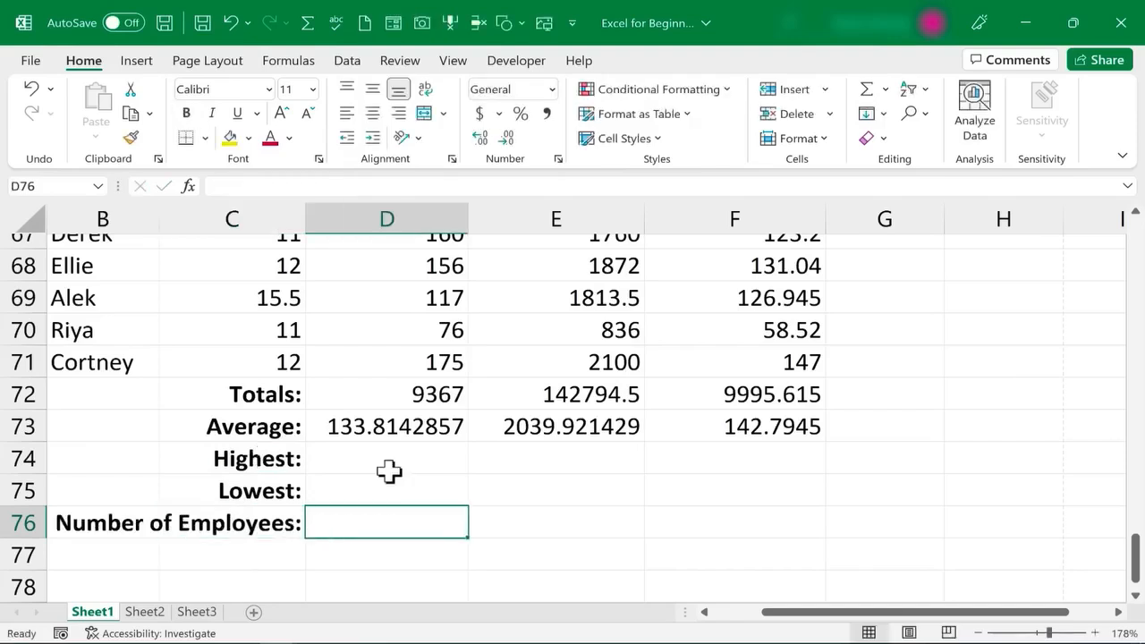
Enter a MAX formula in D74 for the Hours Worked cells D2:D71
drag(1138, 564, 1096, 170)
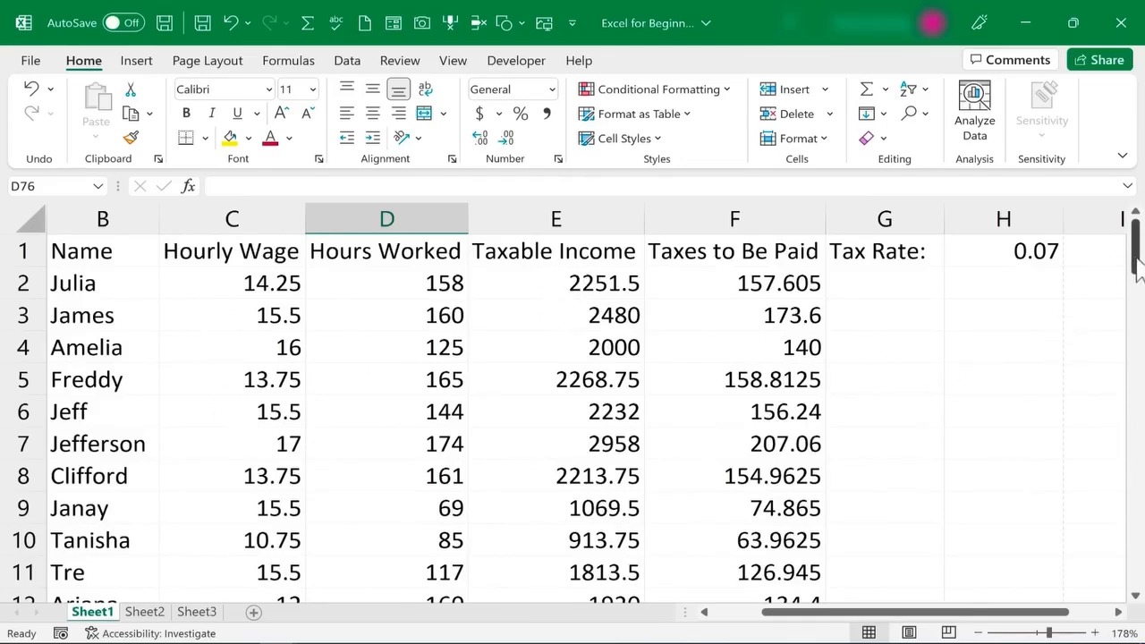
drag(1138, 264, 1138, 556)
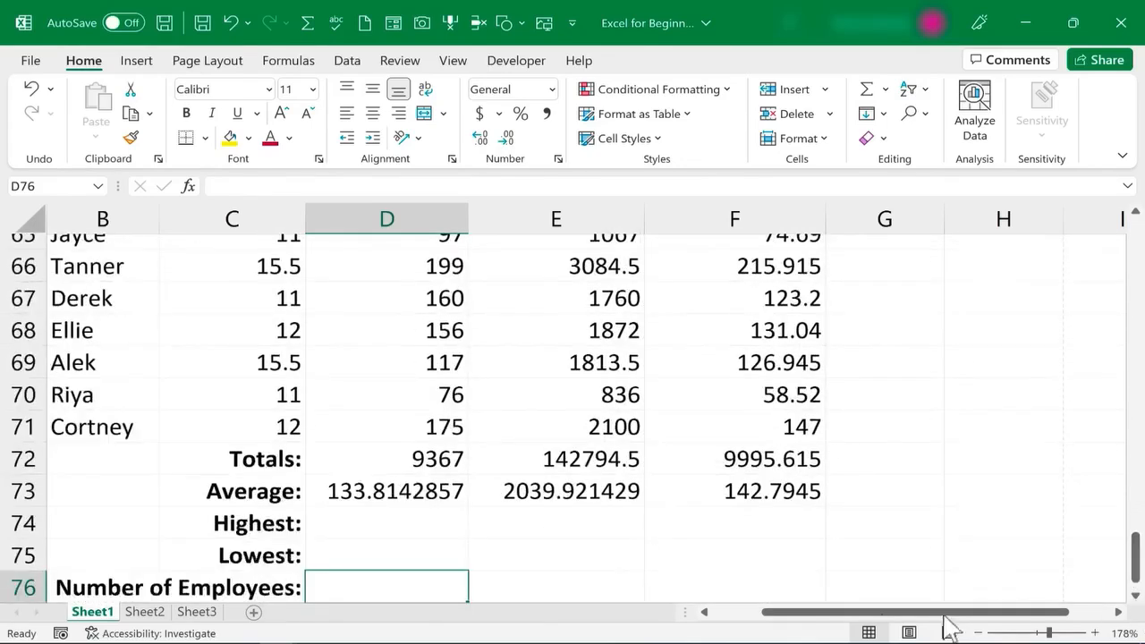
click(409, 515)
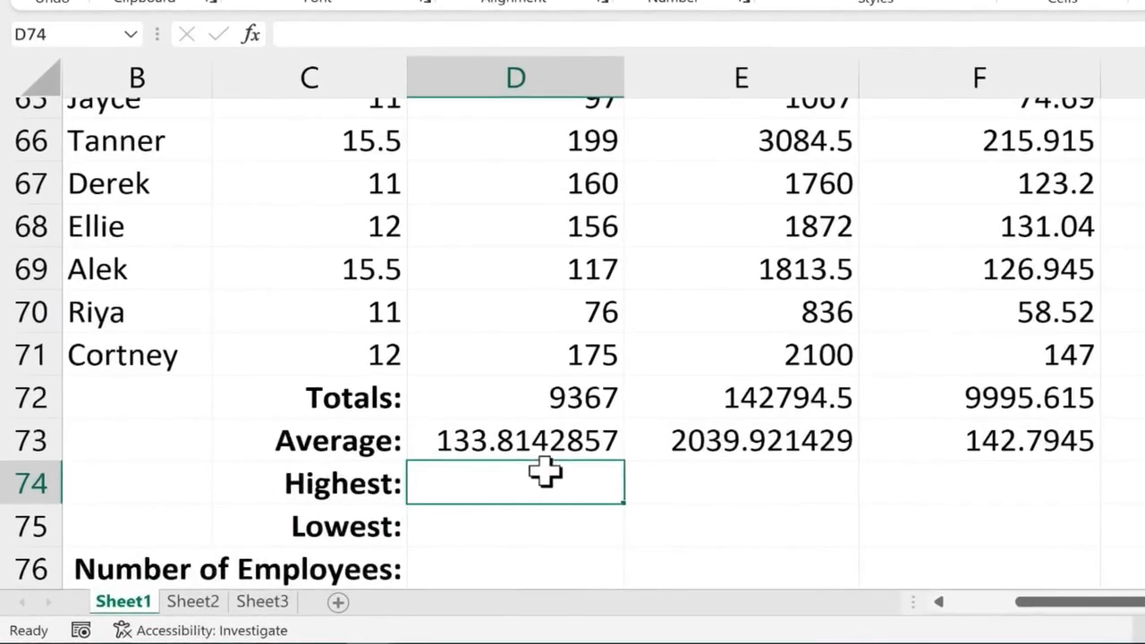
text(=max()
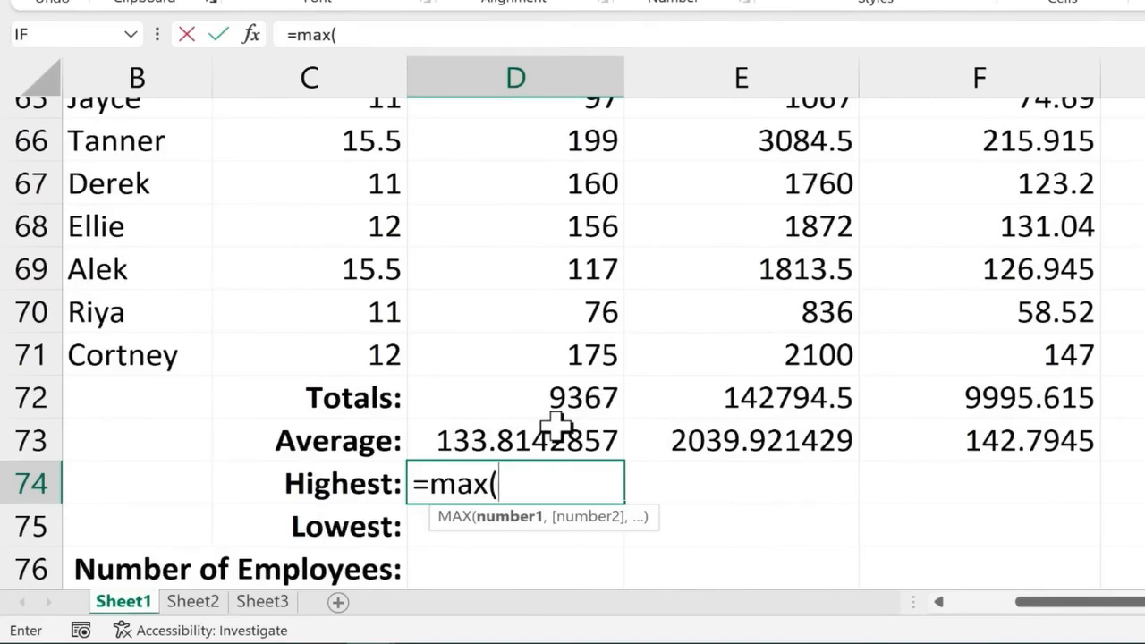
text(d2:)
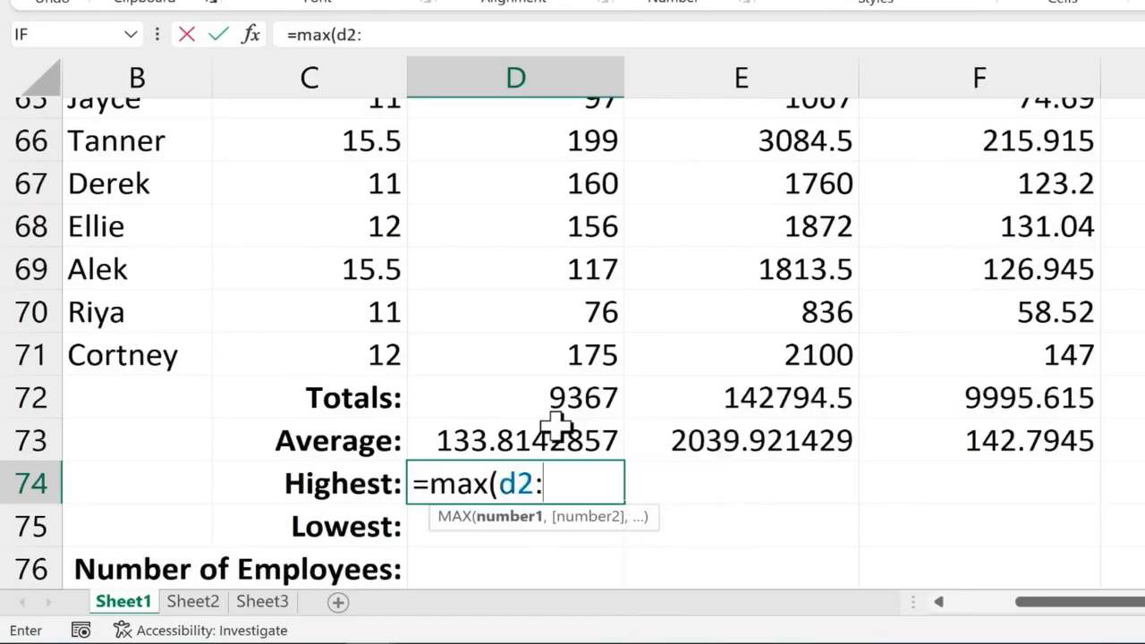
text(d71)
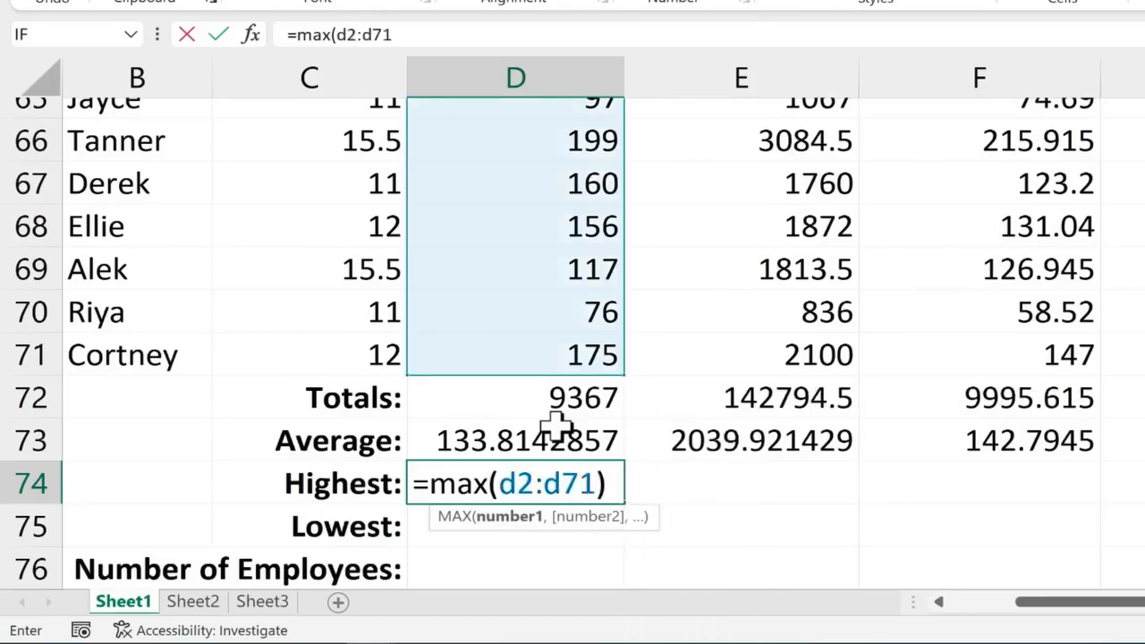
text())
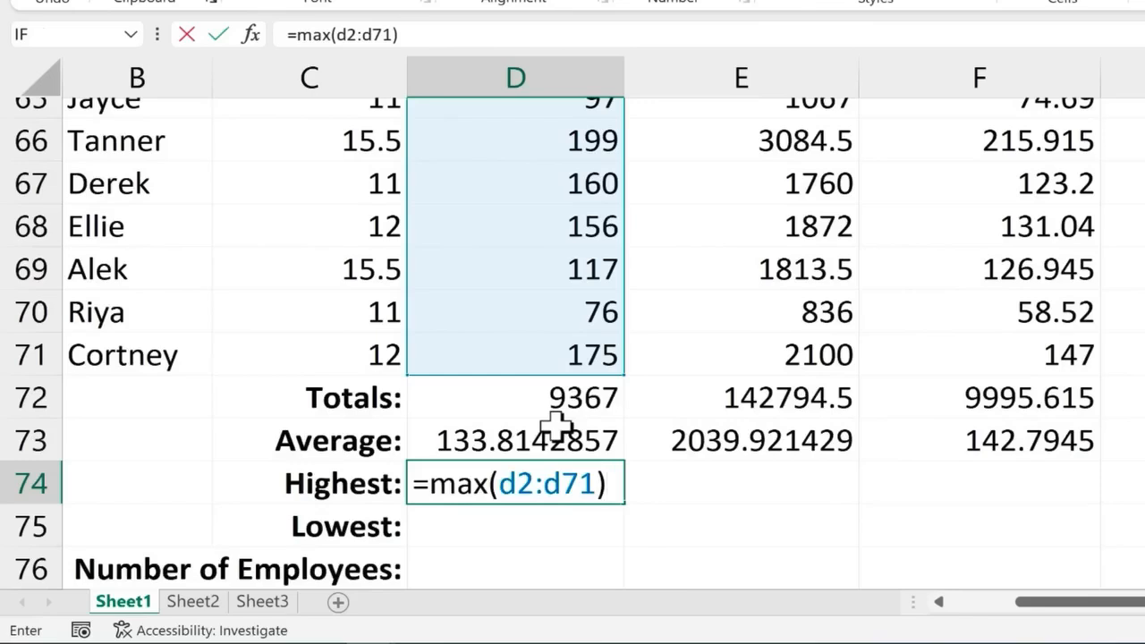
key(Return)
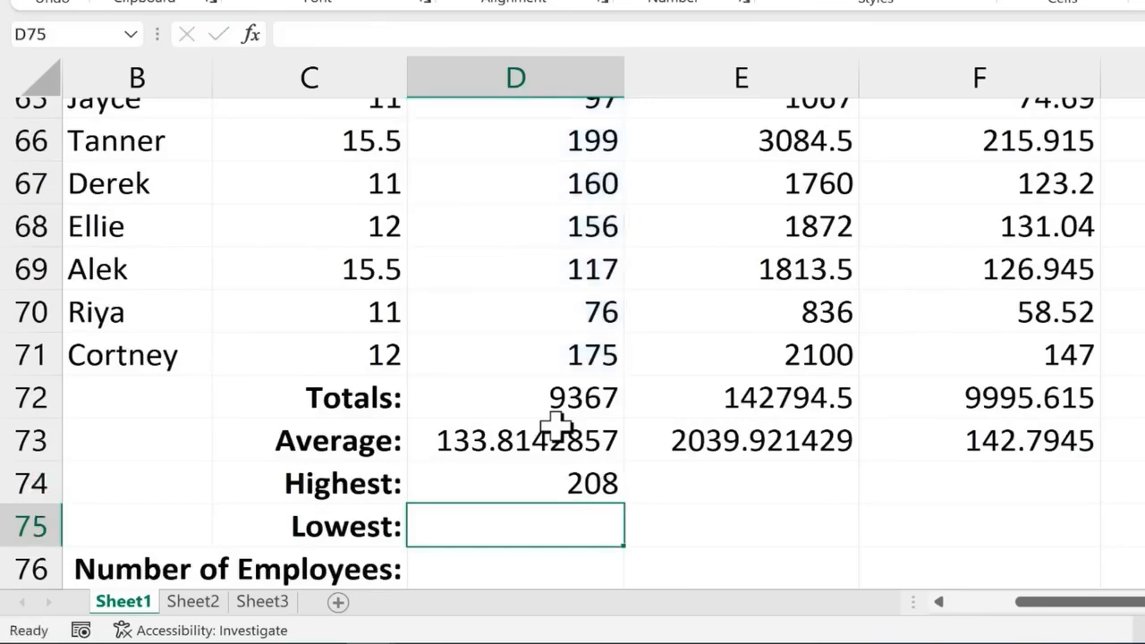
Fill the MAX formula from D74 across through F74 and check the copied formulas in E74 and F74
click(616, 497)
drag(629, 503, 1042, 501)
click(1011, 488)
scroll(805, 519, up, 1)
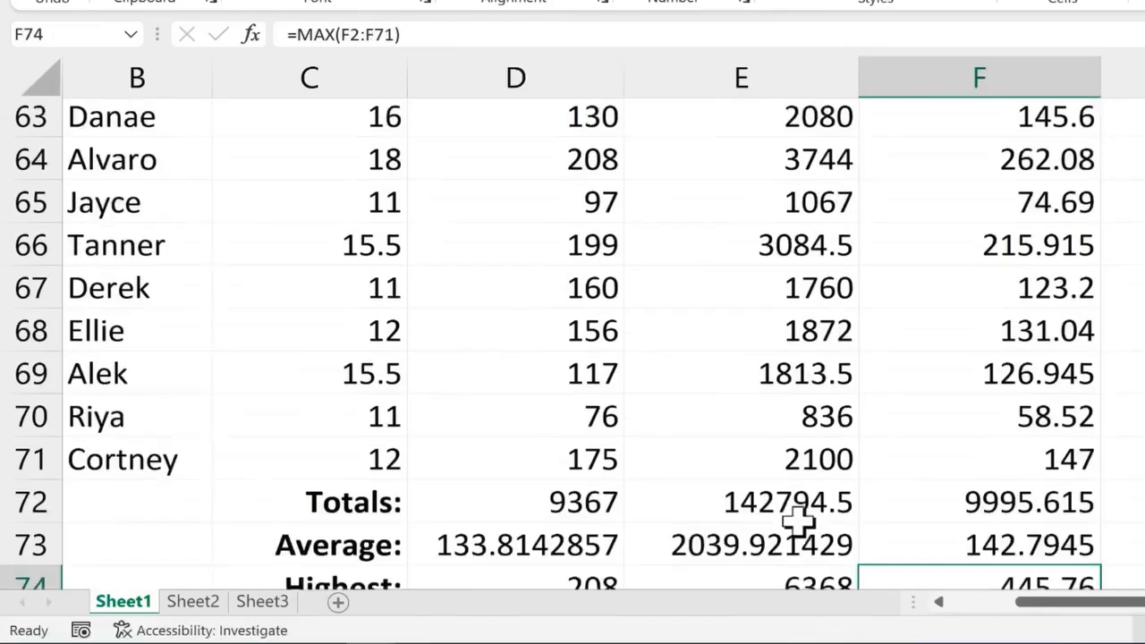
scroll(796, 523, down, 1)
click(788, 483)
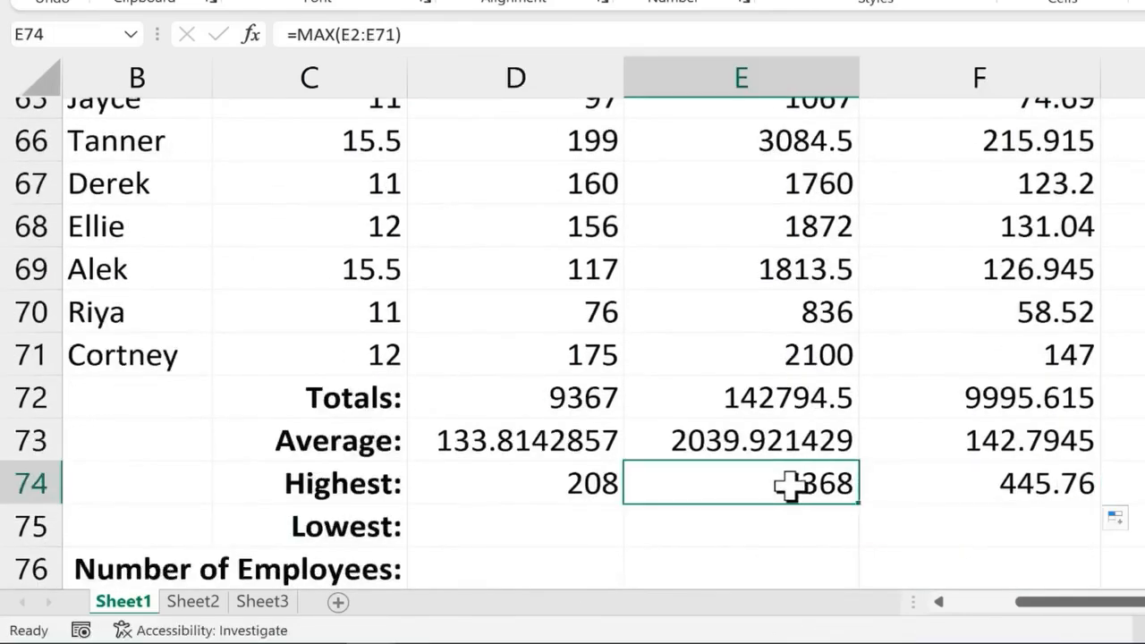
click(1063, 486)
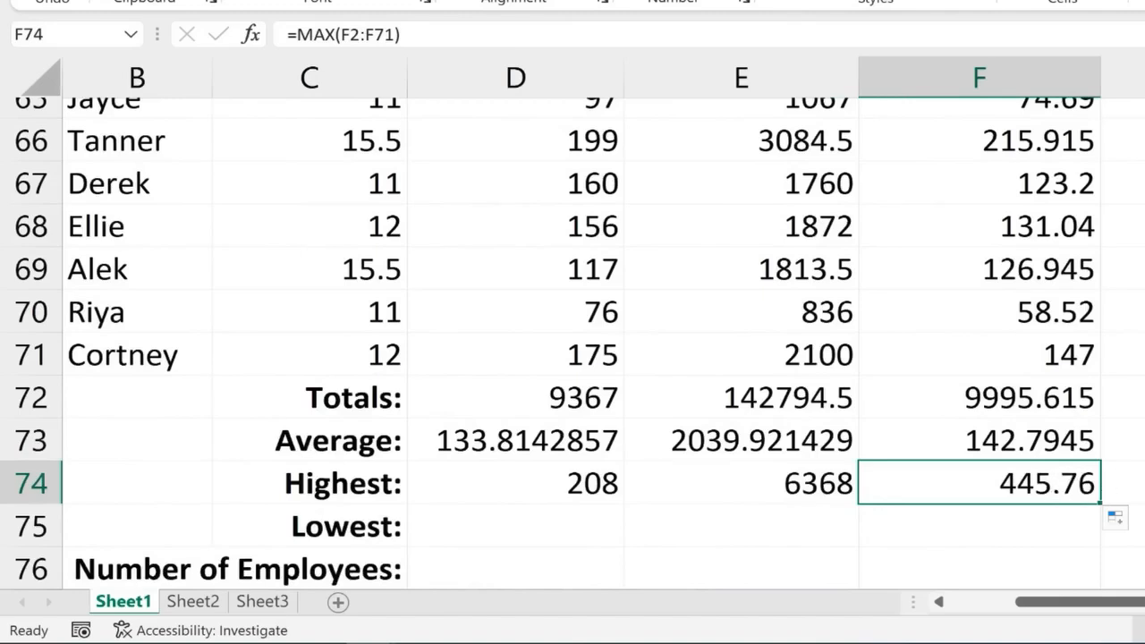
Enter a MIN formula in D75 for the Hours Worked cells D2:D71 and fill it across through F75
scroll(759, 499, down, 1)
click(570, 404)
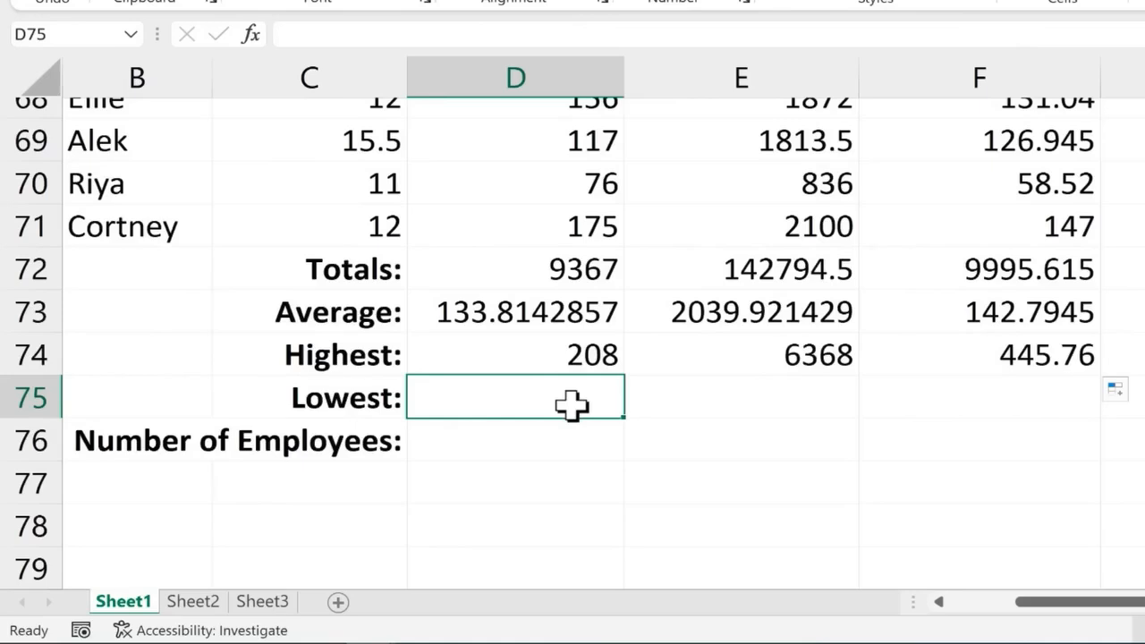
text(=)
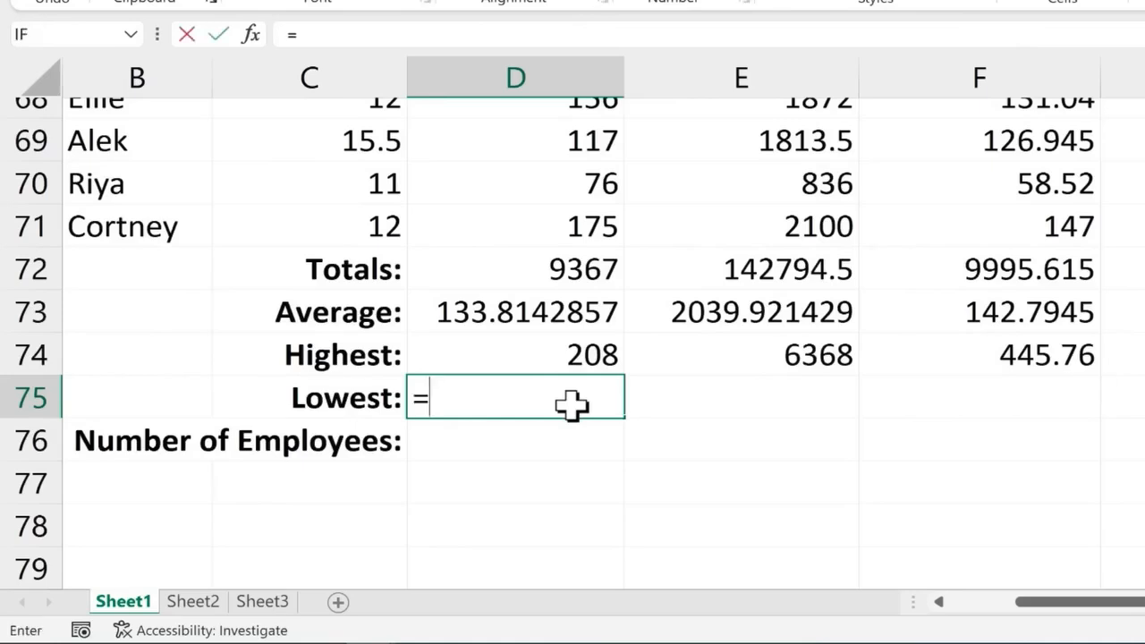
text(min)
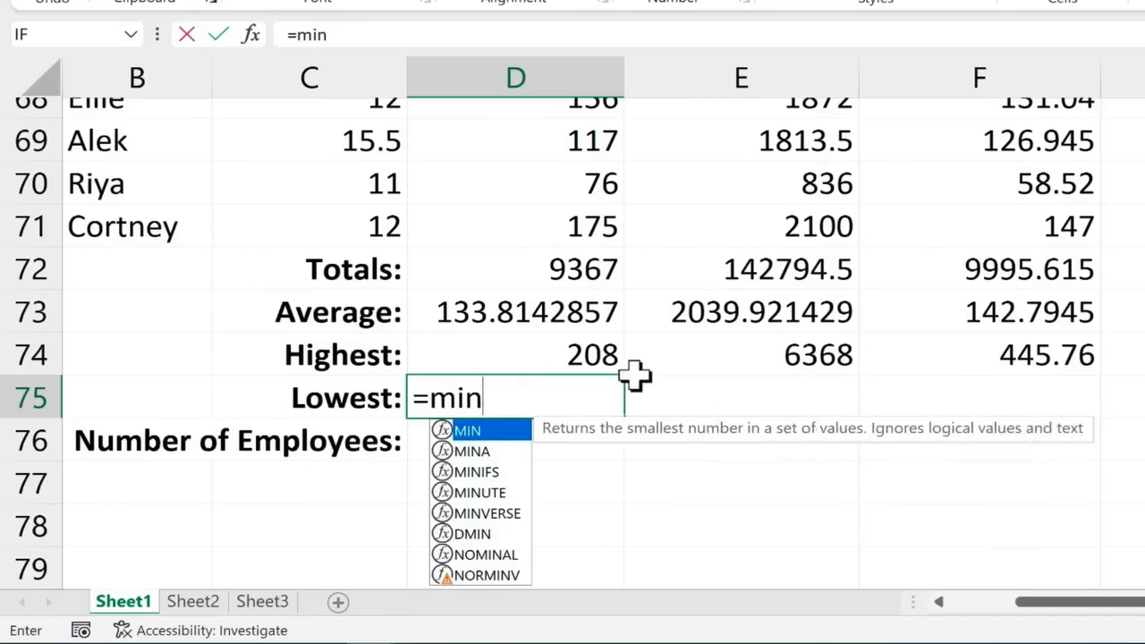
text(()
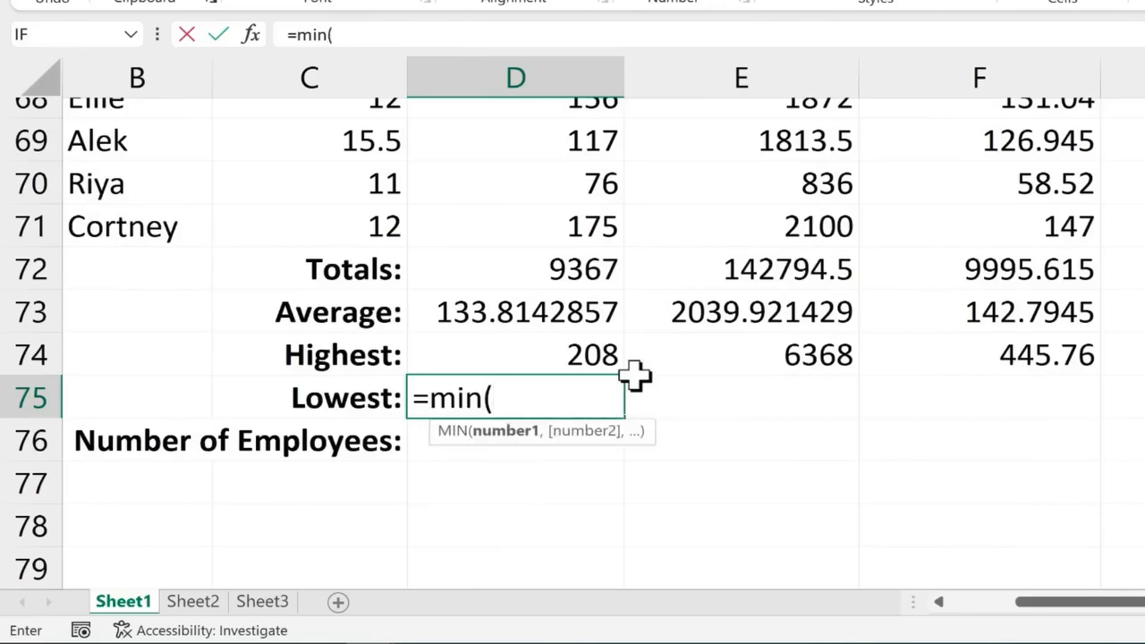
text(d2:d)
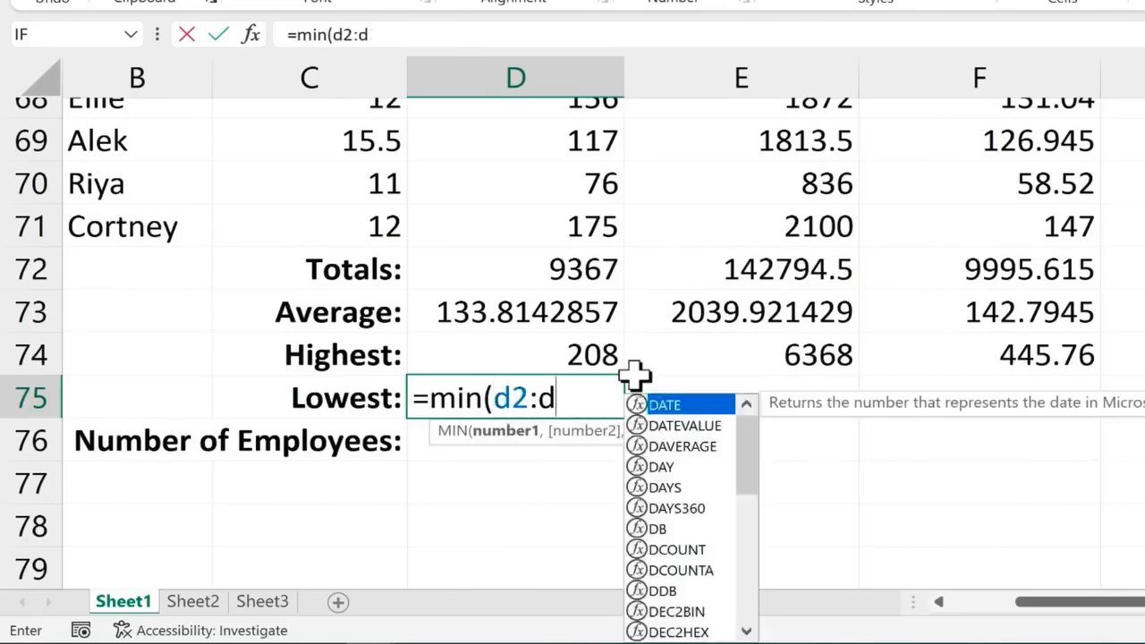
text(71)
key(Return)
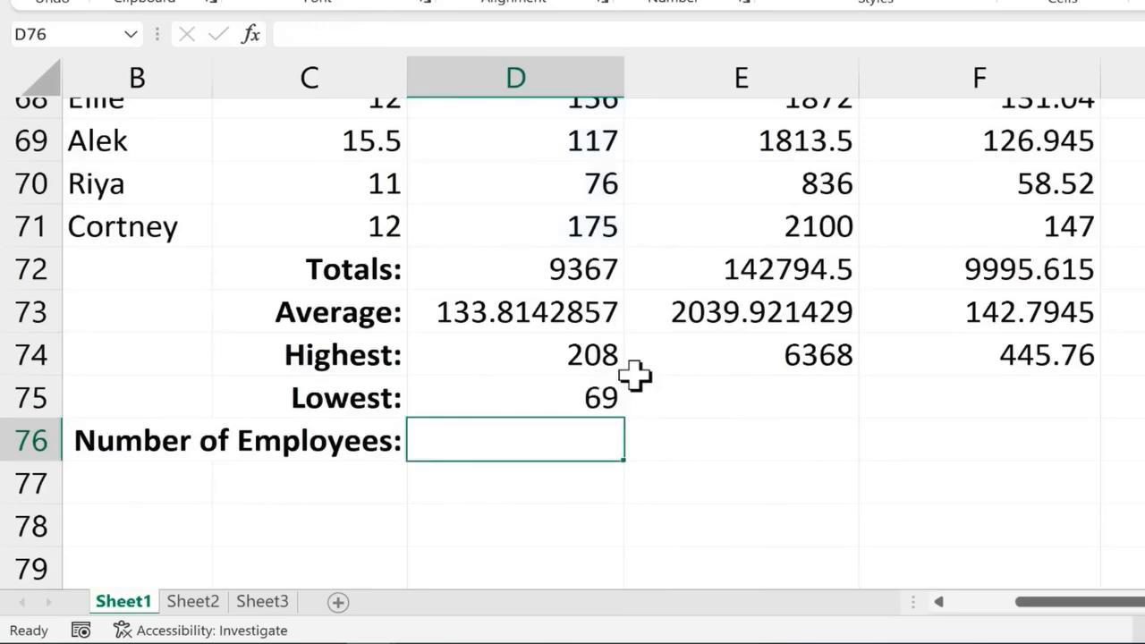
key(Up)
drag(628, 423, 1106, 433)
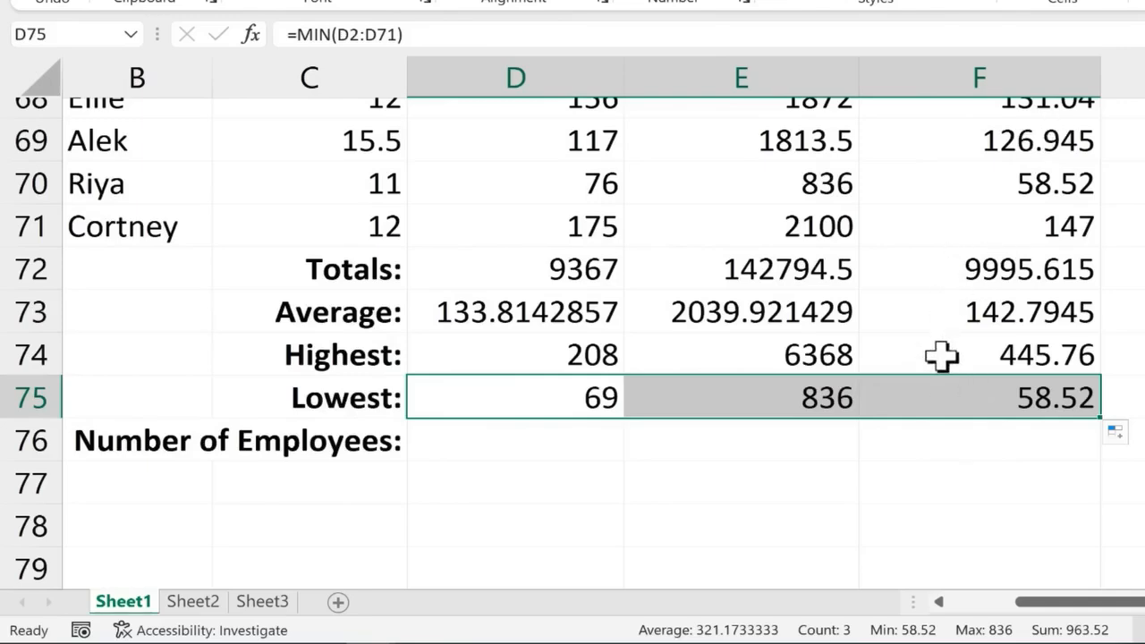
Enter a COUNT formula in D76 for cells D2:D71 and fill it across through F76
click(527, 441)
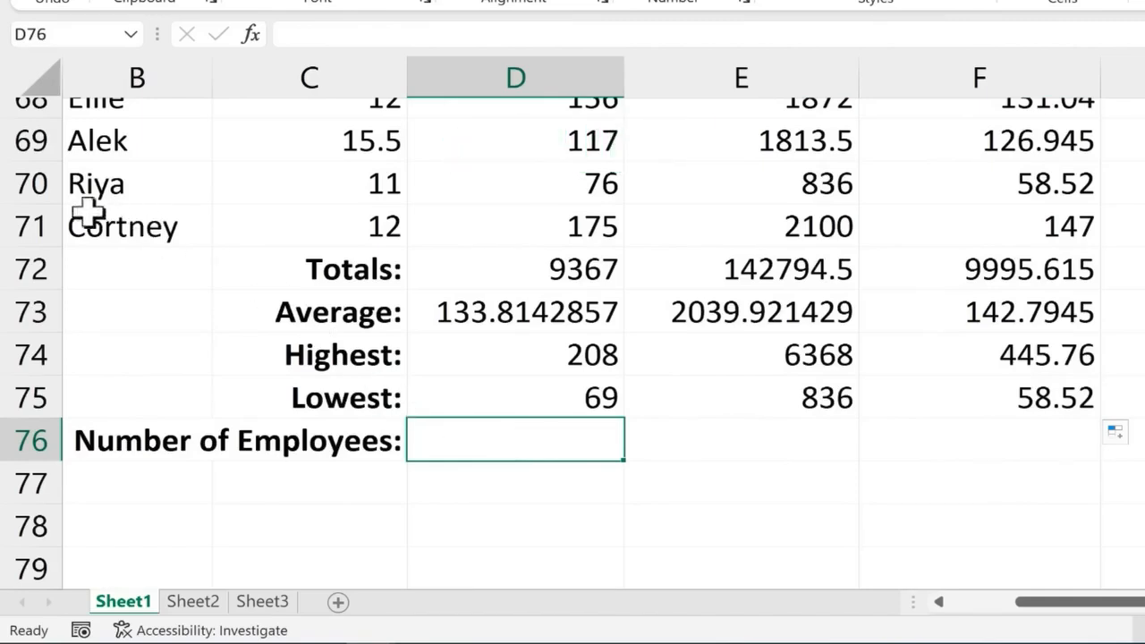
drag(1074, 601, 859, 601)
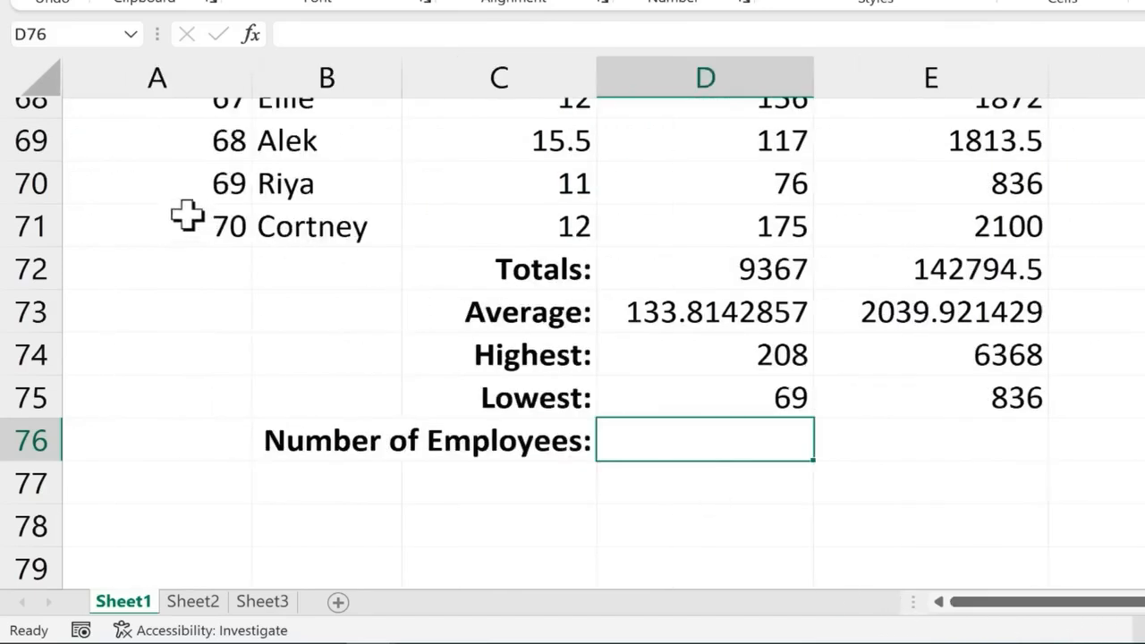
drag(1087, 601, 1141, 602)
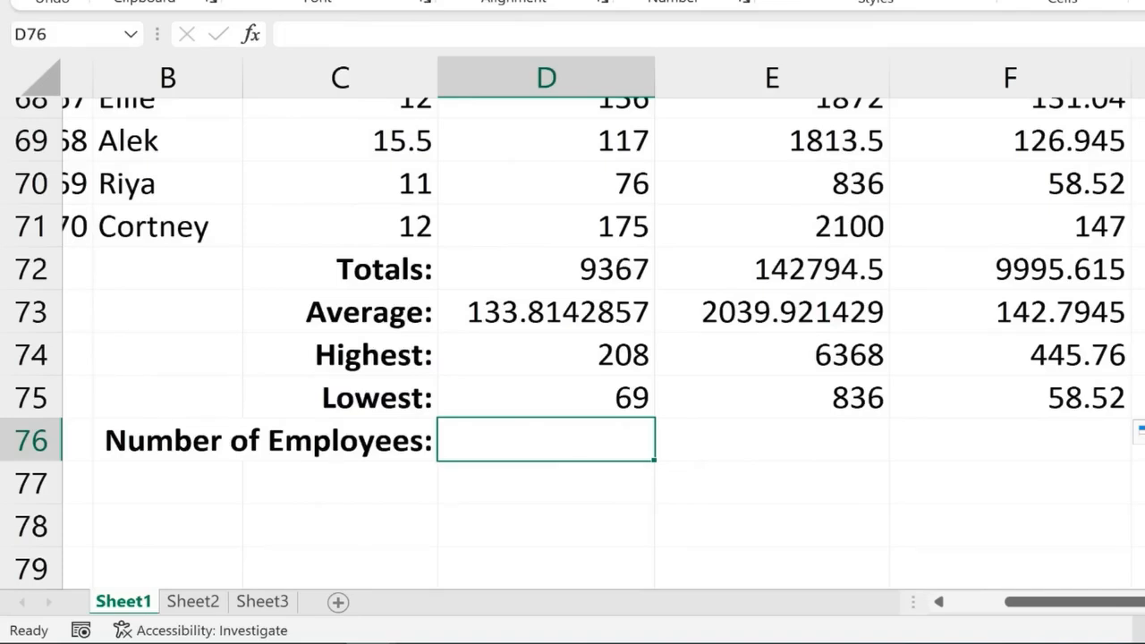
text(=count)
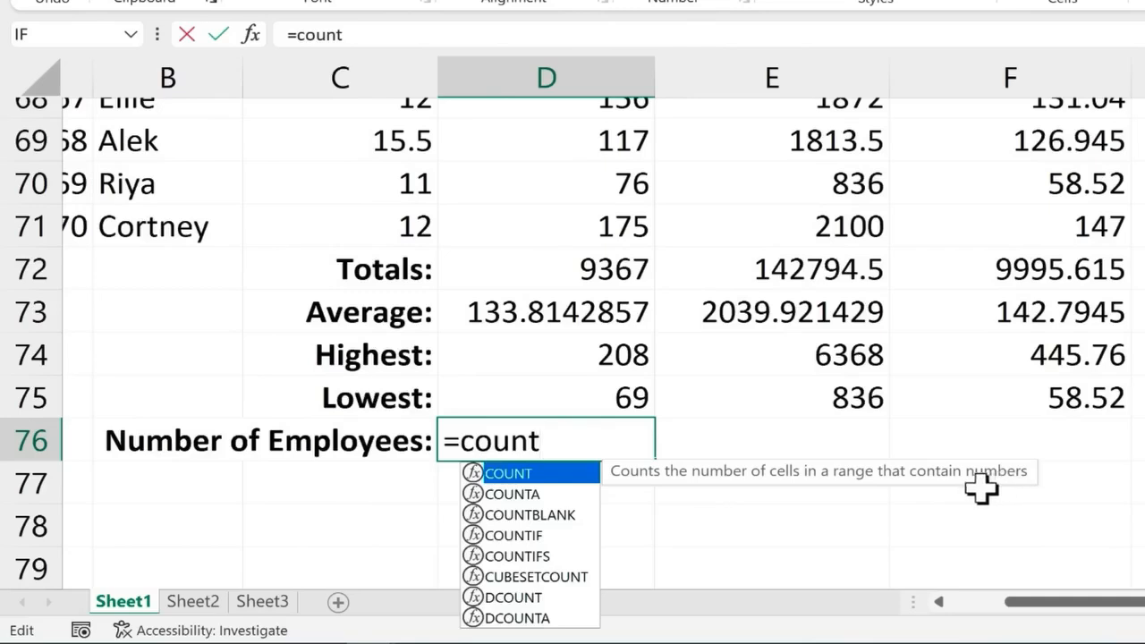
text(()
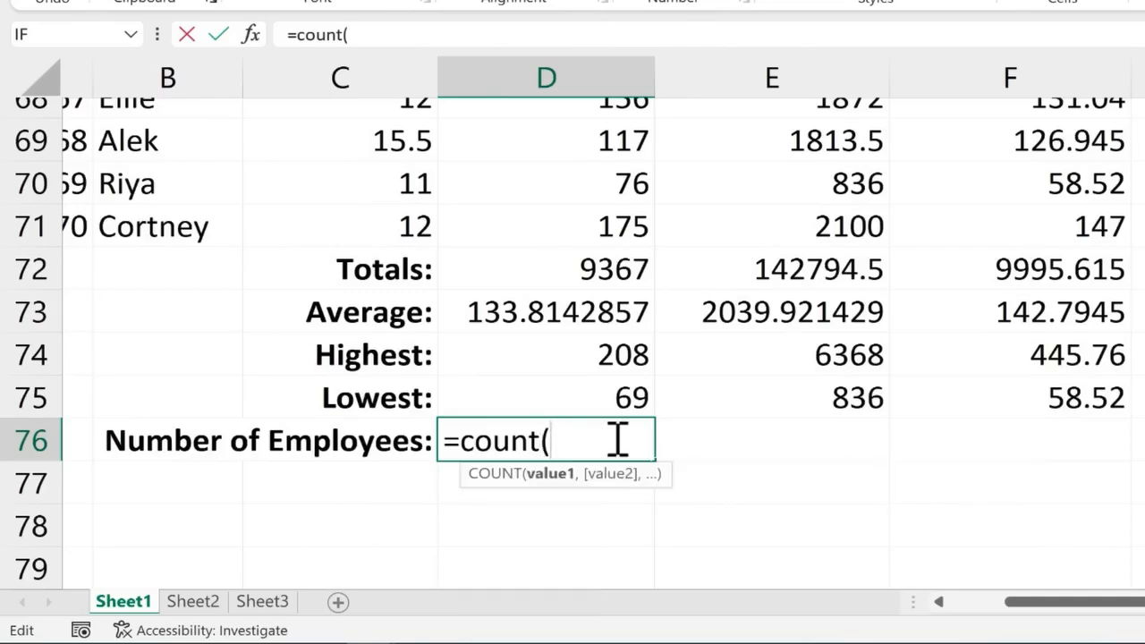
text(d2:)
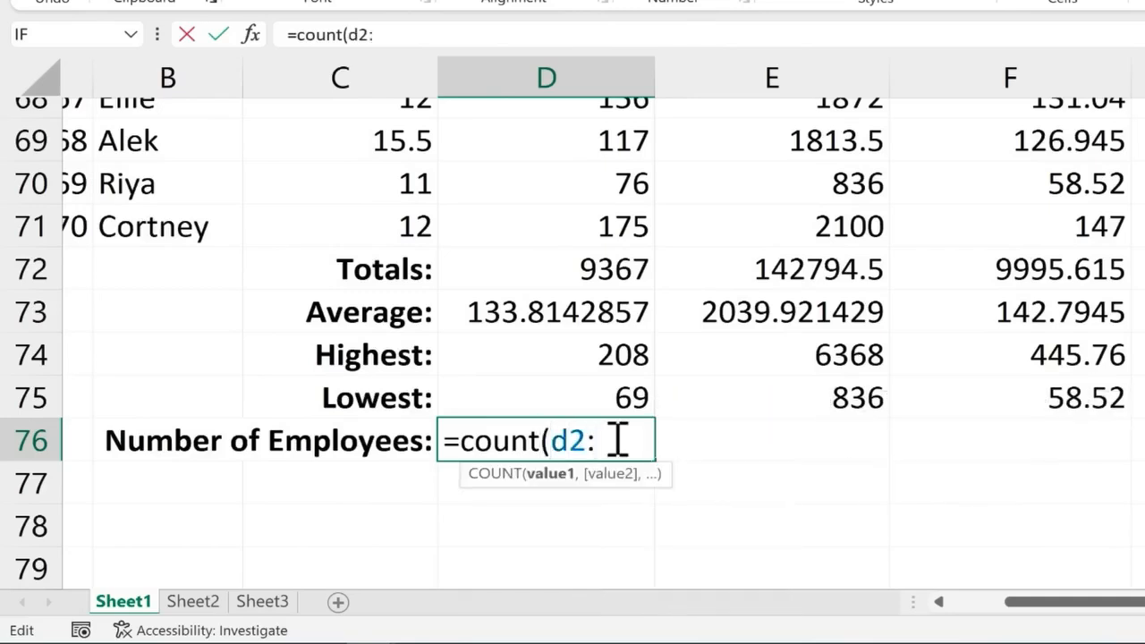
text(d71)
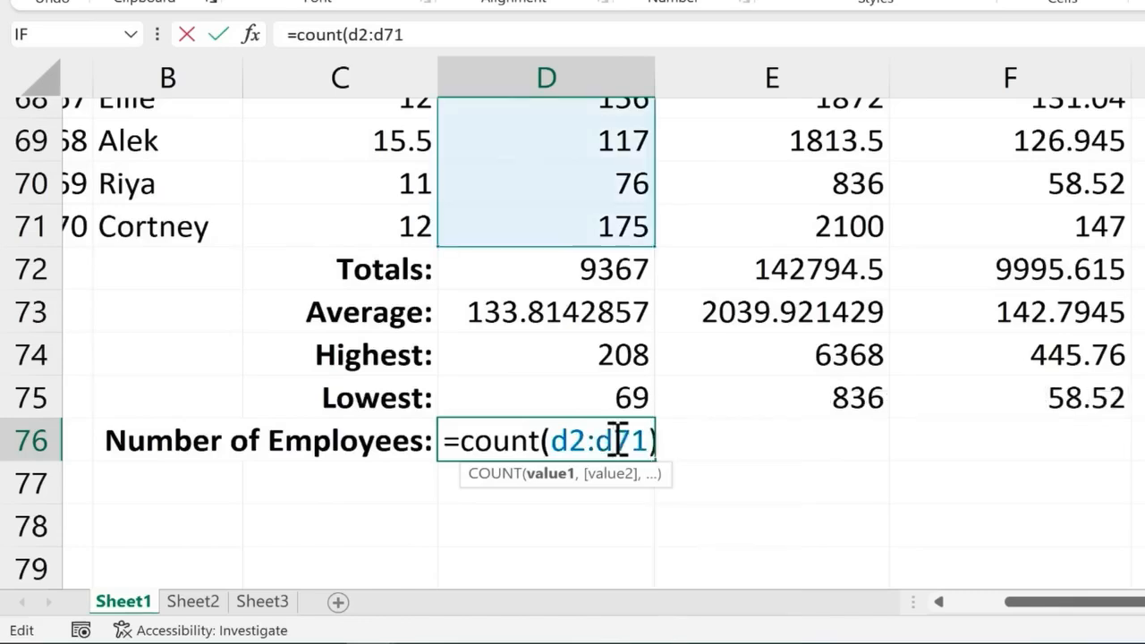
text())
key(Return)
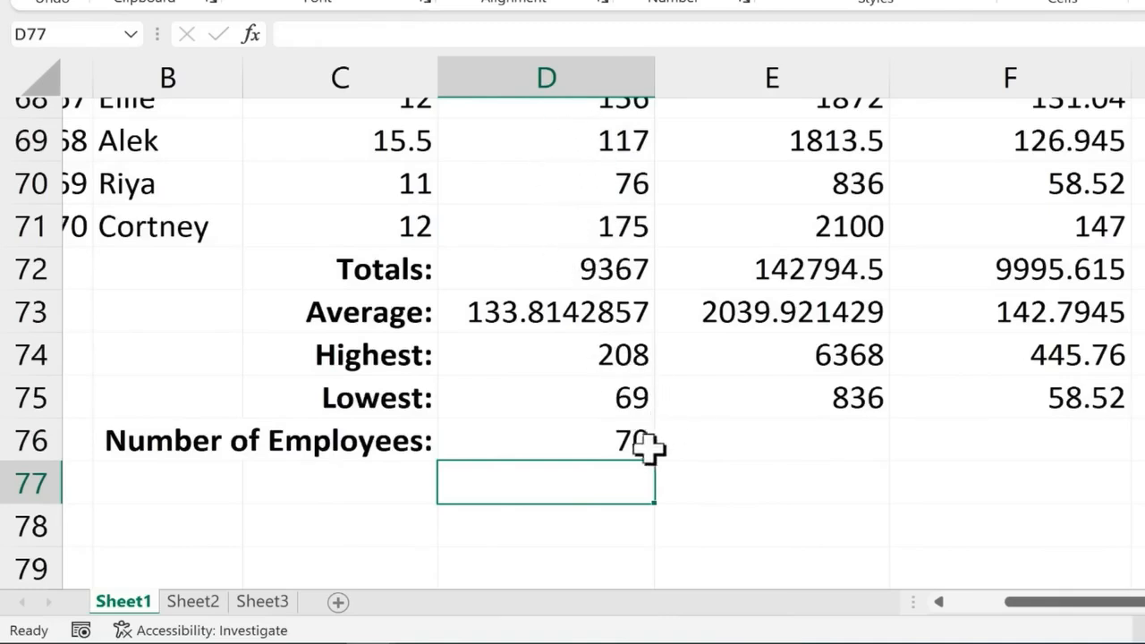
click(617, 439)
drag(659, 460, 1127, 477)
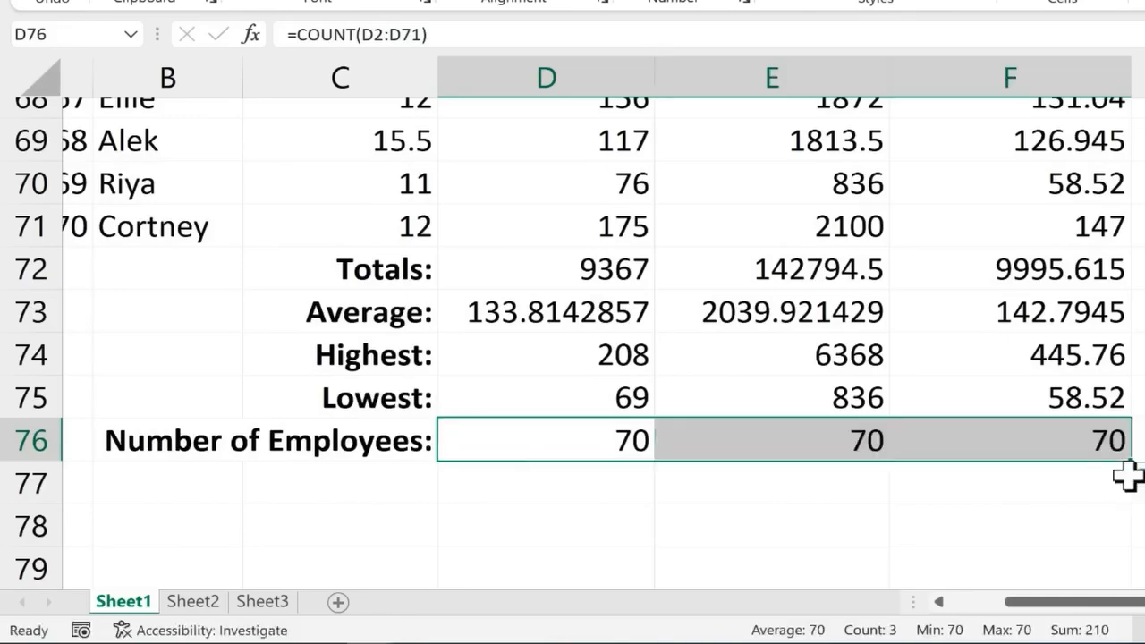
Return to the start of the payroll table and examine the unformatted values in the Hourly Wage and Hours Worked columns
click(1056, 472)
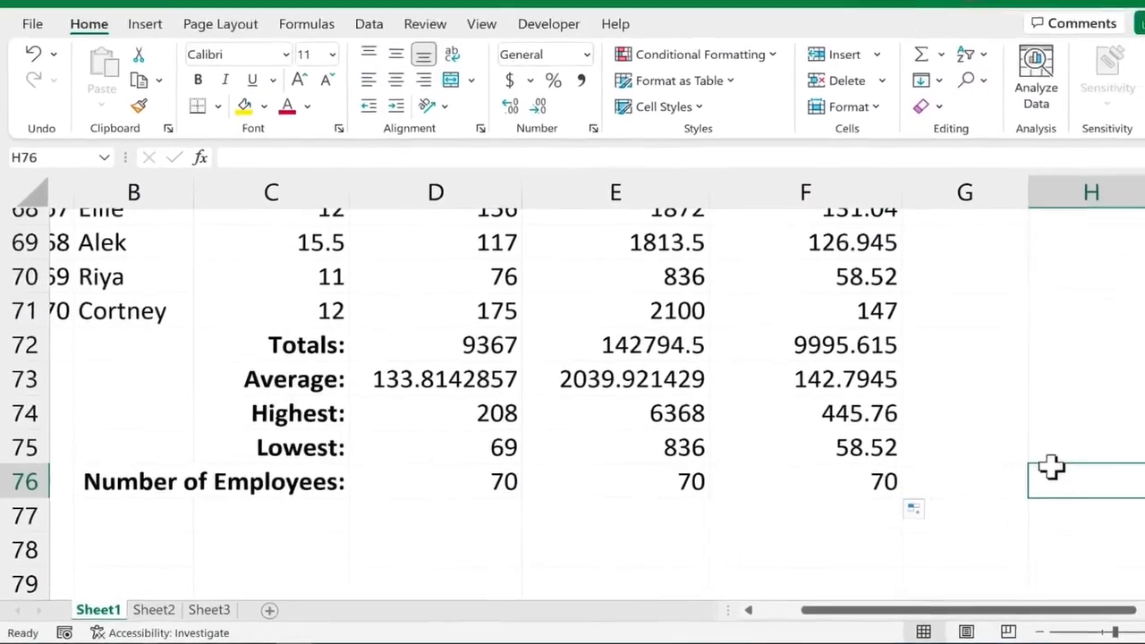
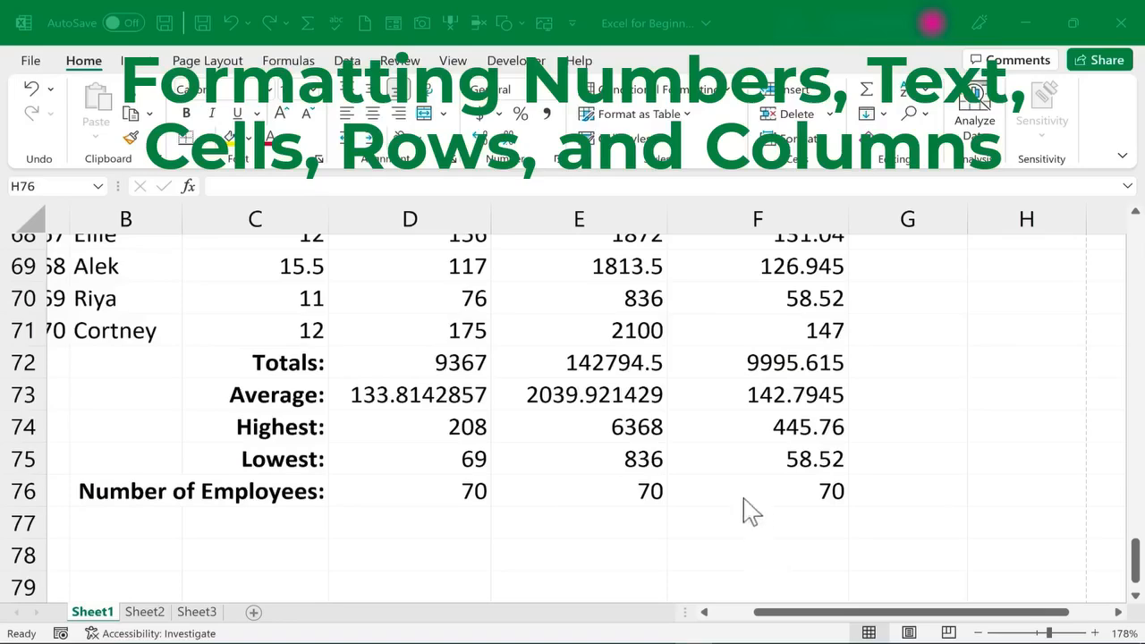
scroll(752, 475, up, 14)
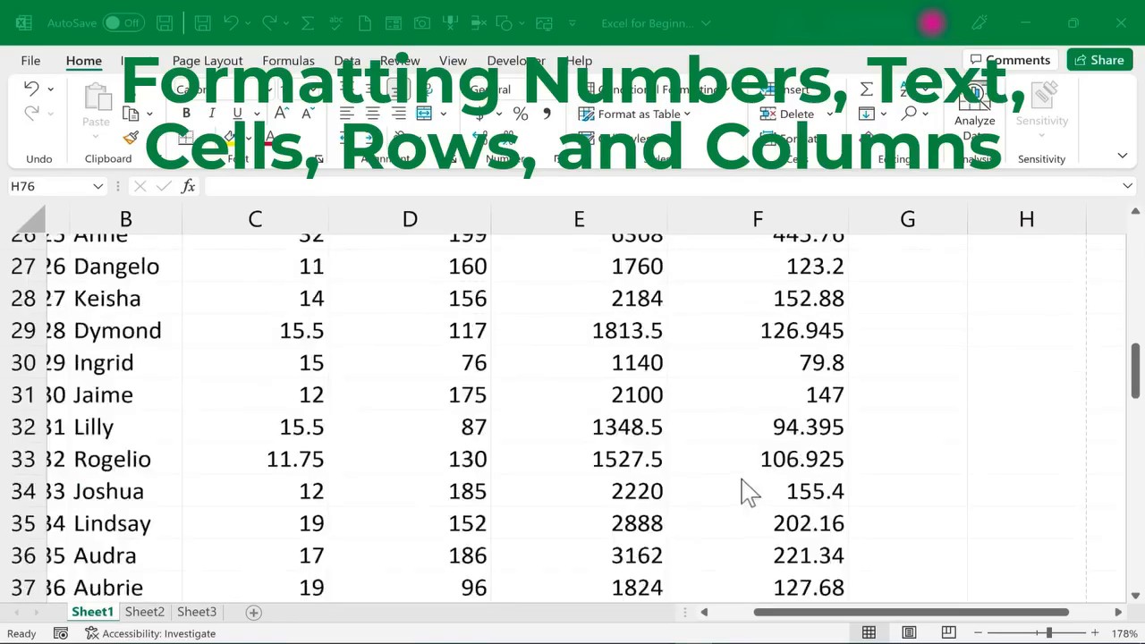
scroll(749, 492, up, 8)
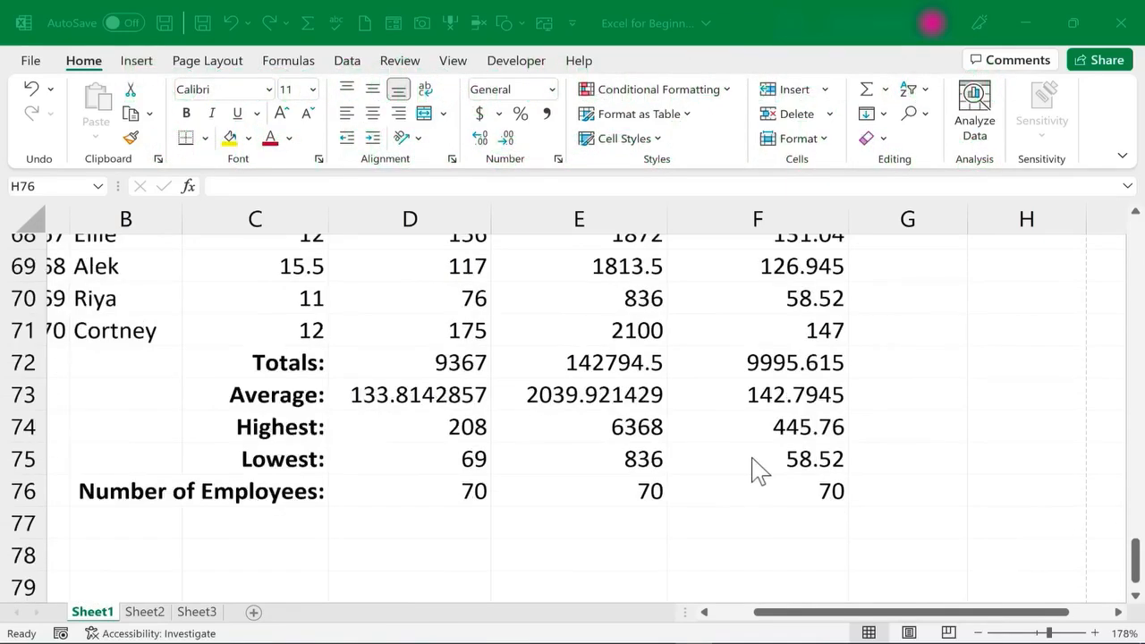
scroll(751, 474, up, 6)
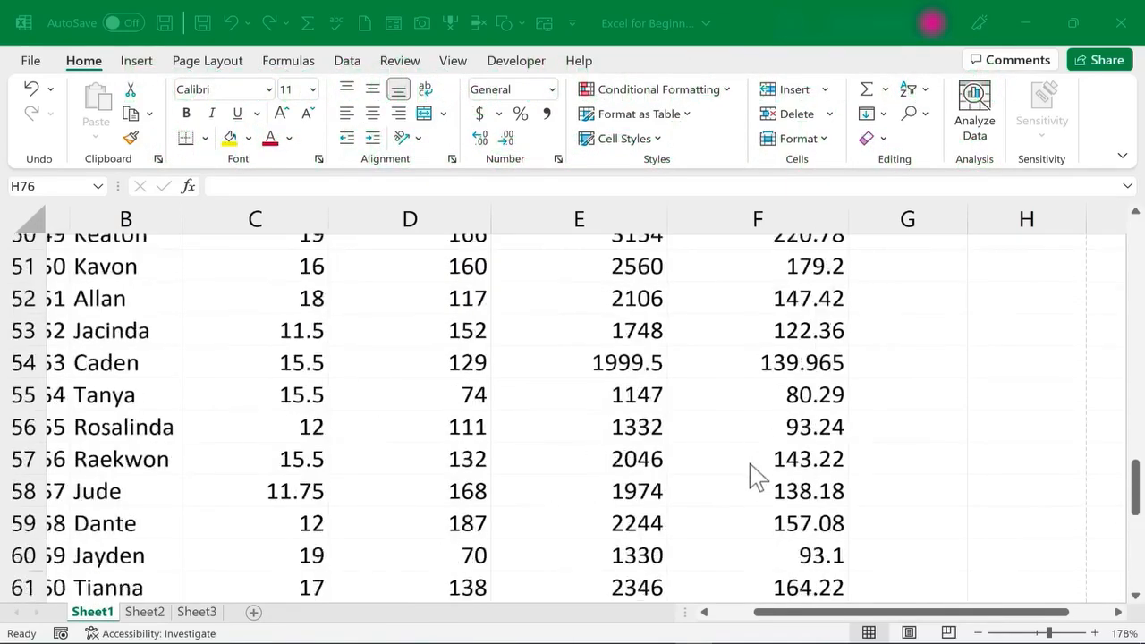
scroll(751, 474, up, 16)
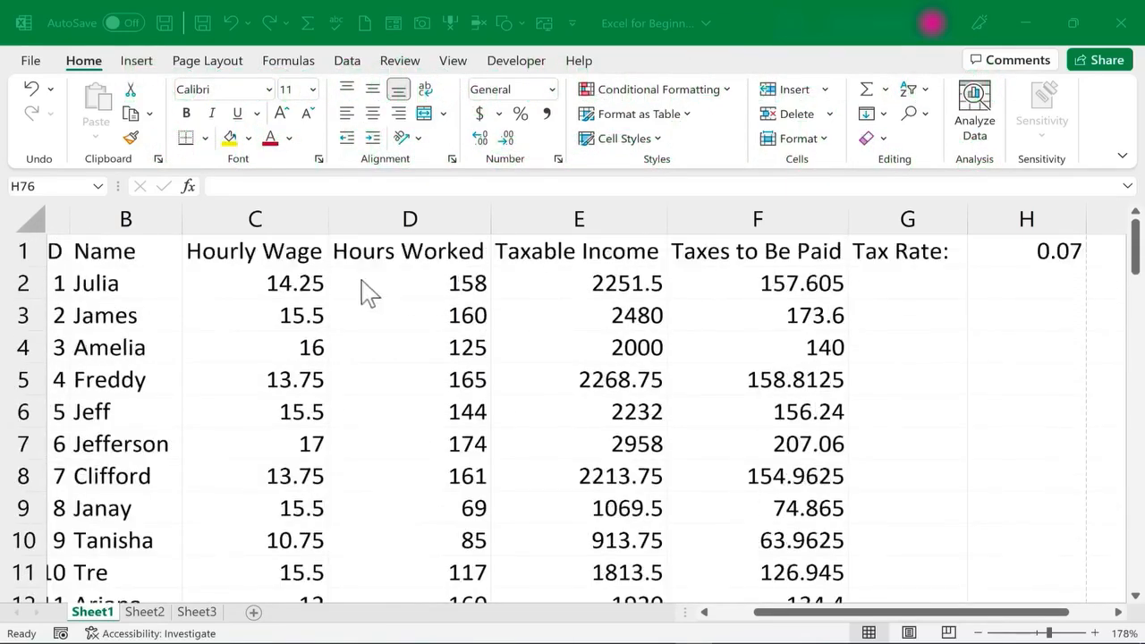
click(283, 284)
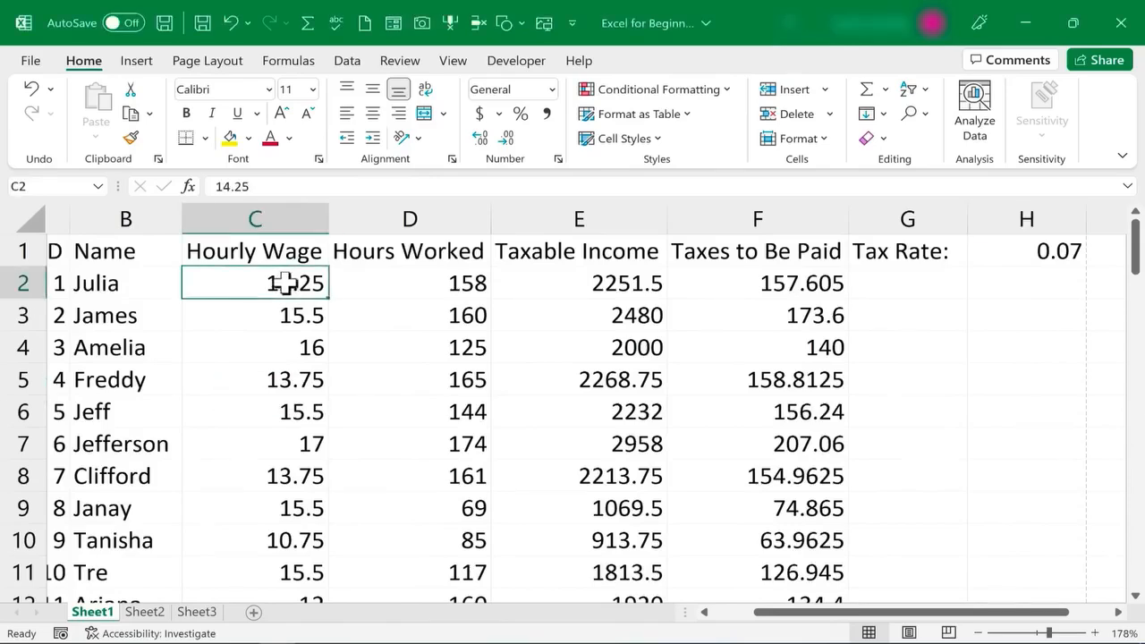
click(565, 291)
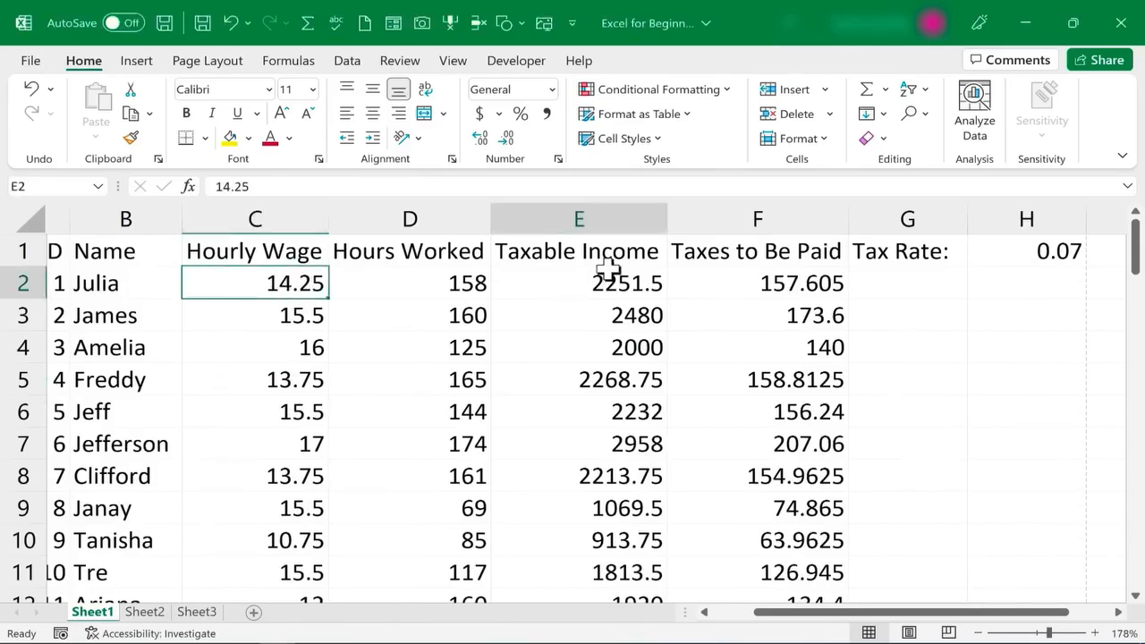
click(433, 282)
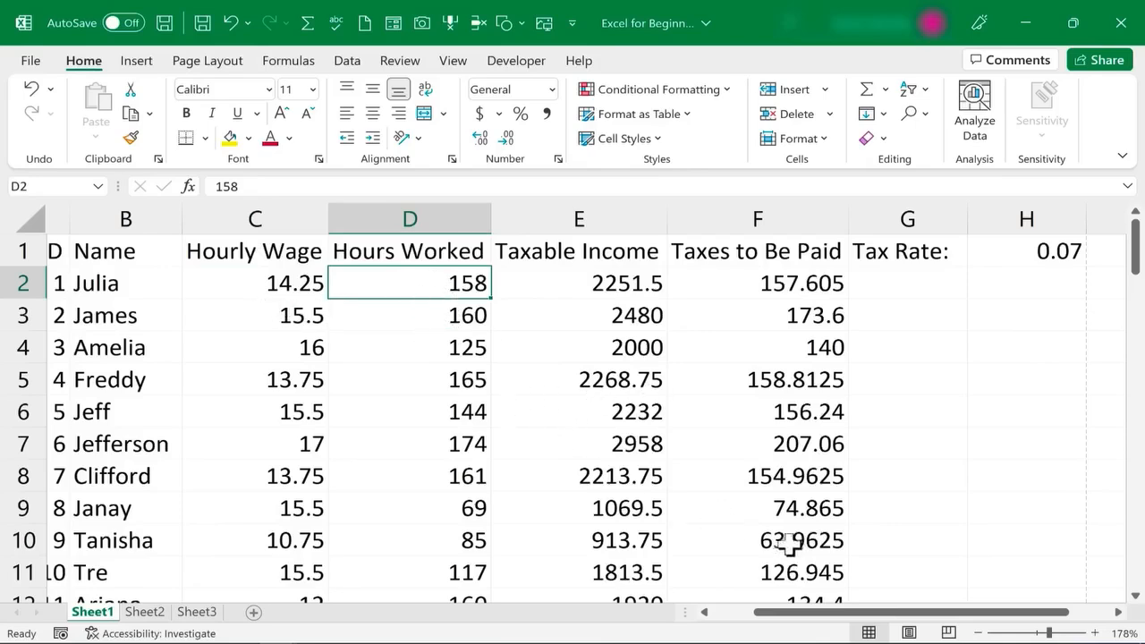
drag(796, 612, 707, 619)
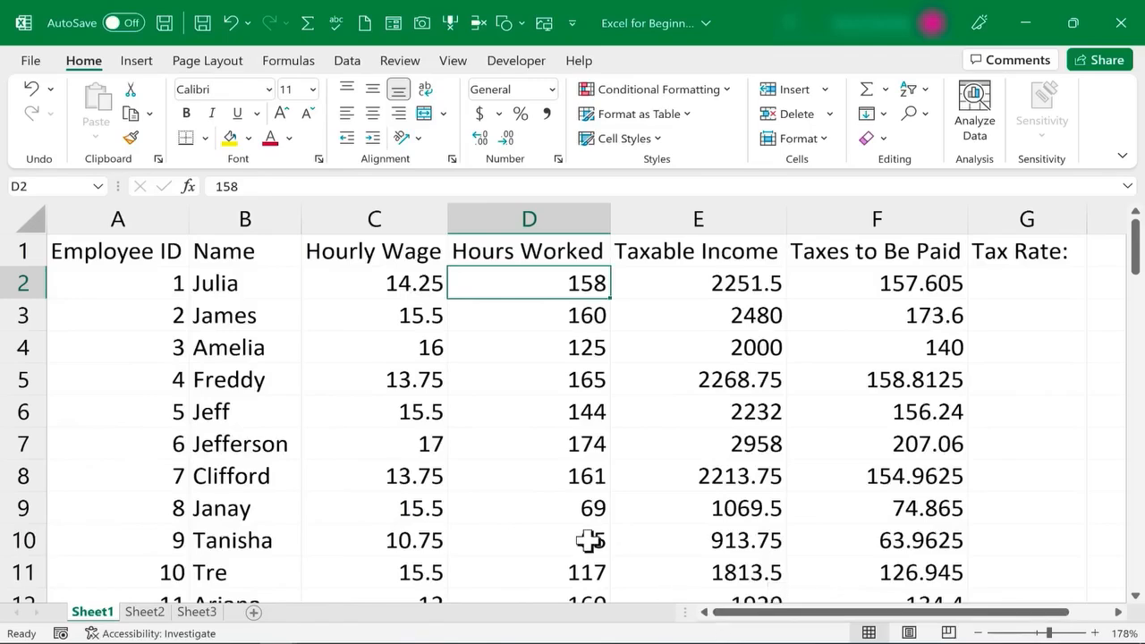
Apply the Currency number format to the entire Hourly Wage column and check the cells
click(387, 217)
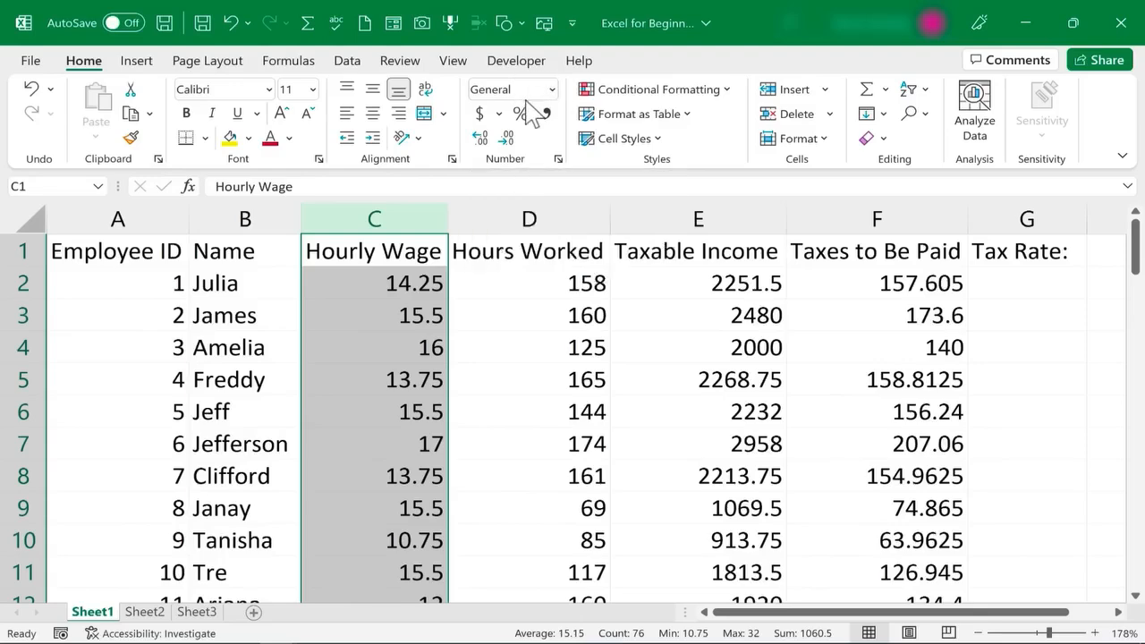
click(552, 89)
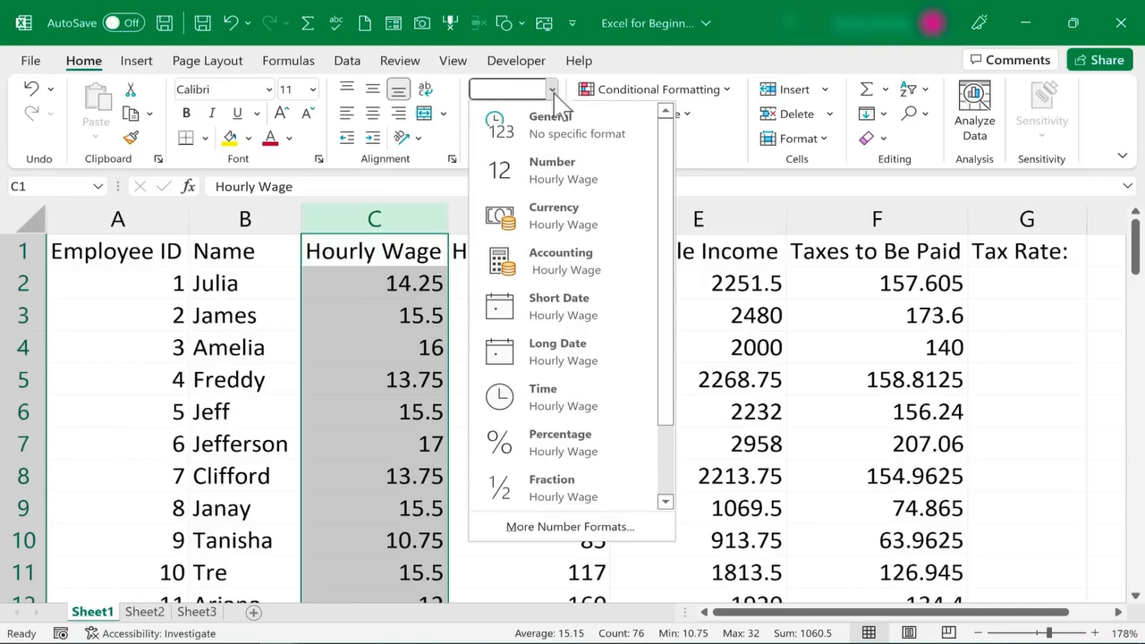
click(560, 220)
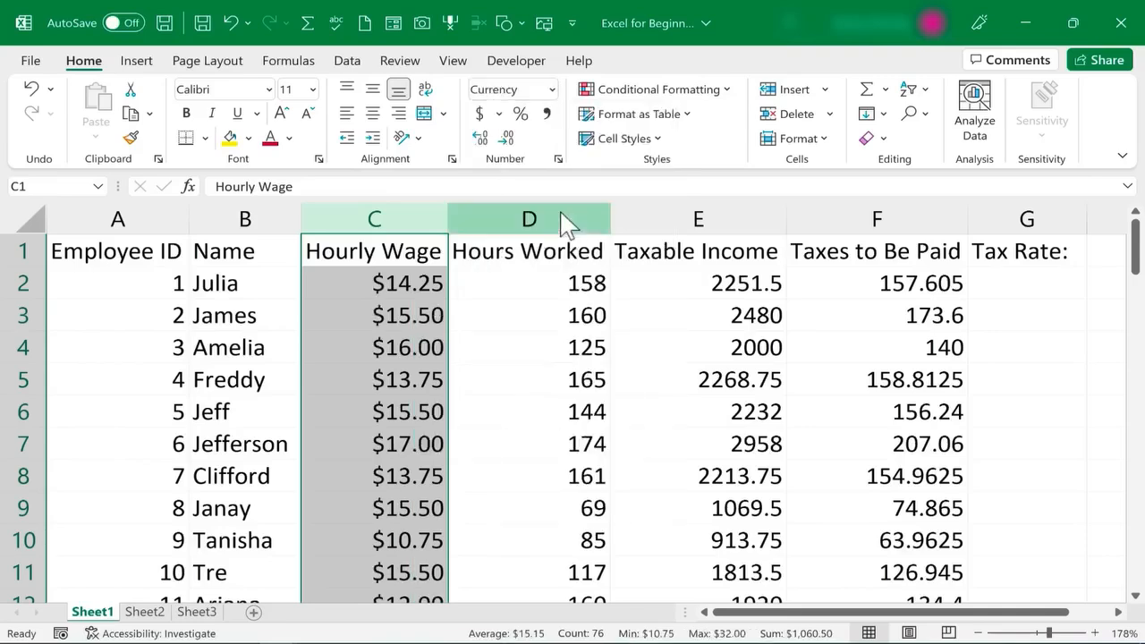
click(398, 320)
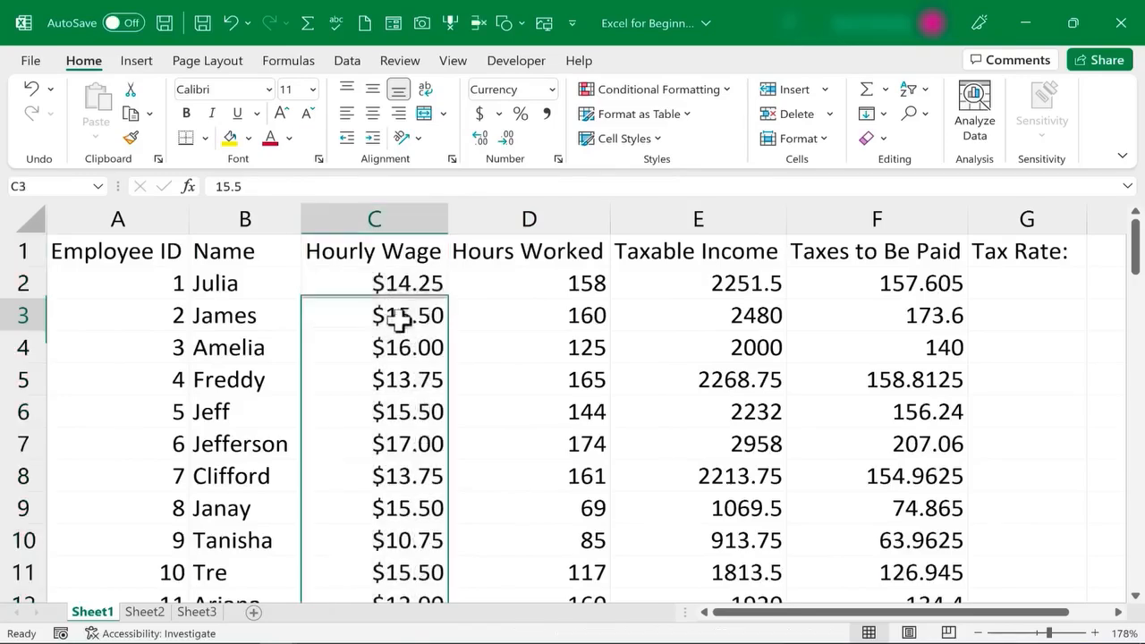
click(549, 310)
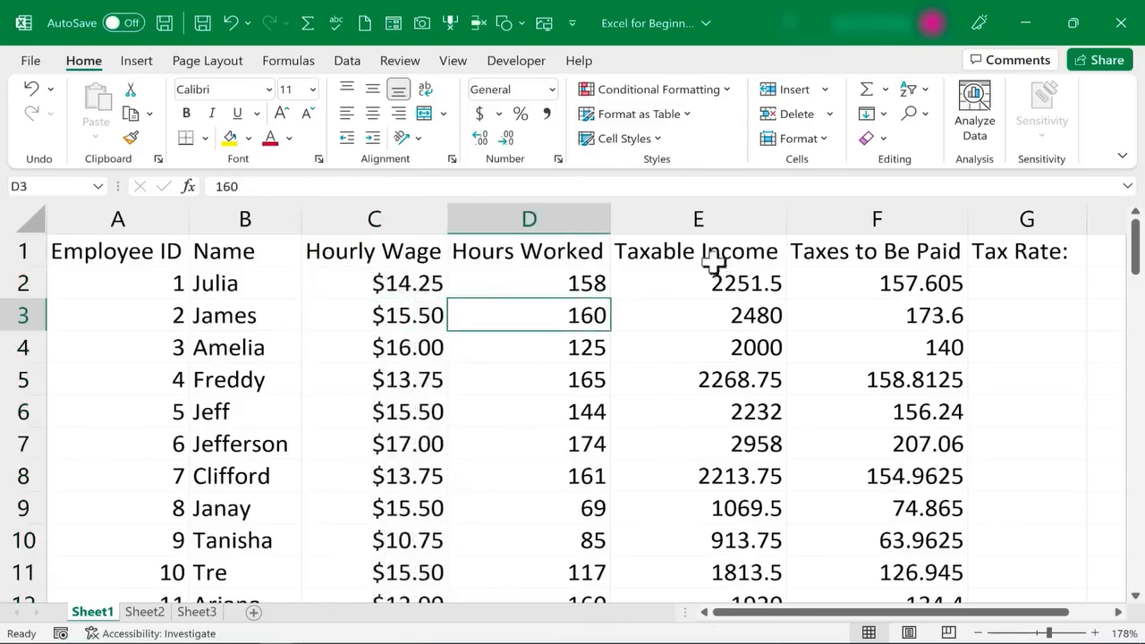
Apply the Accounting number format to the entire Taxable Income column and check its first few cells
click(711, 221)
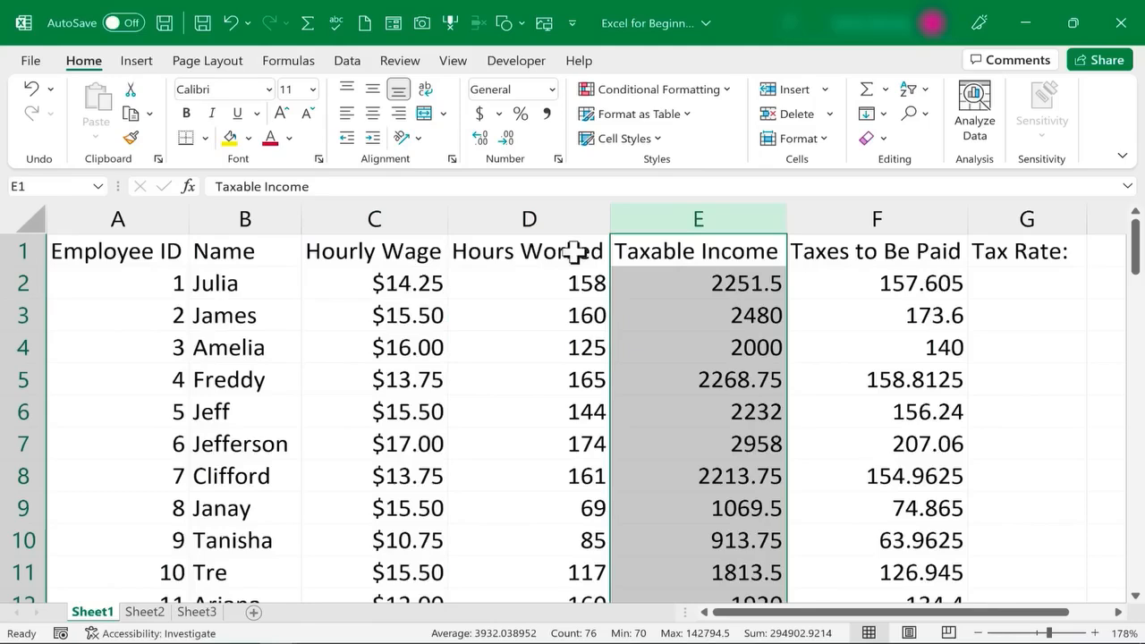
click(552, 90)
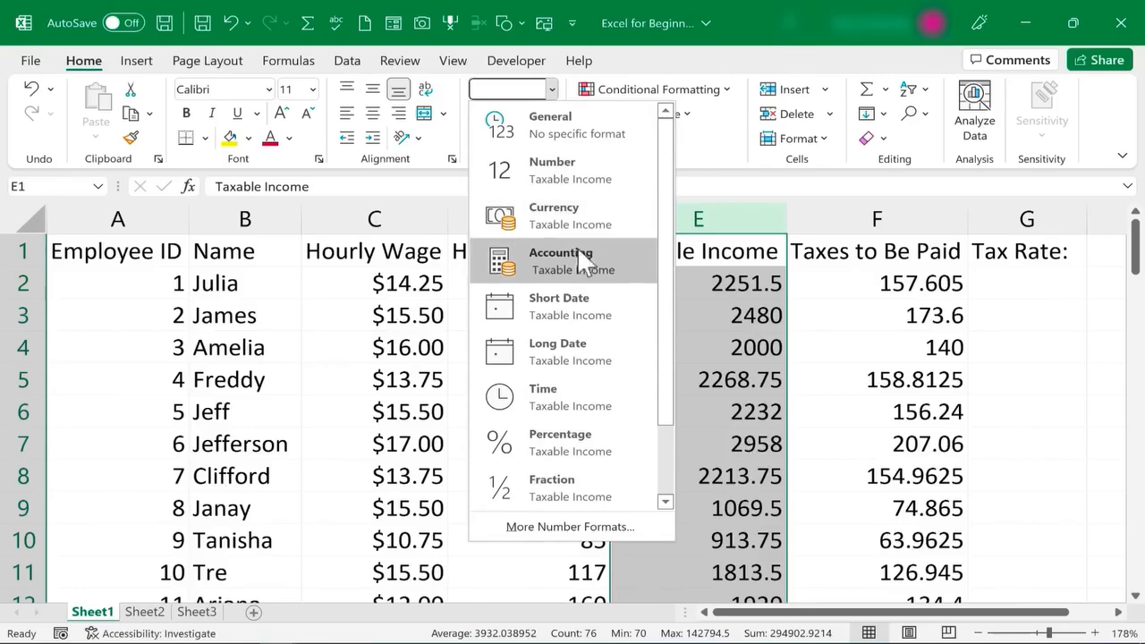
click(620, 284)
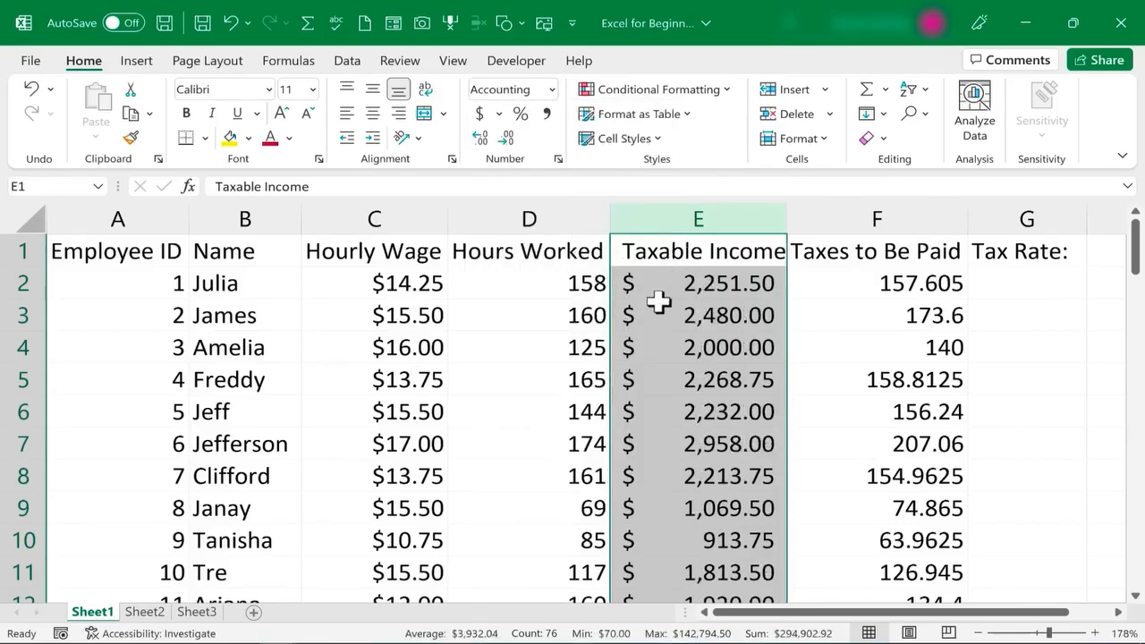
click(723, 318)
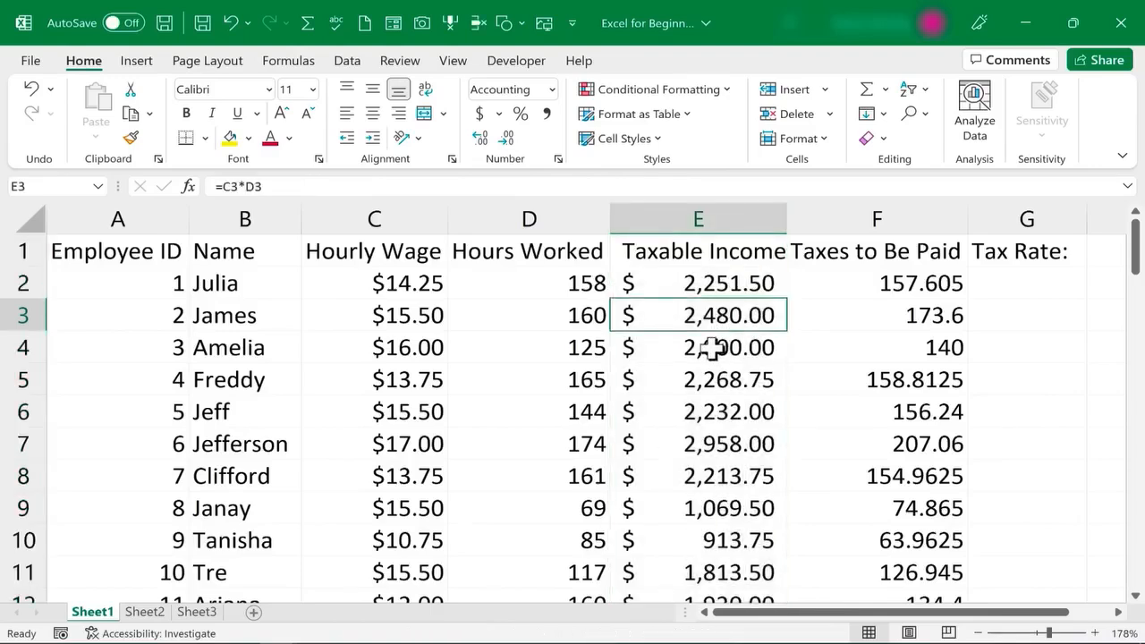
click(707, 284)
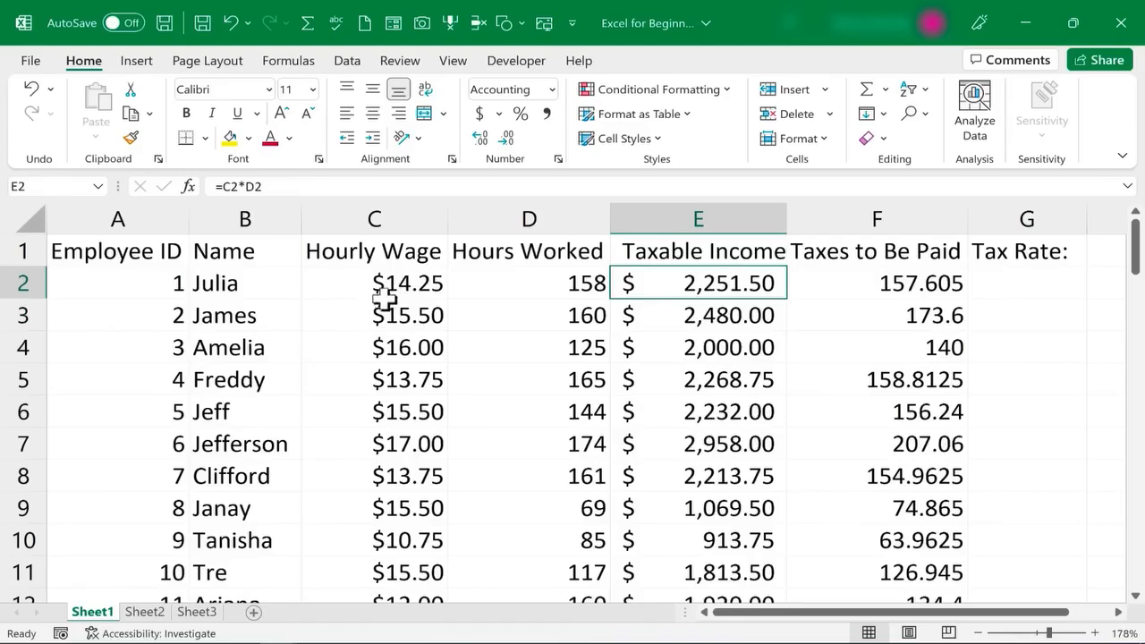
key(Down)
key(Down)
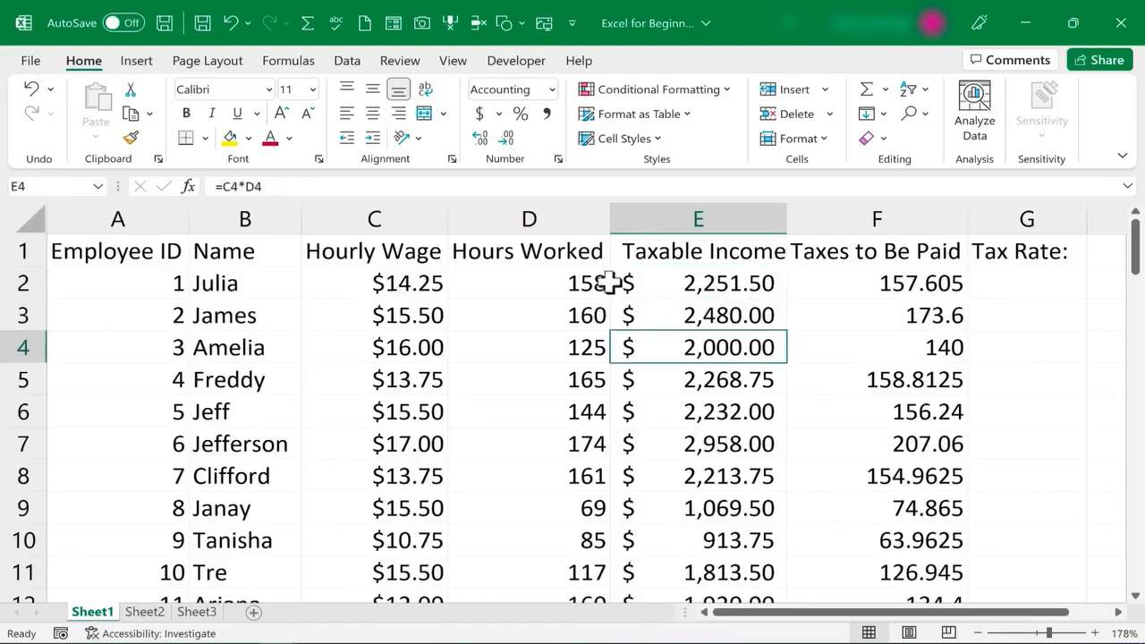
click(721, 279)
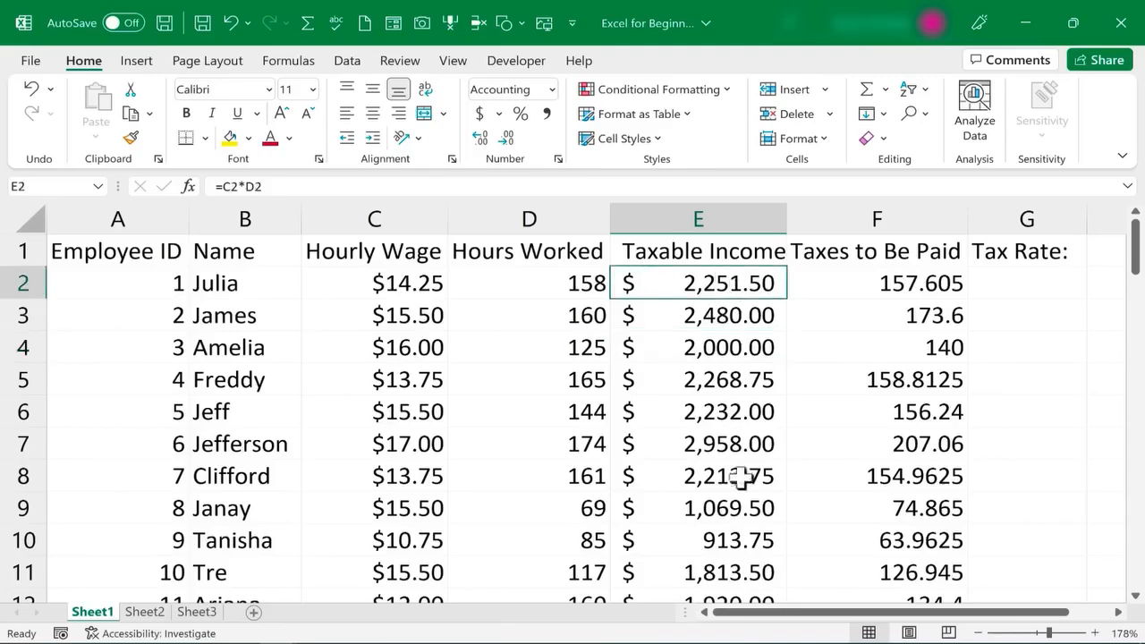
Apply the Accounting number format to the entire Taxes to Be Paid column
click(893, 218)
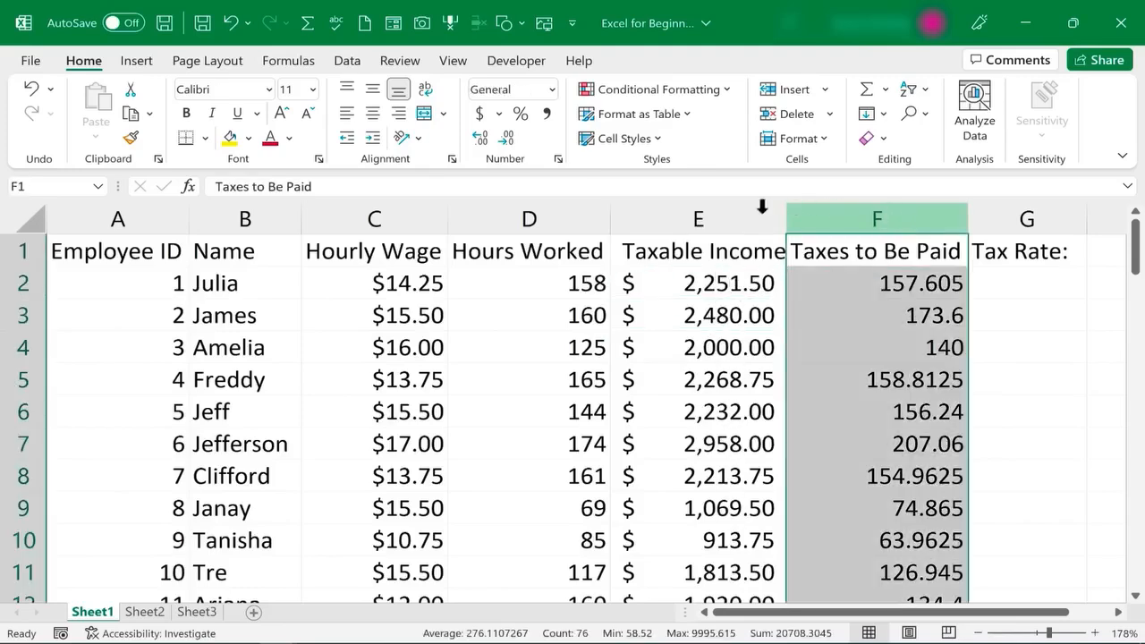
click(552, 90)
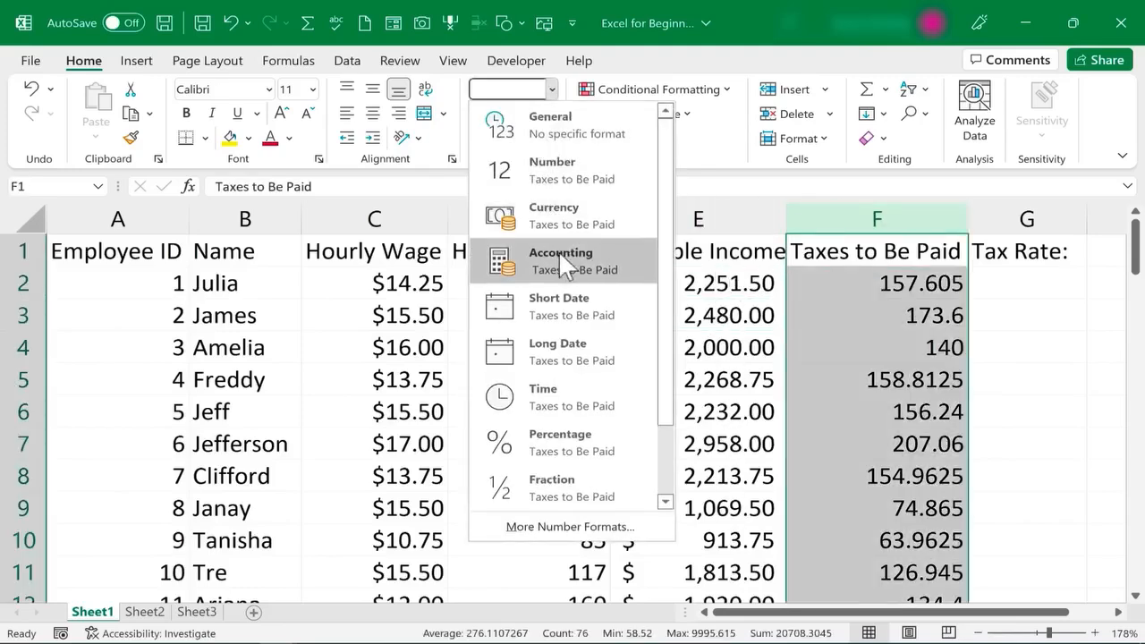
click(558, 251)
click(698, 217)
click(551, 89)
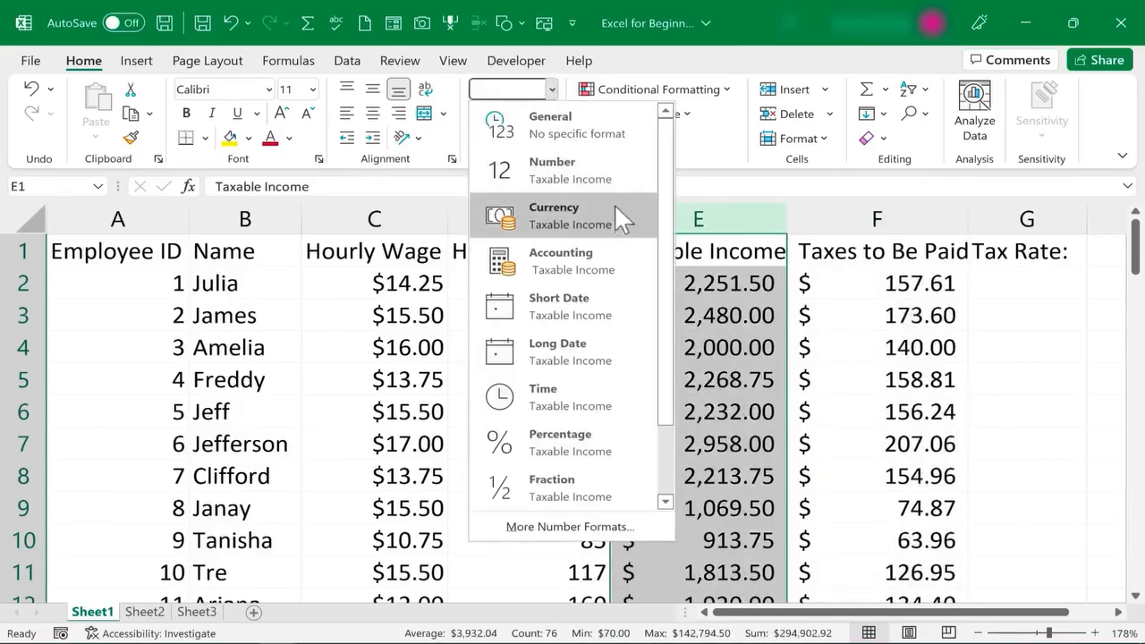
scroll(666, 224, down, 2)
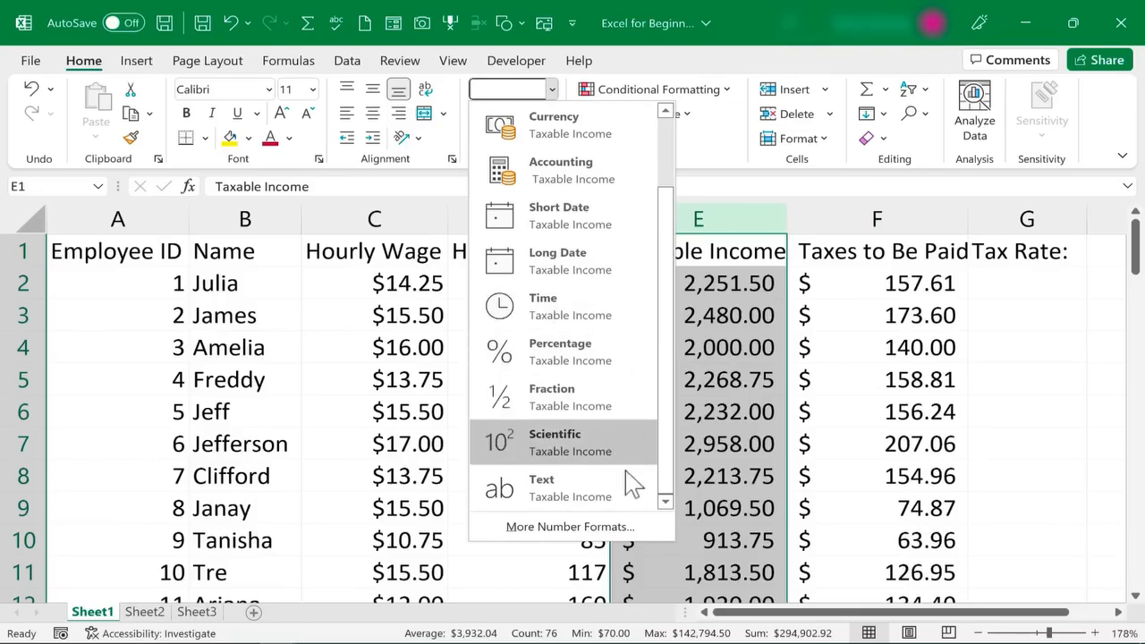
scroll(666, 161, up, 2)
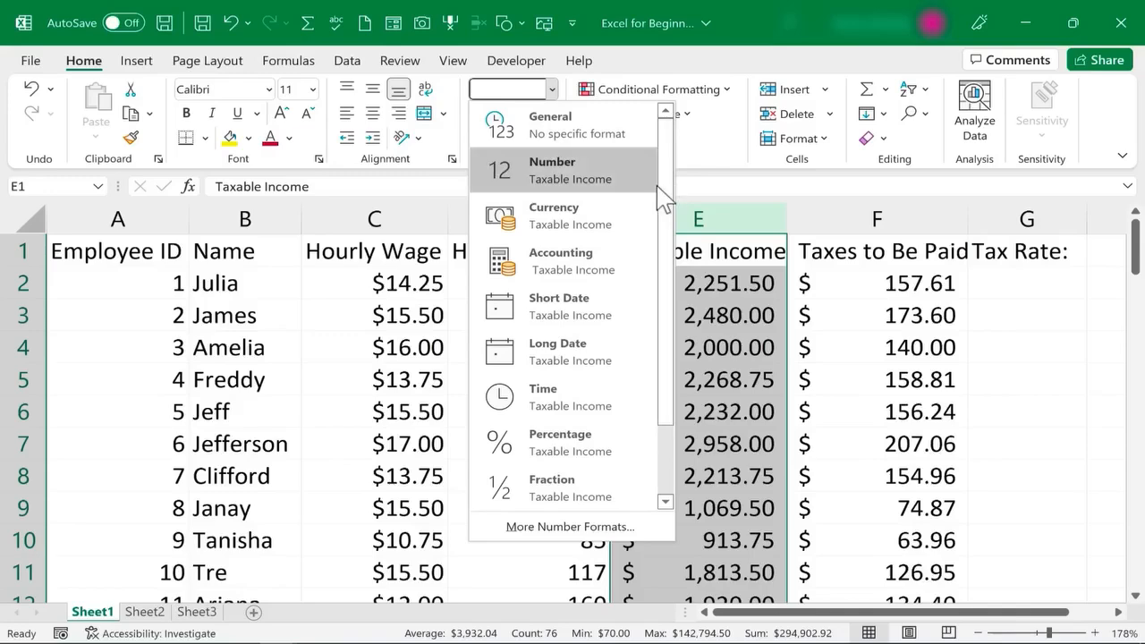
Apply the Text number format to the entire Name column
click(245, 219)
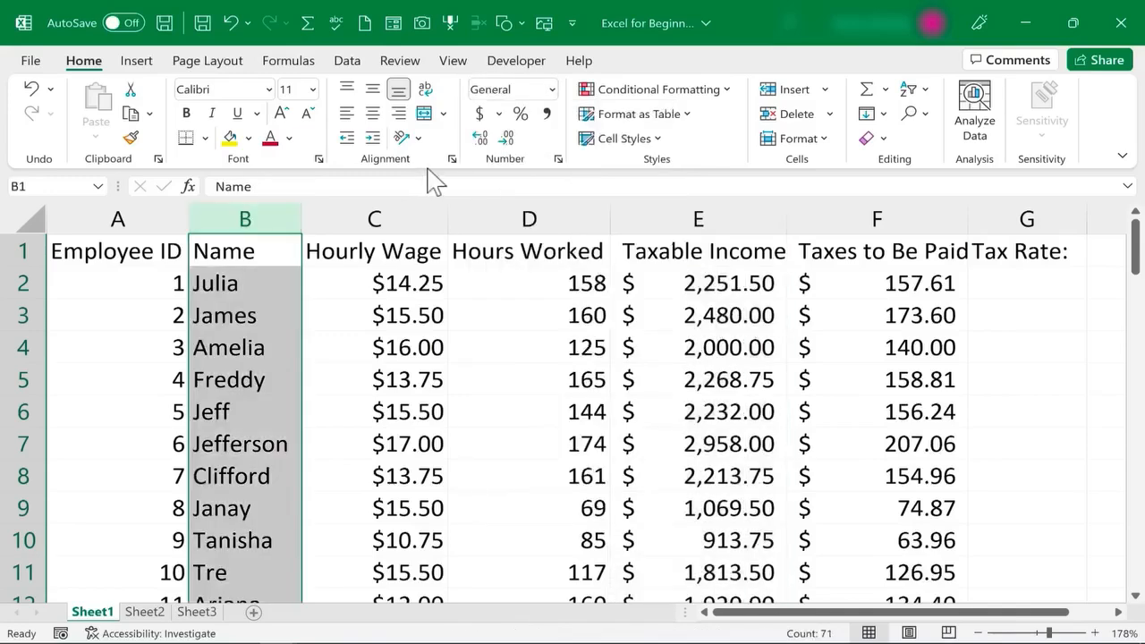
click(552, 88)
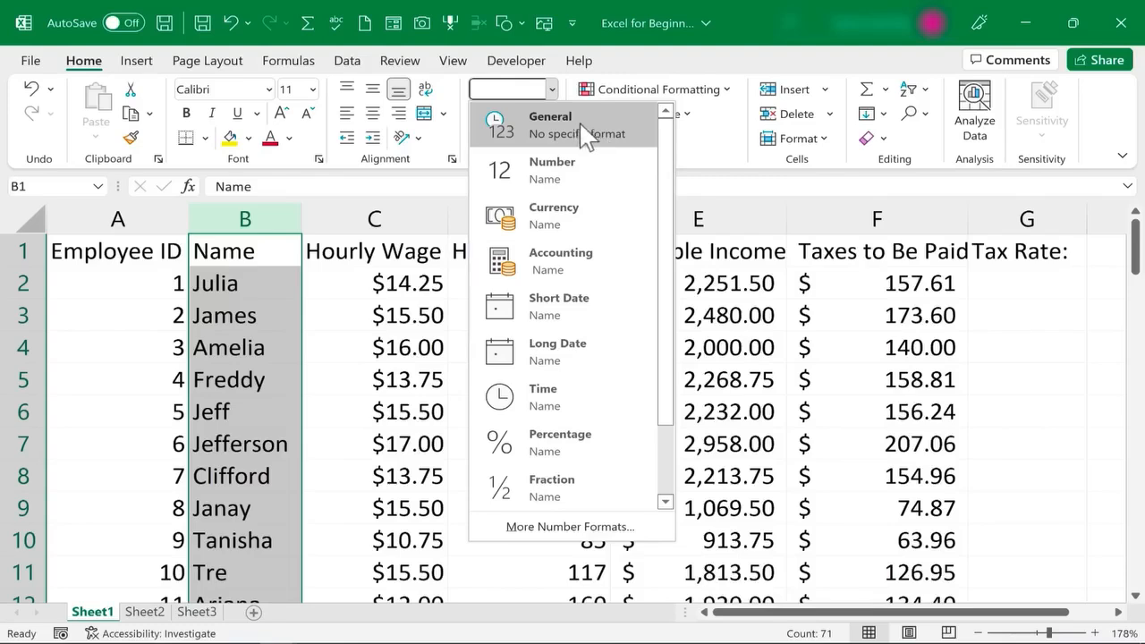
drag(667, 222, 682, 428)
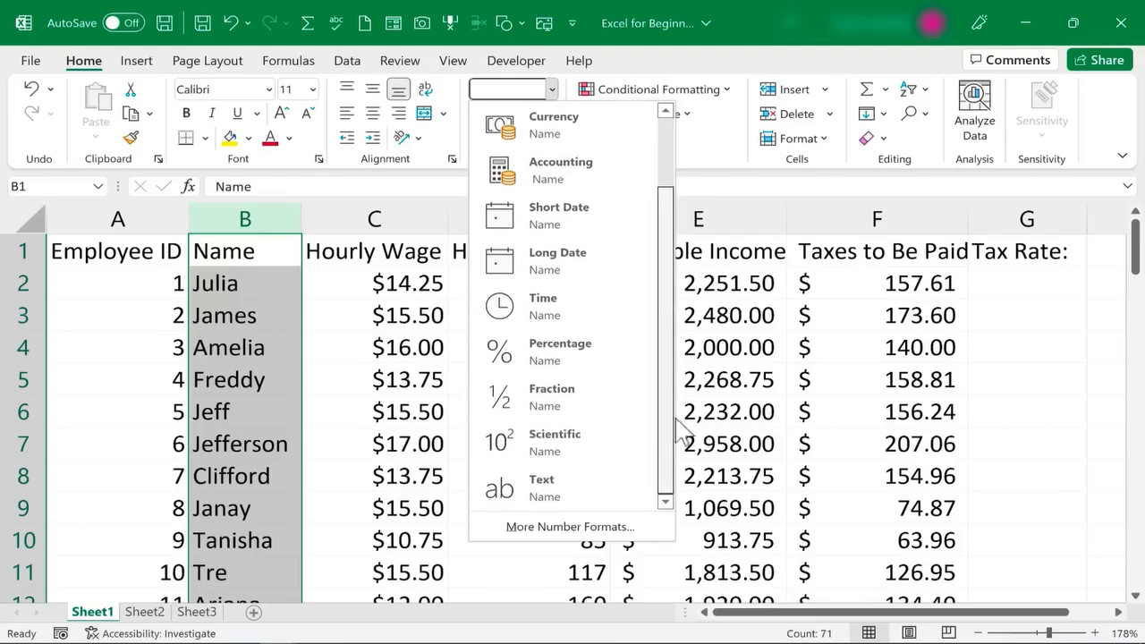
click(555, 494)
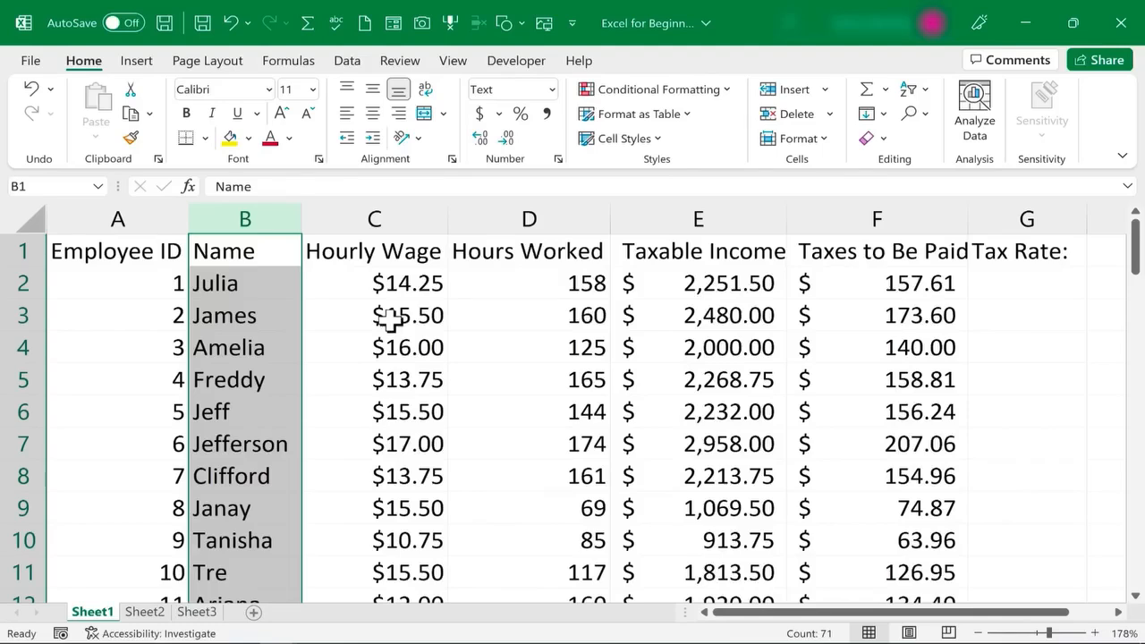
Look through the Custom, Time and Date number format categories for cell B3 without applying any of them
click(246, 315)
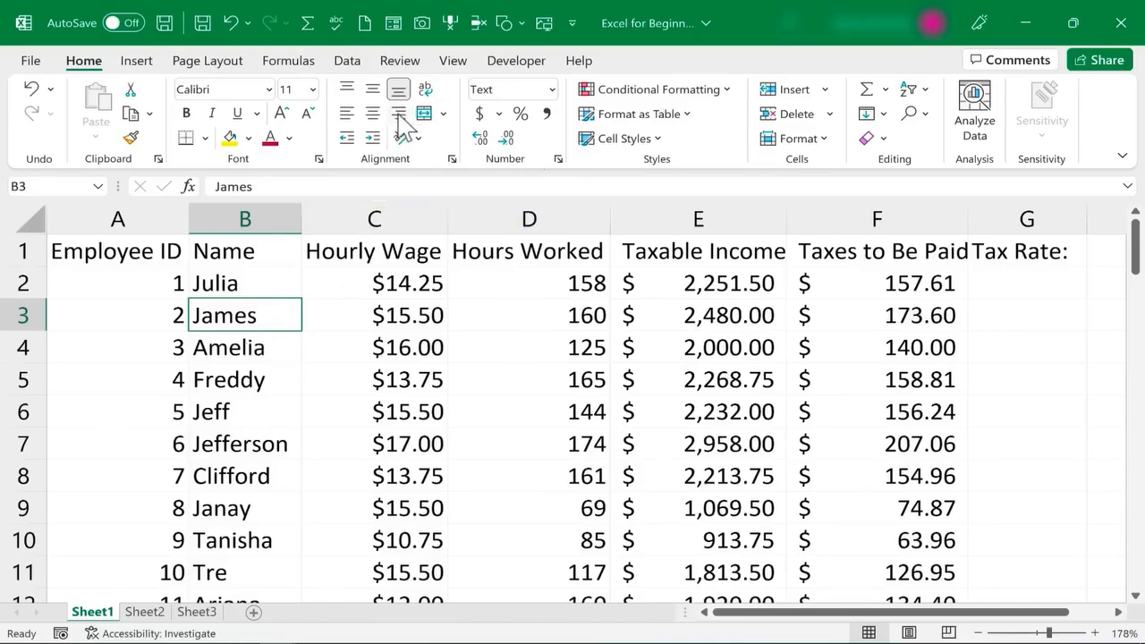
click(553, 90)
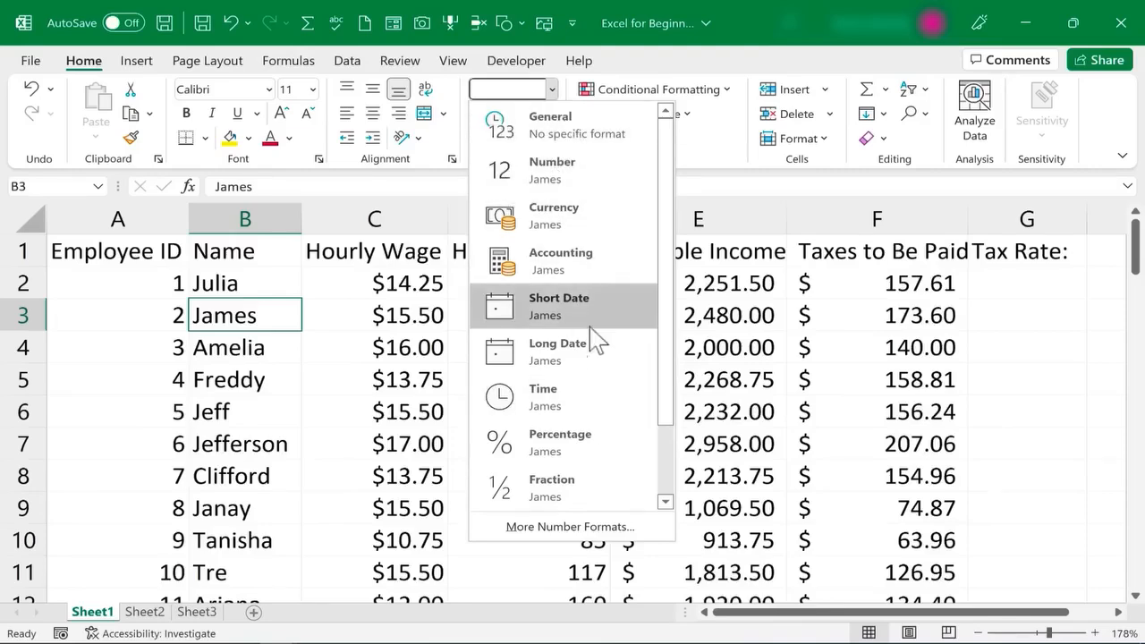
click(605, 526)
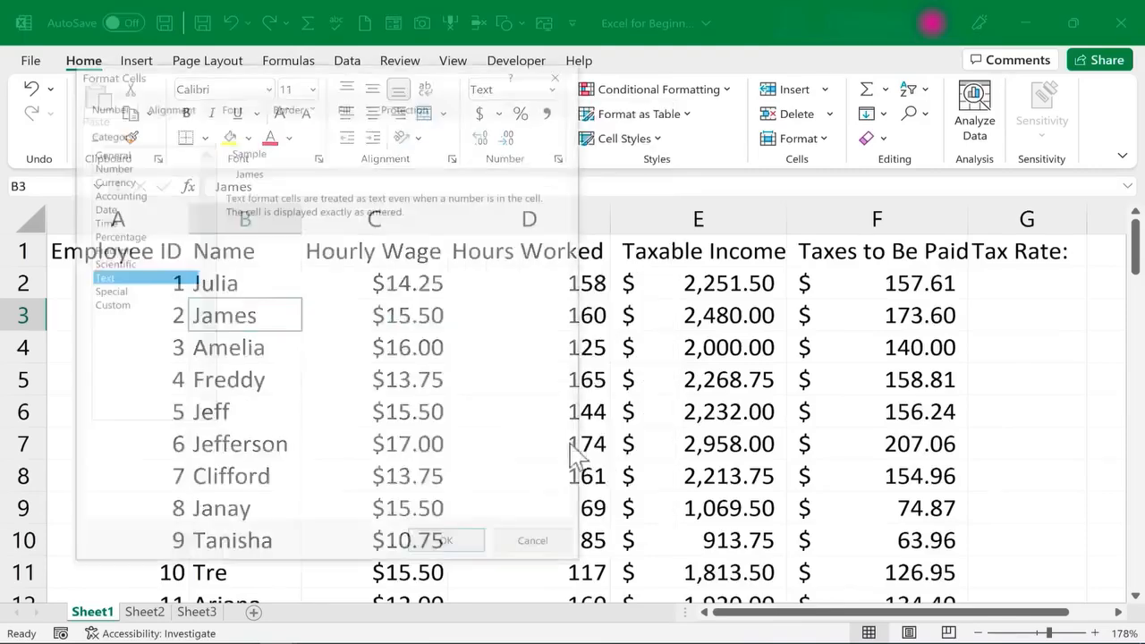
click(108, 305)
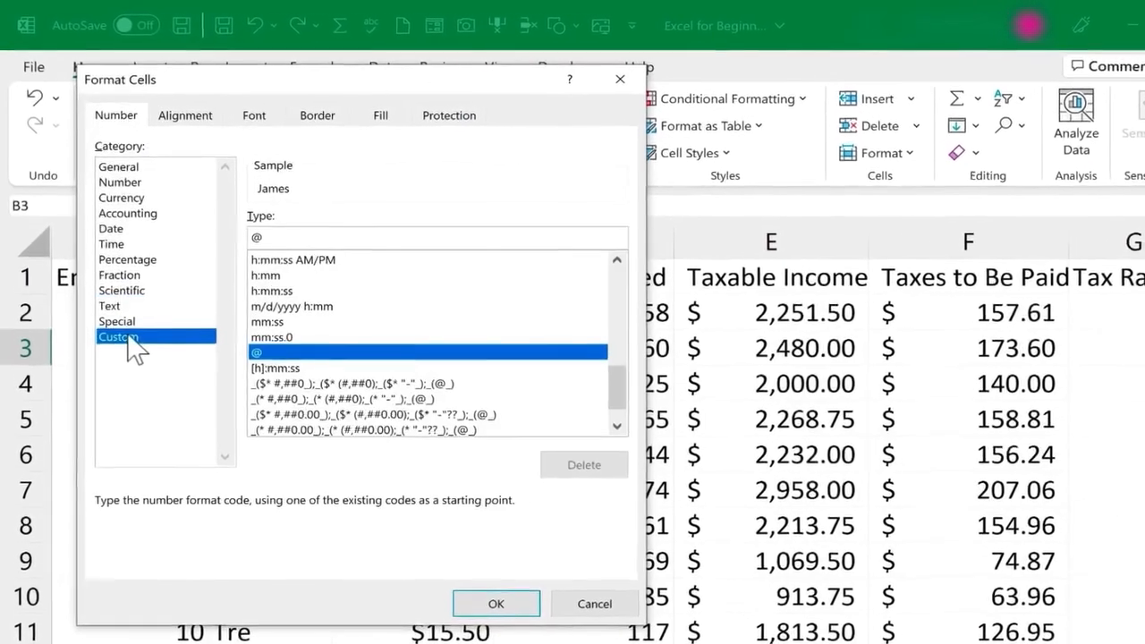
click(113, 246)
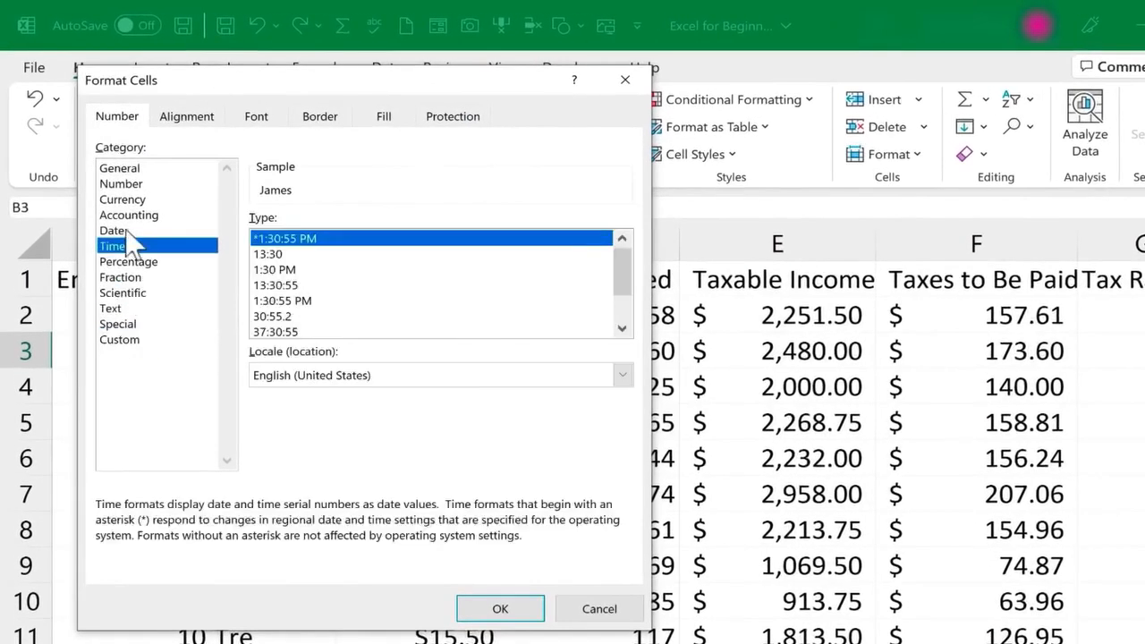
click(125, 230)
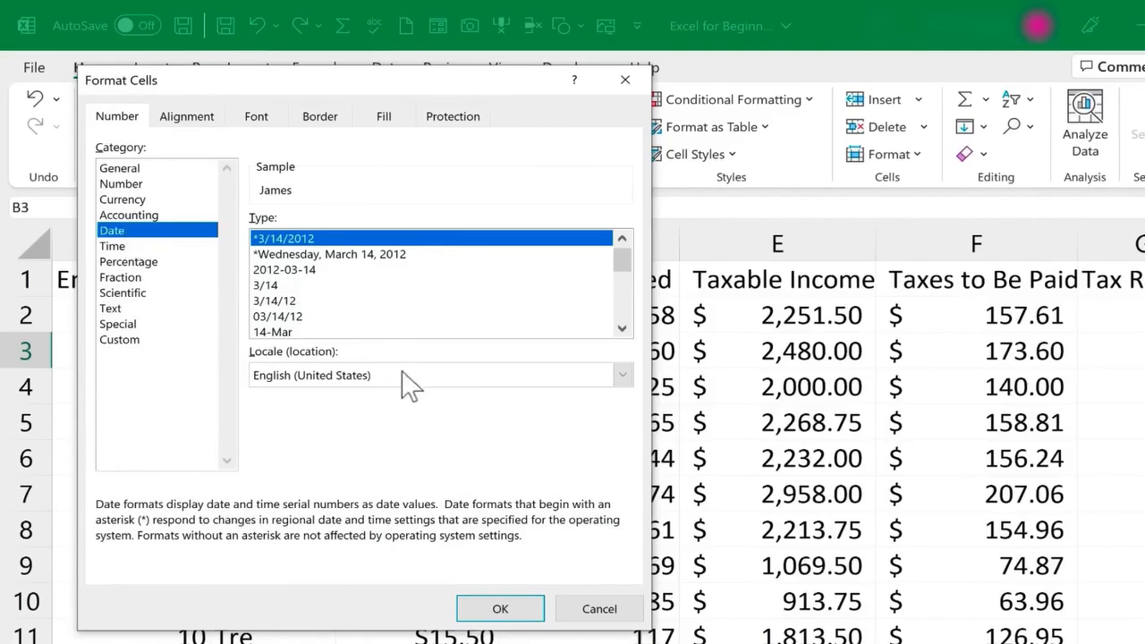
click(603, 608)
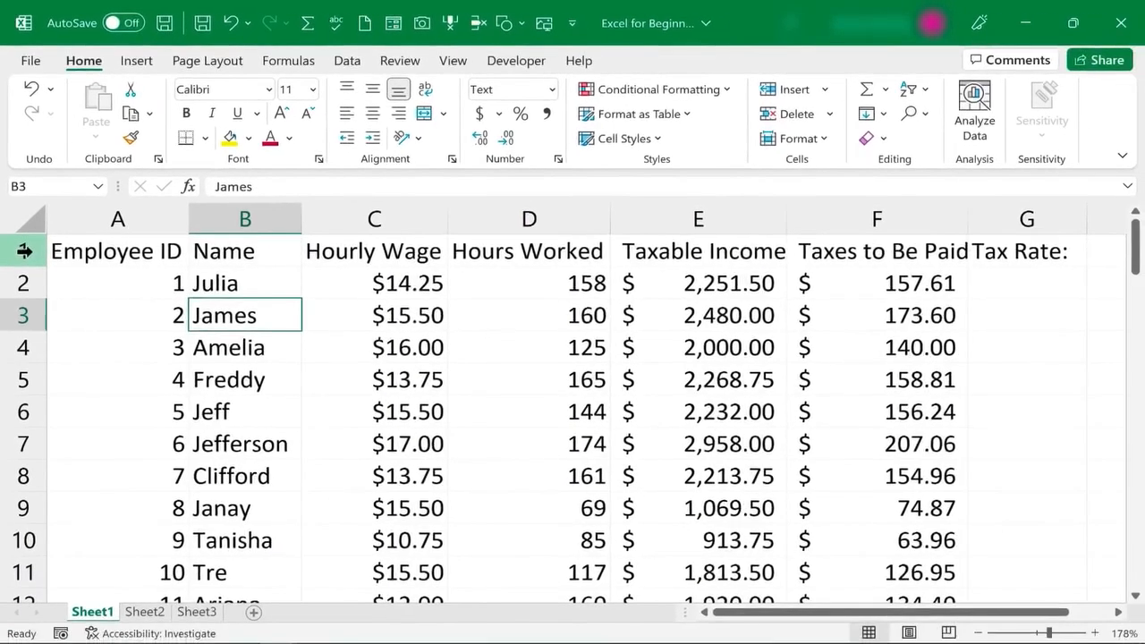
Make all of header row 1 bold
click(28, 280)
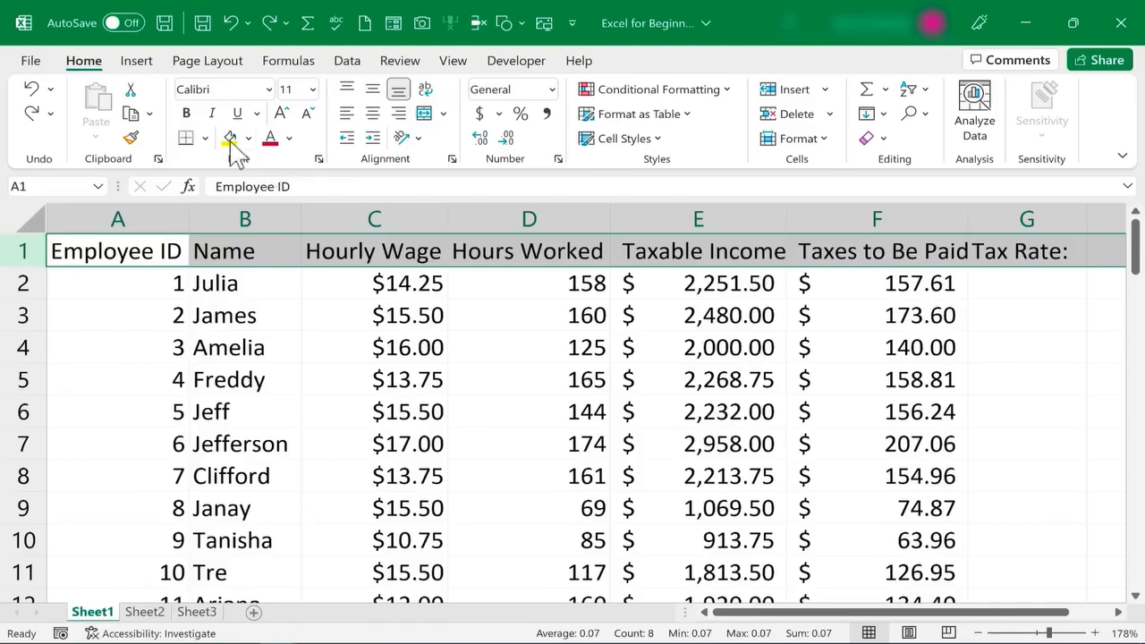
click(188, 115)
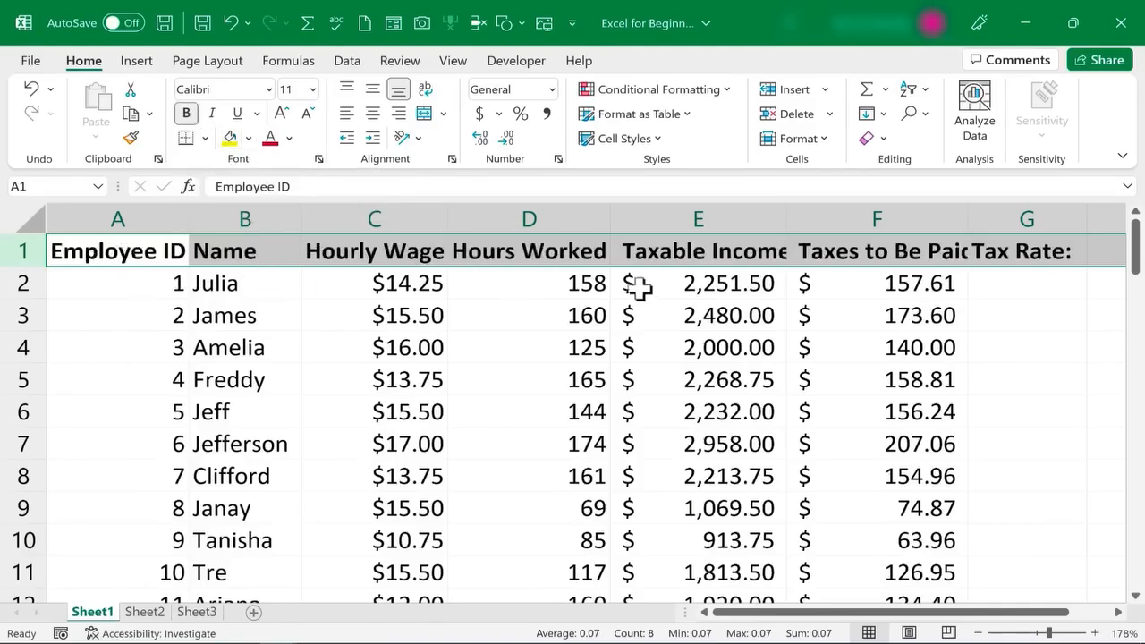
Try the test text "Hello" in cell I1 to check that the row's bold formatting also covers empty cells
scroll(957, 281, right, 1)
click(1108, 256)
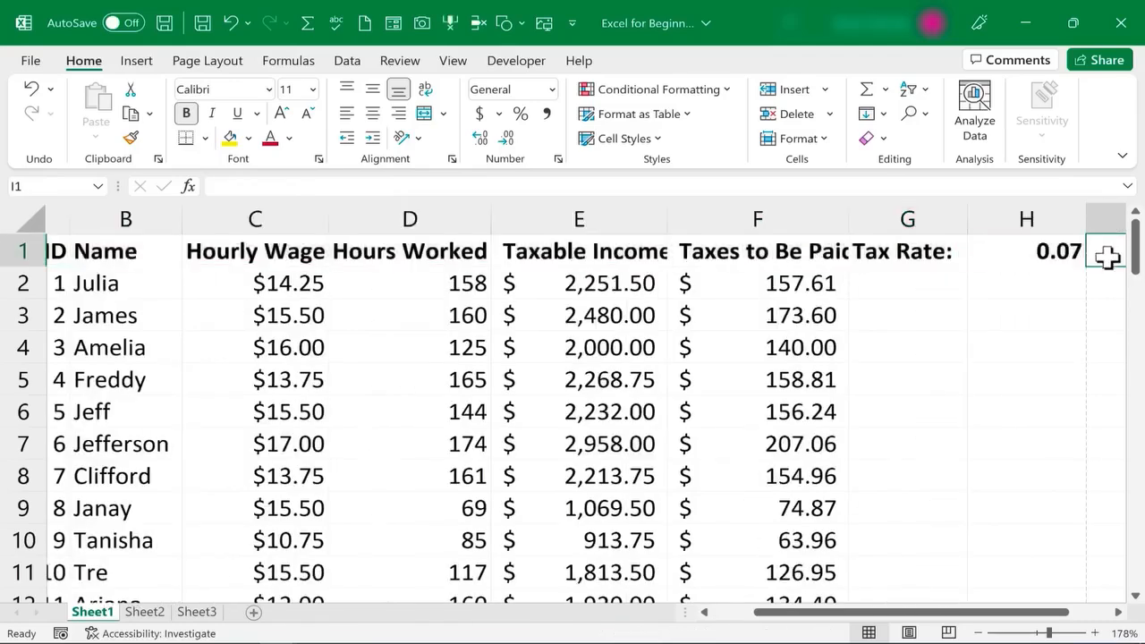
drag(957, 618, 1068, 597)
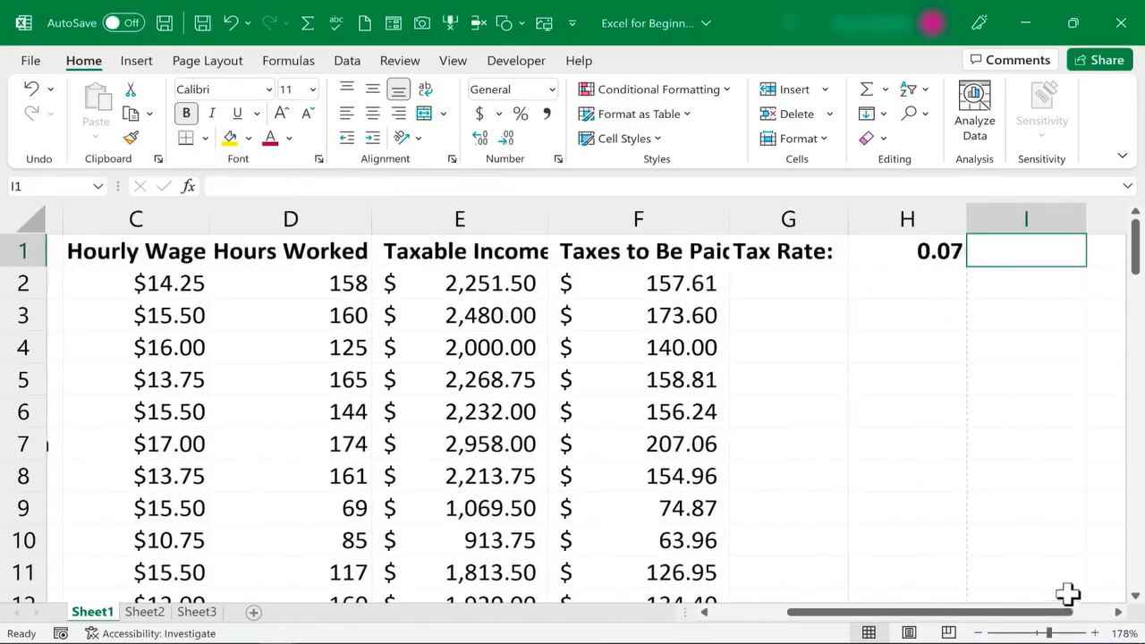
text(He)
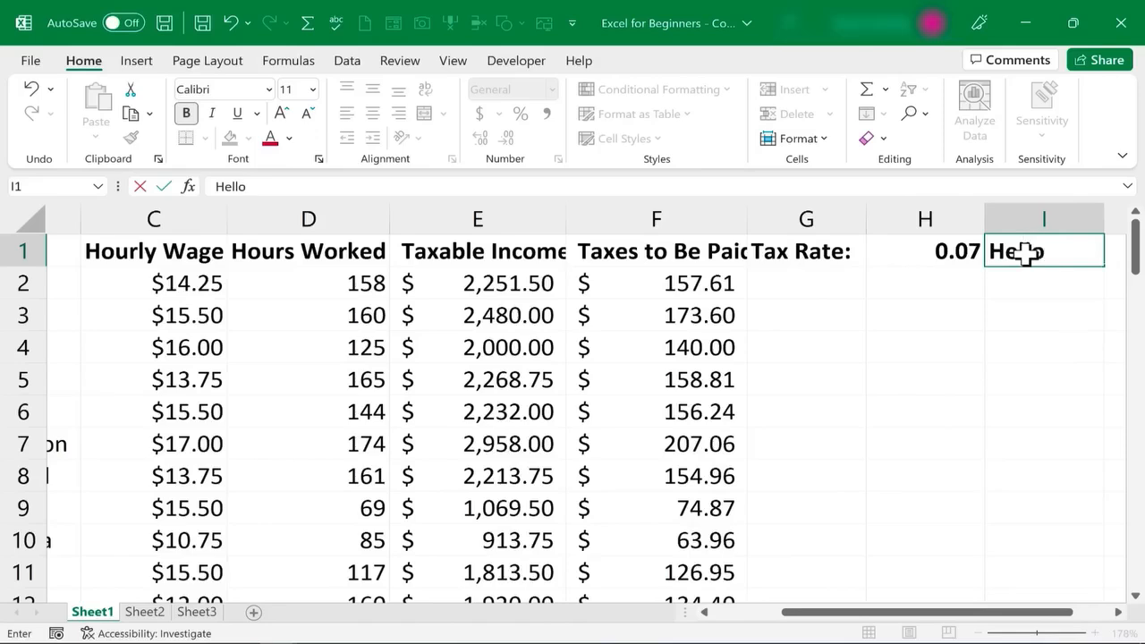
text(llo)
click(1038, 254)
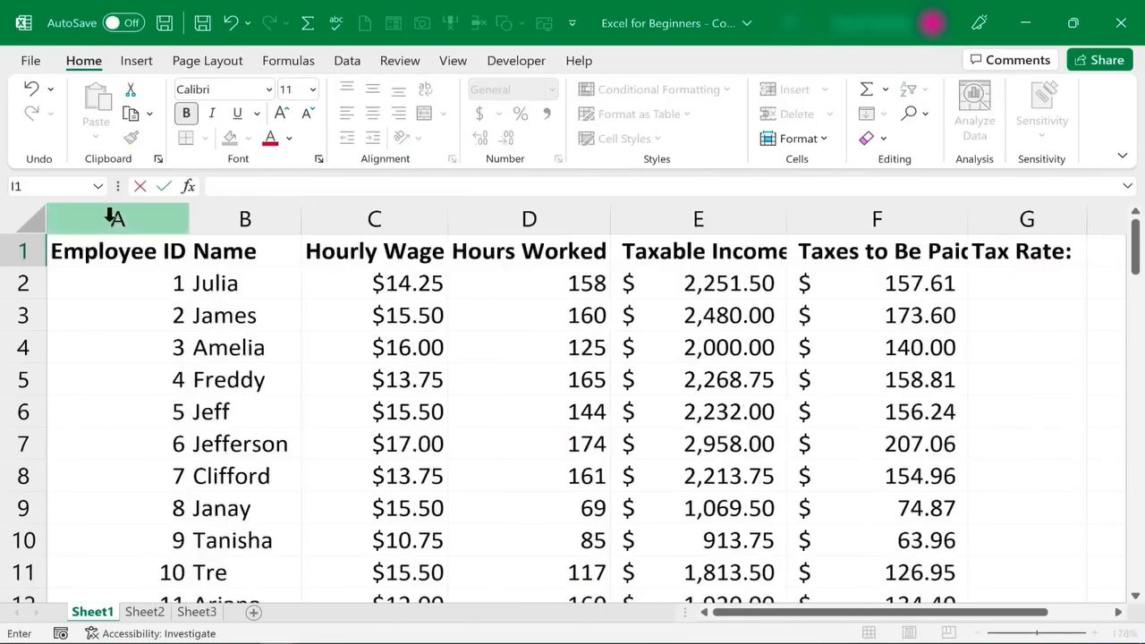
Center the text of header row 1 horizontally and view the available fill colors without choosing one
click(24, 250)
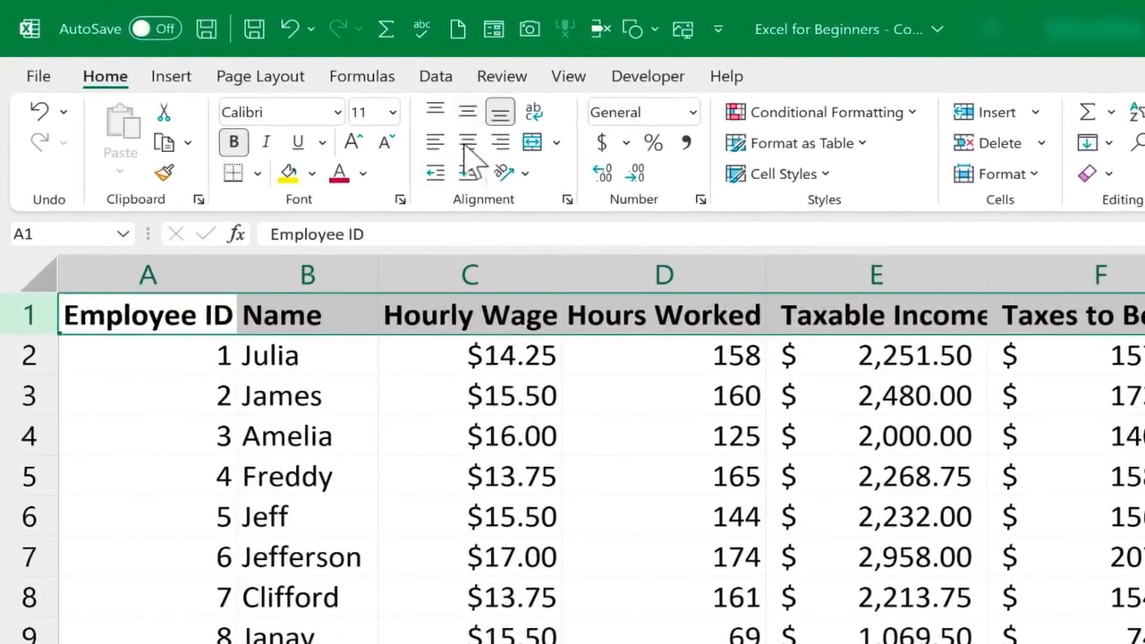
click(468, 143)
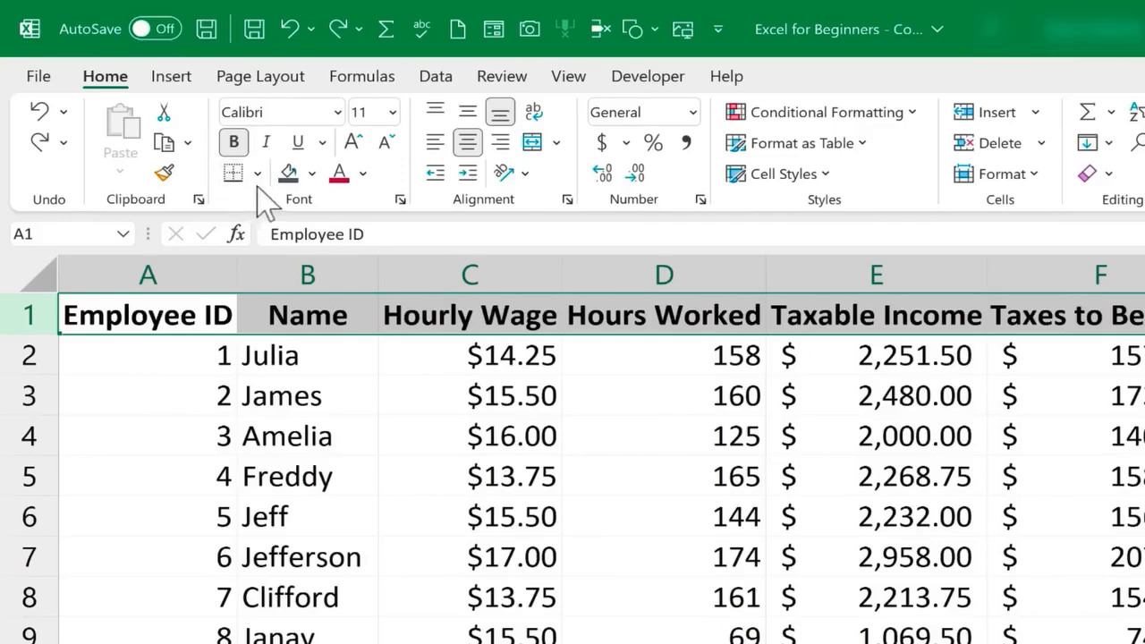
click(312, 174)
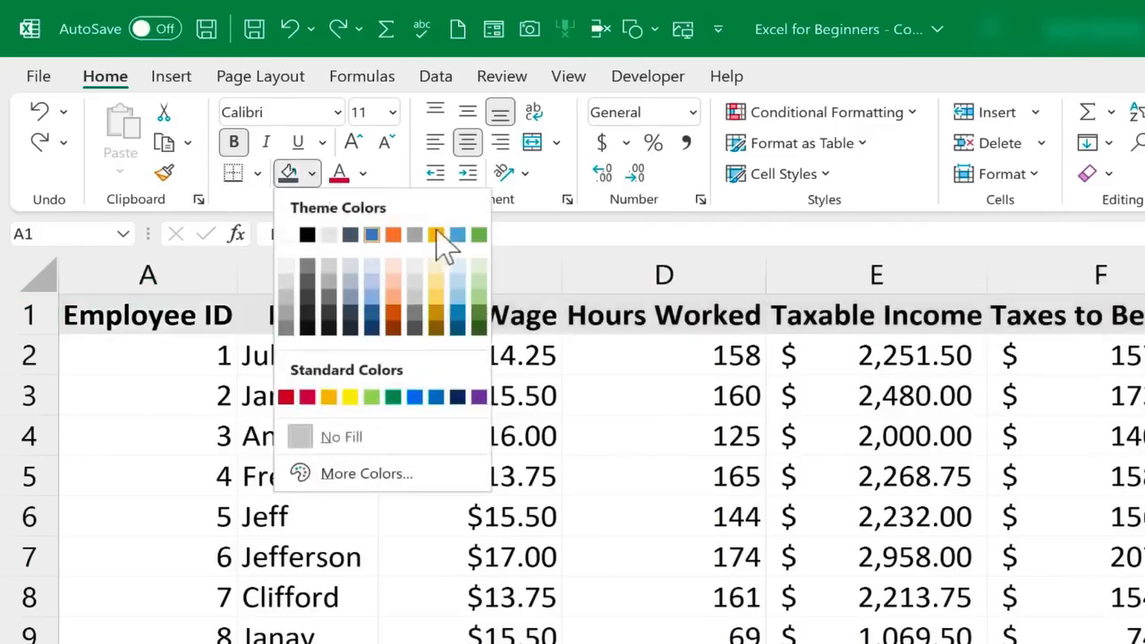
click(613, 240)
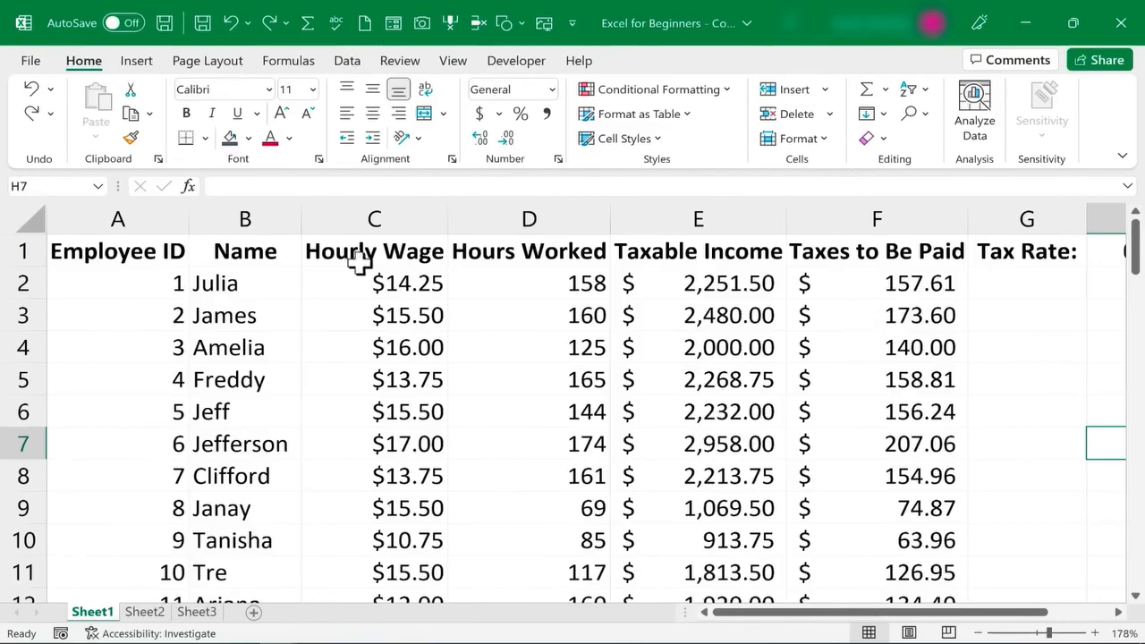
Copy the formatting of the Hourly Wage header in C1 to cell B3 with a single use of Format Painter
click(391, 243)
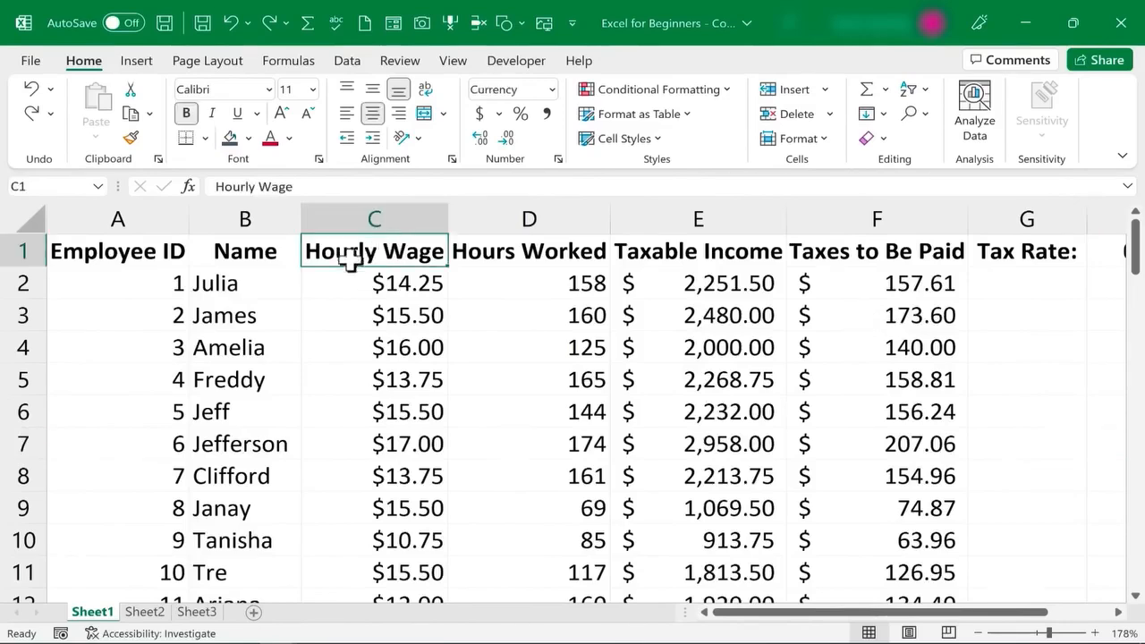
click(232, 380)
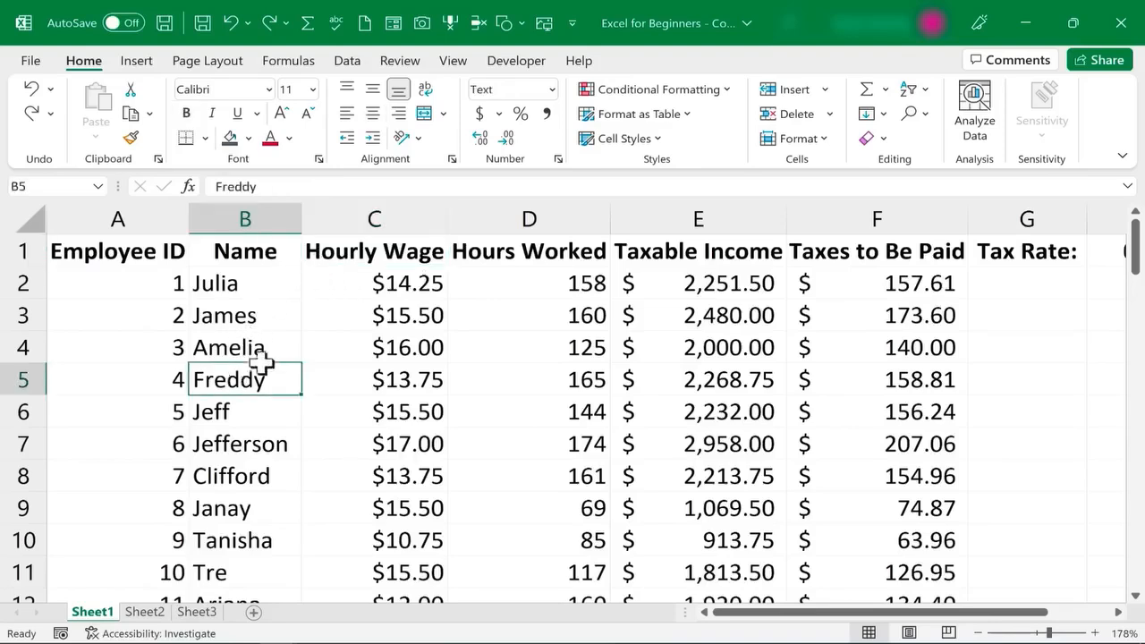
click(394, 253)
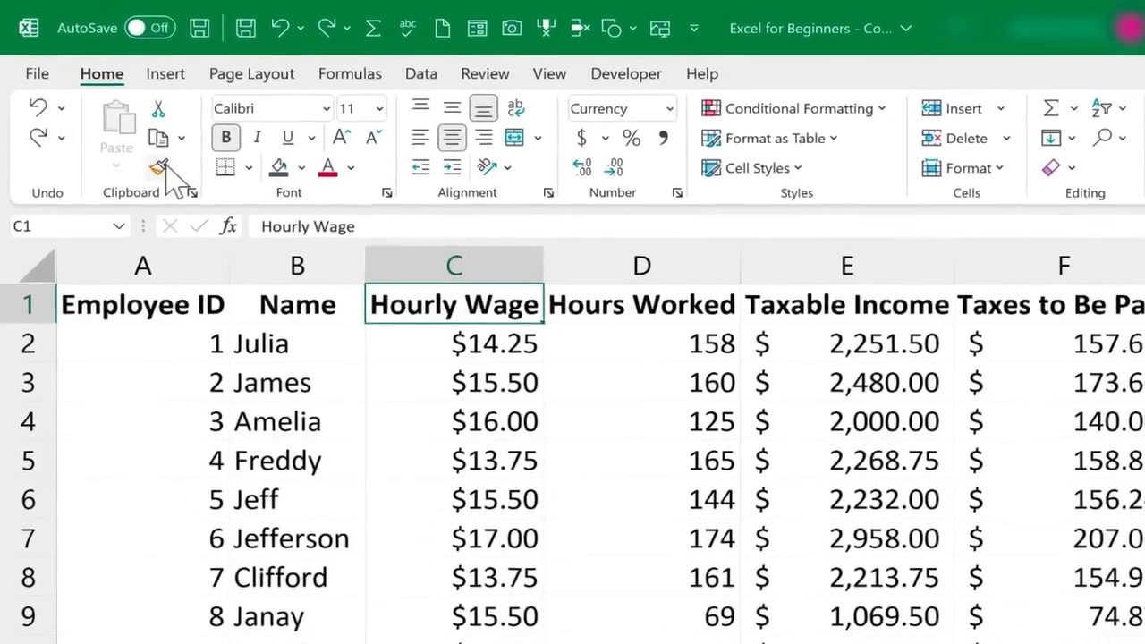
click(162, 170)
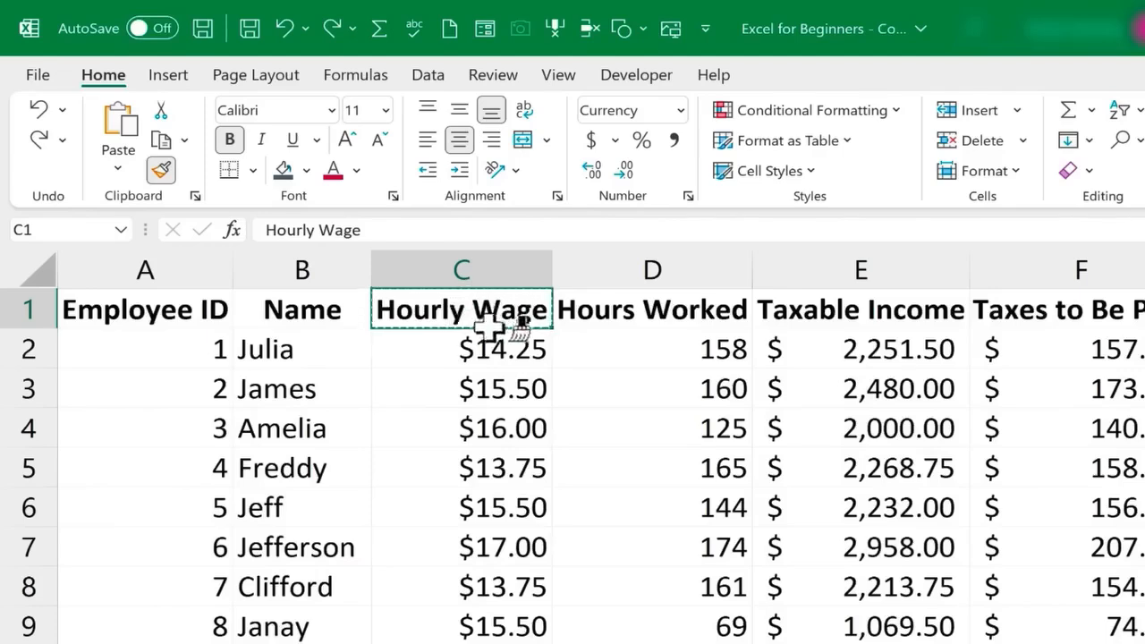
click(277, 388)
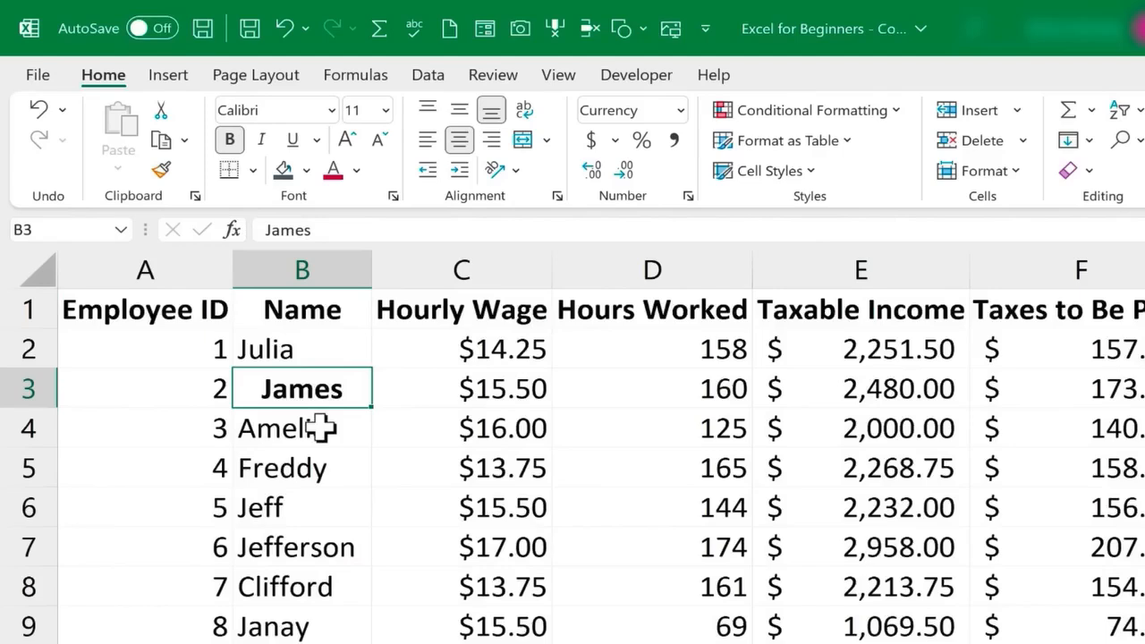
click(320, 472)
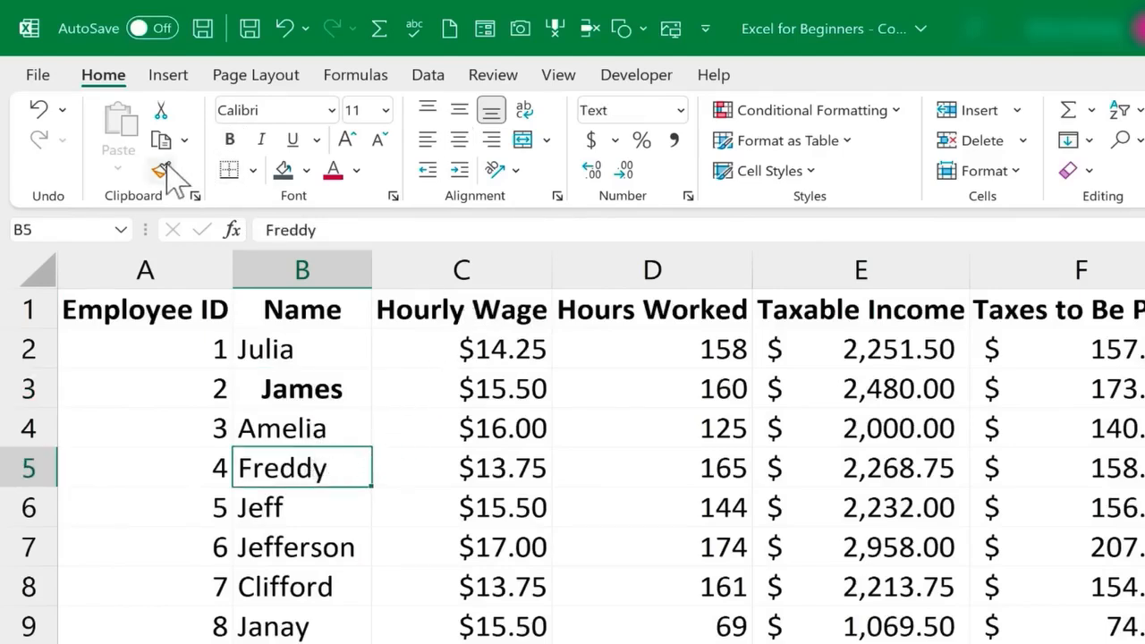
Keep Format Painter active with the Hourly Wage header's formatting and apply it to cells B5, B8, B7, B4 and the range B11:B17
click(528, 311)
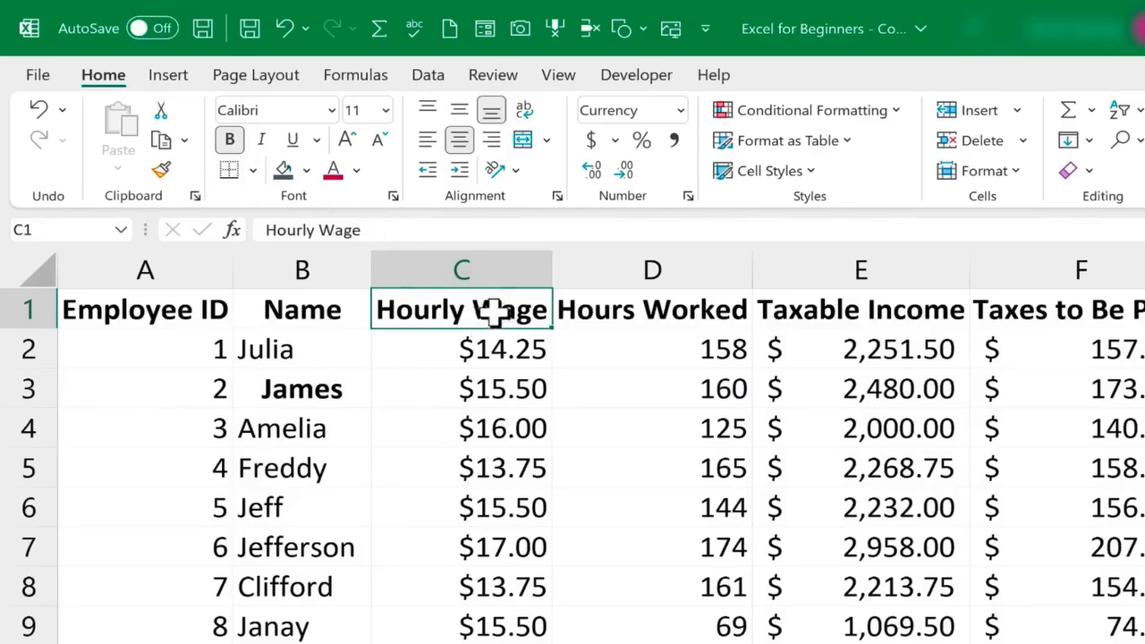
double_click(164, 172)
click(296, 465)
click(326, 574)
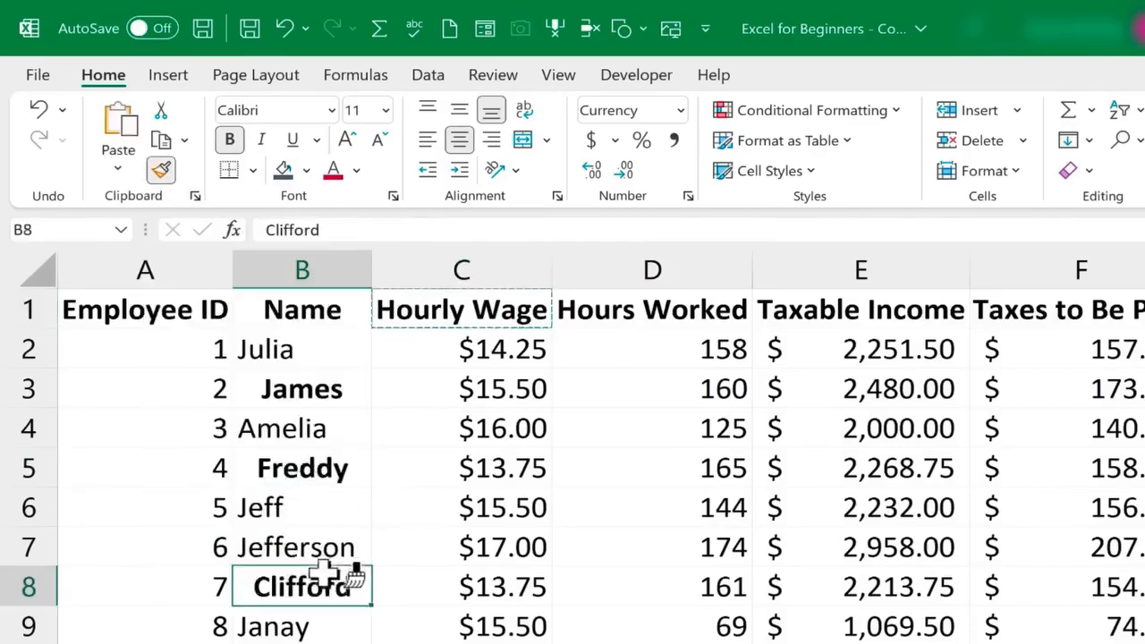
click(306, 548)
click(300, 427)
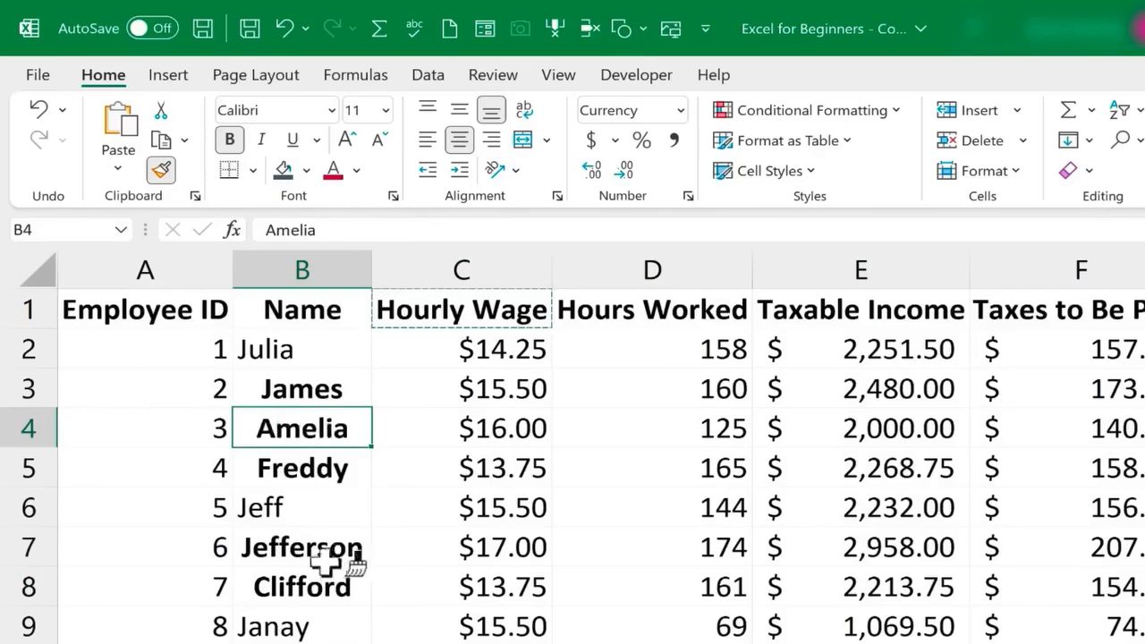
scroll(324, 562, down, 3)
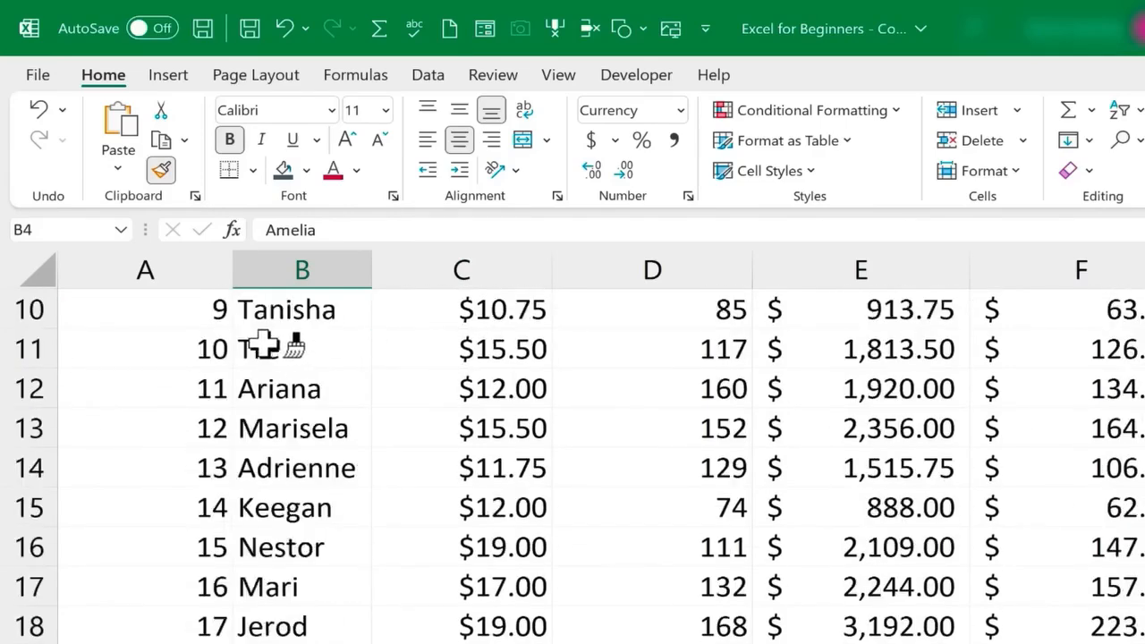
mouse_move(267, 347)
mouse_down()
mouse_move(311, 378)
mouse_move(302, 598)
mouse_up()
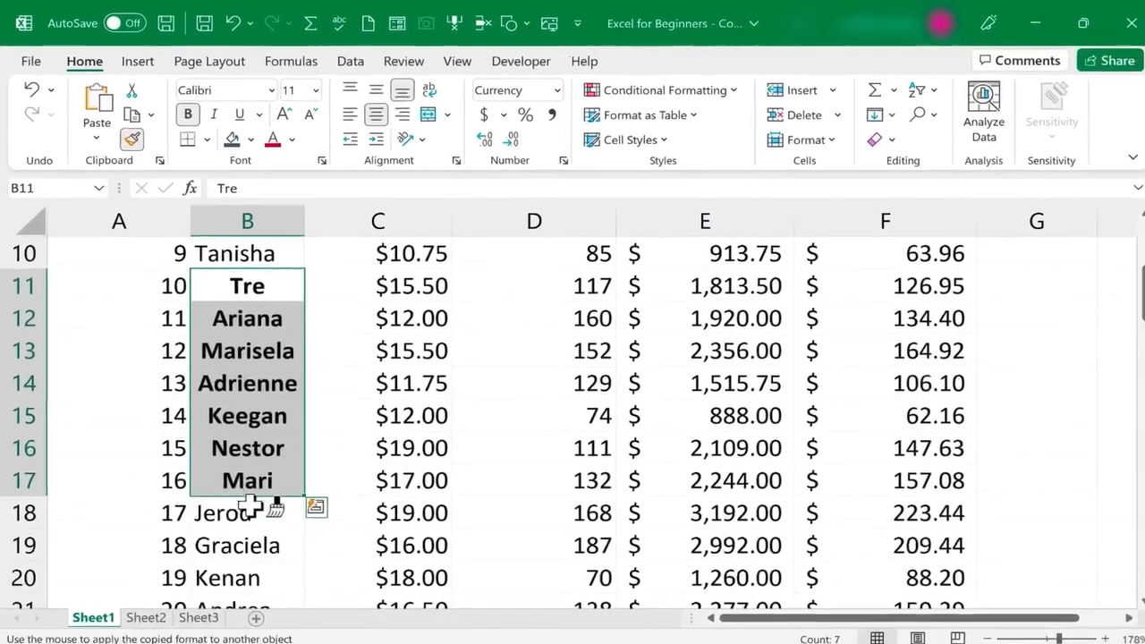
scroll(127, 517, up, 3)
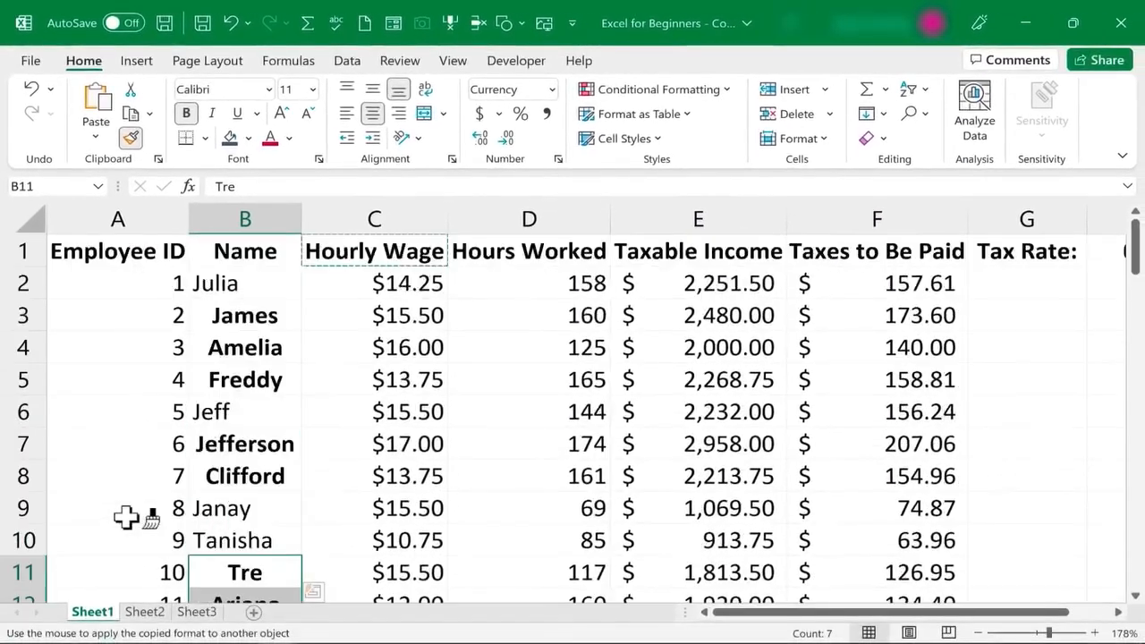
Undo all the Format Painter changes made to the Name column
key(ctrl+z)
key(ctrl+z)
key(ctrl+z)
key(ctrl+z)
key(ctrl+z)
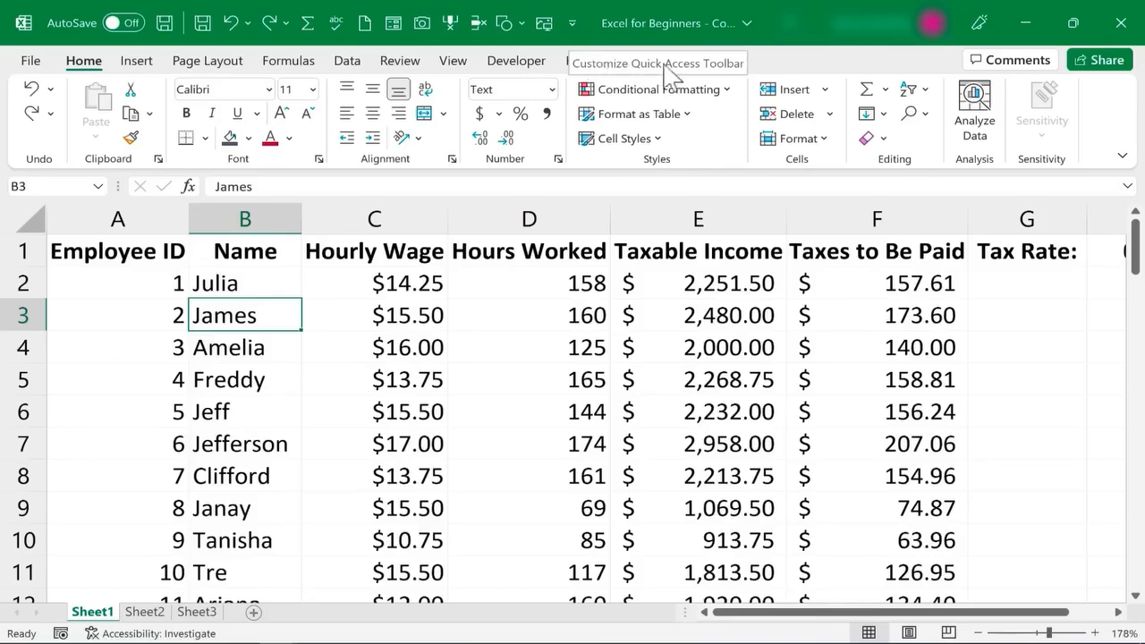
Add the AutoFormat command from the list of all commands to the Quick Access Toolbar
click(572, 22)
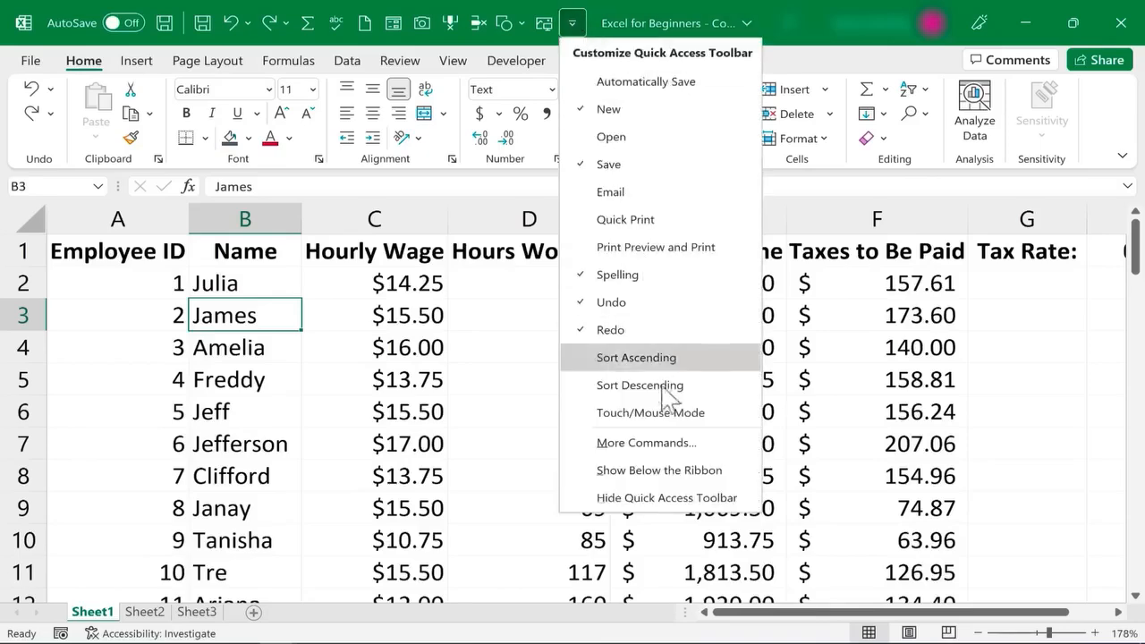
click(646, 443)
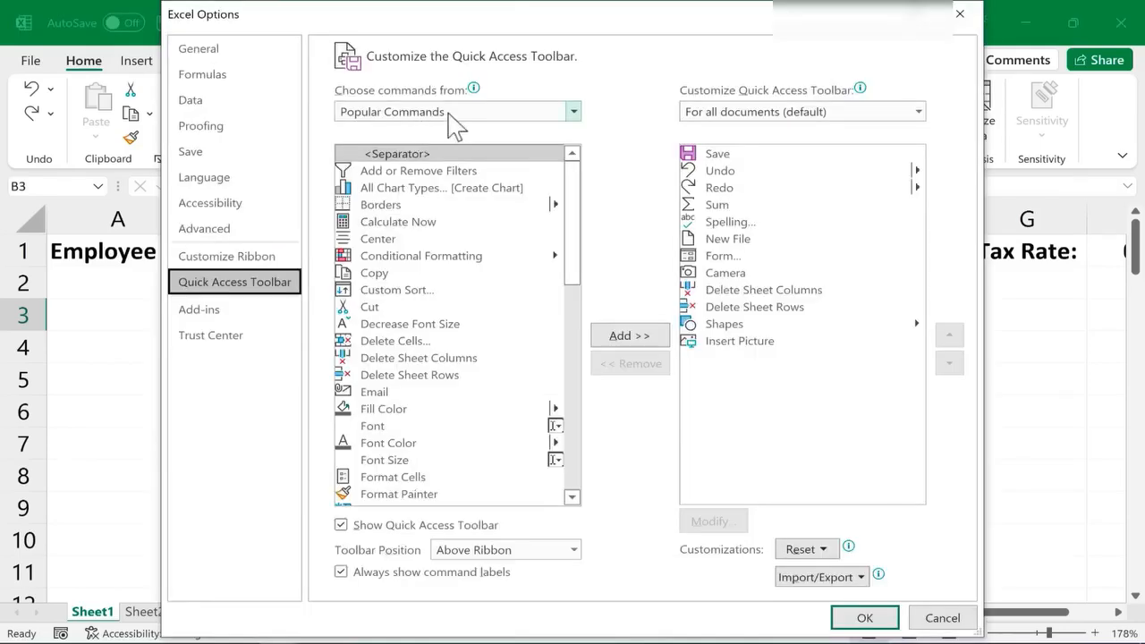
click(556, 116)
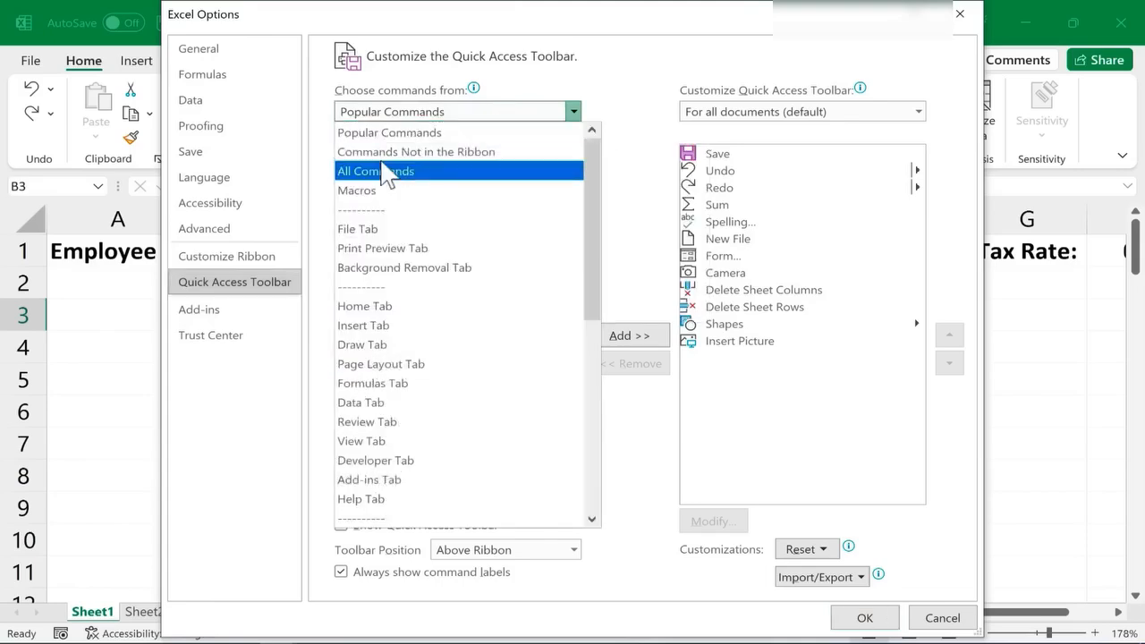
click(394, 179)
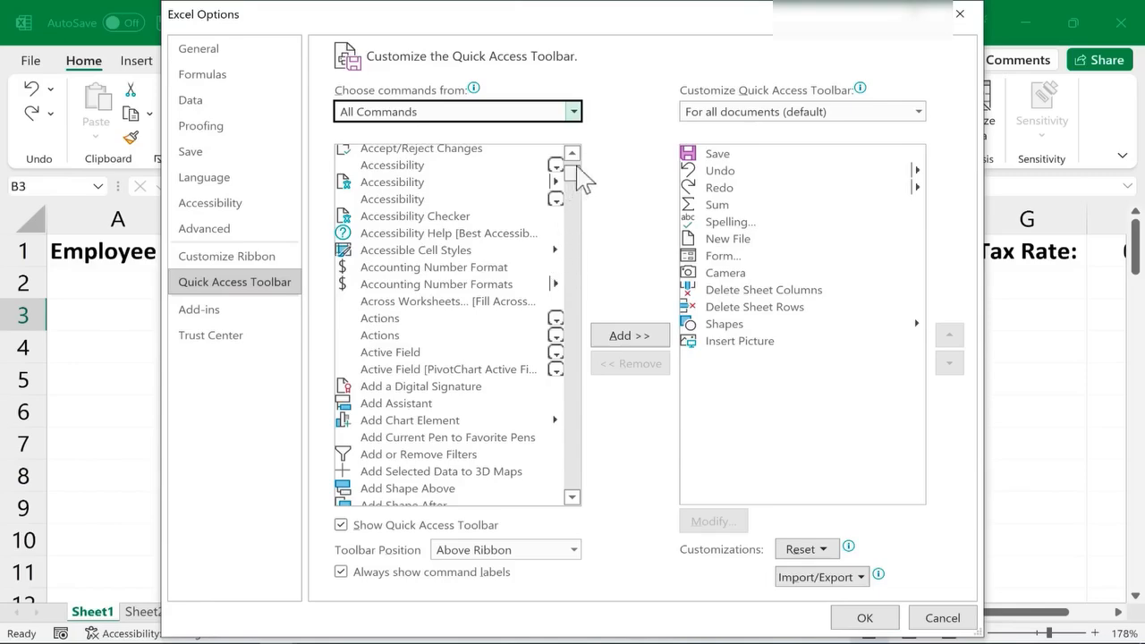
drag(573, 185, 573, 207)
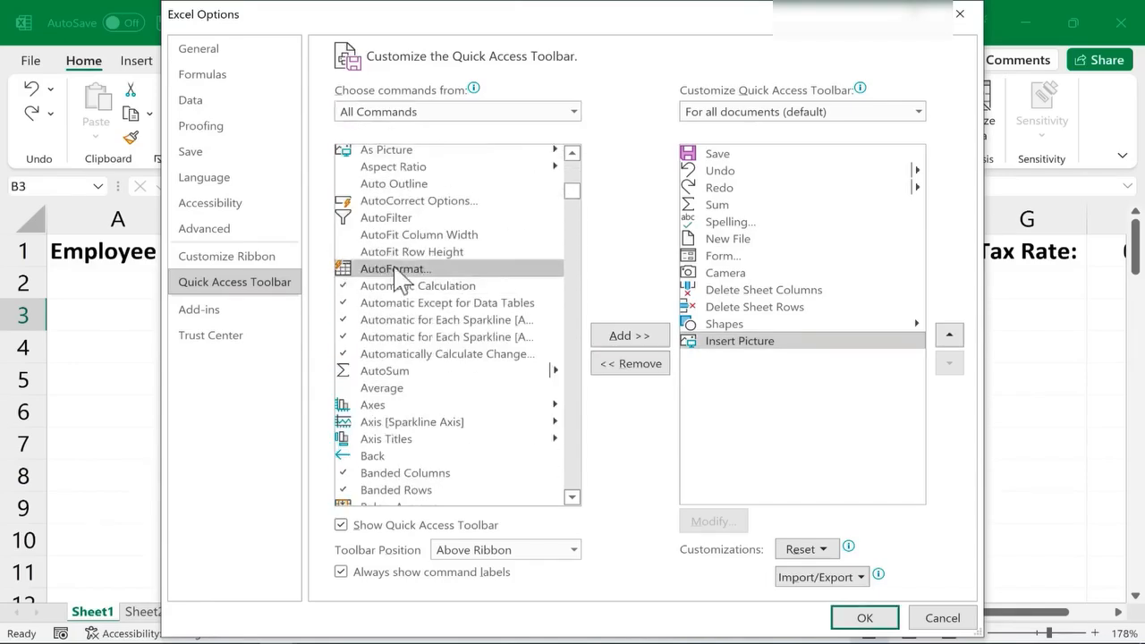
click(650, 342)
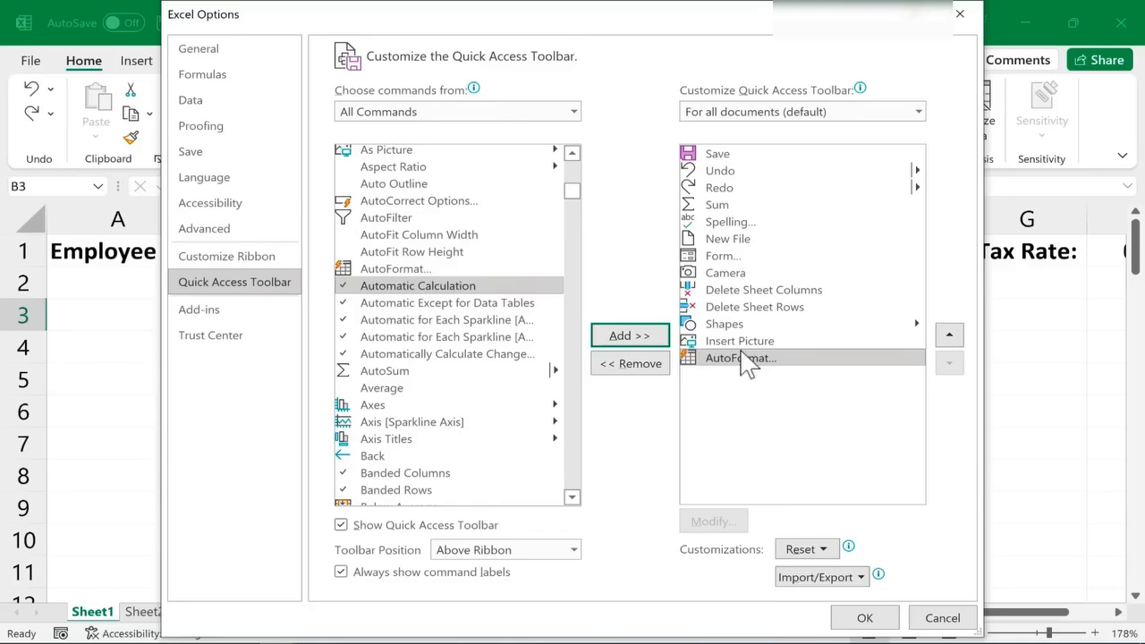
click(879, 619)
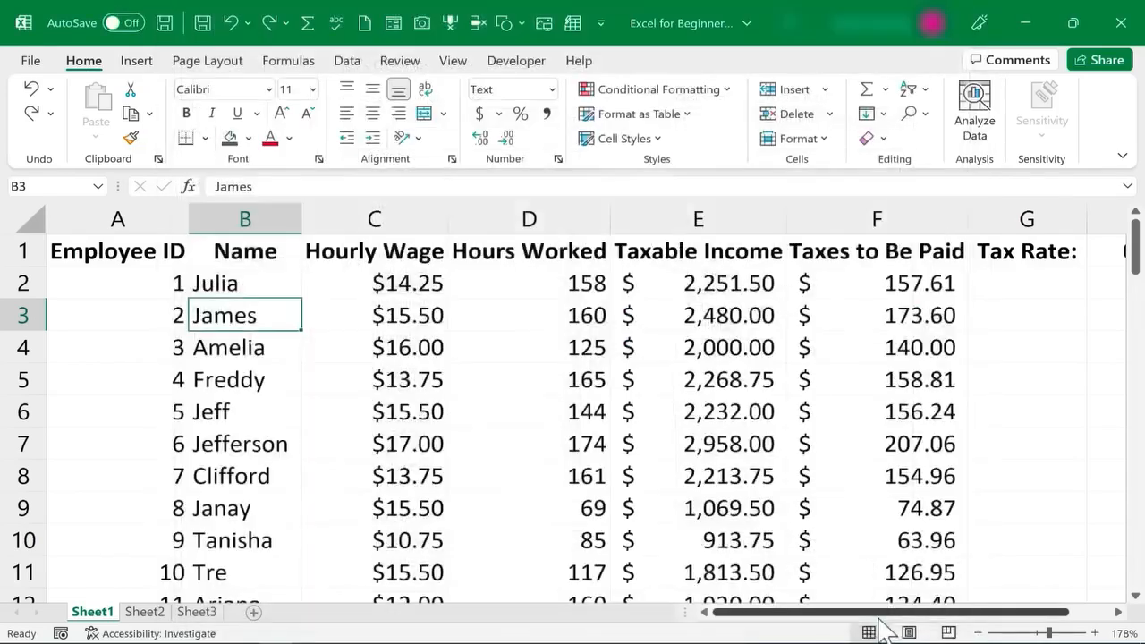
Apply the List 2 AutoFormat design to the payroll table, starting from cell C5
key(Down)
key(Down)
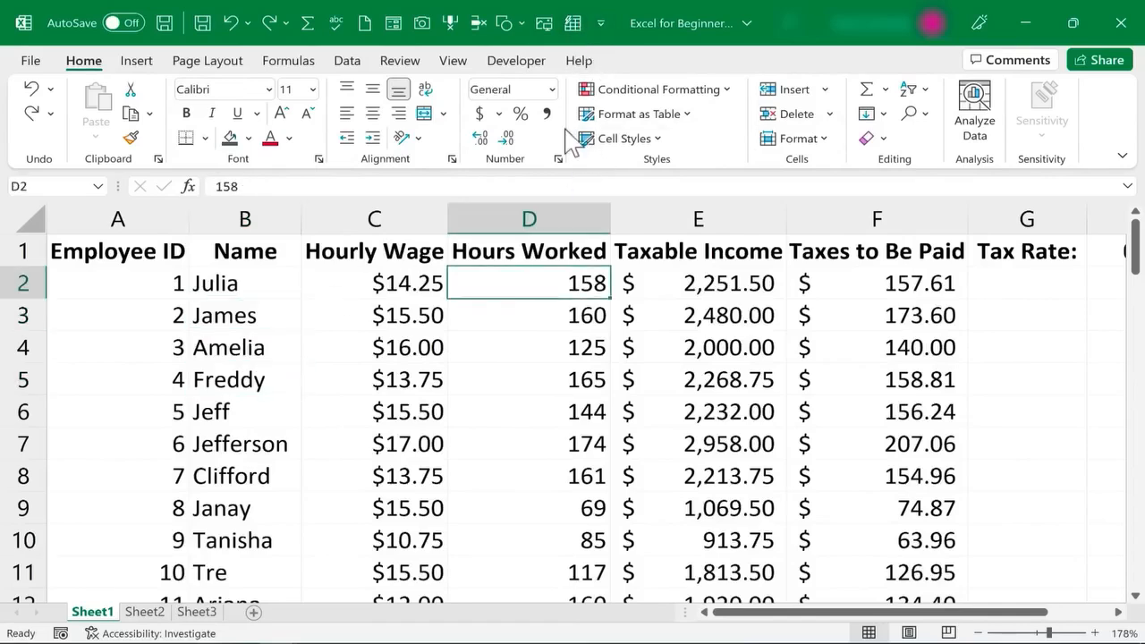
click(351, 368)
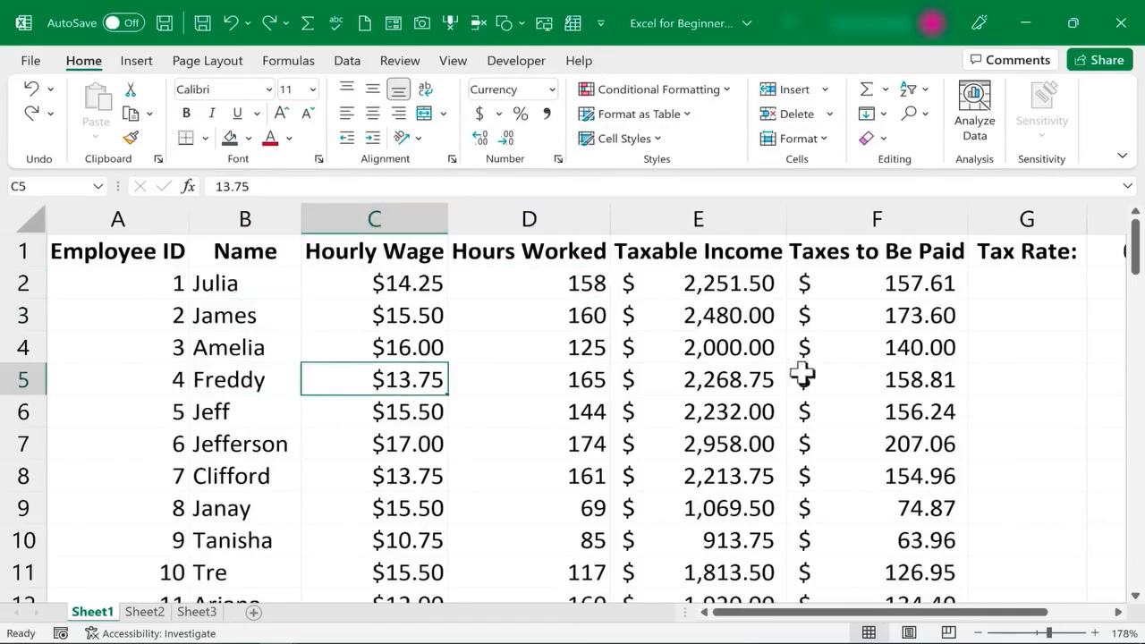
click(578, 29)
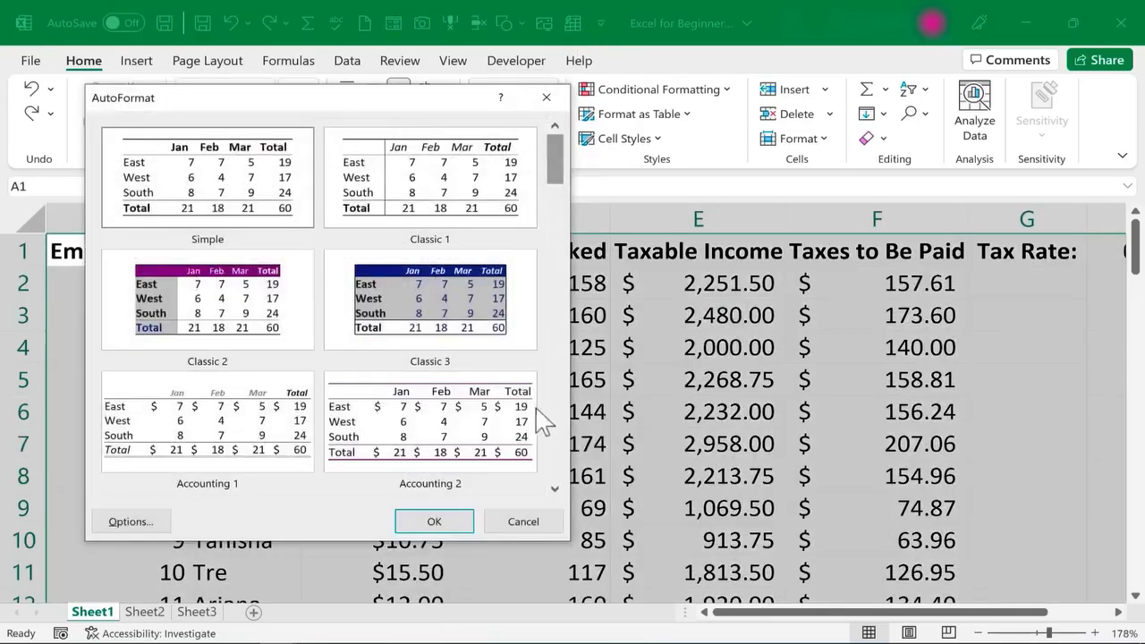
click(555, 490)
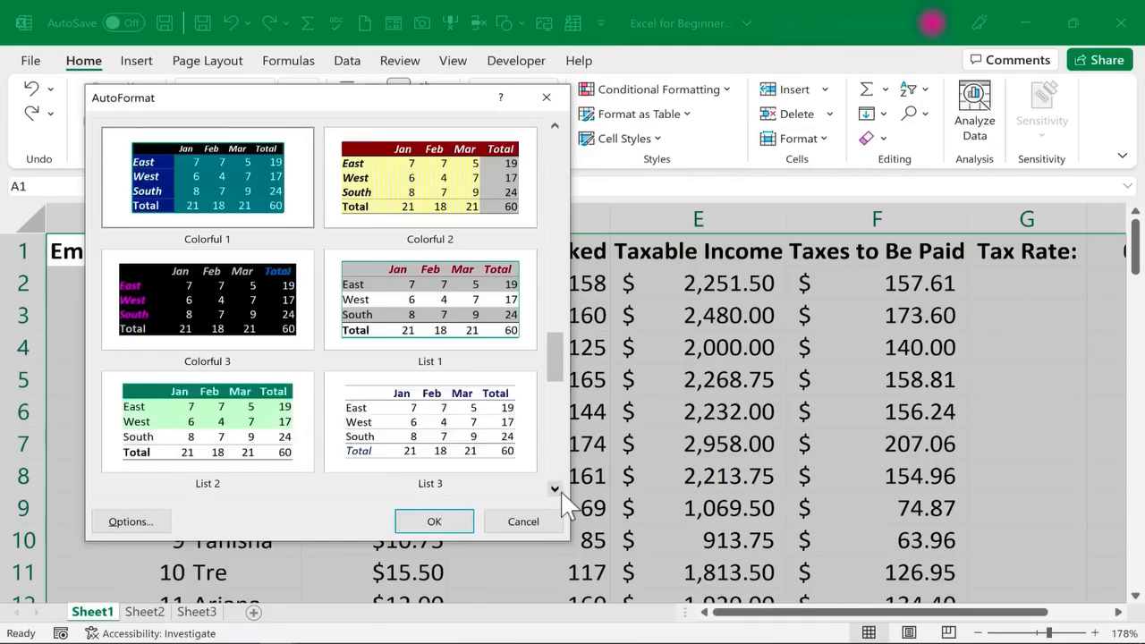
click(557, 490)
key(Right)
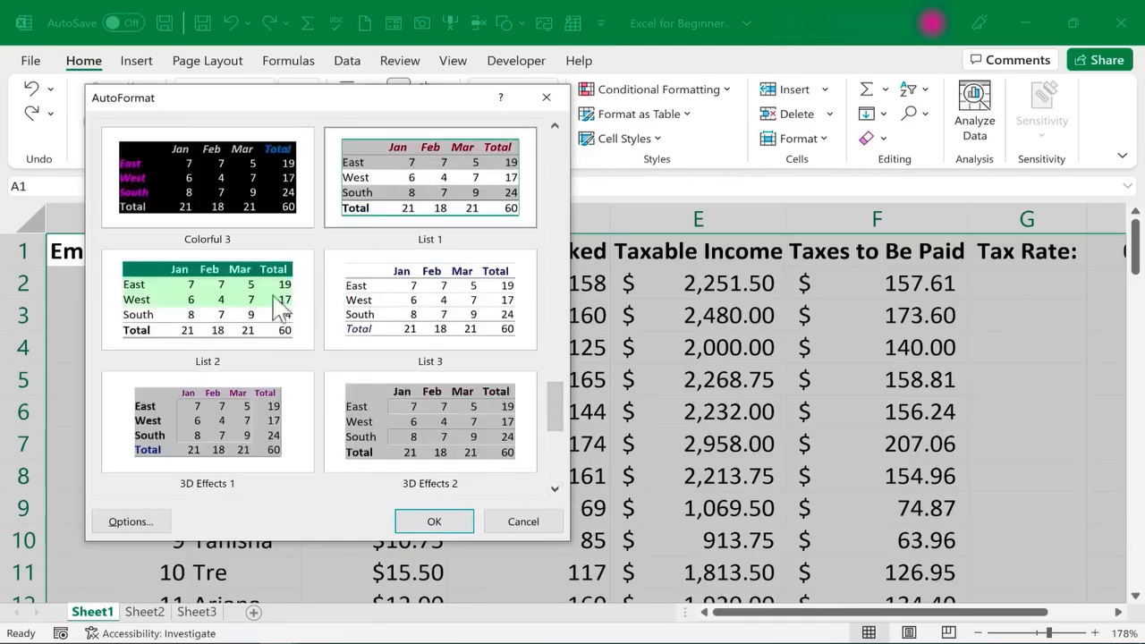
click(197, 338)
click(435, 521)
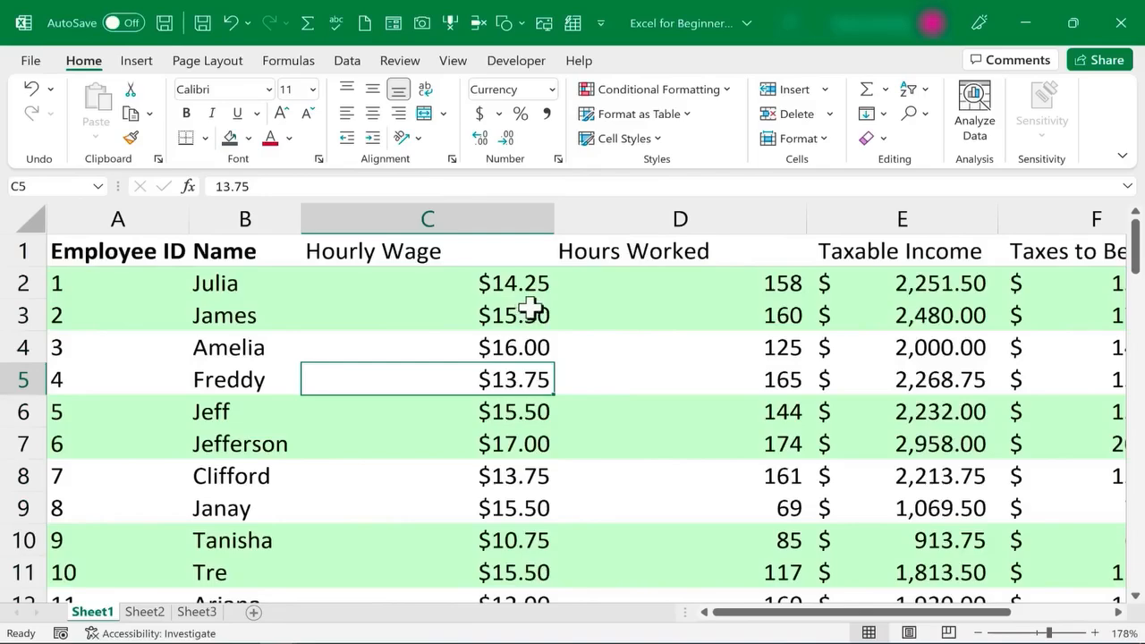
Look over the banded table and undo the AutoFormat design
scroll(531, 307, down, 2)
scroll(330, 345, up, 2)
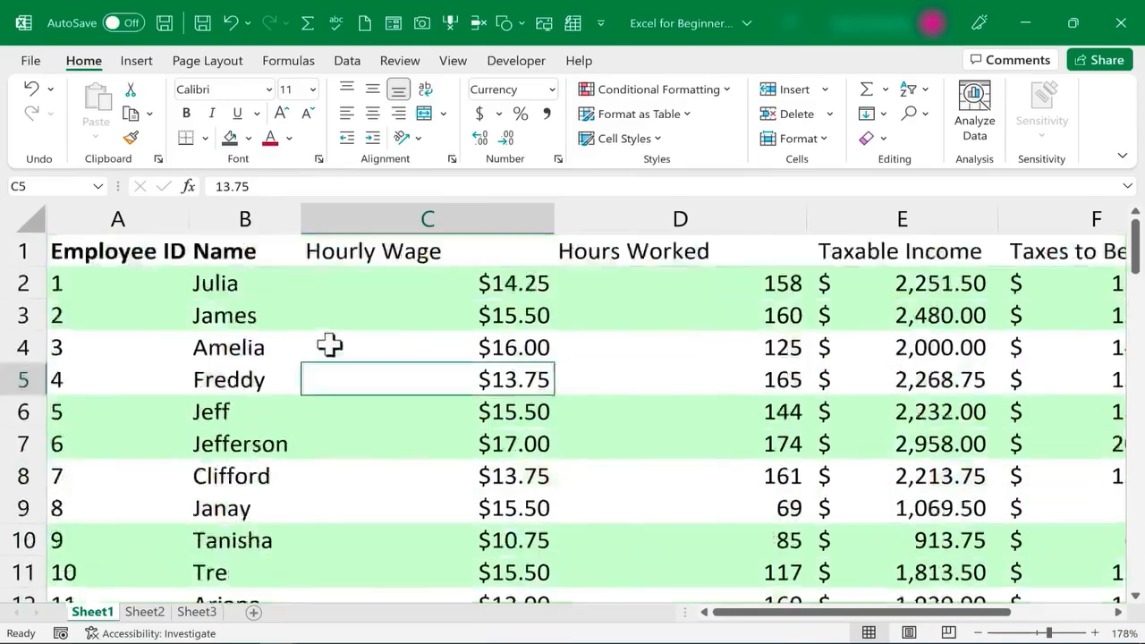
click(231, 19)
click(230, 17)
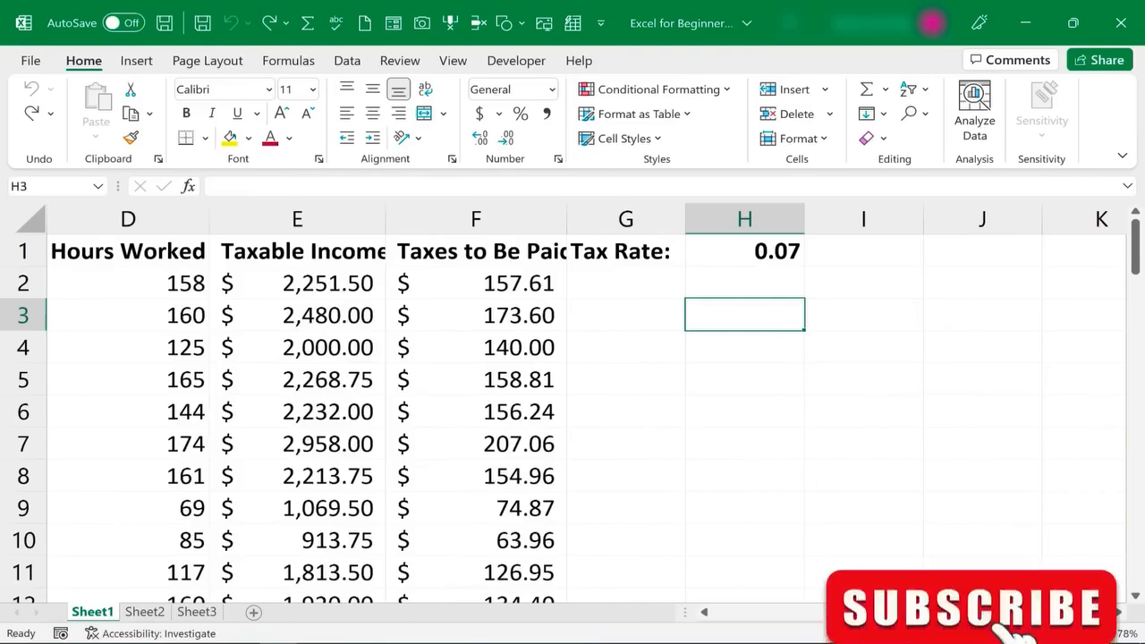
Insert a default chart from the payroll data in A1:F71 and enlarge it to span about columns C to O and rows 2 to 24
click(777, 615)
click(711, 615)
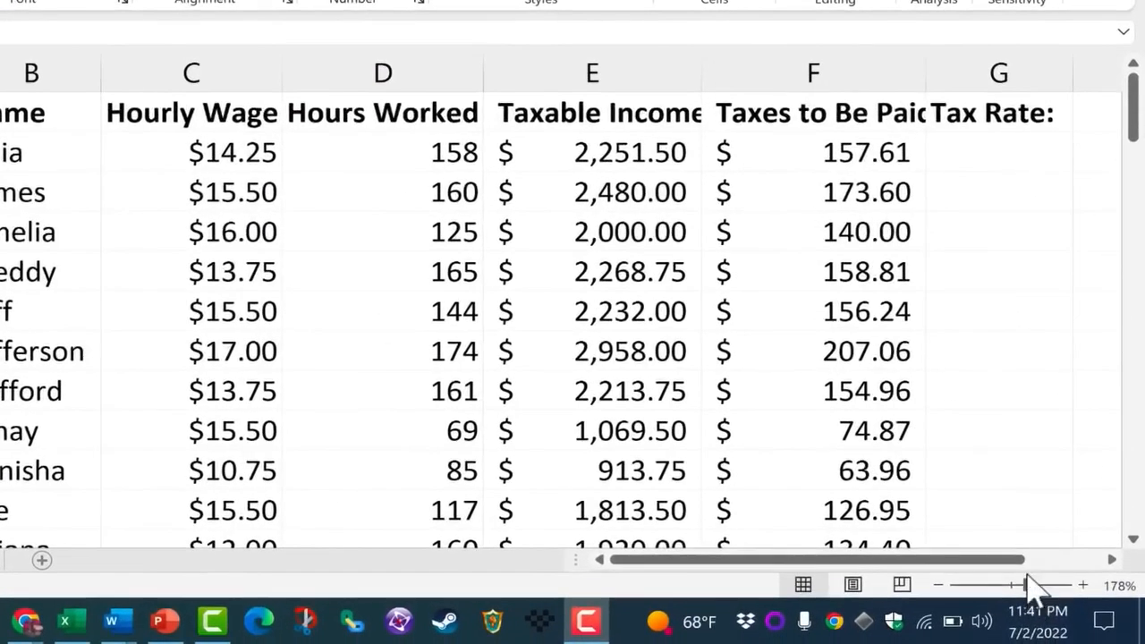
click(1027, 585)
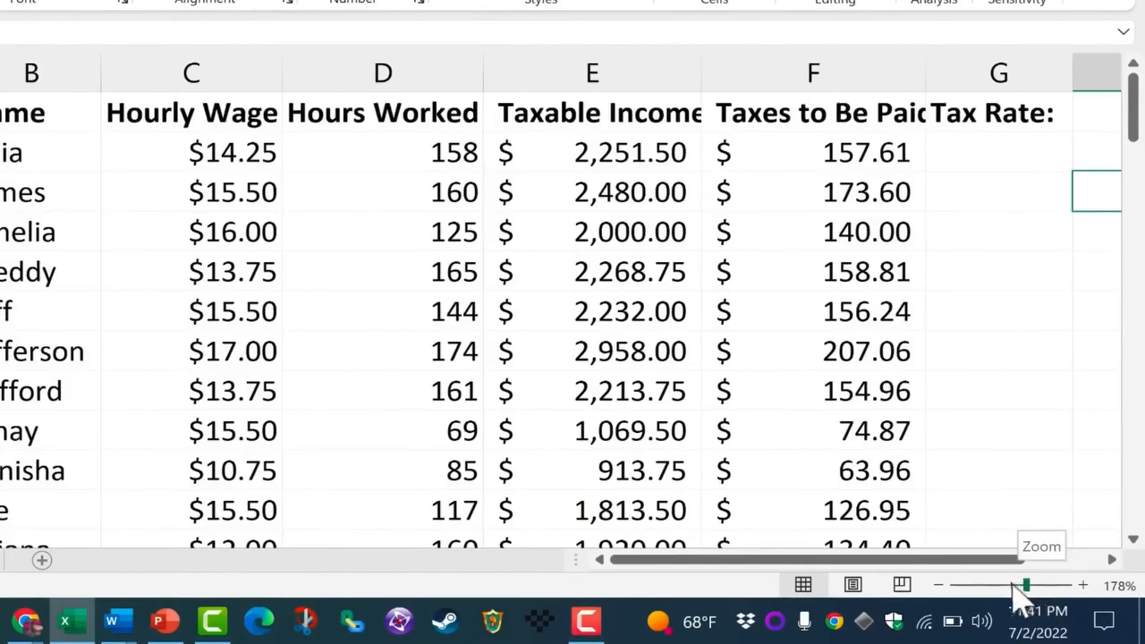
drag(1027, 586, 1001, 586)
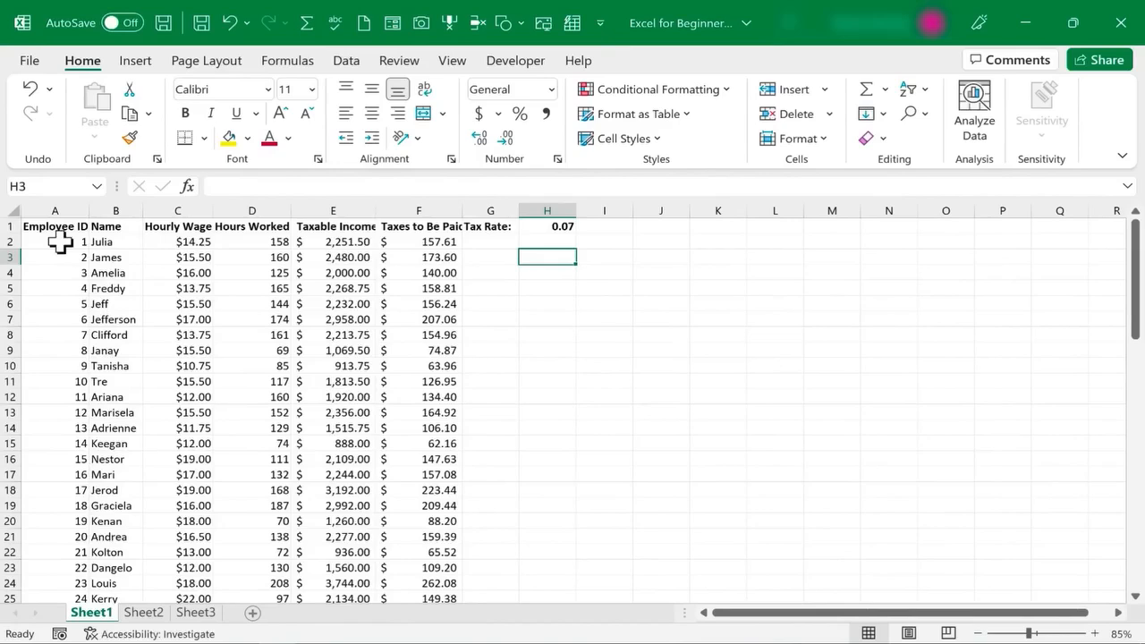
drag(42, 227, 388, 488)
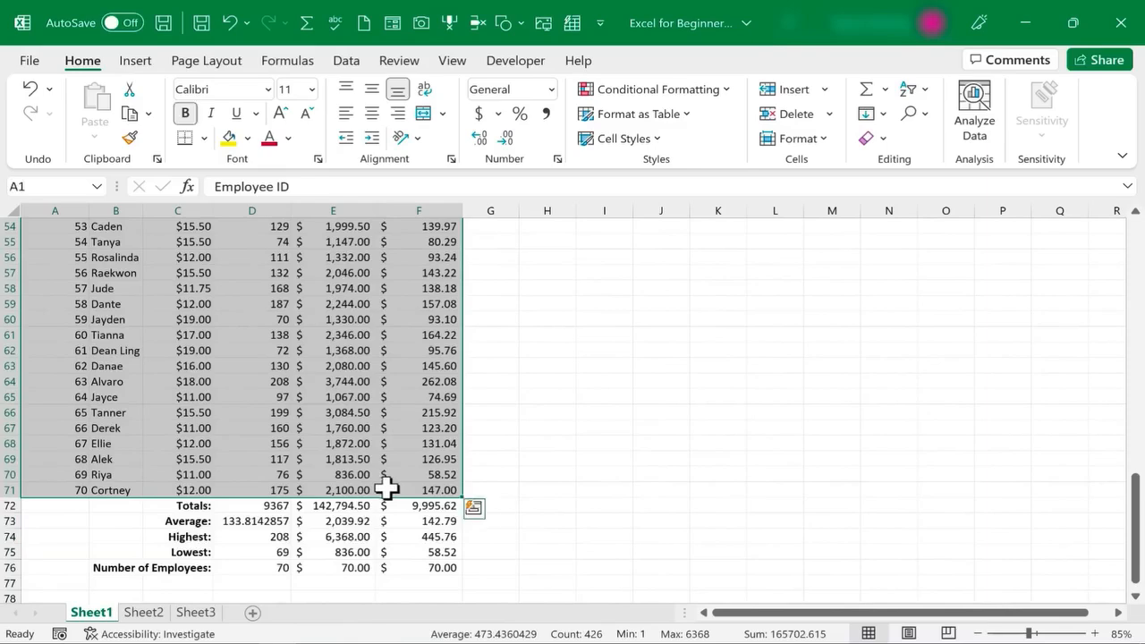
key(alt+F1)
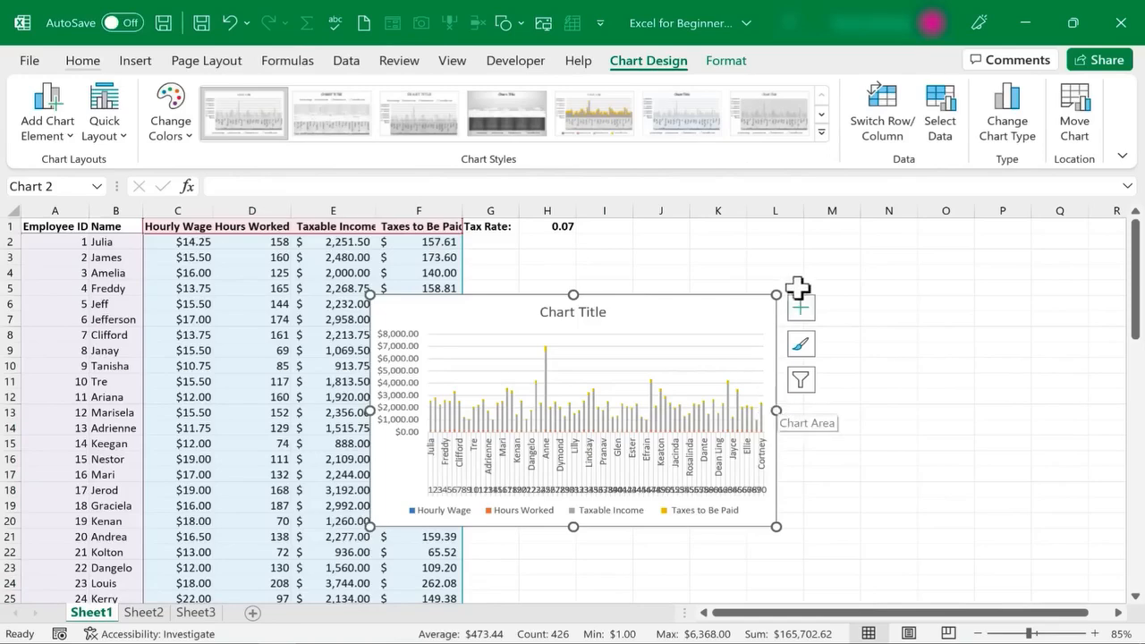
drag(777, 294, 953, 235)
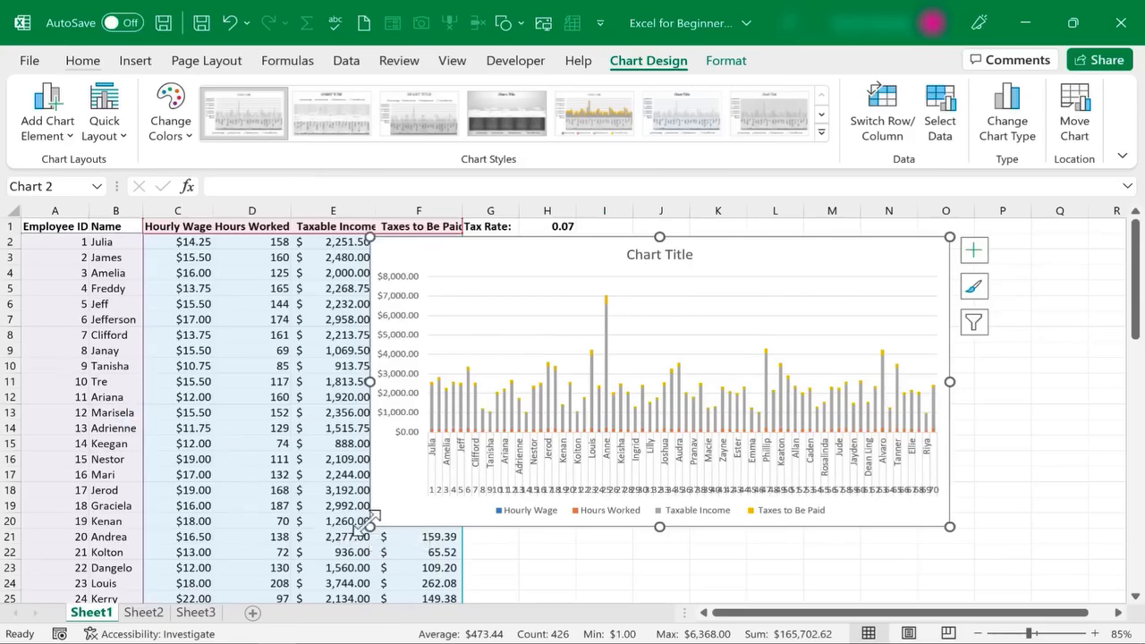
drag(368, 524, 197, 585)
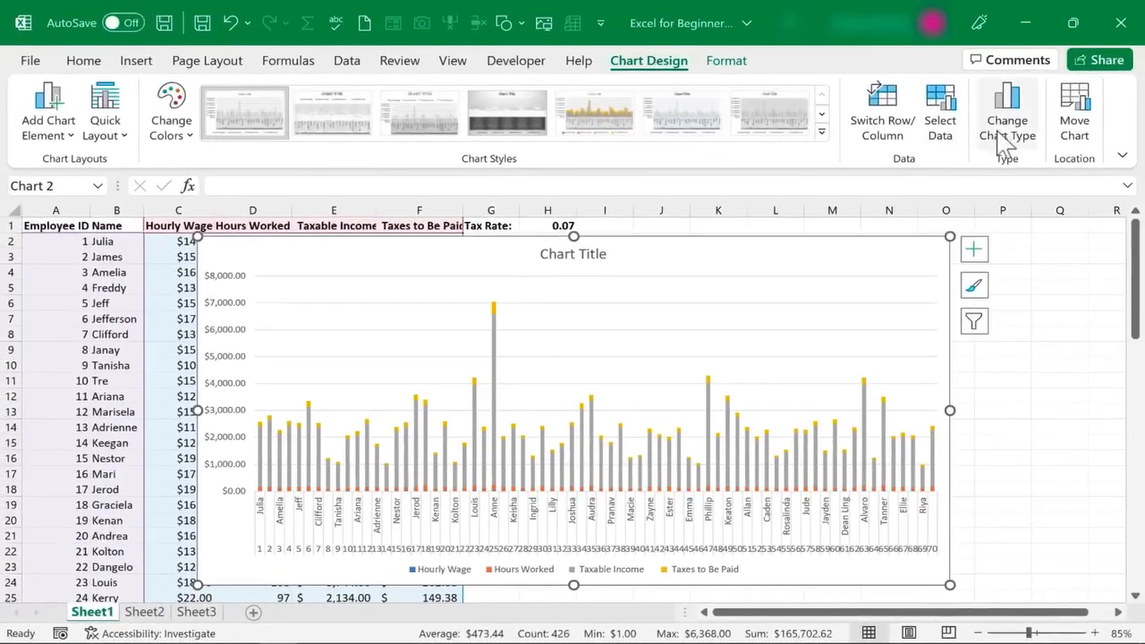
Change the payroll chart's type to Clustered Column
click(1016, 143)
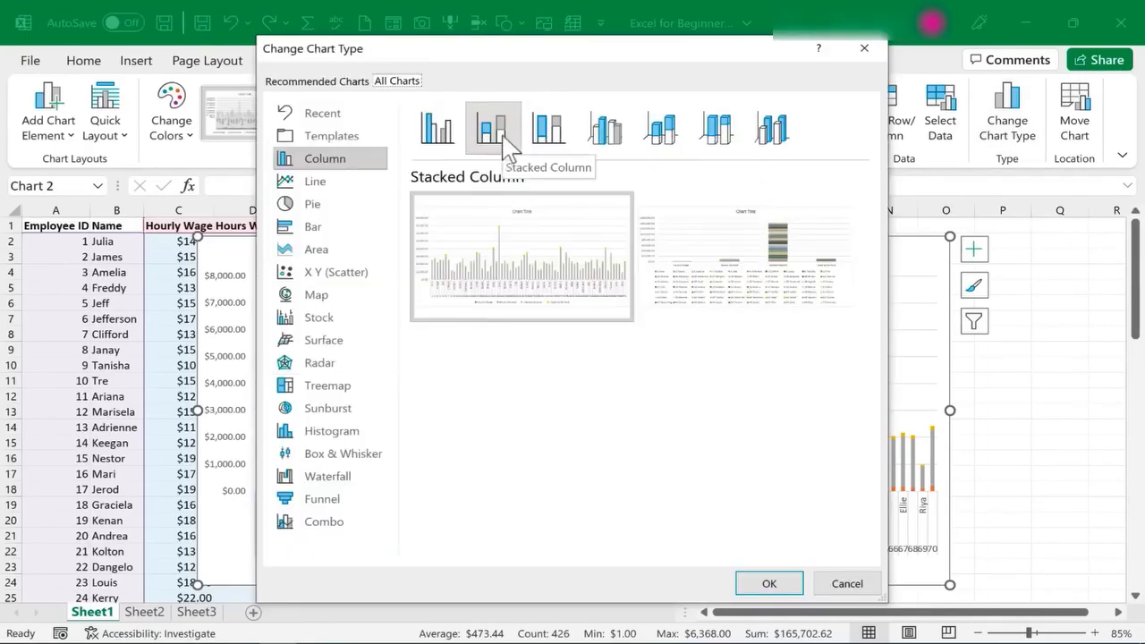
click(436, 128)
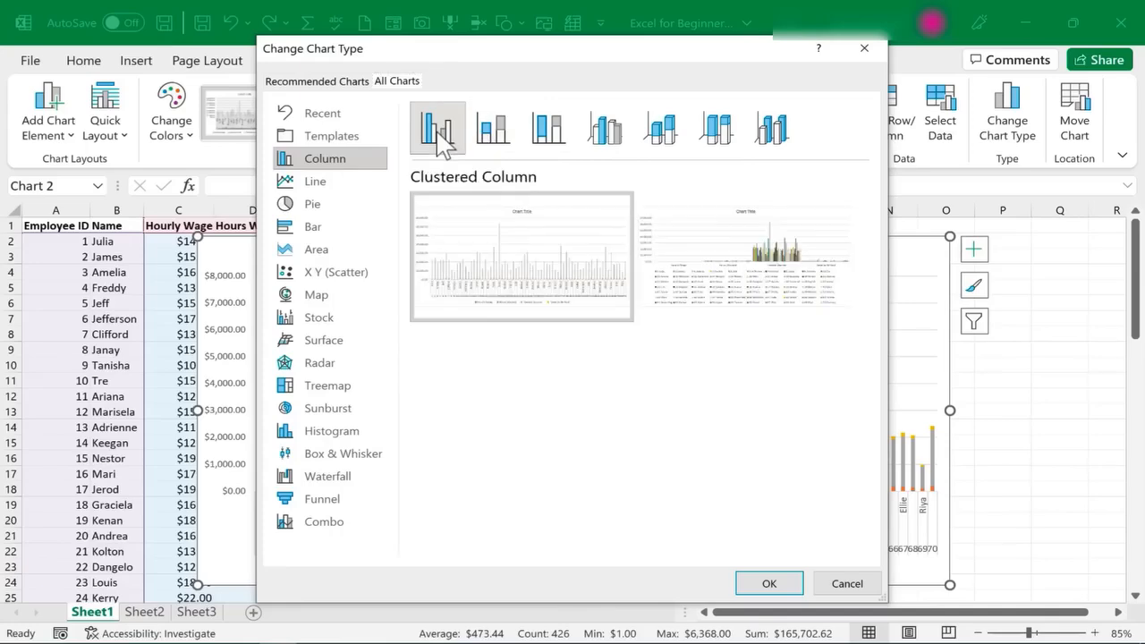
click(769, 583)
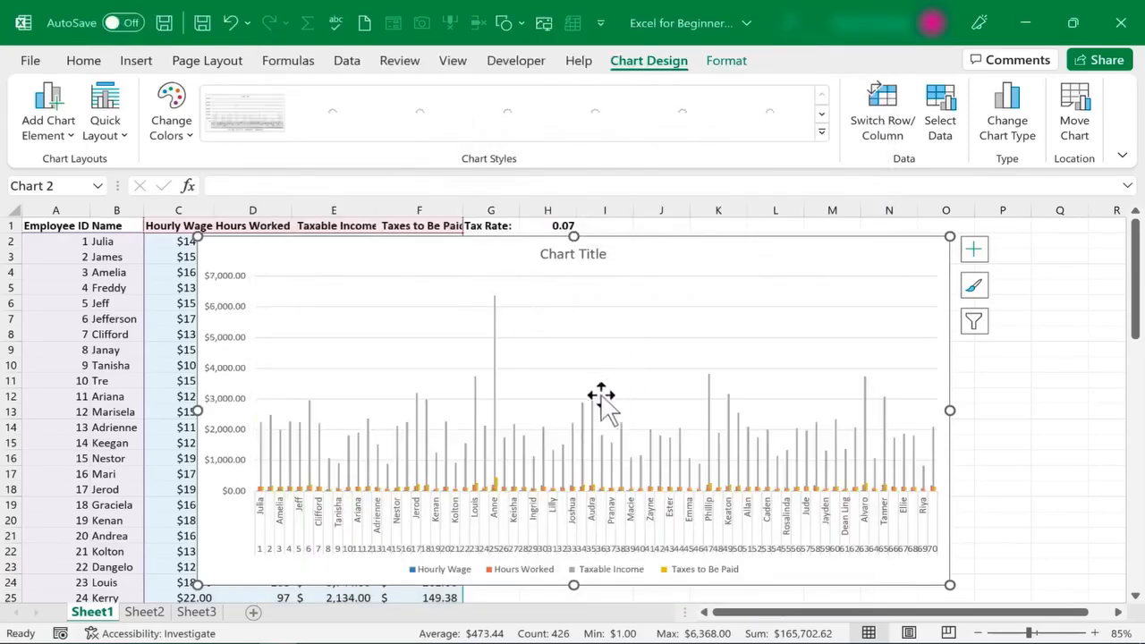
Look at the chart's formatting options and try the Bar and Pie chart types on it
click(566, 443)
click(725, 62)
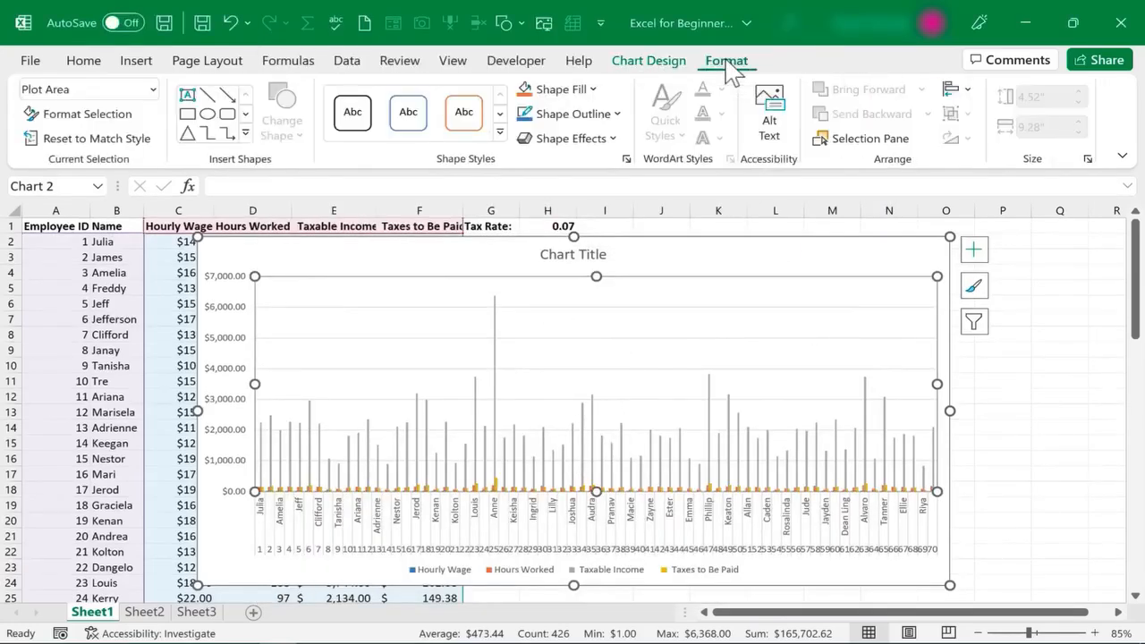
click(671, 64)
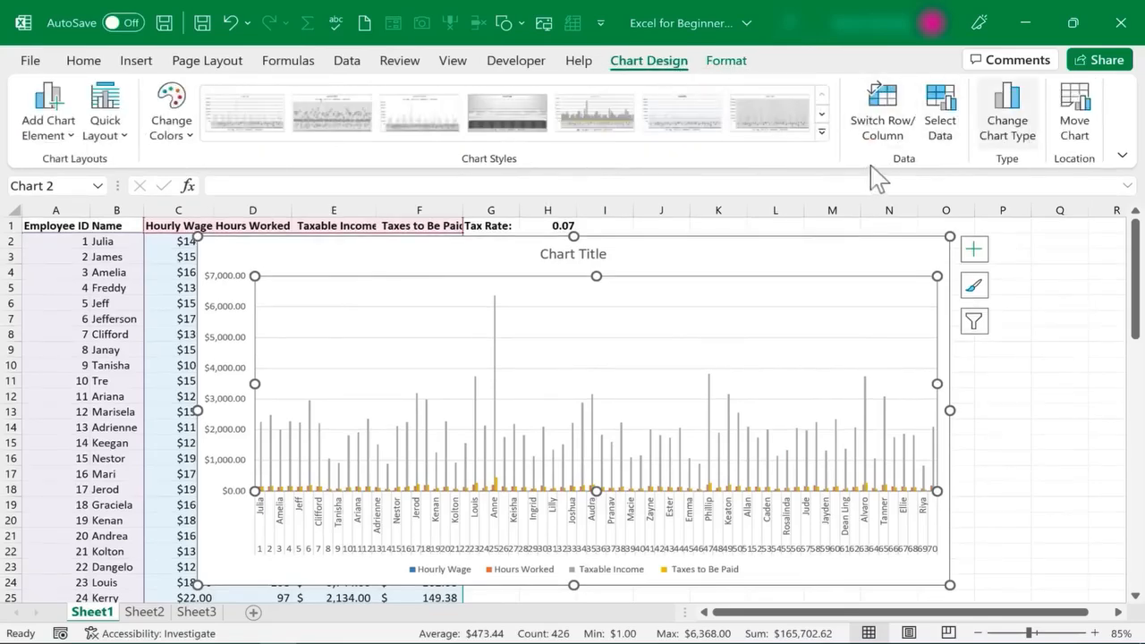
click(1009, 123)
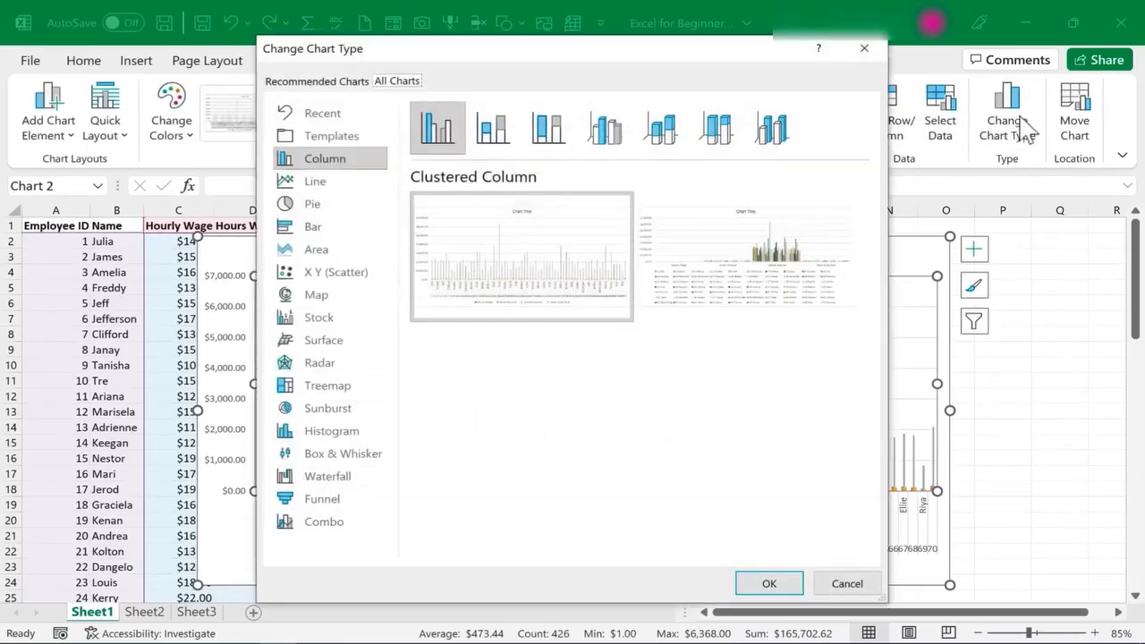
click(312, 226)
click(313, 205)
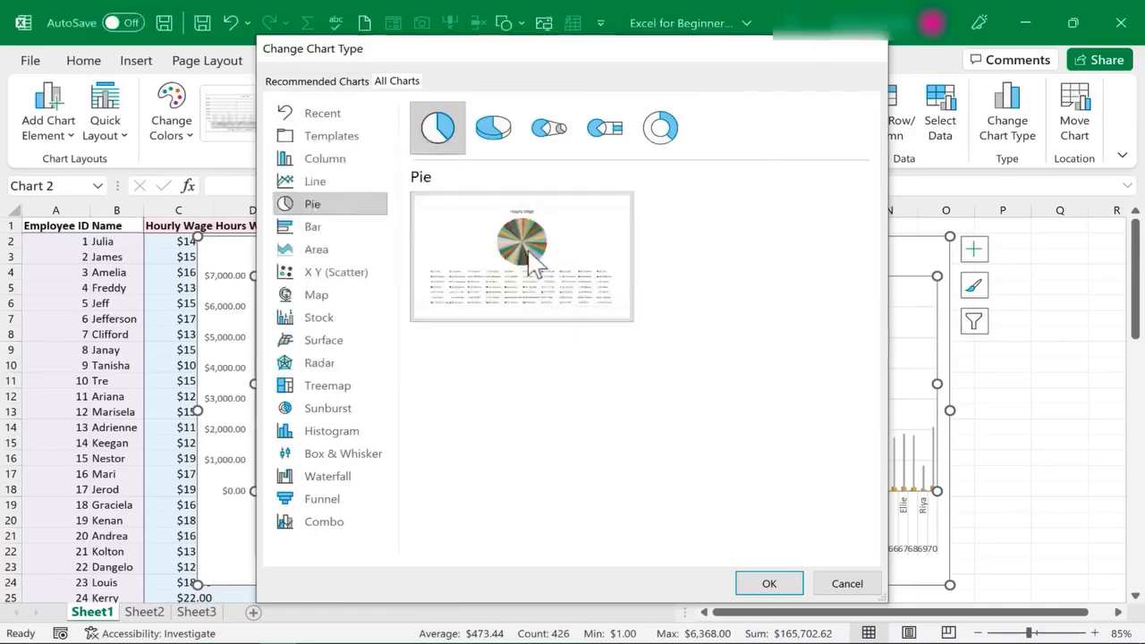
key(Escape)
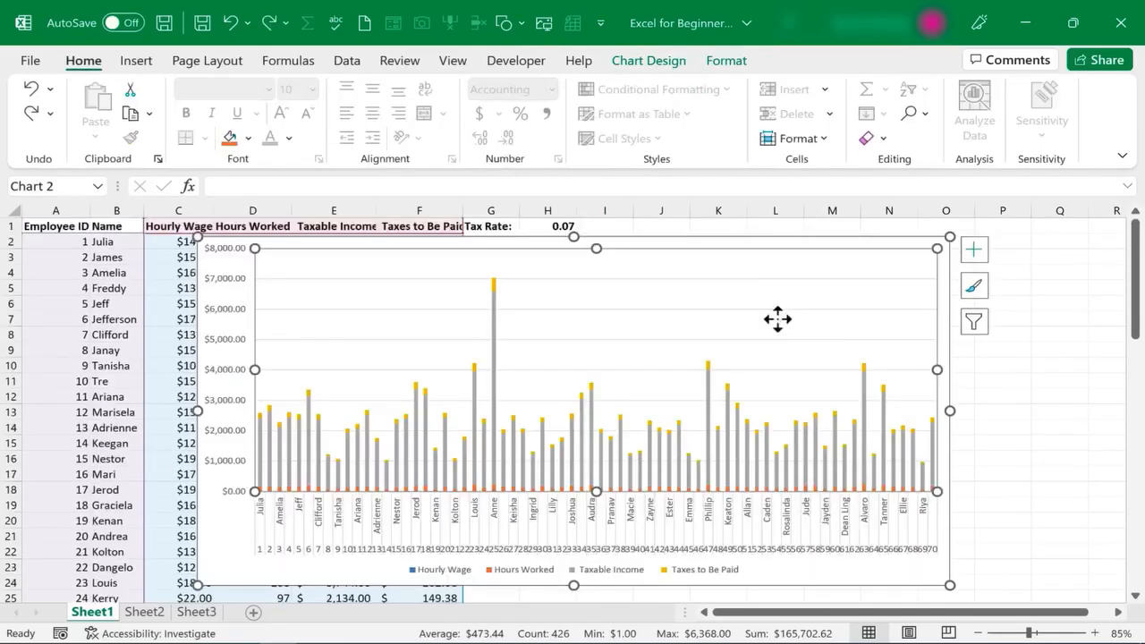
Add a chart title positioned above the payroll chart
click(659, 59)
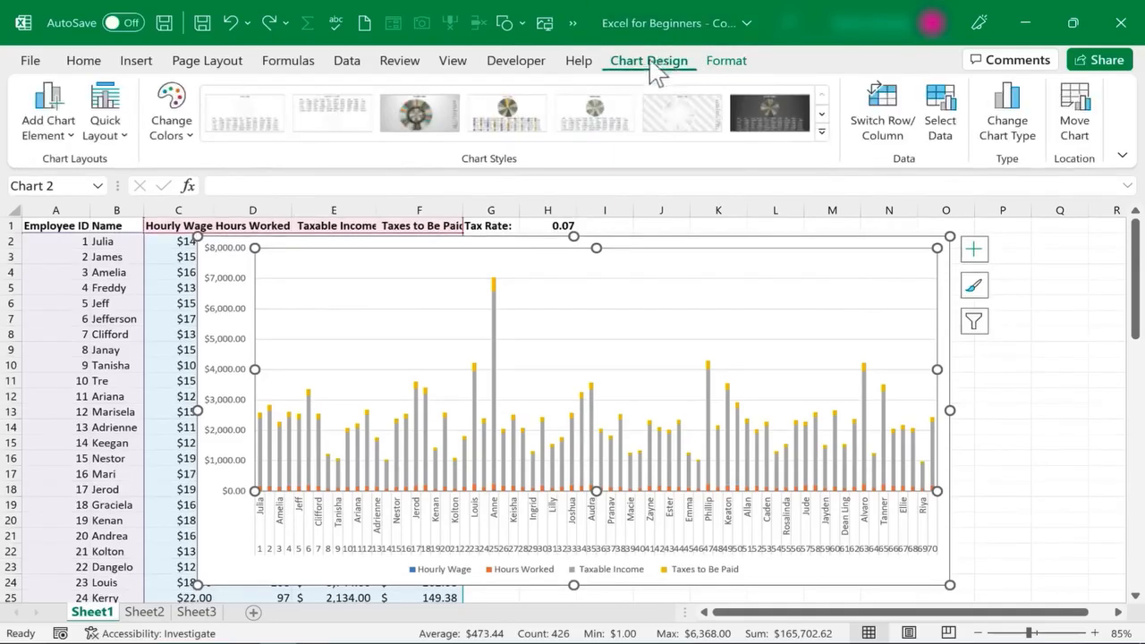
click(61, 144)
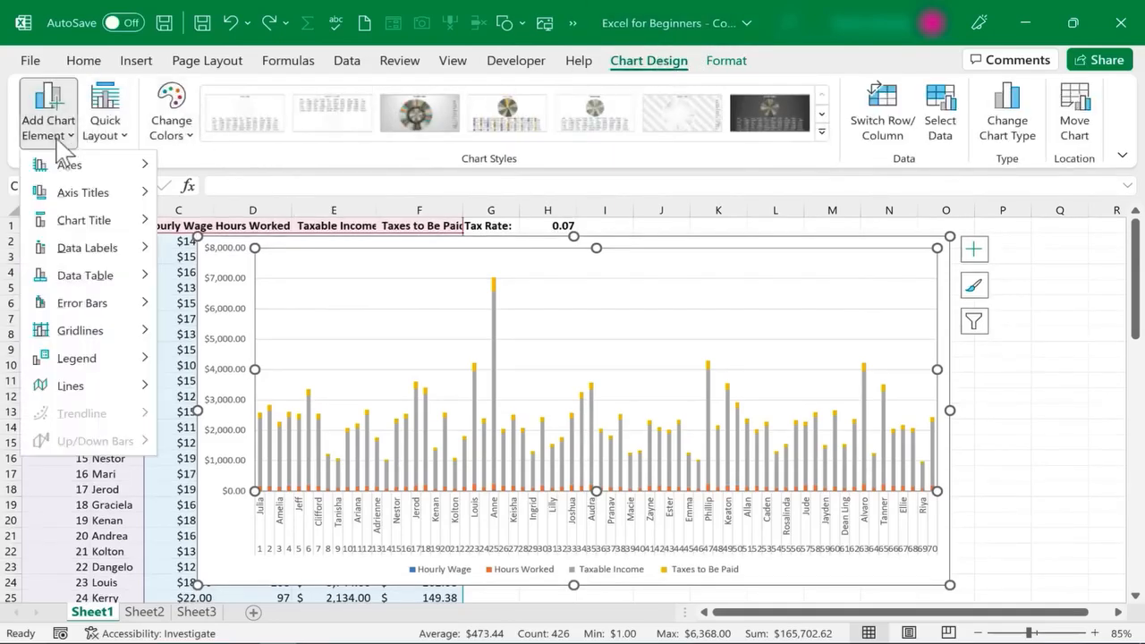
mouse_move(75, 231)
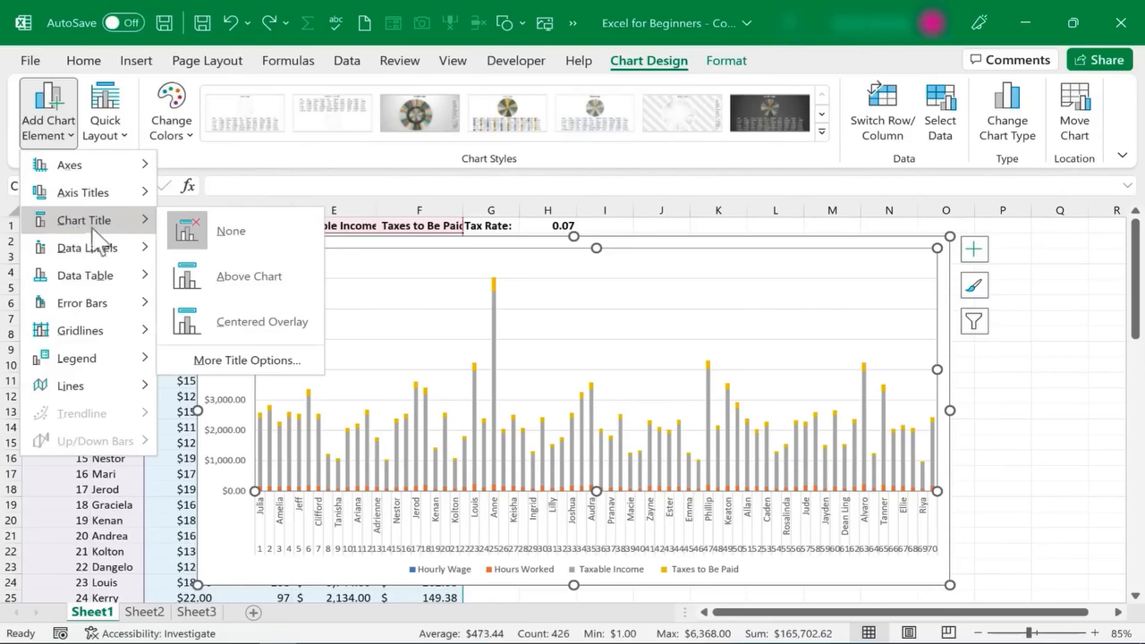
click(256, 284)
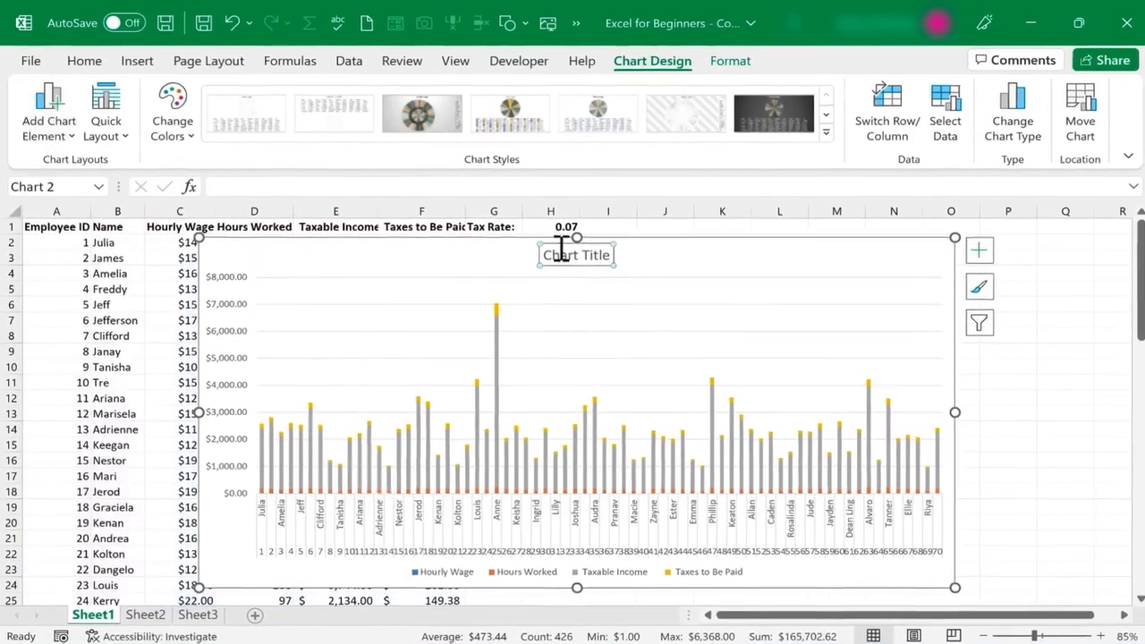
Replace the chart title's placeholder text with "Summary Chart"
click(557, 250)
triple_click(582, 260)
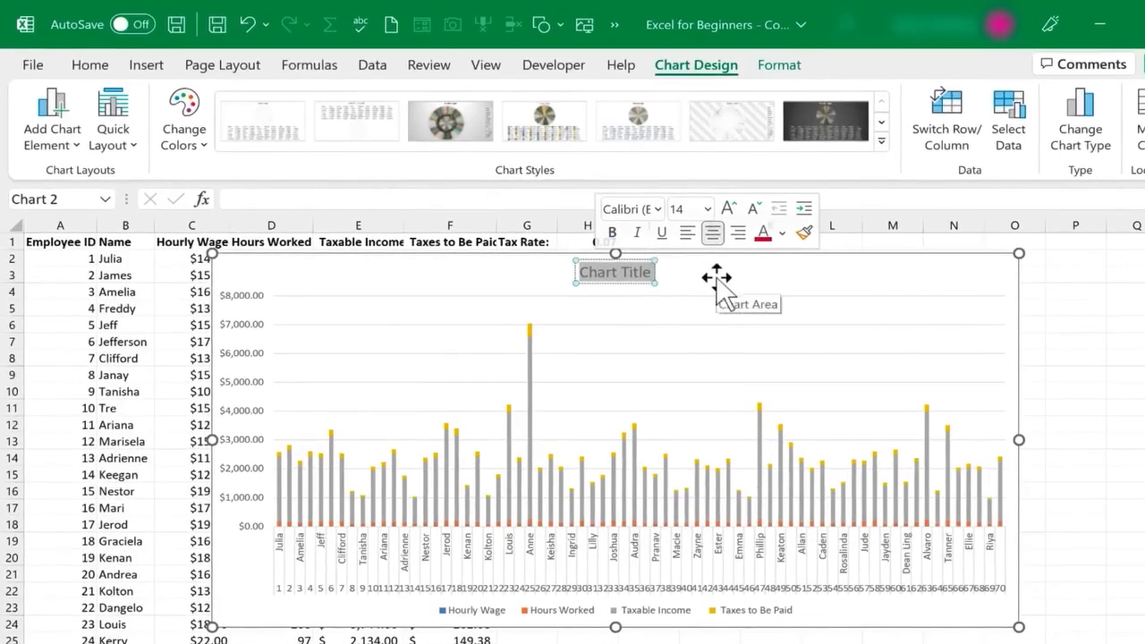
text(Summary)
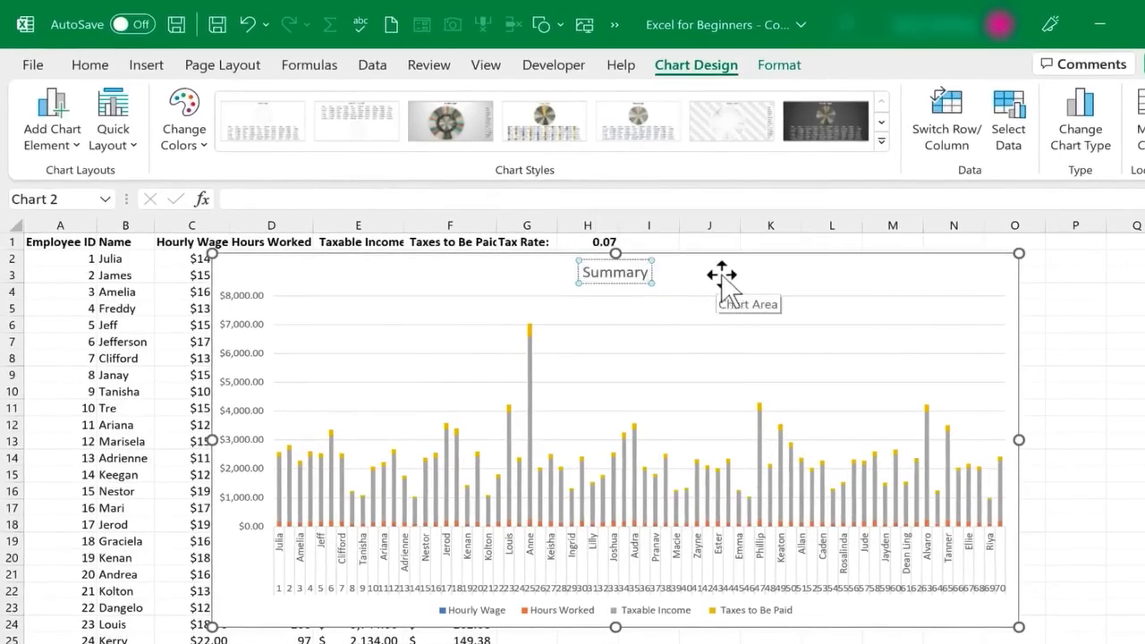
text( Chart)
click(723, 274)
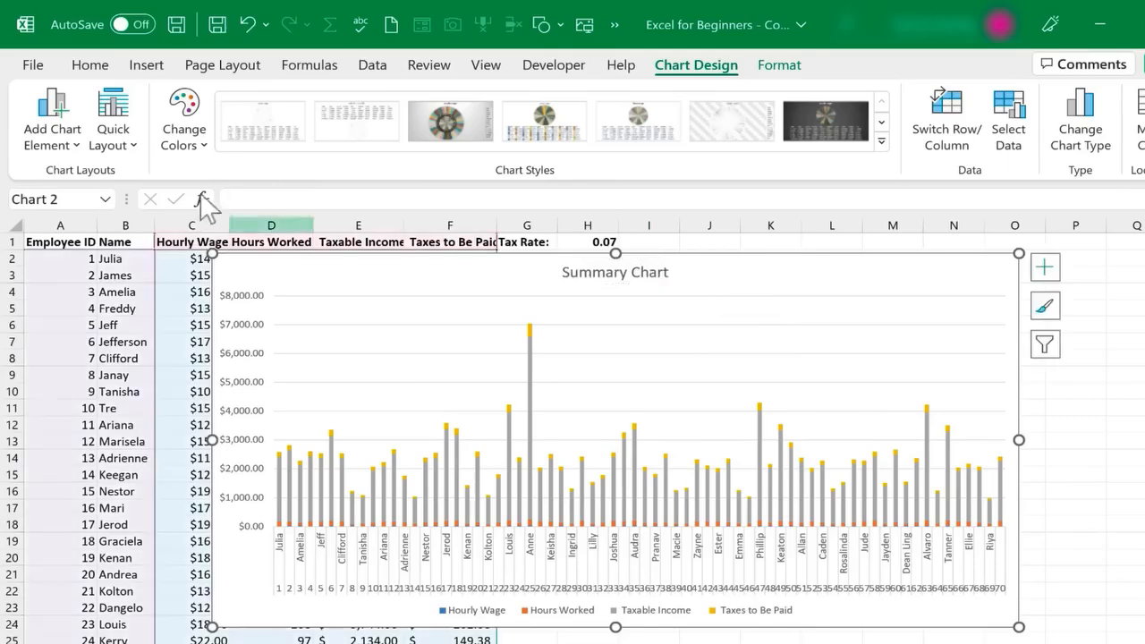
Add a primary horizontal axis title to the chart, reading "Employees"
click(71, 142)
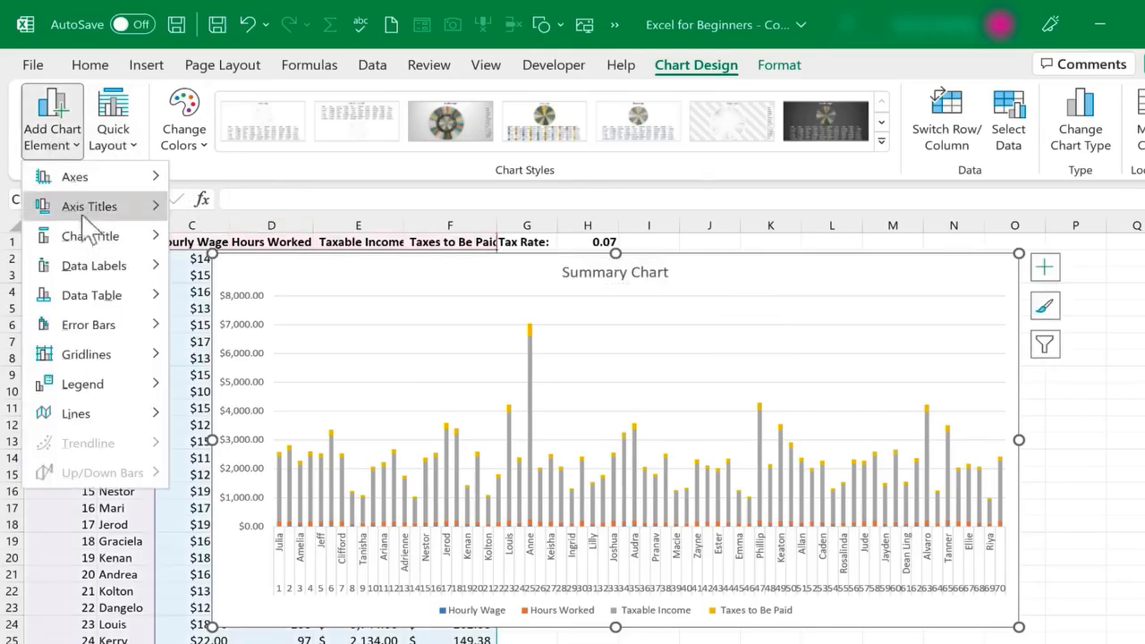
mouse_move(99, 207)
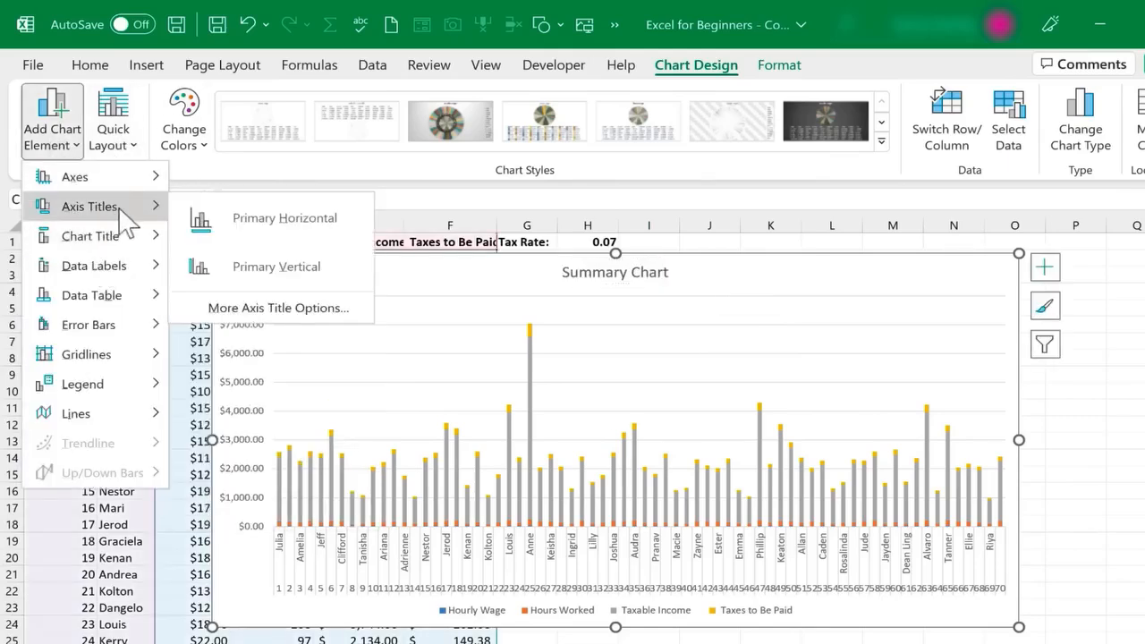
click(231, 216)
click(641, 582)
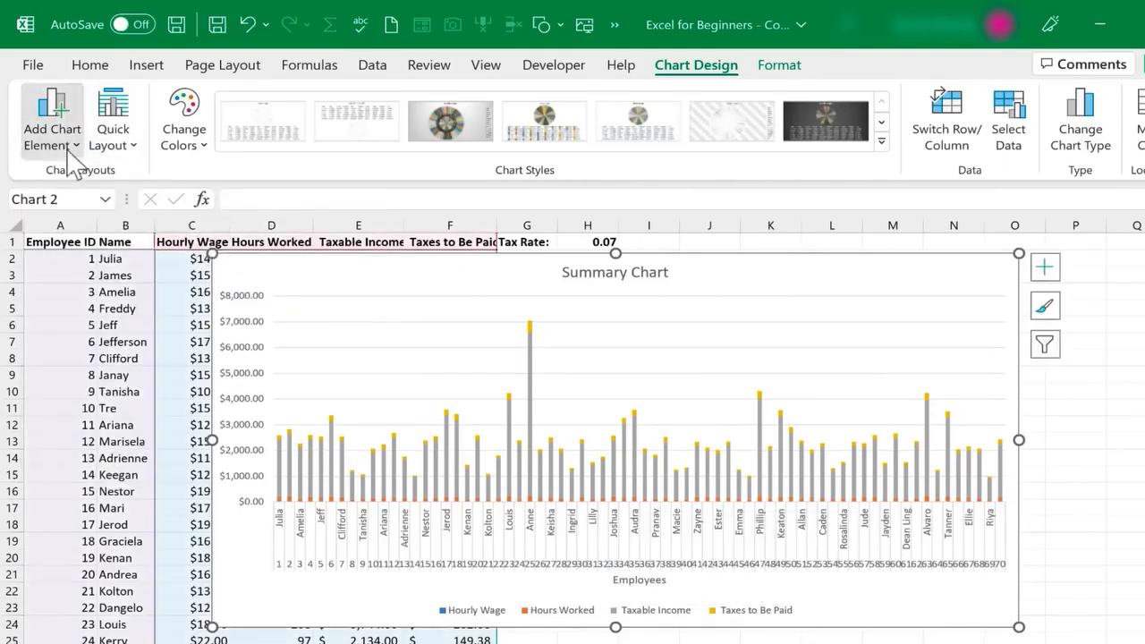
Add a primary vertical axis title to the chart, reading "Taxable Income, Taxes Owed, etc."
click(69, 151)
mouse_move(89, 210)
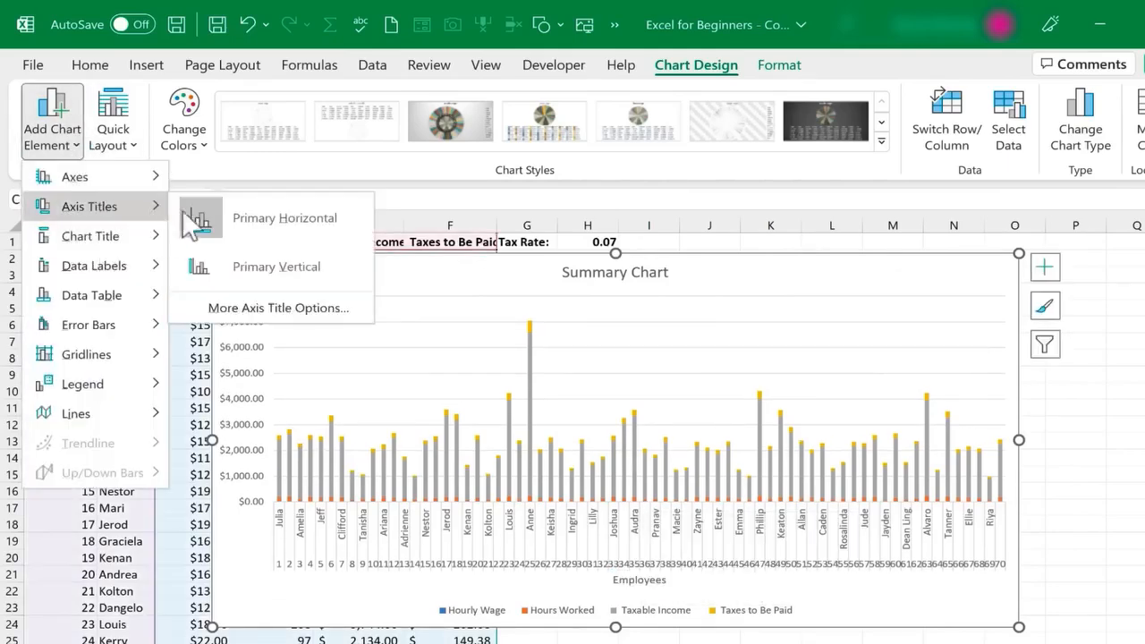
click(249, 265)
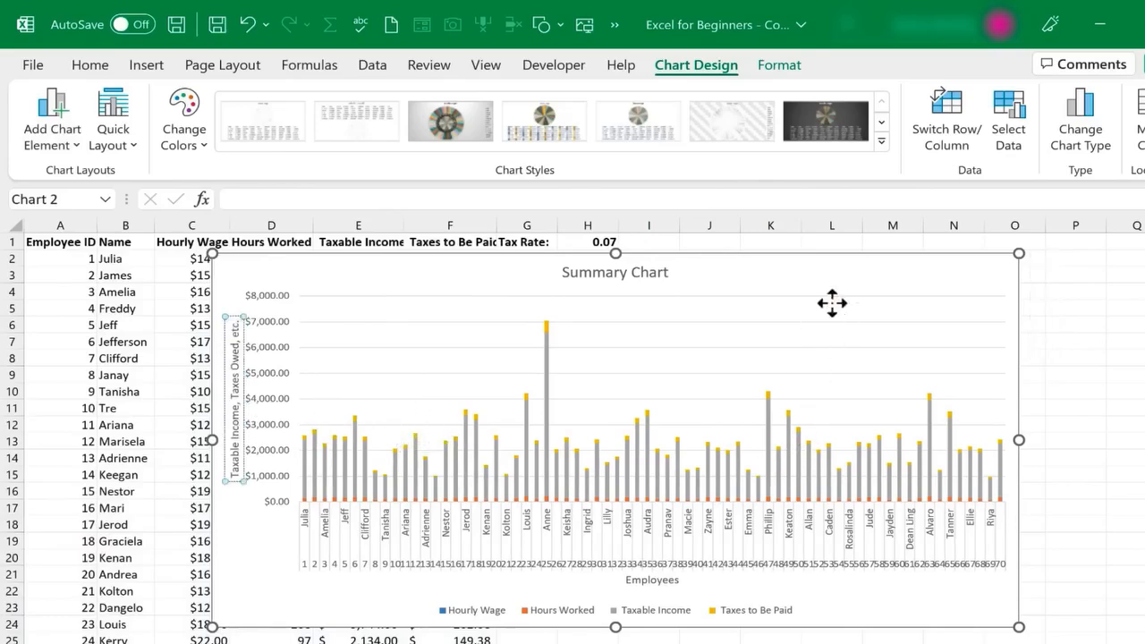
click(698, 429)
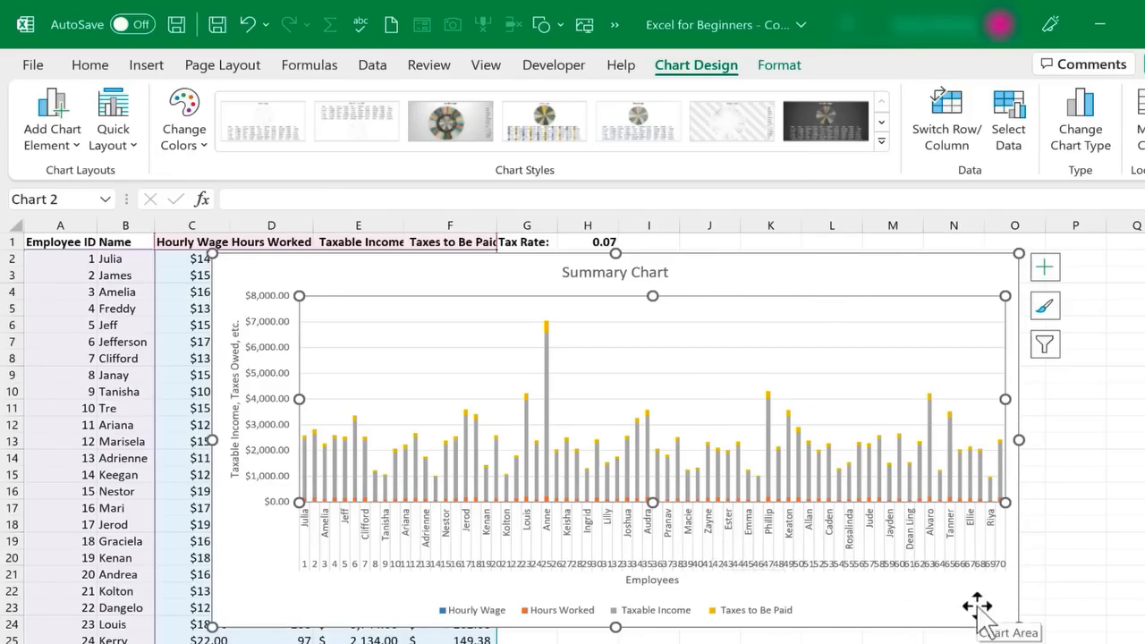
Move the Summary Chart beside the payroll data and resize it to span about columns G to N and rows 10 to 23
key(alt+F1)
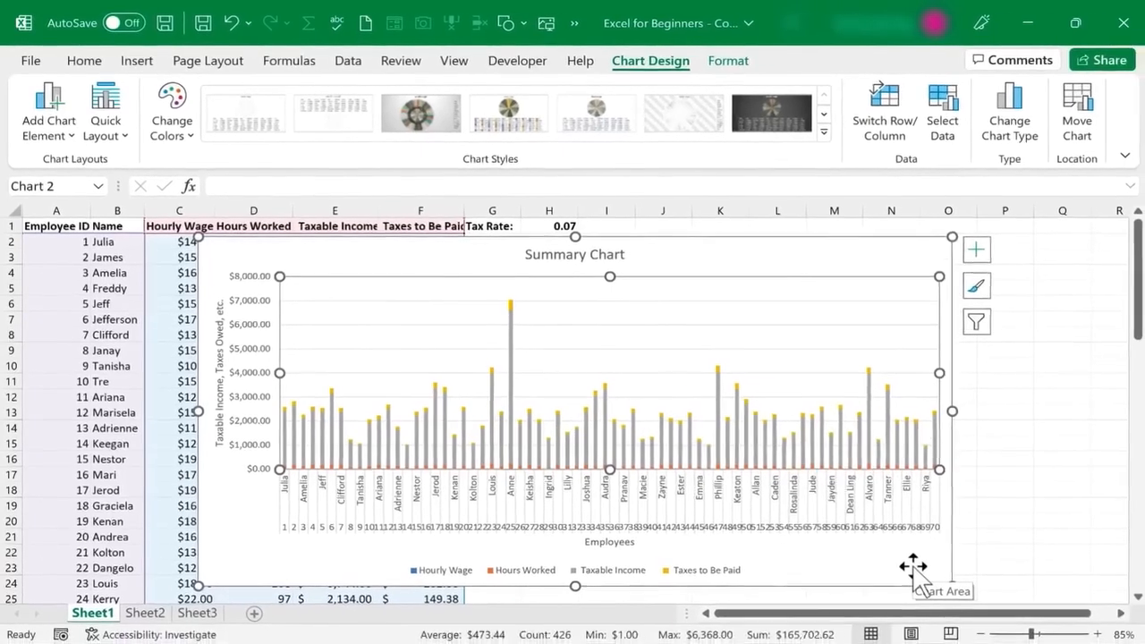
drag(322, 264, 581, 273)
drag(661, 316, 922, 449)
drag(988, 462, 739, 320)
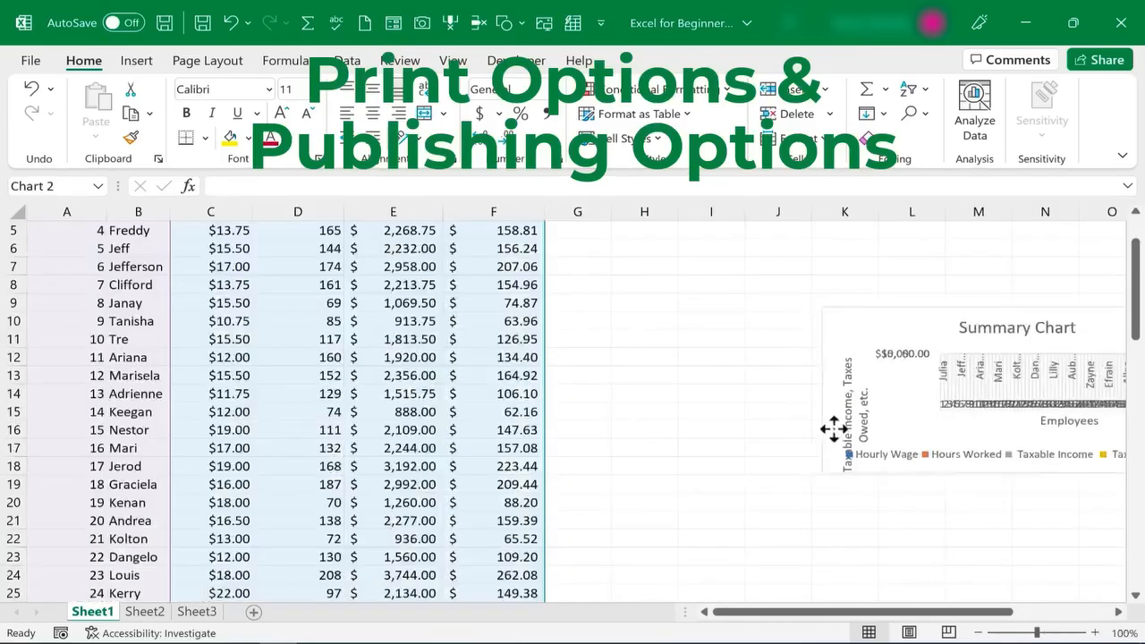
drag(833, 429, 648, 443)
click(702, 502)
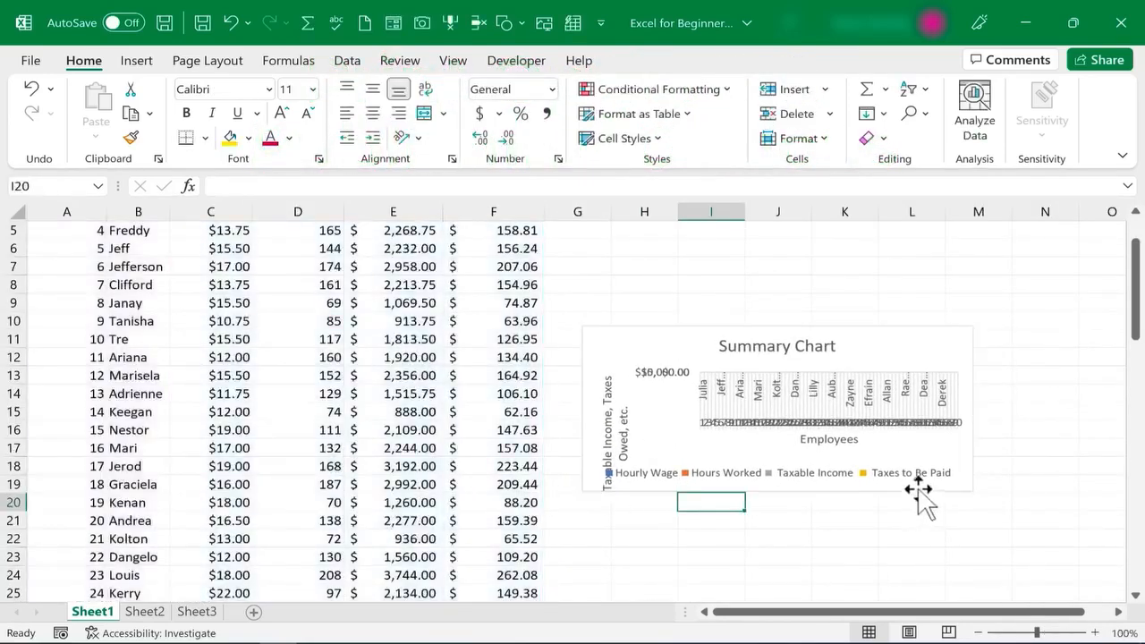
click(930, 479)
drag(977, 495, 1067, 558)
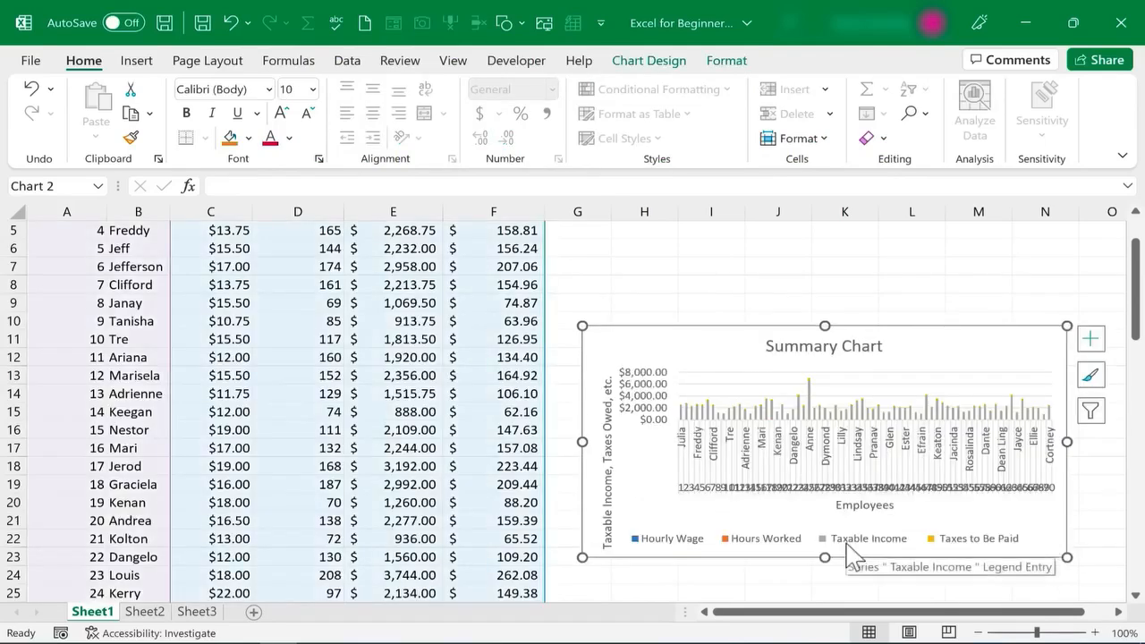
click(594, 303)
Examine each page of the payroll sheet's print preview to see how the data and chart are split, and return to the sheet
scroll(598, 304, up, 2)
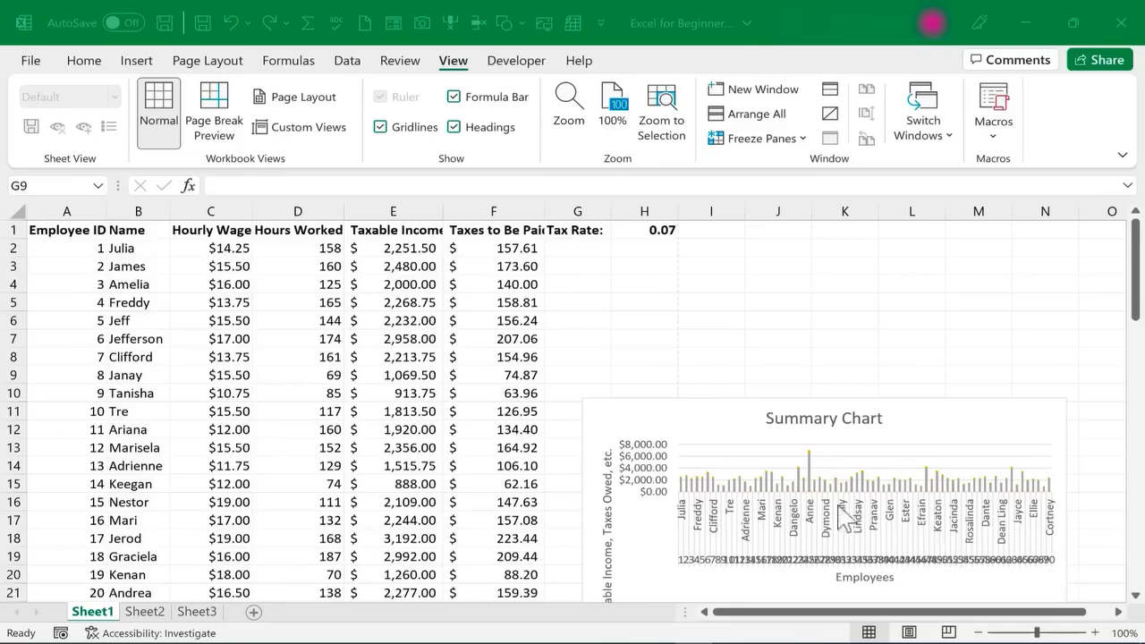
click(580, 374)
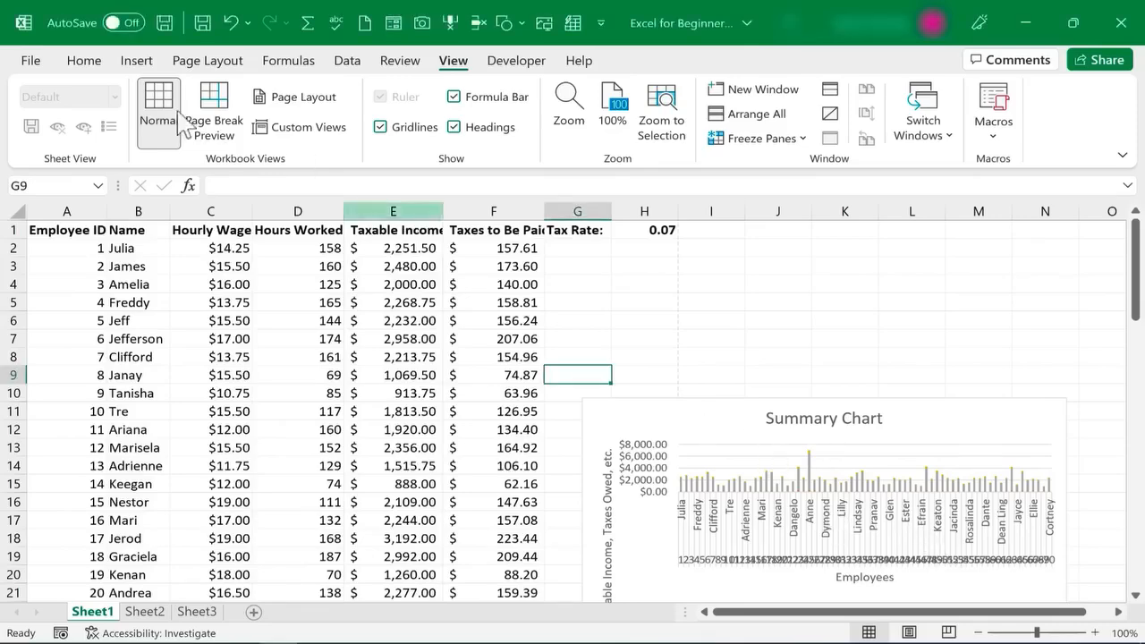
click(34, 61)
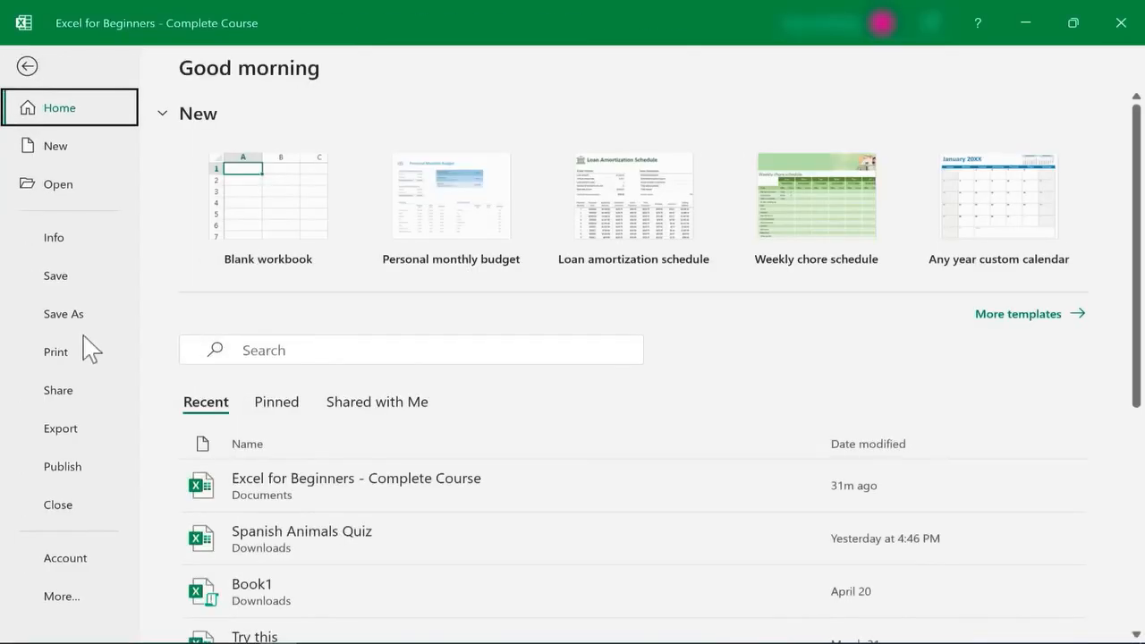
click(77, 361)
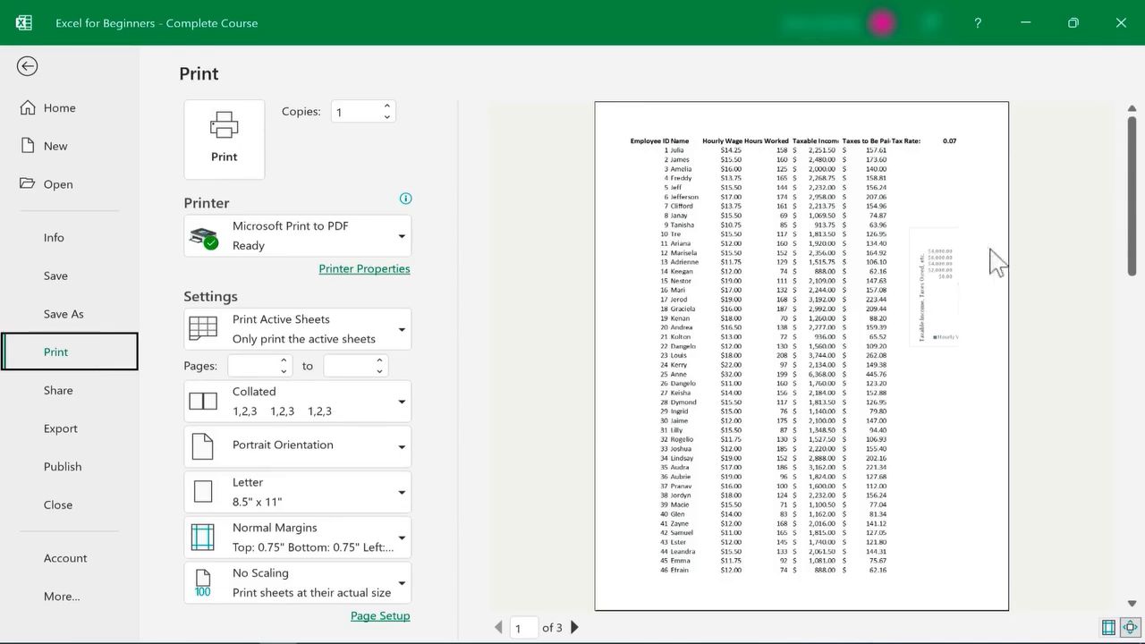
drag(1133, 125, 1084, 583)
scroll(900, 435, up, 2)
scroll(900, 434, down, 2)
scroll(901, 435, up, 1)
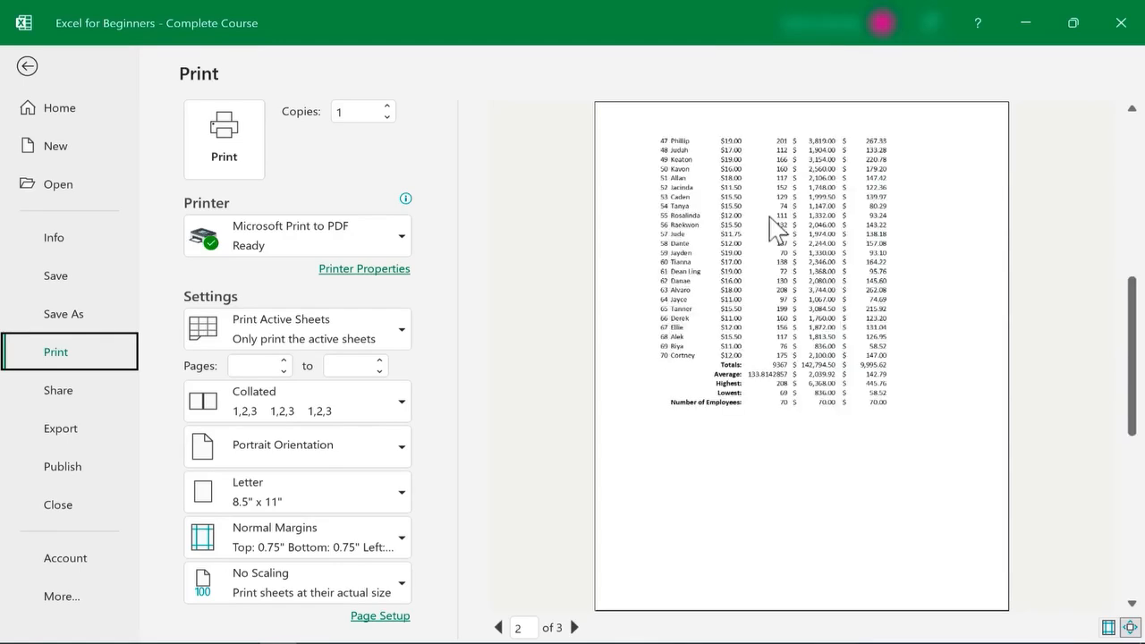
scroll(777, 234, down, 1)
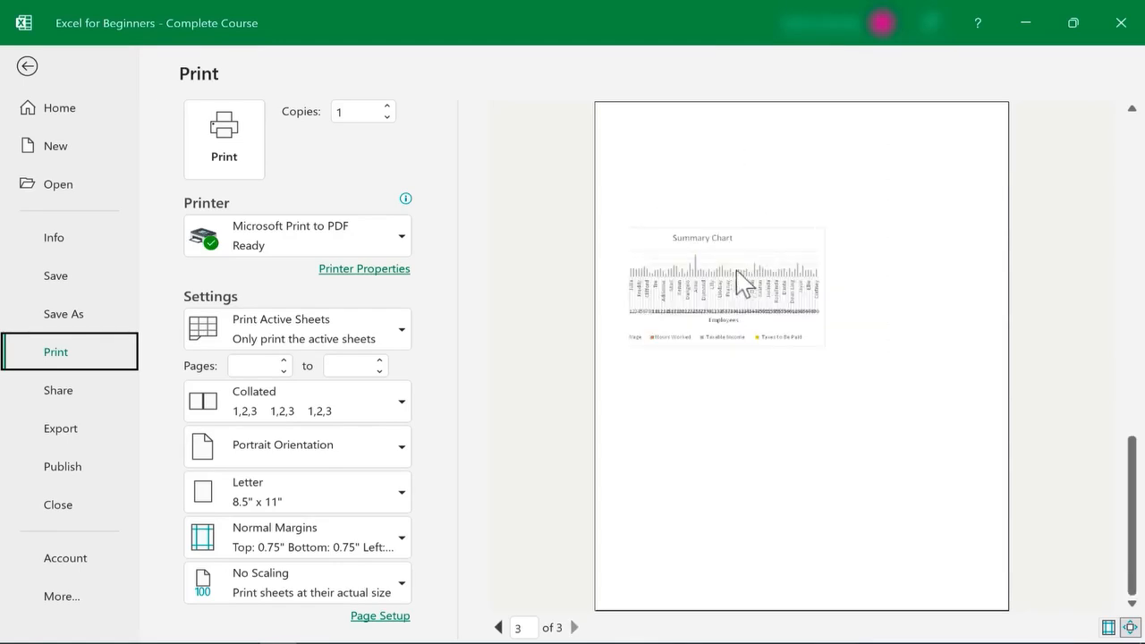
scroll(1115, 232, up, 2)
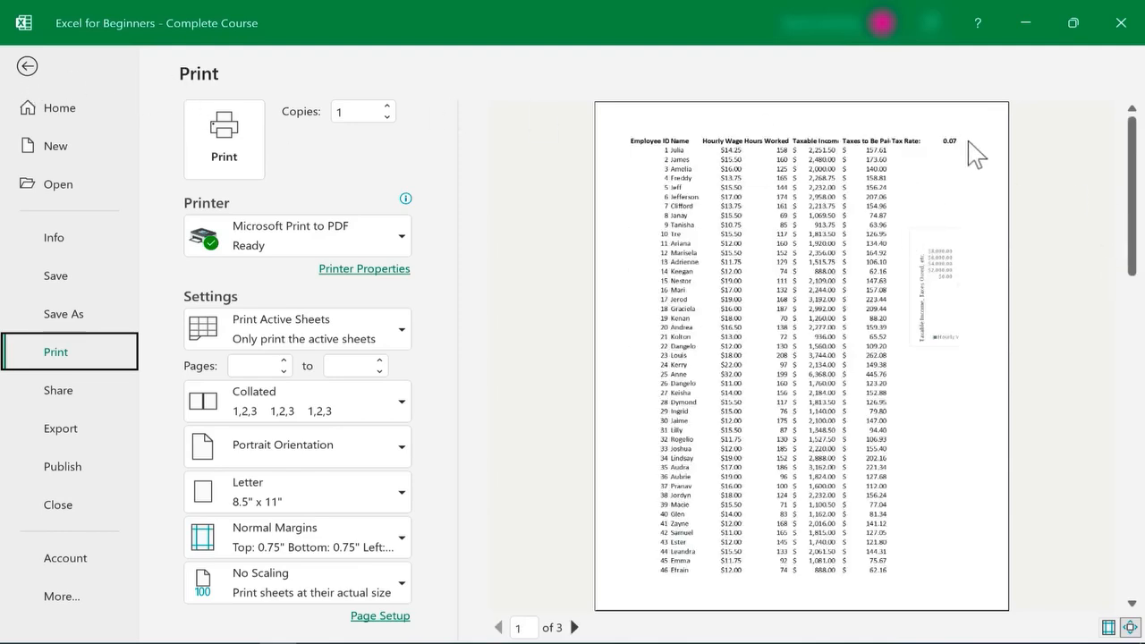
click(29, 68)
Enter "Hello" in cell I1, beside the tax rate value
click(718, 233)
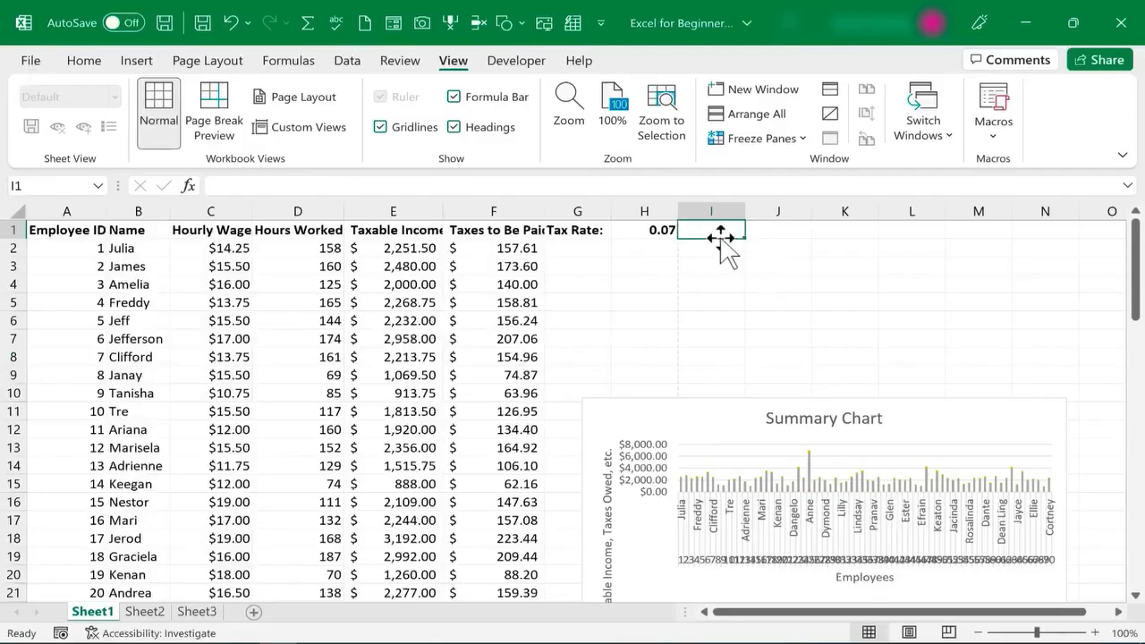
text(H)
text(ello)
click(711, 302)
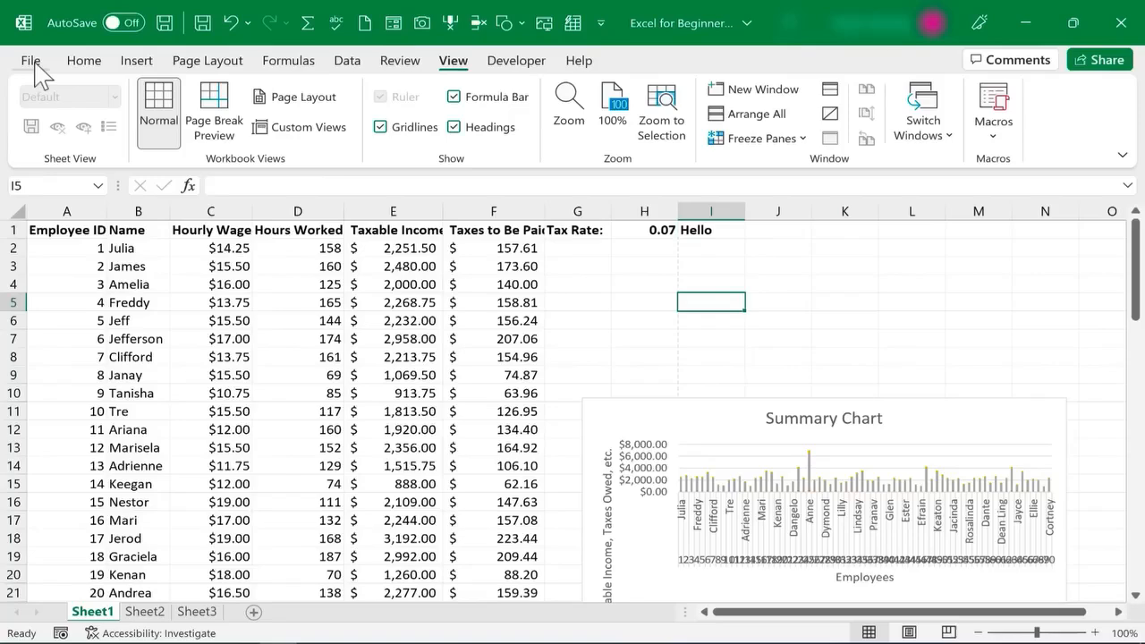
Check in the print preview which page the text in cell I1 falls on, and return to the sheet
click(34, 67)
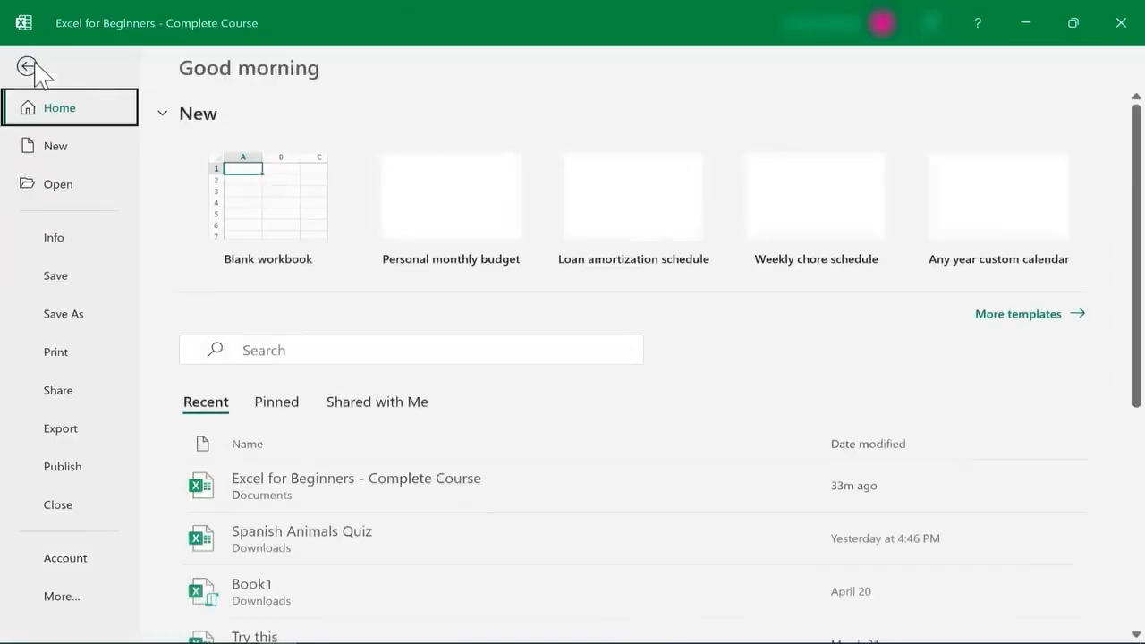
click(51, 360)
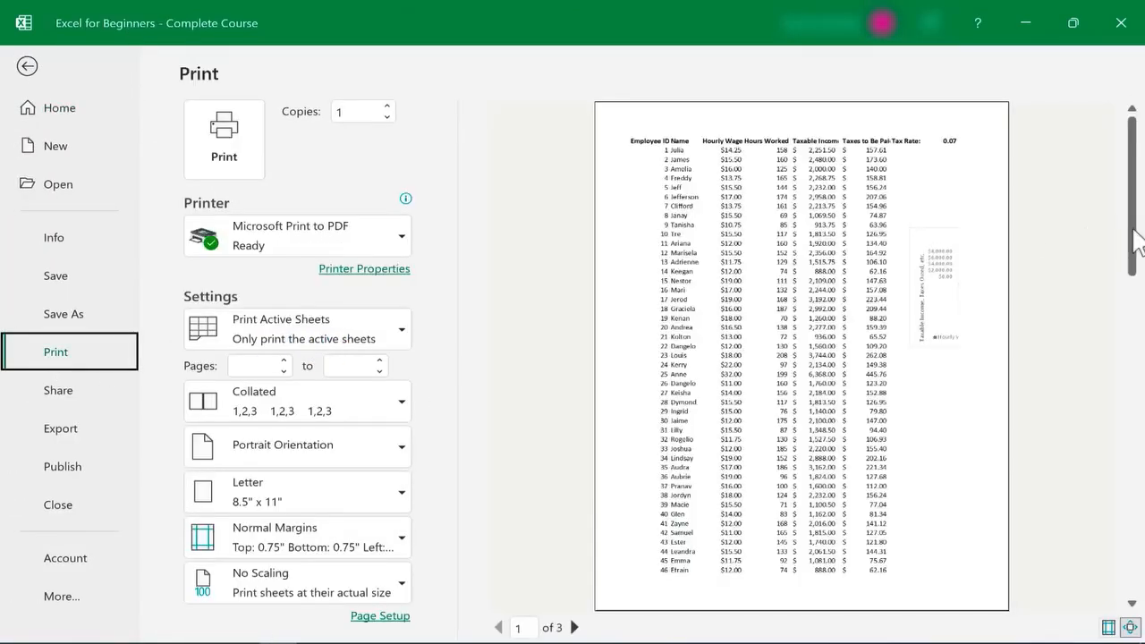
click(1132, 604)
click(1133, 604)
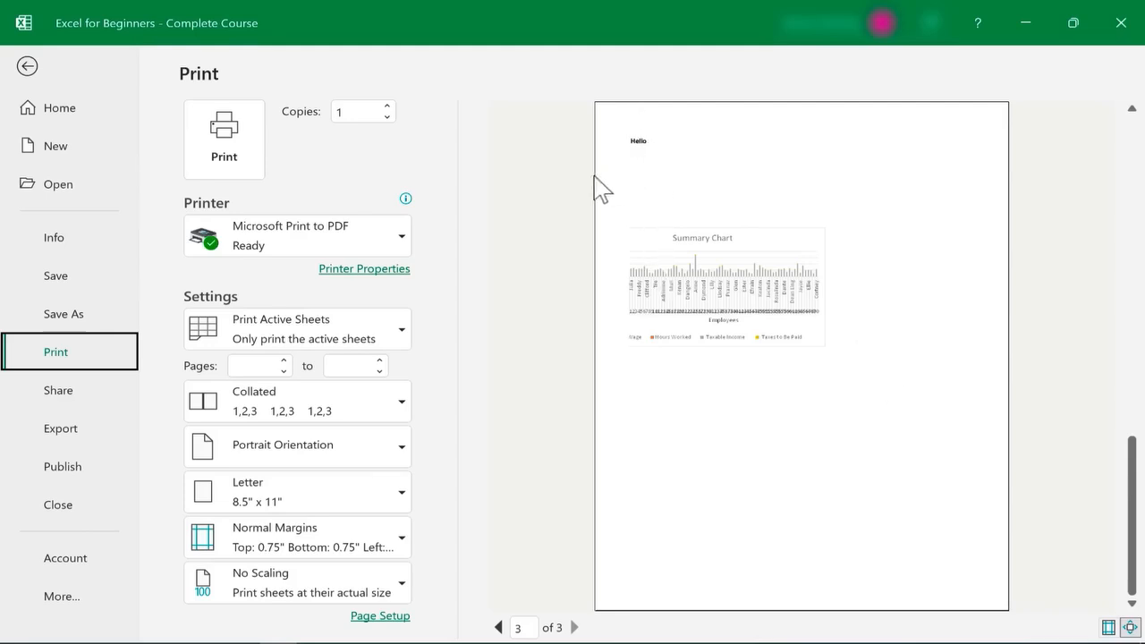
click(28, 67)
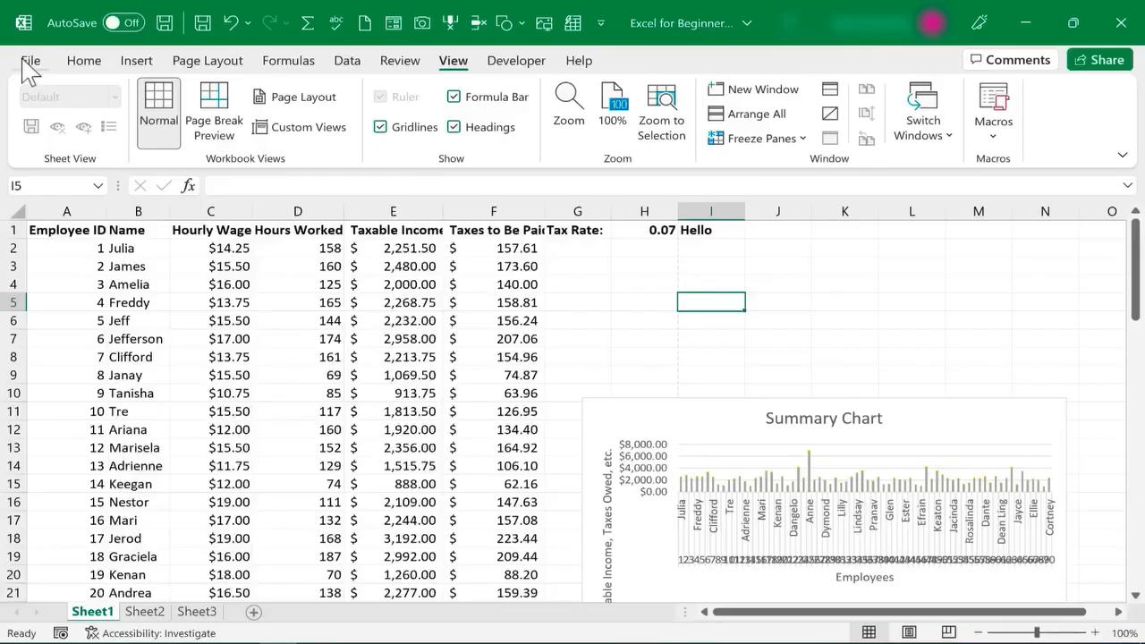
Set the sheet's page orientation to Landscape
click(206, 63)
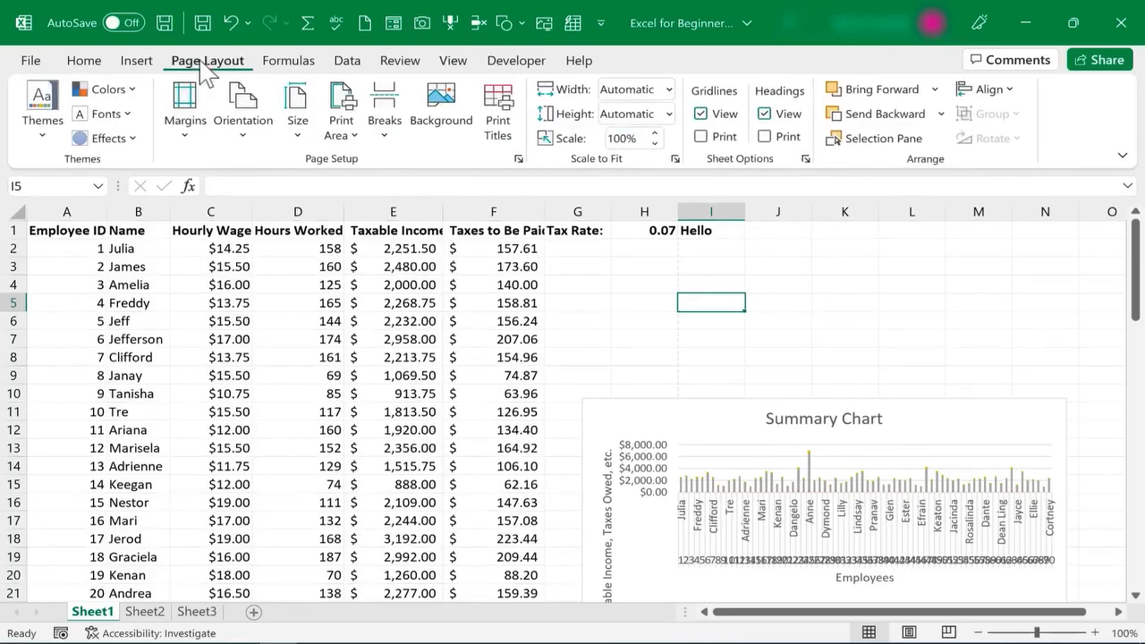
click(247, 125)
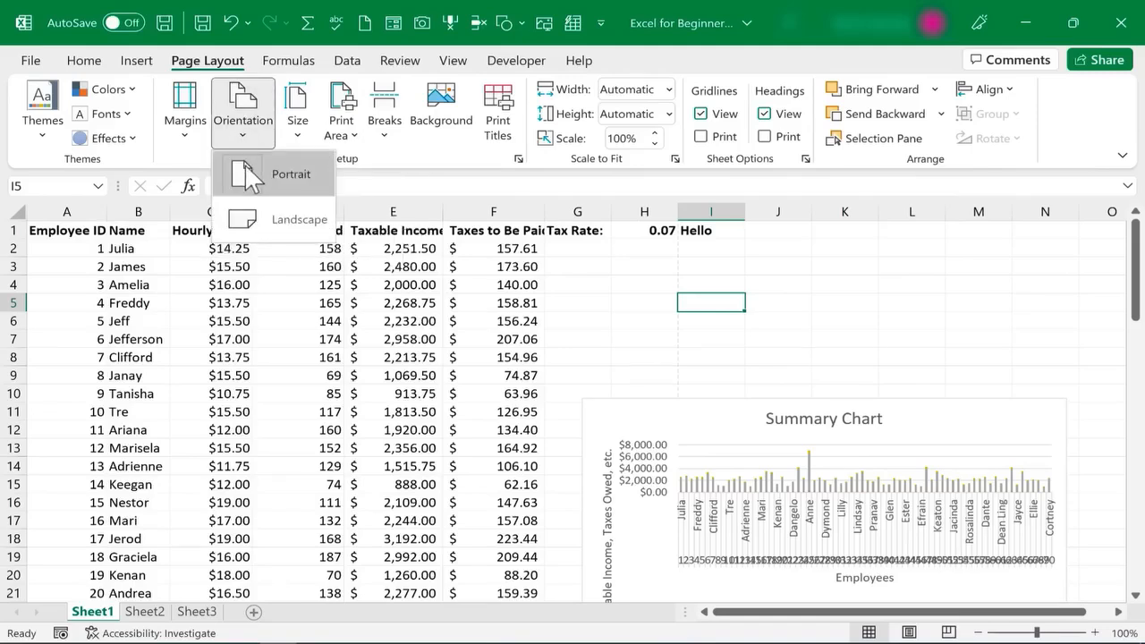
click(234, 219)
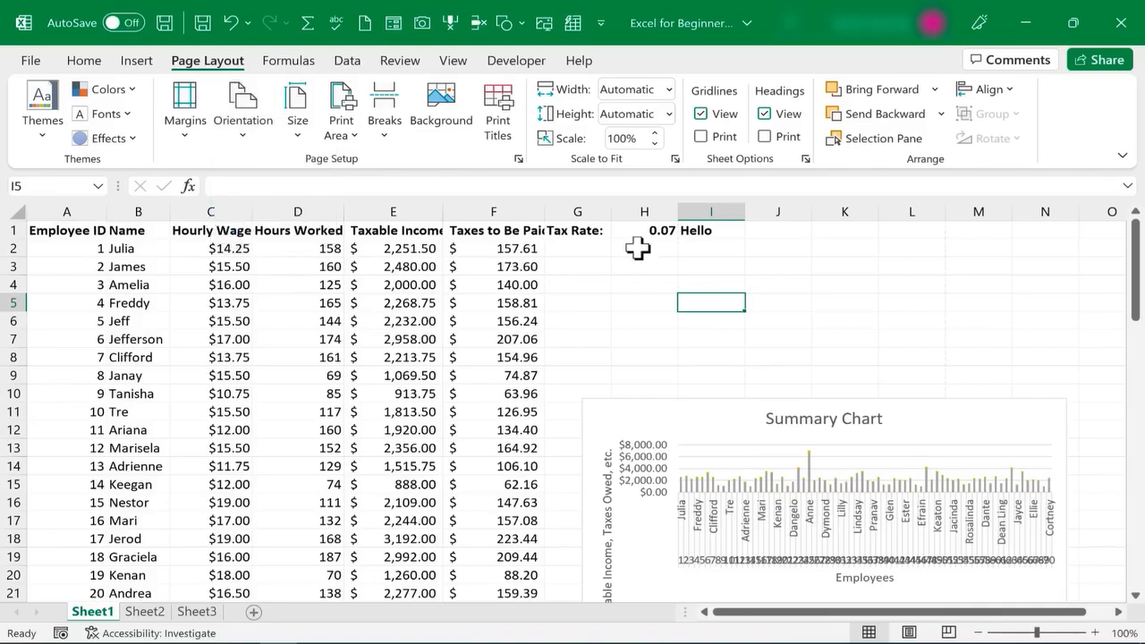
Review all landscape pages in the print preview, checking where the data and chart break, and return to the sheet
click(31, 60)
click(50, 351)
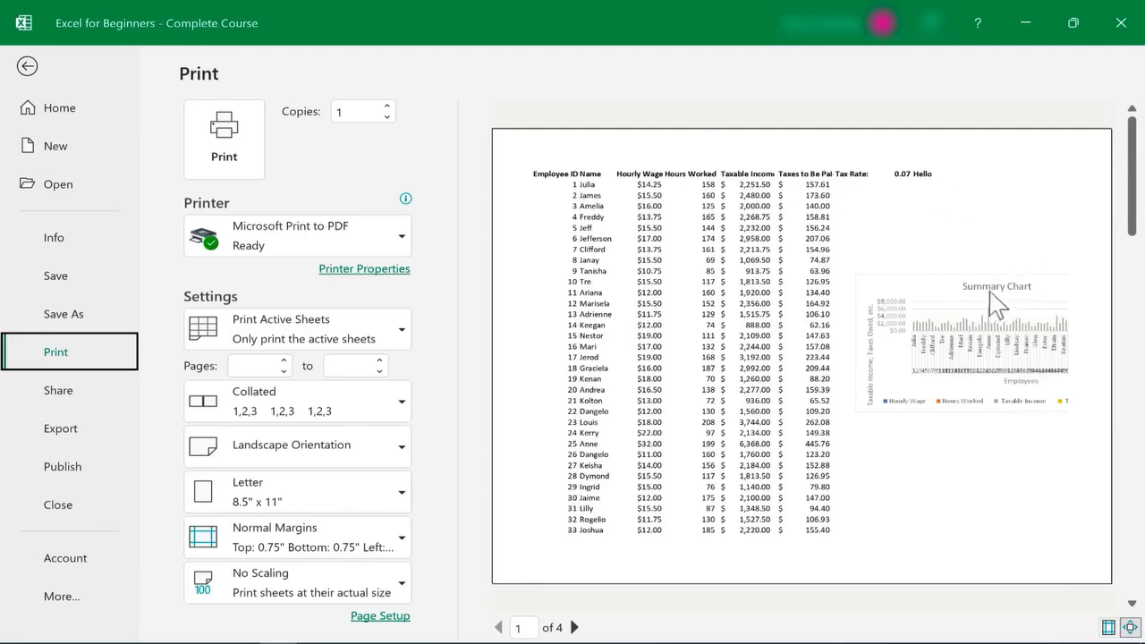
scroll(1135, 220, down, 1)
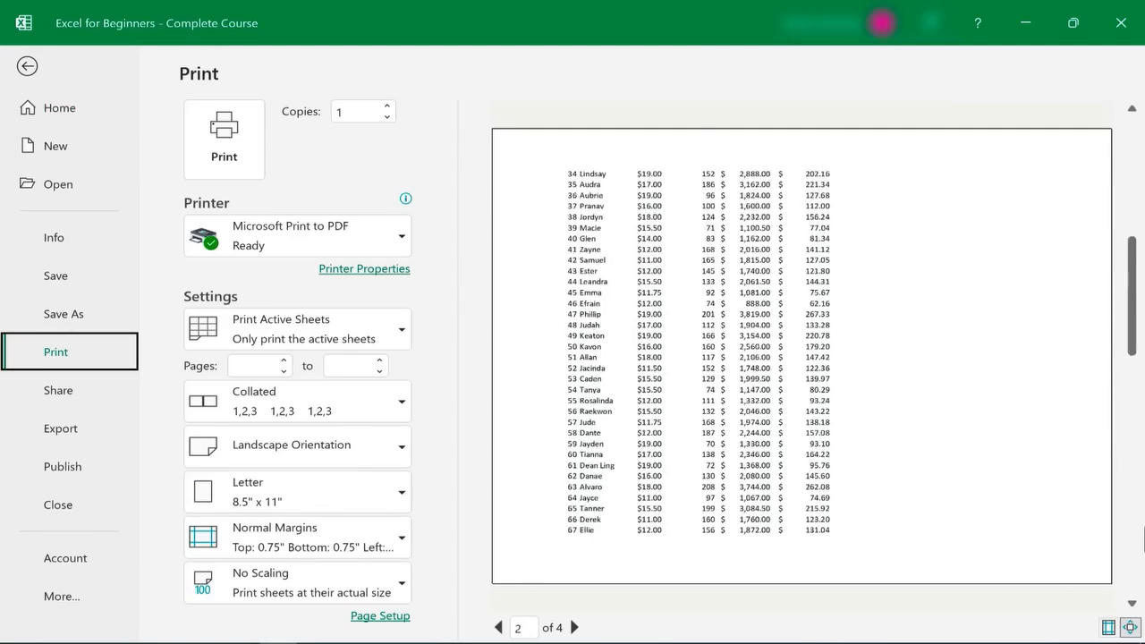
click(1131, 603)
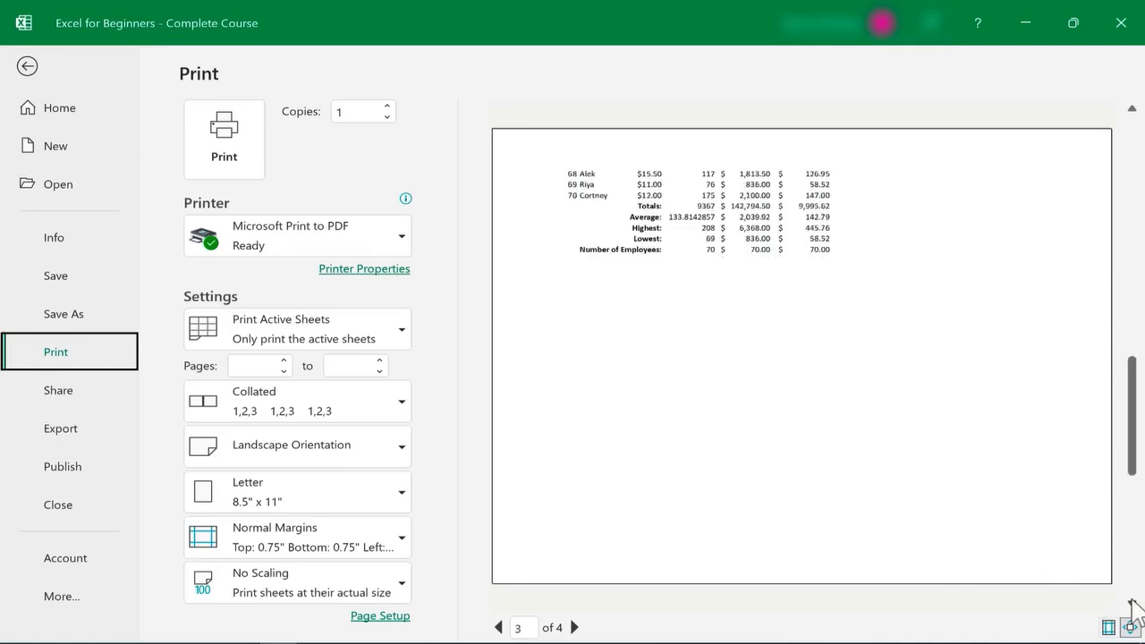
click(1131, 604)
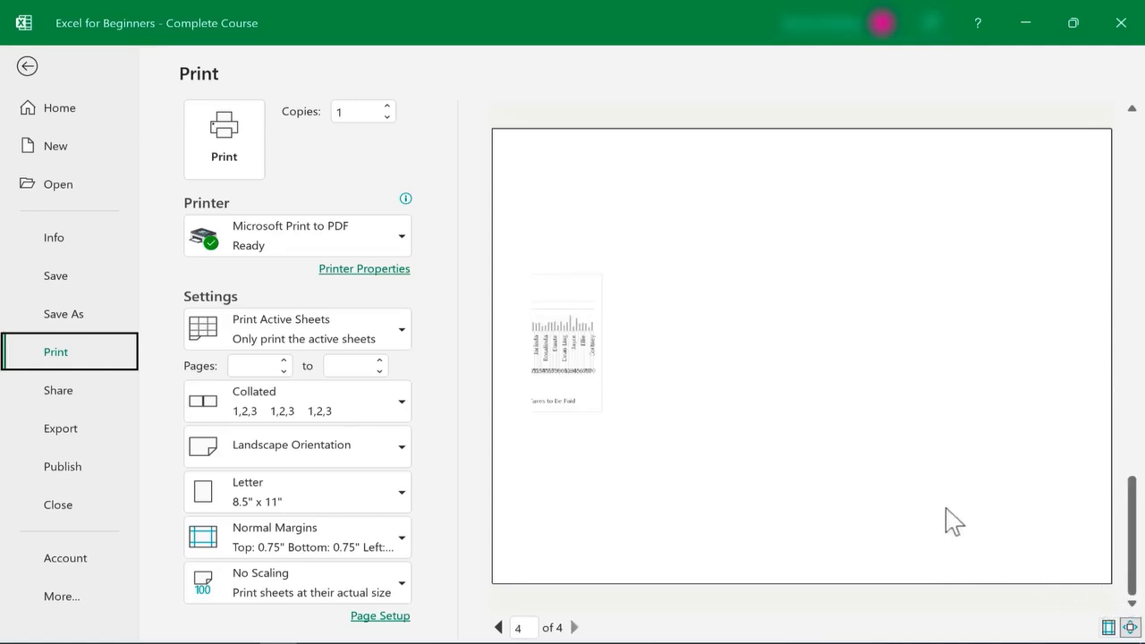
click(28, 67)
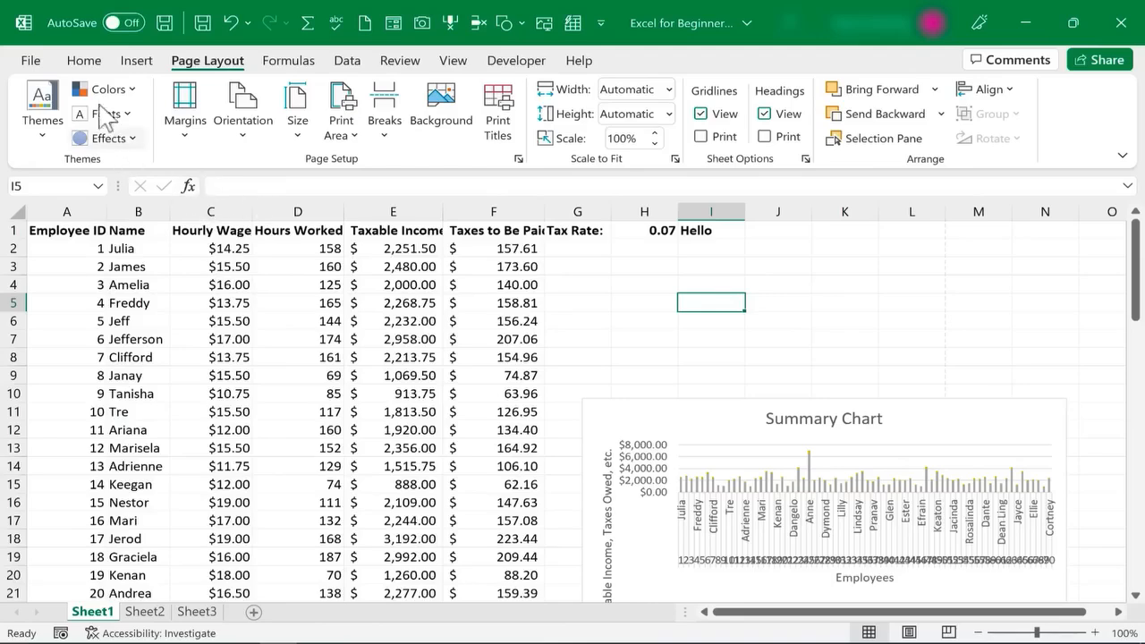
Switch to Page Break Preview and examine where the page breaks fall across the payroll data and chart
click(453, 61)
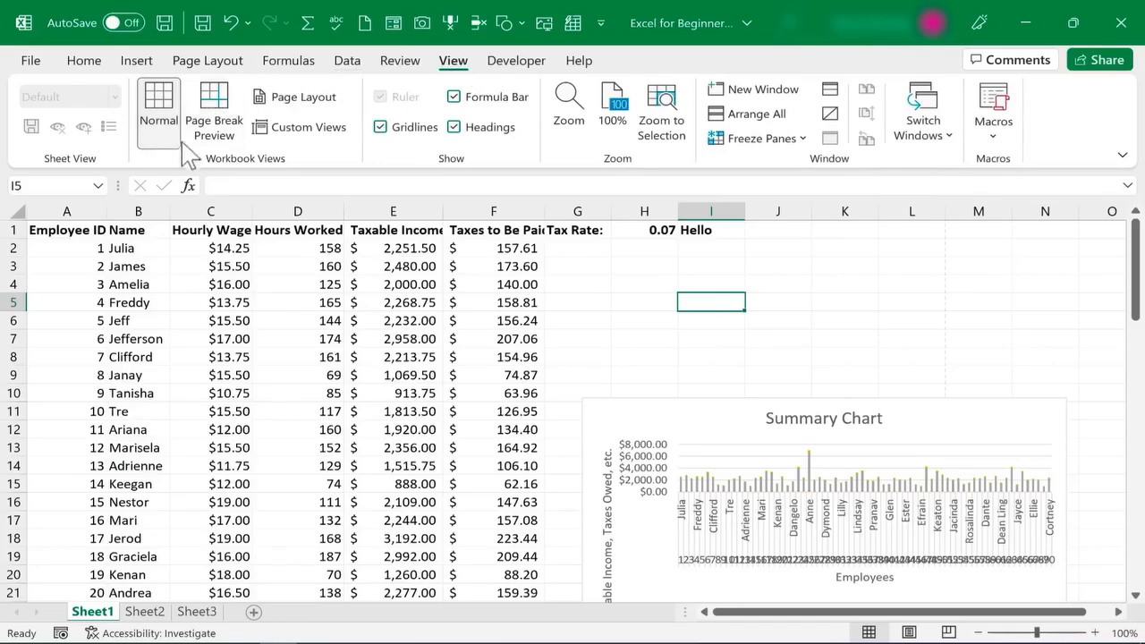
click(230, 139)
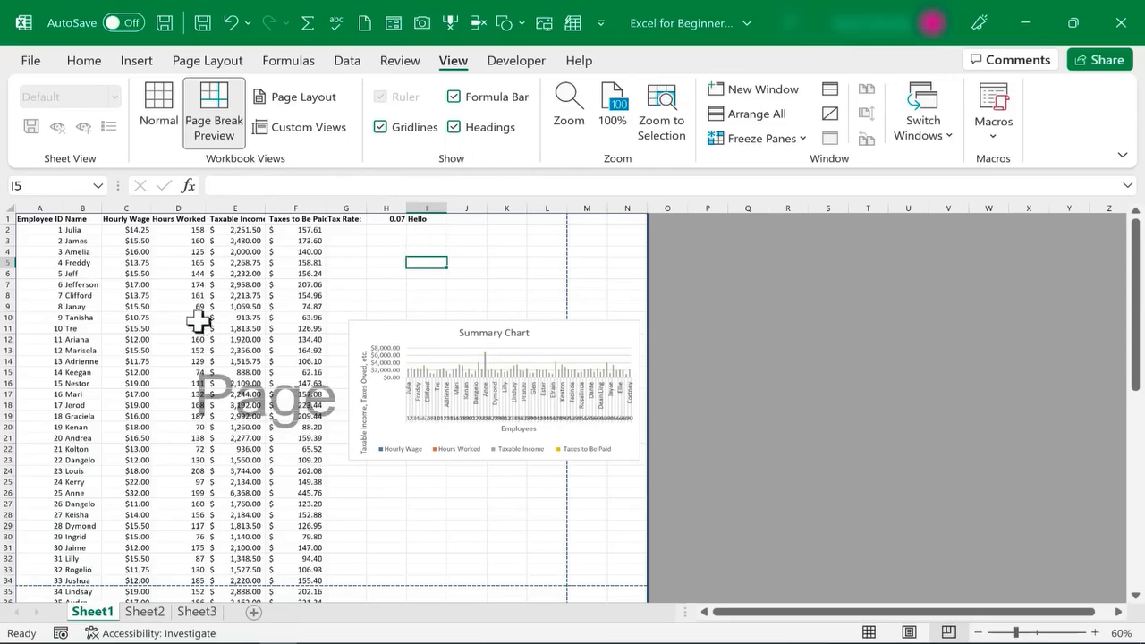
scroll(298, 435, down, 2)
scroll(340, 299, down, 1)
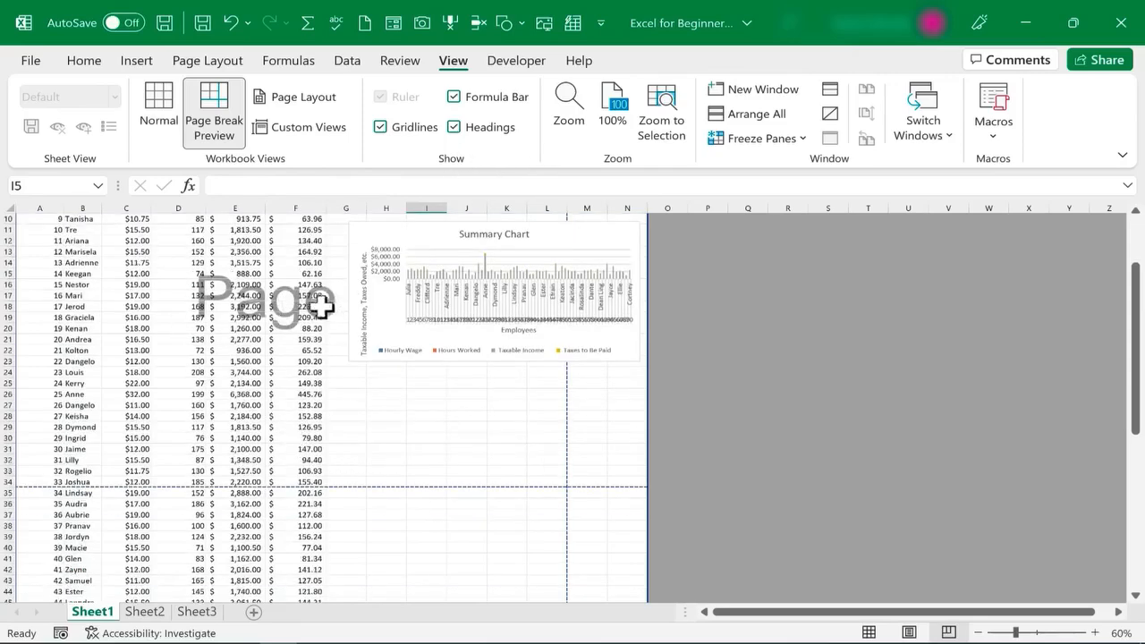
scroll(320, 313, down, 6)
scroll(424, 522, down, 13)
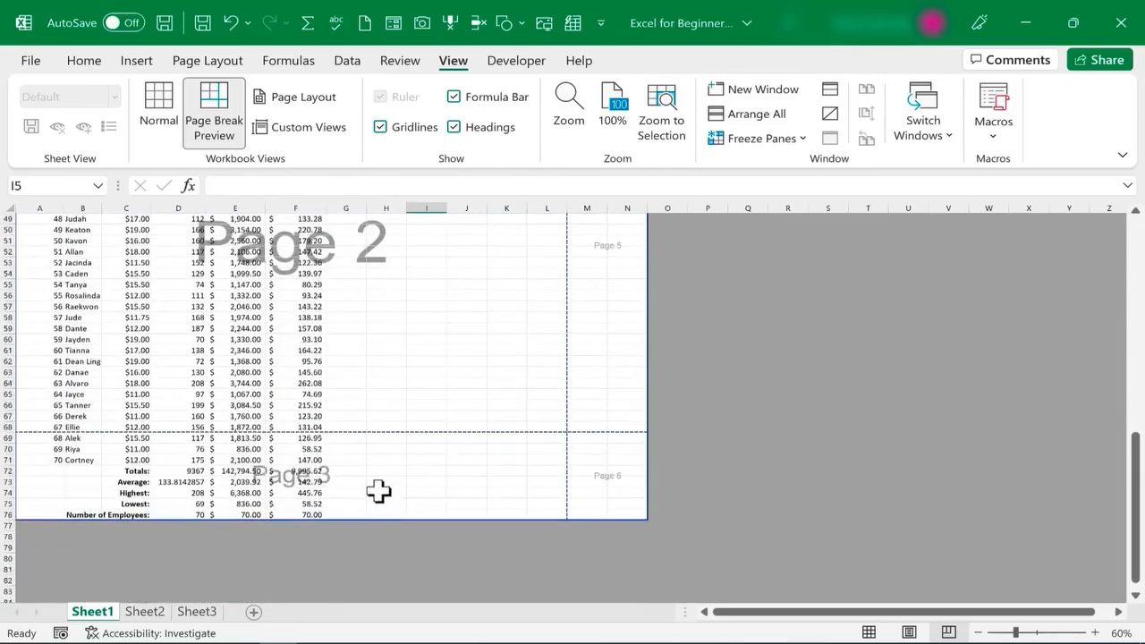
scroll(381, 480, up, 14)
scroll(379, 474, up, 8)
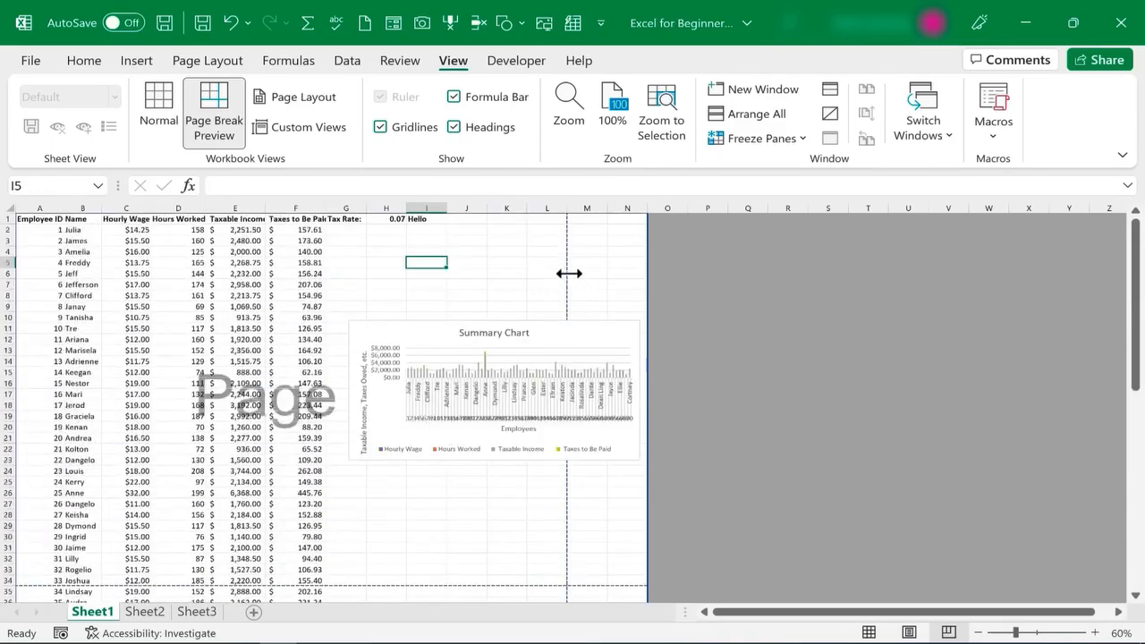
Move the vertical page break beside the chart out to the print area's edge after column N, and return to Normal view
drag(577, 273, 637, 280)
drag(568, 280, 651, 289)
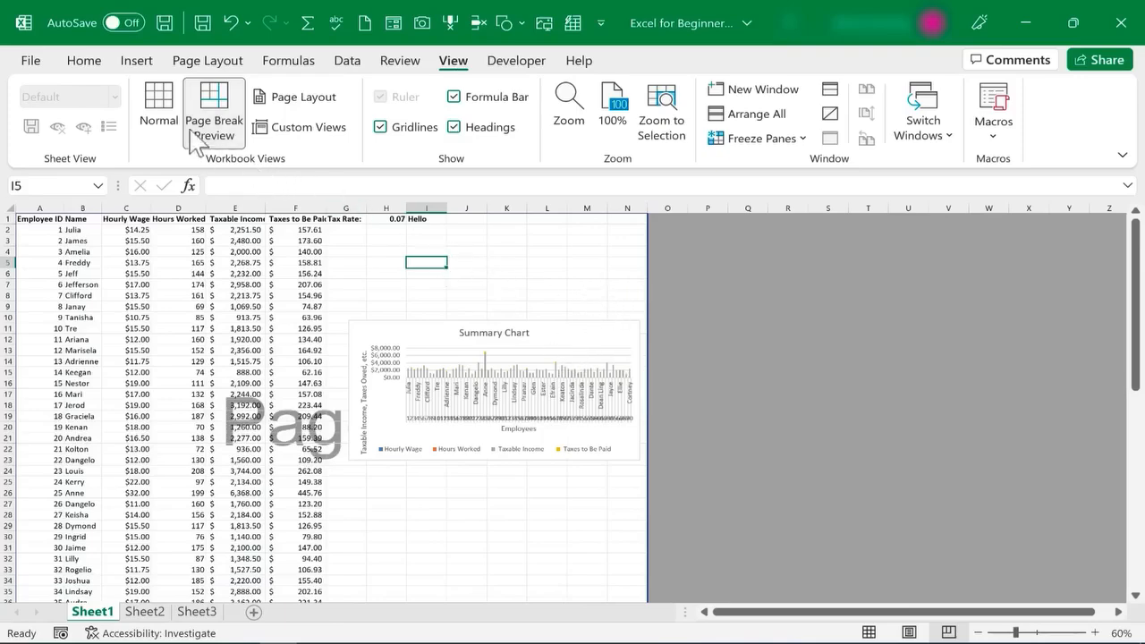
click(157, 113)
Check in the print preview how the data and chart fit on each page
click(30, 60)
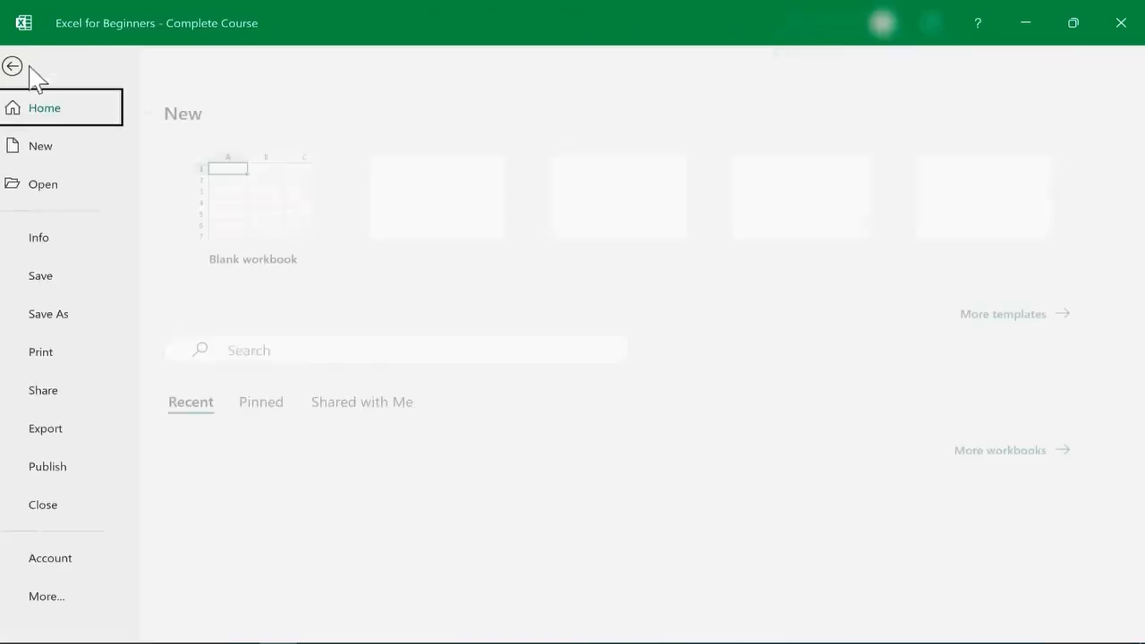
click(36, 358)
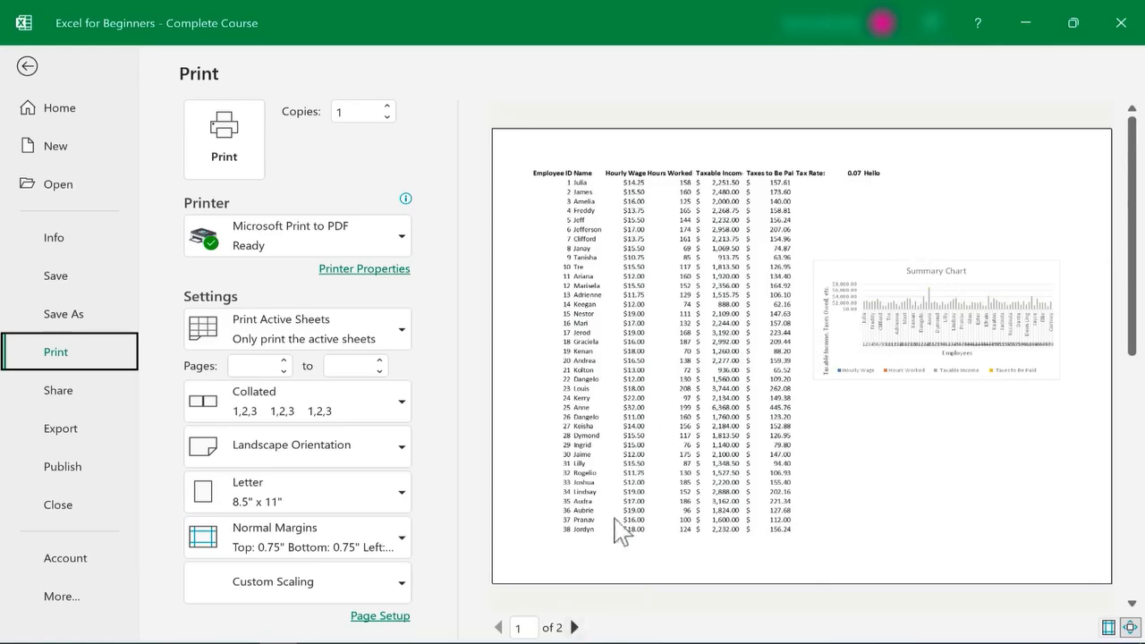
click(574, 628)
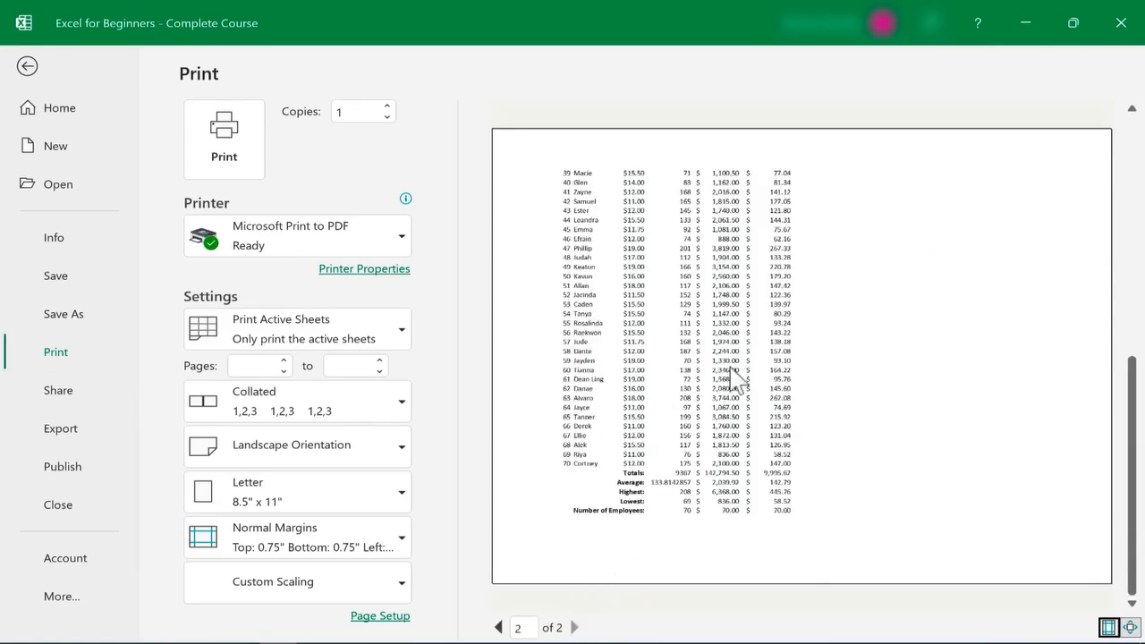
click(498, 628)
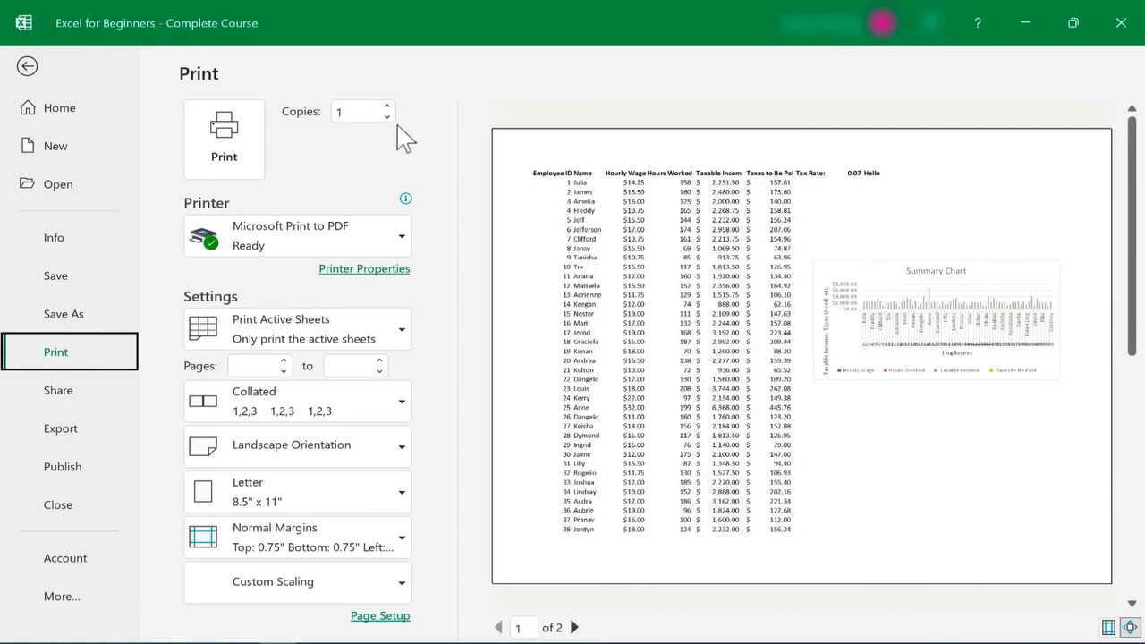
Set the number of copies to 2 and look through the available printers, keeping Microsoft Print to PDF
double_click(387, 106)
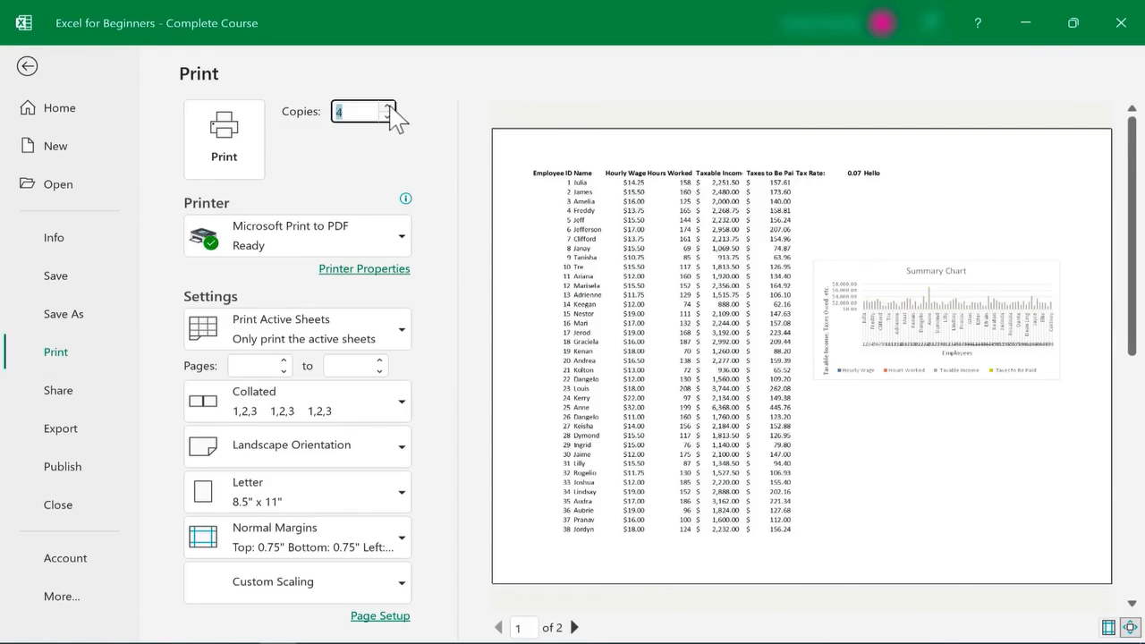
click(389, 107)
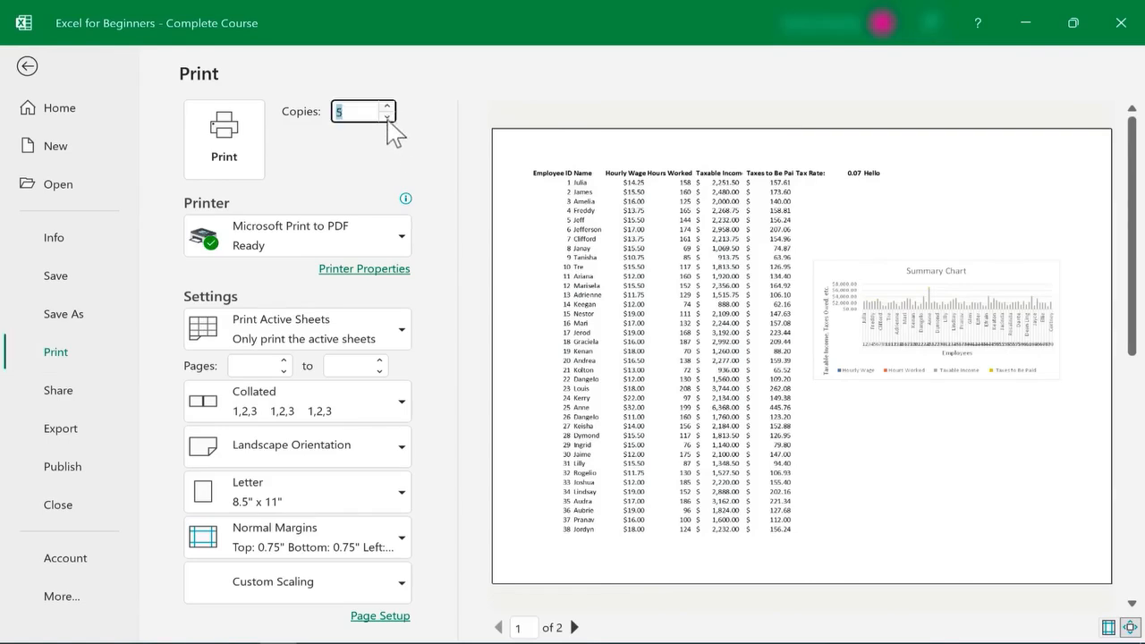
click(402, 249)
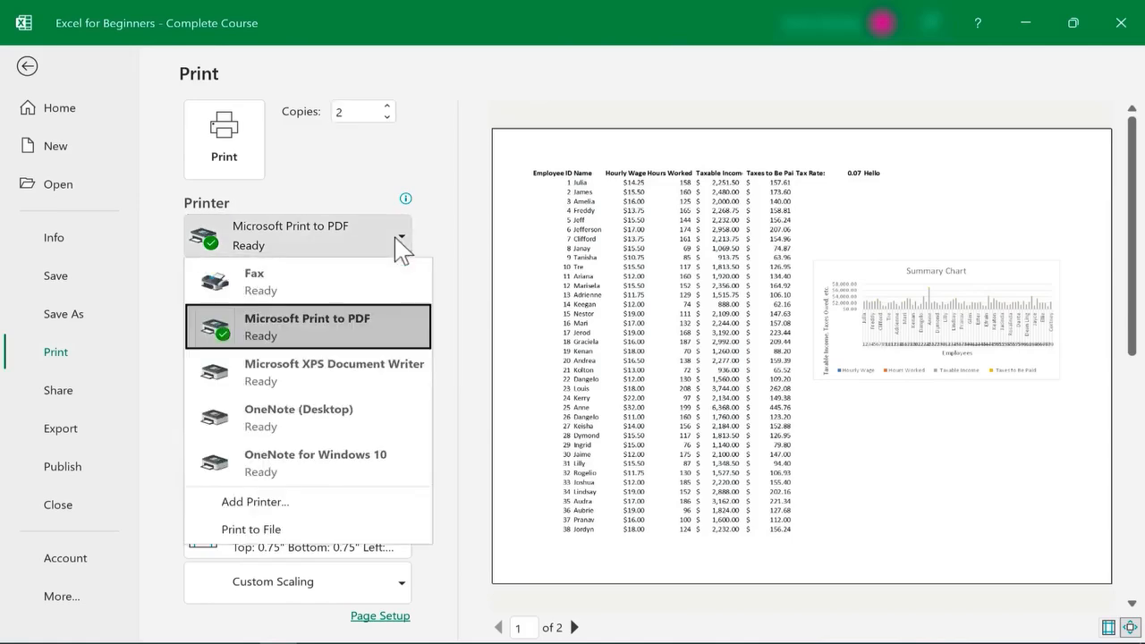
click(402, 249)
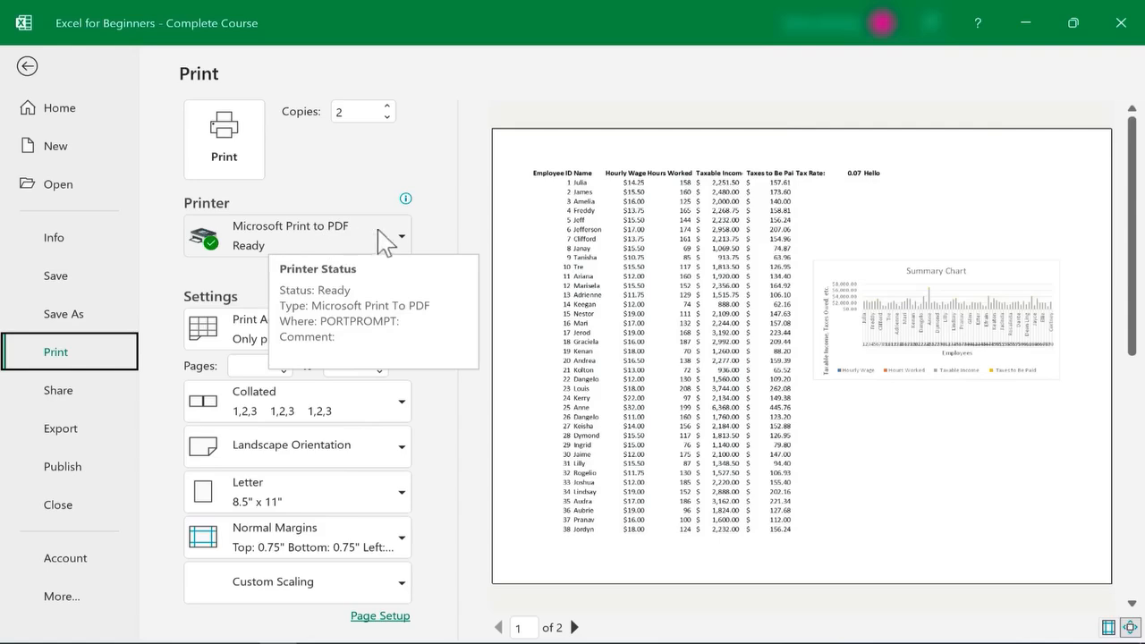
click(405, 247)
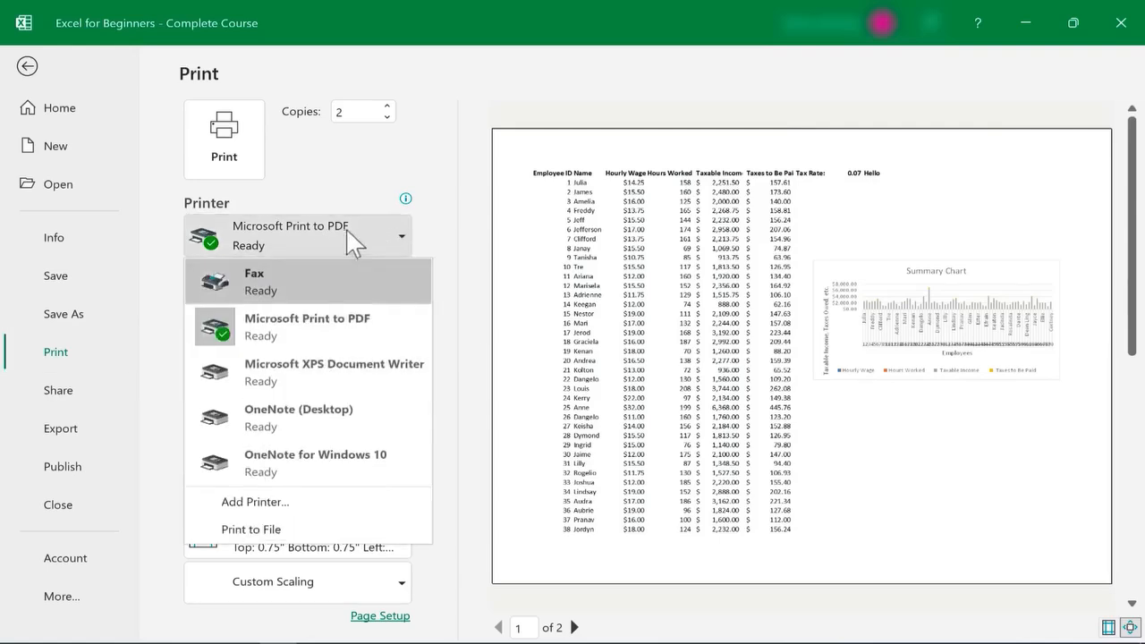
key(Escape)
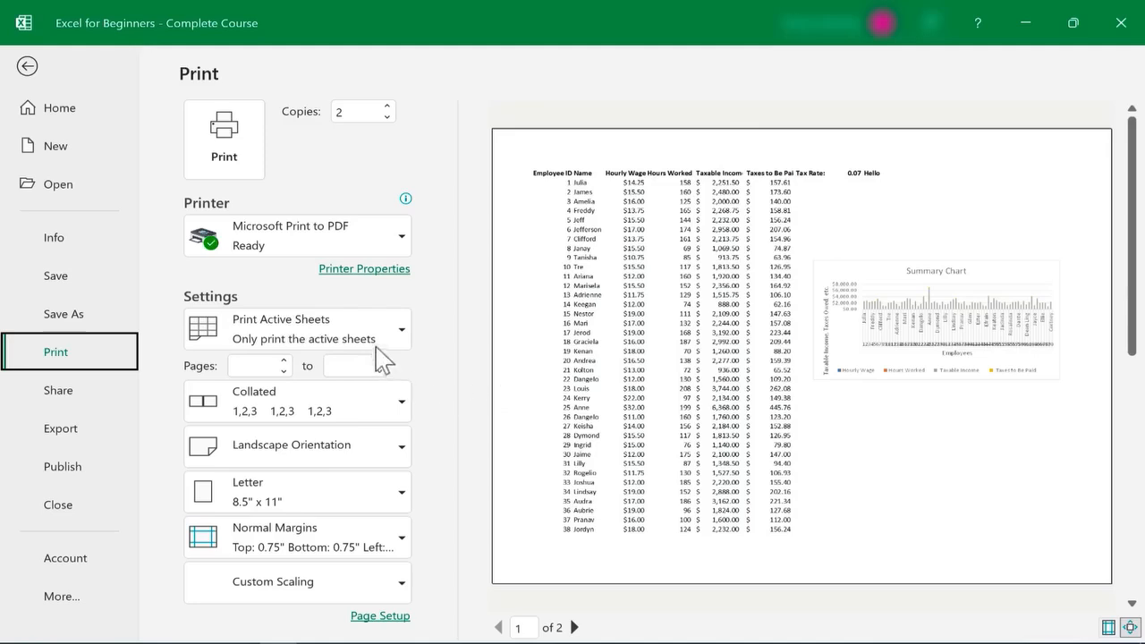
Look at the options for which part of the workbook to print, and return to the sheet
click(401, 335)
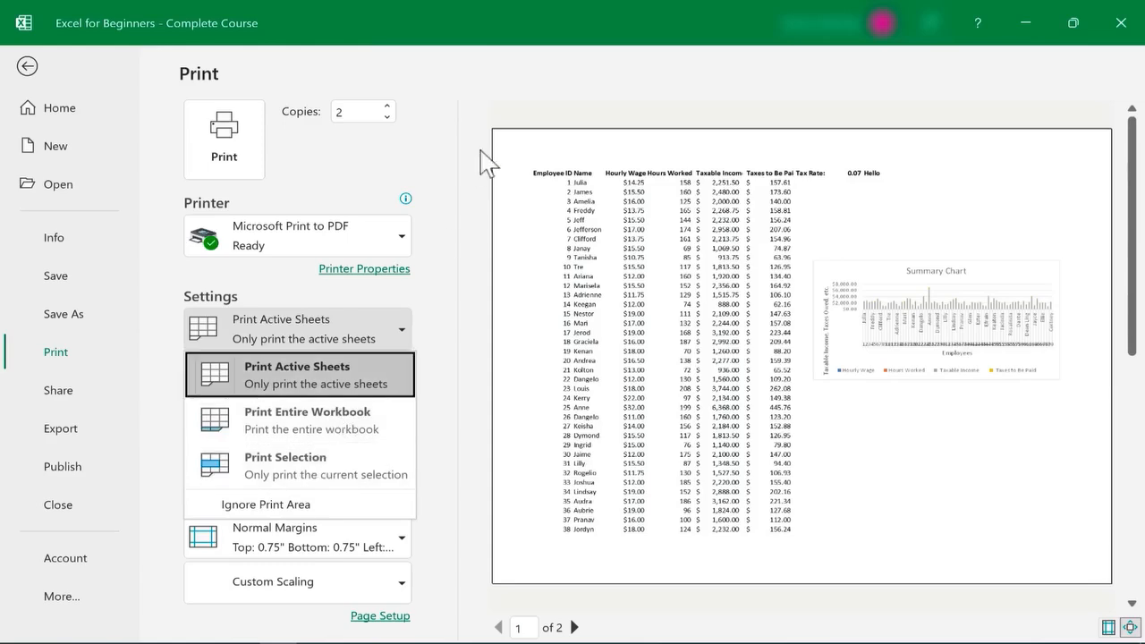
key(Escape)
click(27, 67)
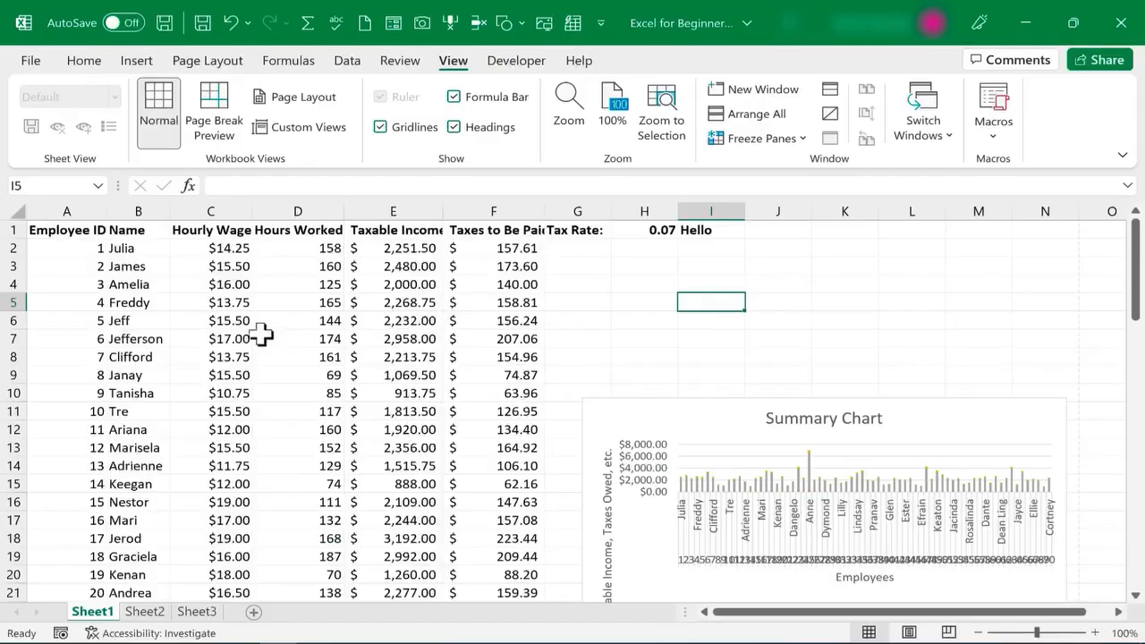
Select cells B1:D12 and limit the printout to them with Print Selection
drag(133, 224, 324, 428)
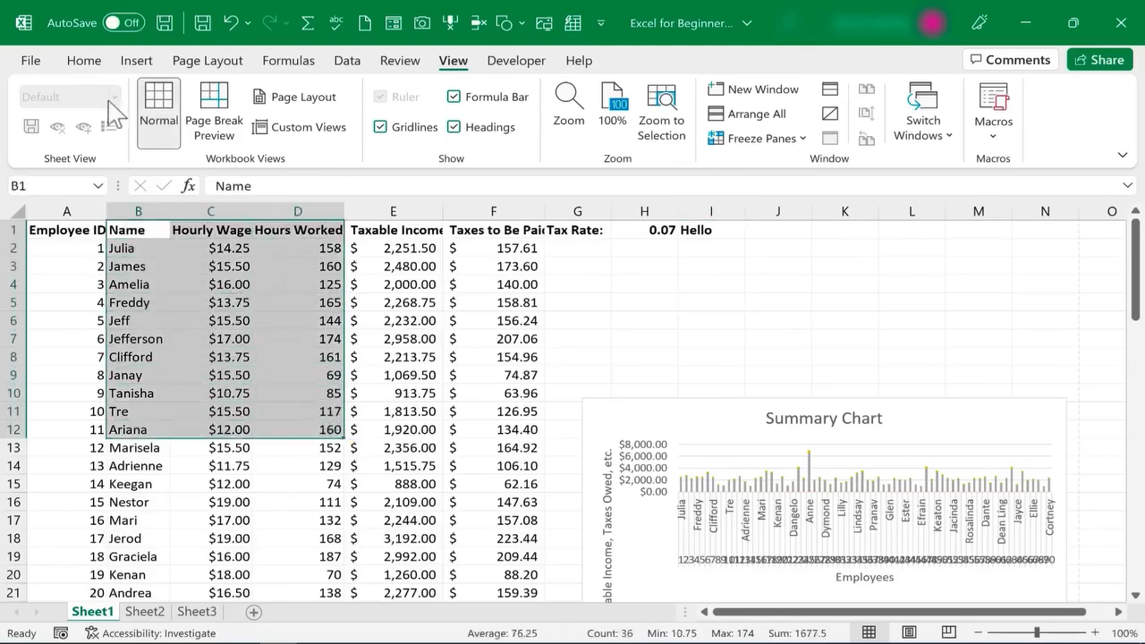
click(31, 60)
click(49, 356)
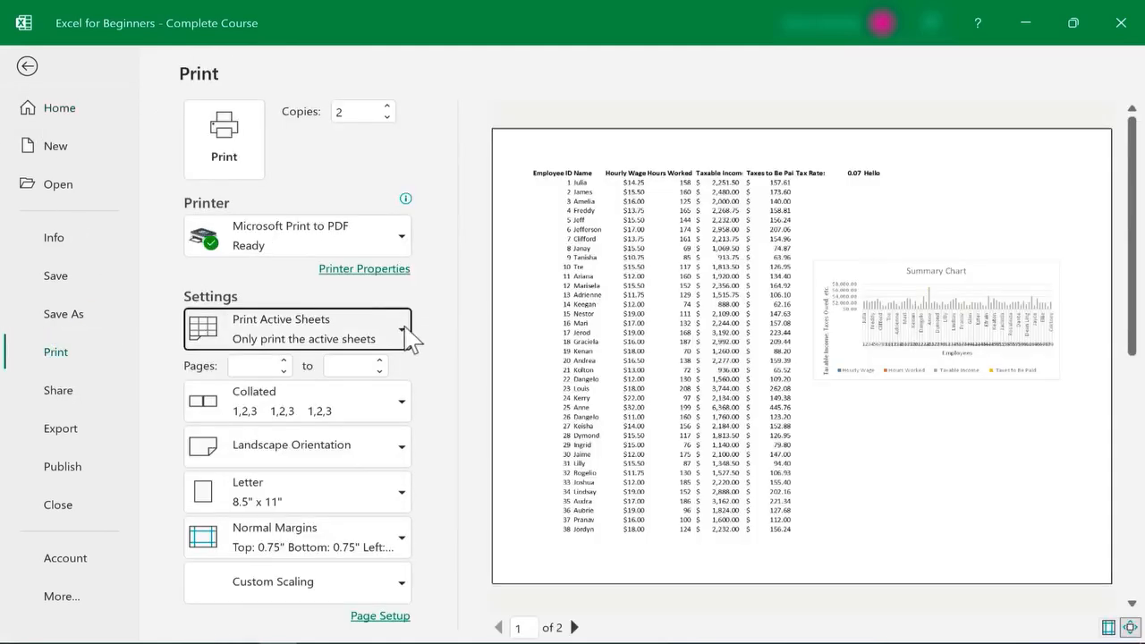
click(410, 332)
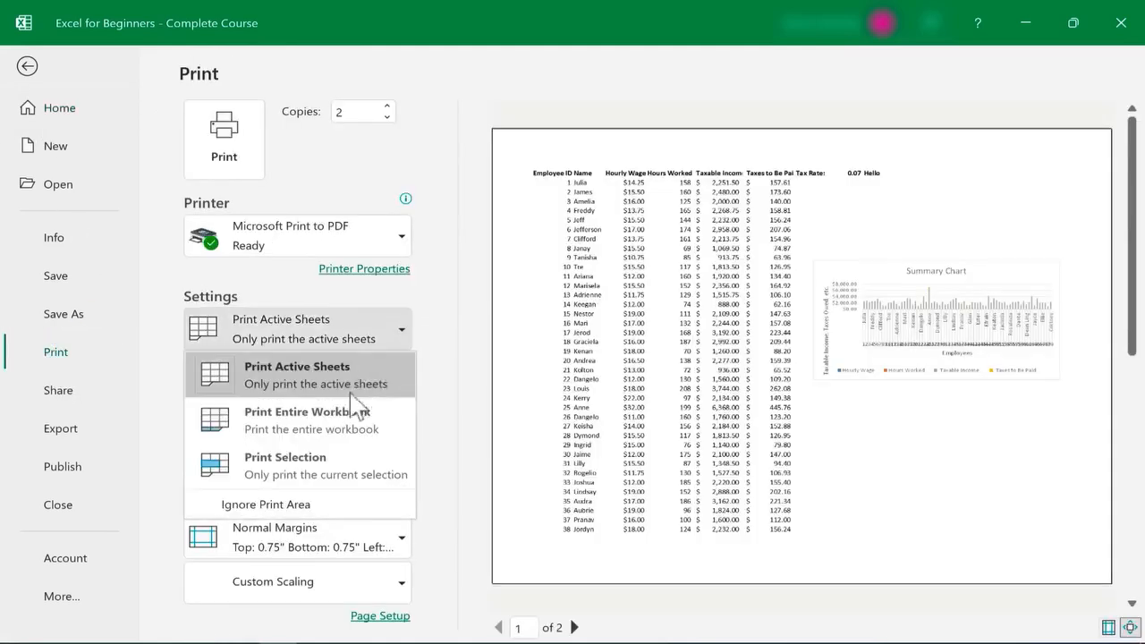
click(317, 452)
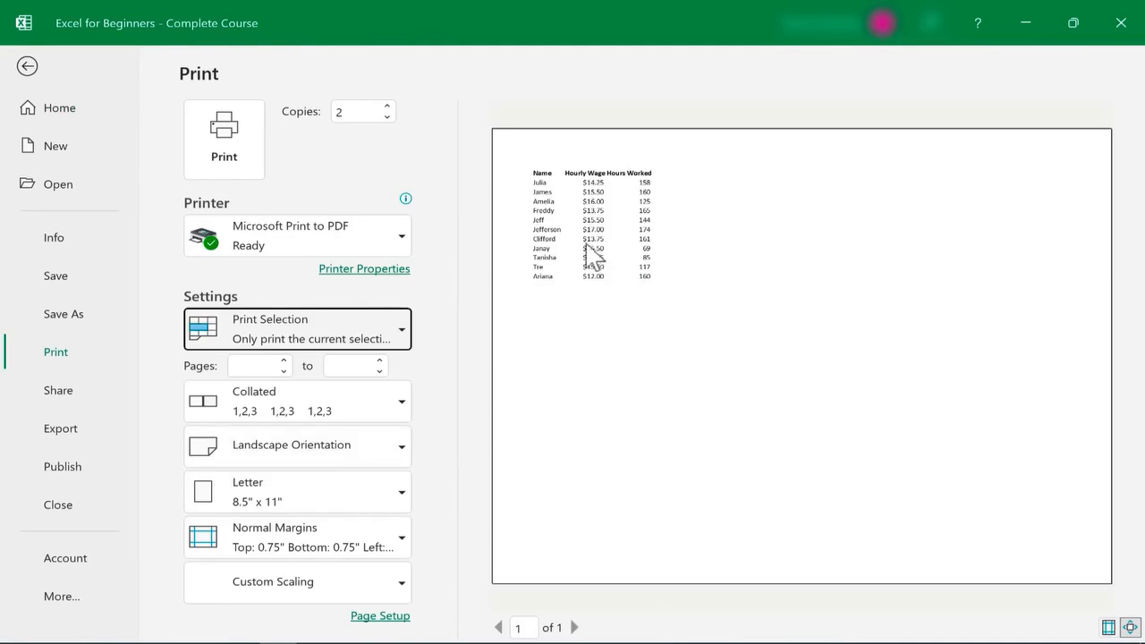
Set the printout to Print Active Sheets with a page range of 1 to 2
click(391, 323)
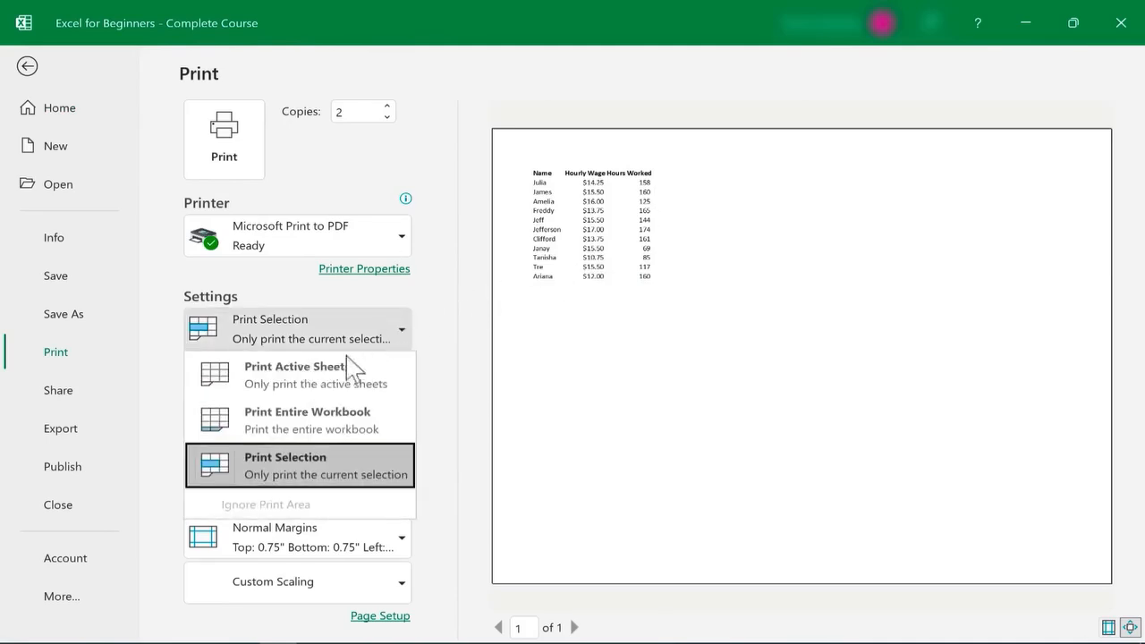
click(309, 386)
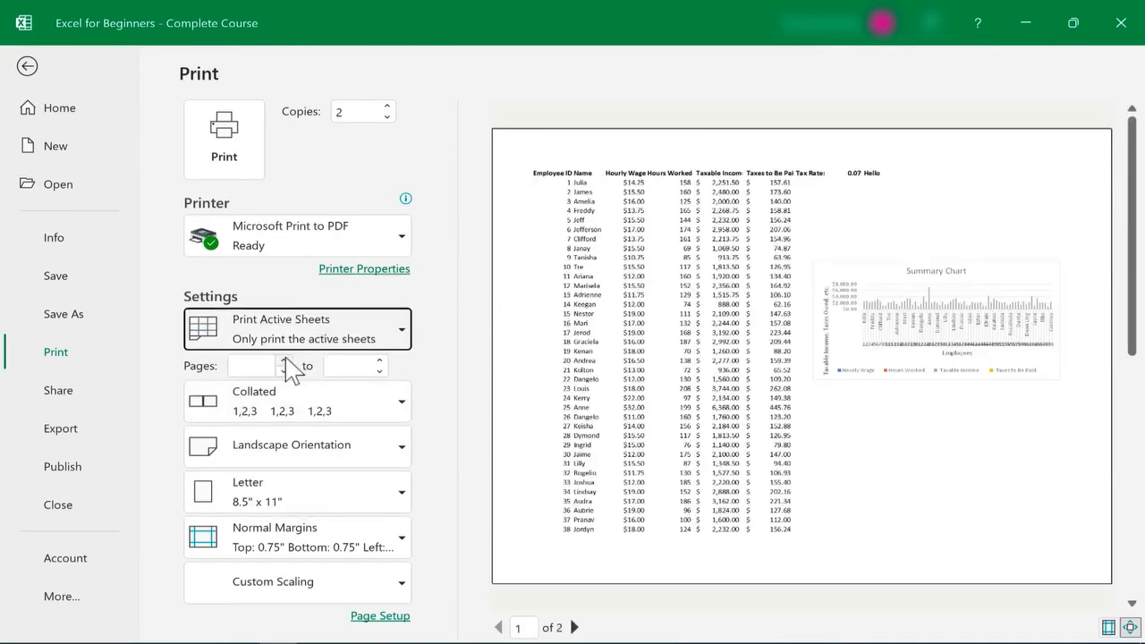
click(285, 360)
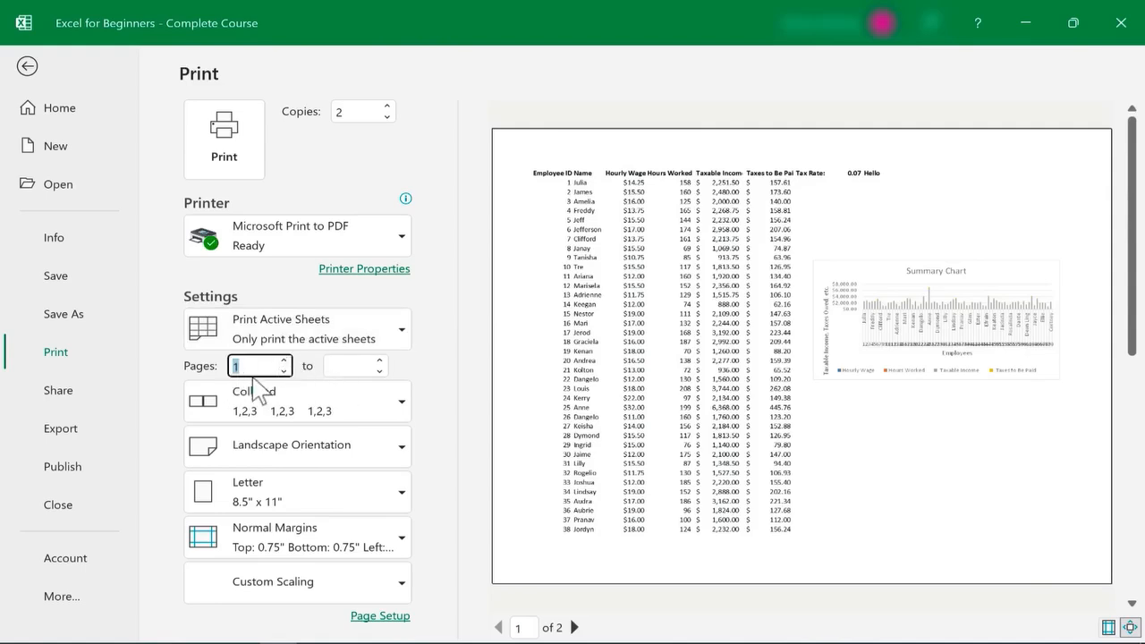
click(378, 372)
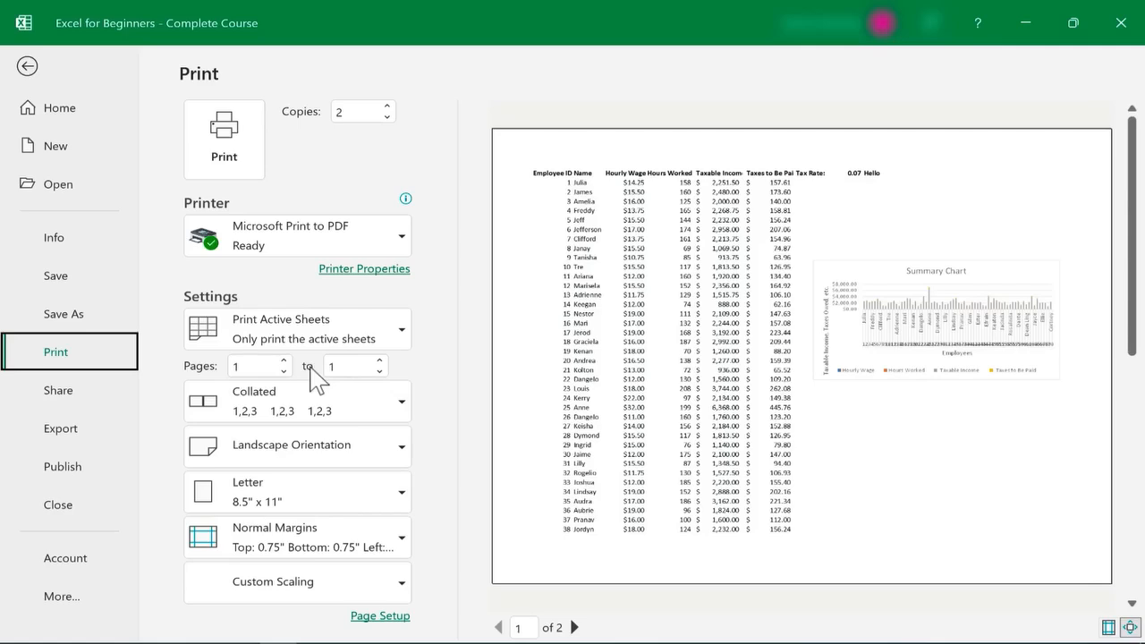
click(380, 361)
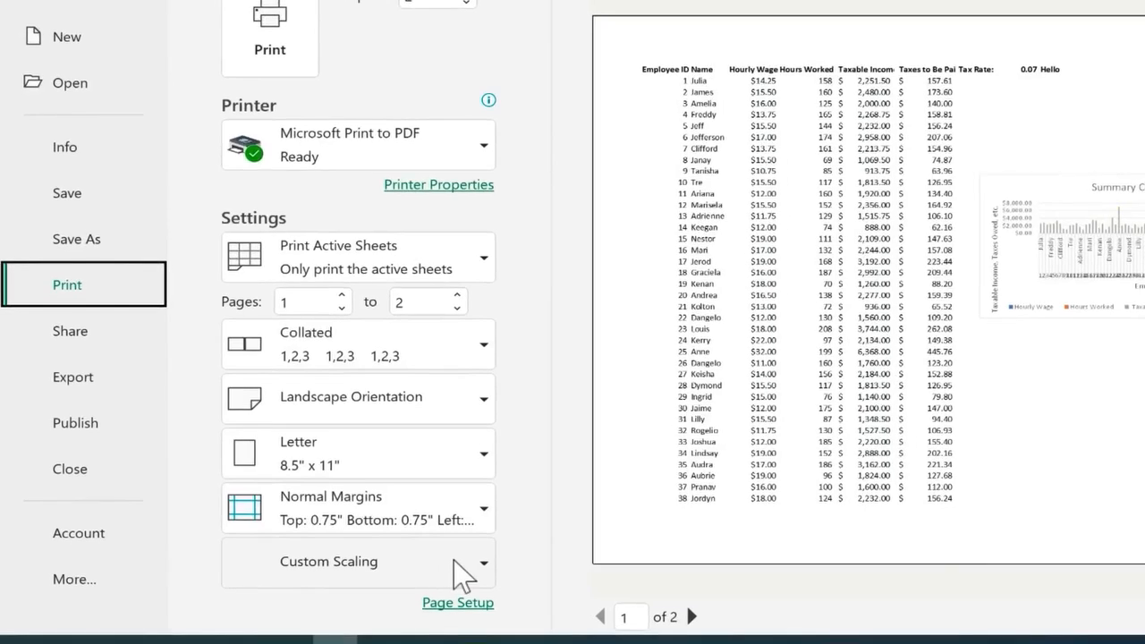
Set the print scaling to Fit Sheet on One Page
click(454, 560)
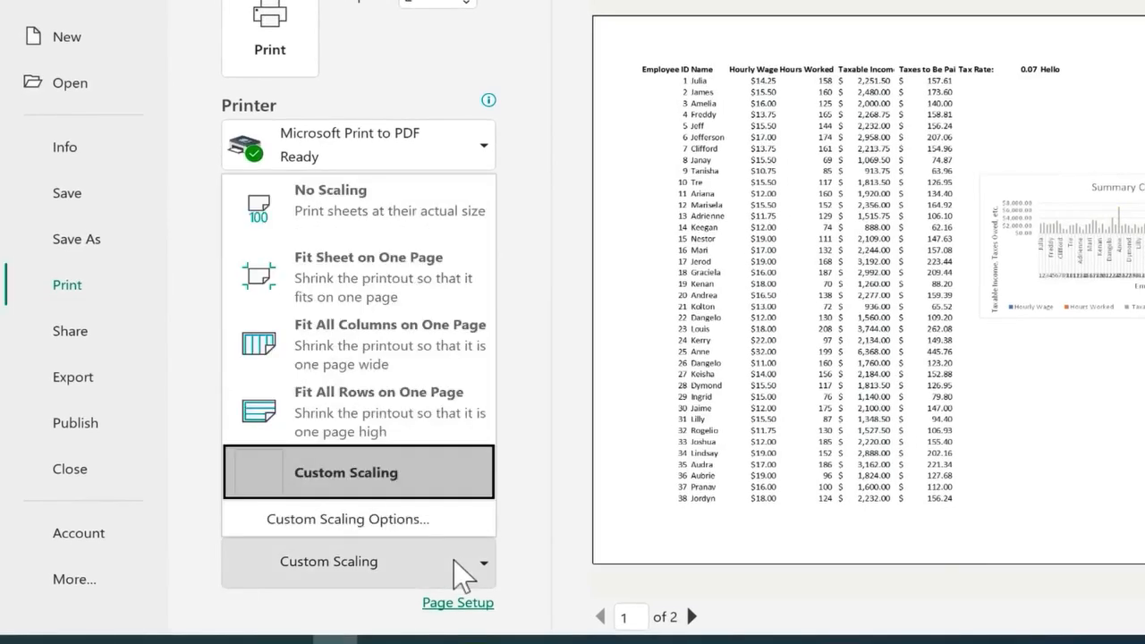
click(407, 296)
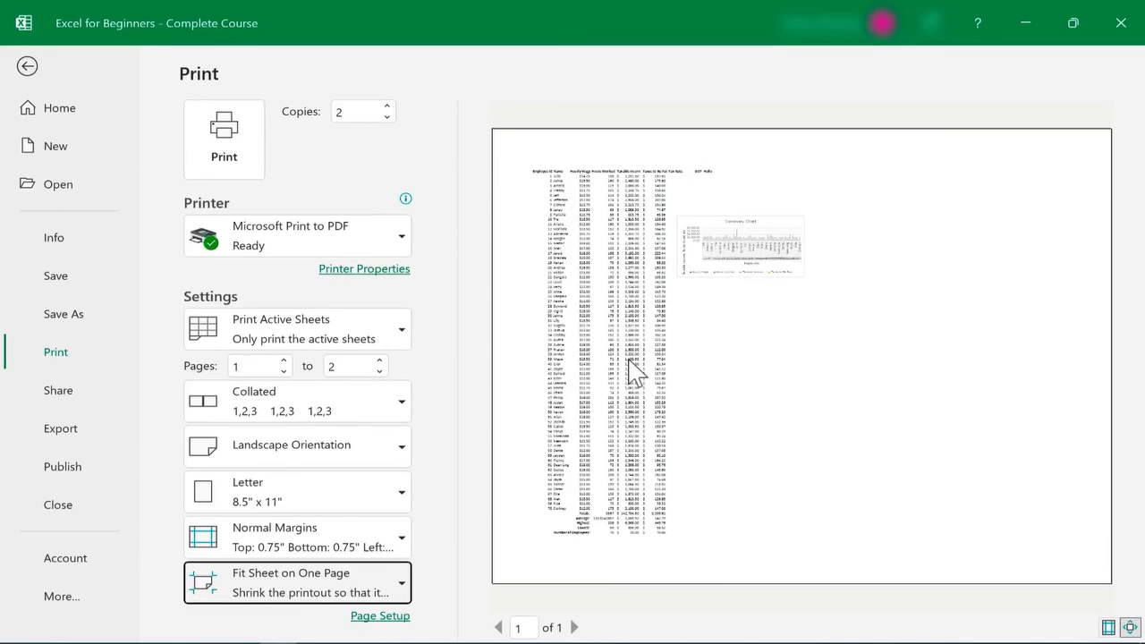
click(414, 136)
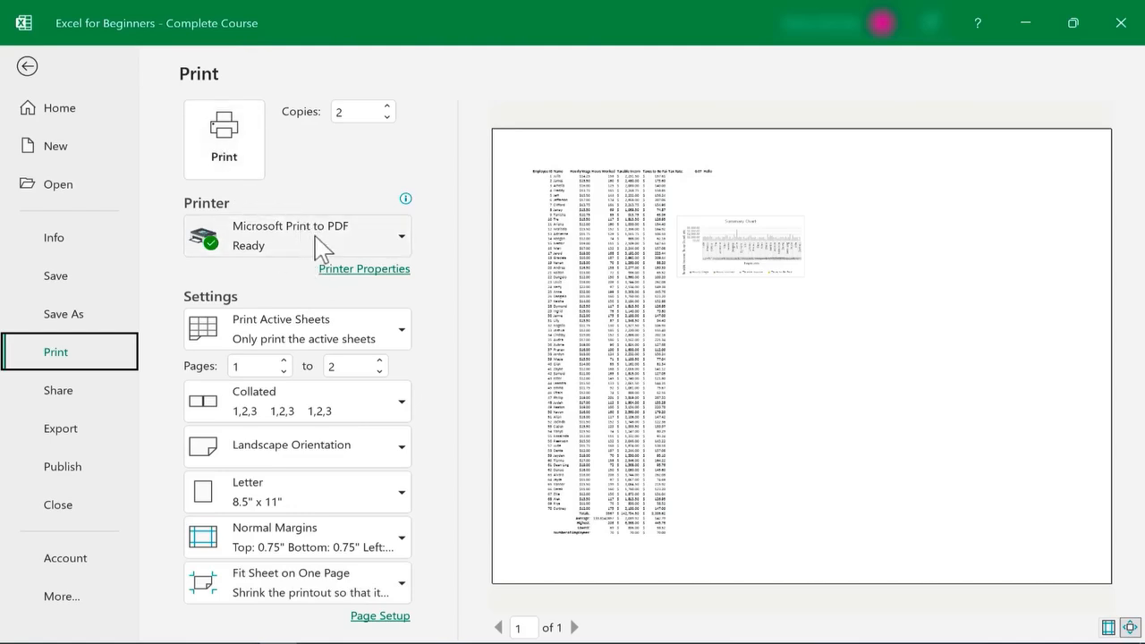
Print the payroll sheet with Microsoft Print to PDF, saving the output as Payroll1 in the Downloads folder
mouse_move(276, 228)
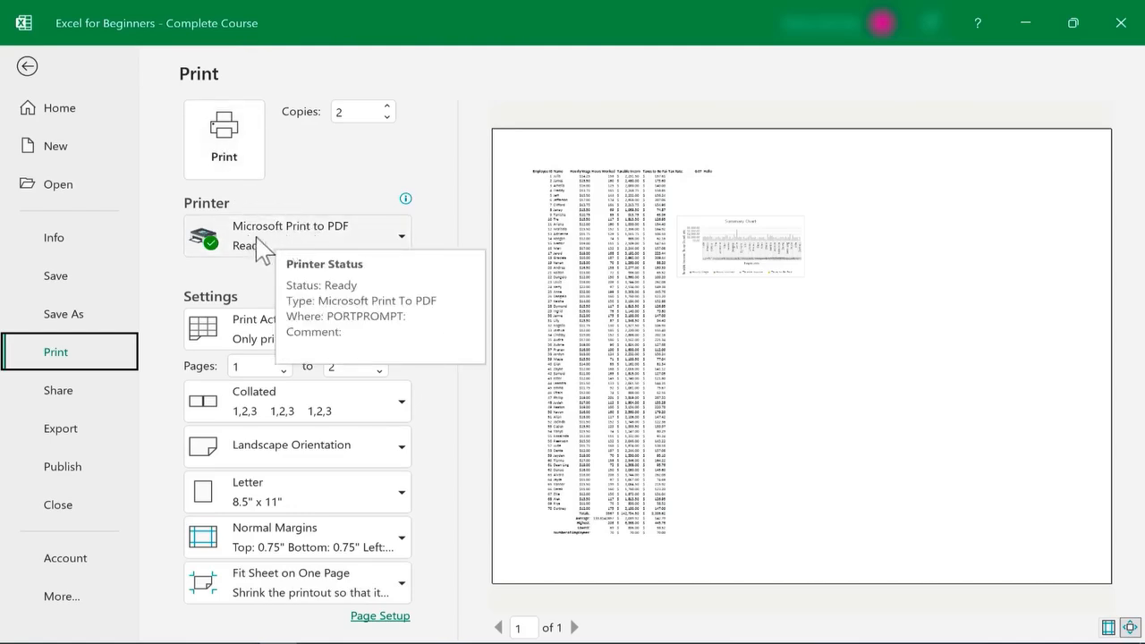
click(398, 237)
click(397, 237)
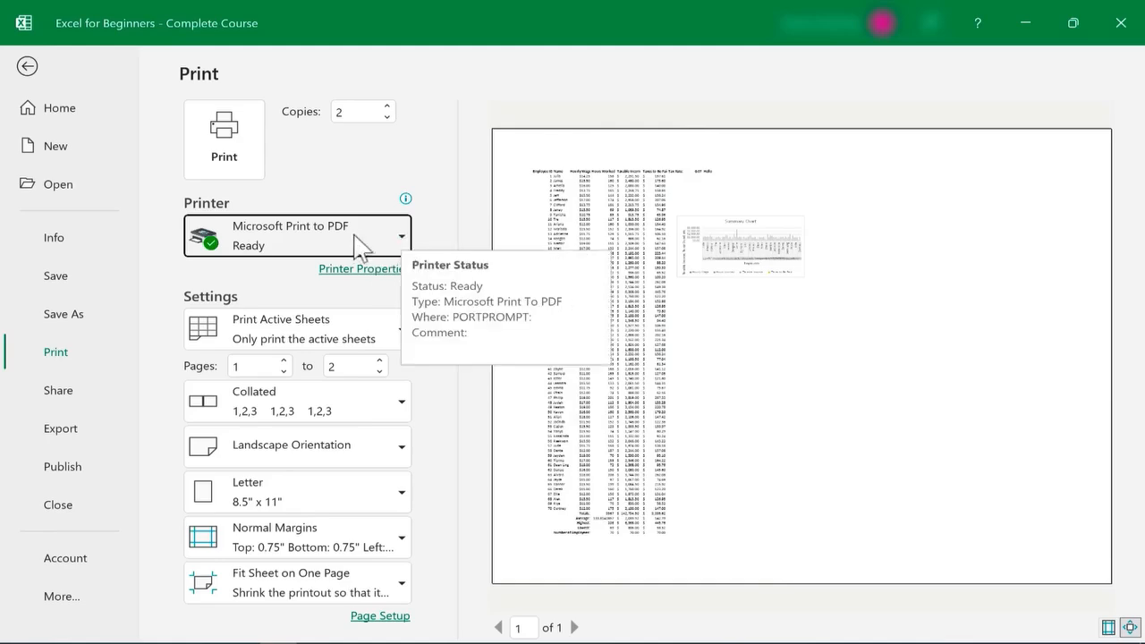
click(223, 136)
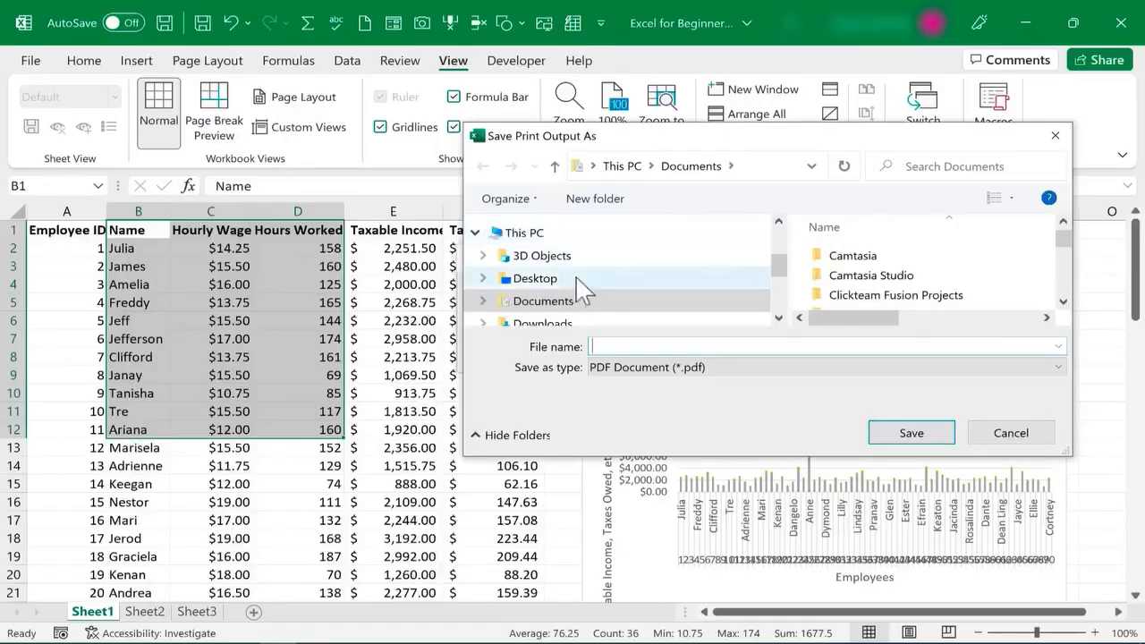
click(537, 322)
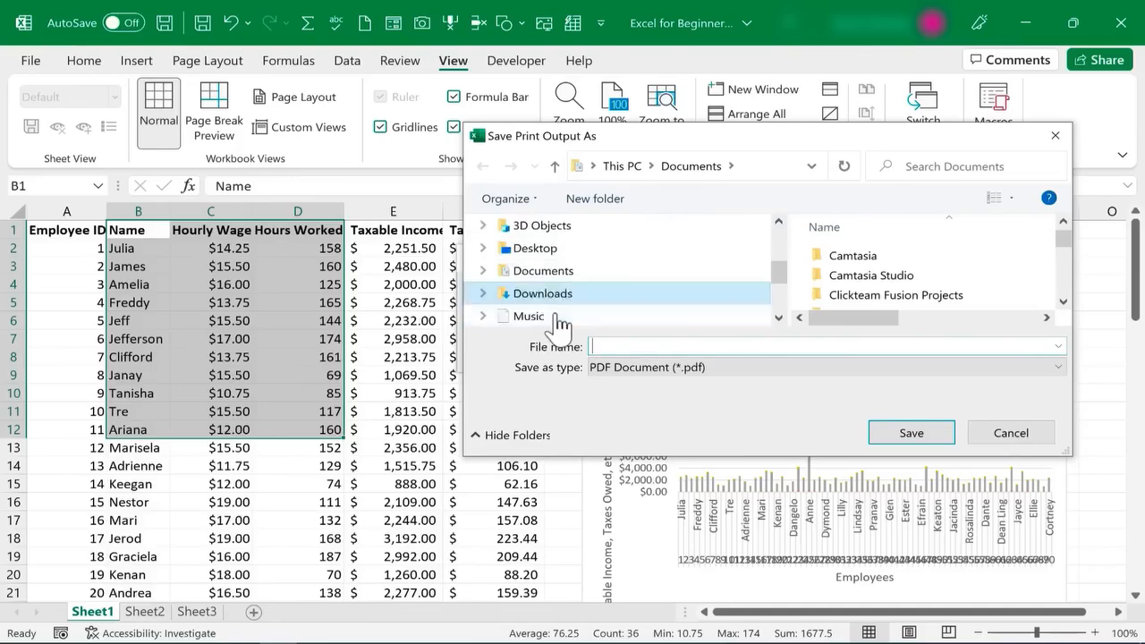
click(637, 347)
text(Payroll1)
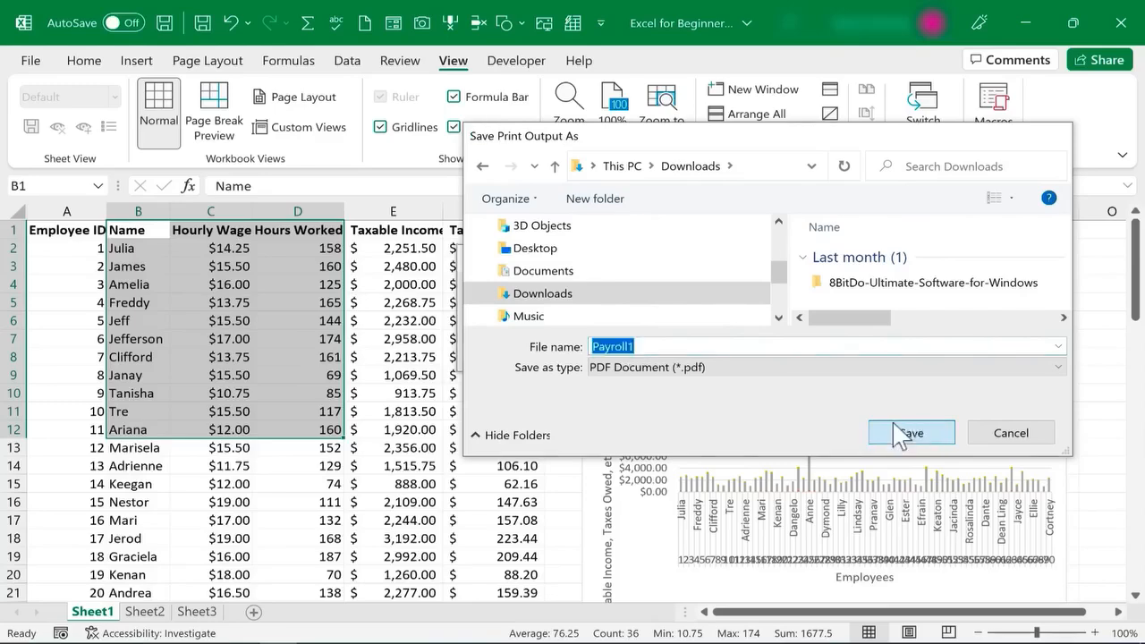
click(894, 435)
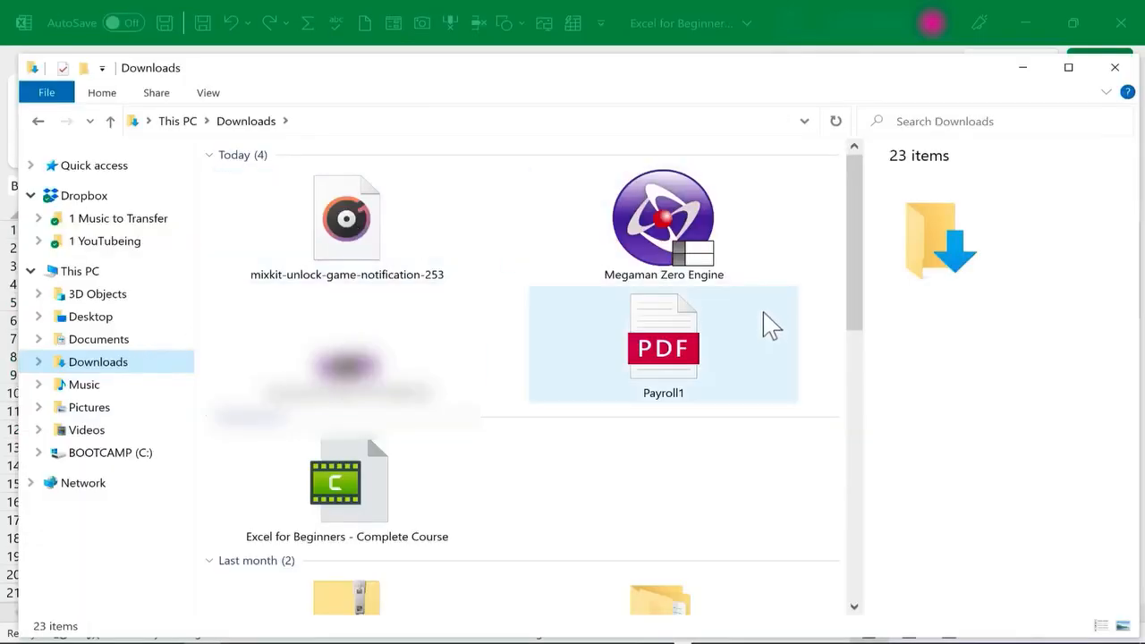
Open the Payroll1 PDF from the Downloads folder, look through its page, and close it
click(671, 355)
double_click(671, 355)
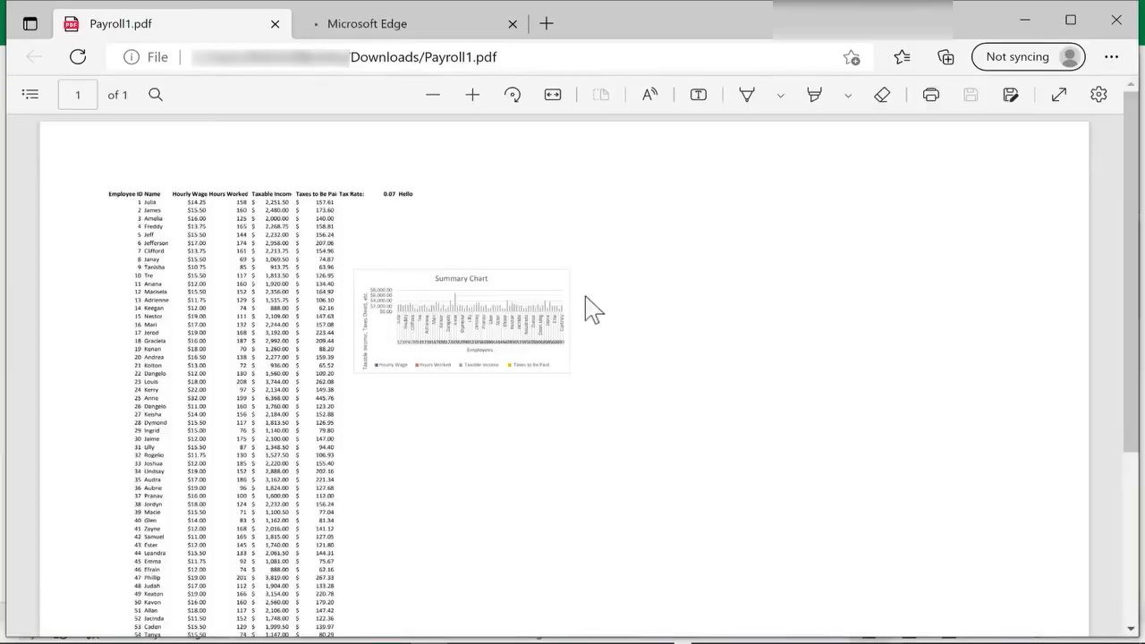
scroll(586, 307, down, 5)
scroll(581, 357, up, 6)
scroll(351, 371, down, 5)
scroll(349, 374, up, 5)
click(1116, 20)
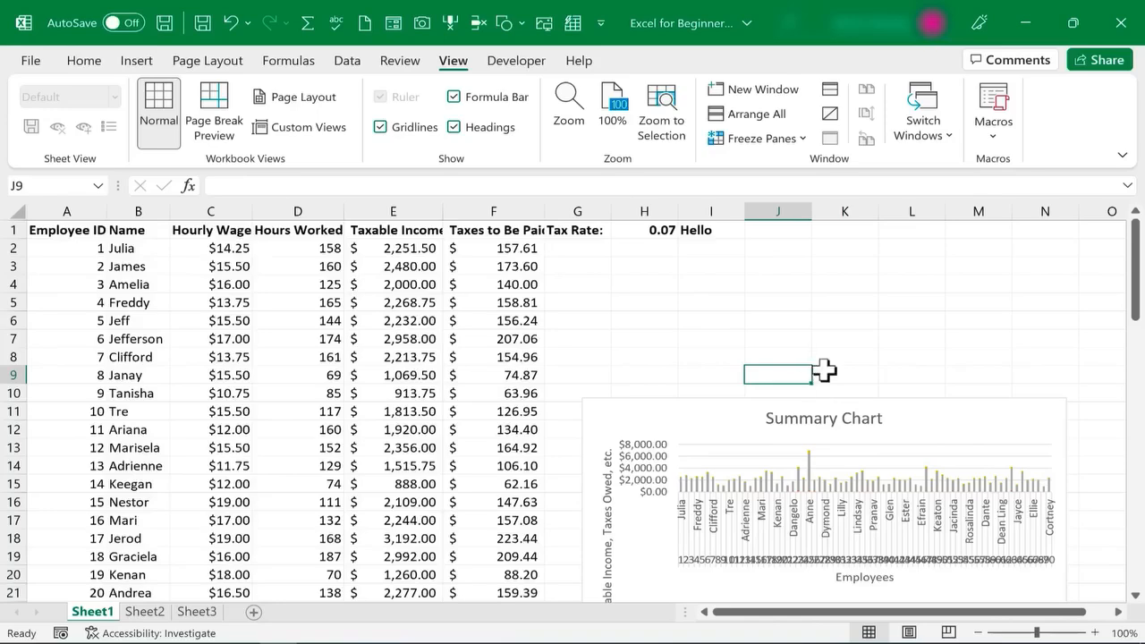
Look at the options for sharing the workbook or attaching a copy, and return to the sheet
click(84, 61)
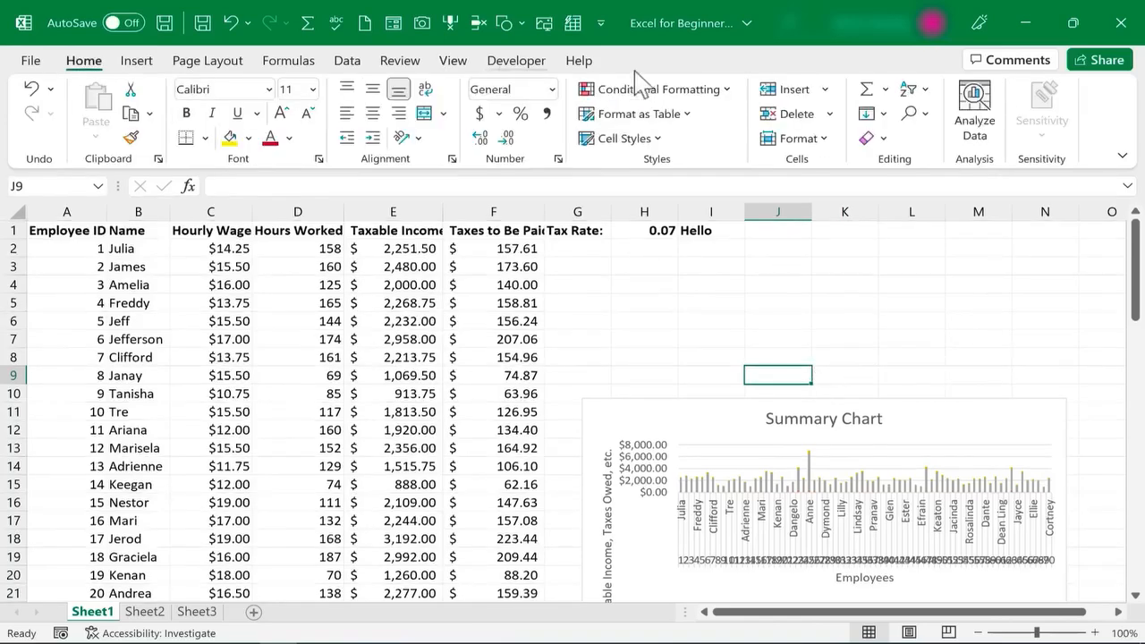
click(1106, 62)
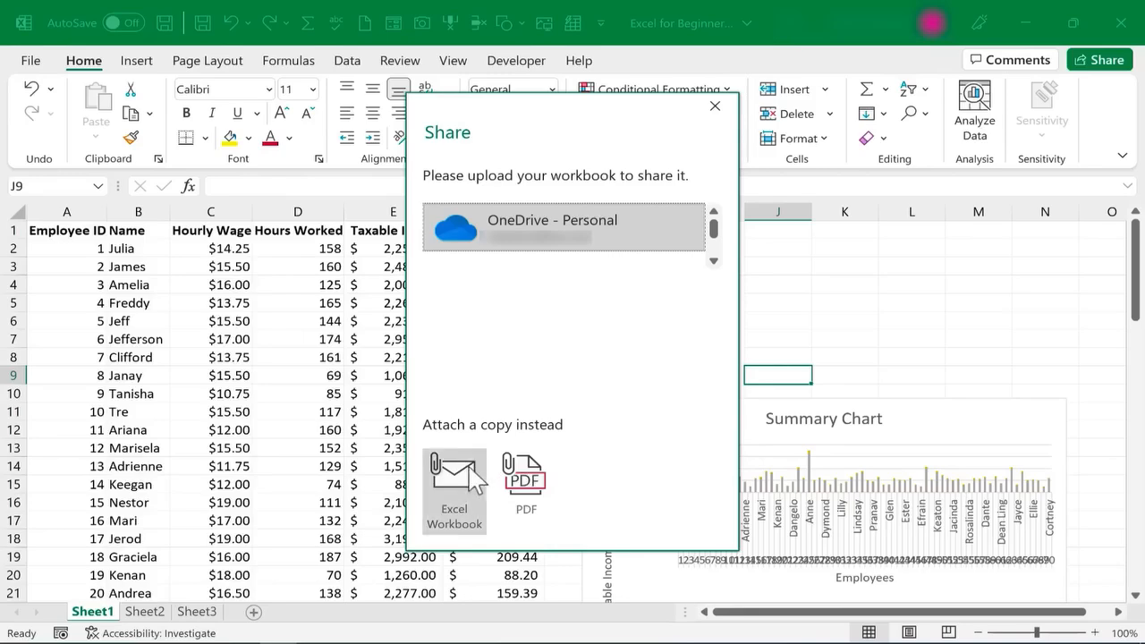
click(714, 106)
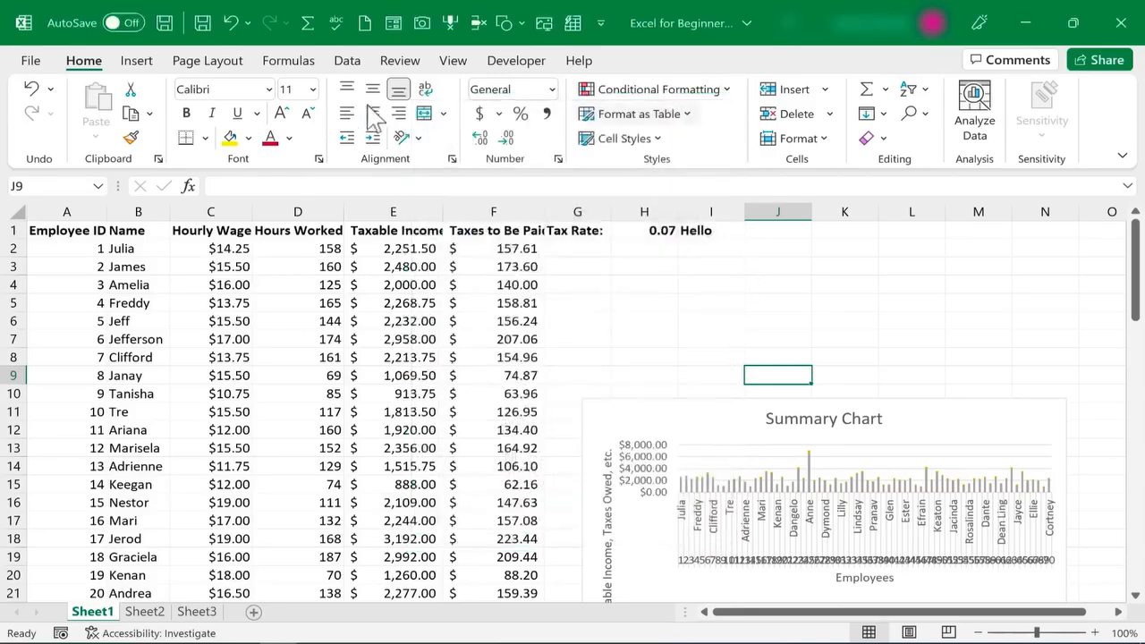
Look through the file formats available for saving a copy of the workbook, including PDF, without saving
click(34, 61)
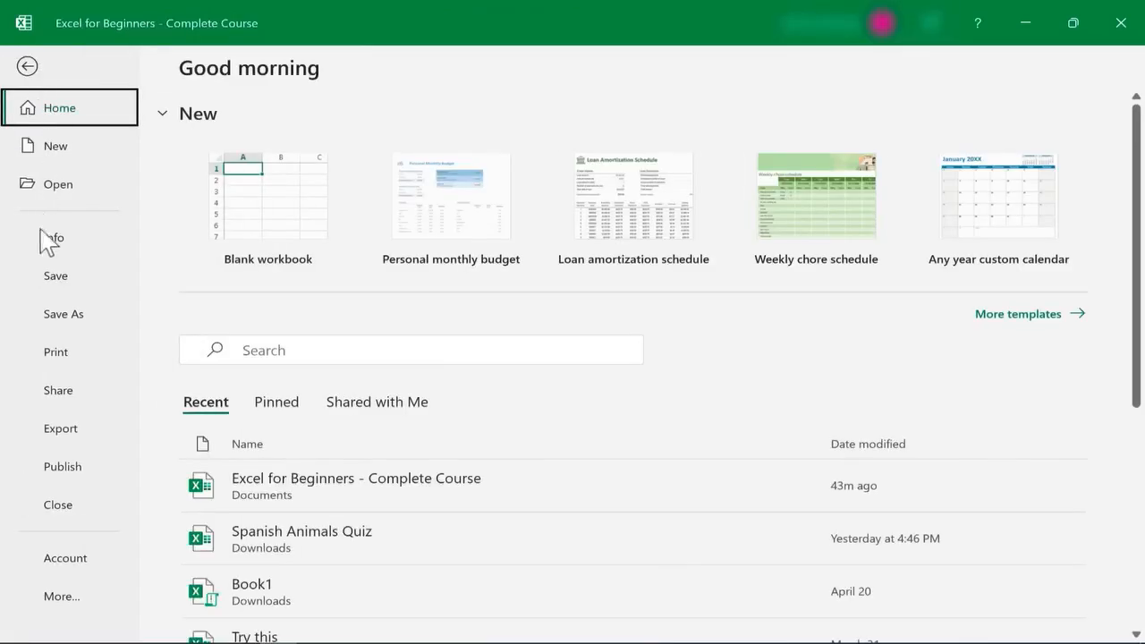
click(61, 315)
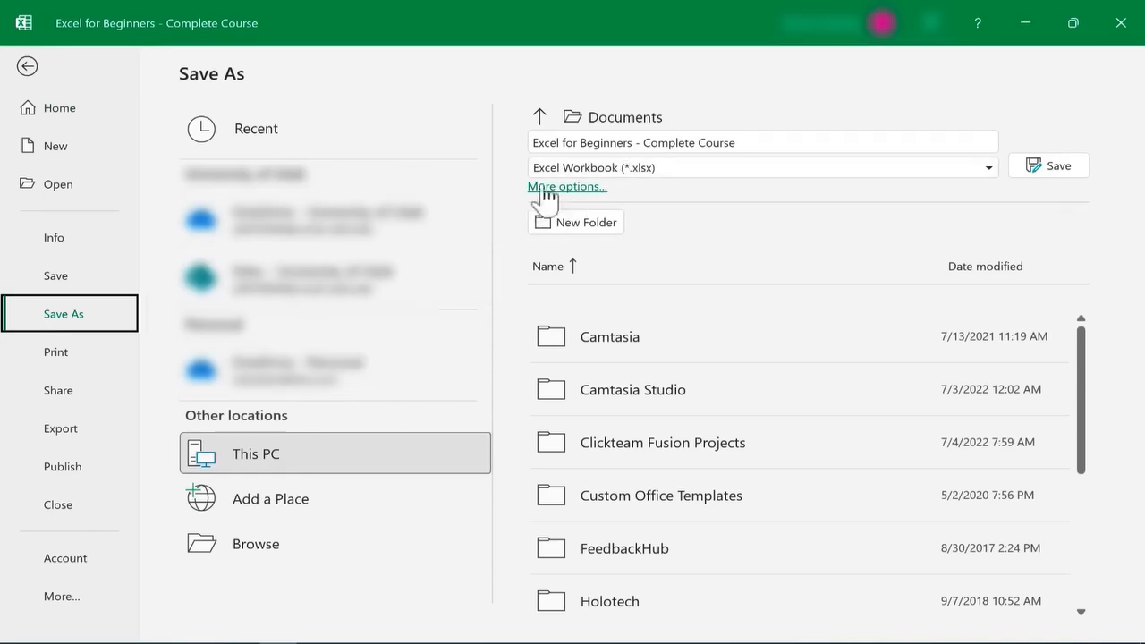
click(982, 170)
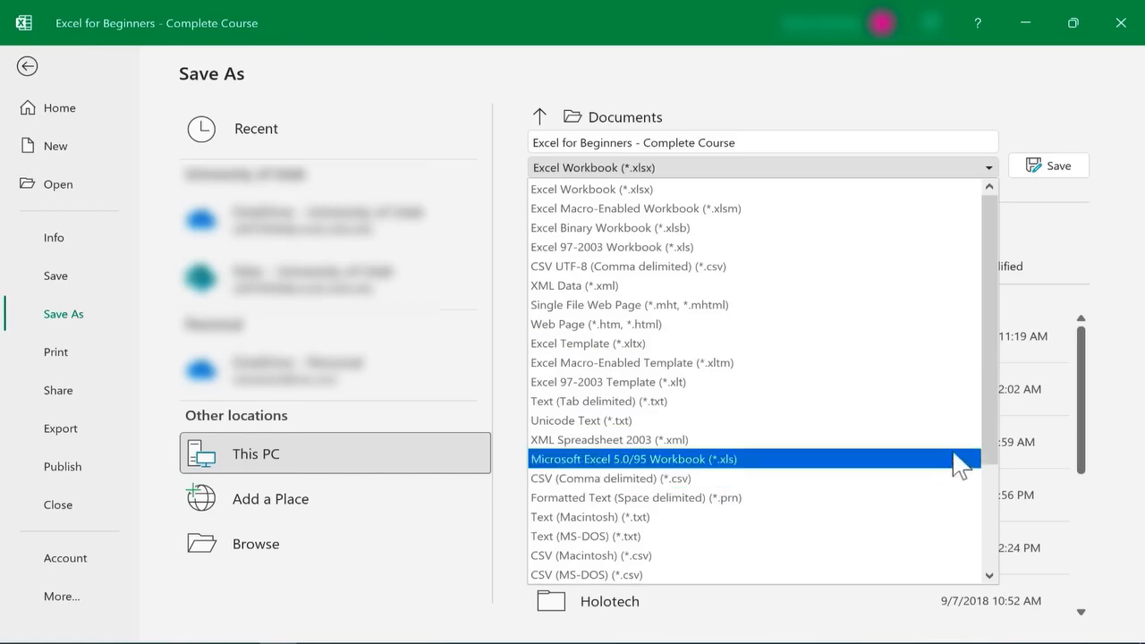
drag(991, 451, 954, 614)
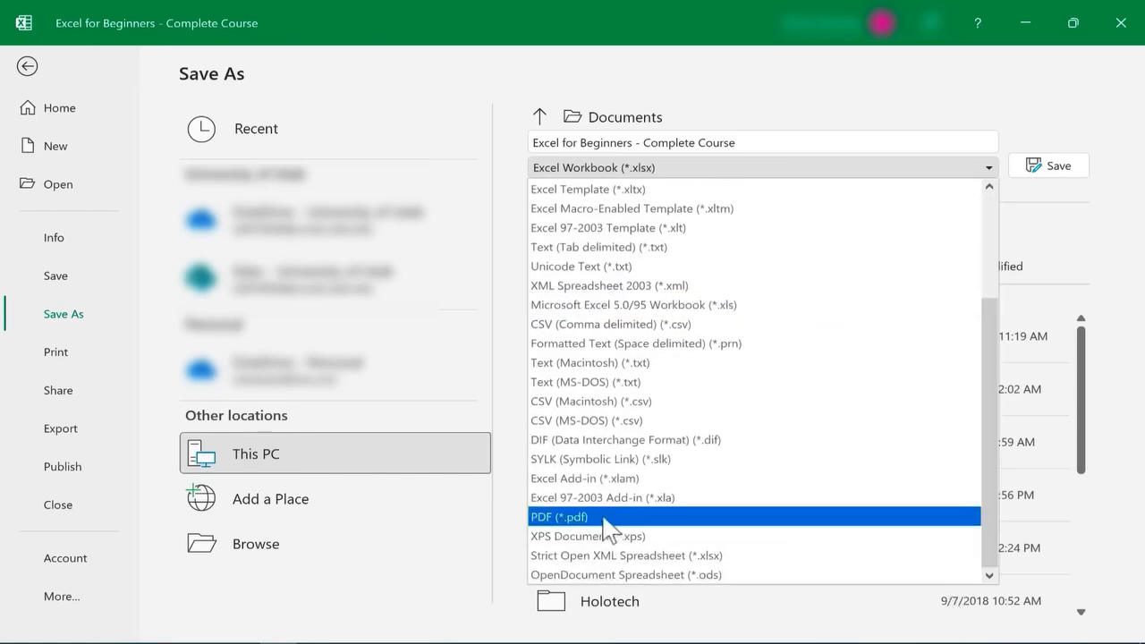
click(873, 92)
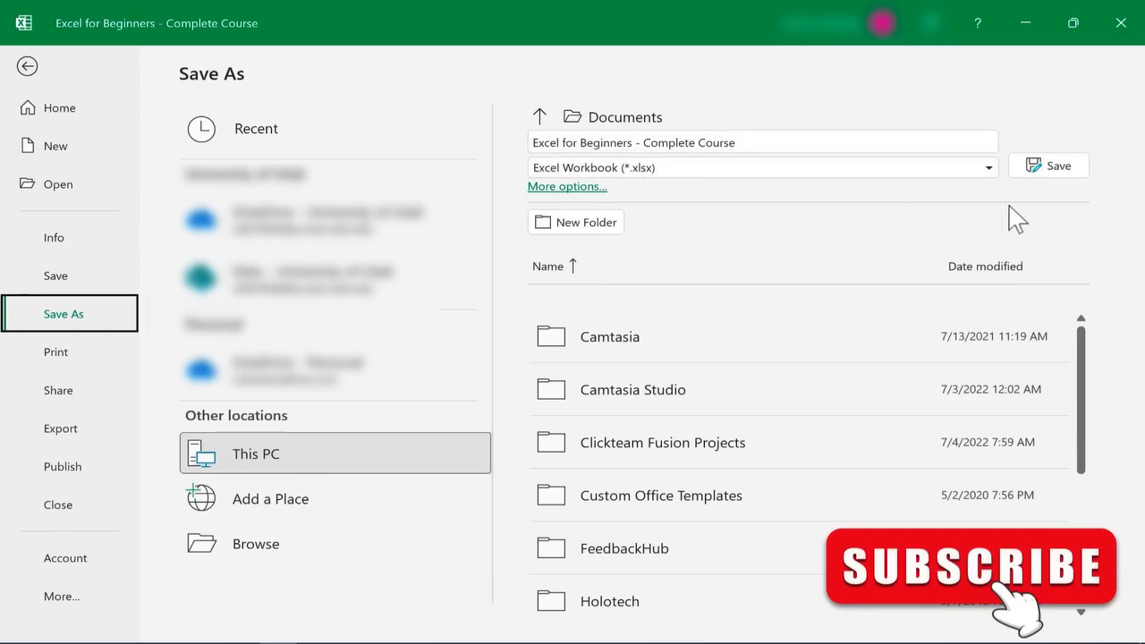
click(989, 170)
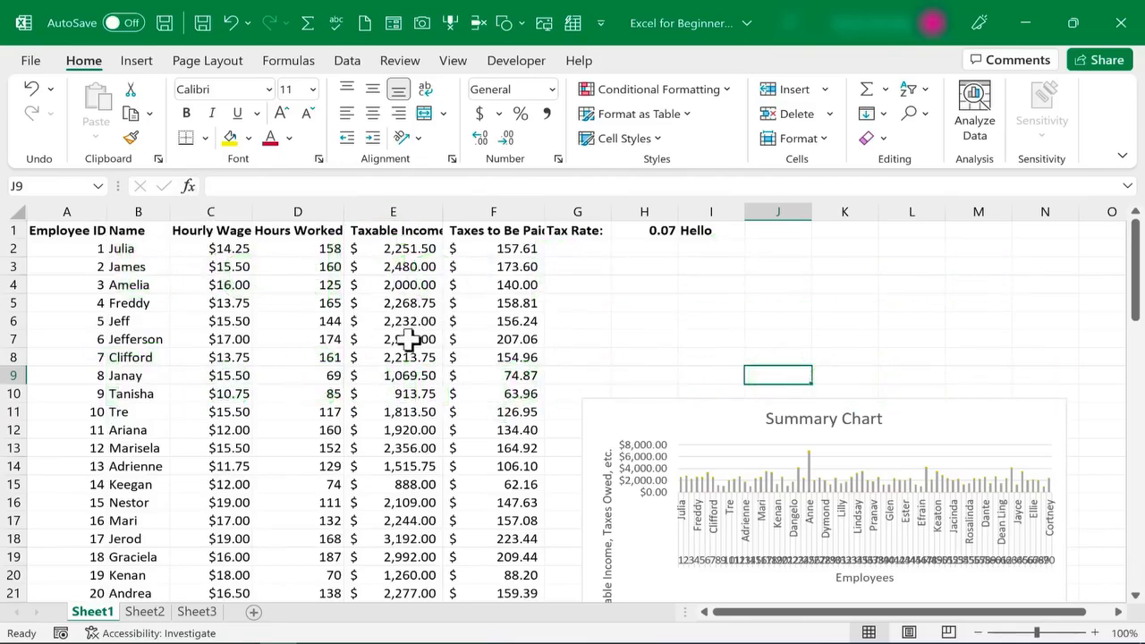
View Sheet2 and return to Sheet1
click(145, 612)
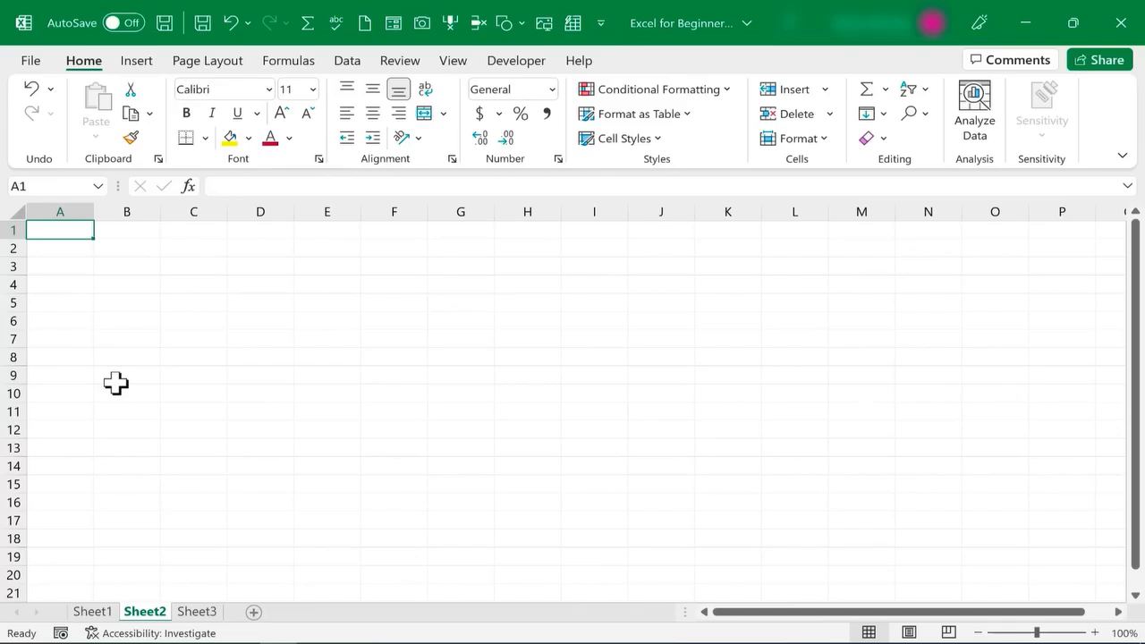
click(92, 613)
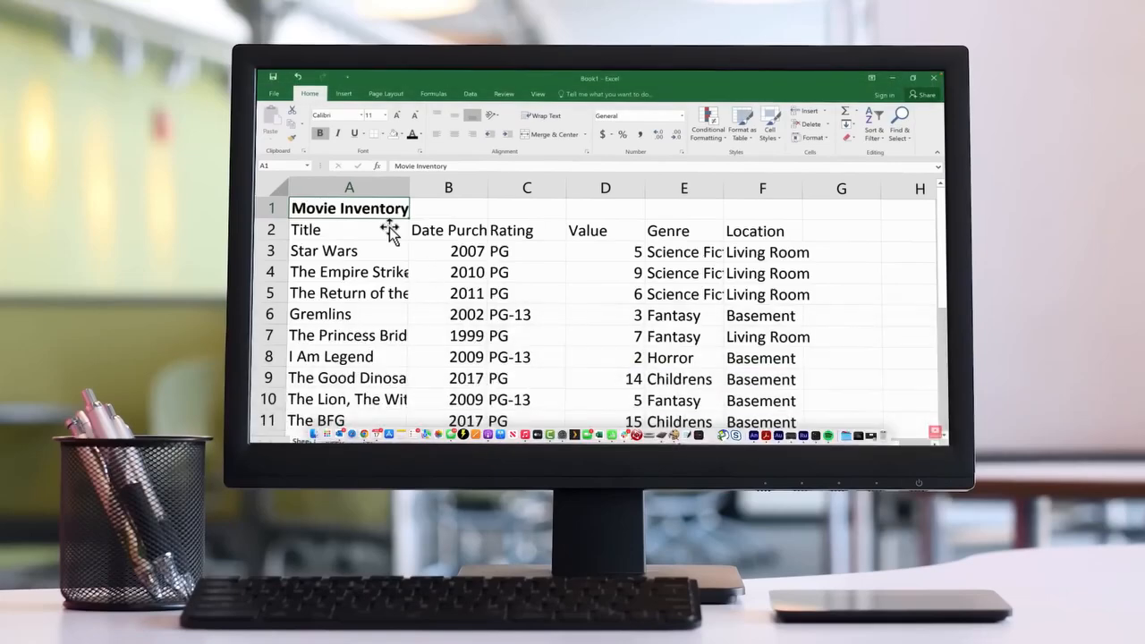
Select cells A1:F1, spanning the Movie Inventory title row above the column headings
click(389, 231)
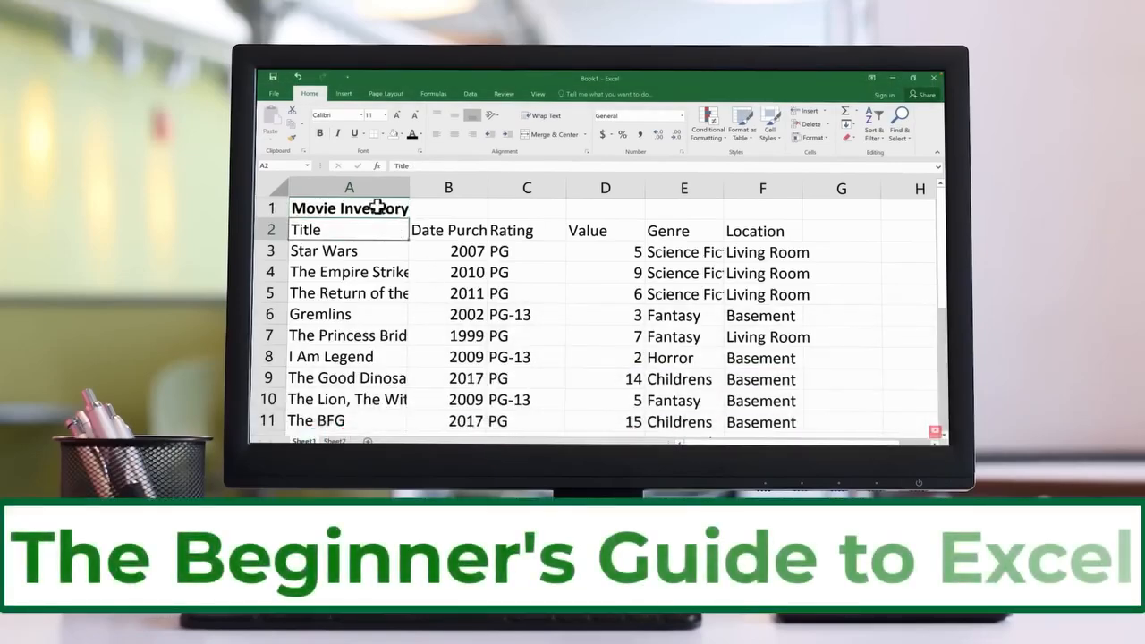
click(356, 207)
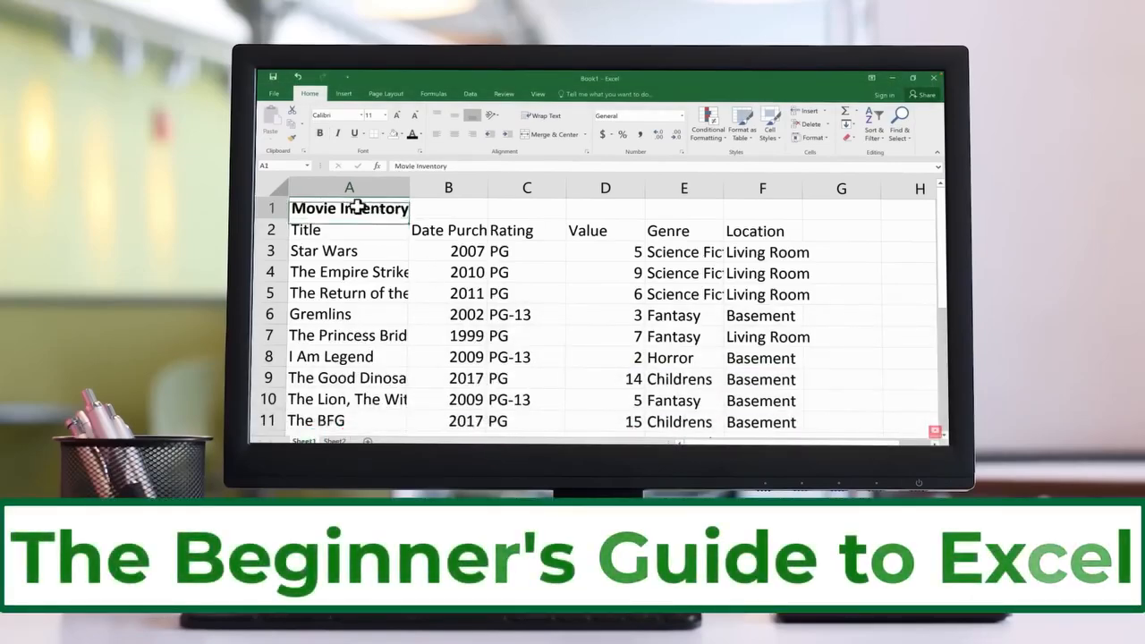
drag(356, 207, 759, 212)
scroll(530, 213, down, 1)
scroll(531, 241, up, 1)
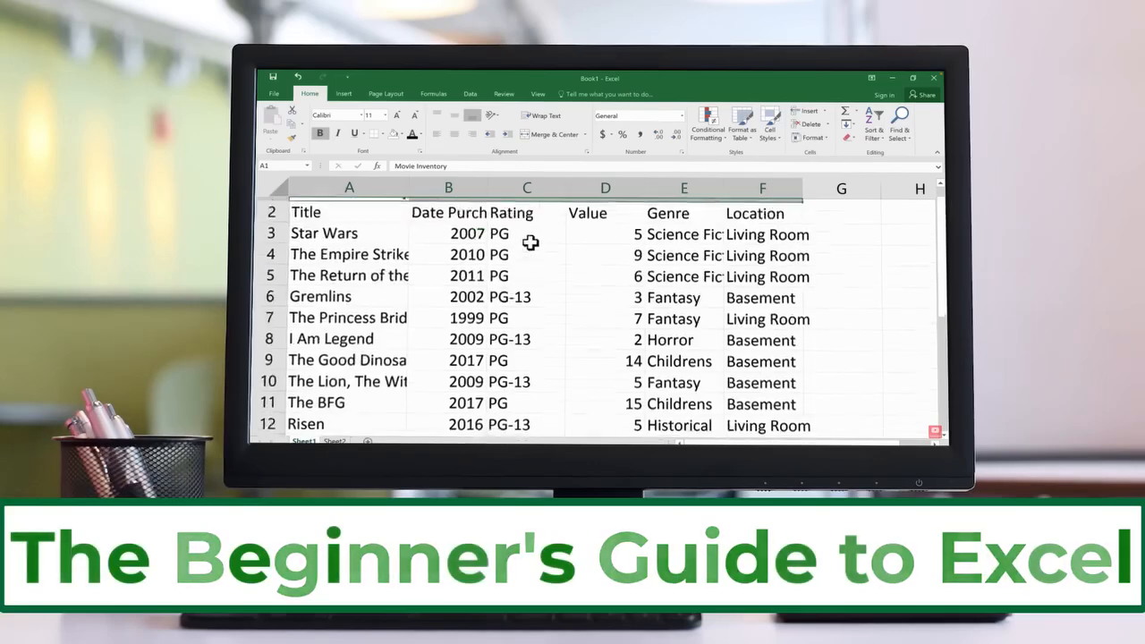
scroll(531, 241, up, 1)
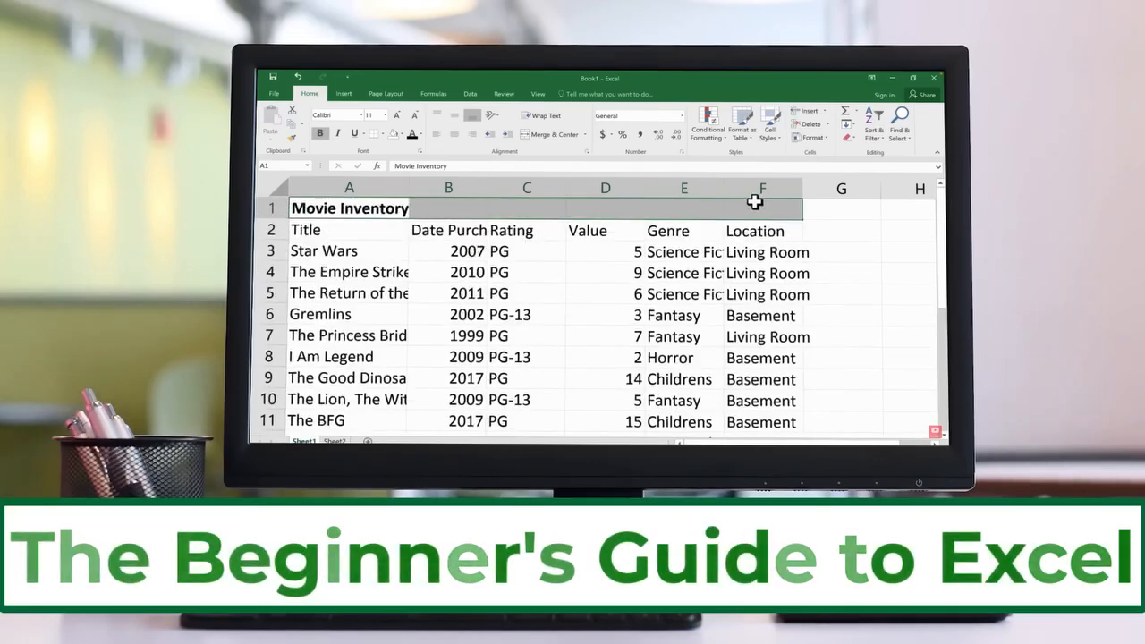